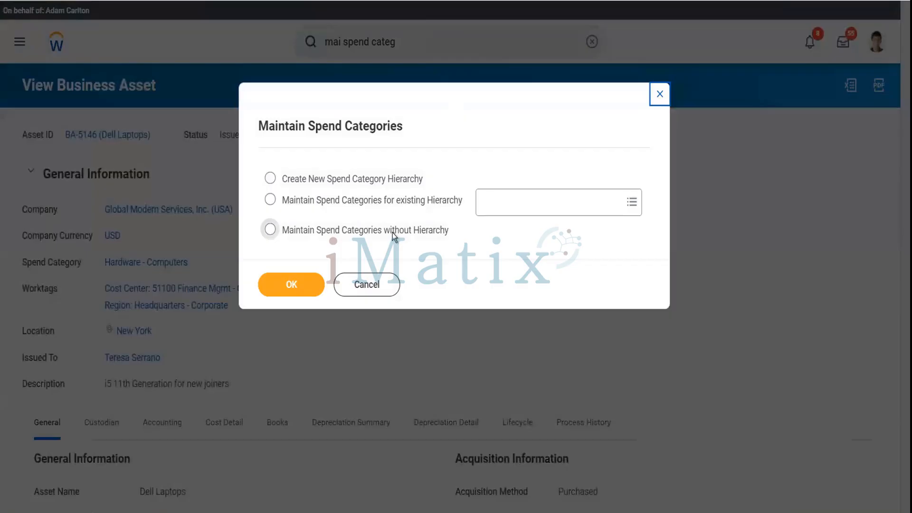
Open Maintain Spend Categories without a hierarchy and add a new spend category.
left_click(275, 232)
left_click(289, 285)
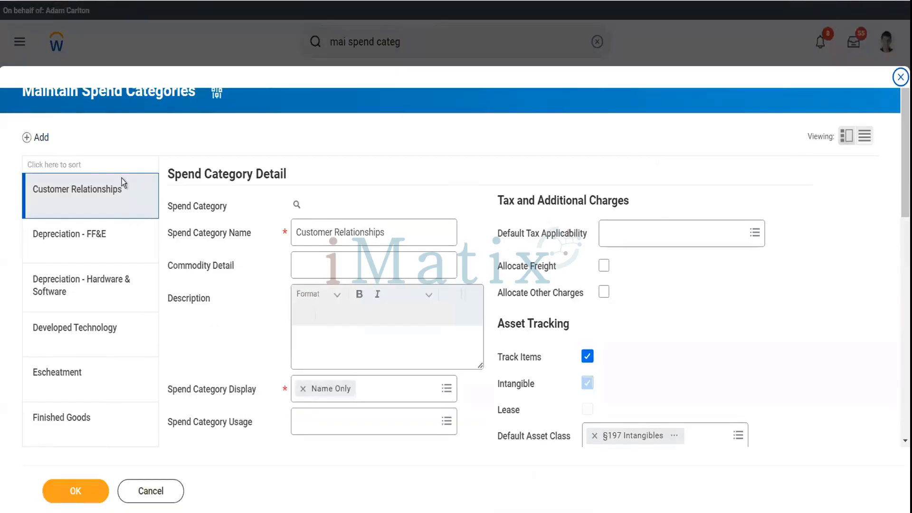
left_click(47, 140)
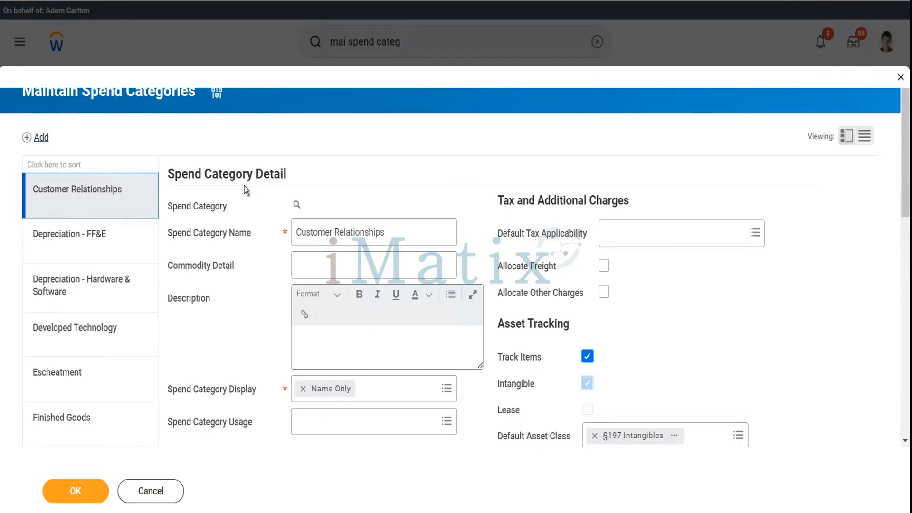
Name the spend category 'HP Pavillion Laptops' with description 'i5 11th Gen 1 TB SSD'.
left_click(336, 228)
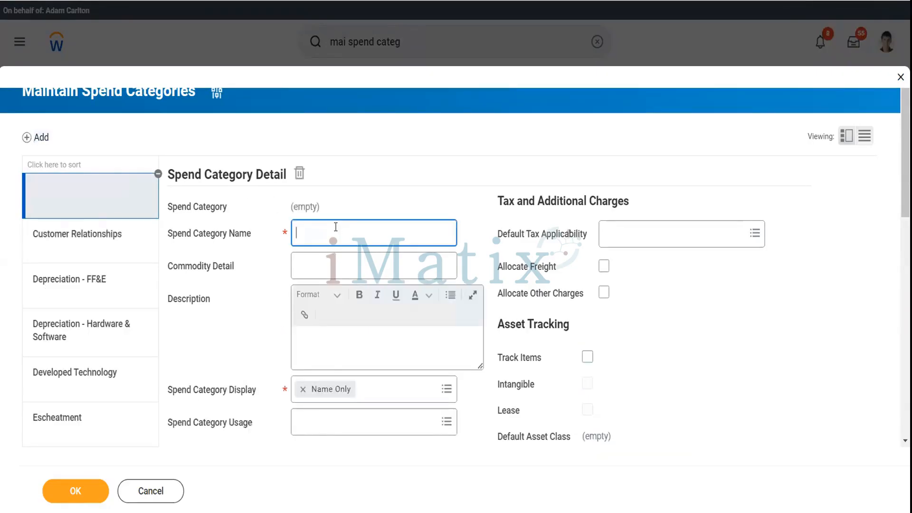
type("HP Pavillion Laptops")
key("Tab")
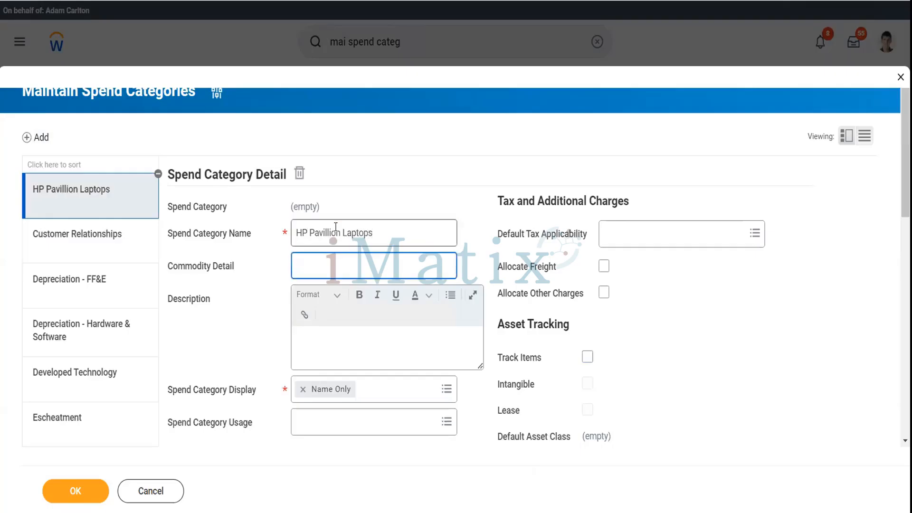
left_click(344, 340)
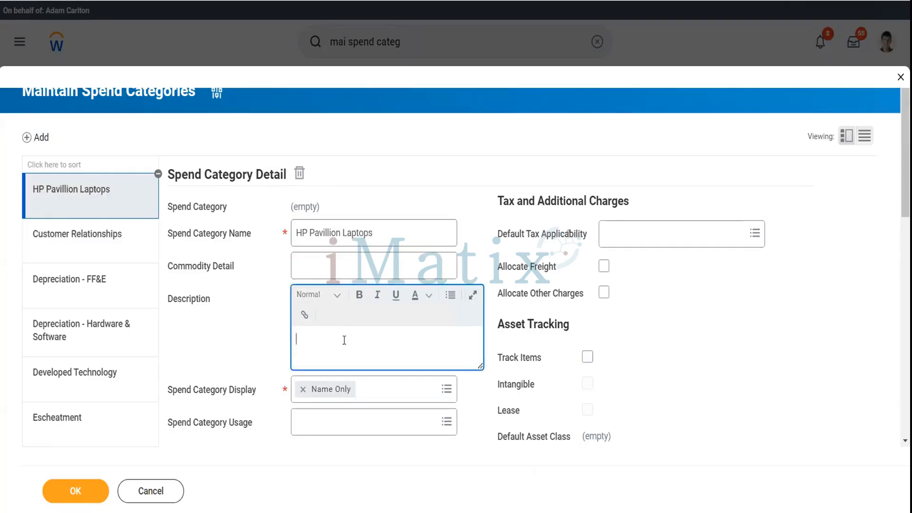
type("i5 11th Gen 1 TB SSD")
scroll(261, 339, "down", 3)
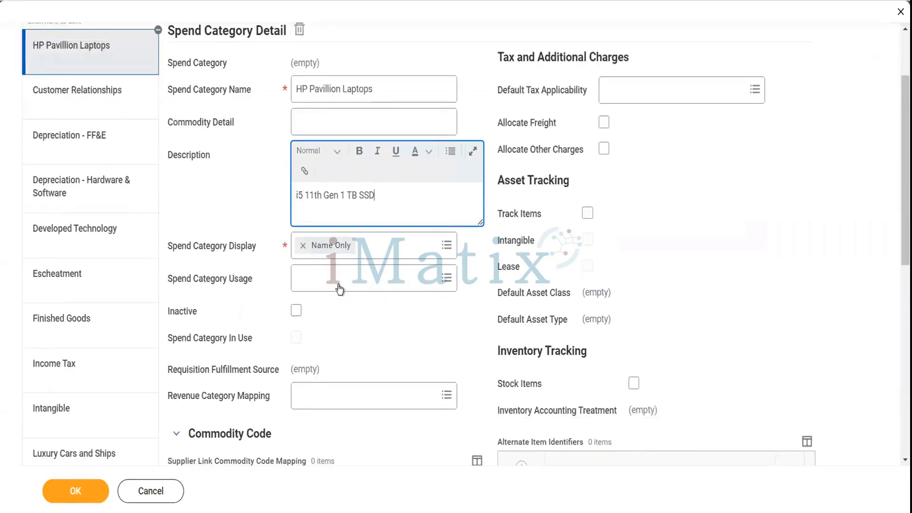
Select usages Procurement, Supplier Invoice, Ad Hoc Payment and Expense, and enable Track Items.
left_click(339, 287)
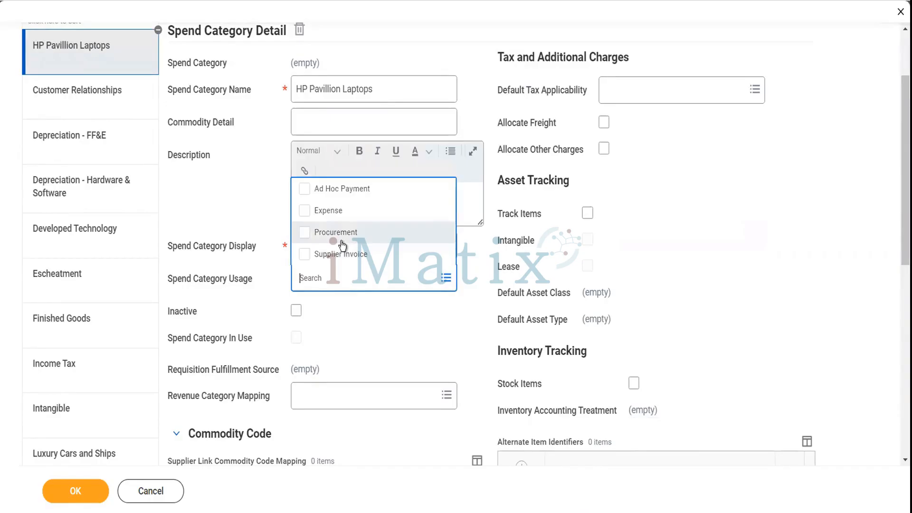
left_click(342, 241)
left_click(345, 257)
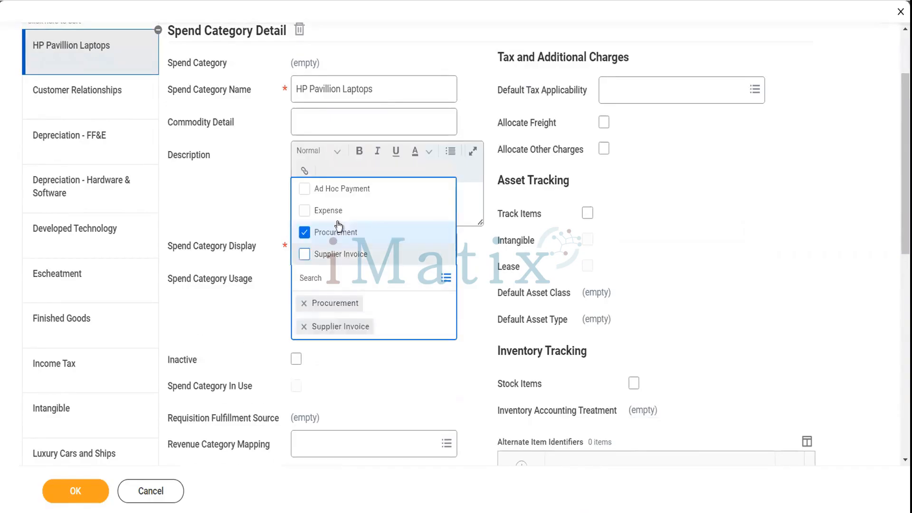
left_click(341, 188)
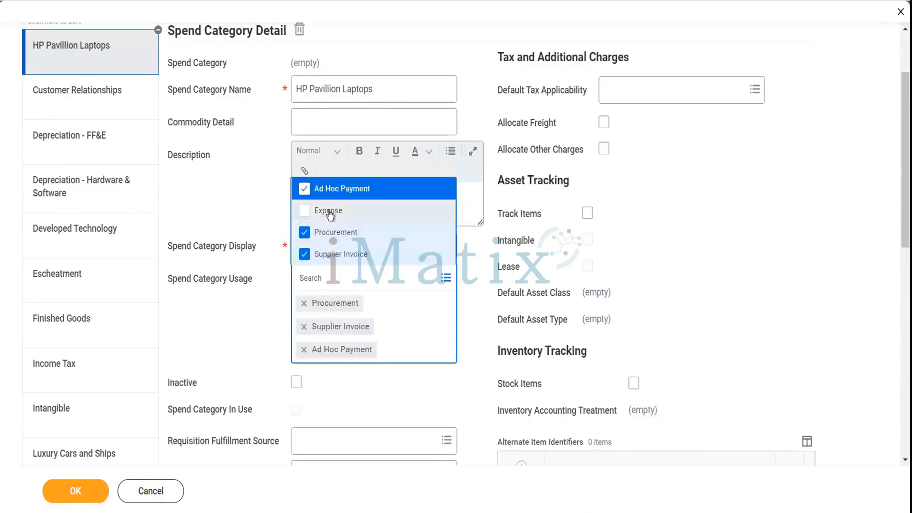
left_click(327, 210)
left_click(271, 213)
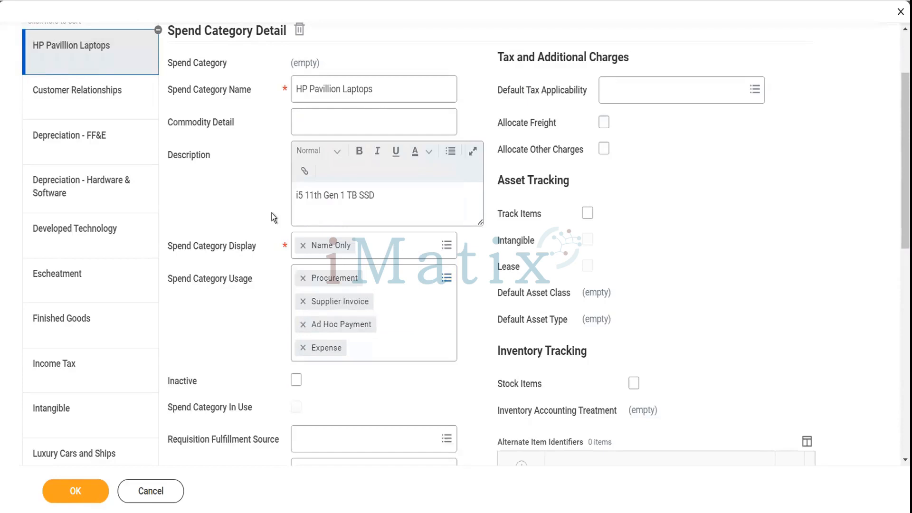
left_click(587, 214)
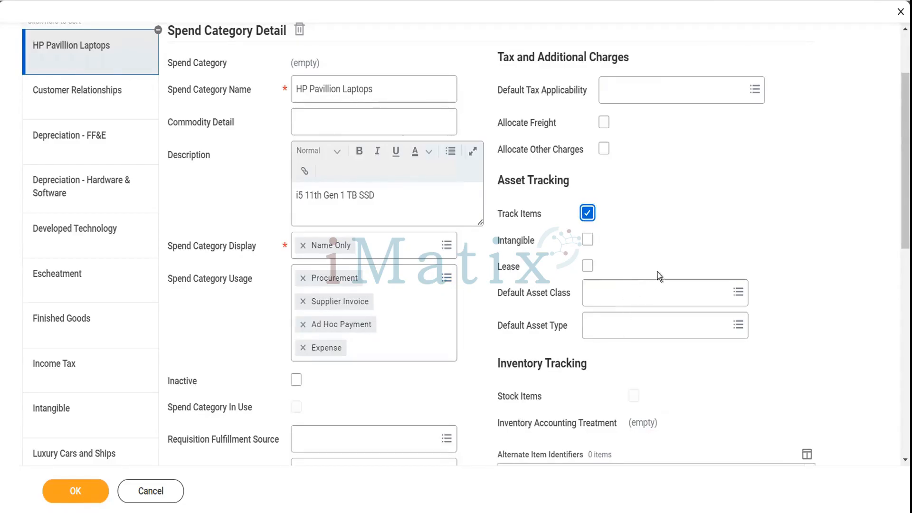
left_click(644, 304)
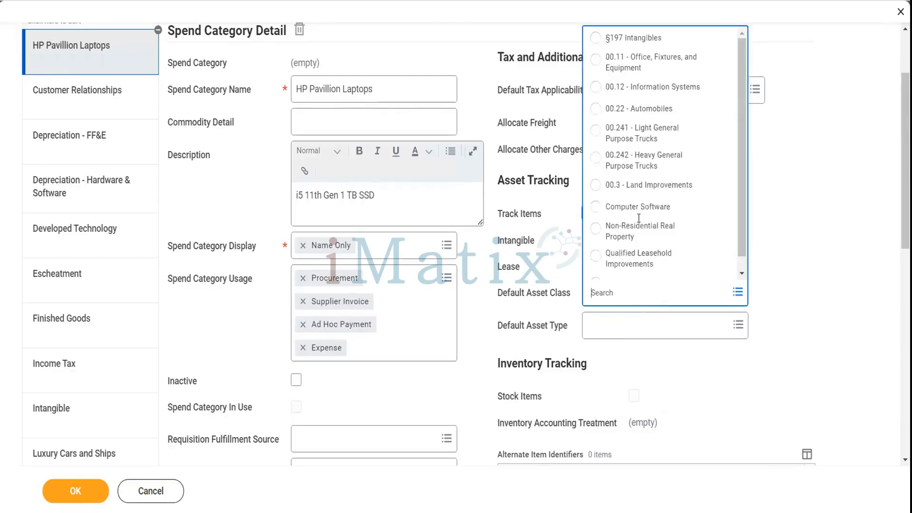
Close the asset class list, review the form, and duplicate the browser tab.
scroll(638, 208, "down", 1)
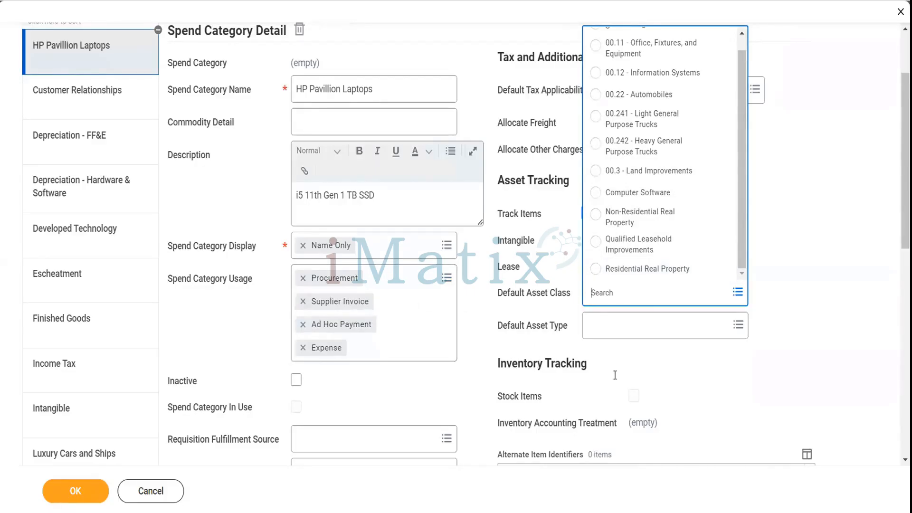
left_click(635, 381)
scroll(636, 381, "down", 3)
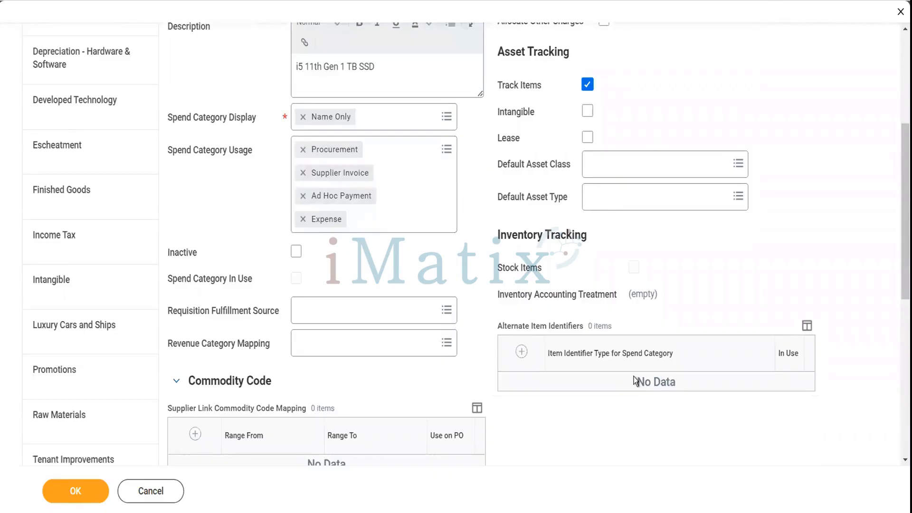
scroll(635, 380, "down", 5)
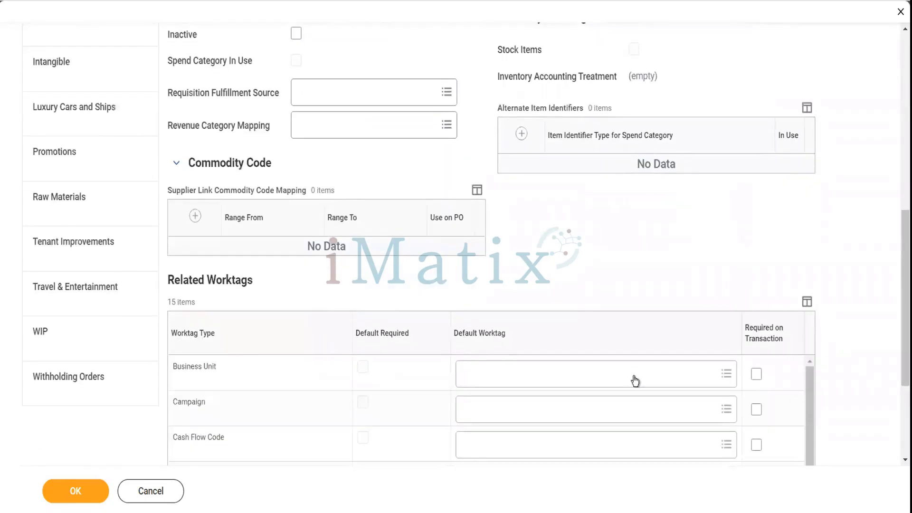
scroll(635, 380, "down", 5)
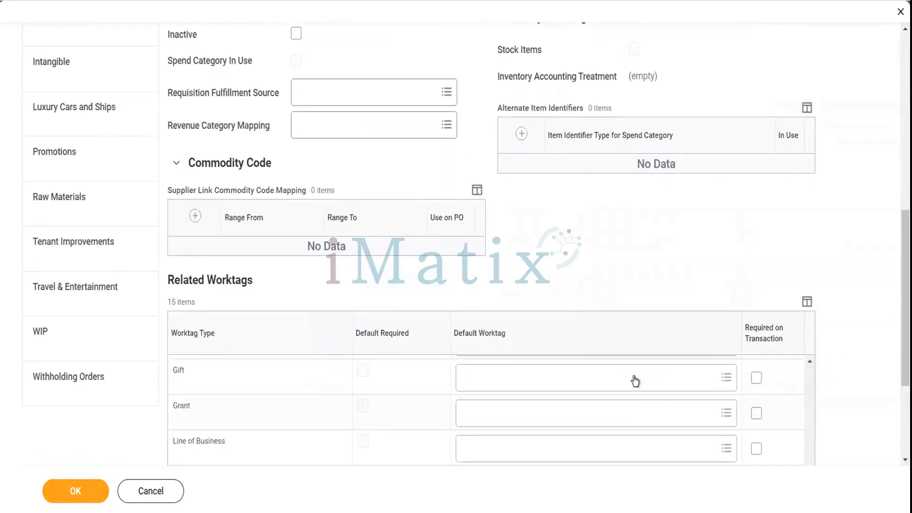
scroll(703, 280, "down", 4)
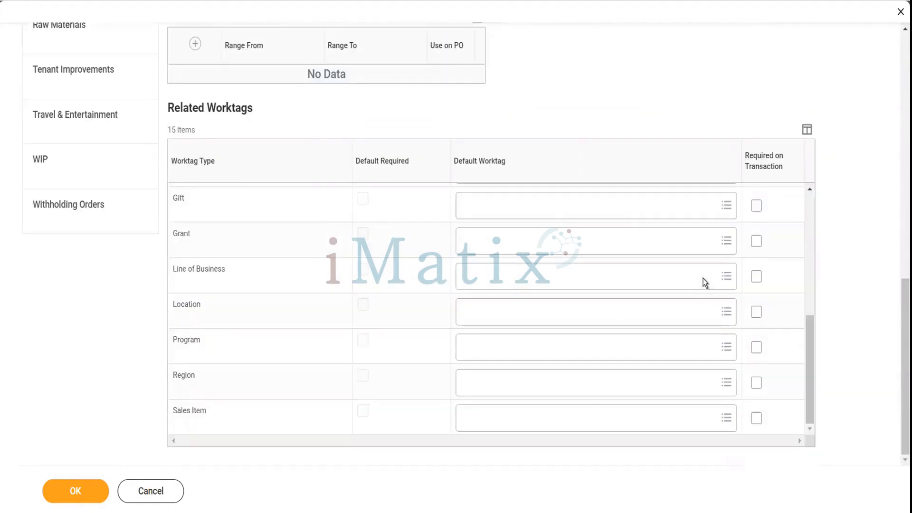
scroll(703, 283, "up", 5)
scroll(631, 150, "up", 10)
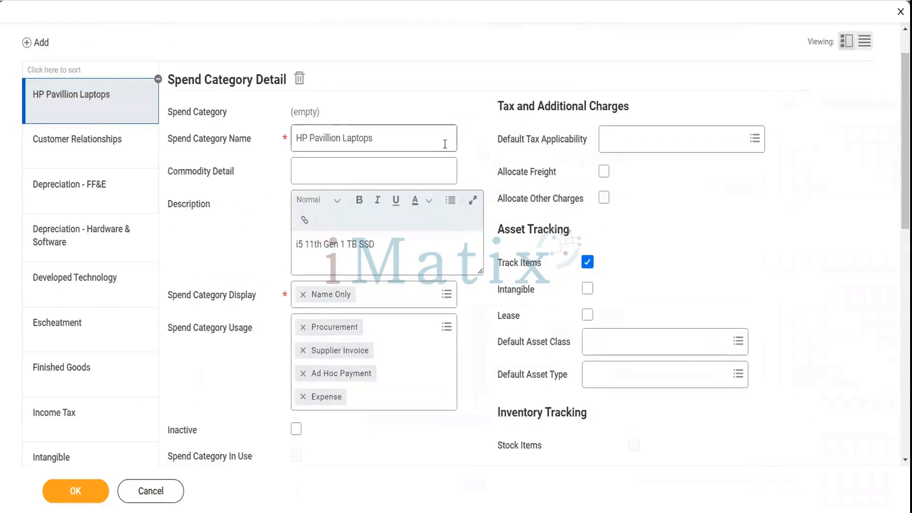
scroll(445, 144, "up", 2)
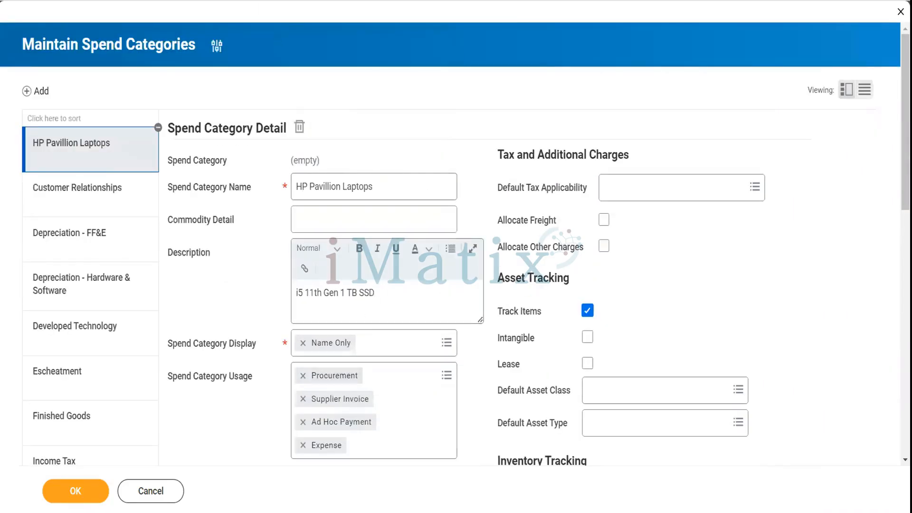
right_click(223, 0)
left_click(259, 56)
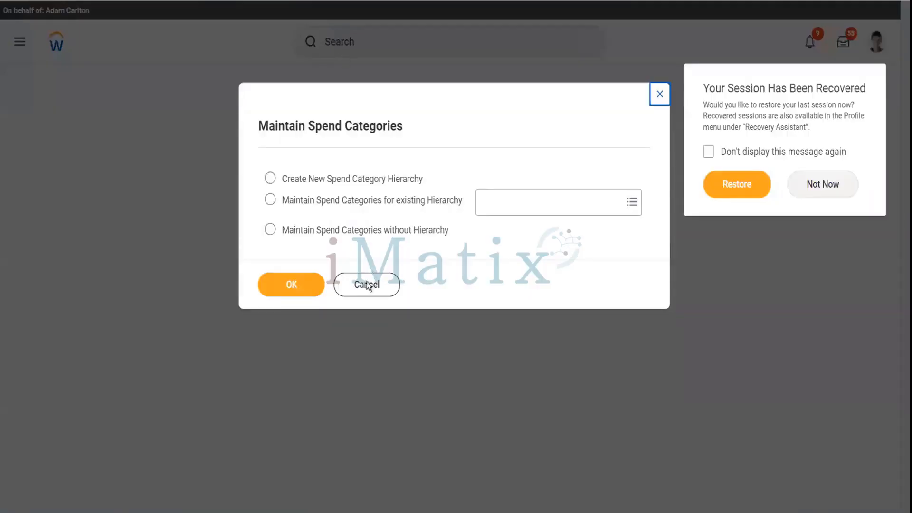
Cancel the spend categories prompt to return to the Dell Laptops asset page.
left_click(365, 291)
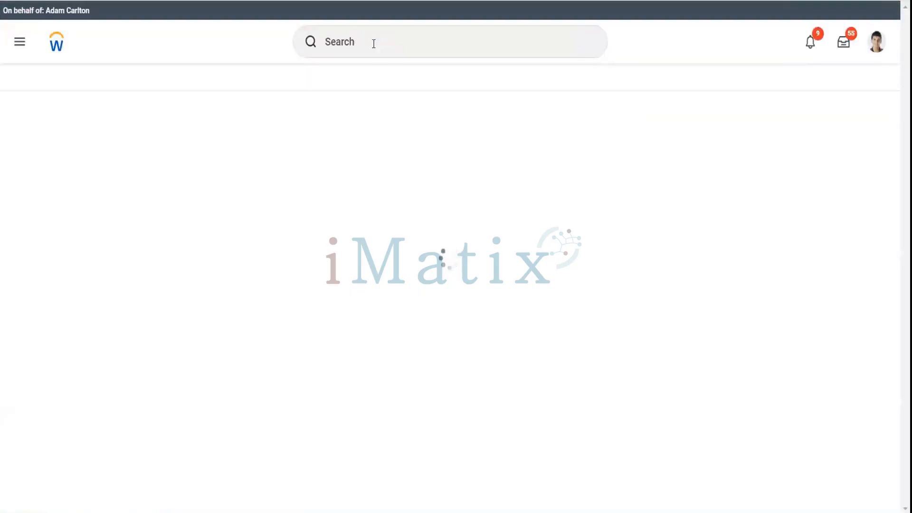
left_click(373, 44)
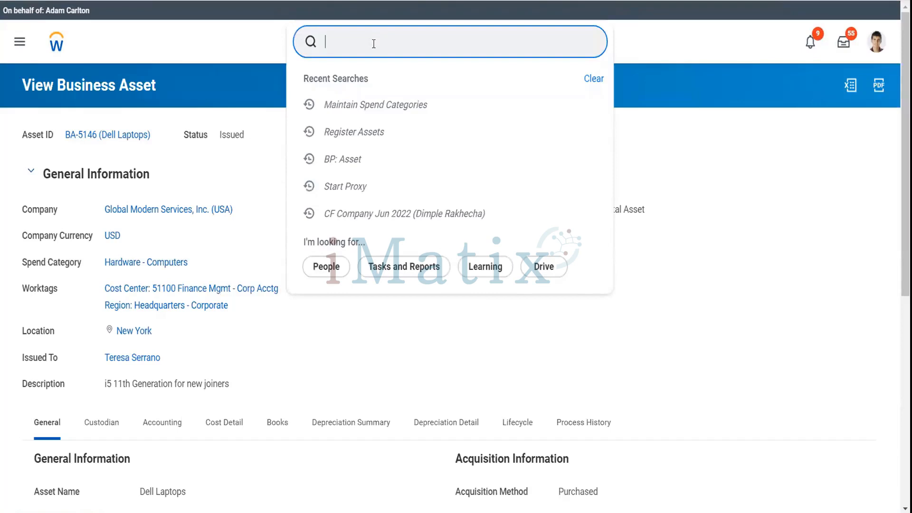
type("asset class")
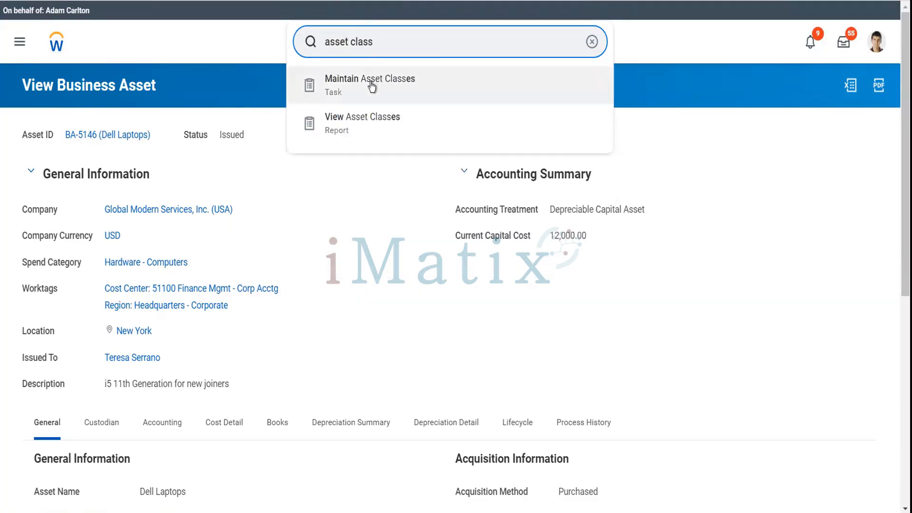
left_click(372, 87)
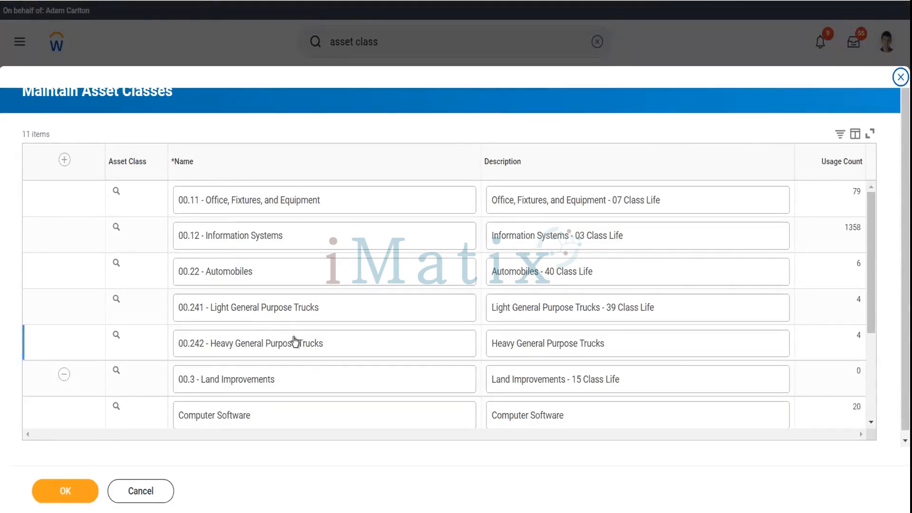
scroll(294, 340, "down", 1)
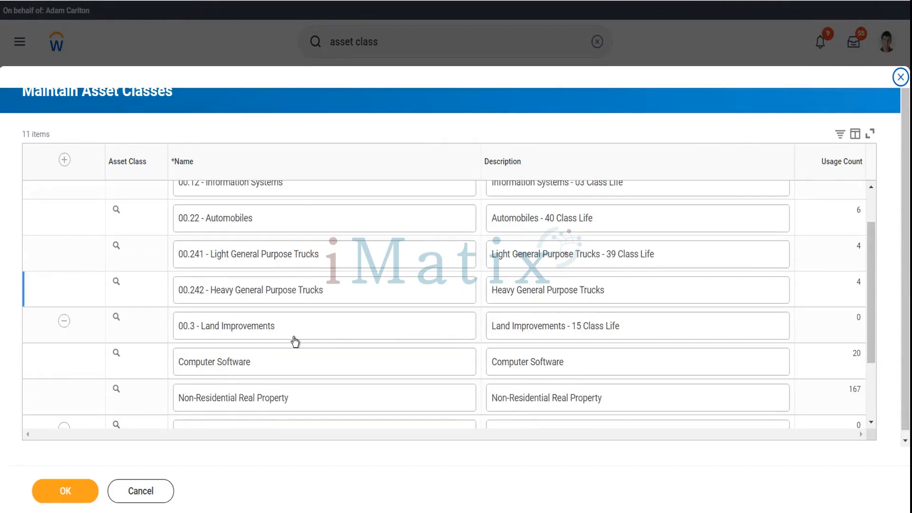
scroll(295, 341, "down", 1)
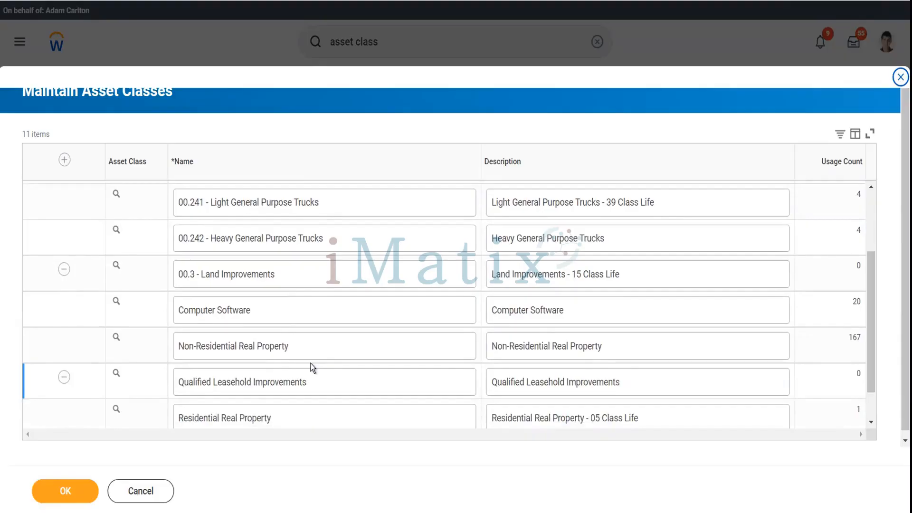
scroll(310, 367, "down", 1)
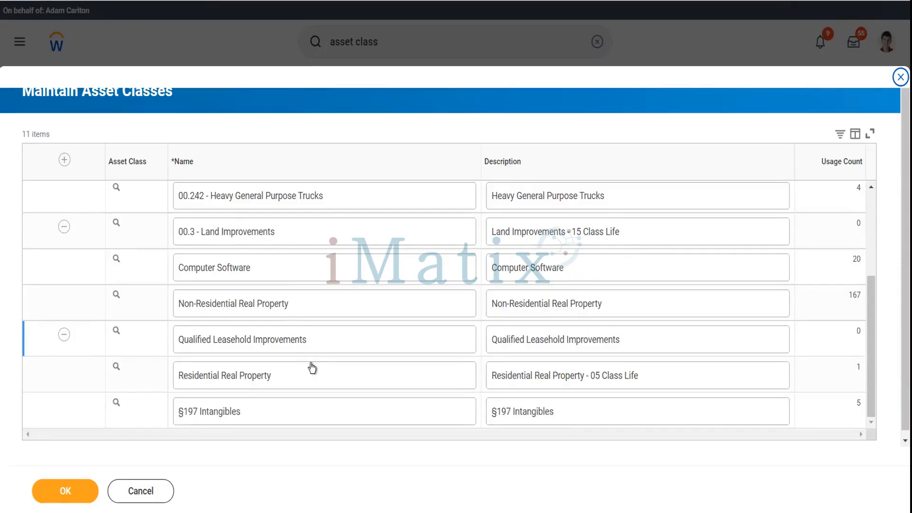
left_click(149, 493)
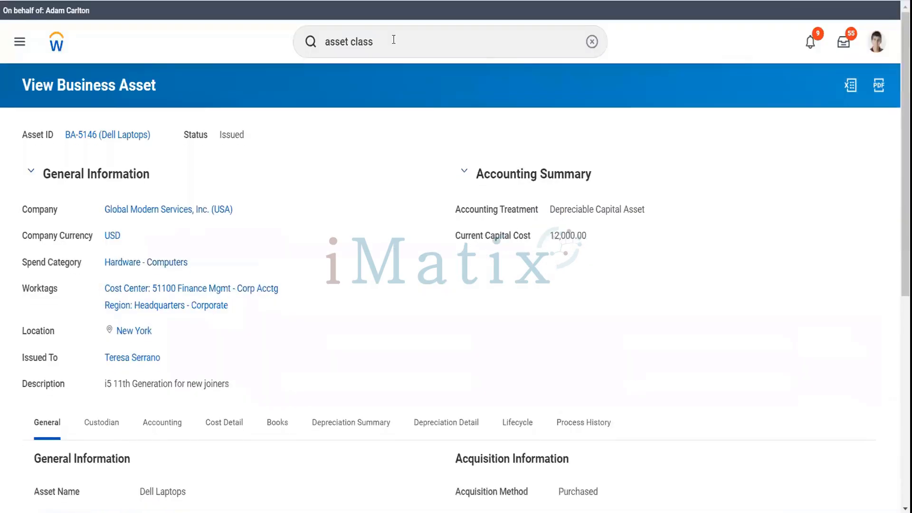
Search 'asset type' and open the Maintain Asset Types task.
left_click(393, 40)
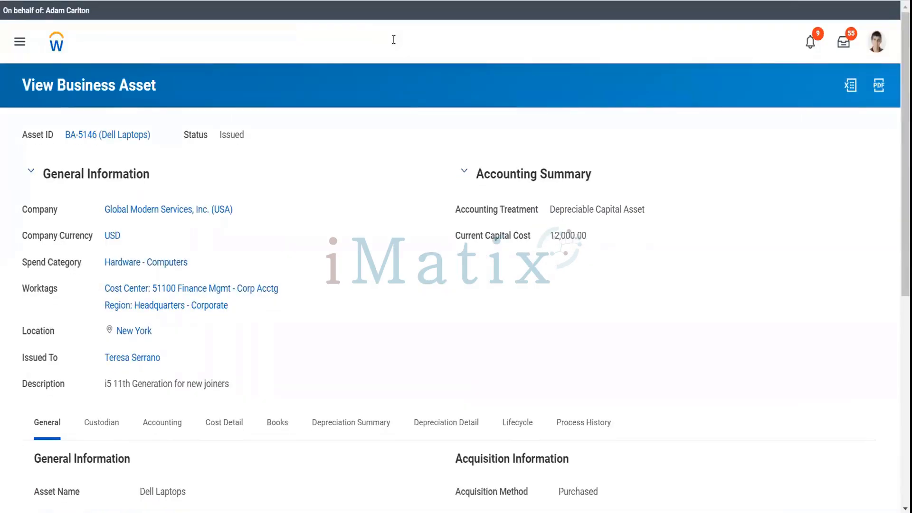
key("BackSpace")
key("BackSpace")
key("BackSpace")
key("BackSpace")
key("BackSpace")
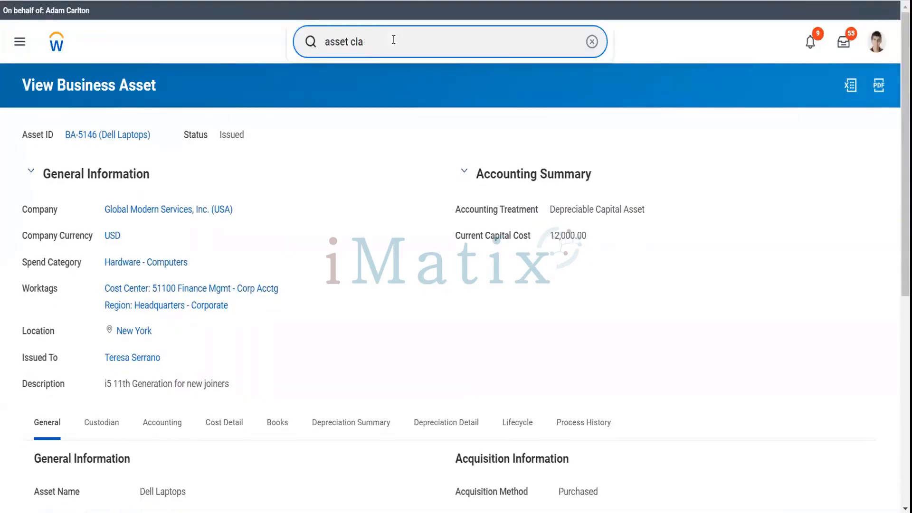
type("type")
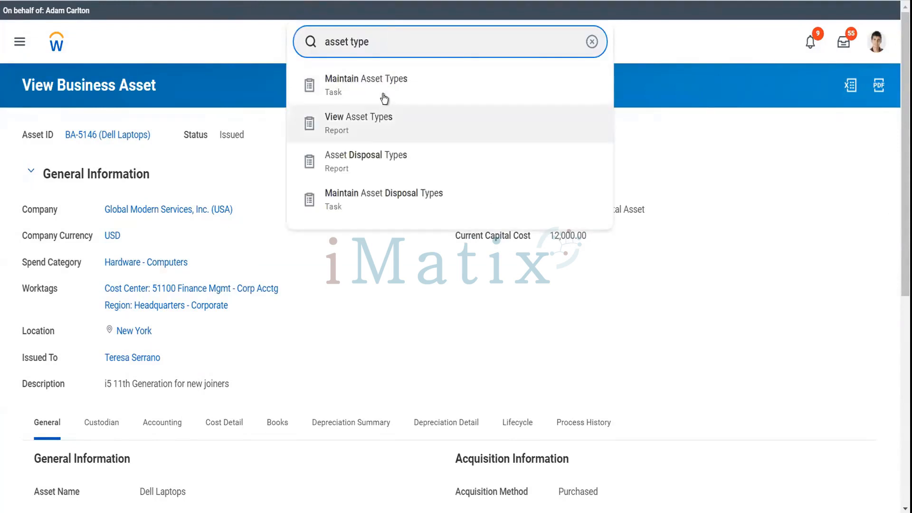
left_click(384, 97)
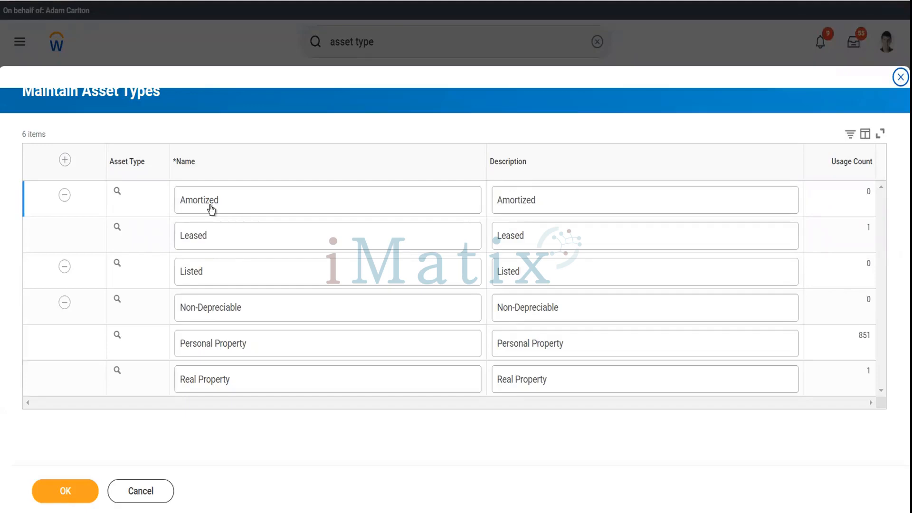
Add and save an asset type named 'Depreciable' with description 'Depreciable'.
left_click(65, 161)
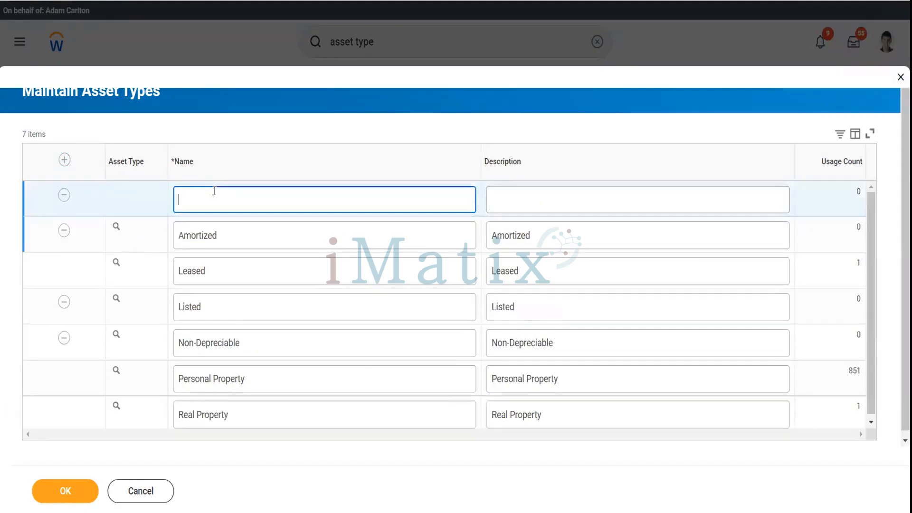
type("Deprec")
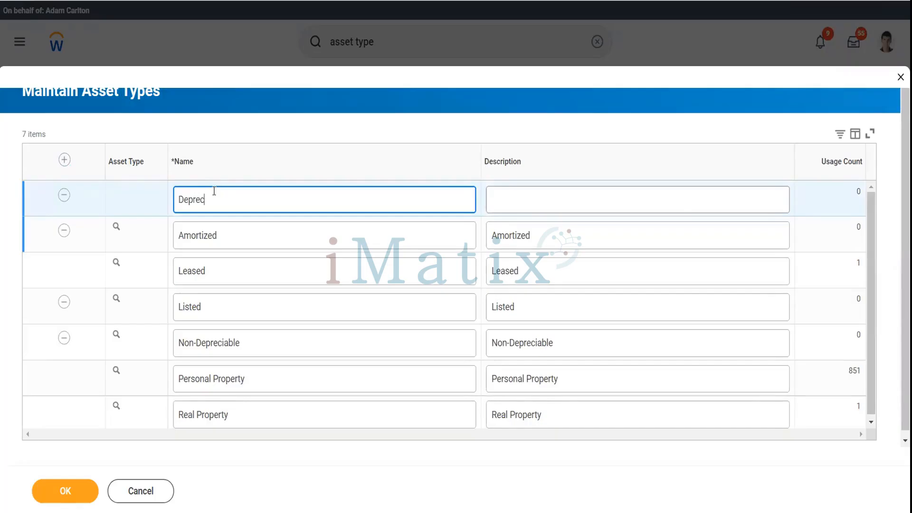
type("iable")
key("Tab")
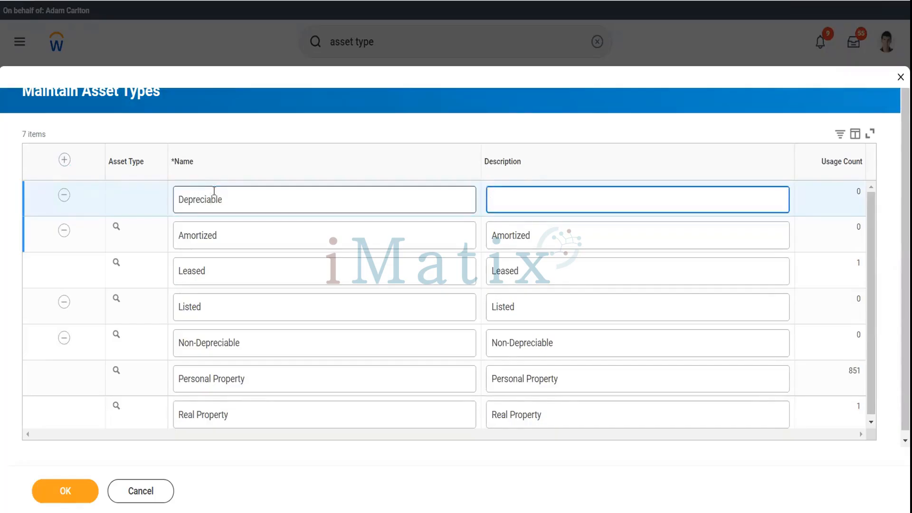
type("Depreciable")
key("Tab")
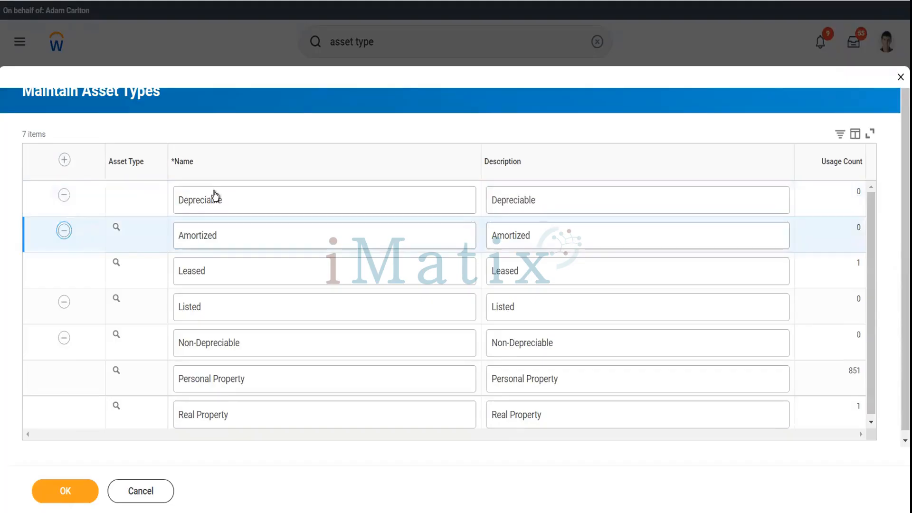
left_click(84, 489)
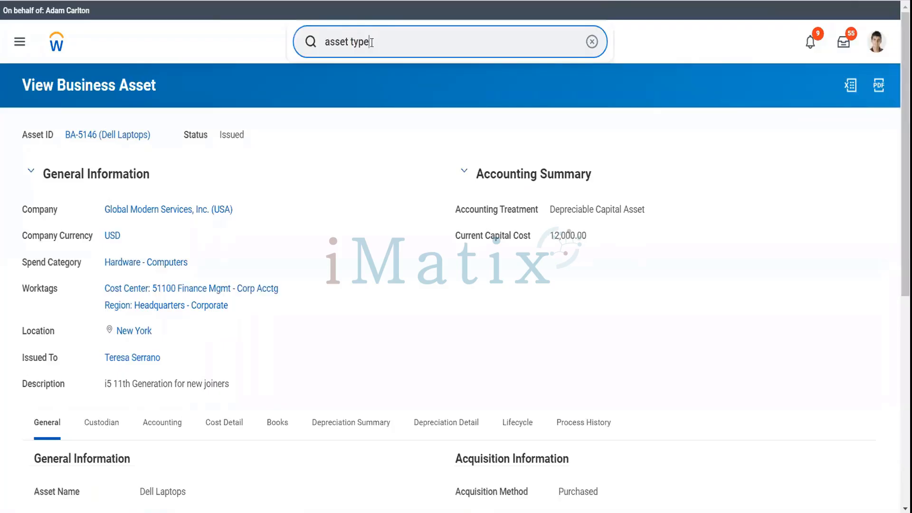
Open Maintain Asset Disposal Types via 'asset dispo' and browse the 10 disposal types.
key("BackSpace")
key("BackSpace")
key("BackSpace")
key("BackSpace")
type("dispo")
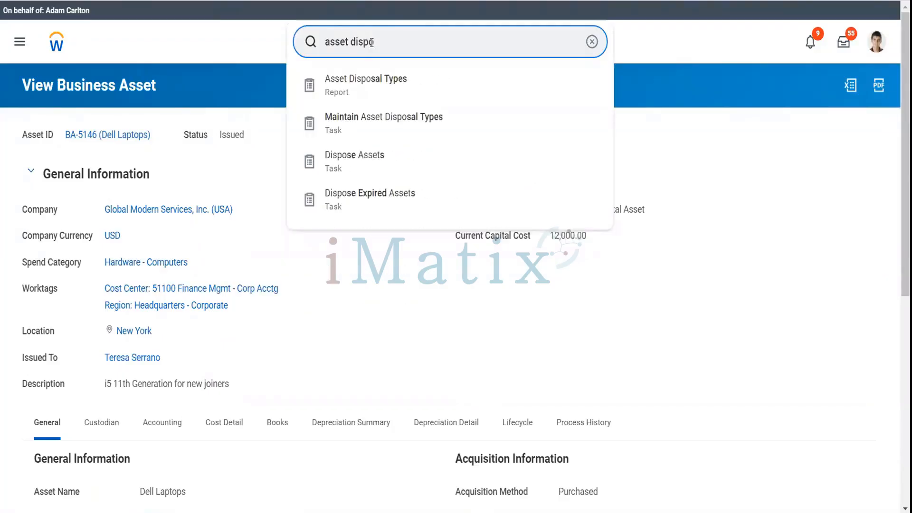
key("Down")
key("Down")
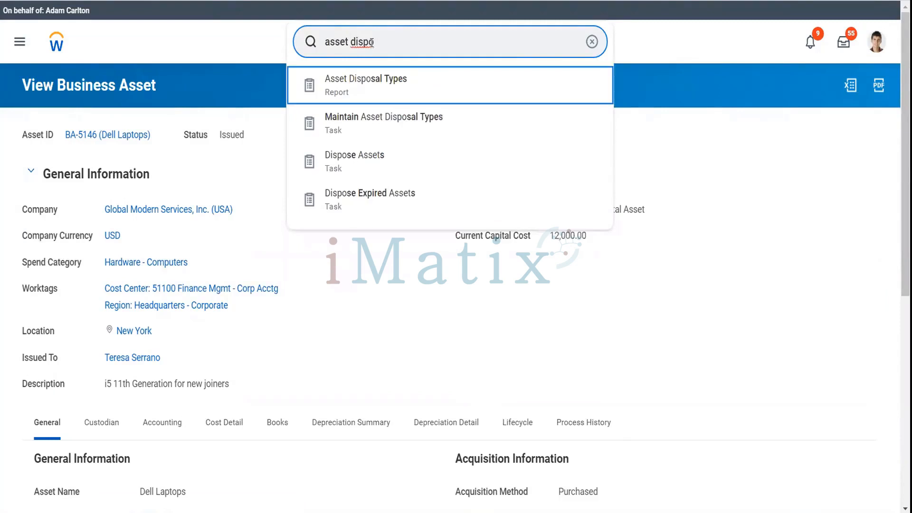
key("Return")
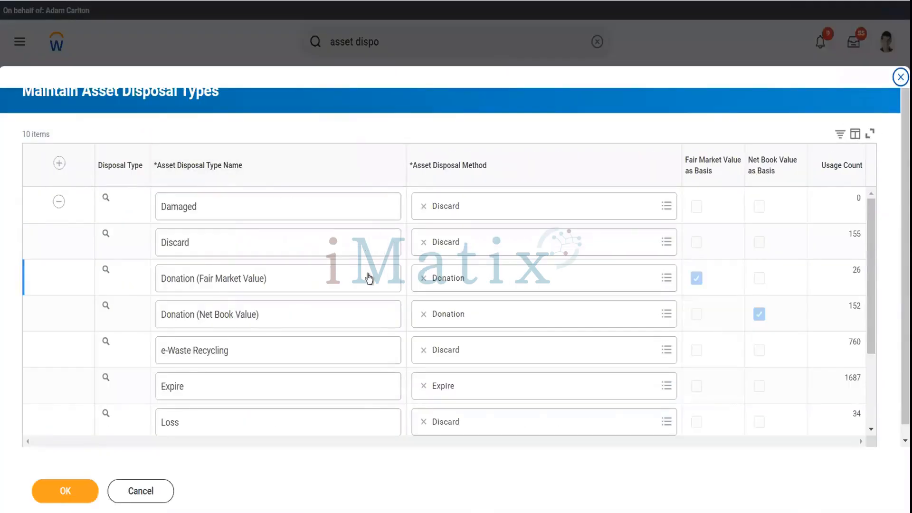
scroll(369, 278, "down", 3)
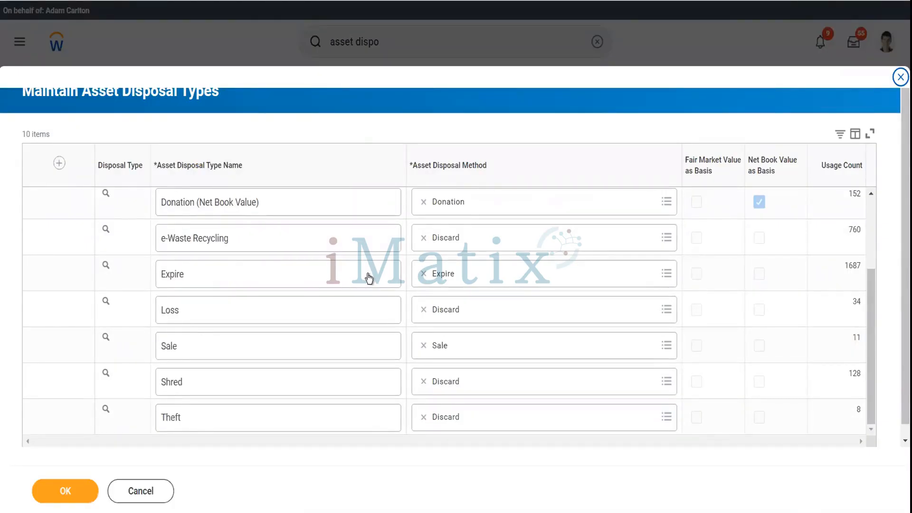
scroll(369, 278, "up", 3)
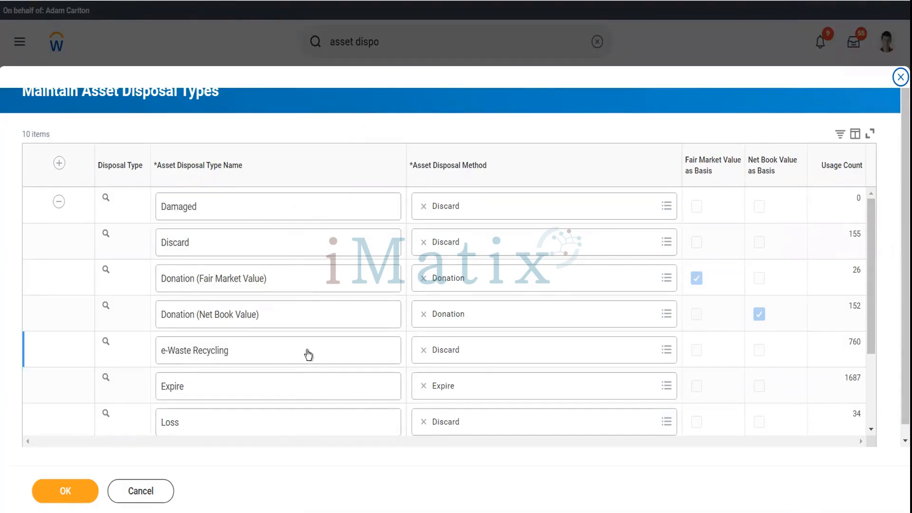
scroll(308, 354, "down", 3)
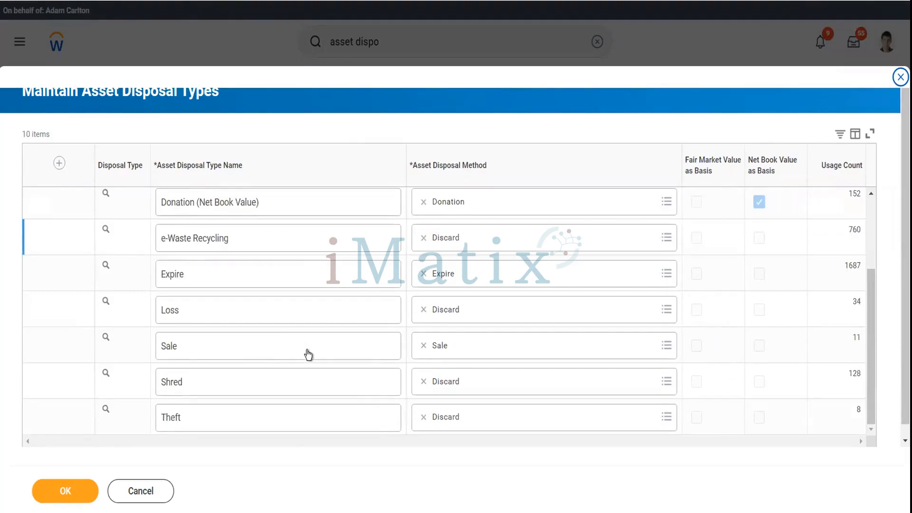
scroll(308, 354, "up", 5)
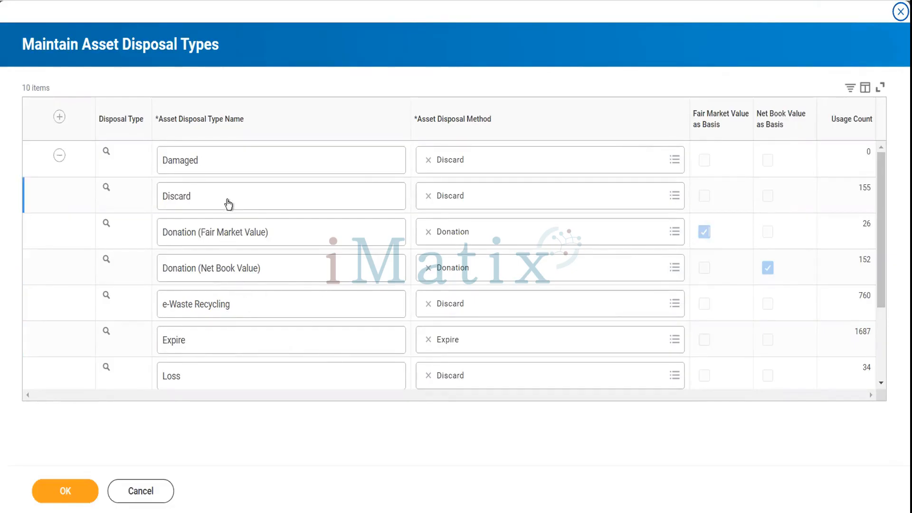
scroll(251, 311, "down", 2)
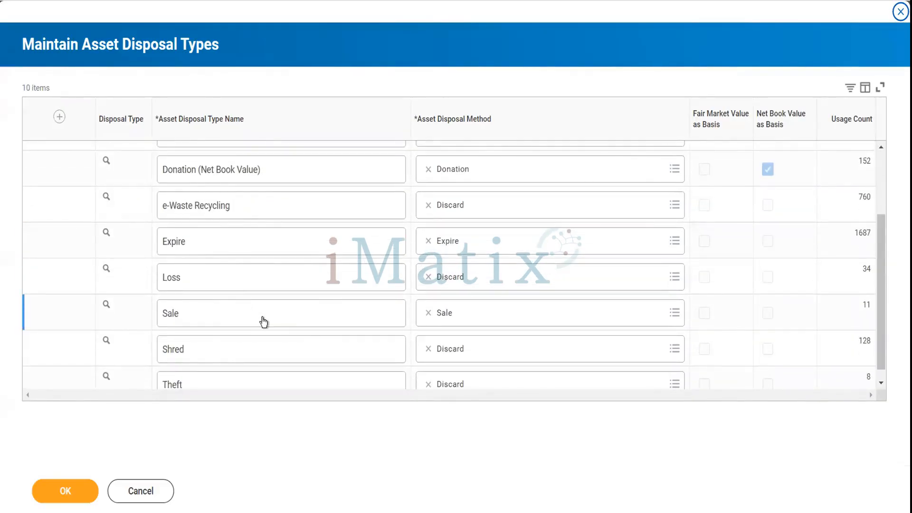
scroll(306, 335, "down", 1)
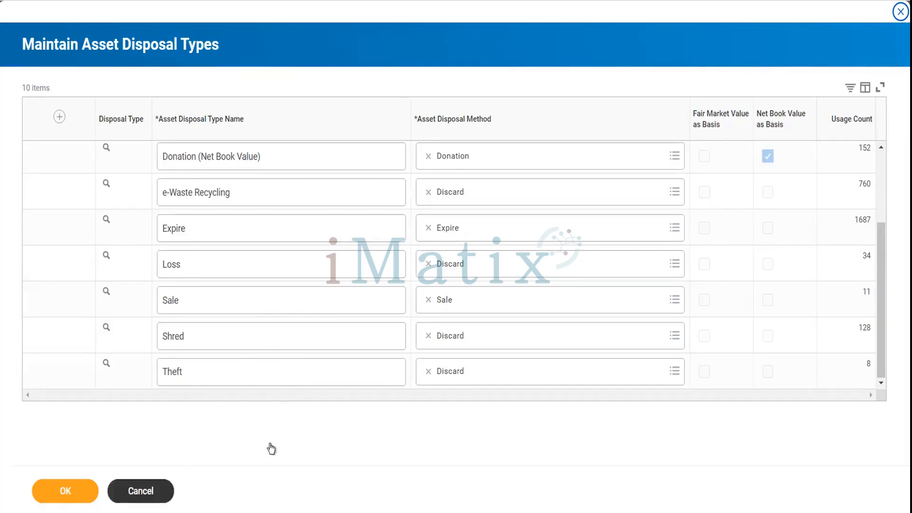
key("shift+Tab")
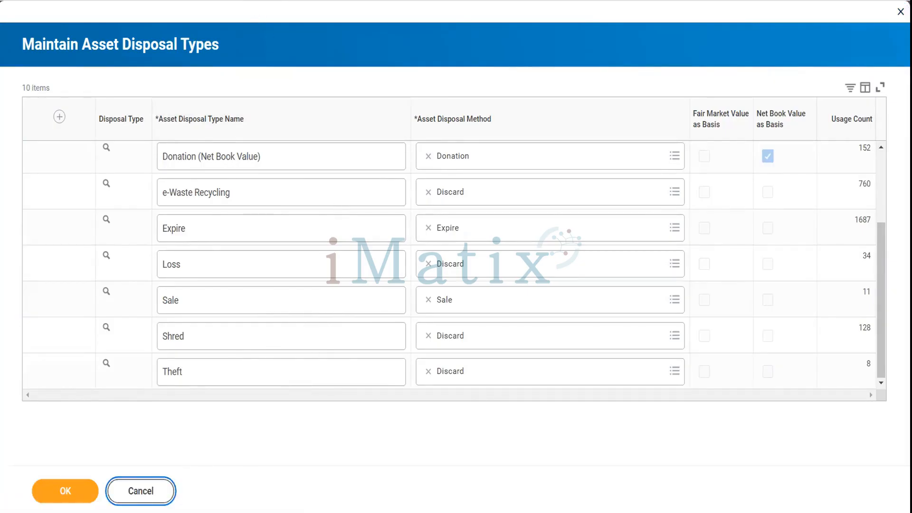
Cancel the disposal types and open Maintain Spend Categories without a hierarchy.
key("Return")
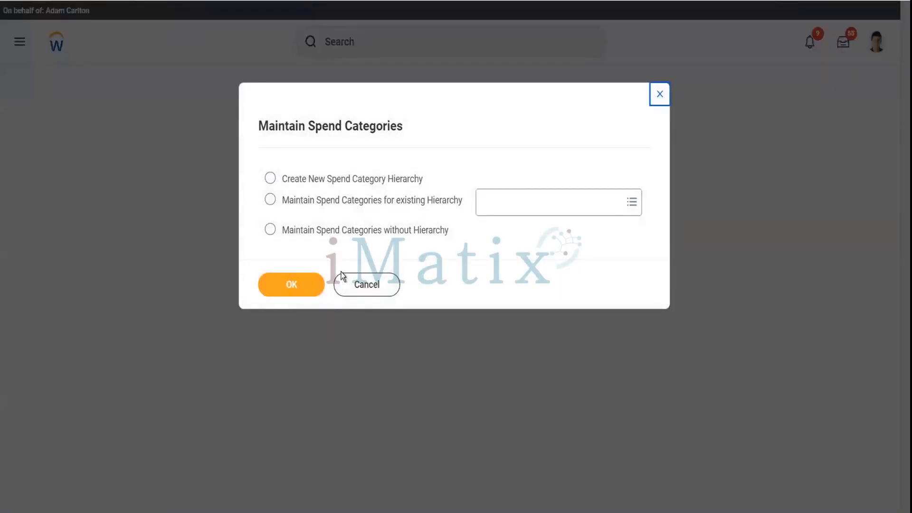
left_click(398, 233)
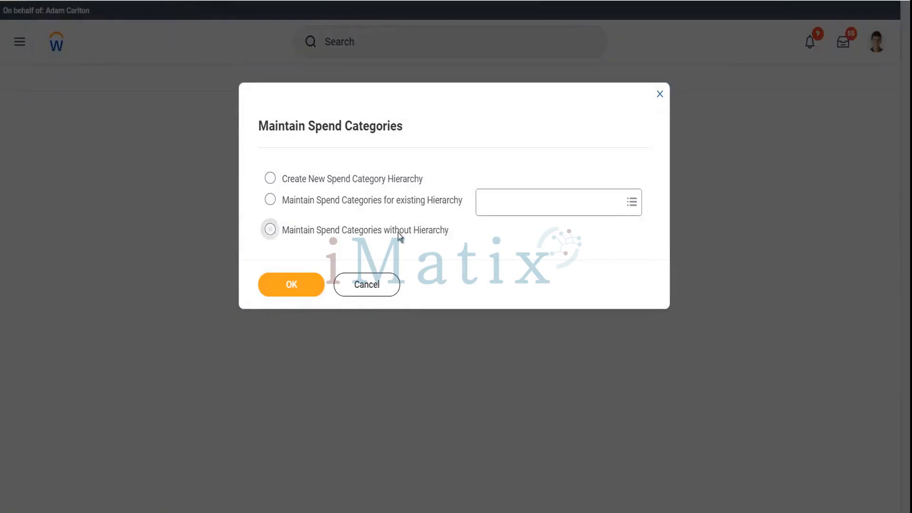
left_click(302, 286)
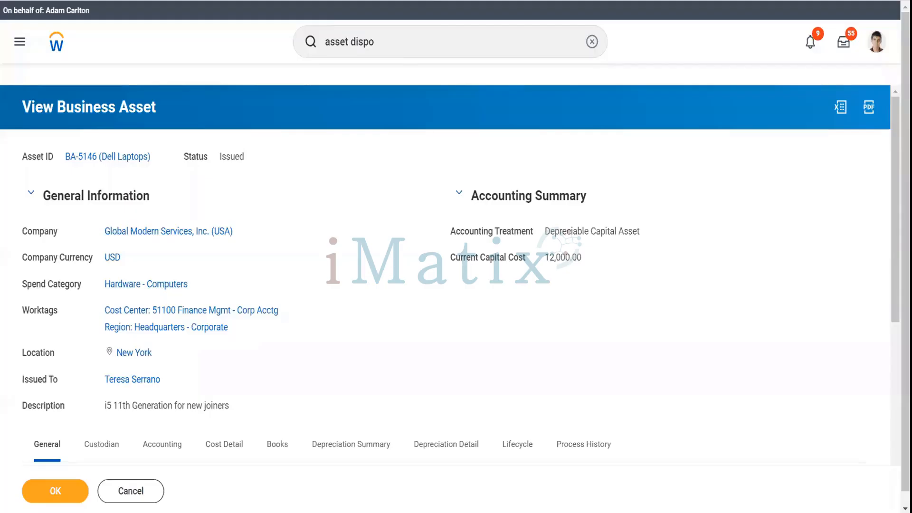
Close the extra browser tab and add a new blank spend category.
right_click(297, 0)
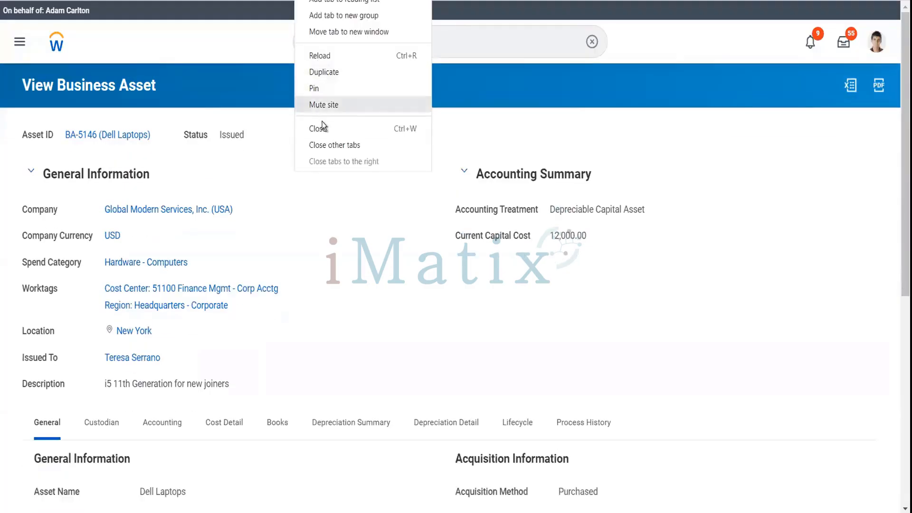
left_click(325, 129)
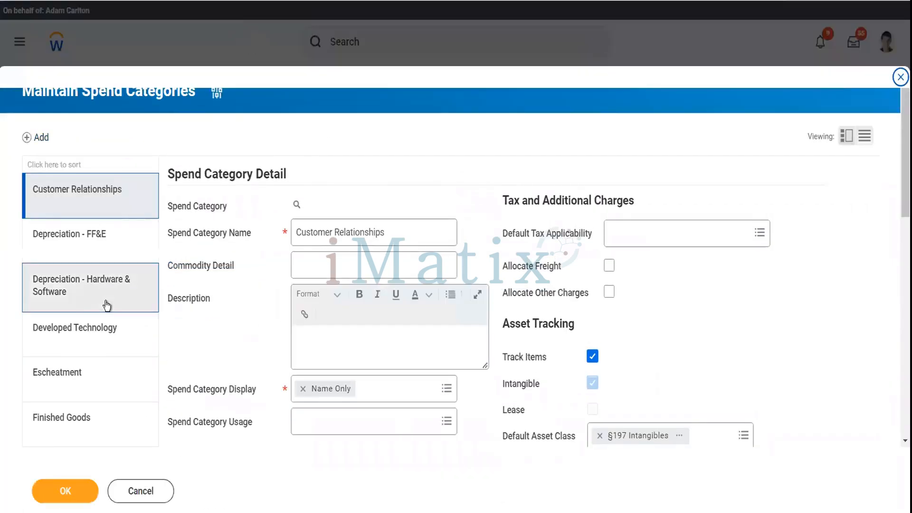
scroll(107, 305, "down", 5)
scroll(105, 305, "down", 8)
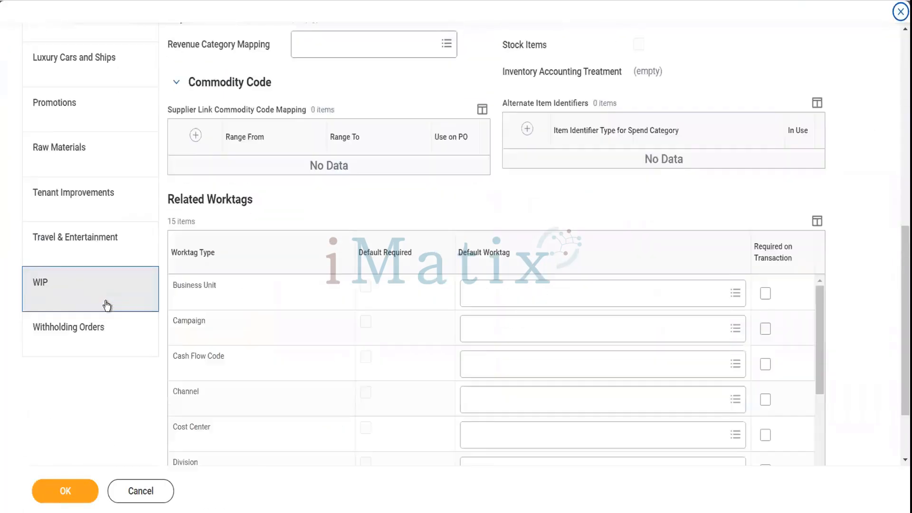
scroll(106, 305, "up", 5)
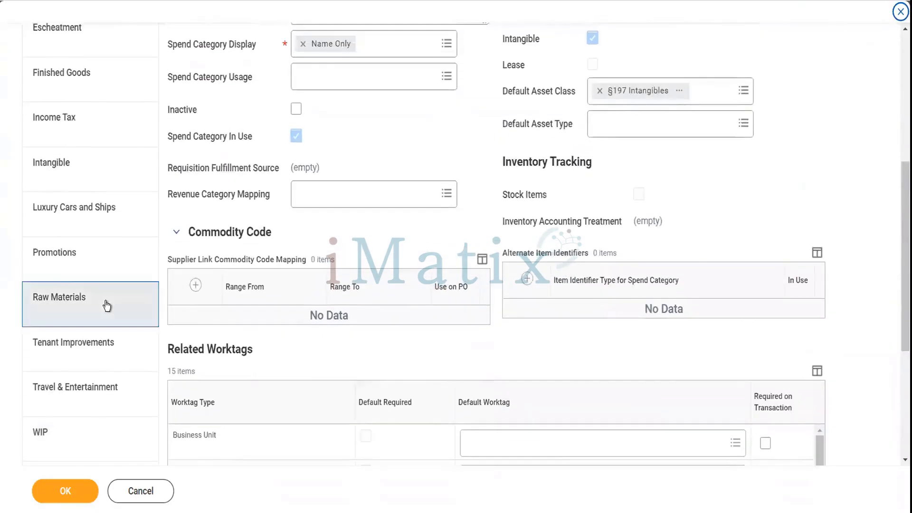
scroll(105, 306, "up", 5)
scroll(105, 305, "up", 2)
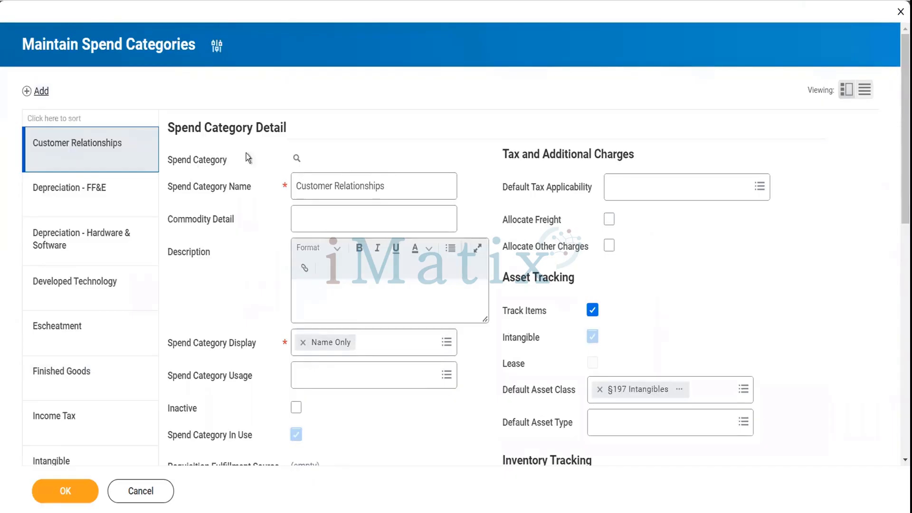
left_click(38, 91)
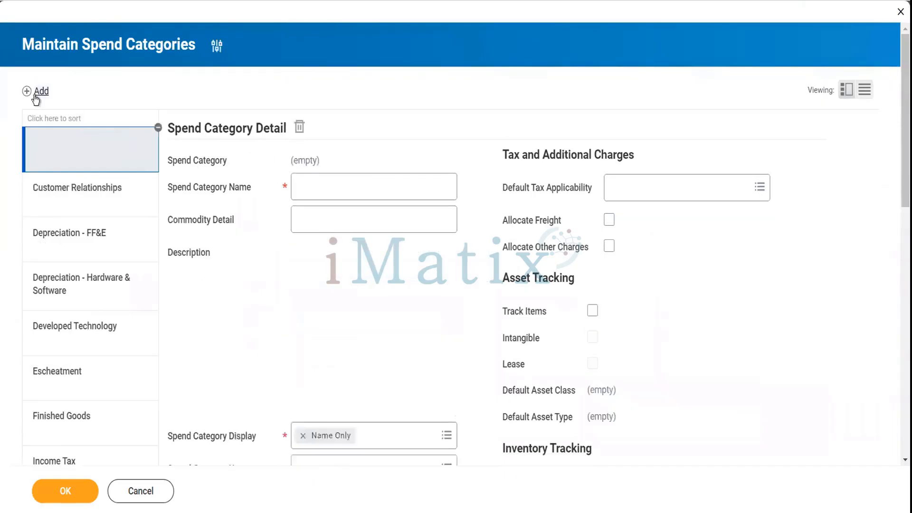
Name the new category 'HP Pavillion' with description 'i5 11th Gen 1 Tb SSD'.
left_click(310, 181)
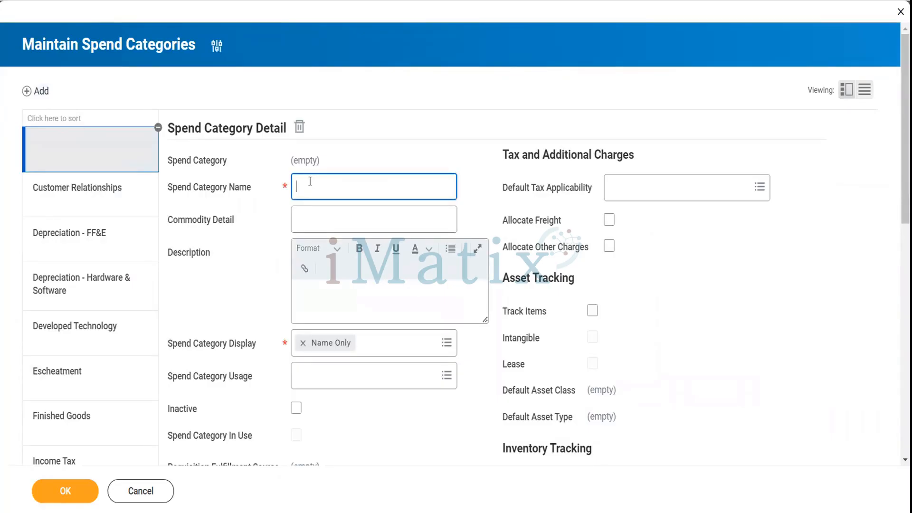
type("HP Pavillion")
key("Tab")
key("Tab")
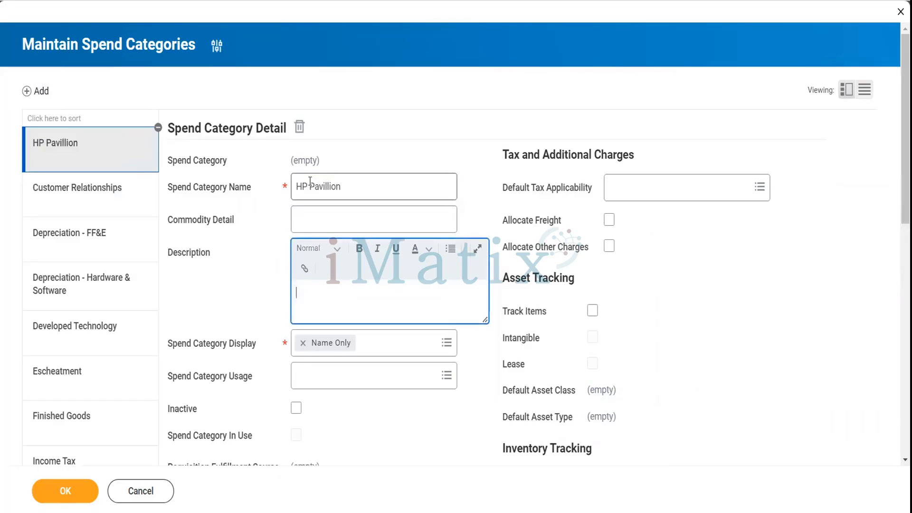
type("5 11th Gen 1 Tb SSD")
Select usages Procurement, Supplier Invoice, Ad Hoc Payment and Expense, and enable Track Items.
left_click(377, 384)
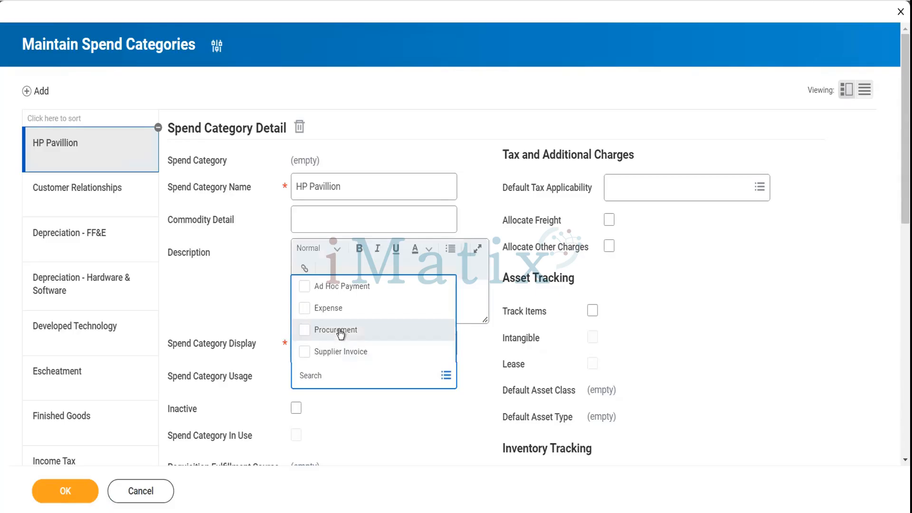
left_click(341, 332)
left_click(344, 353)
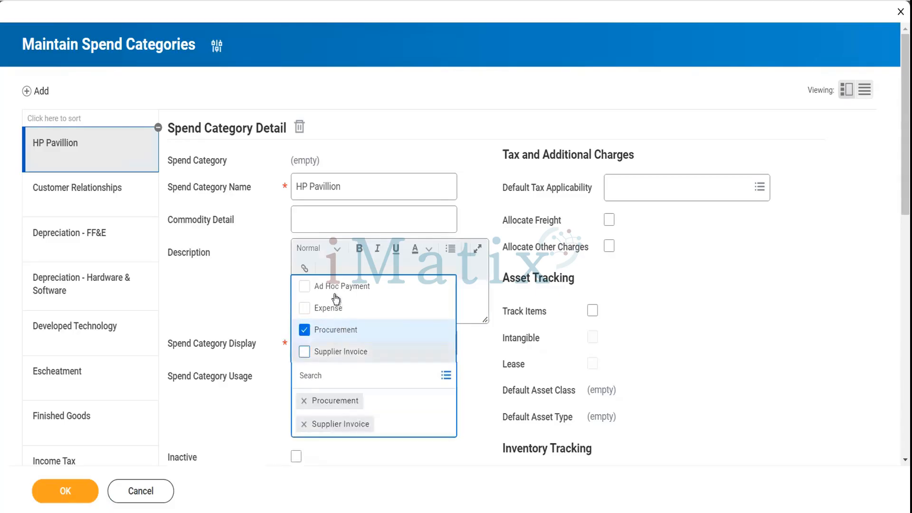
left_click(336, 289)
left_click(329, 308)
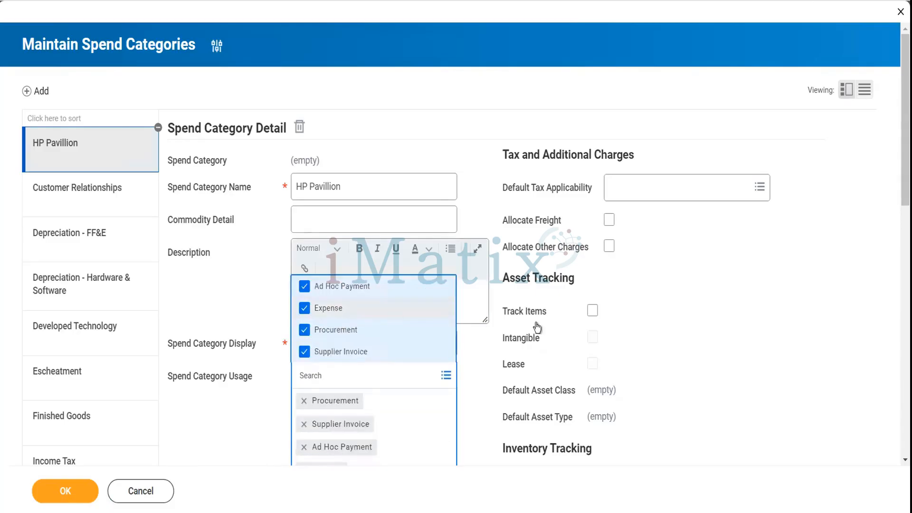
left_click(591, 310)
Set default asset class to 00.12 - Information Systems and default asset type to Depreciable.
scroll(717, 346, "down", 3)
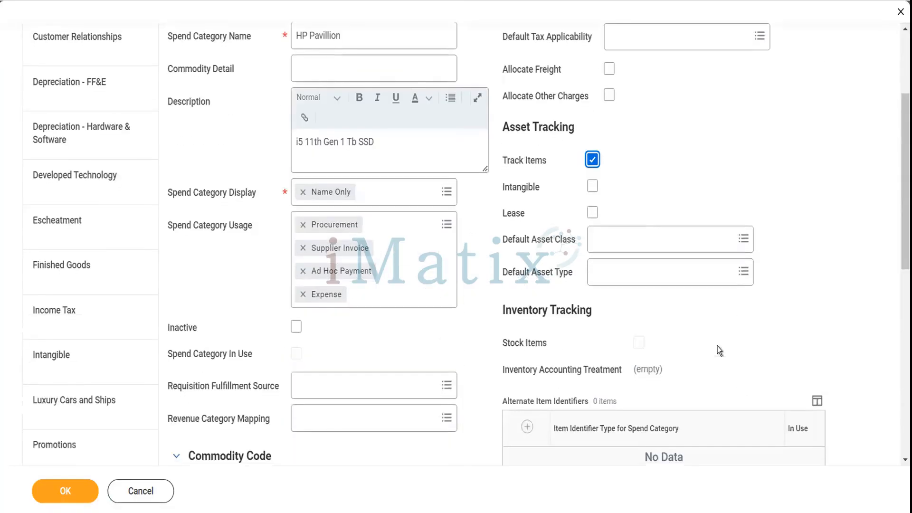
left_click(626, 239)
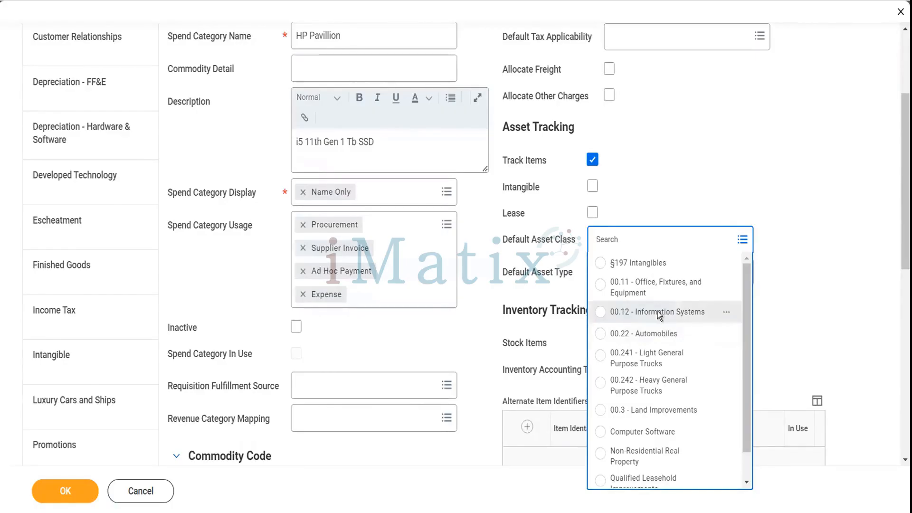
left_click(667, 313)
left_click(629, 281)
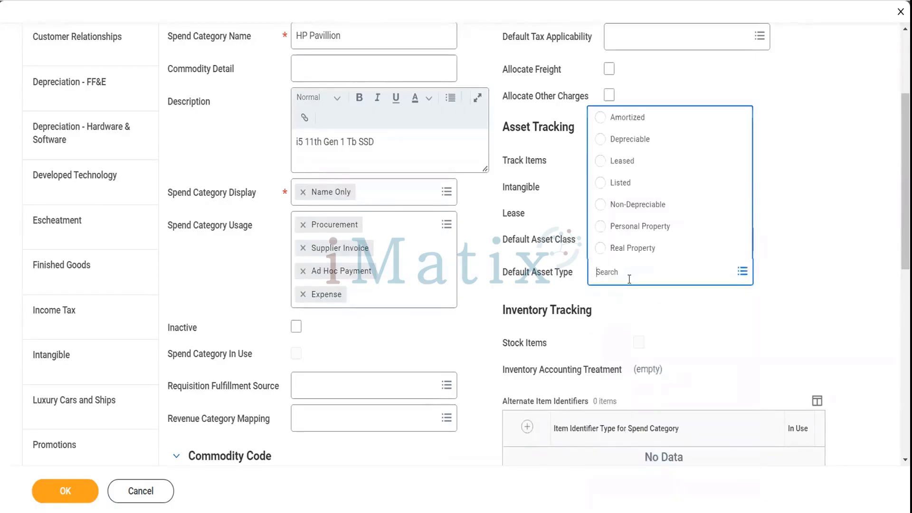
left_click(642, 143)
Save the HP Pavillion spend category.
scroll(438, 425, "down", 3)
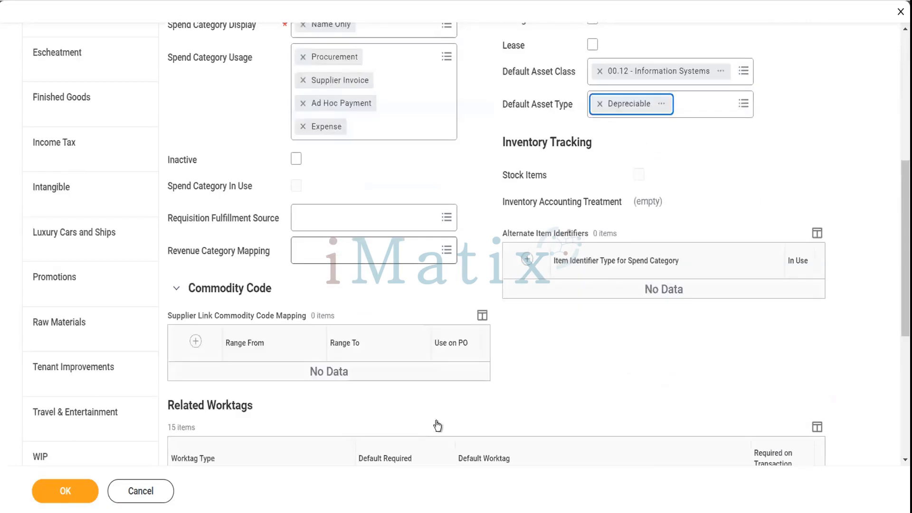
scroll(438, 425, "down", 2)
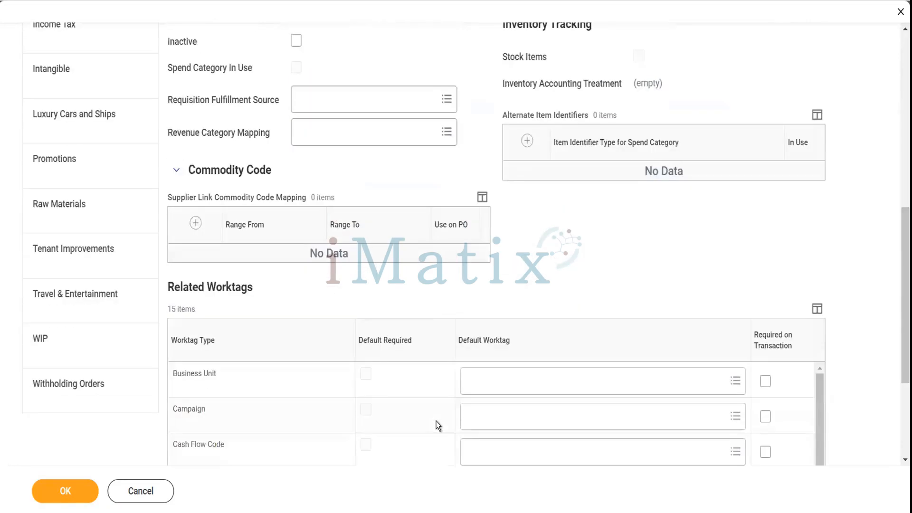
scroll(437, 425, "down", 3)
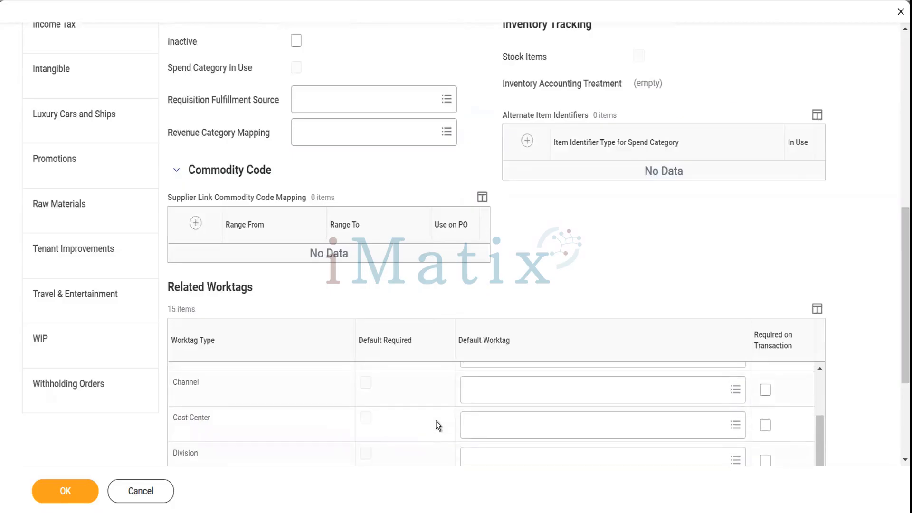
scroll(334, 318, "down", 3)
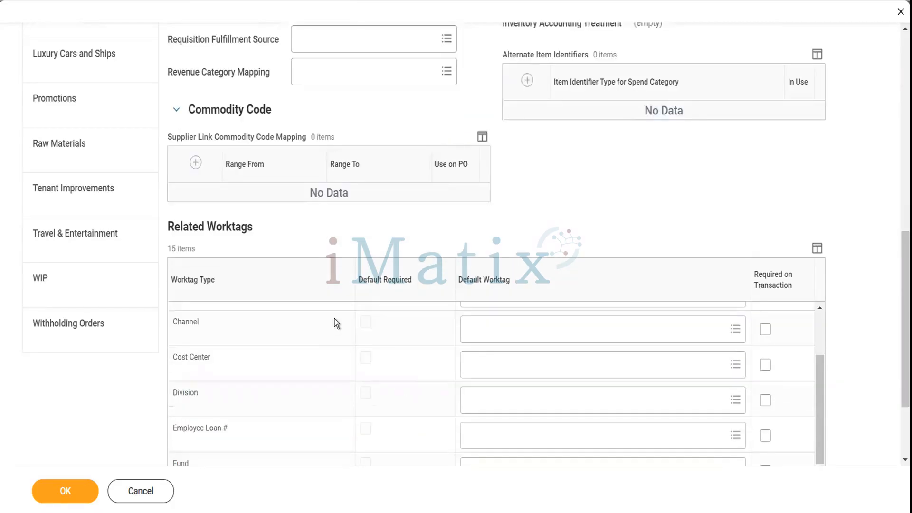
left_click(90, 492)
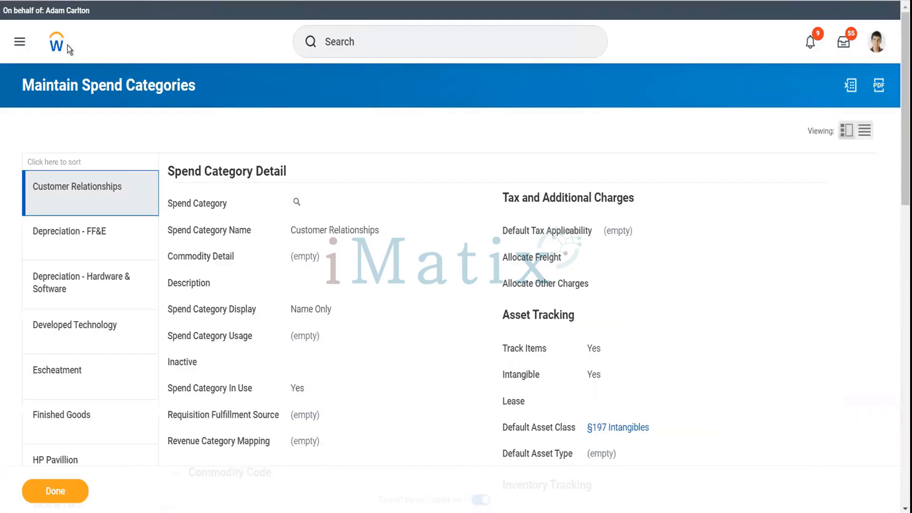
Replace the 'acc treat' search with 'find asset' and launch the Find Assets report.
left_click(368, 50)
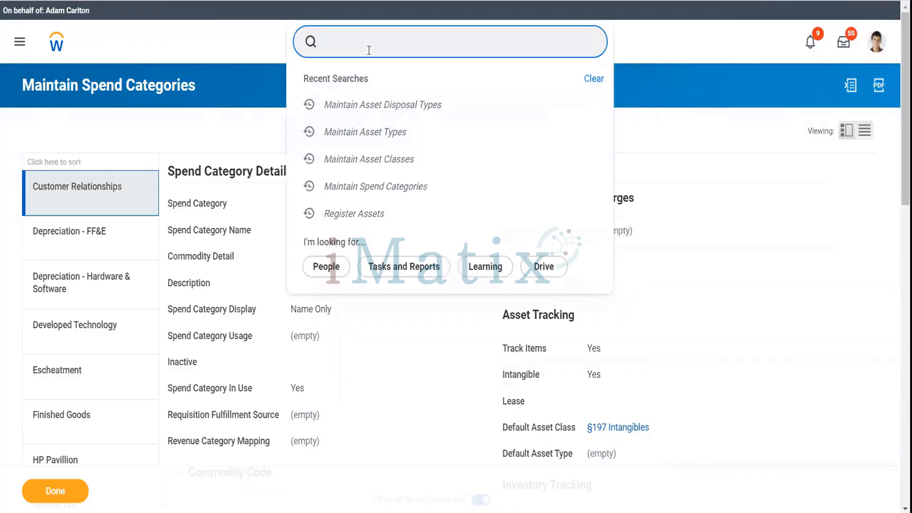
type("acc treat")
key("BackSpace")
key("BackSpace")
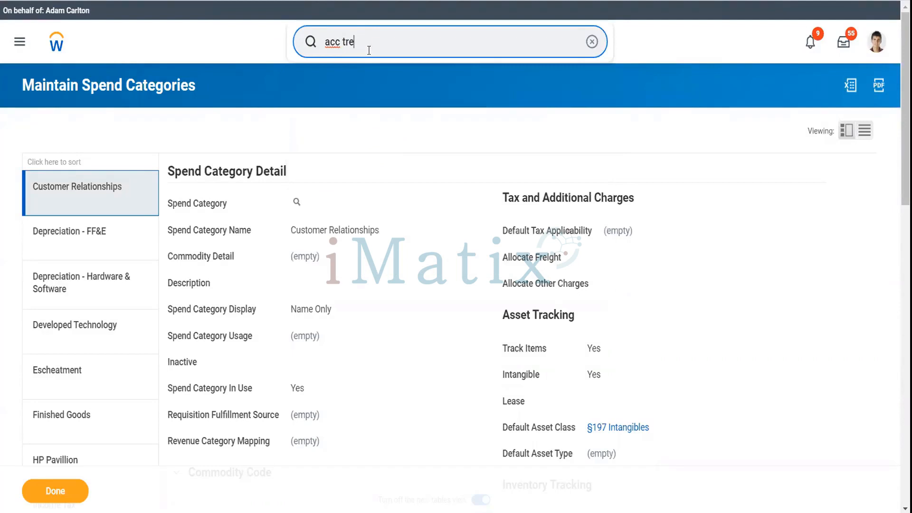
key("BackSpace")
key("BackSpace")
key("BackSpace")
key("BackSpace")
key("BackSpace")
key("BackSpace")
key("BackSpace")
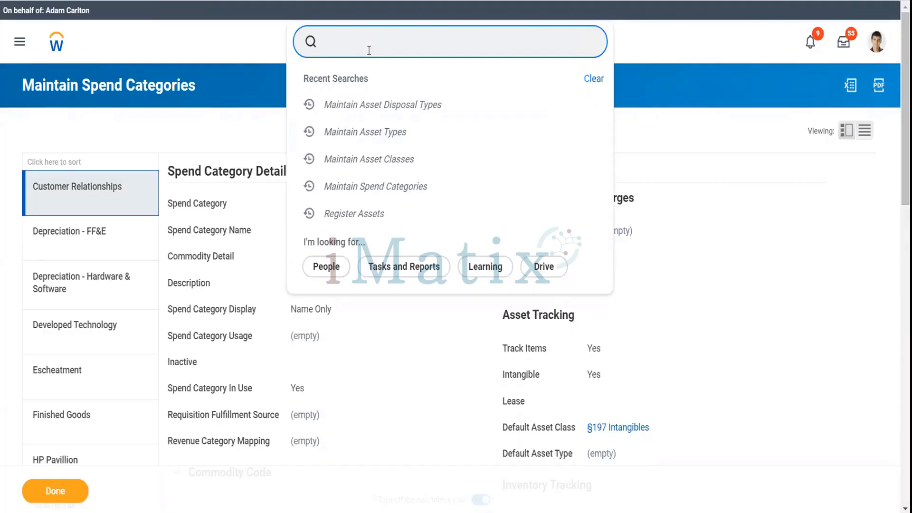
type("find asset")
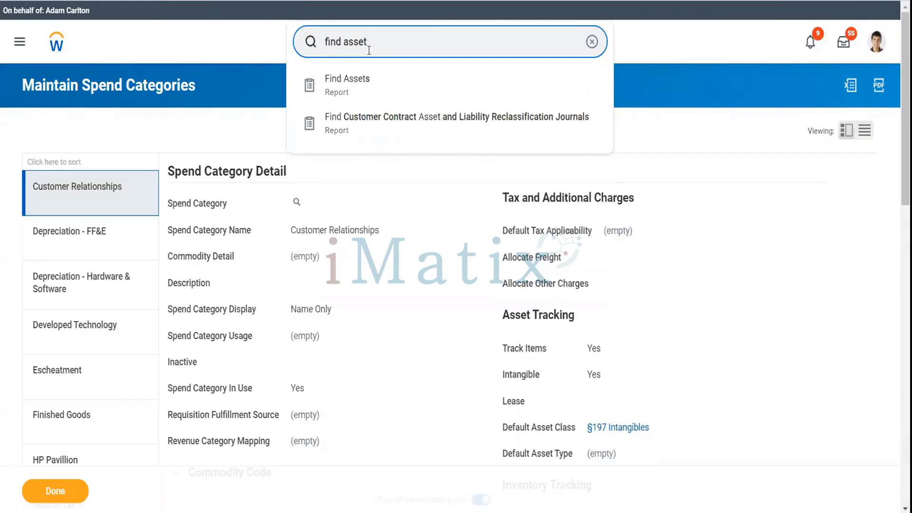
left_click(367, 91)
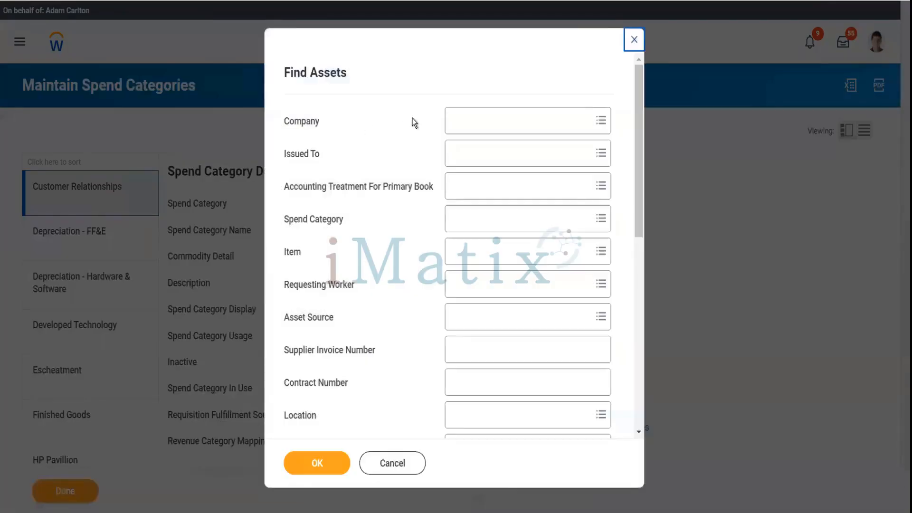
Filter by company Global Modern Services, Inc. (USA) and the matching employee as Issued To.
left_click(465, 120)
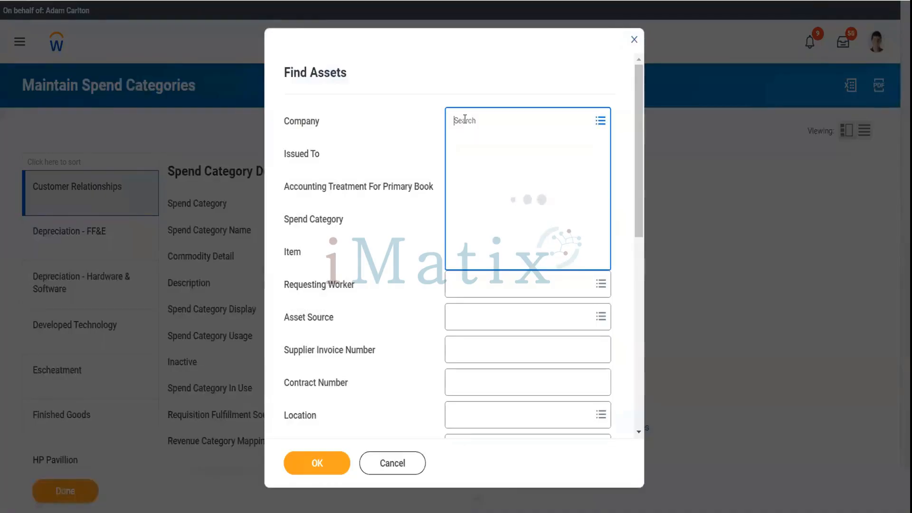
type("gms usa")
key("Return")
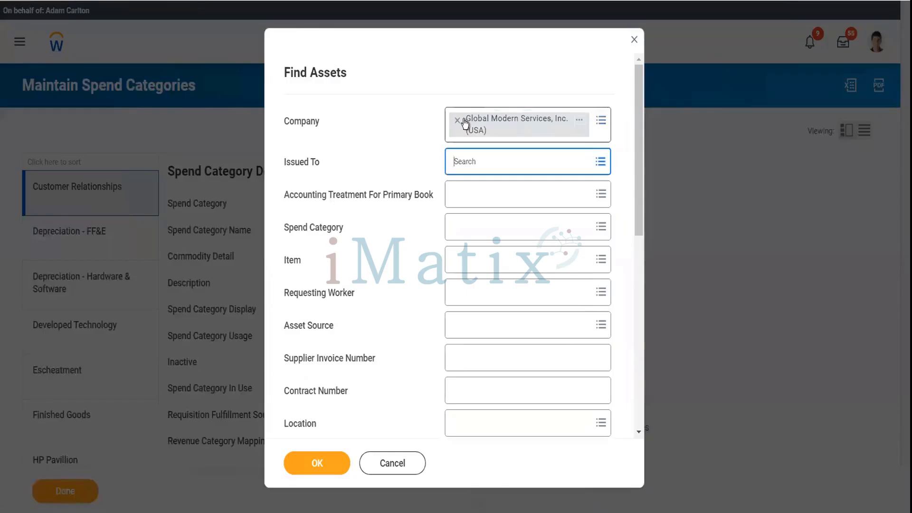
type("ter ser")
key("Return")
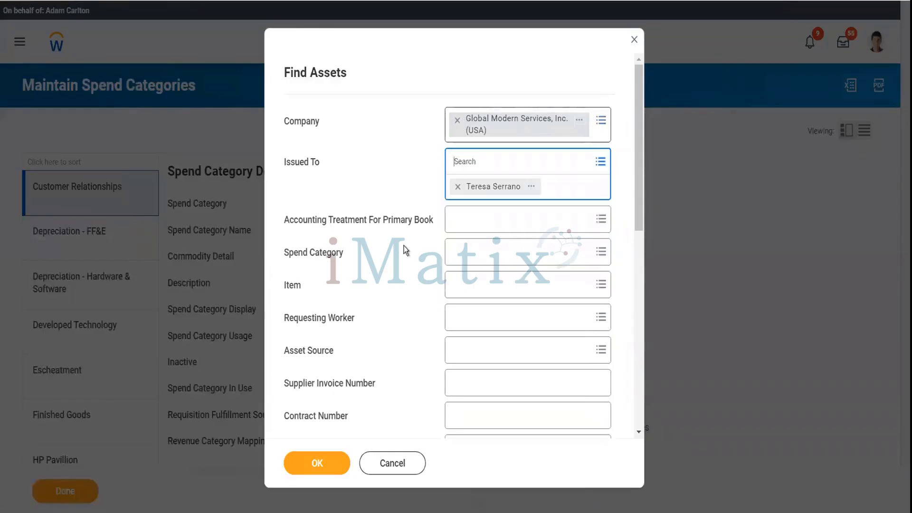
left_click(426, 290)
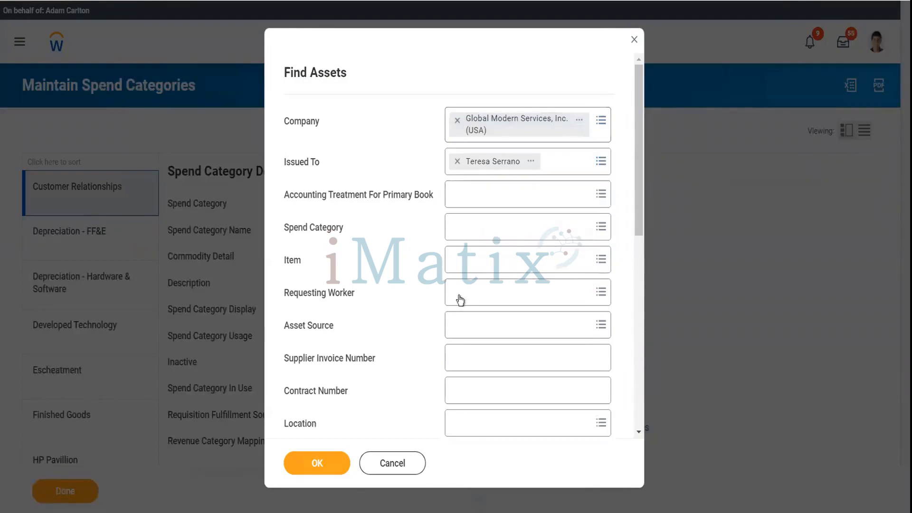
Limit the Asset Status filter to Issued.
scroll(436, 359, "down", 4)
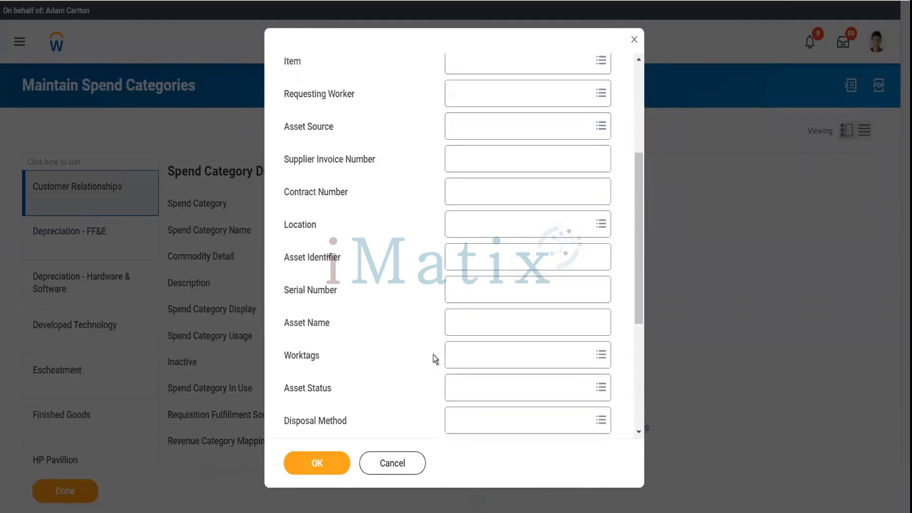
left_click(474, 385)
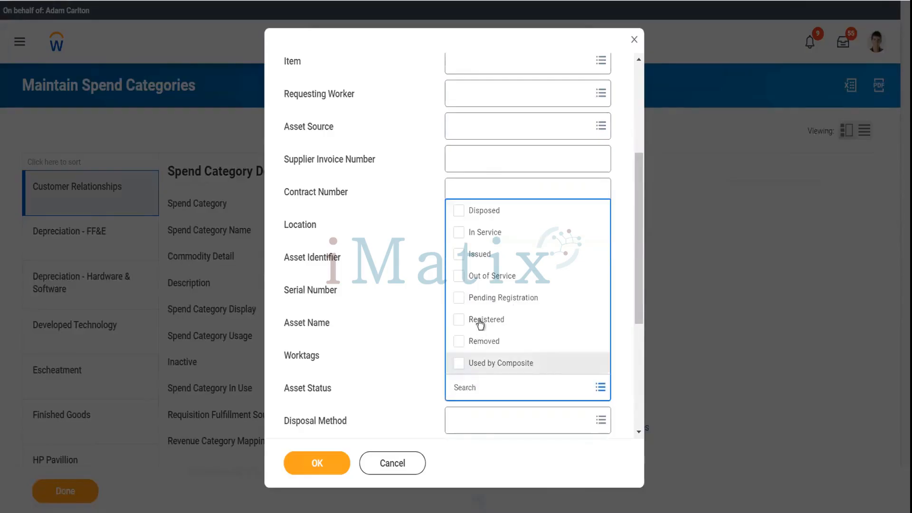
left_click(479, 255)
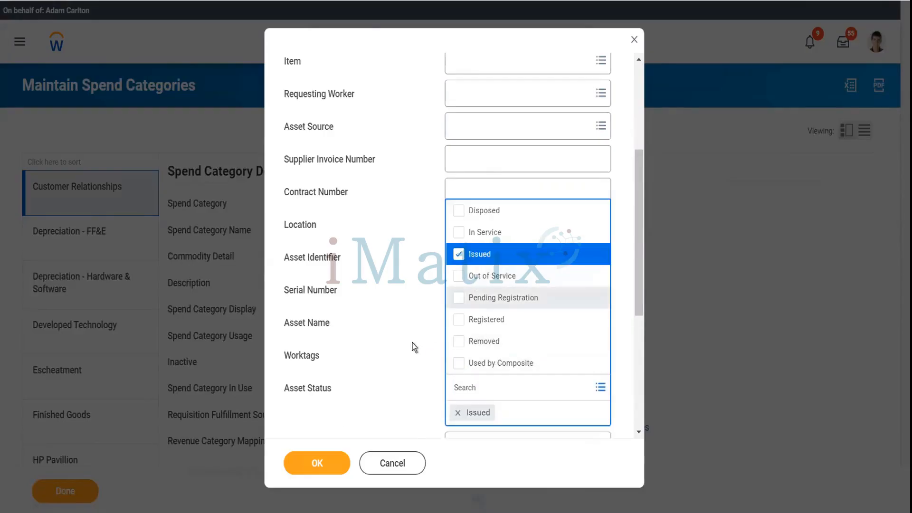
left_click(413, 343)
scroll(413, 343, "down", 5)
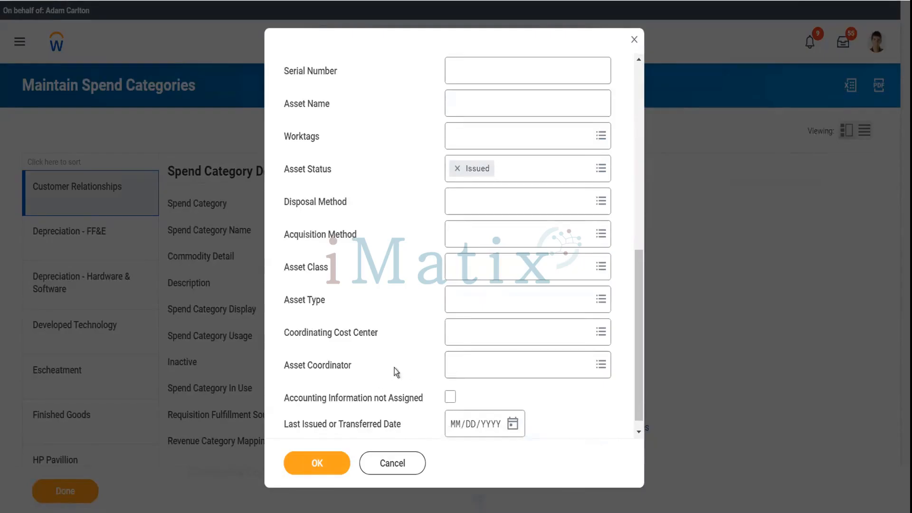
scroll(437, 384, "down", 1)
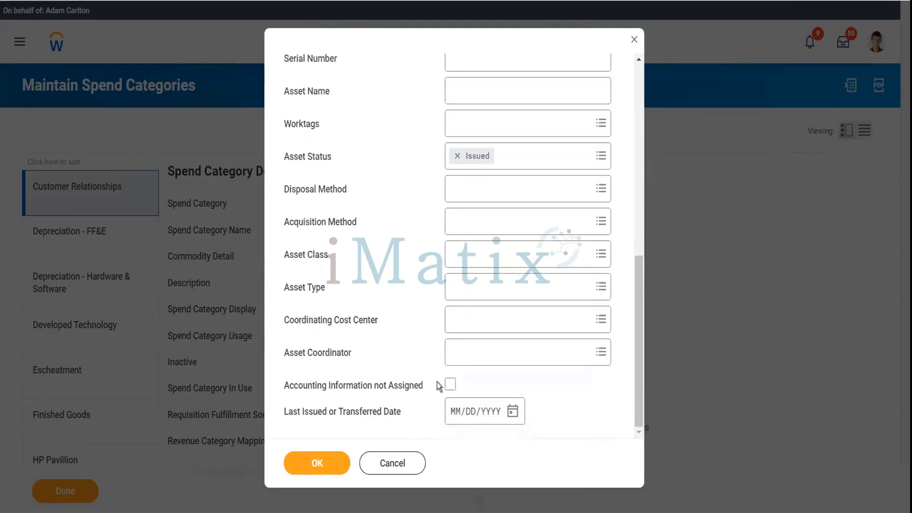
Run the search and review the six issued assets, including Dell Laptops BA-4672 and BA-5146.
left_click(329, 467)
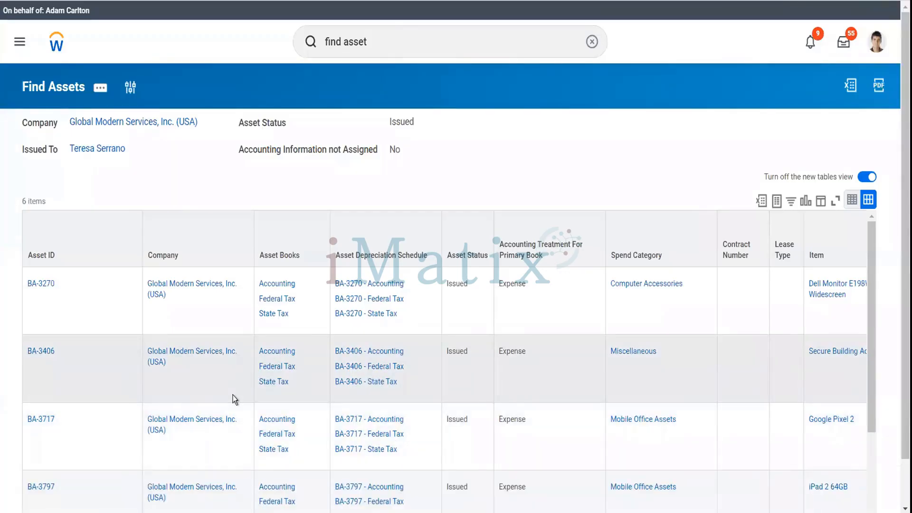
left_click(354, 431)
scroll(354, 431, "down", 3)
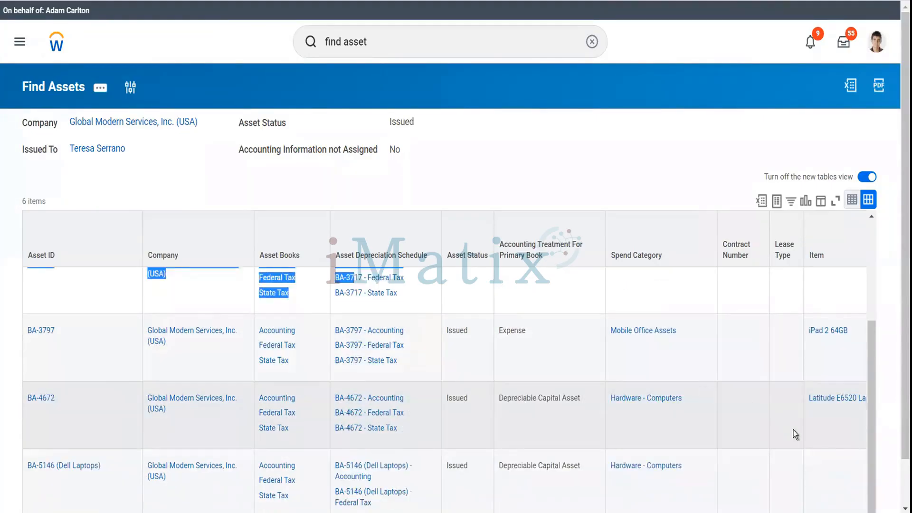
scroll(899, 487, "down", 1)
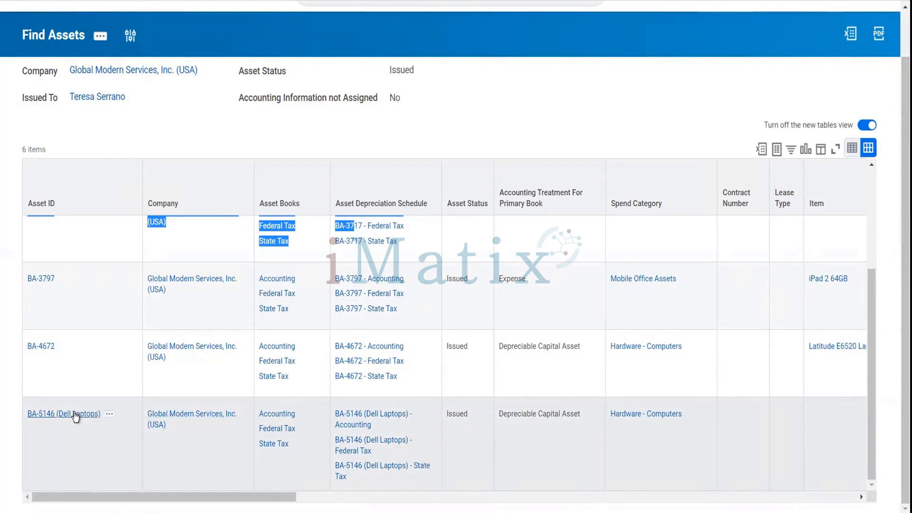
left_click(267, 401)
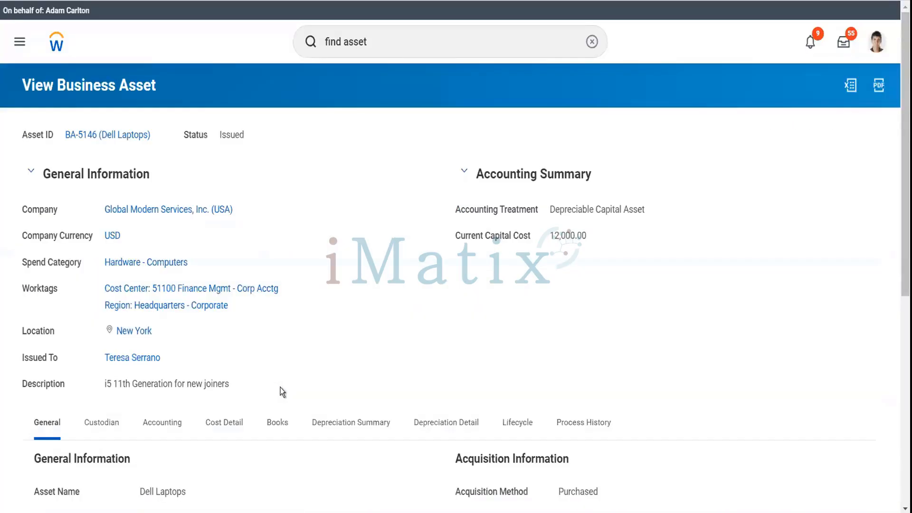
scroll(281, 387, "down", 4)
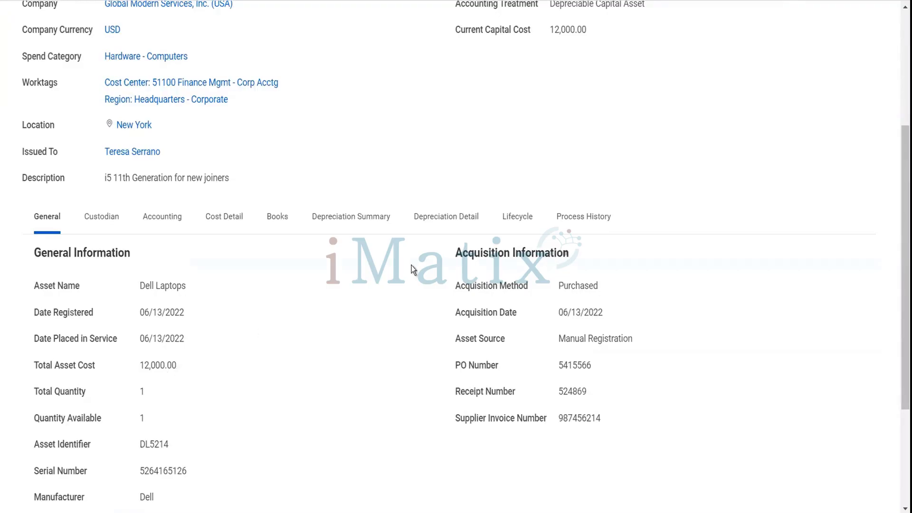
left_click(454, 215)
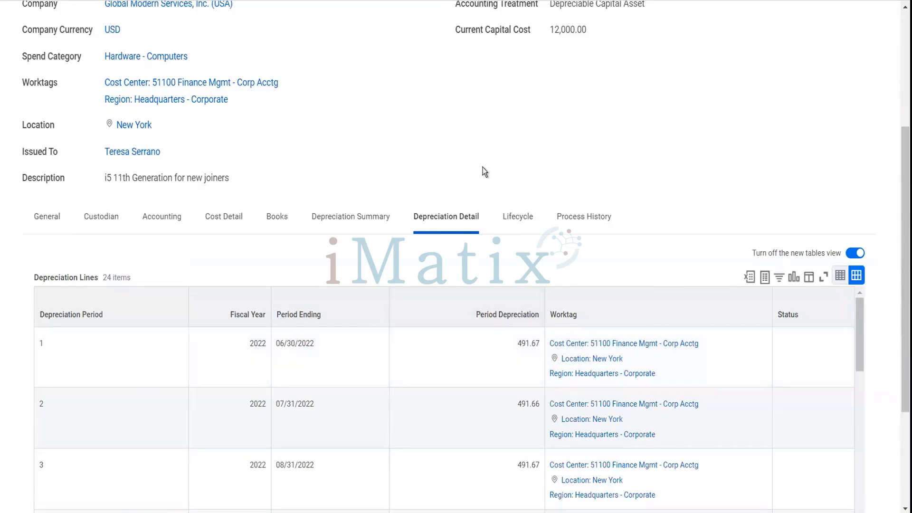
left_click(61, 225)
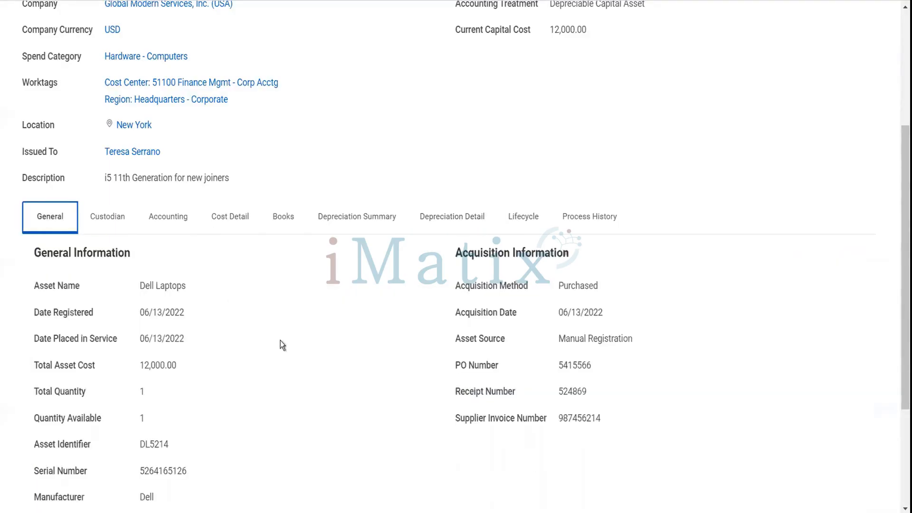
scroll(281, 344, "down", 2)
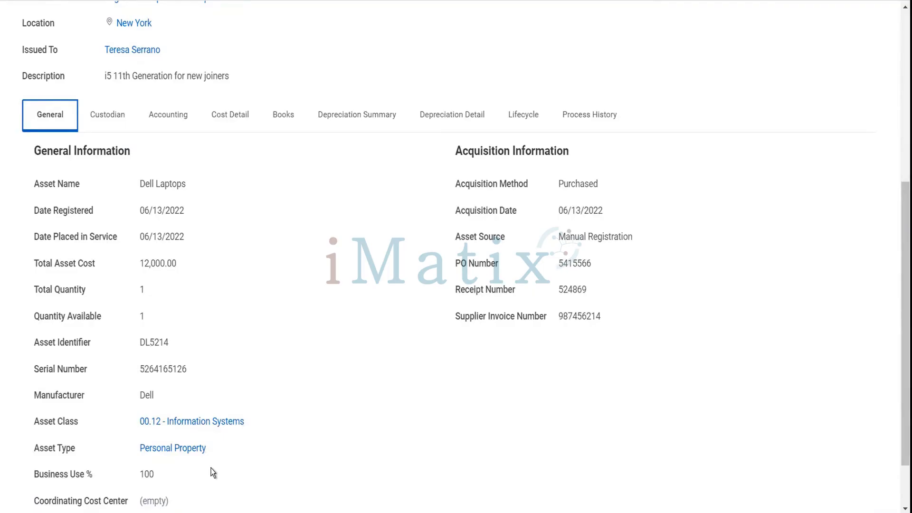
scroll(211, 469, "up", 4)
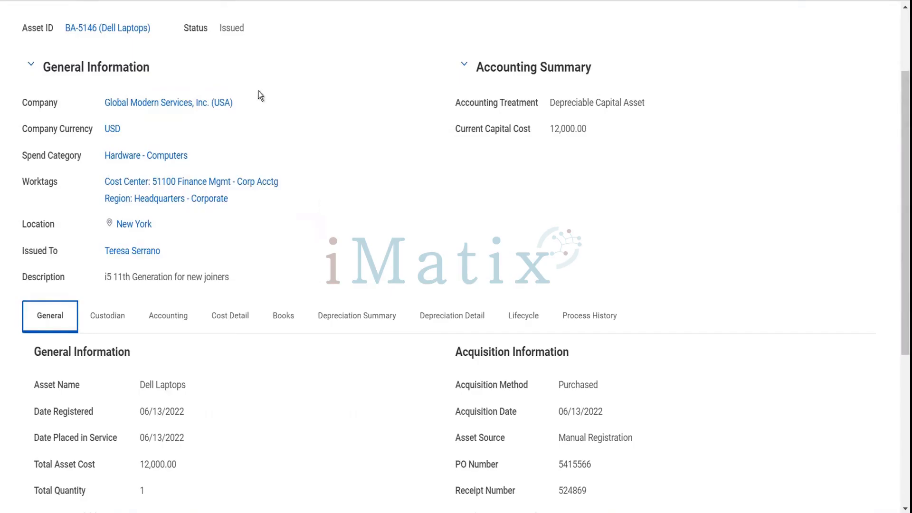
mouse_move(161, 35)
left_click(159, 29)
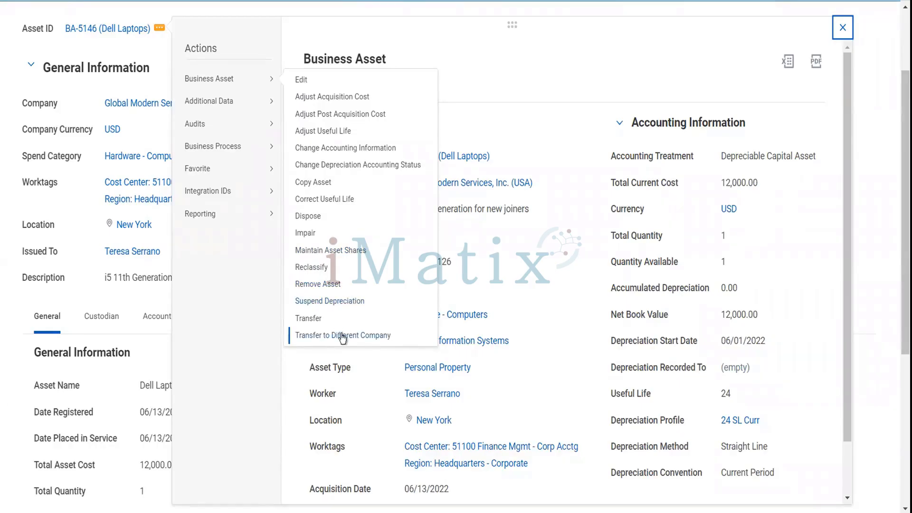
left_click(516, 75)
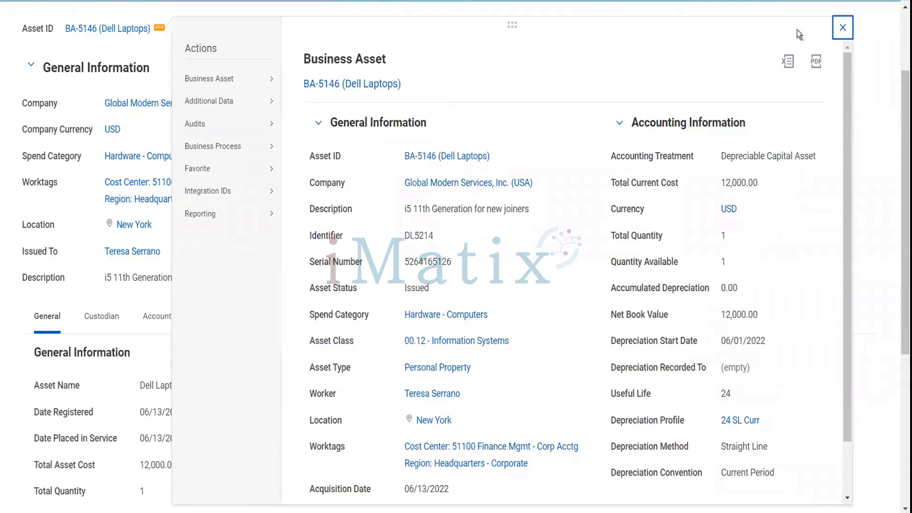
left_click(843, 27)
scroll(487, 129, "up", 3)
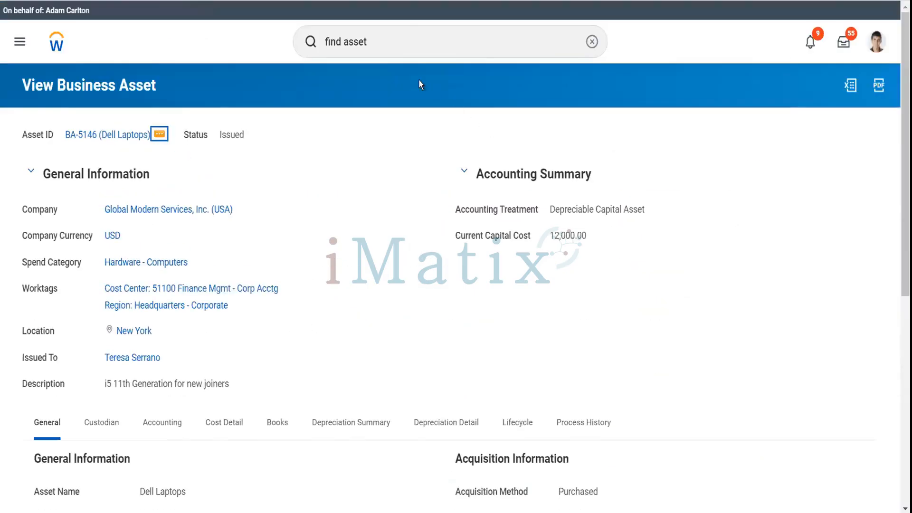
Enter 'asset book' in the global search bar, correcting the typo.
left_click(408, 35)
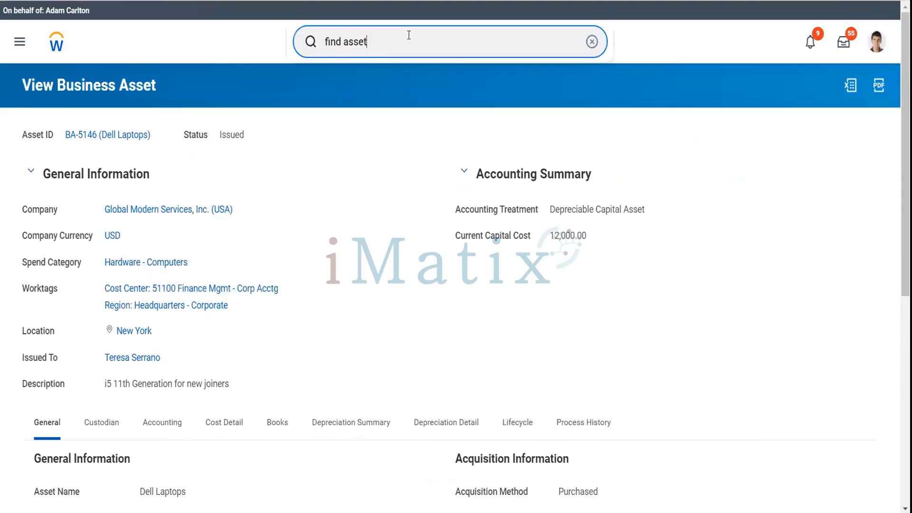
key("BackSpace")
key("BackSpace")
key("BackSpace")
key("BackSpace")
key("BackSpace")
key("BackSpace")
key("BackSpace")
key("BackSpace")
key("BackSpace")
key("BackSpace")
type("ass")
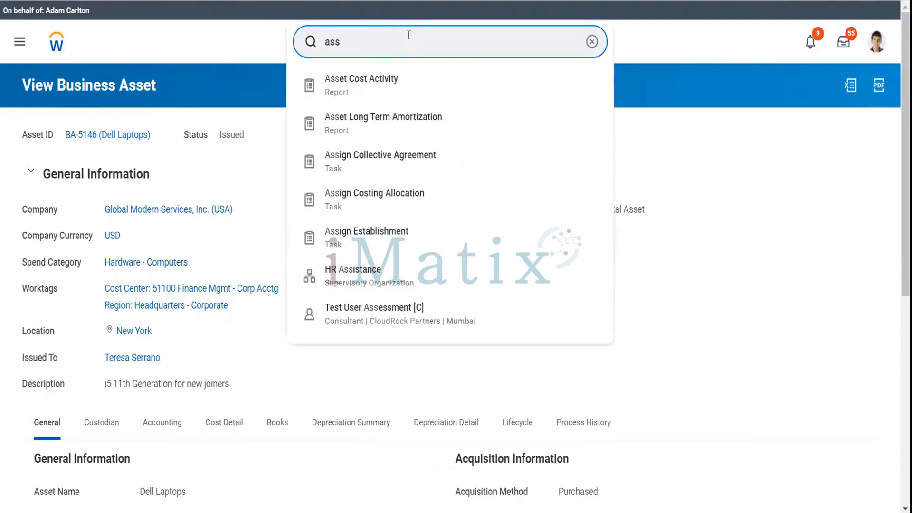
type("er")
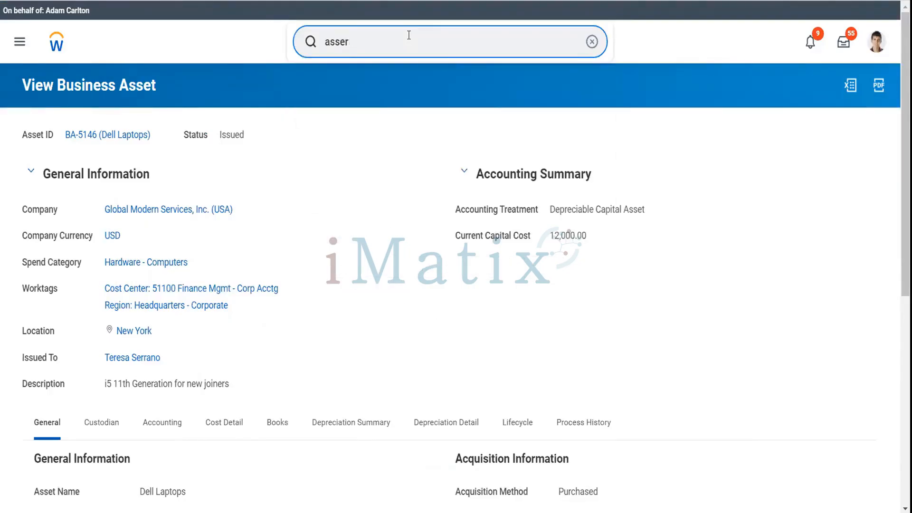
key("BackSpace")
key("BackSpace")
type("t")
key("BackSpace")
type("et book")
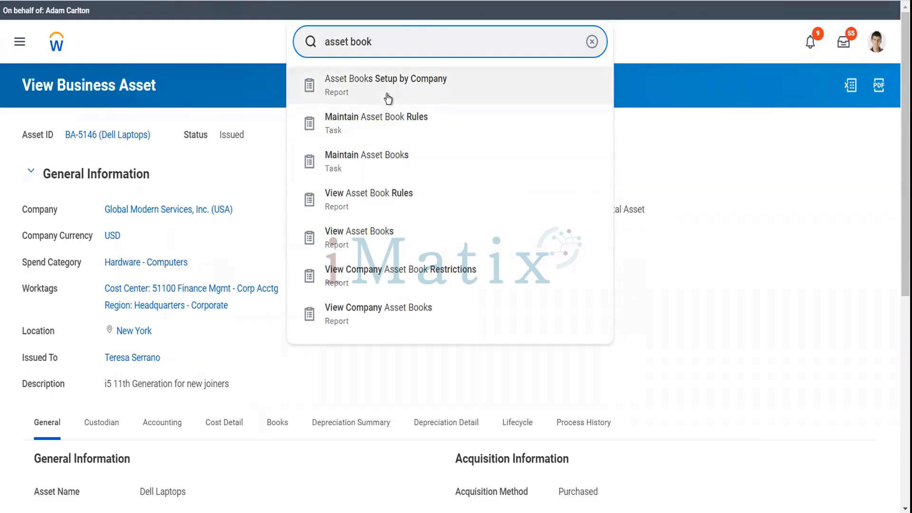
Open and cancel Maintain Asset Book Rules, then bring back the 'asset book' suggestions.
left_click(402, 133)
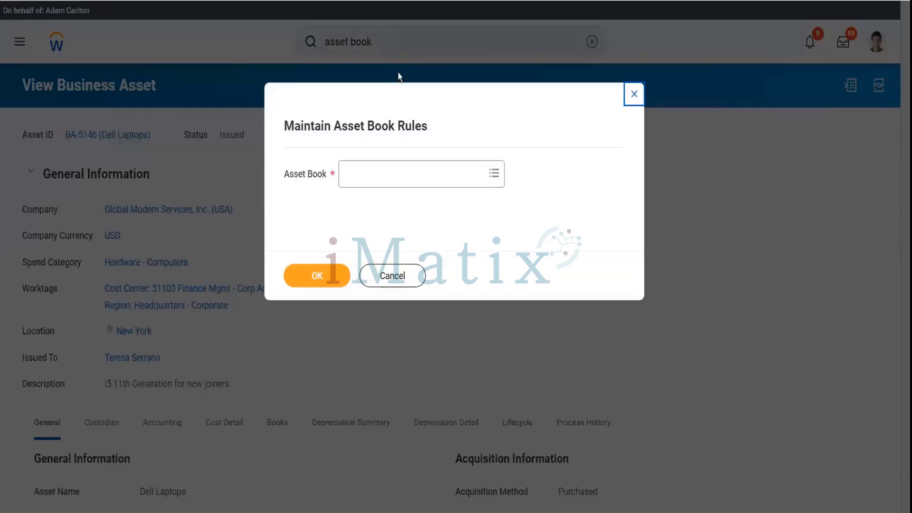
left_click(391, 275)
left_click(391, 32)
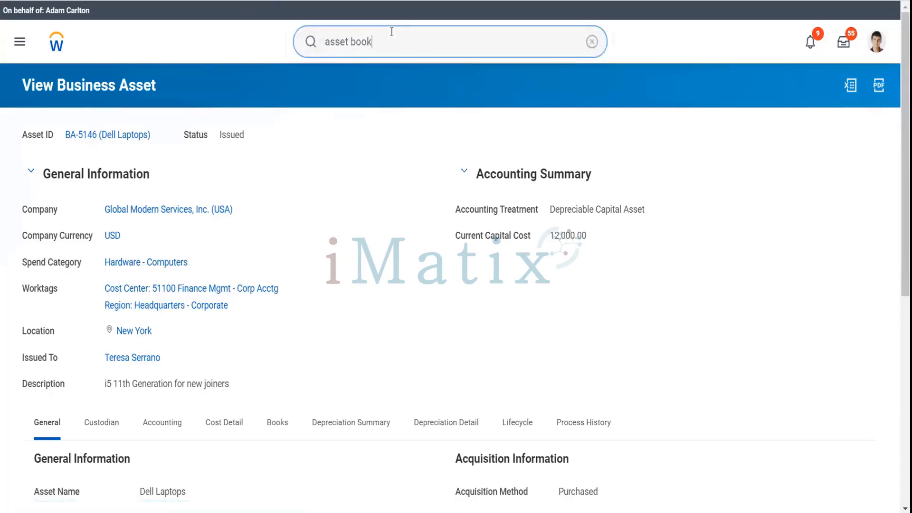
key("Return")
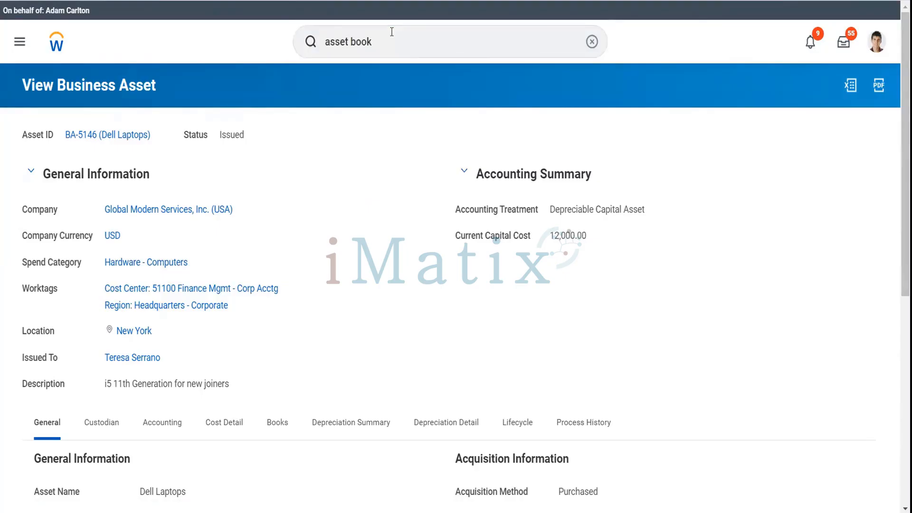
left_click(390, 41)
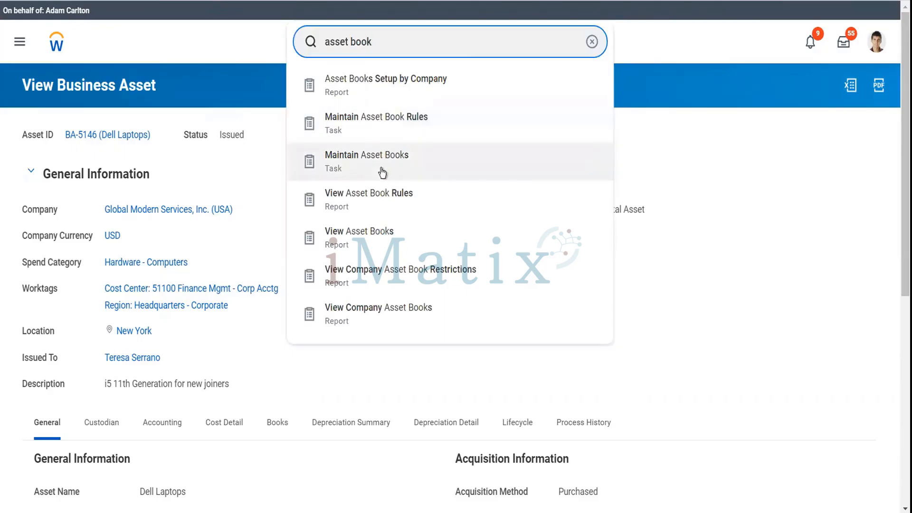
left_click(382, 173)
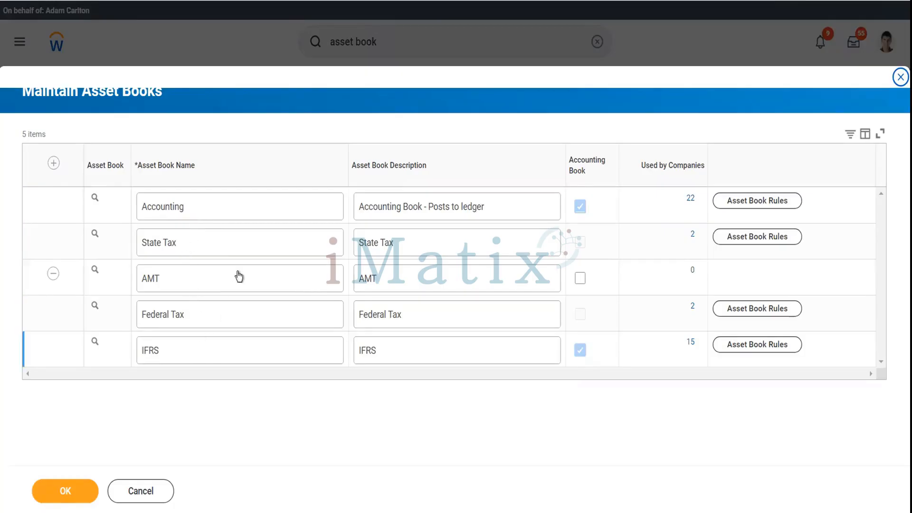
left_click(148, 493)
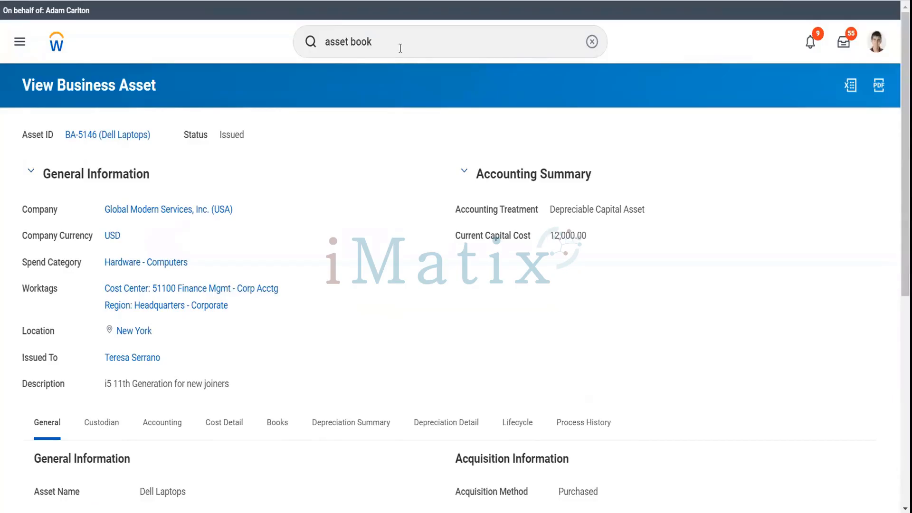
Search 'asset book rule' and load Maintain Asset Book Rules for the Accounting book.
left_click(400, 48)
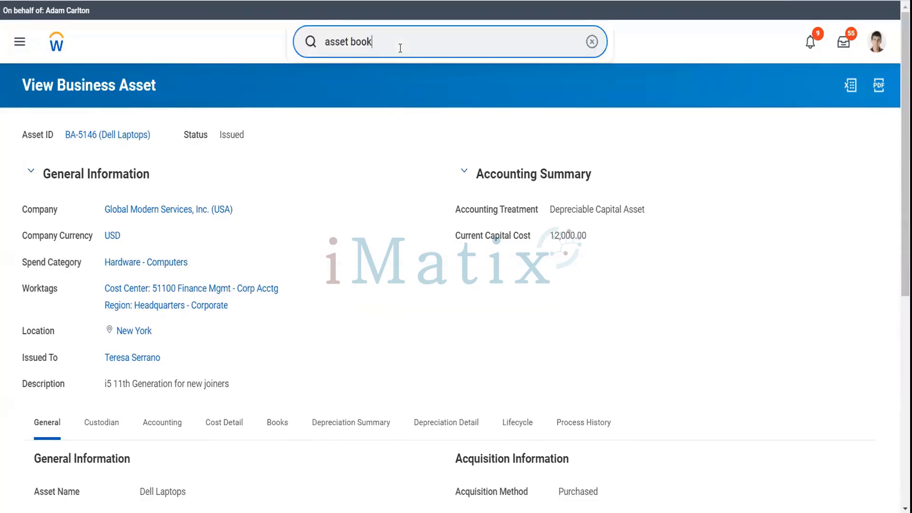
type("rule")
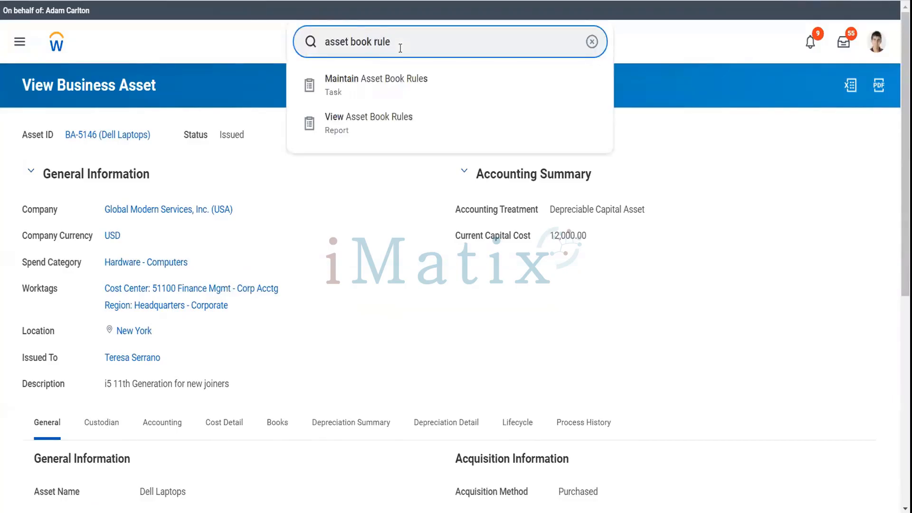
left_click(402, 97)
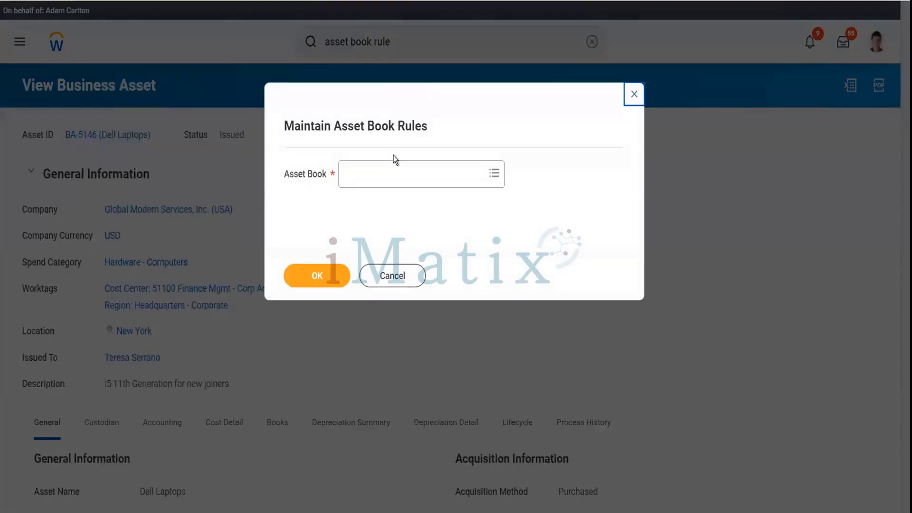
left_click(382, 172)
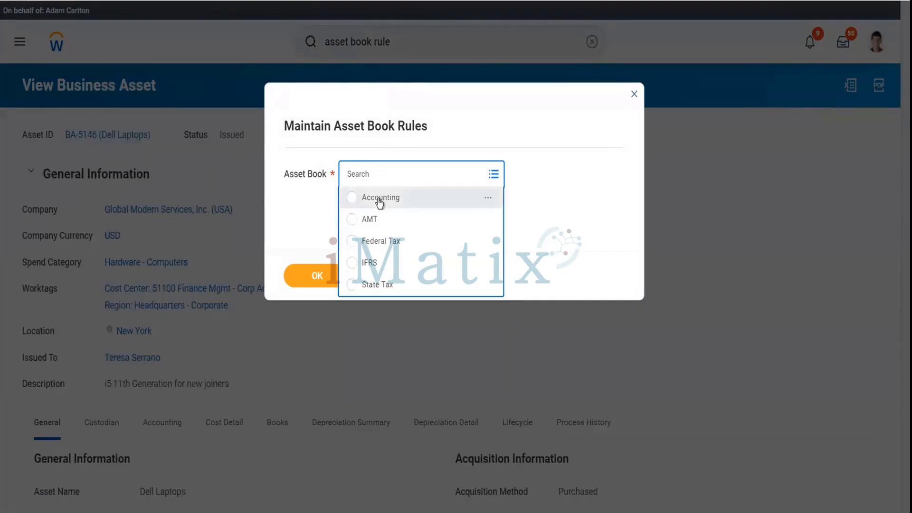
left_click(380, 199)
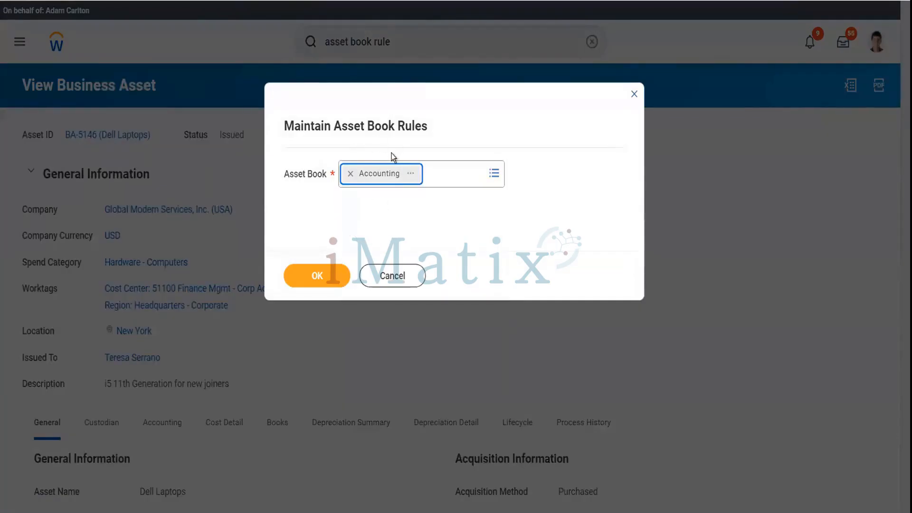
left_click(330, 281)
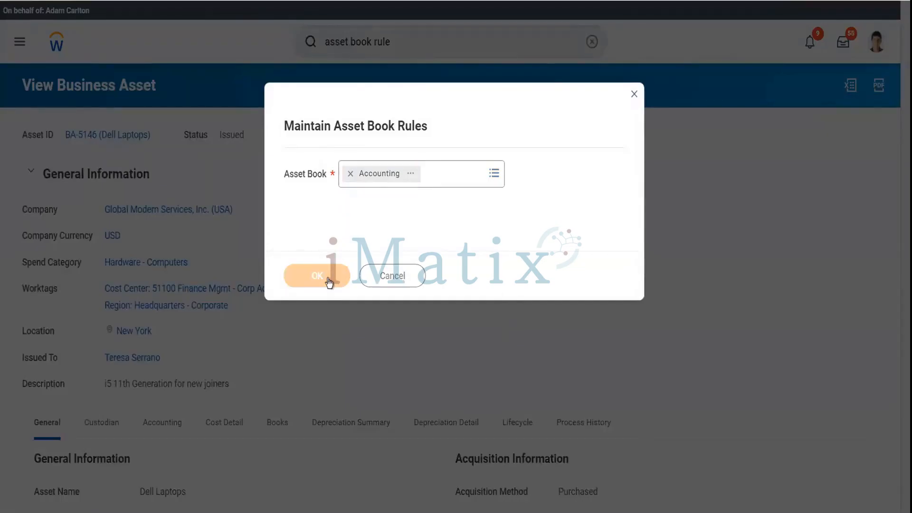
scroll(329, 217, "down", 2)
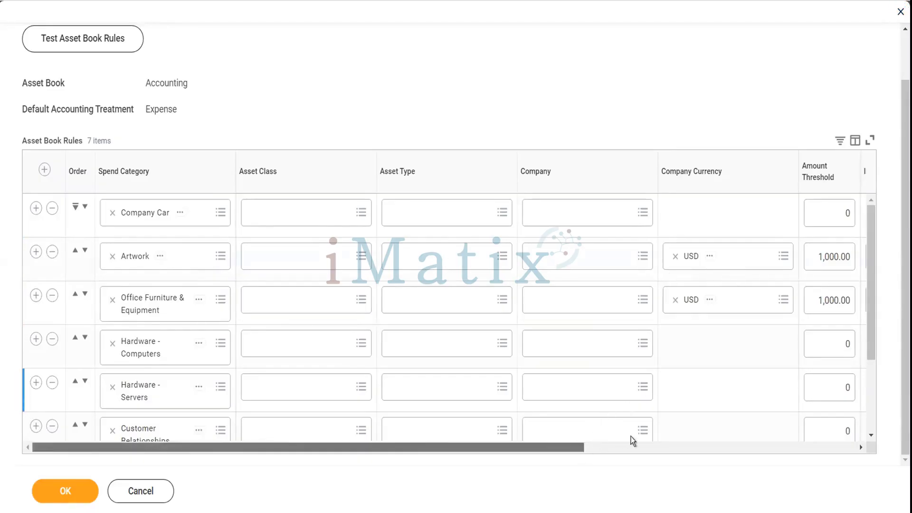
left_click_drag(632, 439, 832, 453)
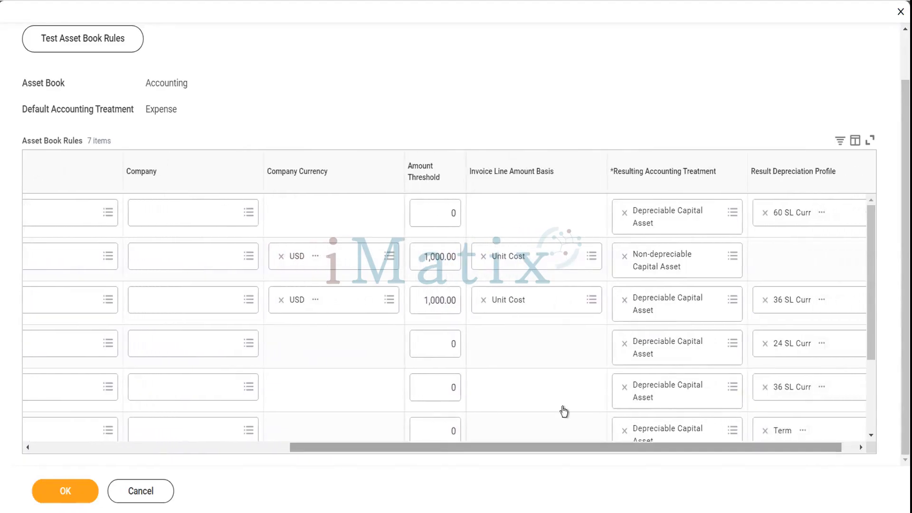
scroll(557, 405, "left", 8)
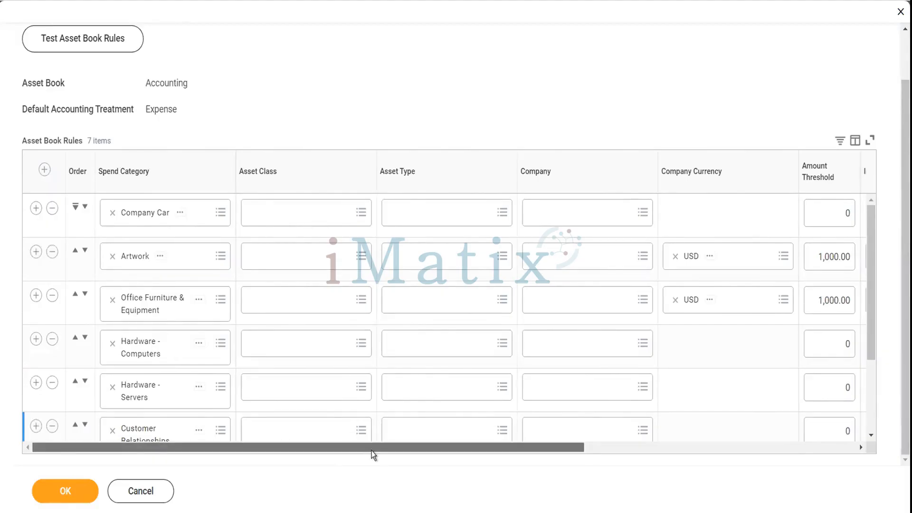
scroll(374, 455, "right", 2)
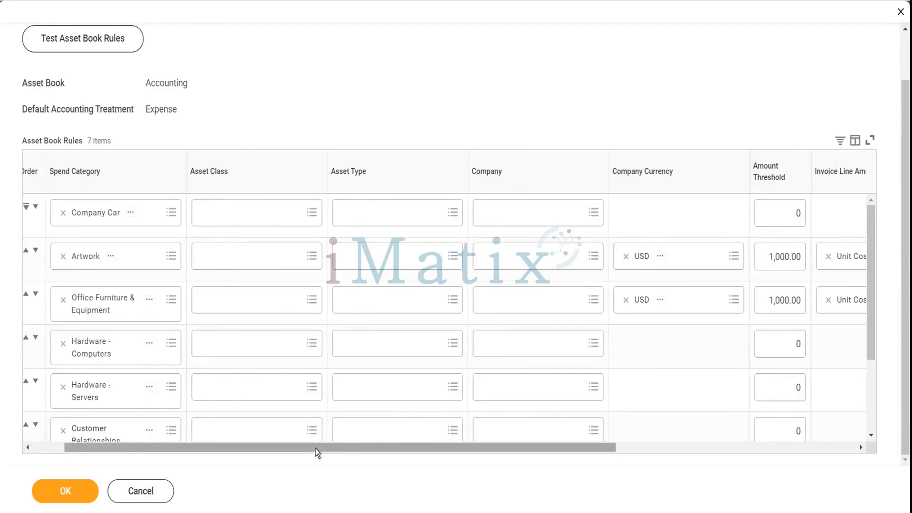
left_click_drag(317, 452, 491, 431)
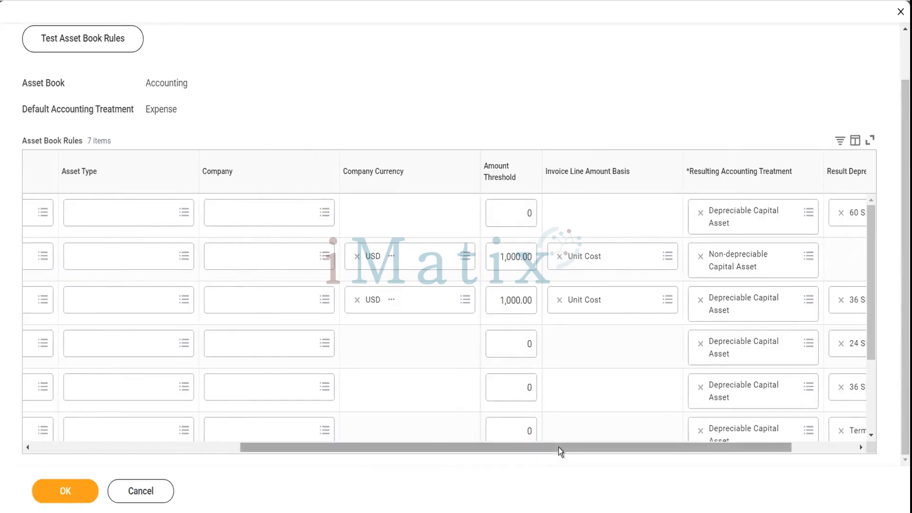
left_click_drag(561, 451, 625, 458)
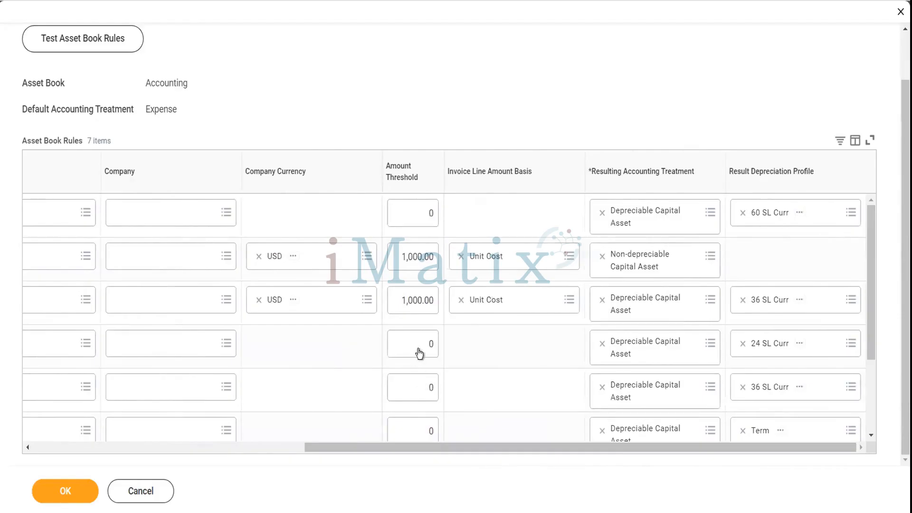
mouse_move(418, 352)
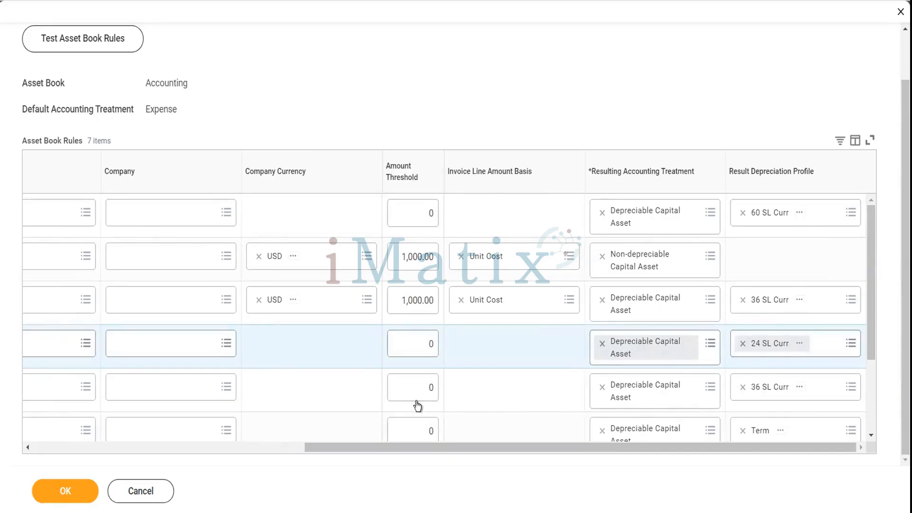
scroll(295, 390, "left", 5)
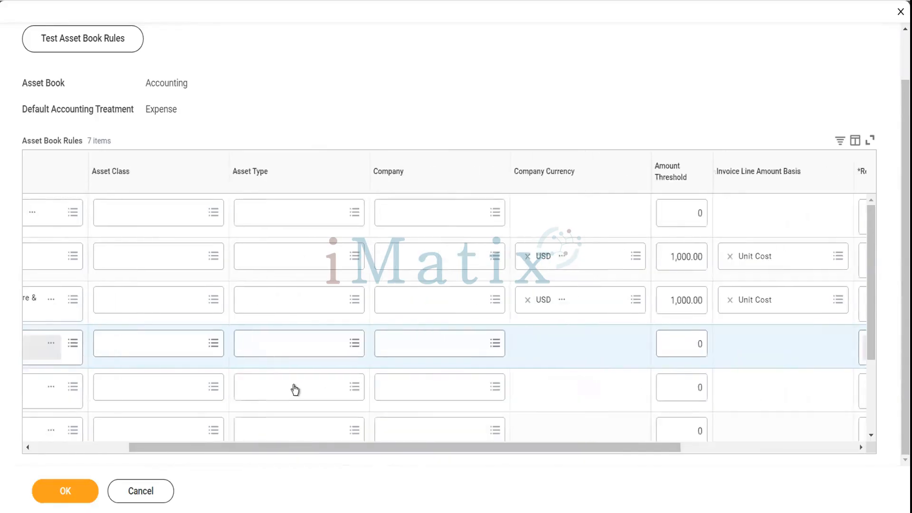
scroll(294, 389, "left", 3)
scroll(295, 389, "down", 3)
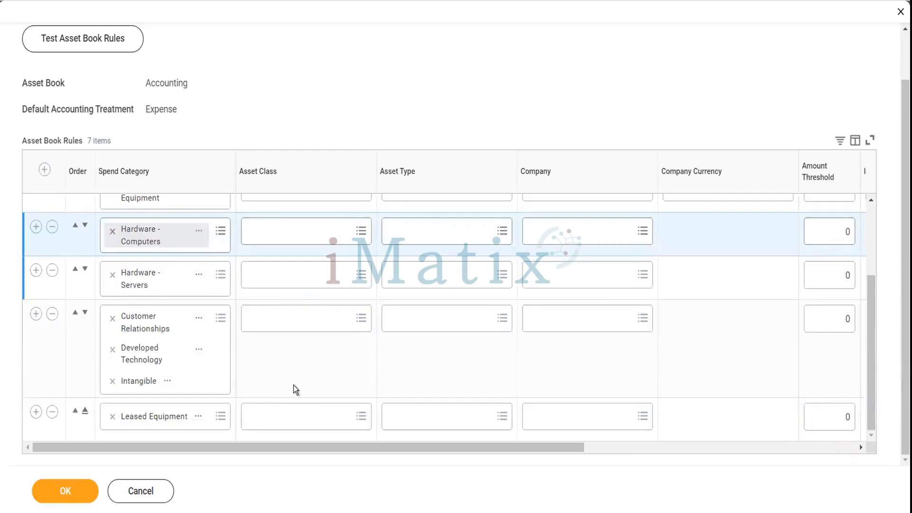
scroll(294, 385, "right", 5)
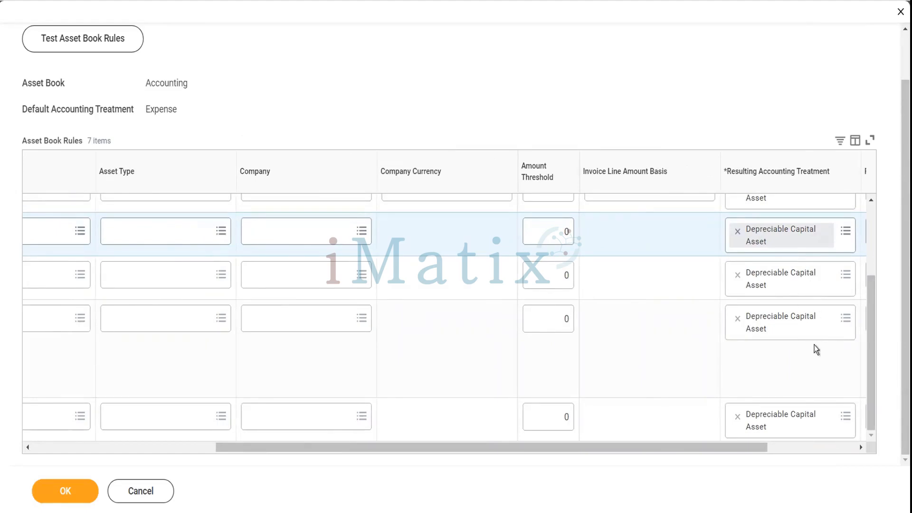
scroll(814, 345, "right", 3)
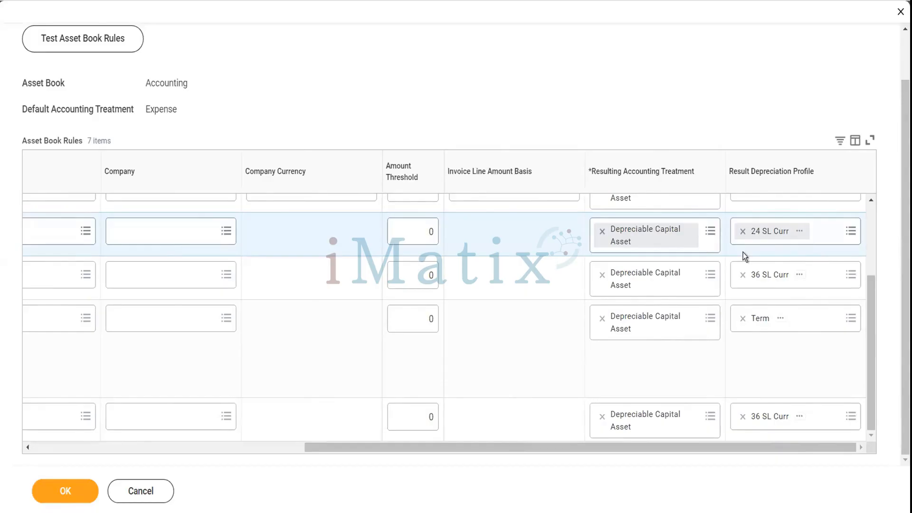
Leave Hardware - Computers on the 24 SL Curr depreciation profile and save the rules.
left_click(816, 234)
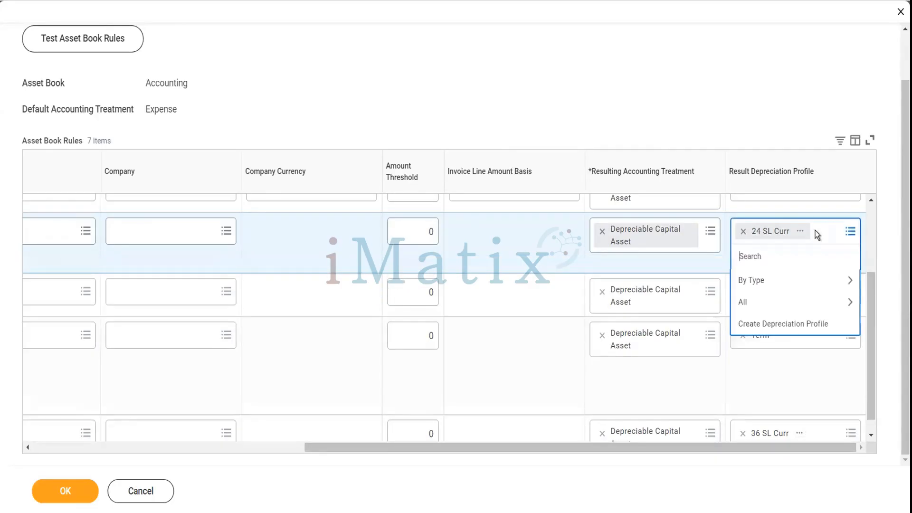
left_click(787, 284)
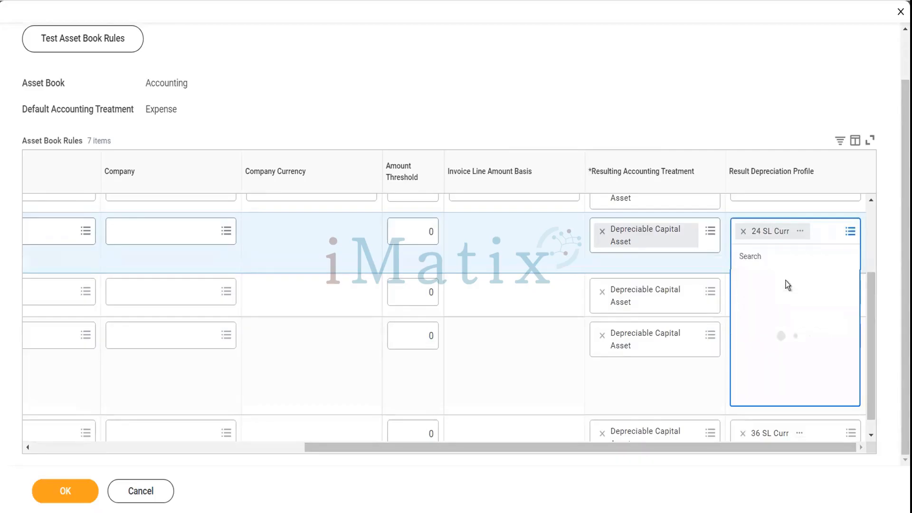
left_click(778, 304)
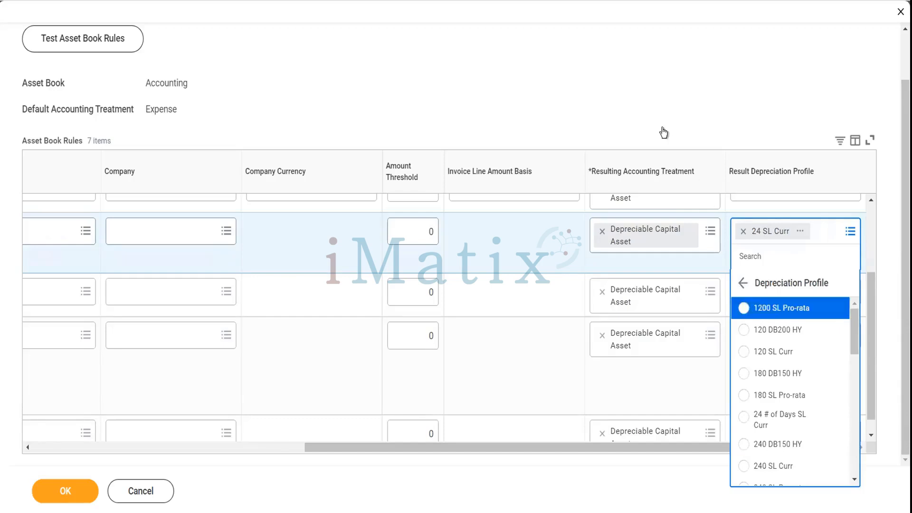
left_click(650, 107)
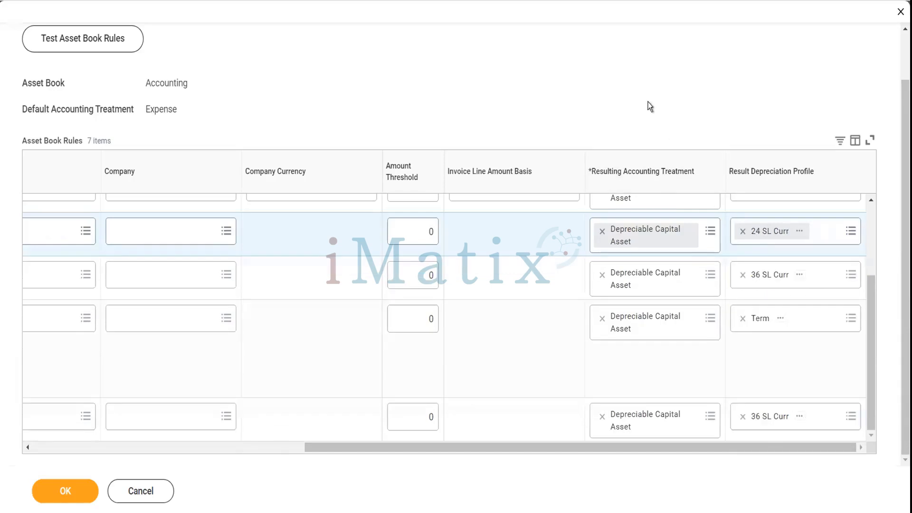
left_click(77, 493)
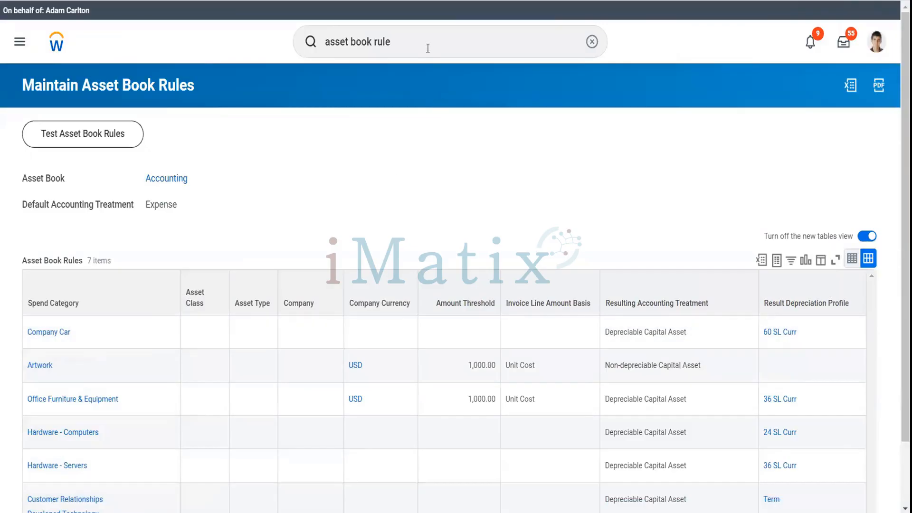
Trim the search to 'asset book' and open Asset Books Setup by Company.
left_click(425, 44)
key("BackSpace")
key("BackSpace")
key("BackSpace")
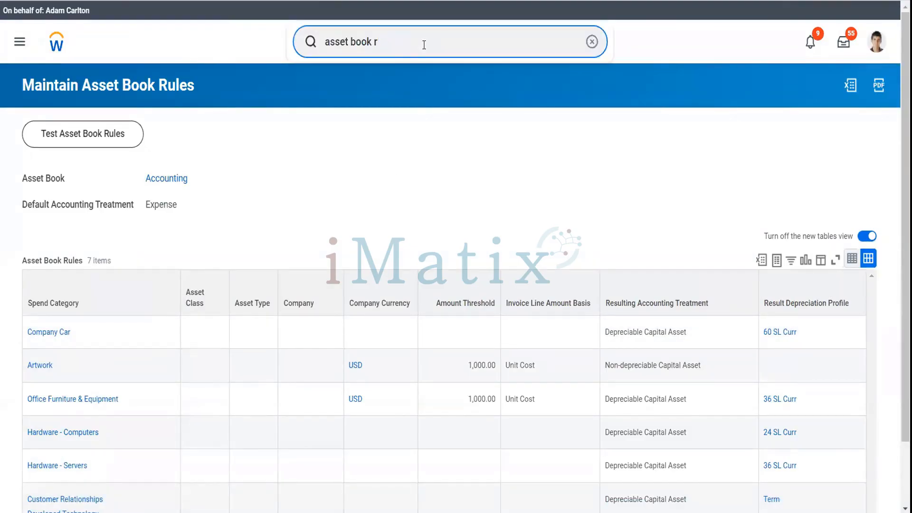
key("BackSpace")
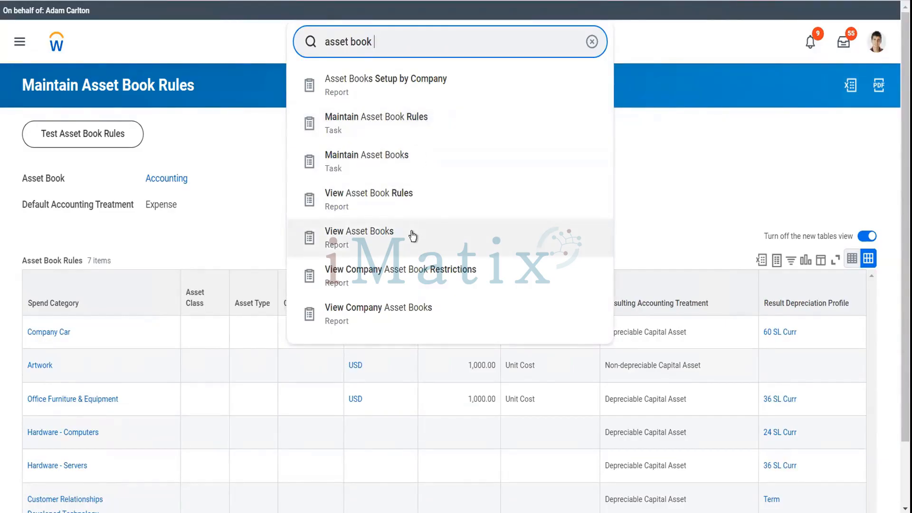
left_click(416, 100)
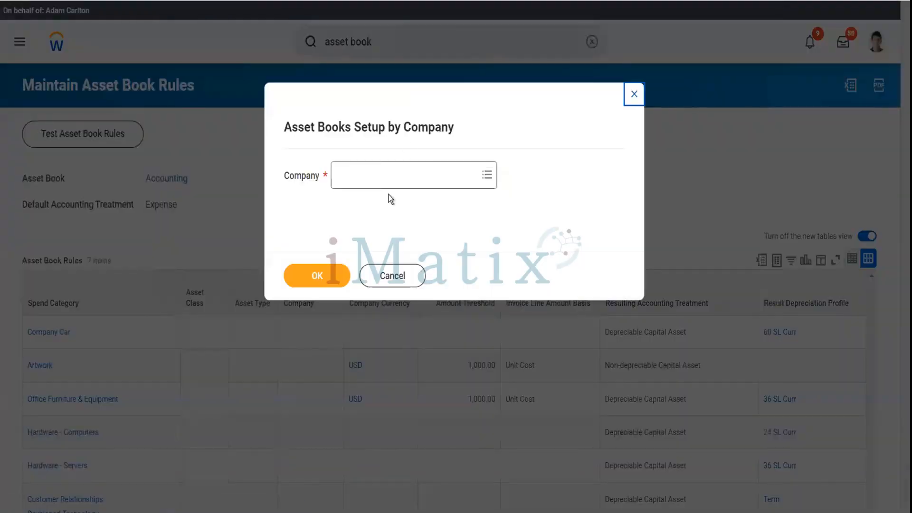
Choose company Global Modern Services, Inc. (USA) via 'gms us' and run the report.
left_click(389, 175)
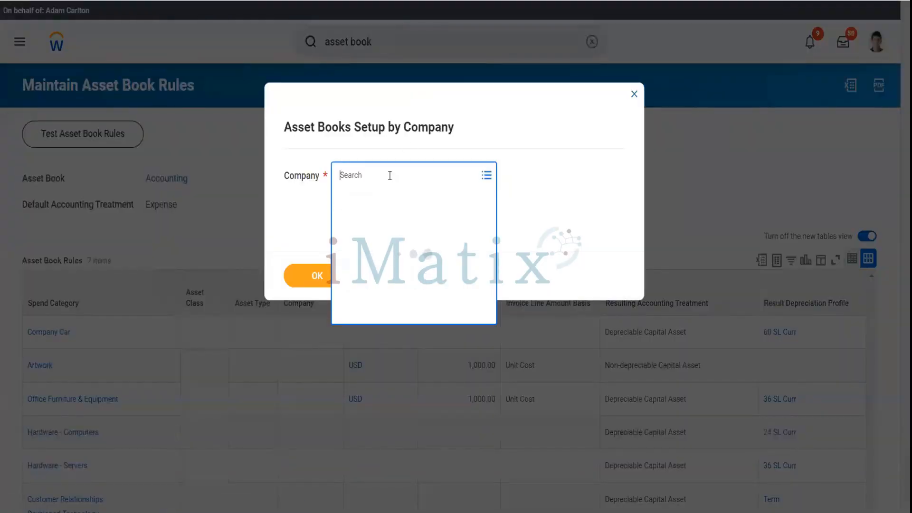
type("gms us")
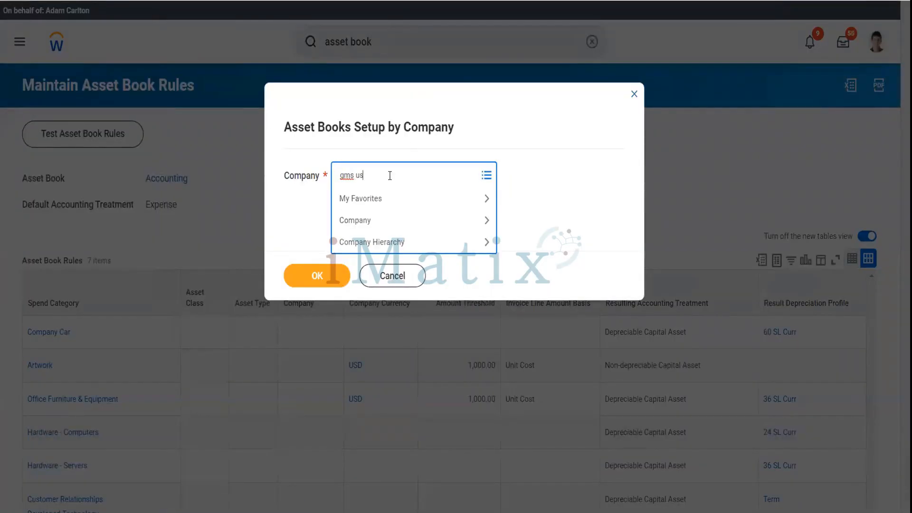
key("Return")
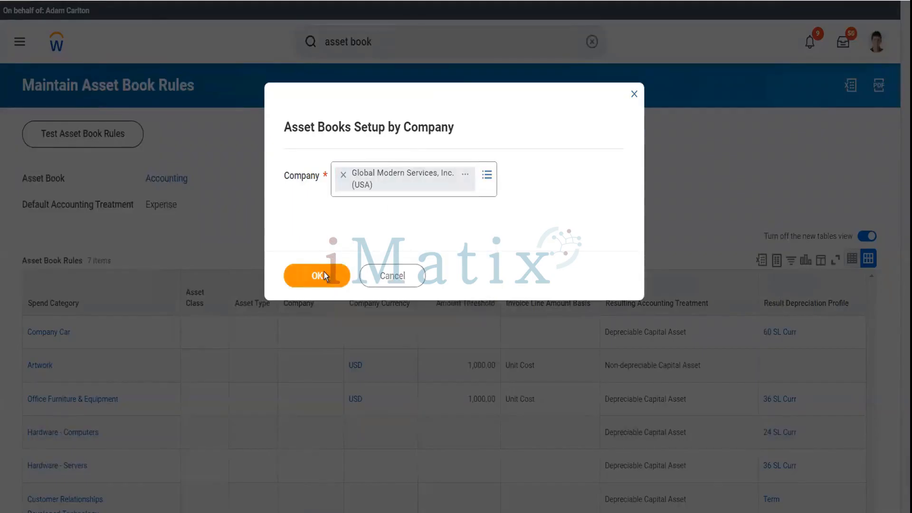
left_click(323, 275)
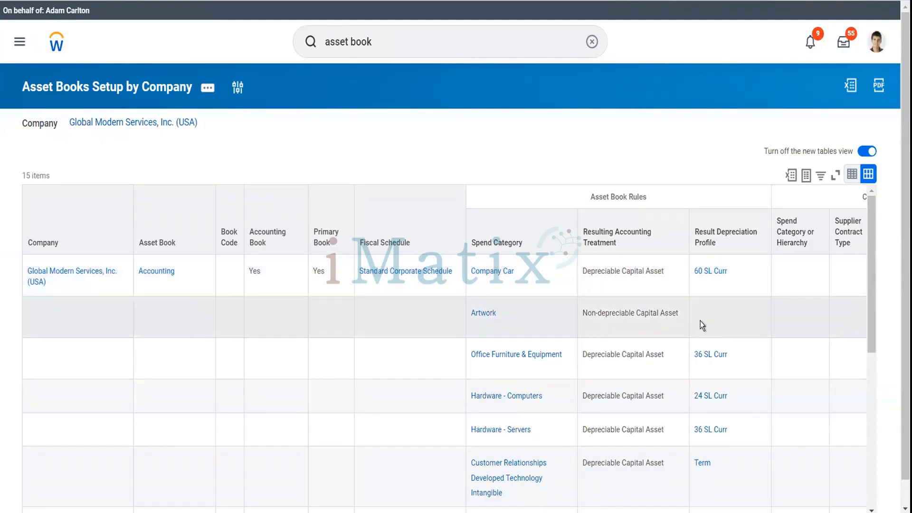
scroll(700, 320, "down", 4)
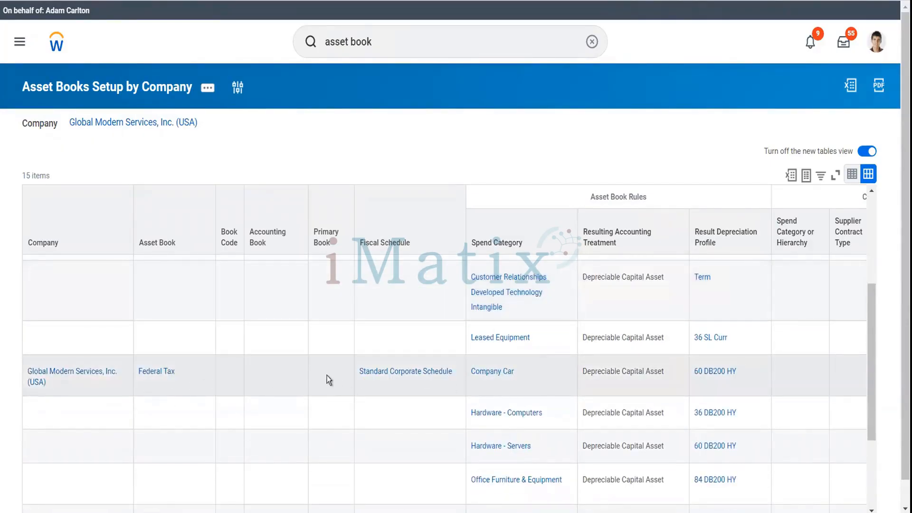
mouse_move(431, 382)
scroll(527, 412, "down", 2)
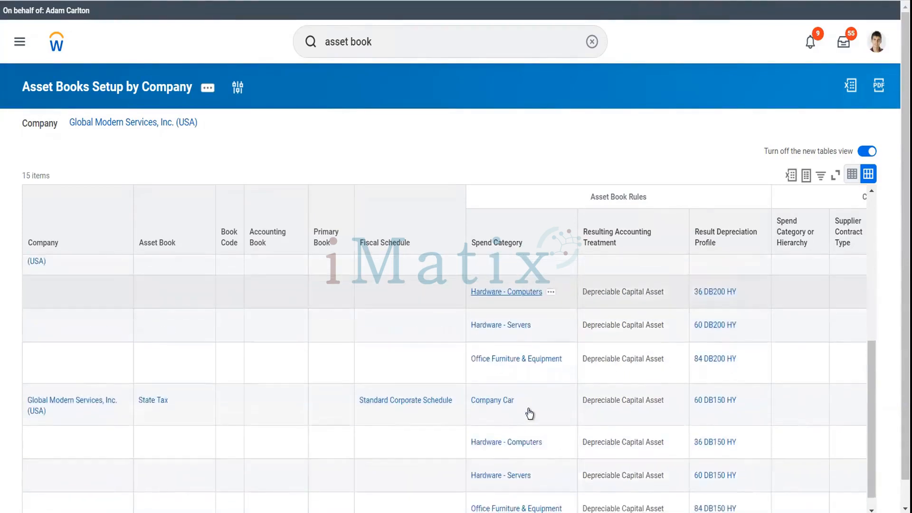
scroll(529, 412, "up", 5)
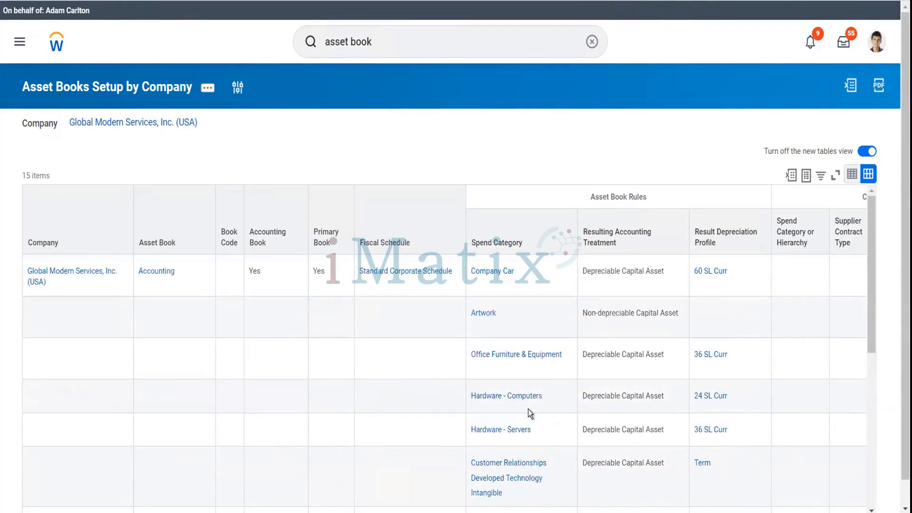
left_click(208, 88)
left_click(205, 131)
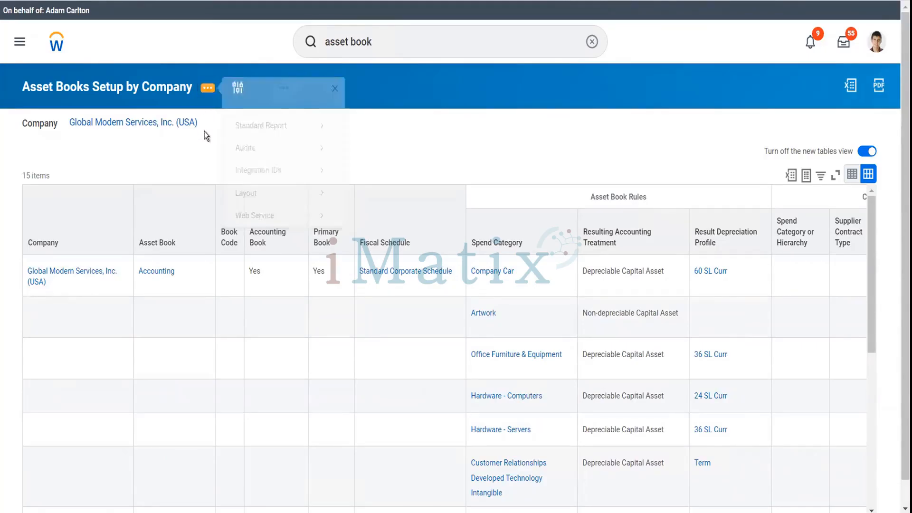
left_click(209, 124)
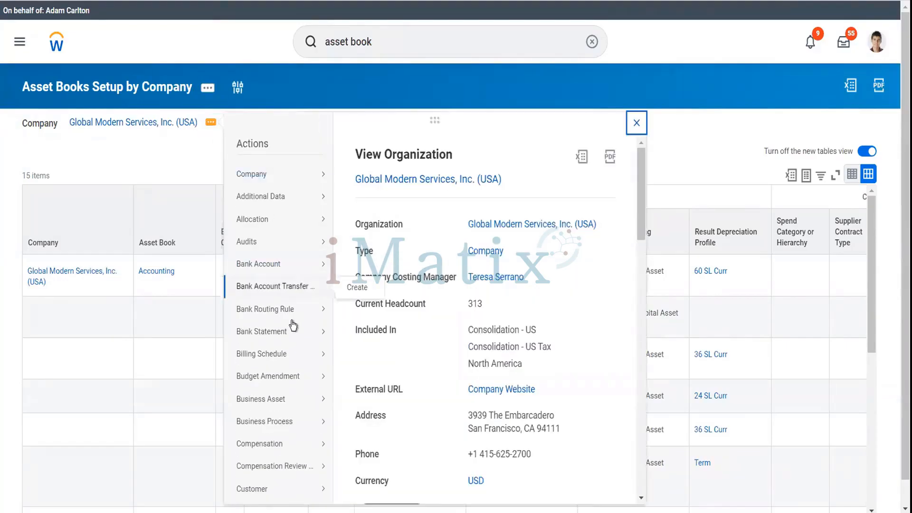
mouse_move(292, 324)
scroll(293, 325, "down", 2)
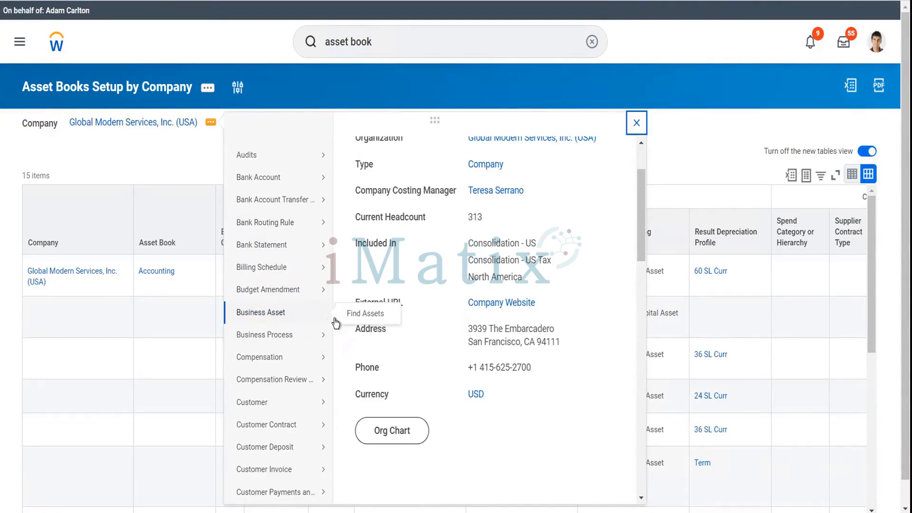
left_click(430, 47)
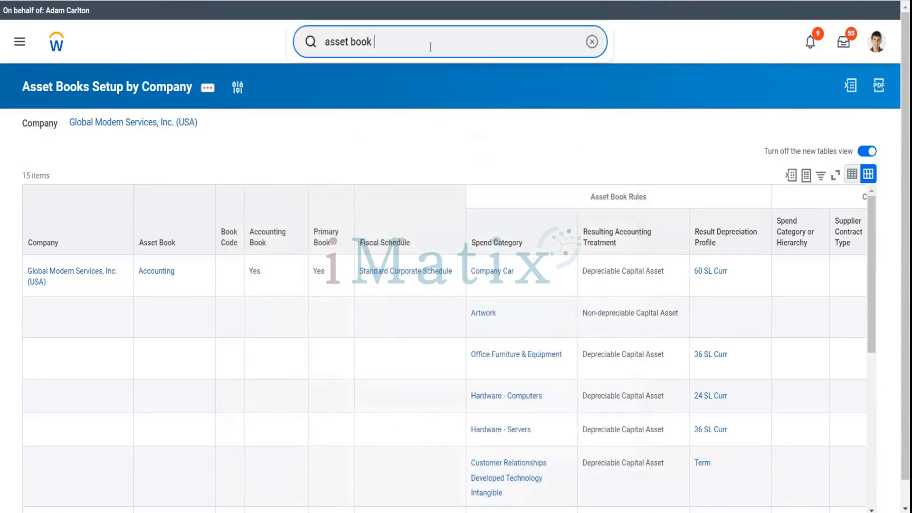
Replace the 'company' search with 'view sec for sec ite' to find View Security for Securable Item.
type("comp")
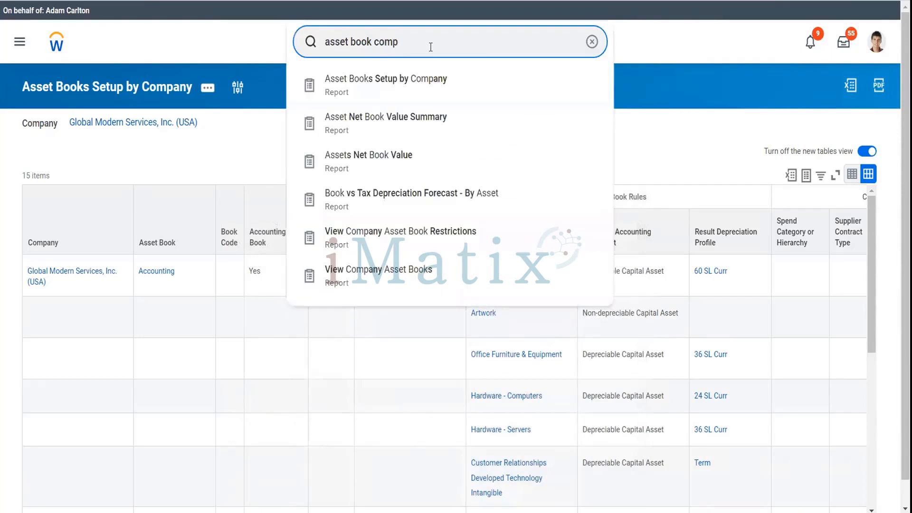
type("any")
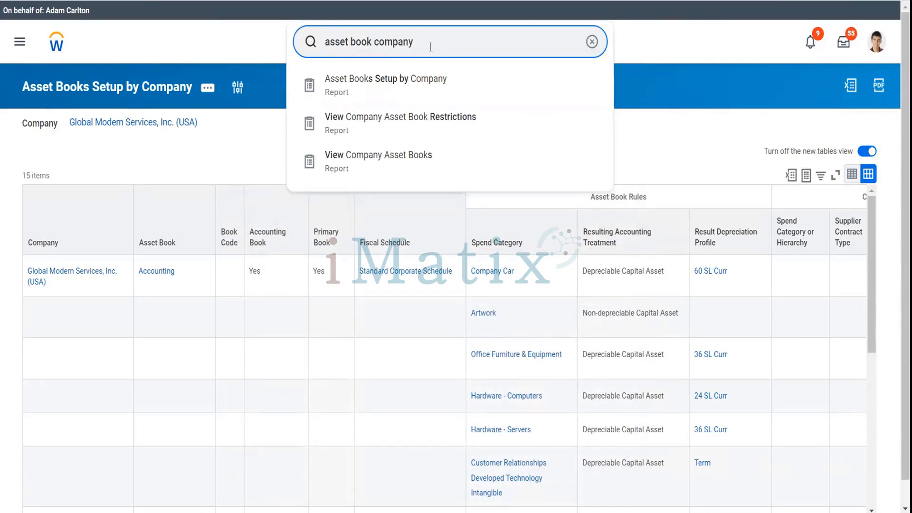
left_click(310, 41)
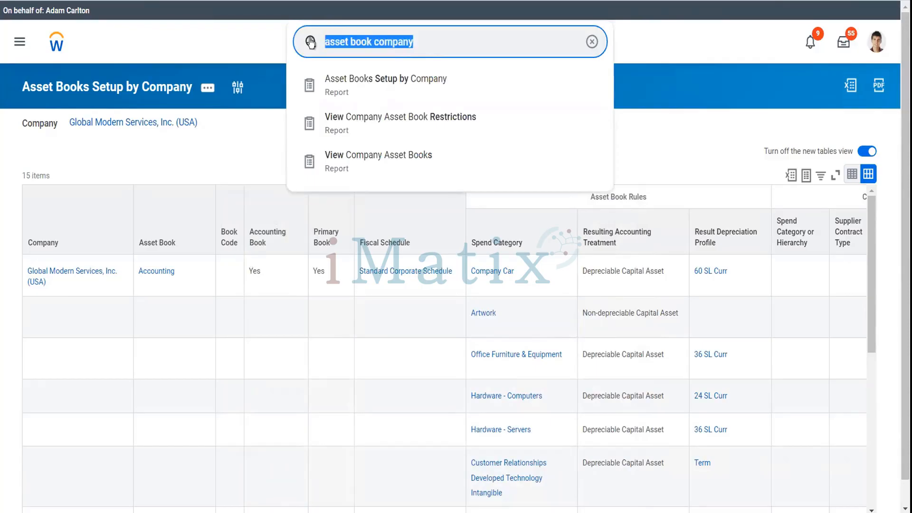
key("BackSpace")
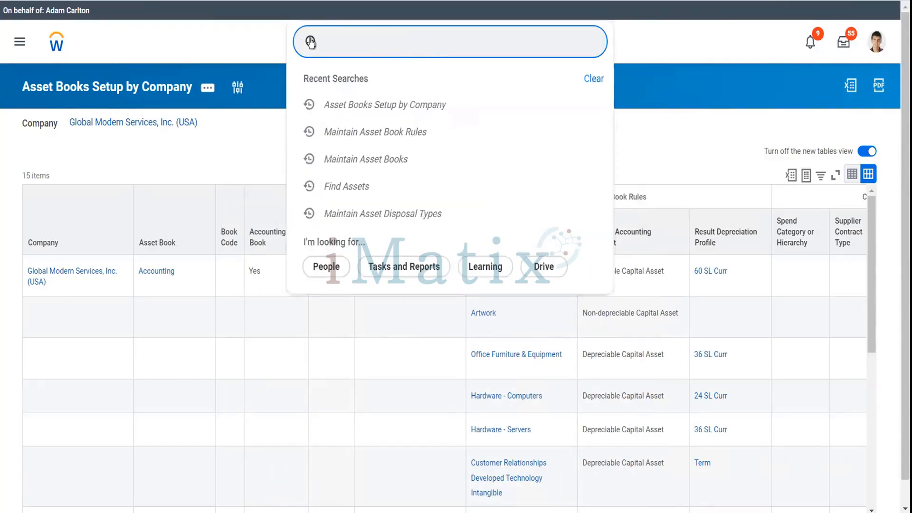
type("view sec for sec")
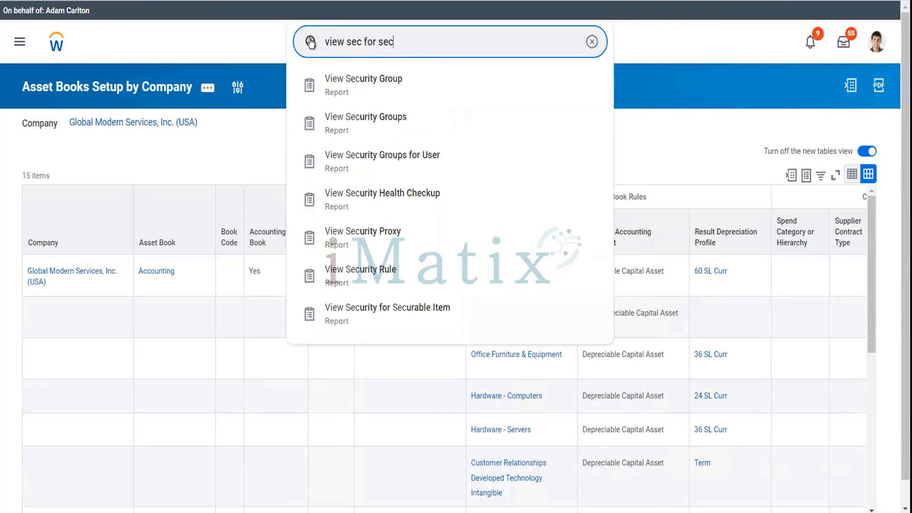
type(" ite")
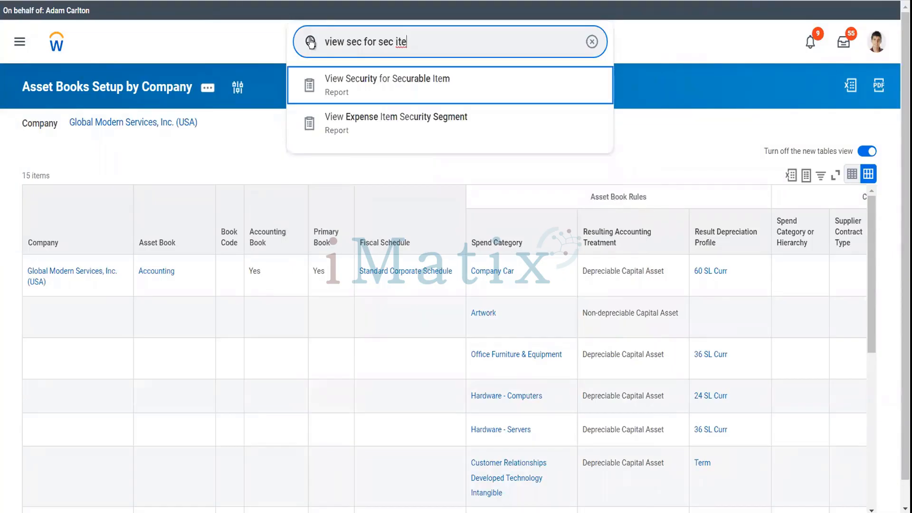
left_click(311, 42)
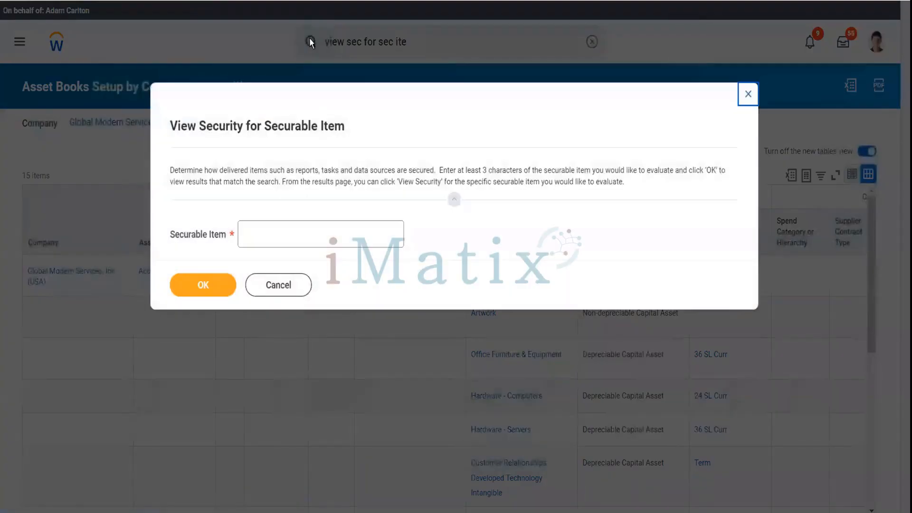
Enter 'asset book' as the securable item and list its 33 related tasks.
left_click(309, 226)
type("asset")
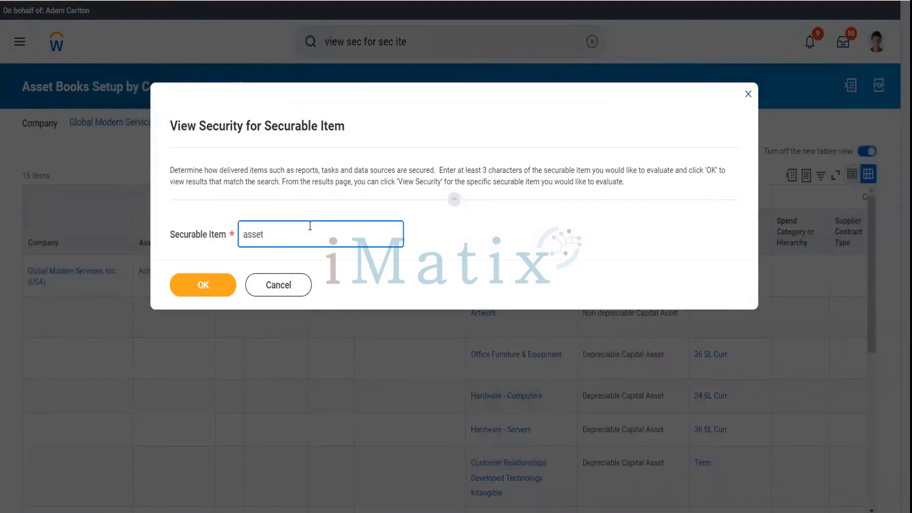
type(" book")
left_click(218, 289)
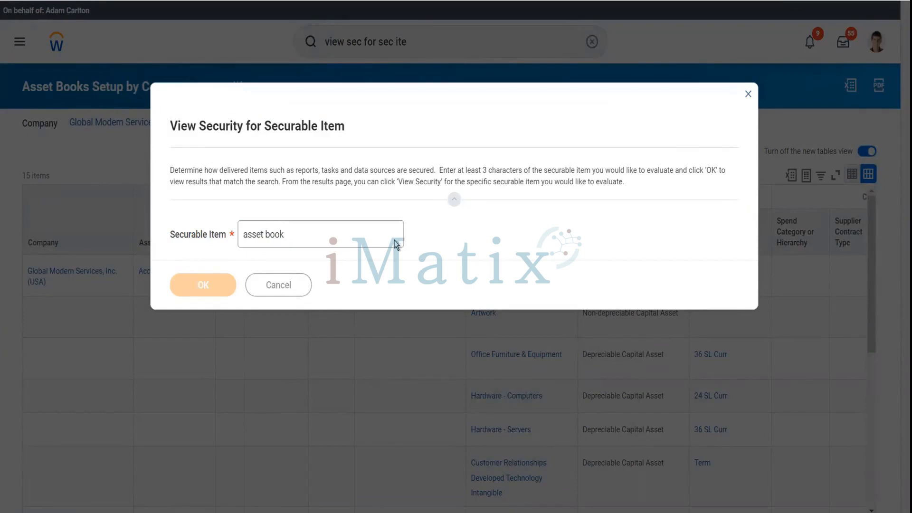
scroll(396, 245, "down", 3)
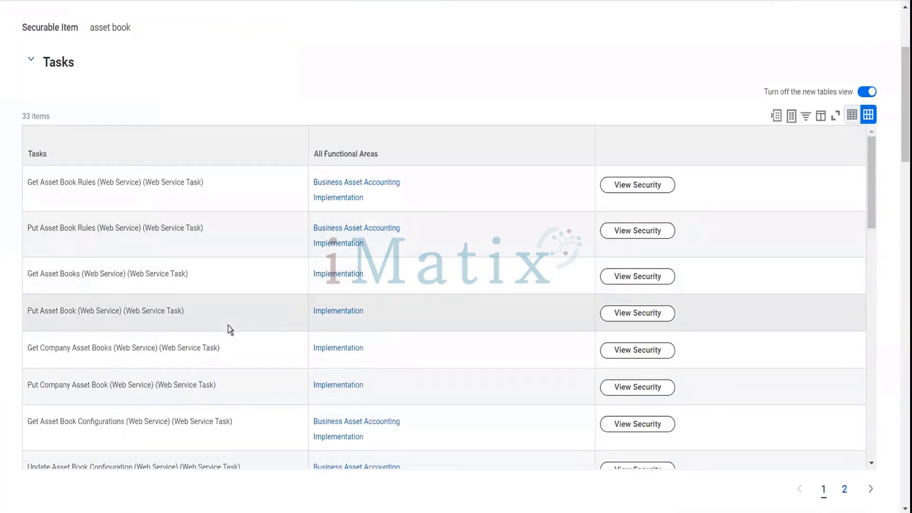
Show the security details for the Add Company Asset Book task and its Set Up: Company Asset Books domain.
scroll(230, 329, "down", 6)
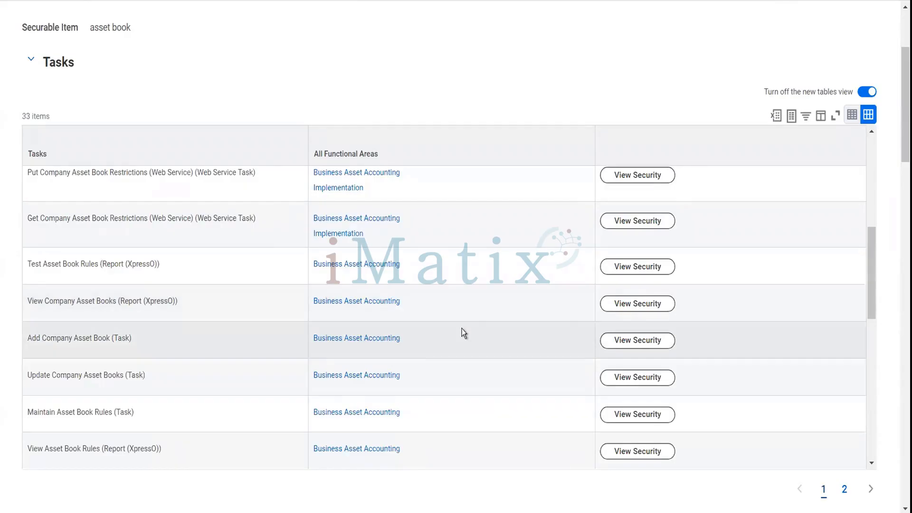
left_click(651, 347)
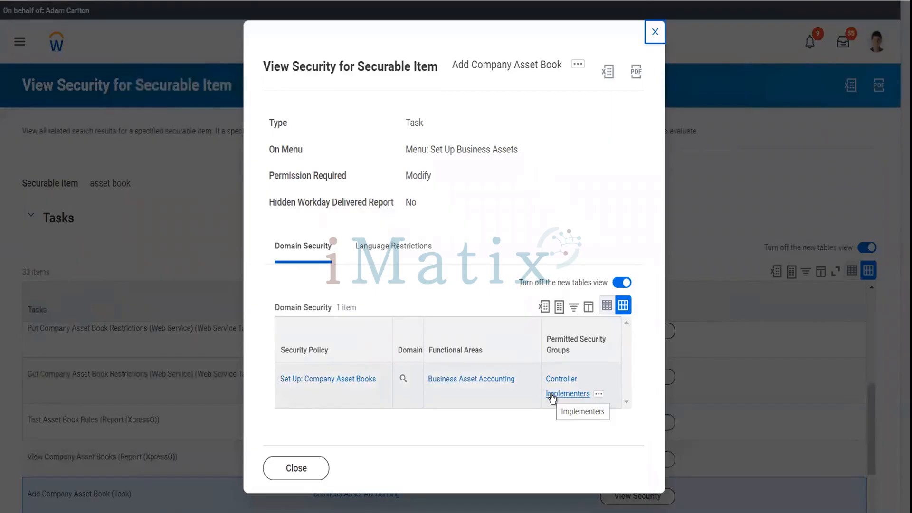
Open Edit Security Policy Permissions for the Set Up: Company Asset Books domain.
left_click(413, 380)
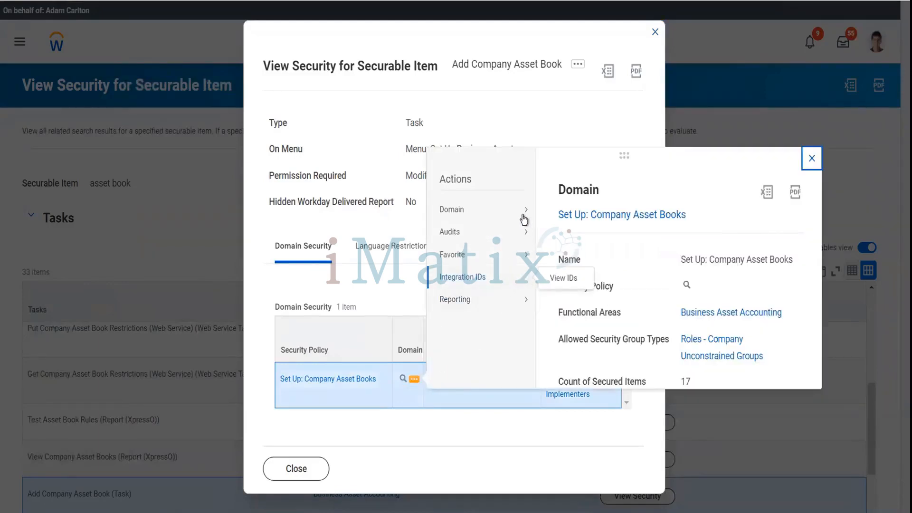
mouse_move(524, 219)
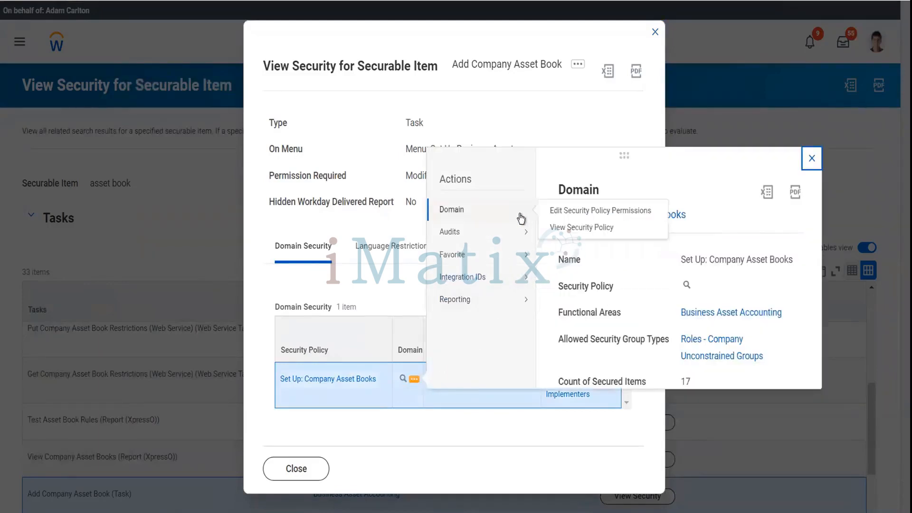
left_click(562, 212)
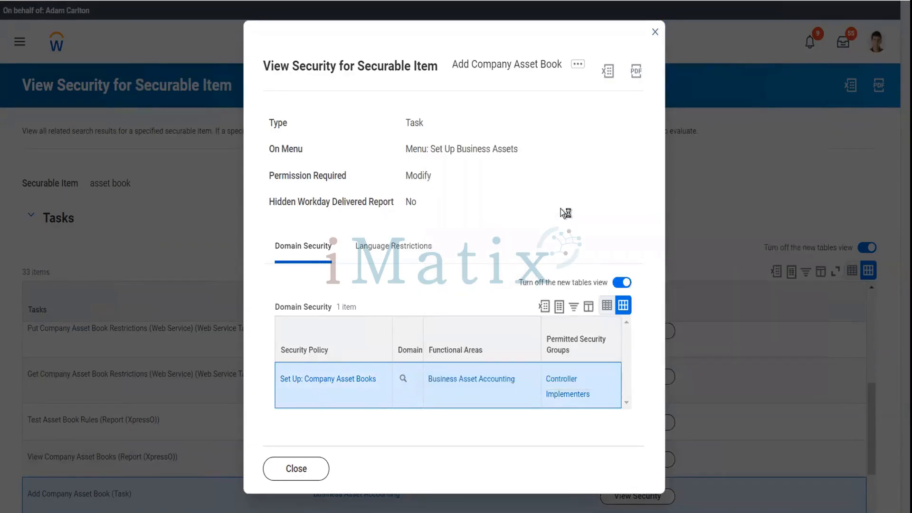
scroll(329, 308, "down", 3)
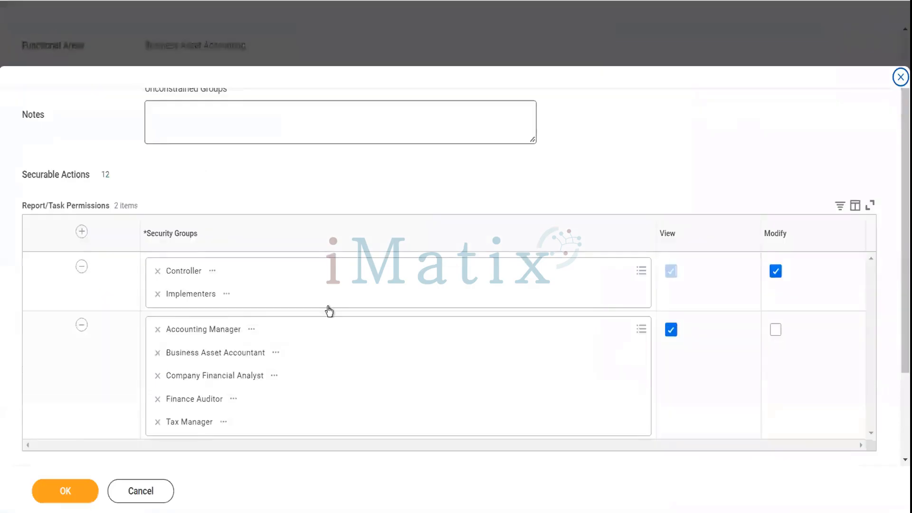
Grant modify access to Business Asset Tracking Specialist, Business Asset Accountant and Business Asset Integration System, then save.
scroll(329, 311, "down", 2)
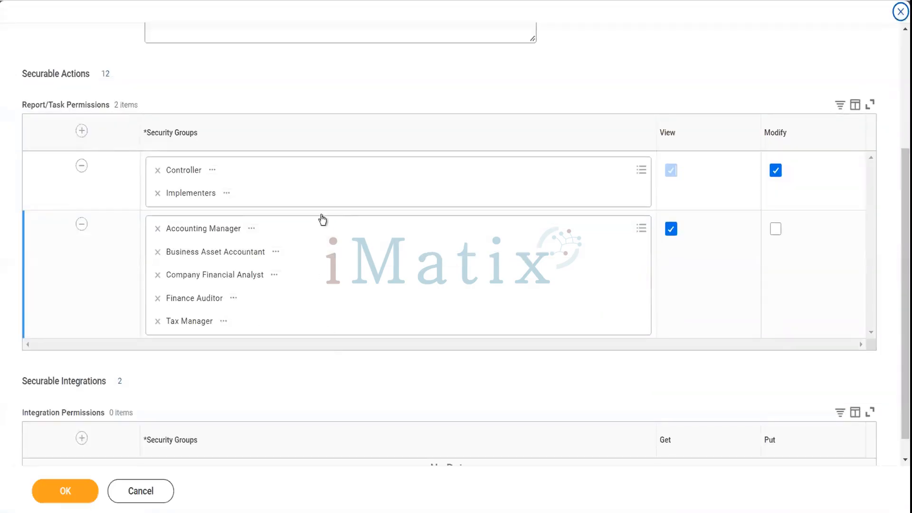
left_click(338, 164)
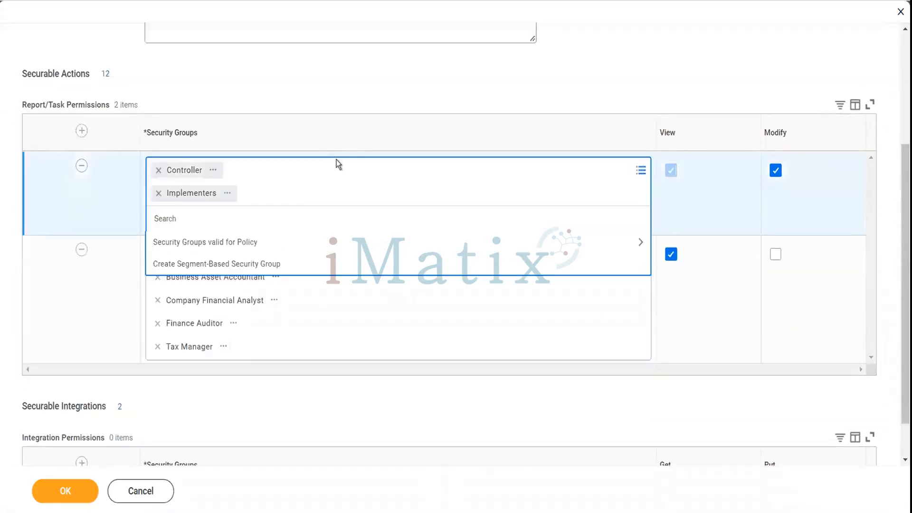
type("bus ass trac")
key("Return")
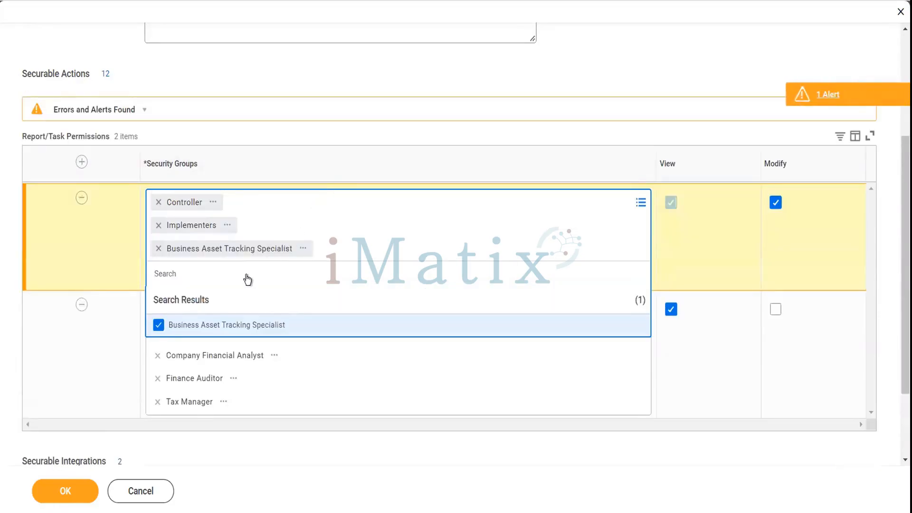
type("asset")
key("Return")
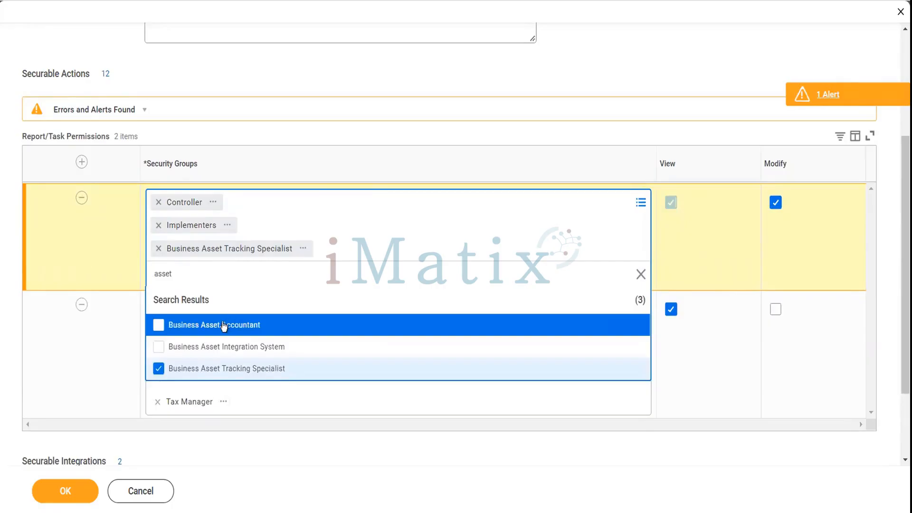
left_click(223, 328)
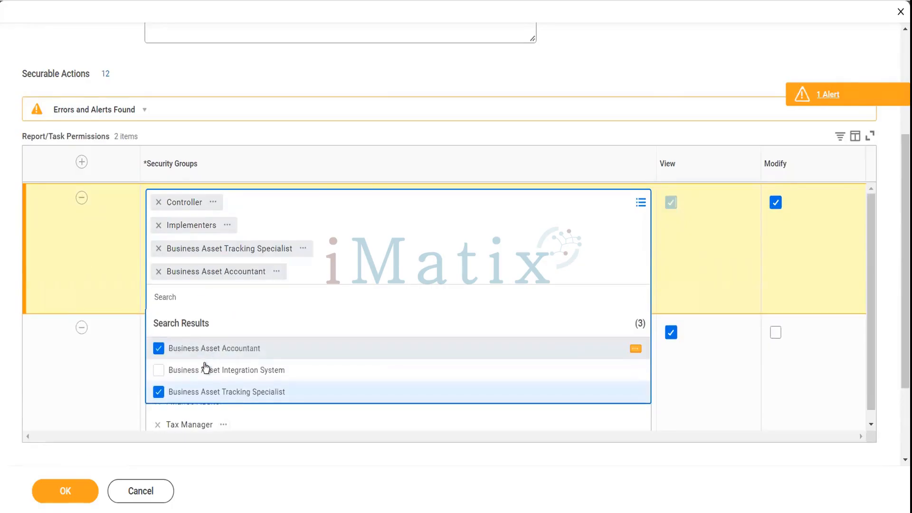
left_click(205, 369)
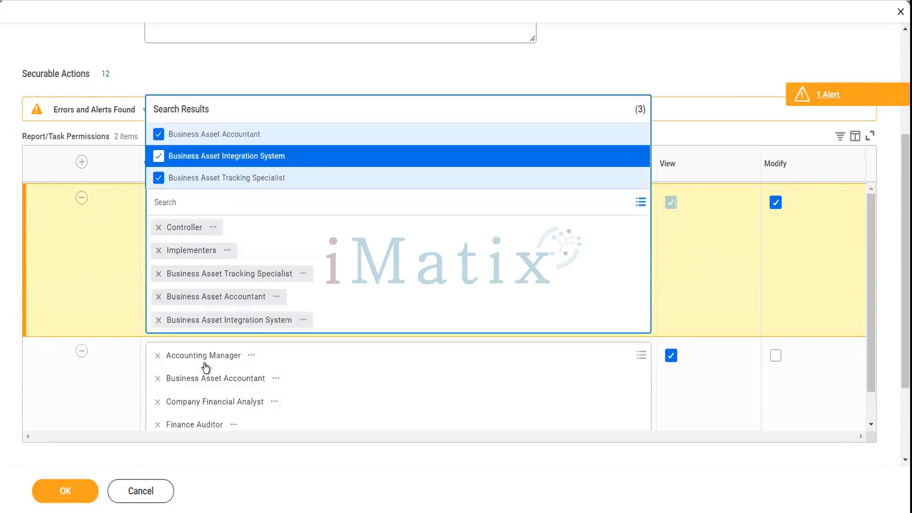
left_click(17, 359)
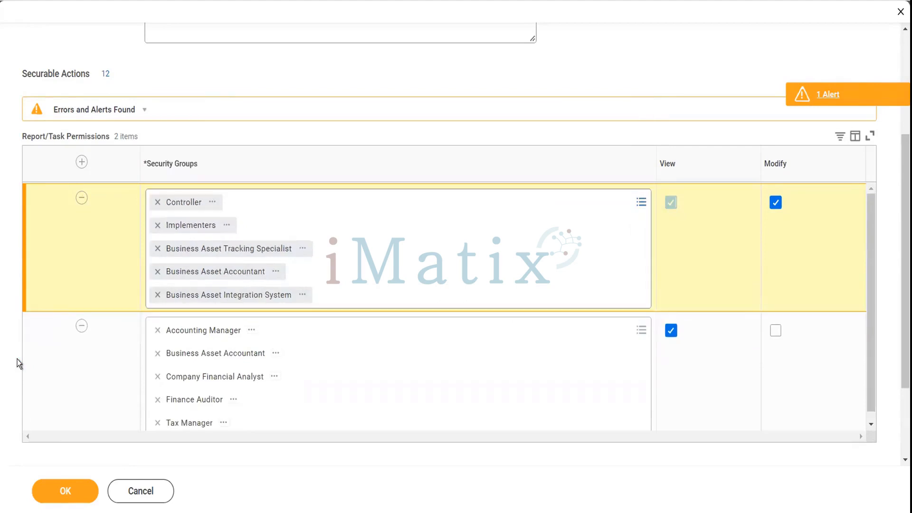
left_click(78, 500)
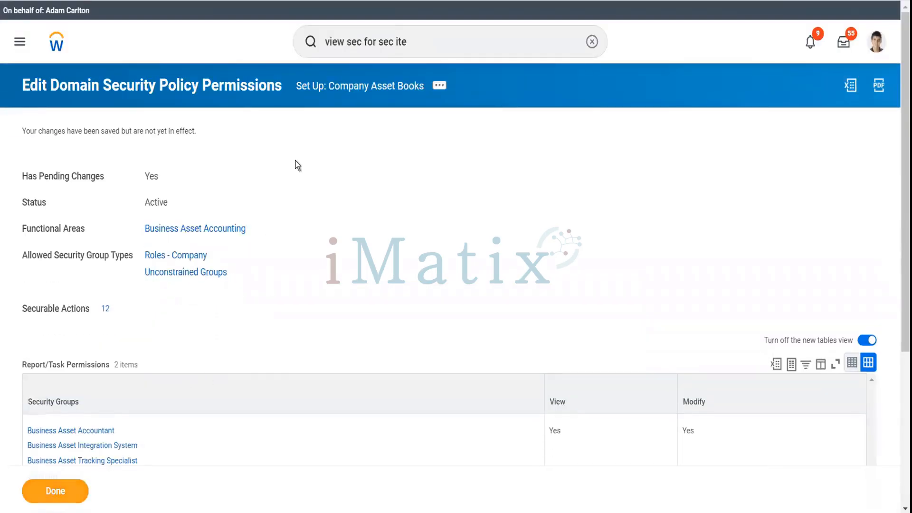
Run Activate Pending Security Policy Changes with comment 'Test' and confirm the activation.
left_click(413, 43)
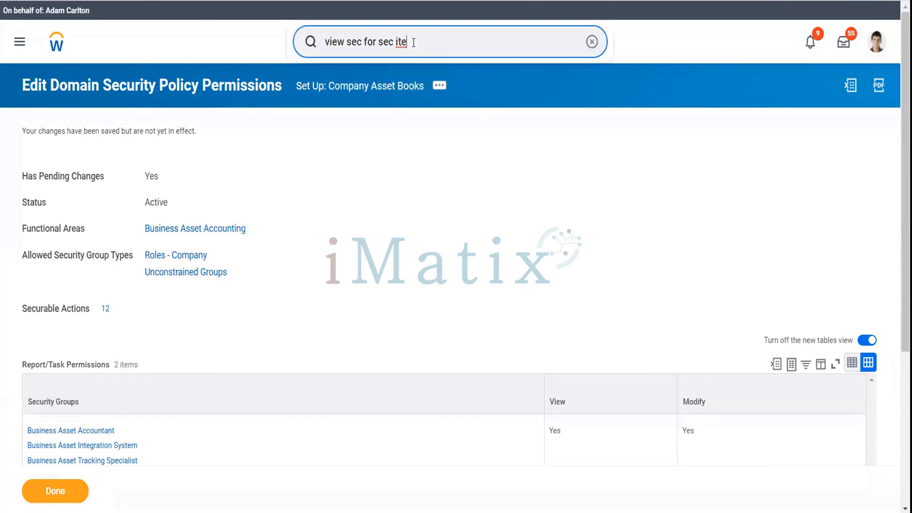
triple_click(413, 42)
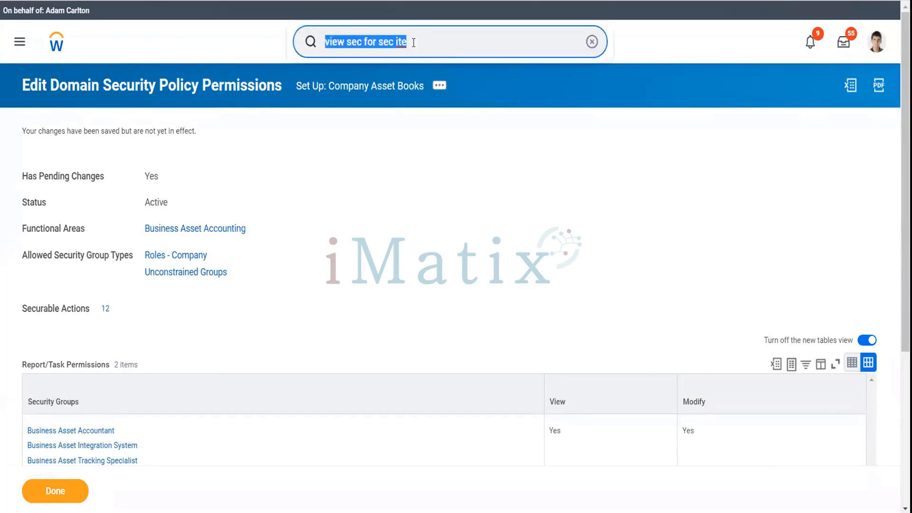
type("act pen sec")
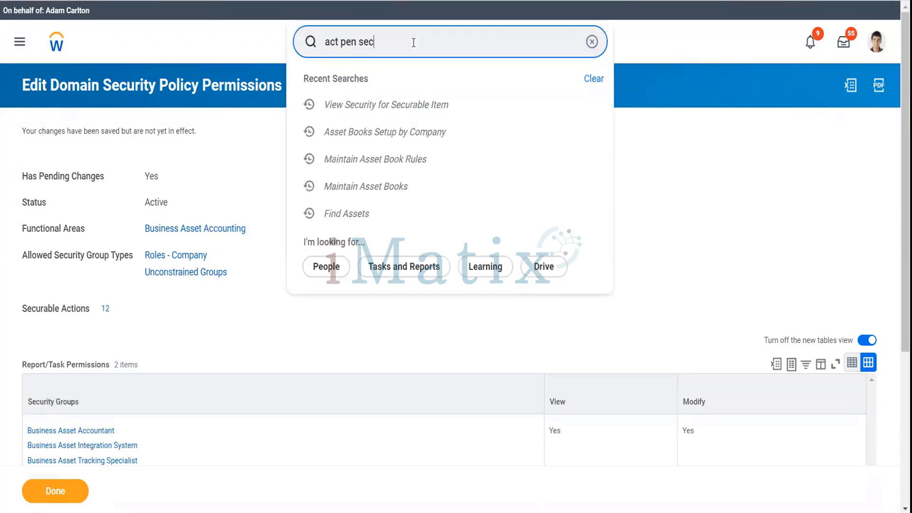
key("Down")
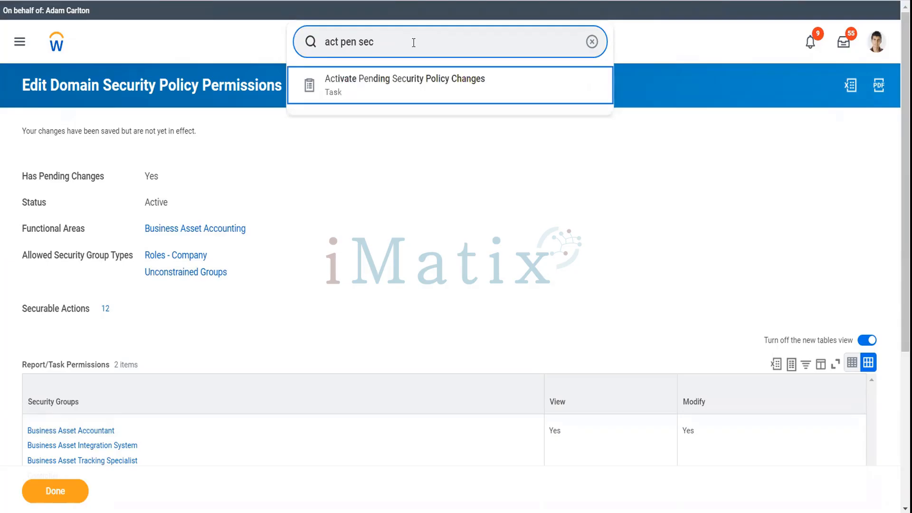
key("Return")
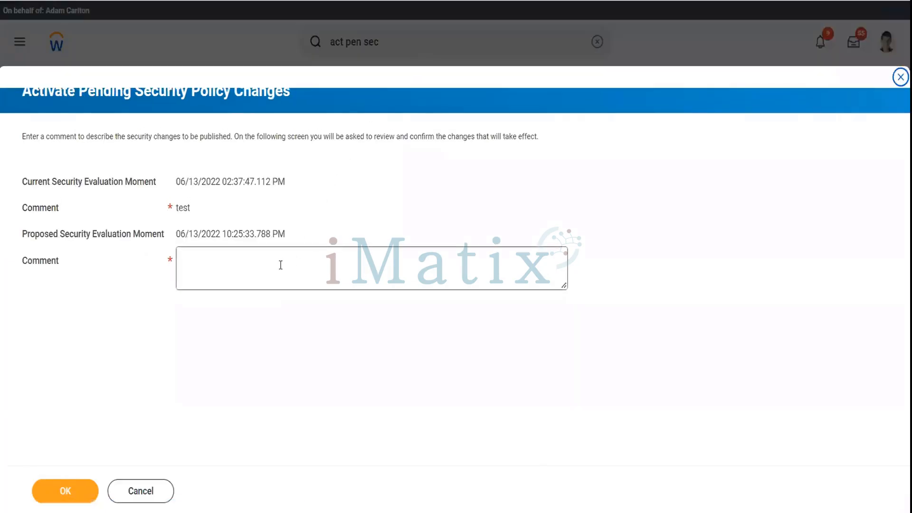
left_click(280, 265)
type("Test")
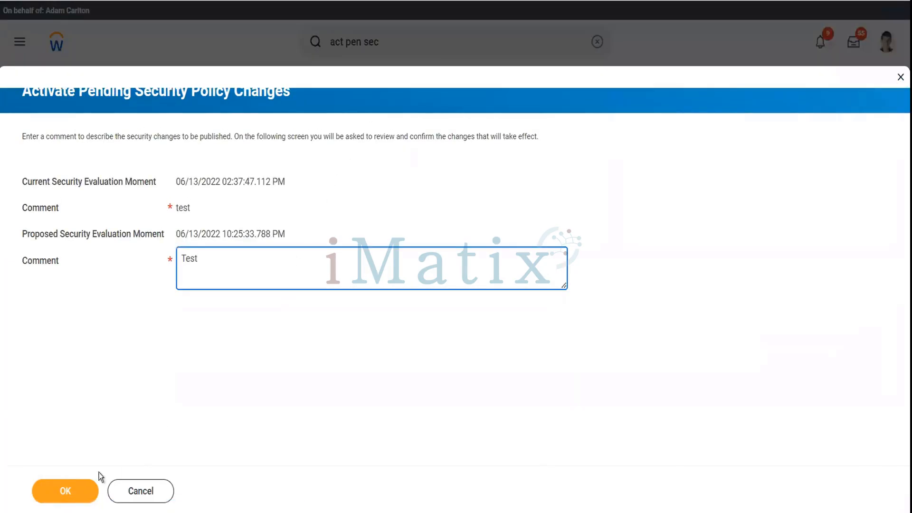
left_click(76, 494)
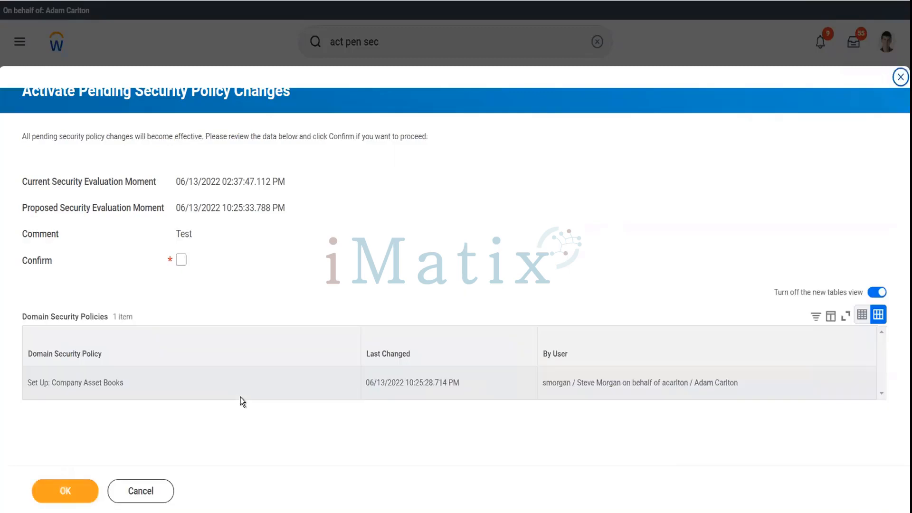
left_click(181, 260)
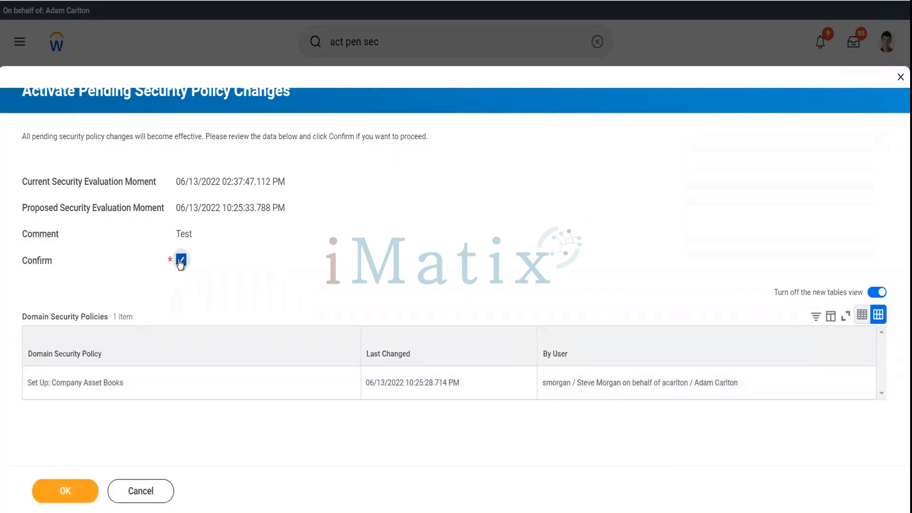
left_click(72, 485)
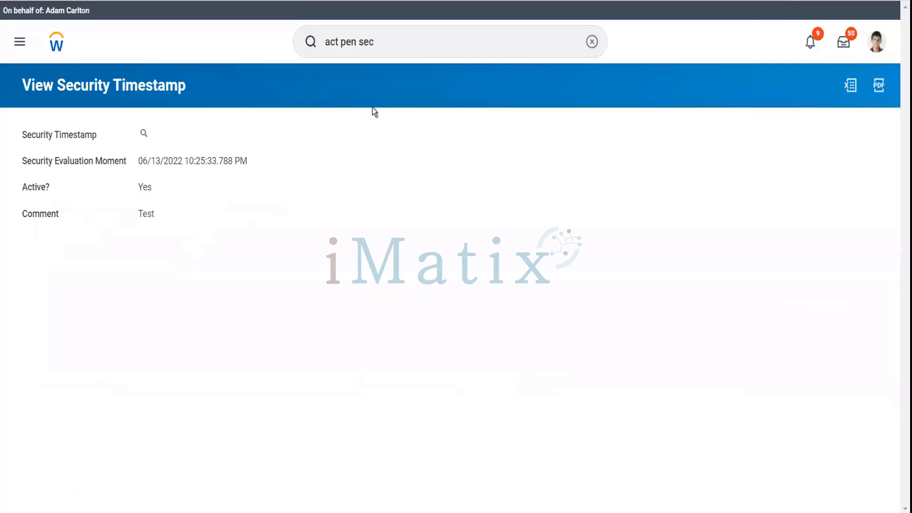
Launch the Add Company Asset Book task from the search bar.
left_click(381, 49)
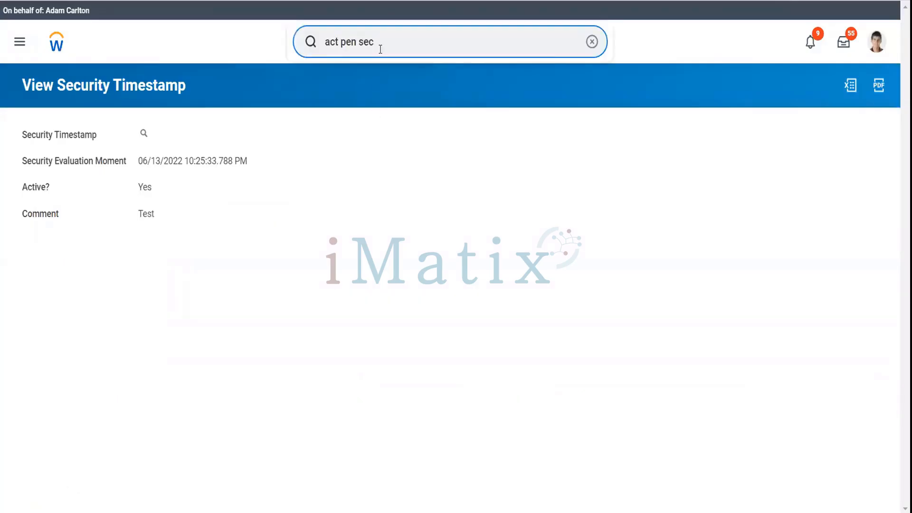
key("ctrl+a")
type("a")
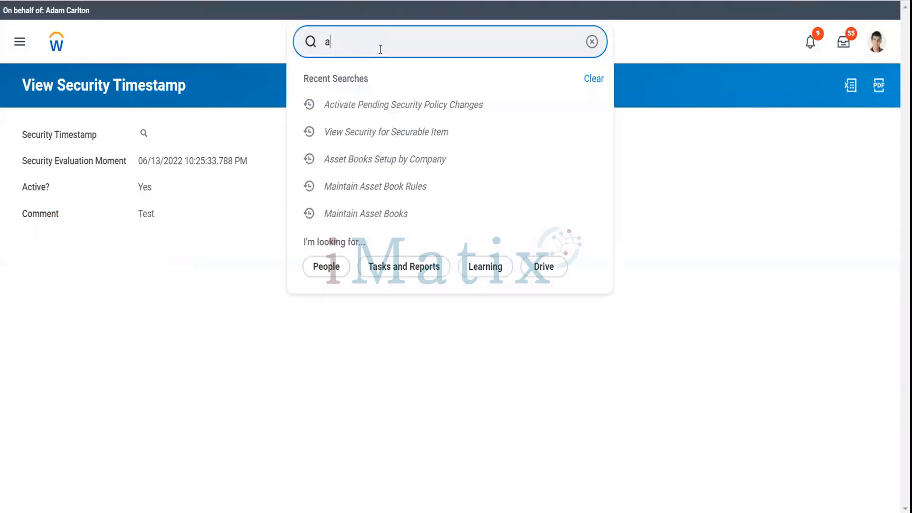
type("dd company")
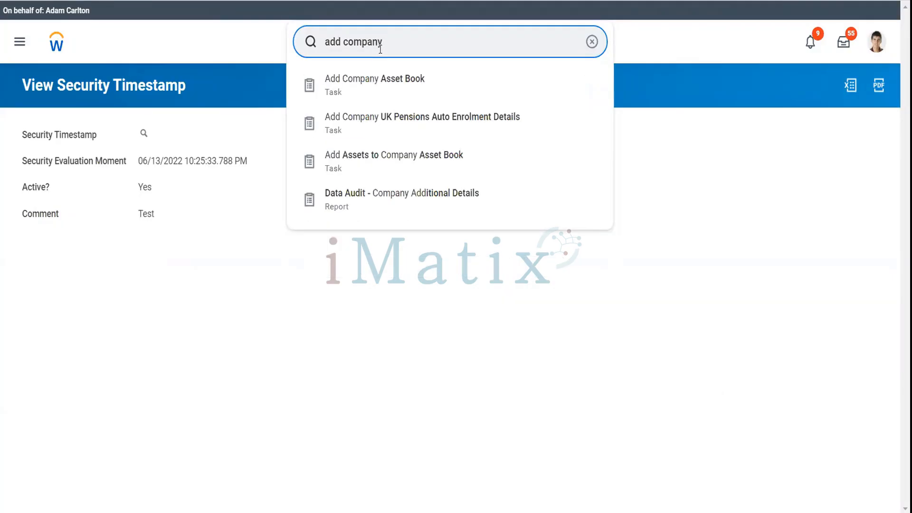
key("Down")
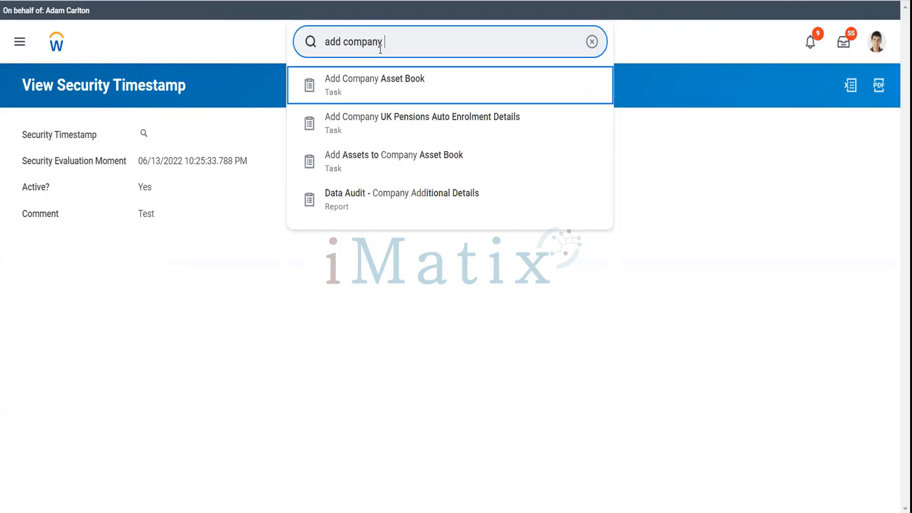
key("Return")
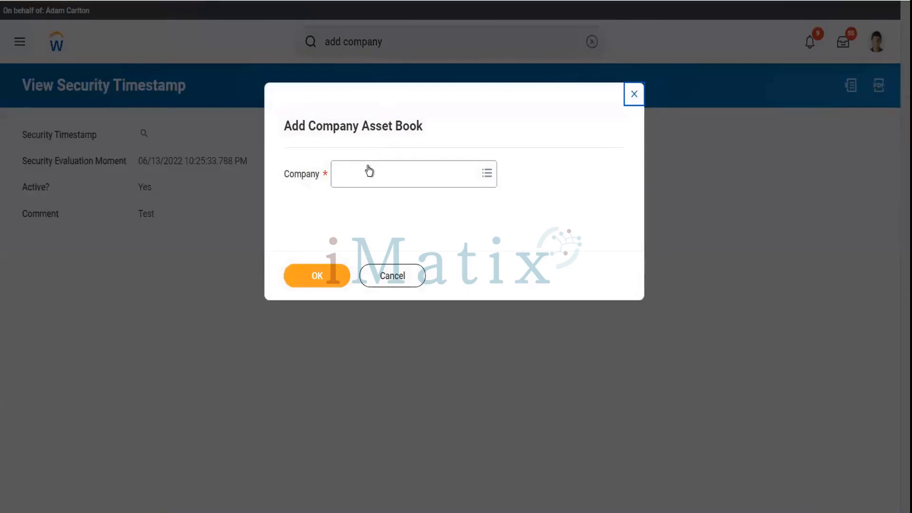
Choose Global Modern Services, Inc. (USA) as the company.
left_click(369, 171)
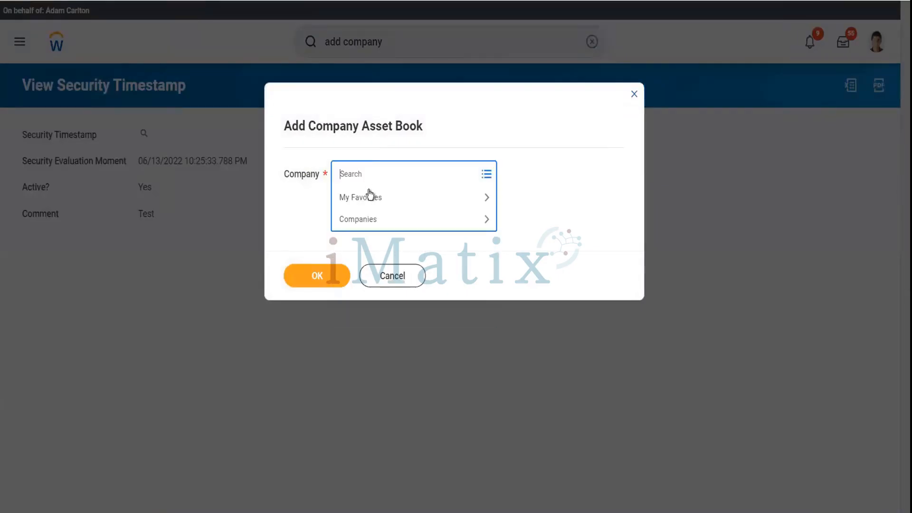
type("gms usa")
key("Return")
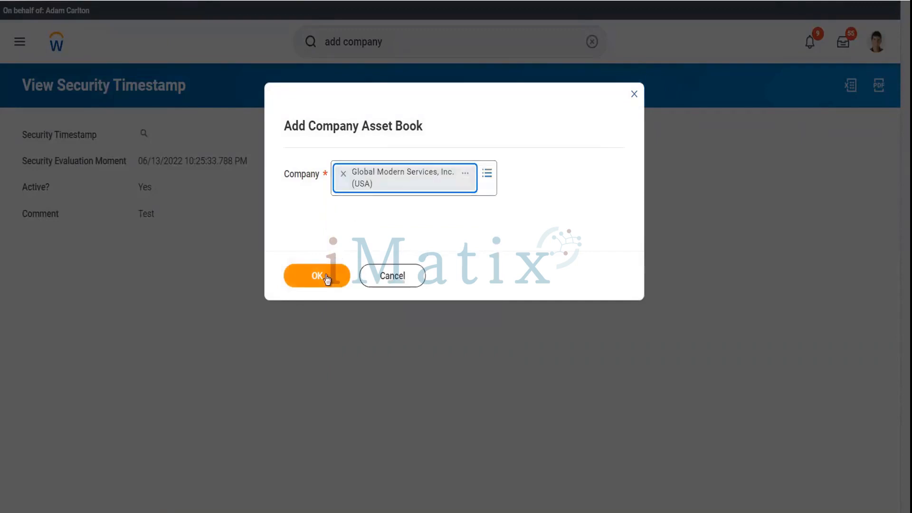
left_click(325, 275)
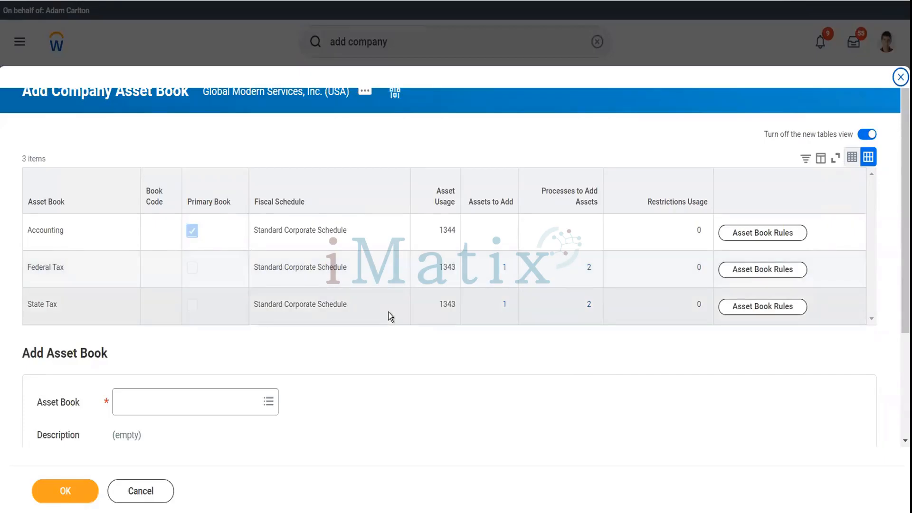
Add the AMT asset book on the Standard Corporate Schedule and save it.
scroll(388, 312, "down", 3)
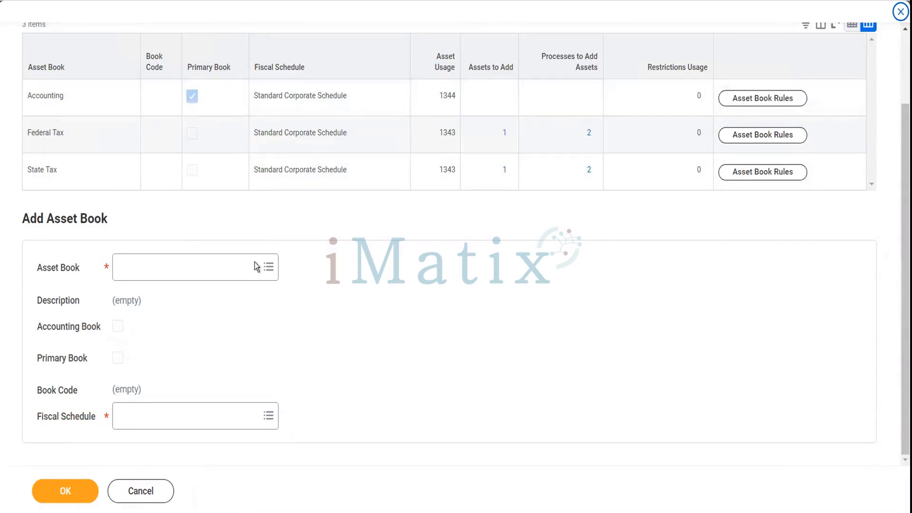
left_click(228, 271)
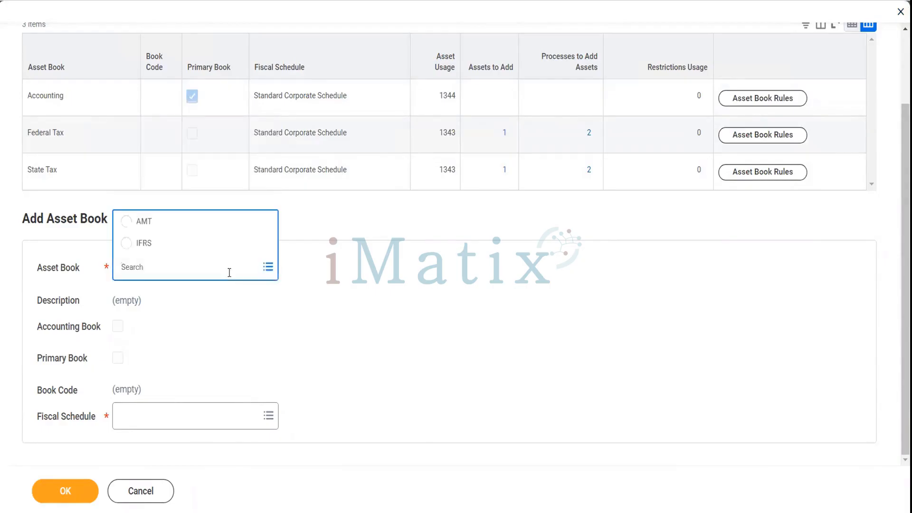
left_click(158, 232)
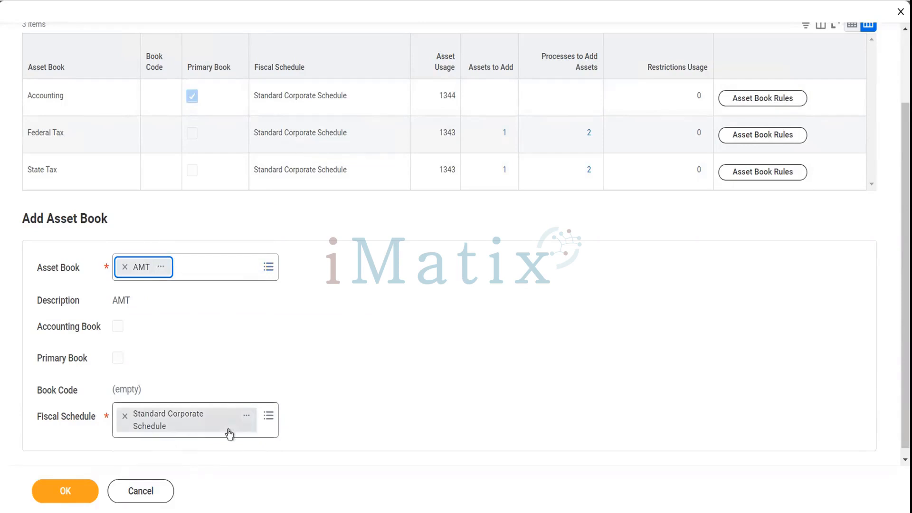
left_click(81, 493)
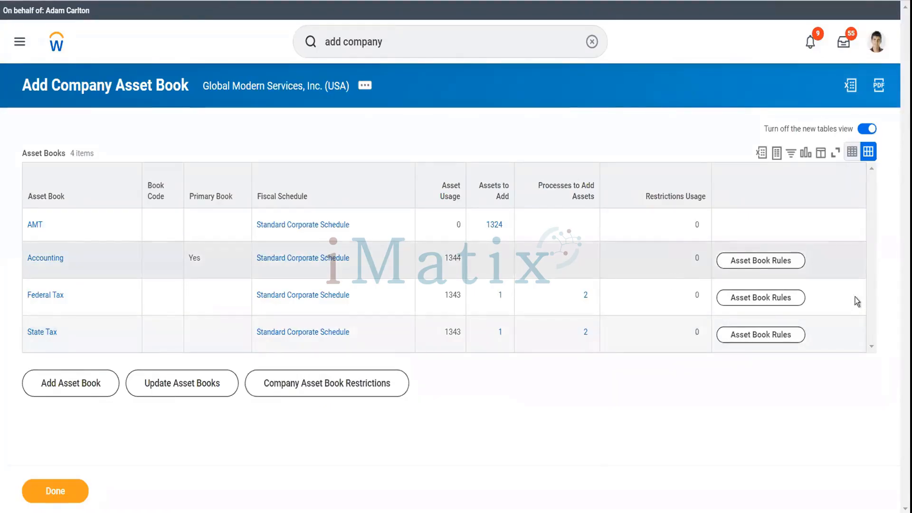
Review the Accounting book's asset book rules: Expense default treatment and 7 rules.
left_click(786, 266)
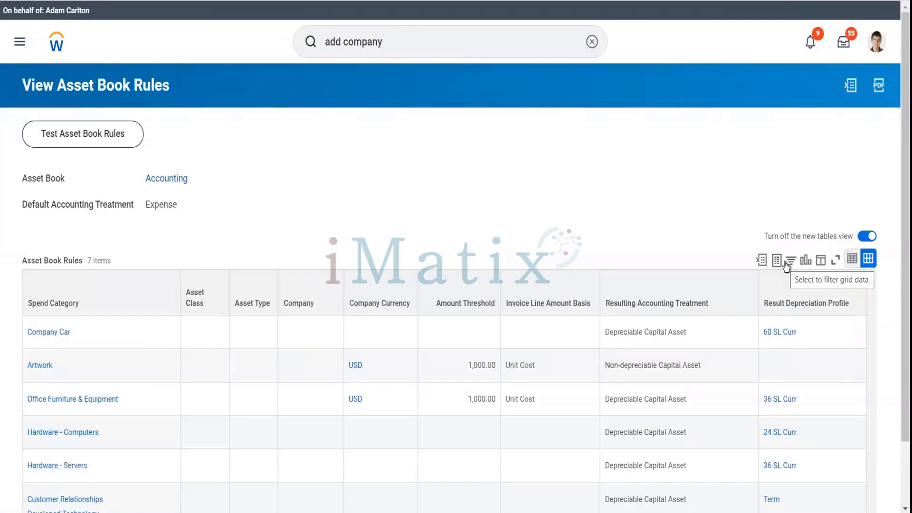
scroll(487, 247, "down", 2)
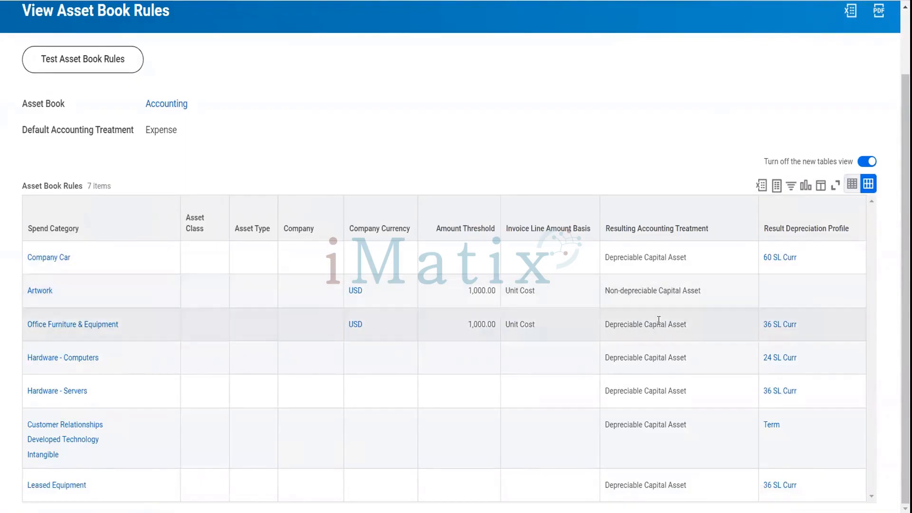
scroll(445, 171, "up", 3)
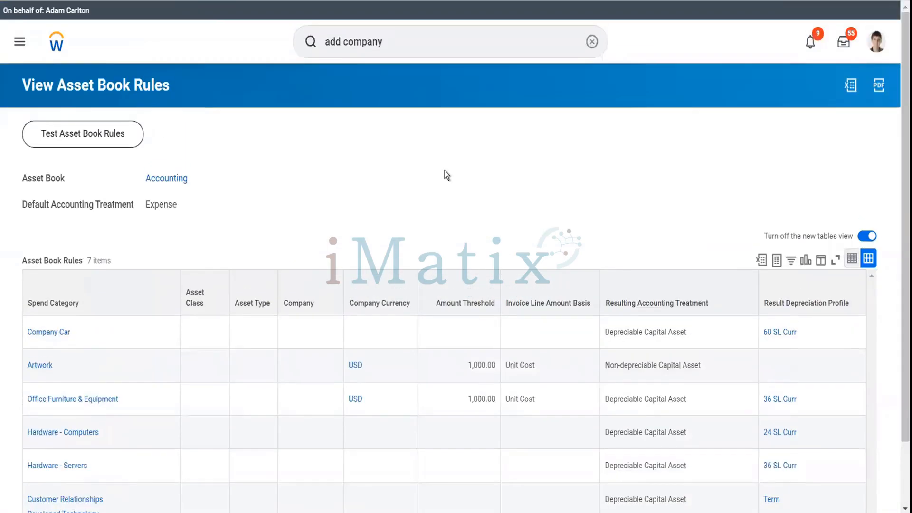
left_click(419, 47)
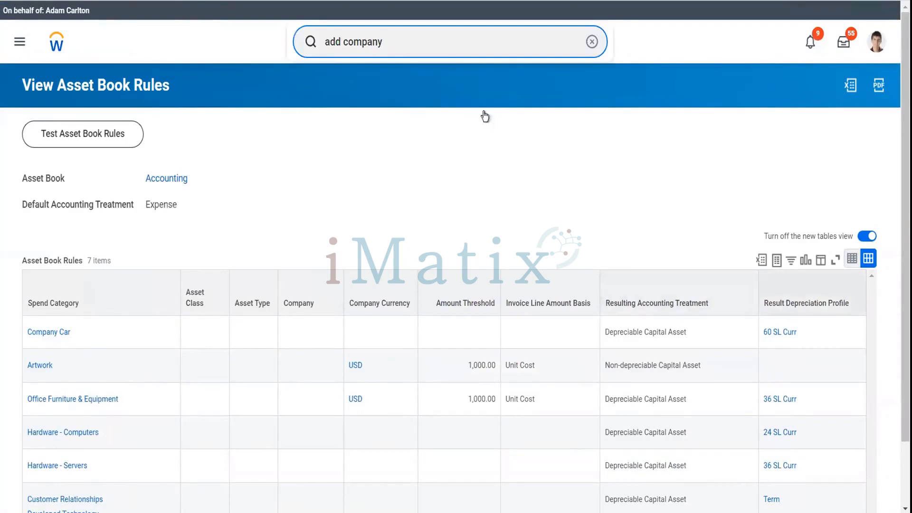
Display the 24 SL Curr Straight Line profile: 24 periods, Current Period convention.
triple_click(455, 47)
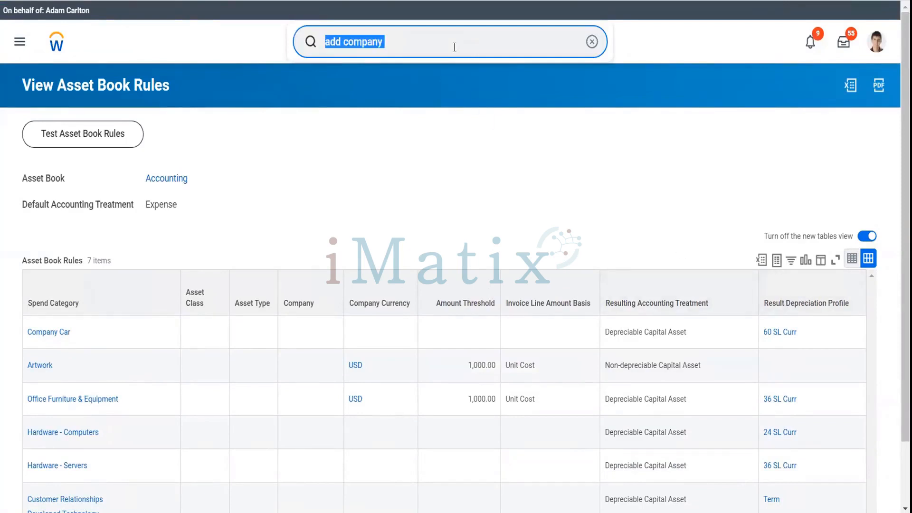
type("dep profile")
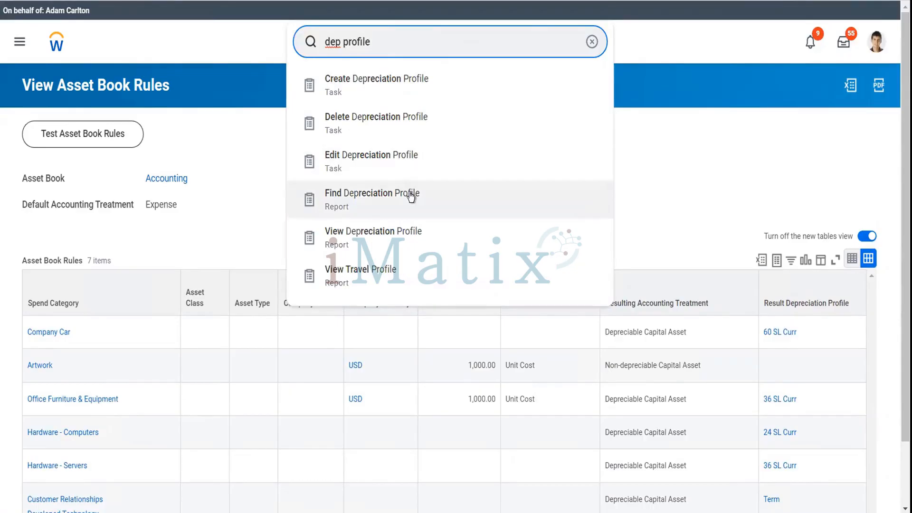
left_click(403, 234)
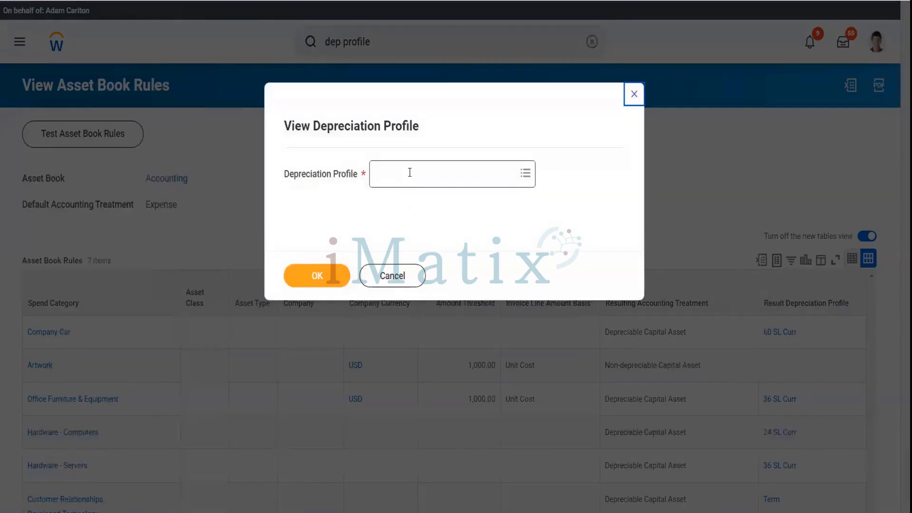
left_click(409, 176)
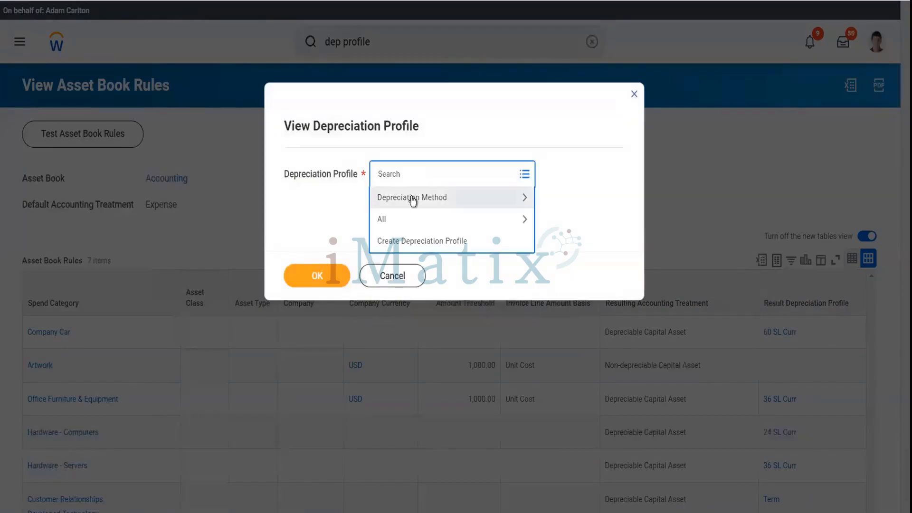
left_click(412, 199)
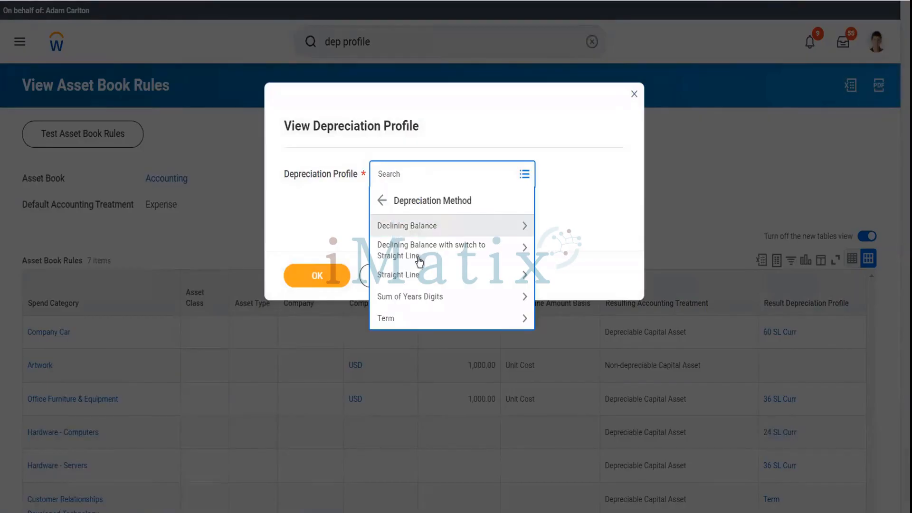
left_click(421, 281)
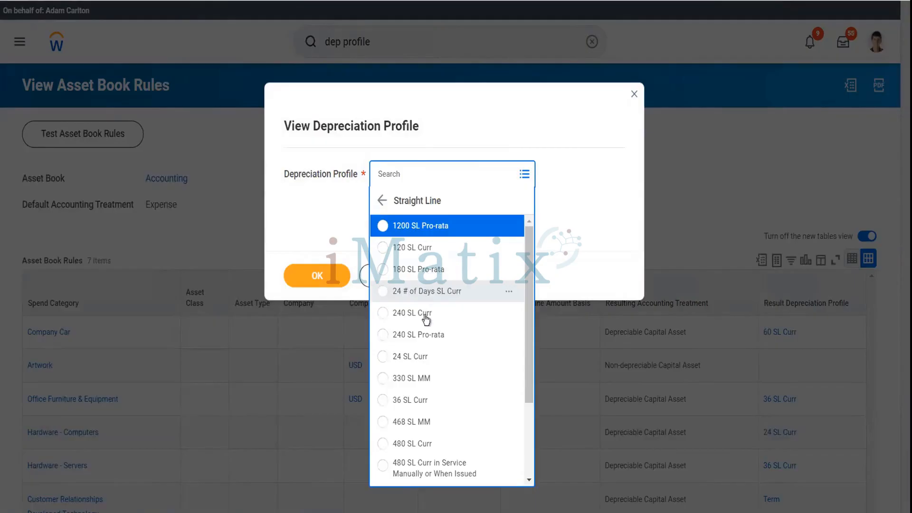
left_click(427, 357)
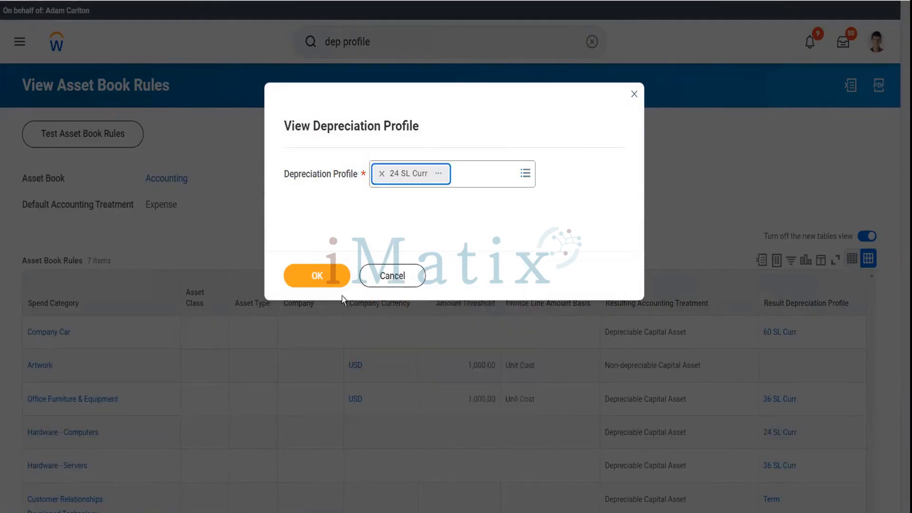
left_click(332, 286)
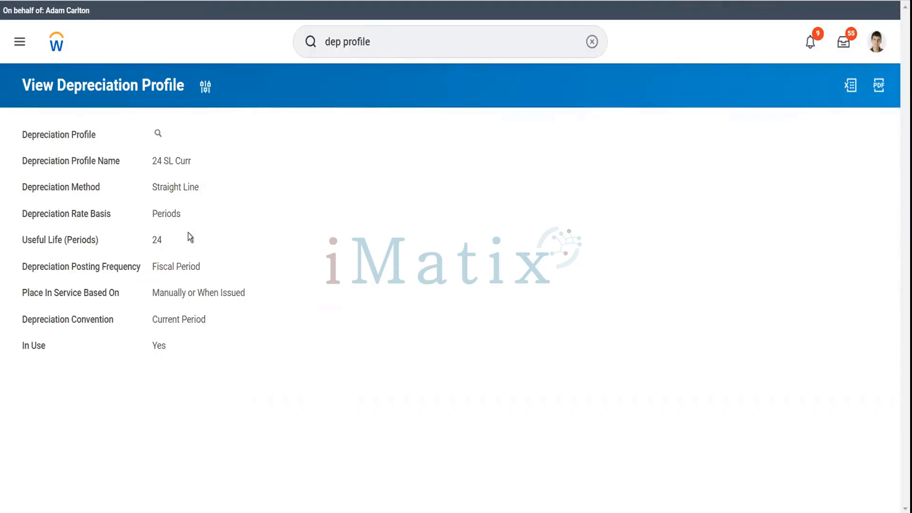
double_click(382, 44)
left_click(381, 44)
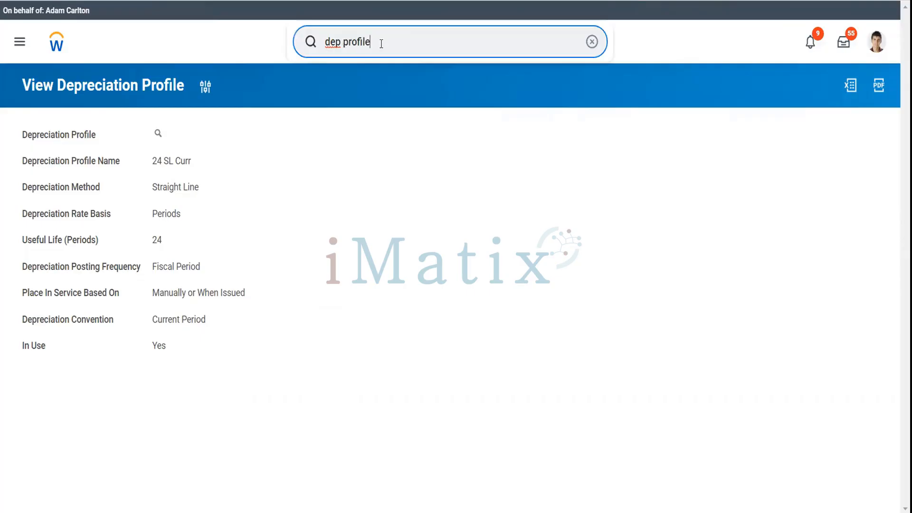
Begin Create Depreciation Profile with the name '12 SL Dep Profile'.
key("BackSpace")
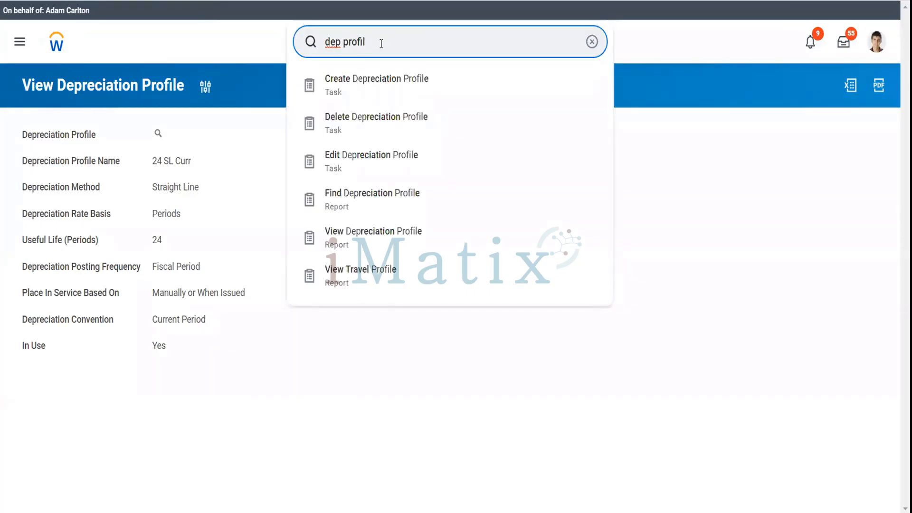
key("Down")
key("Return")
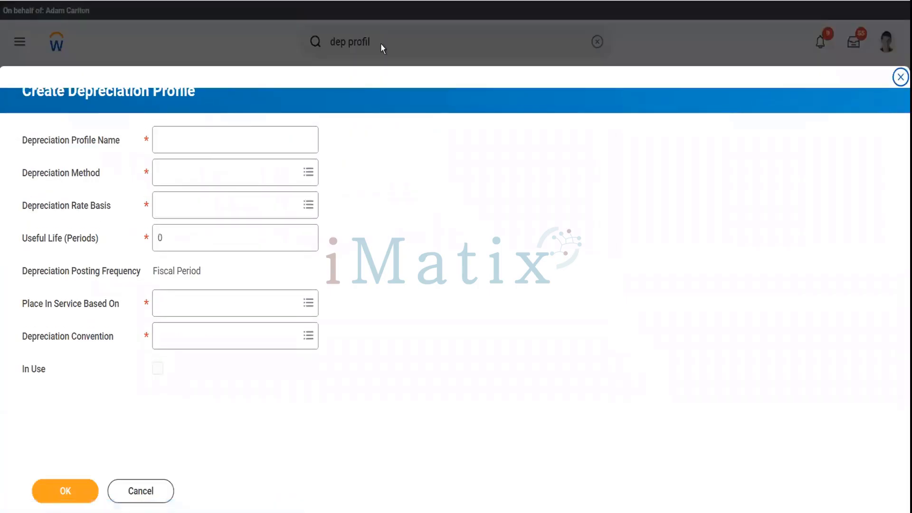
left_click(189, 139)
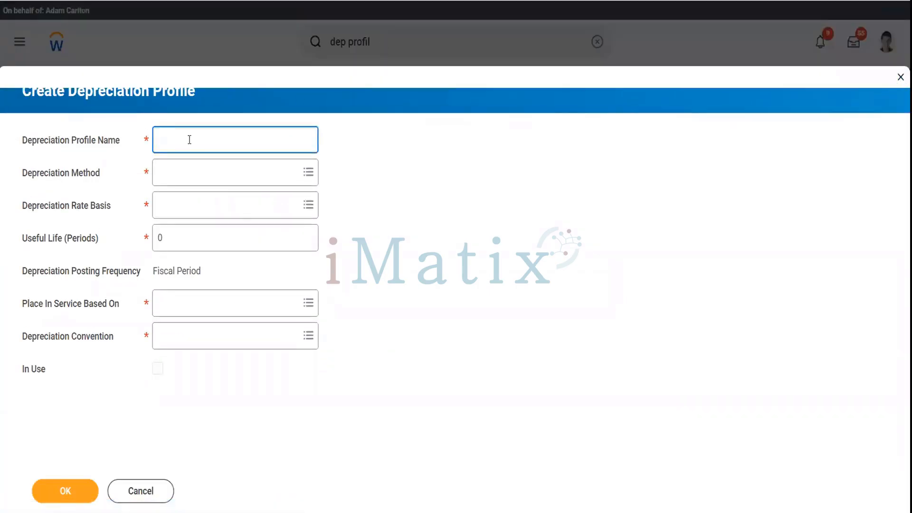
type("12 SL Dep Profile")
left_click(197, 173)
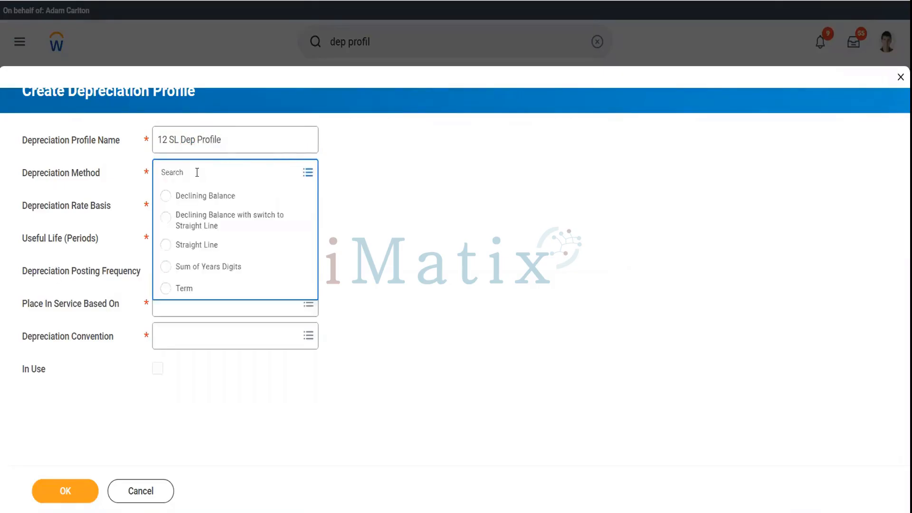
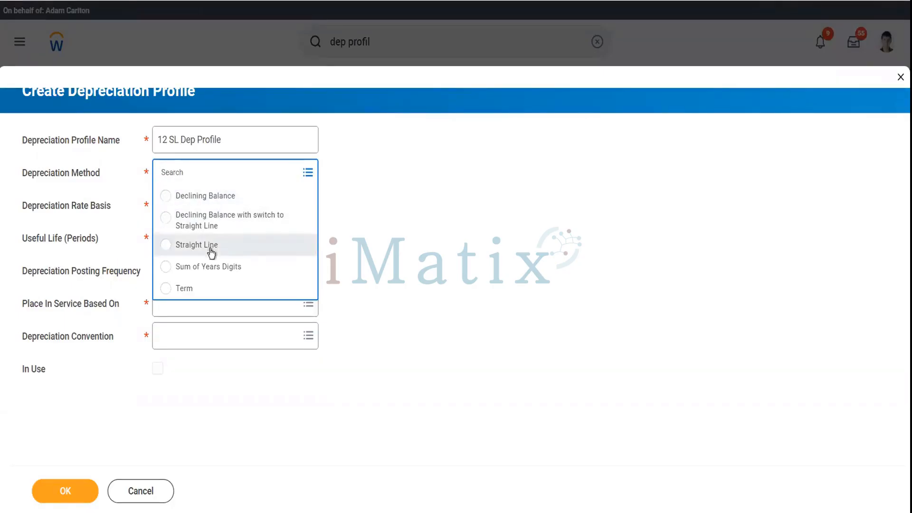
Set the profile to Straight Line with a Periods rate basis and a 12-period useful life.
left_click(212, 251)
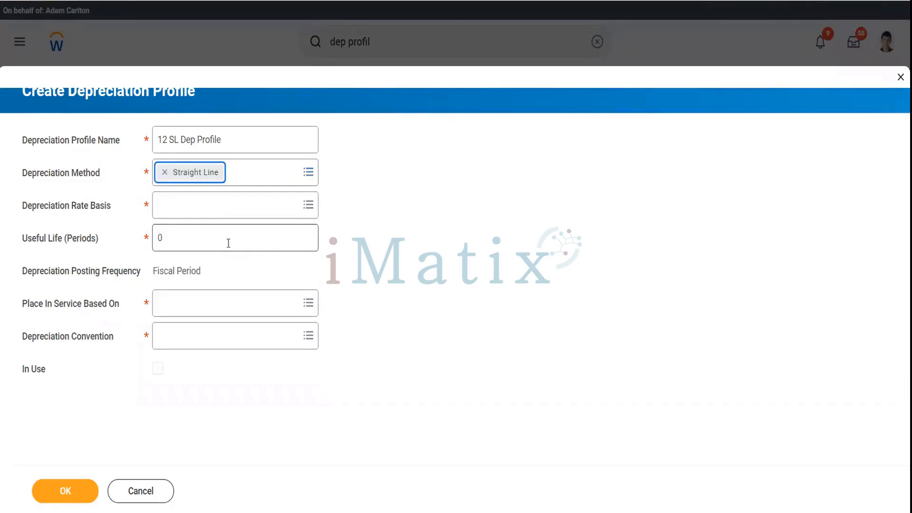
left_click(212, 208)
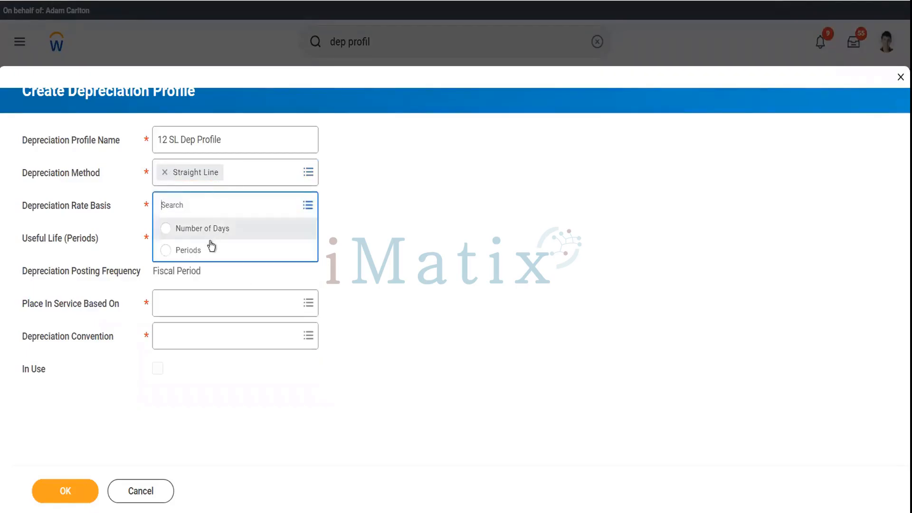
left_click(209, 250)
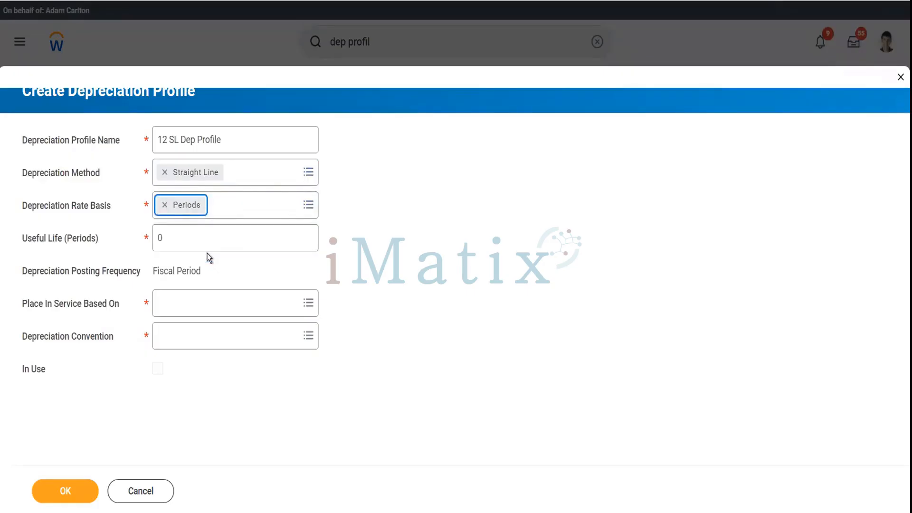
right_click(177, 244)
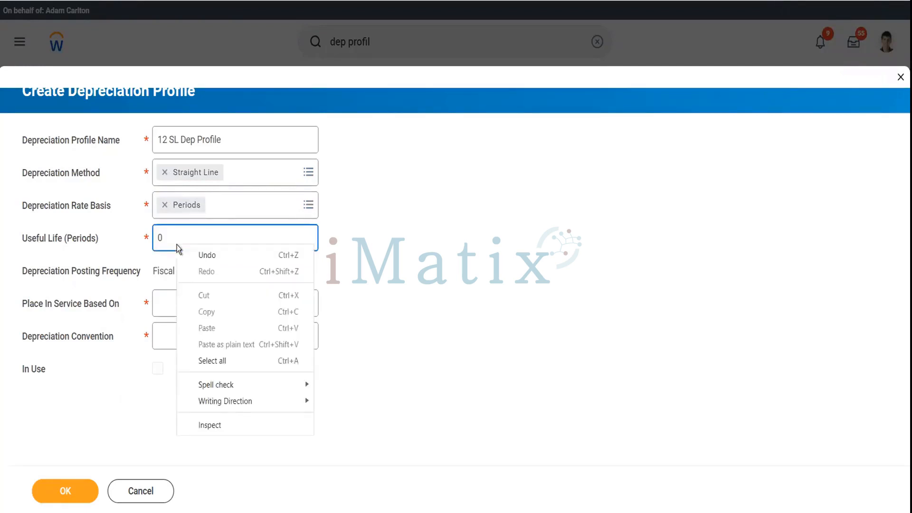
left_click(175, 243)
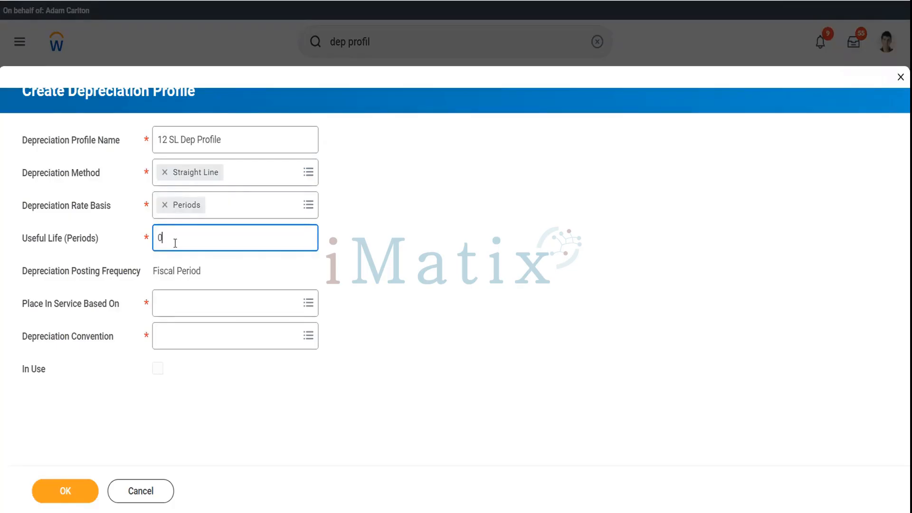
left_click_drag(174, 243, 151, 243)
type("12")
key("Tab")
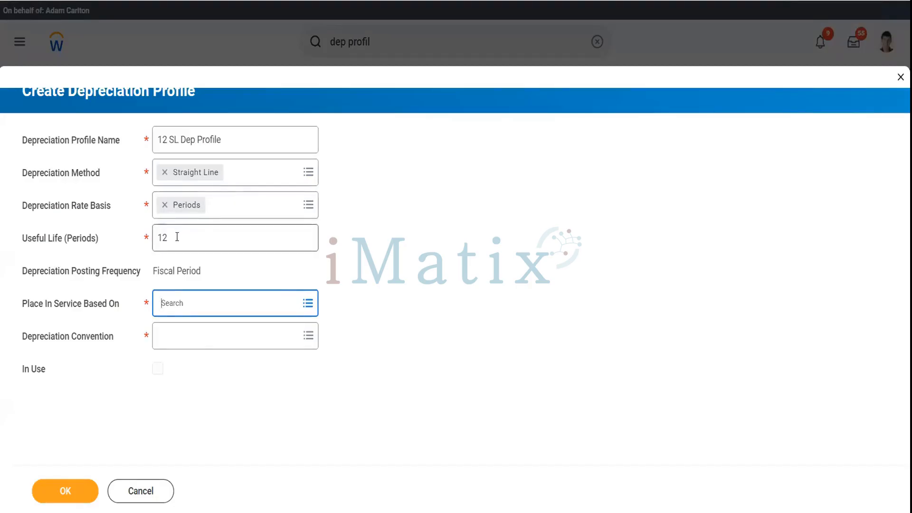
Choose Manually or When Issued placement and Current Period convention, then save the profile.
left_click(191, 305)
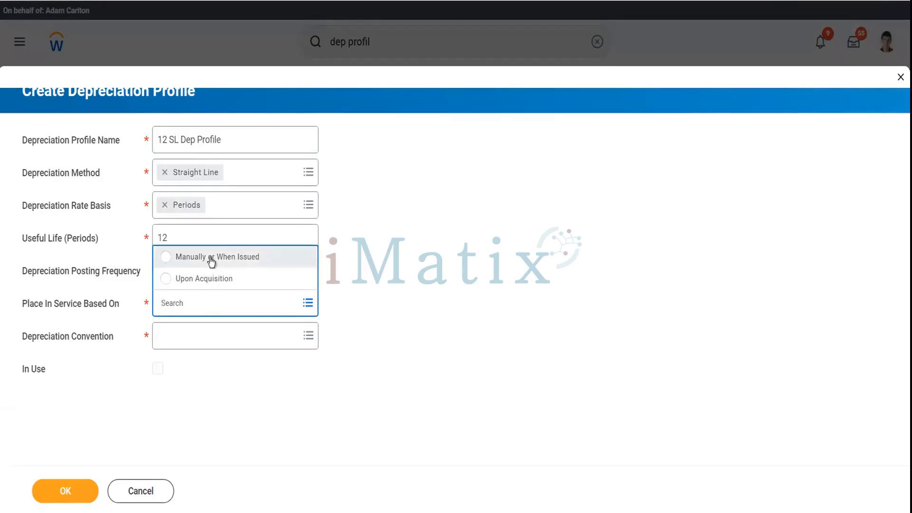
left_click(212, 260)
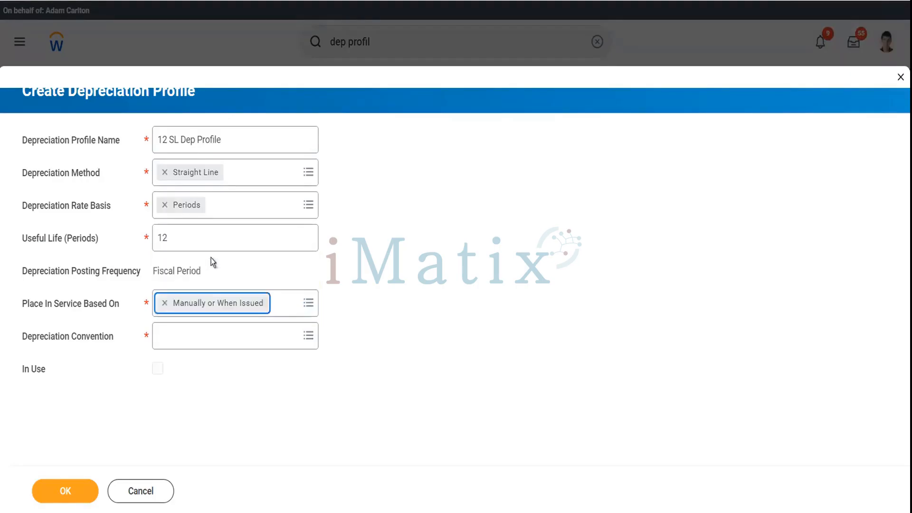
left_click(212, 343)
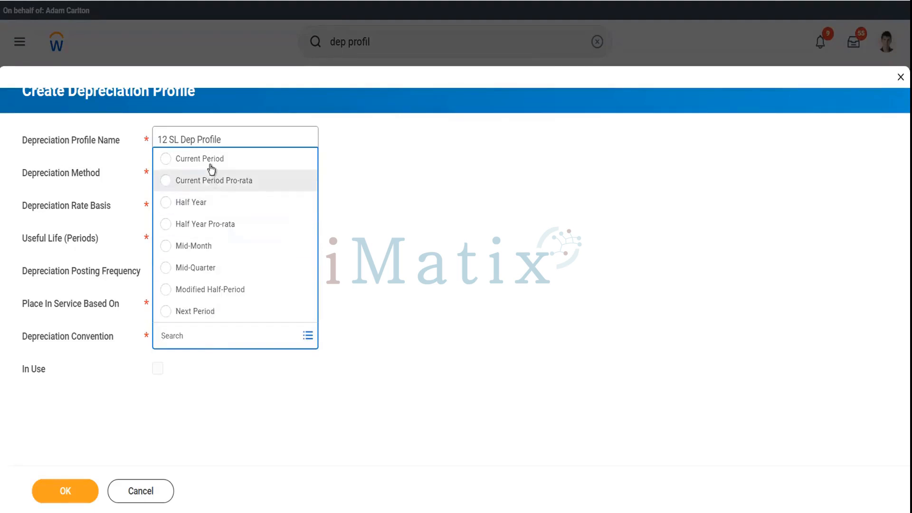
left_click(212, 164)
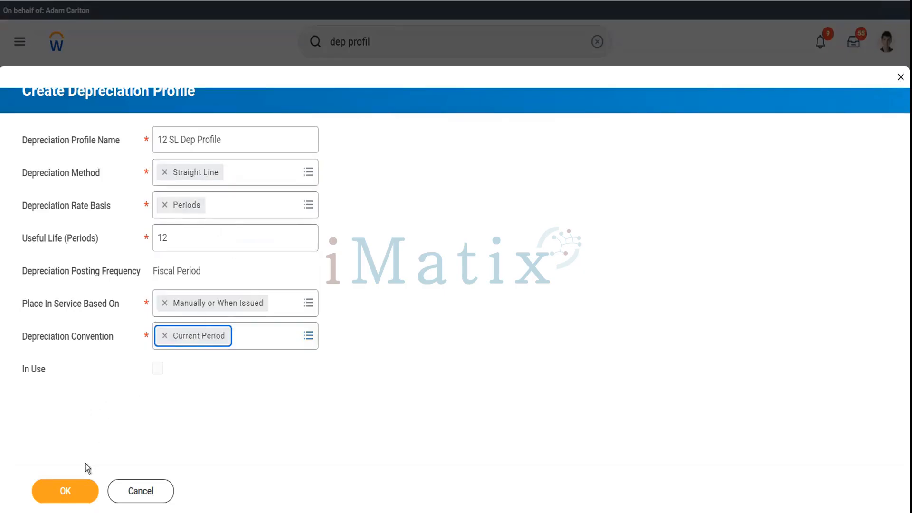
left_click(75, 489)
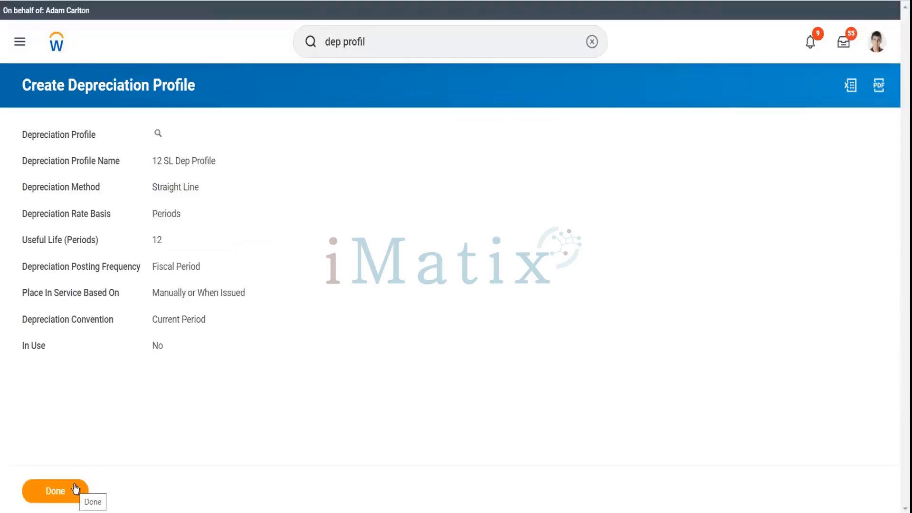
Close the profile confirmation and open the Find Assets report via search.
left_click(75, 490)
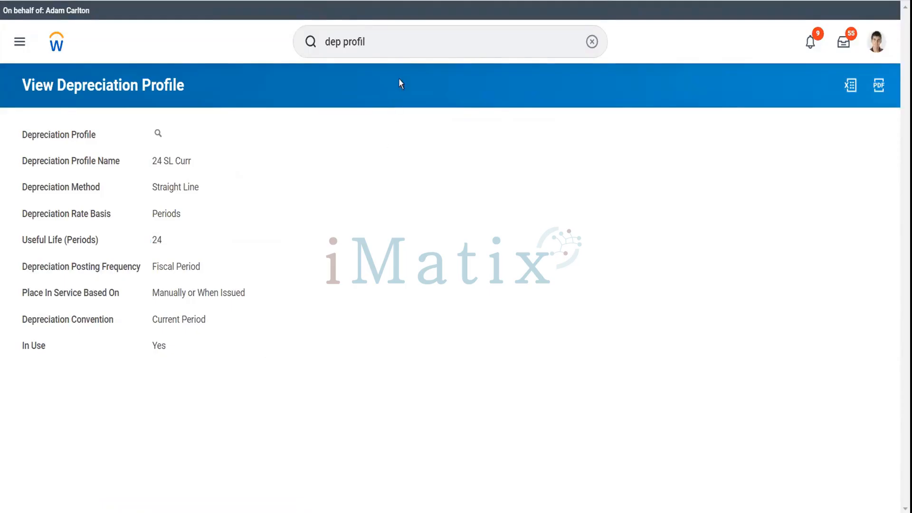
left_click(392, 49)
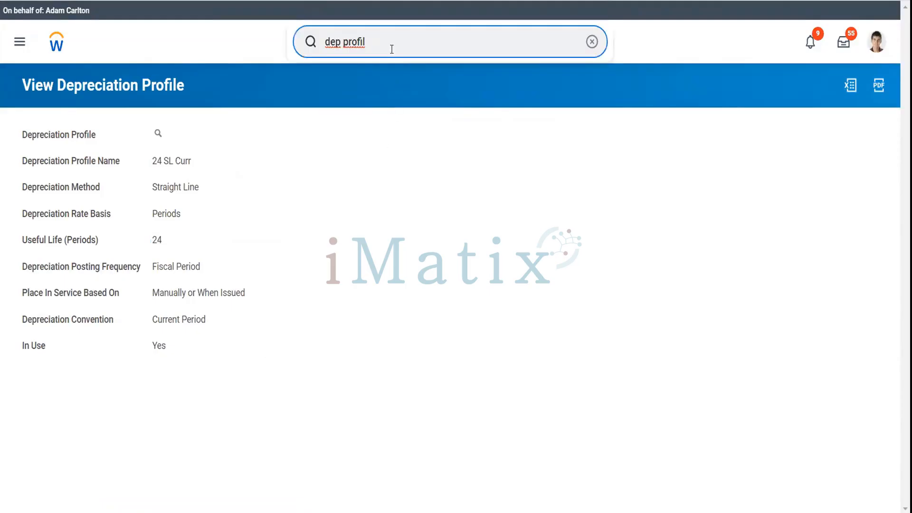
key("ctrl+a")
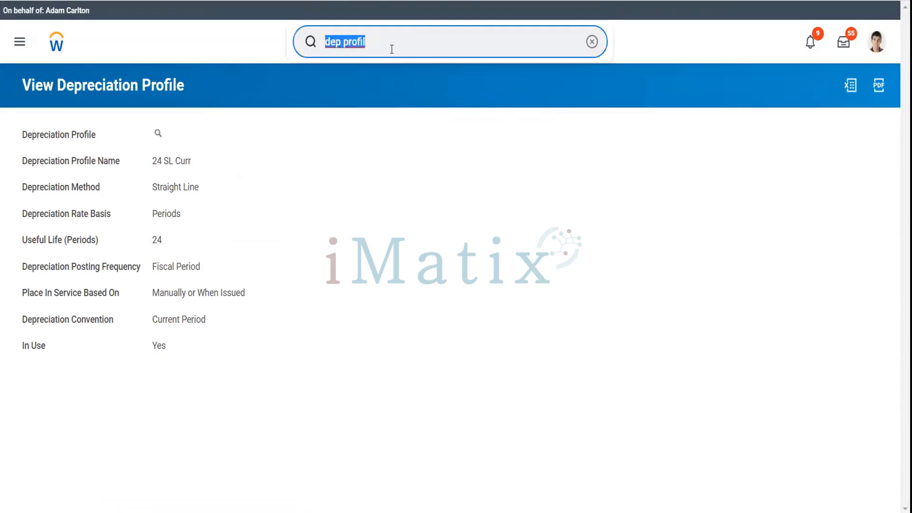
type("Find Ass")
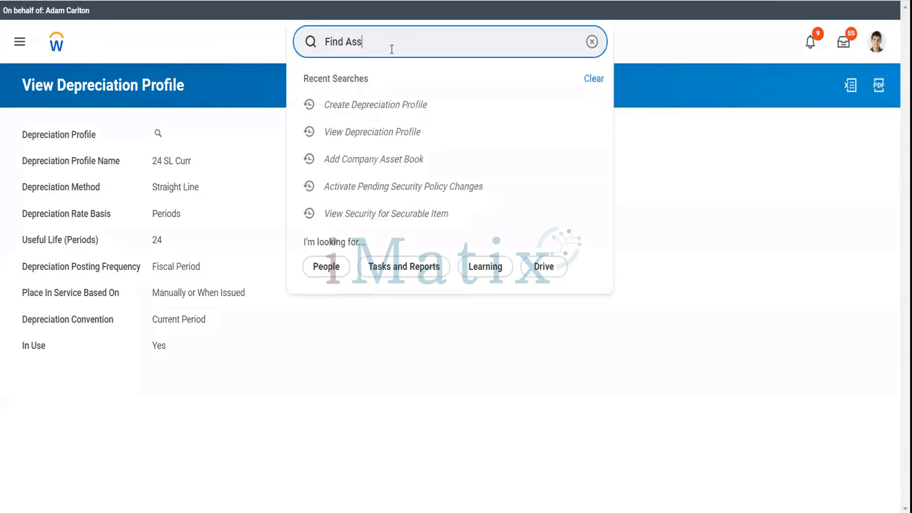
type("et")
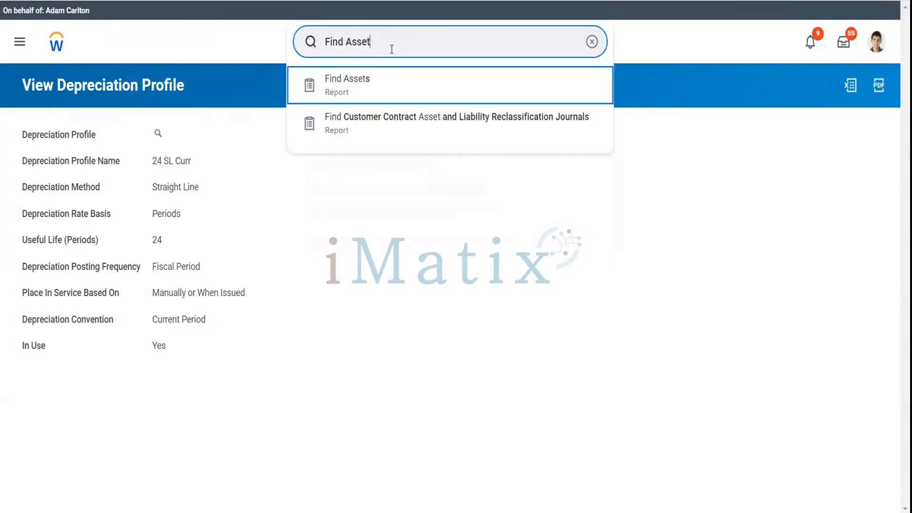
key("Return")
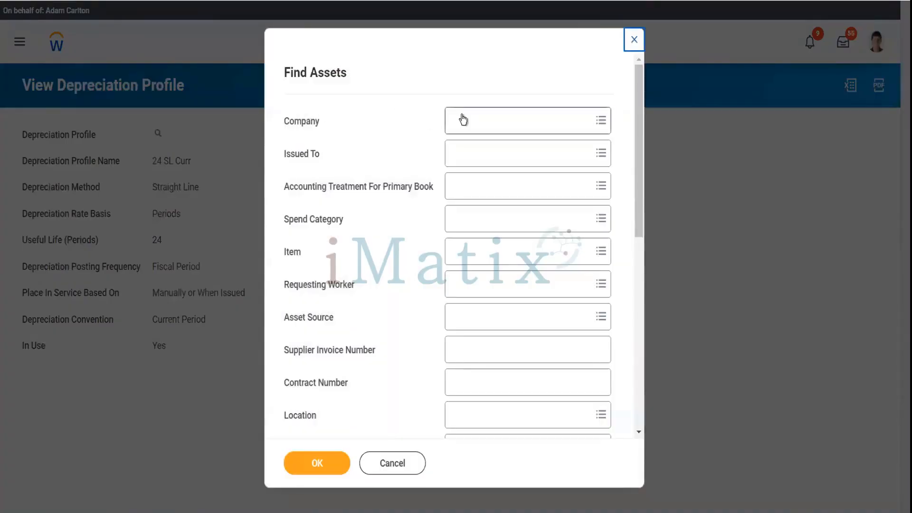
Filter assets by company Global Modern Services, Inc. (USA) and the issued-to worker, and run the report.
left_click(463, 119)
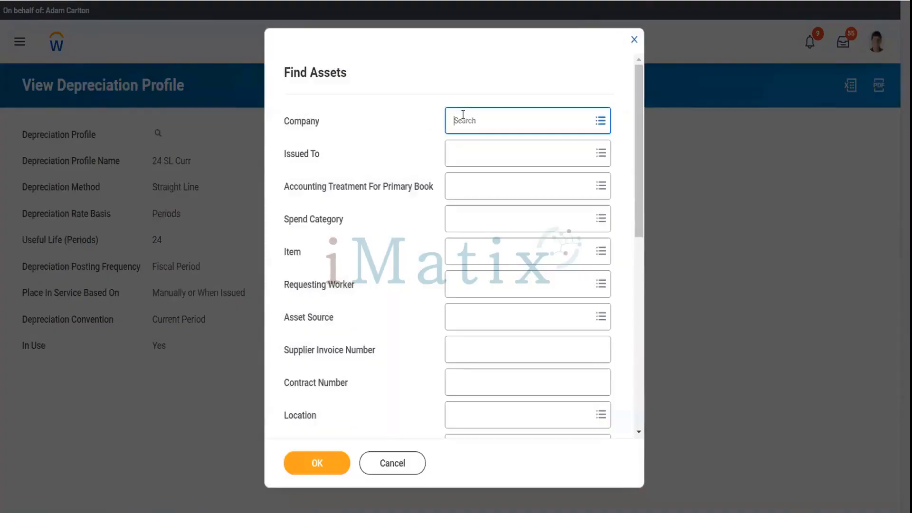
type("gs")
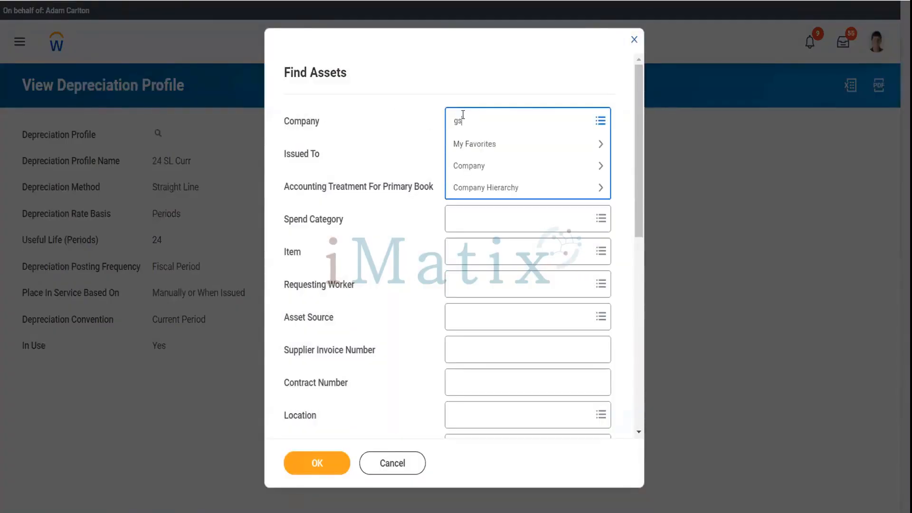
key("BackSpace")
type("ms usa")
key("Return")
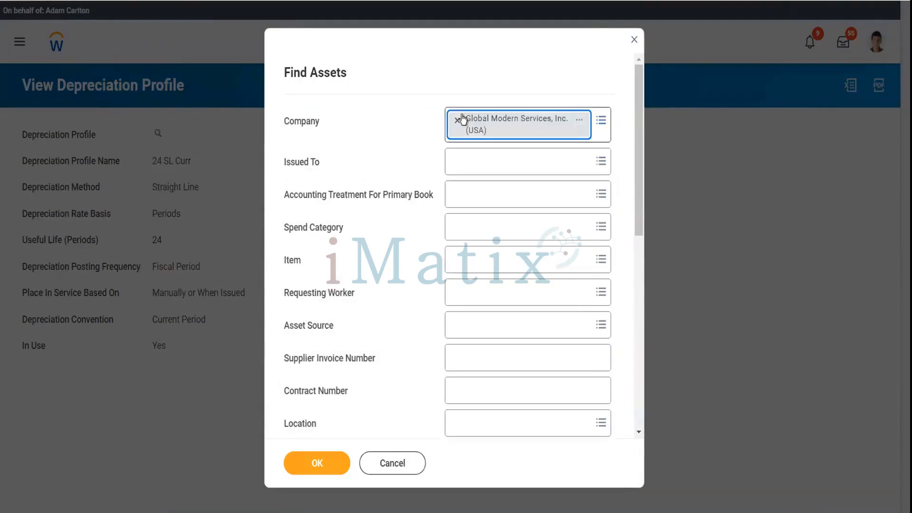
left_click(481, 162)
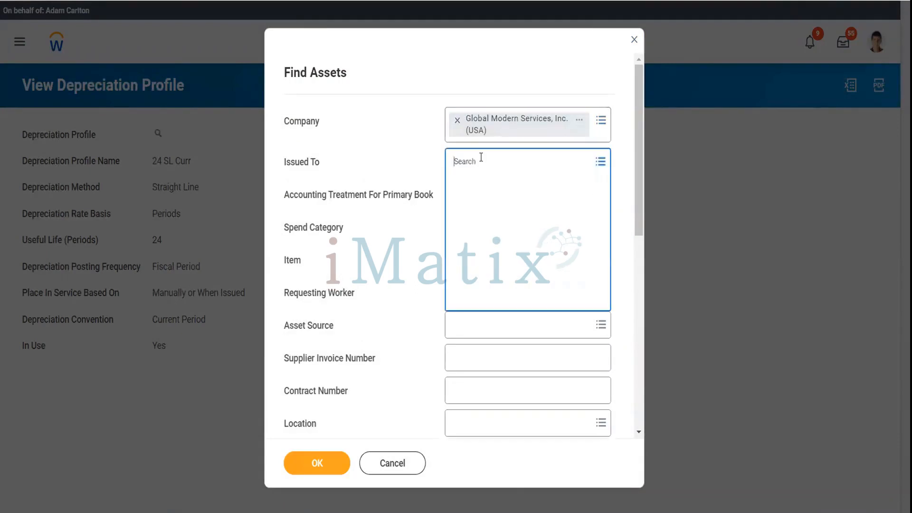
type("ter ser")
key("Return")
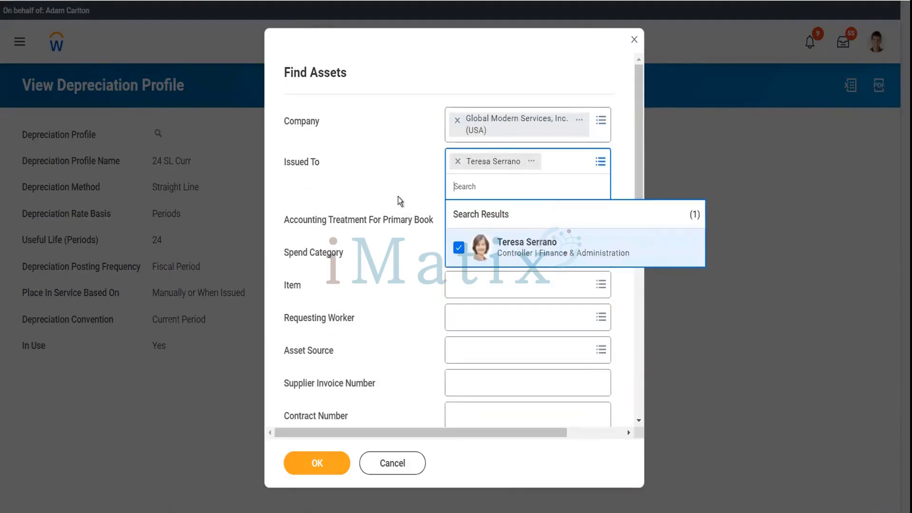
left_click(398, 197)
scroll(413, 308, "down", 8)
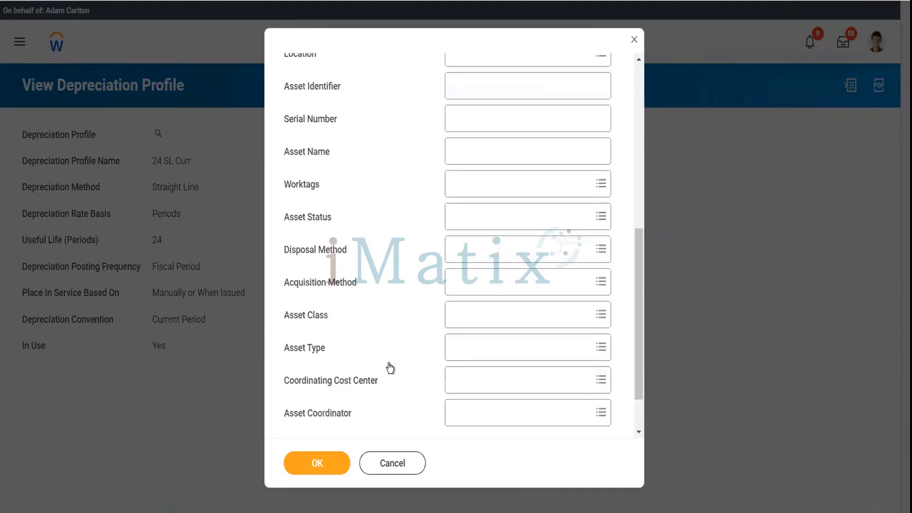
left_click(318, 460)
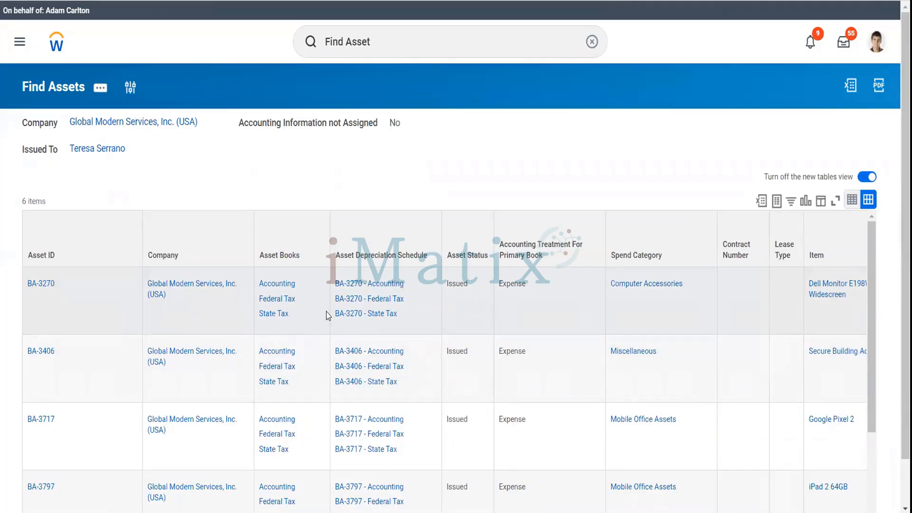
Open the BA-5146 (Dell Laptops) asset and show its Business Asset related actions.
scroll(171, 397, "down", 3)
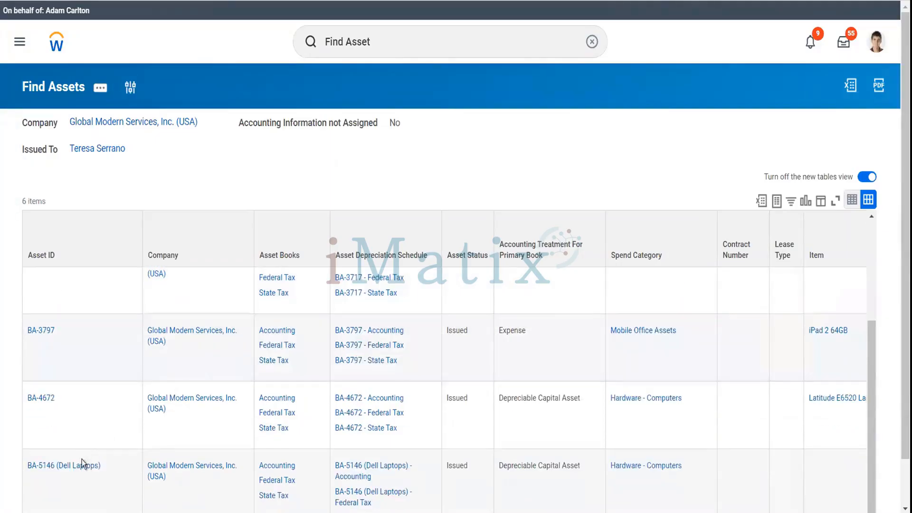
scroll(79, 470, "down", 2)
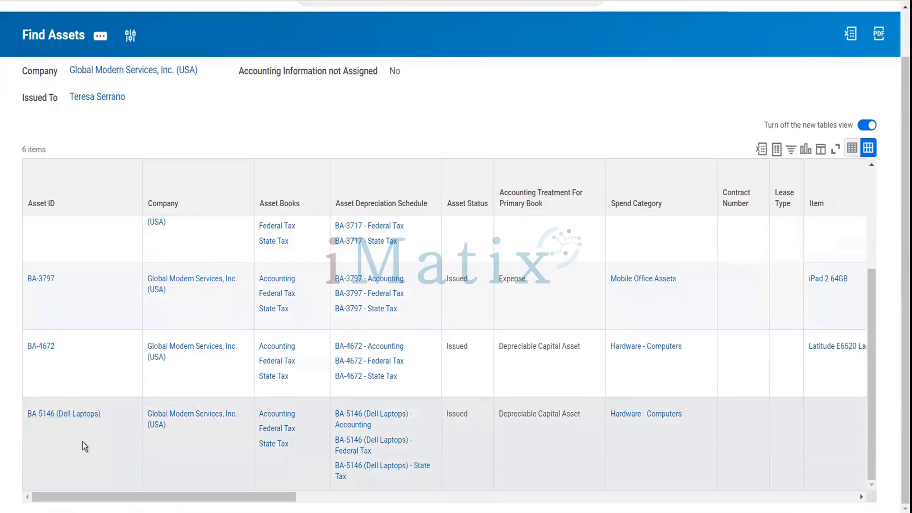
left_click(78, 418)
left_click(77, 415)
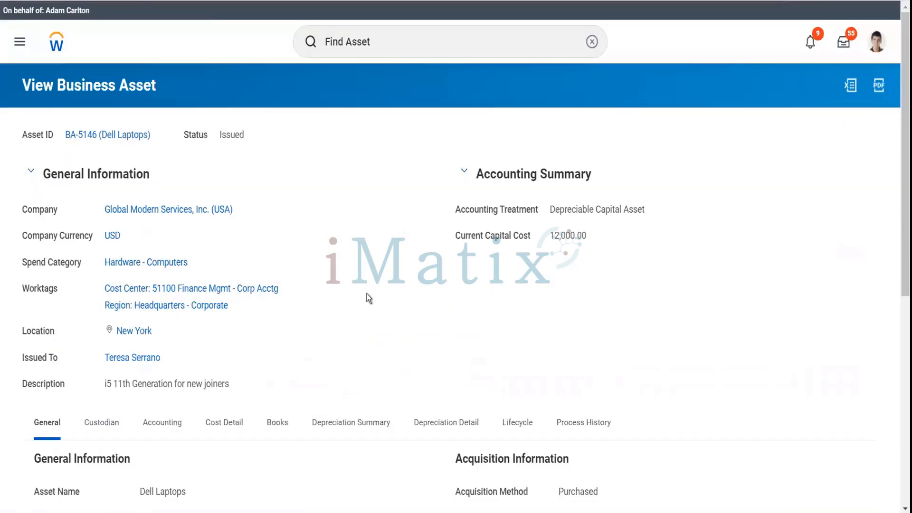
scroll(367, 298, "down", 3)
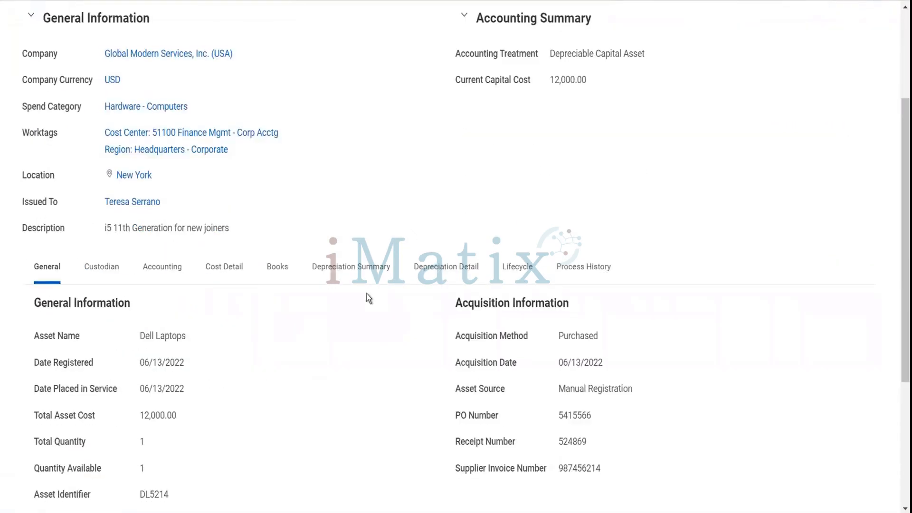
scroll(366, 299, "up", 1)
scroll(366, 298, "up", 1)
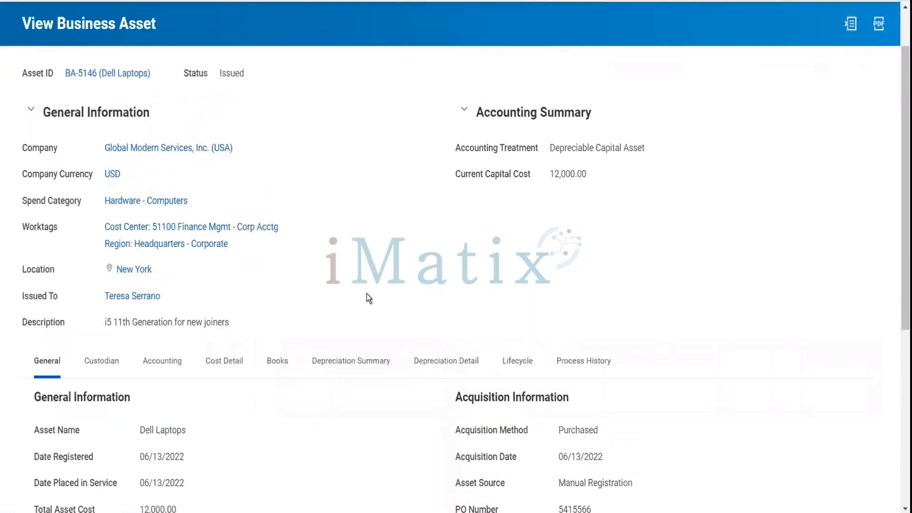
left_click(158, 75)
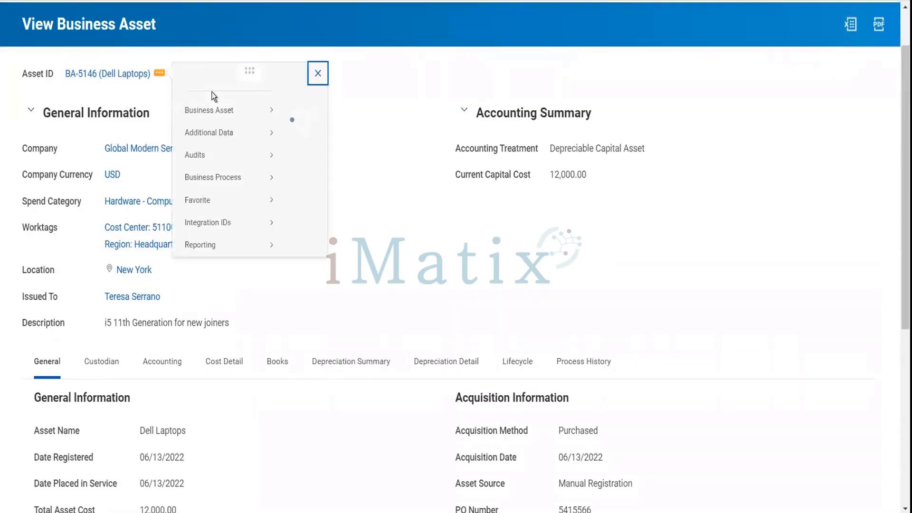
mouse_move(248, 122)
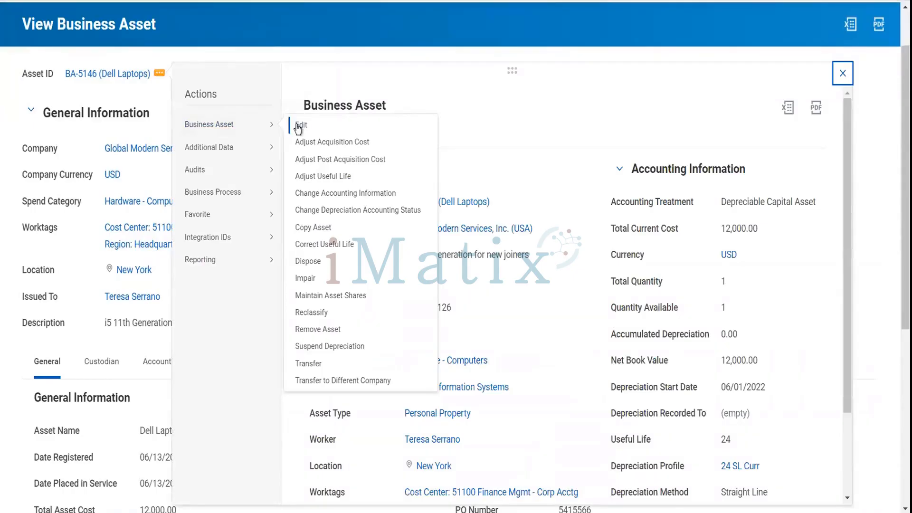
Request a useful-life correction to 12 restricted to the Accounting book and submit it.
left_click(355, 250)
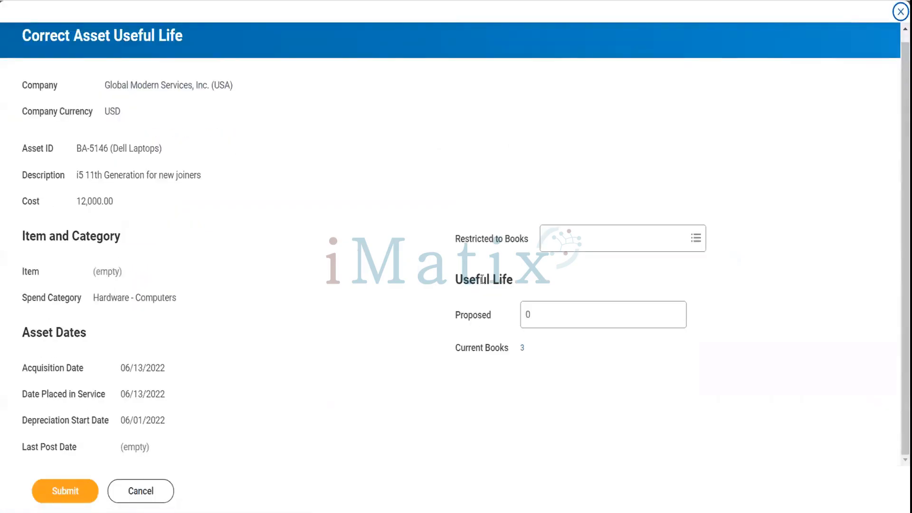
left_click_drag(534, 315, 511, 313)
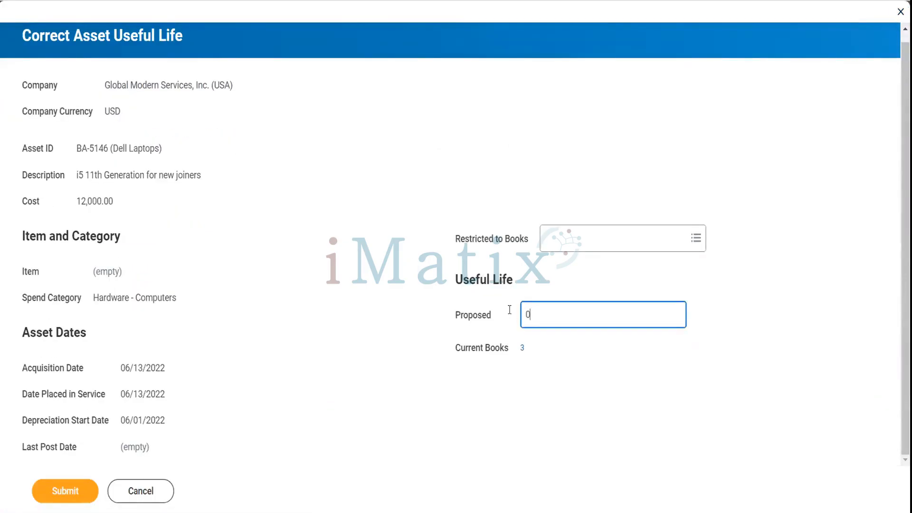
type("12")
key("Tab")
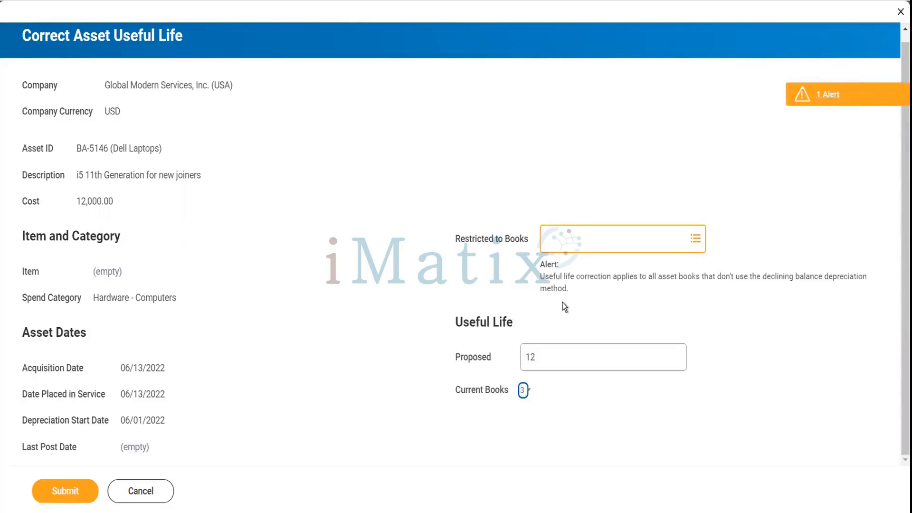
left_click(580, 247)
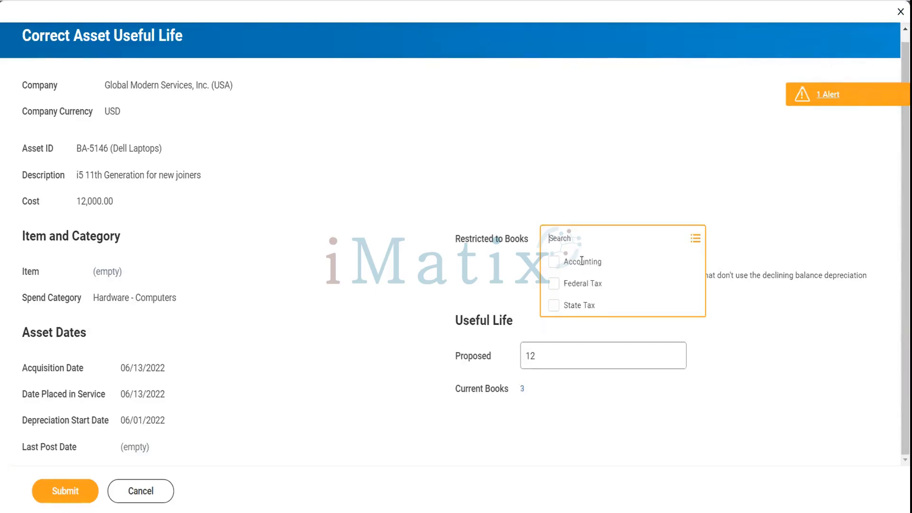
left_click(580, 262)
left_click(363, 318)
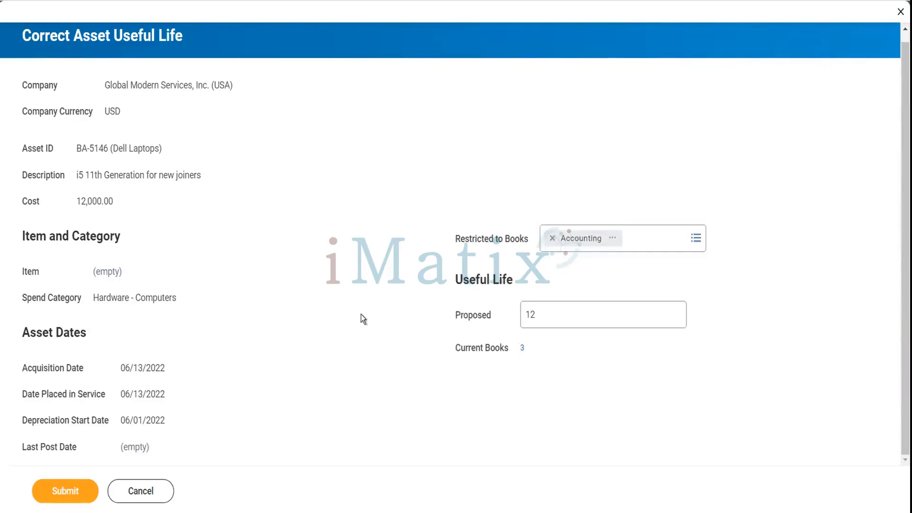
left_click(65, 491)
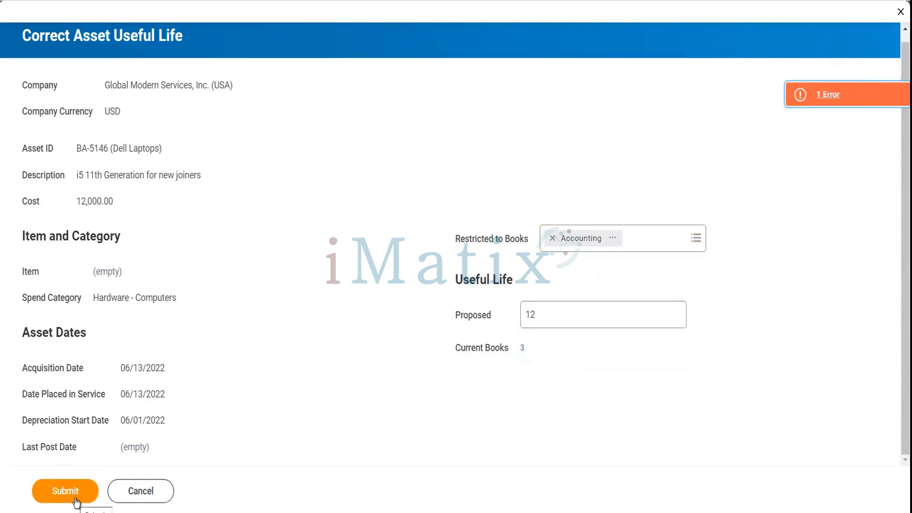
Dismiss the submission error, then cancel and discard the correction.
left_click(813, 92)
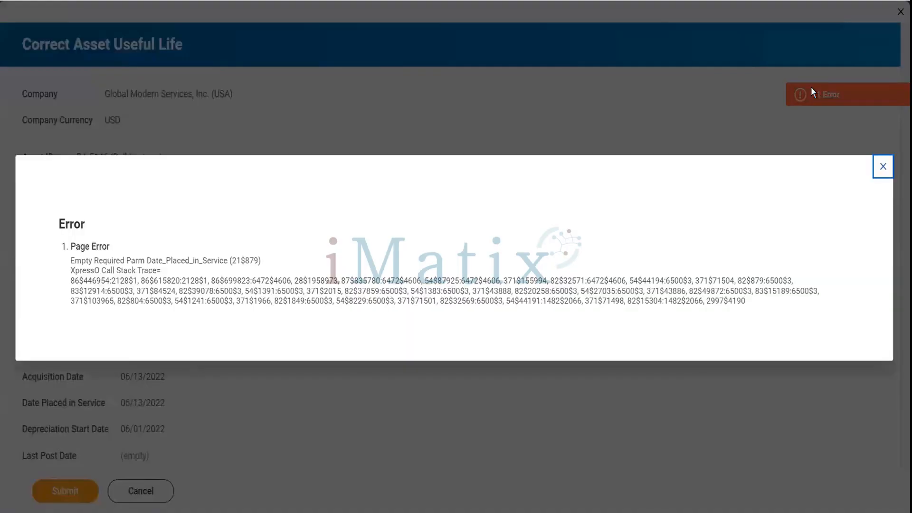
left_click(883, 166)
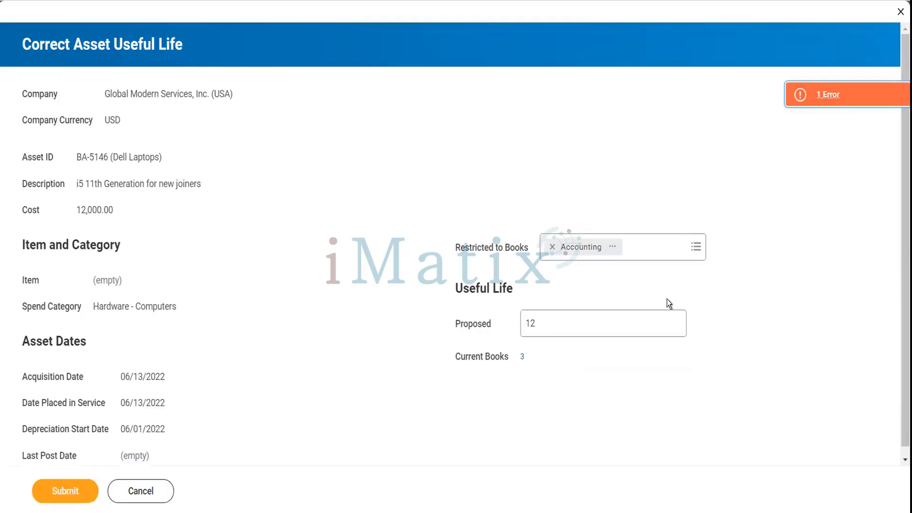
scroll(645, 309, "down", 1)
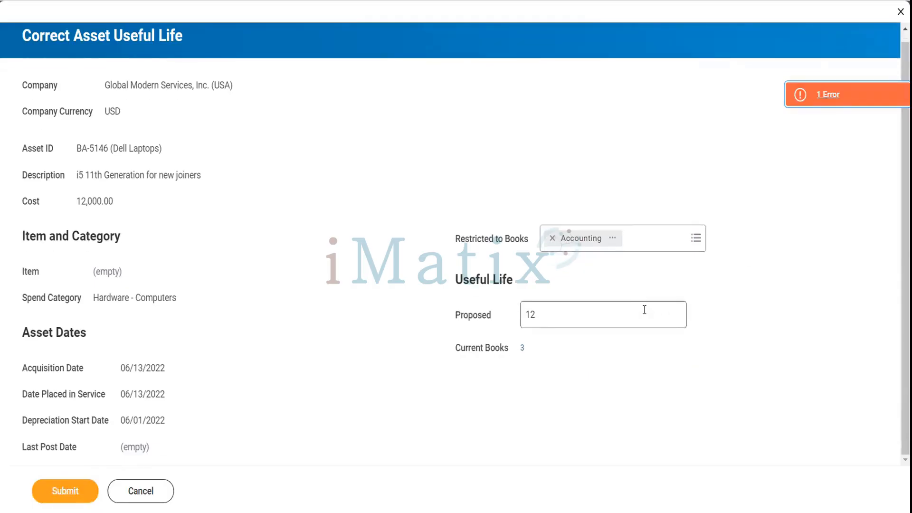
left_click(143, 494)
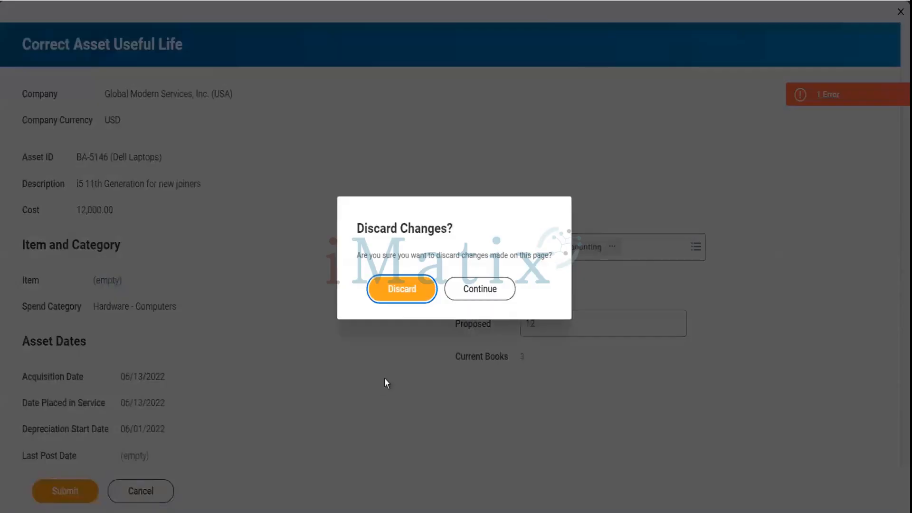
left_click(398, 291)
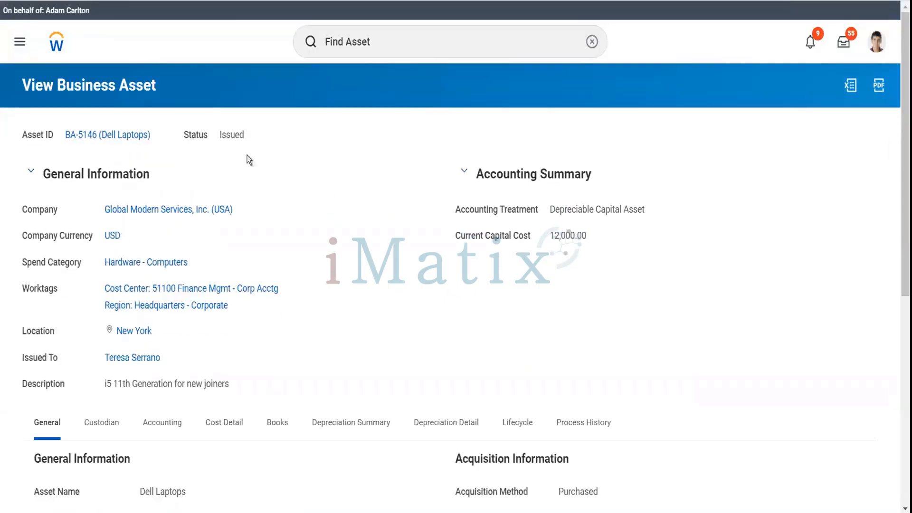
Launch Dispose for BA-5146 from its Business Asset related actions.
left_click(159, 135)
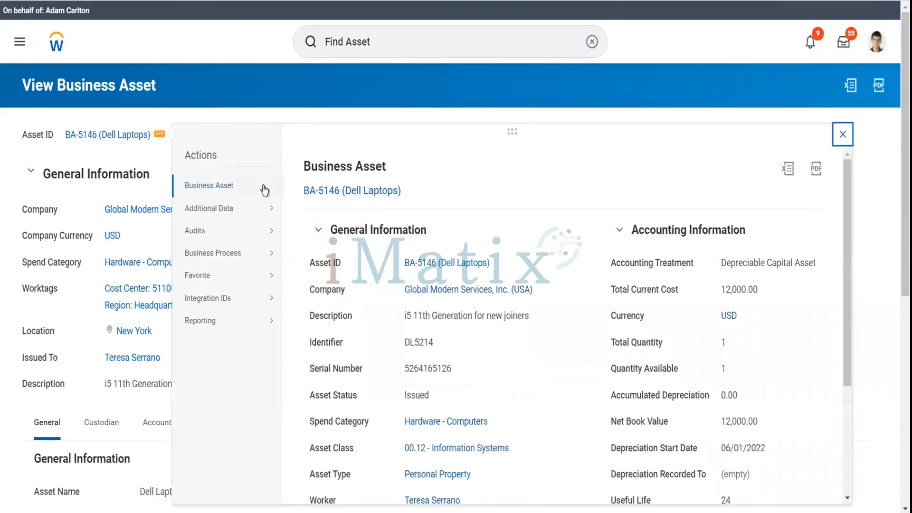
mouse_move(263, 189)
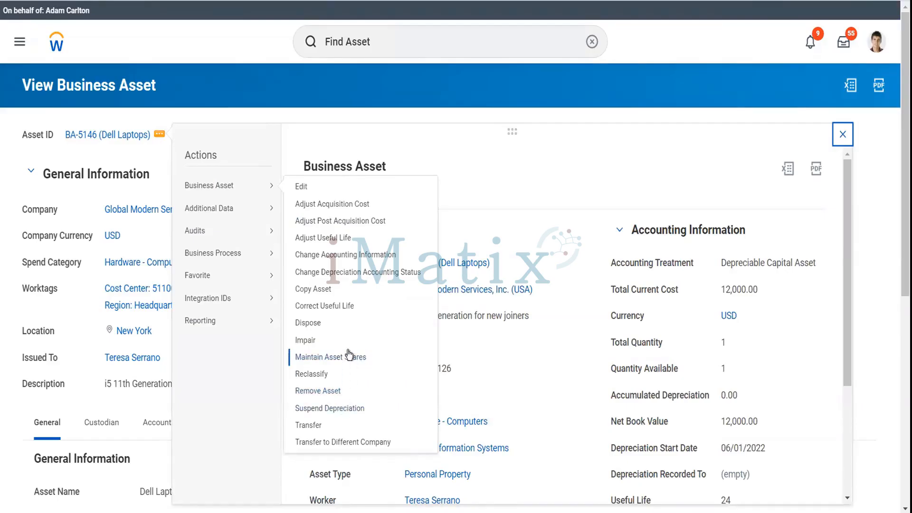
left_click(307, 323)
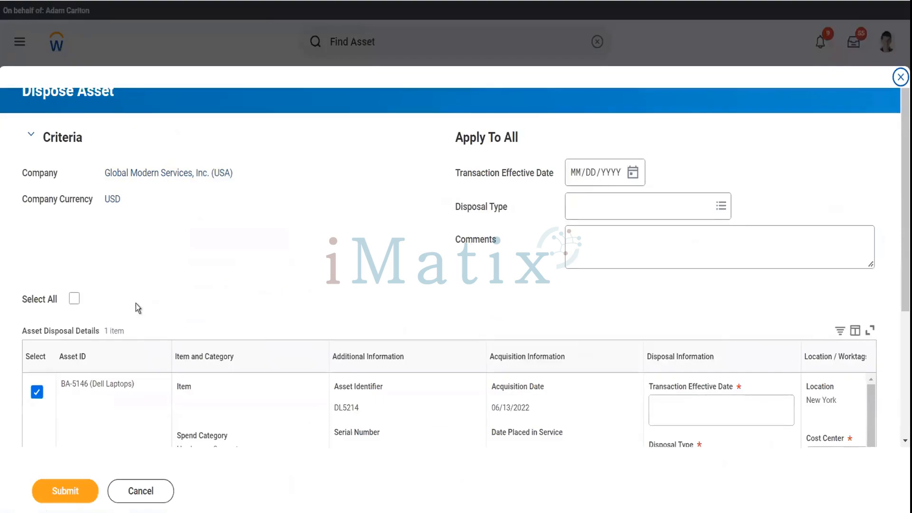
Select all assets, choose Sale as the disposal type, and set the effective date to 06/13/2022.
left_click(74, 298)
left_click(616, 210)
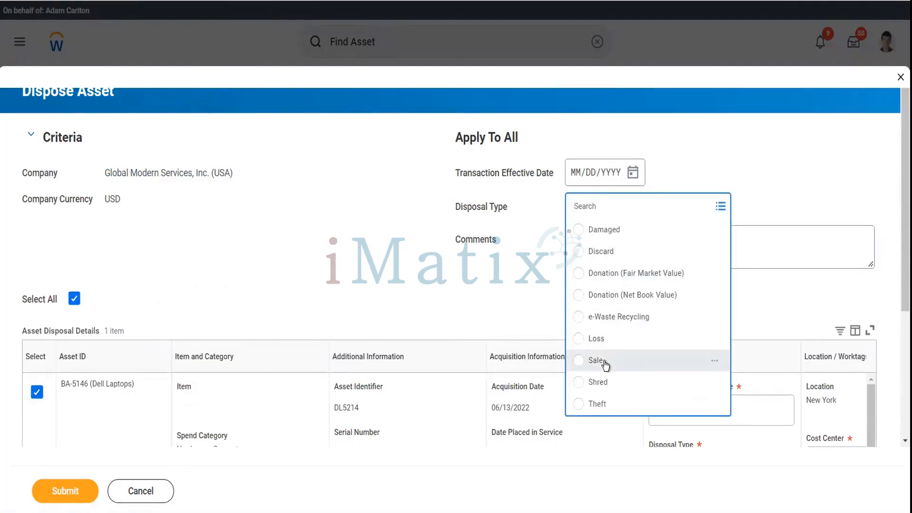
left_click(605, 365)
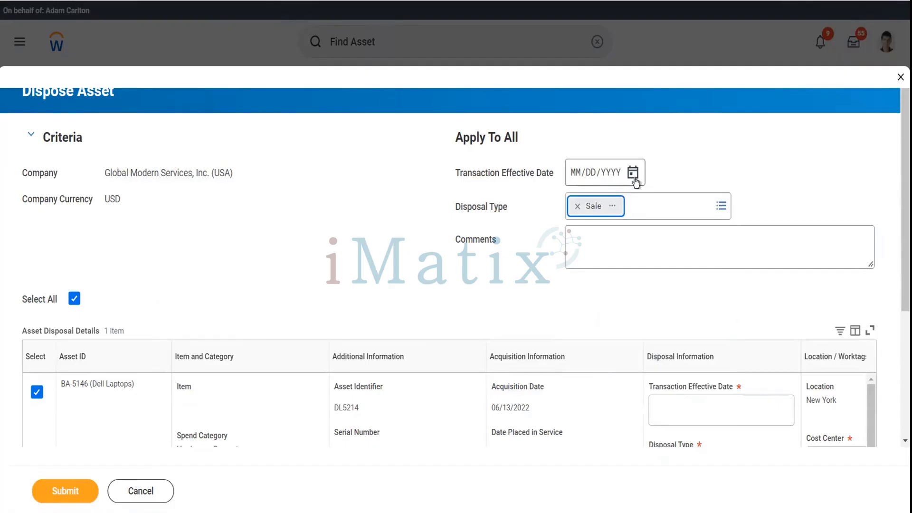
left_click(633, 173)
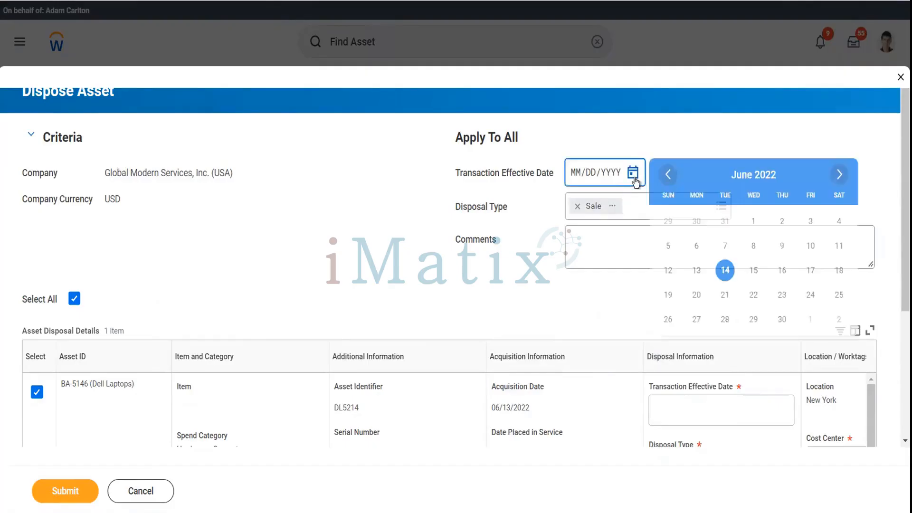
left_click(725, 271)
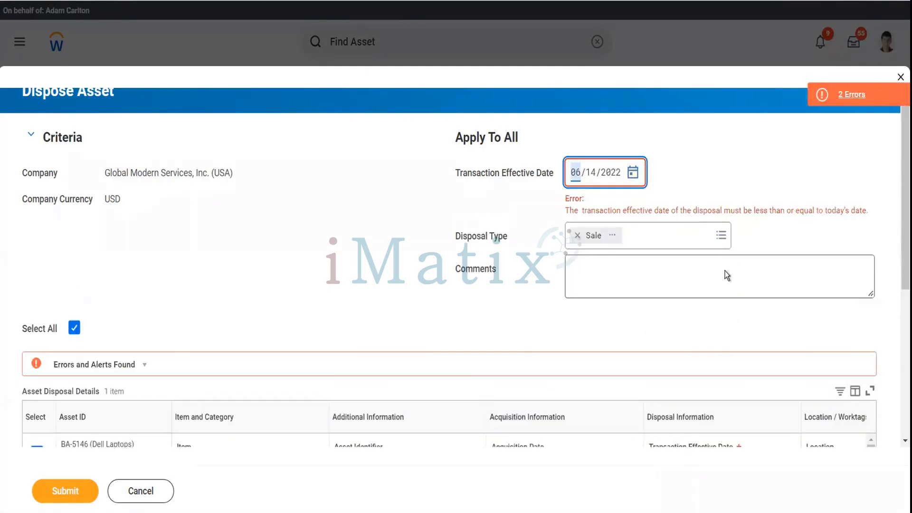
scroll(681, 192, "down", 3)
scroll(682, 193, "up", 3)
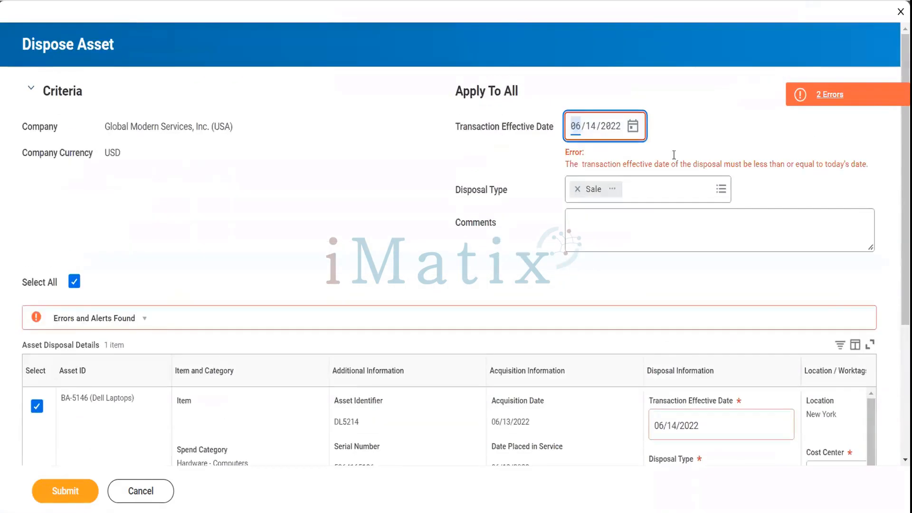
left_click(636, 133)
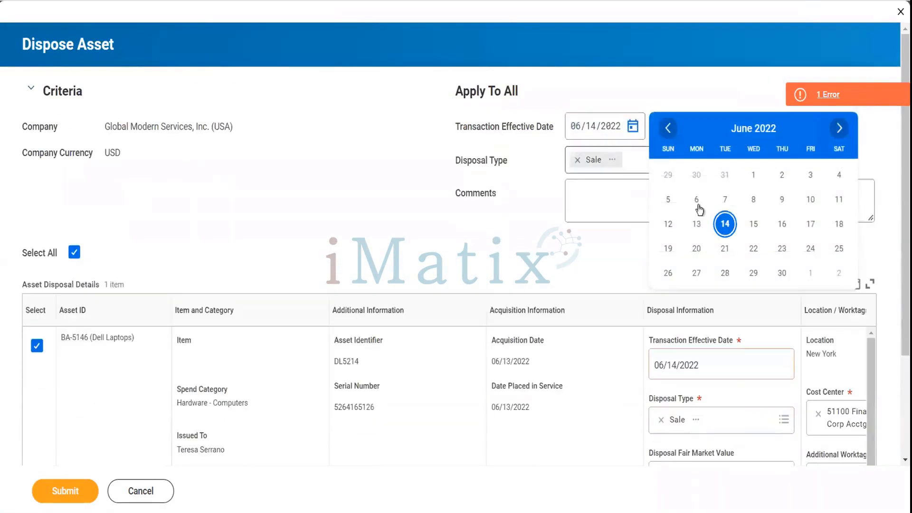
left_click(698, 225)
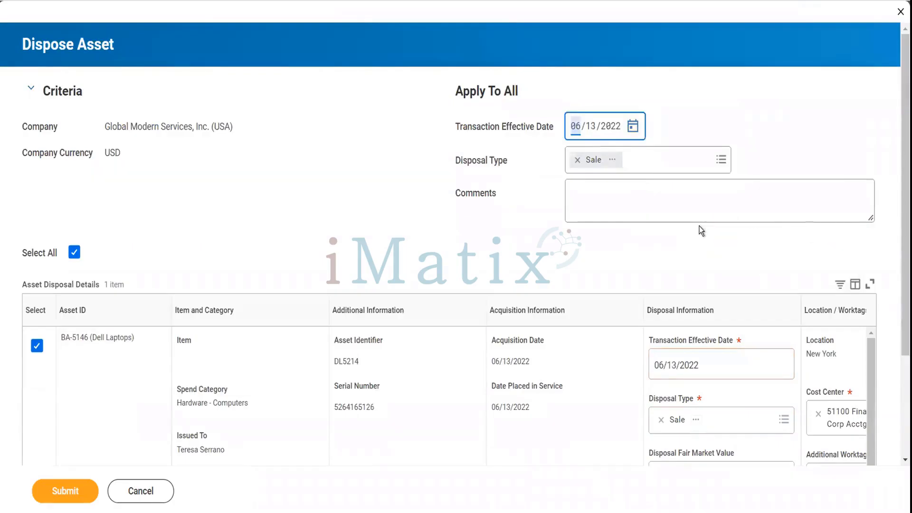
scroll(699, 226, "down", 3)
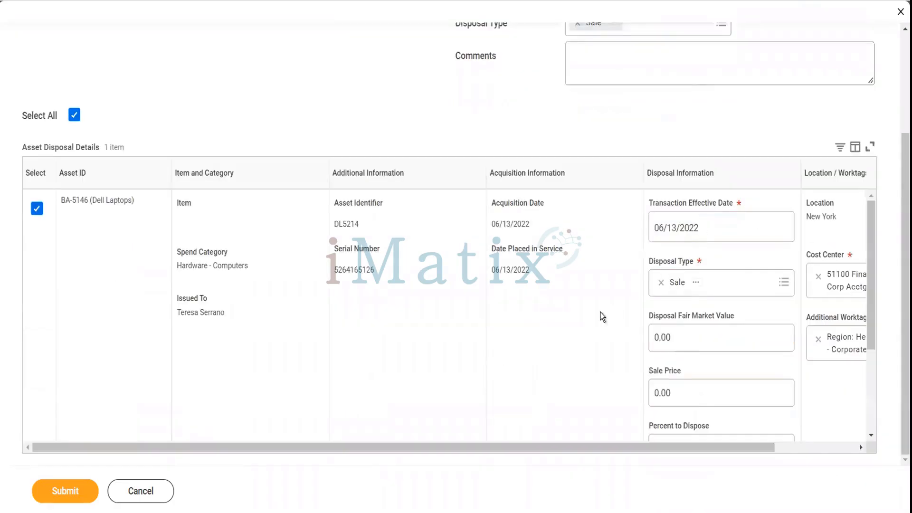
Enter 1000 as fair market value and 2000 as sale price, then submit the disposal.
left_click(683, 340)
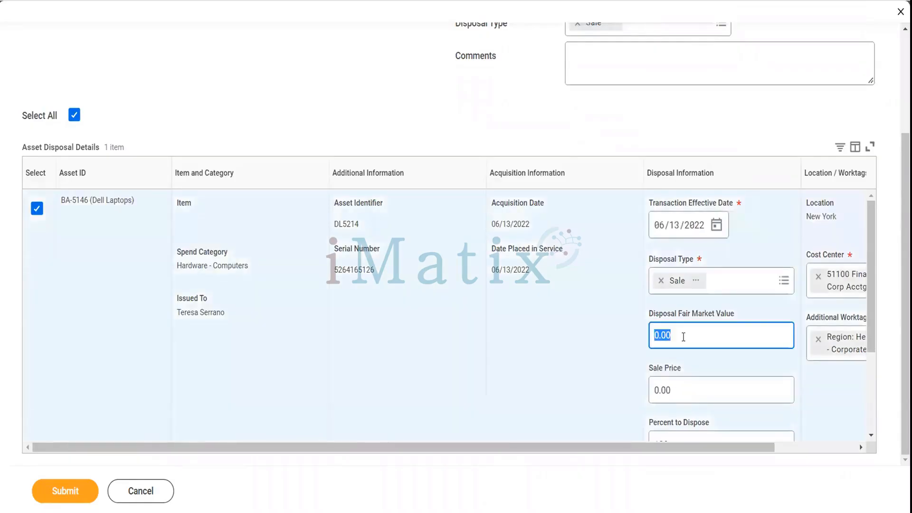
type("1000")
key("Tab")
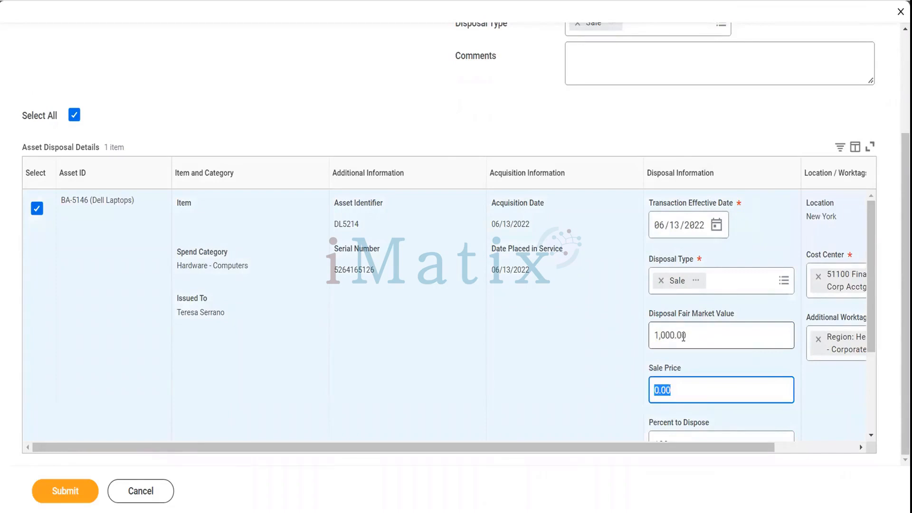
type("2000")
key("Tab")
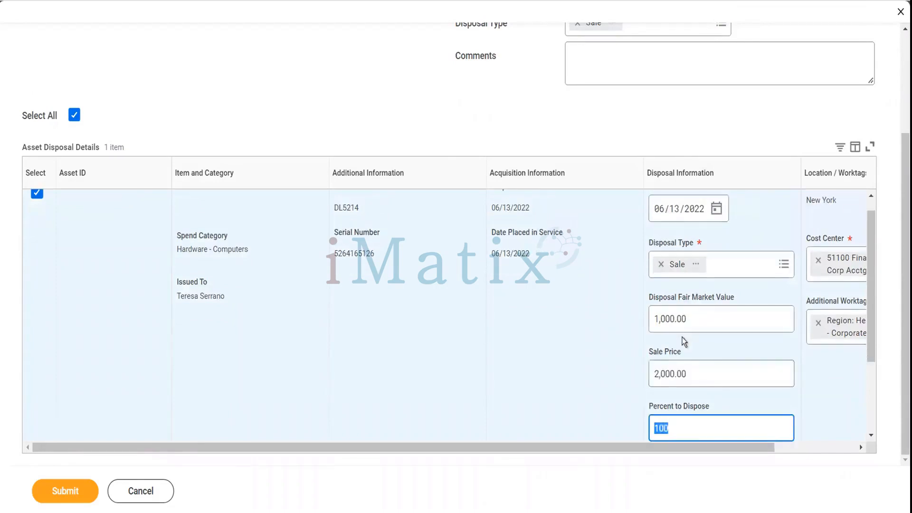
scroll(682, 337, "down", 1)
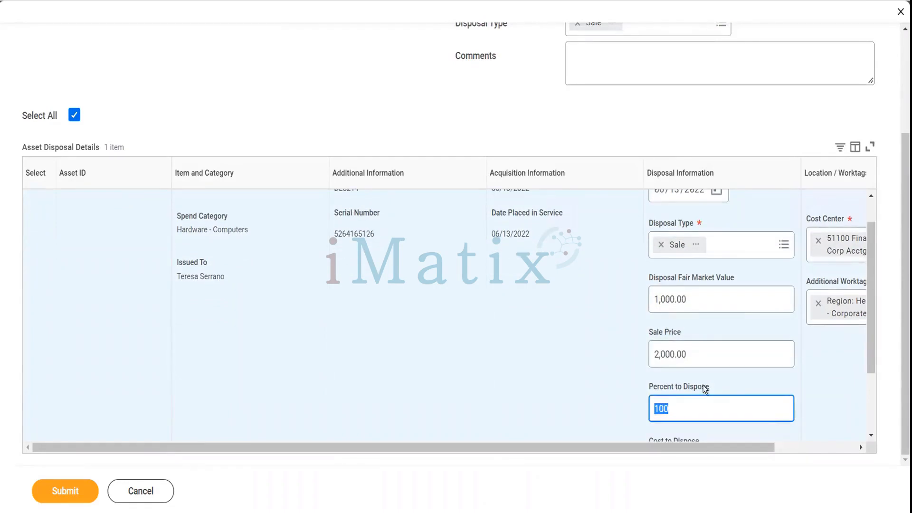
scroll(735, 387, "down", 2)
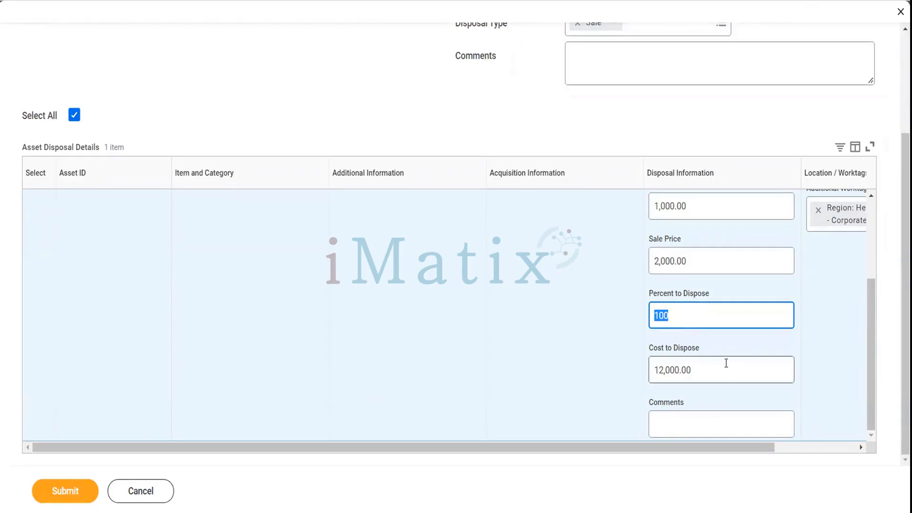
scroll(726, 362, "right", 2)
scroll(725, 364, "up", 3)
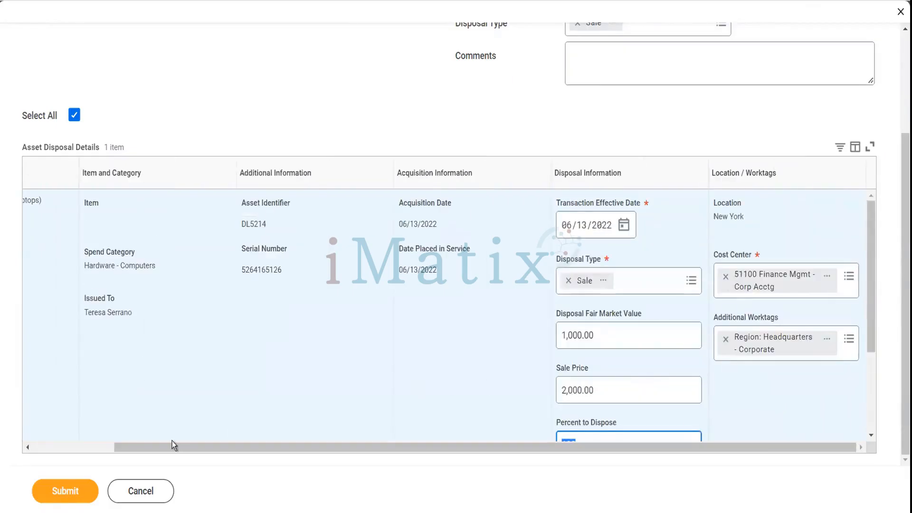
left_click(58, 495)
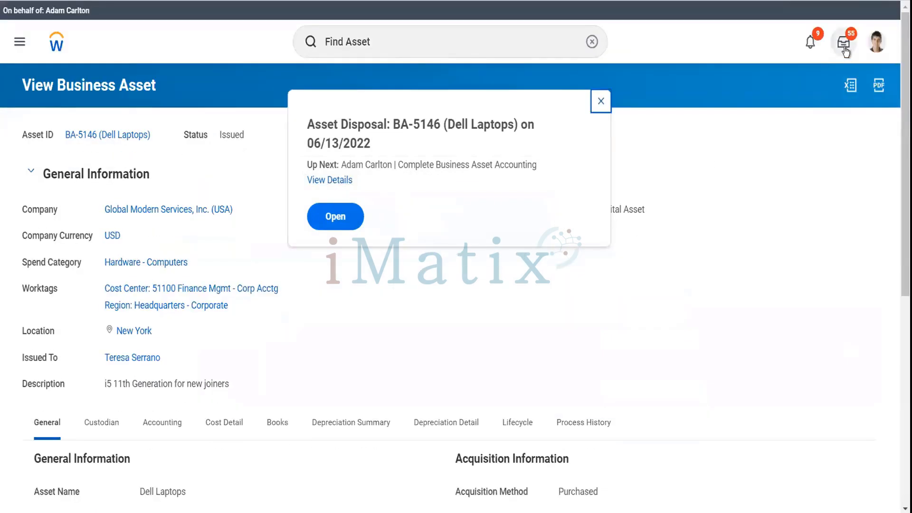
Submit the Complete Asset Disposal Accounting Information task from the Inbox.
left_click(844, 50)
left_click(845, 51)
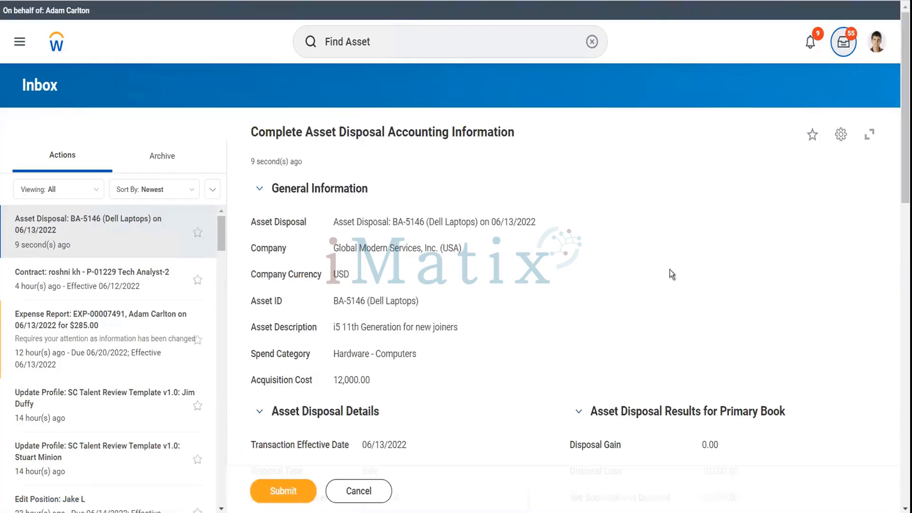
left_click(296, 489)
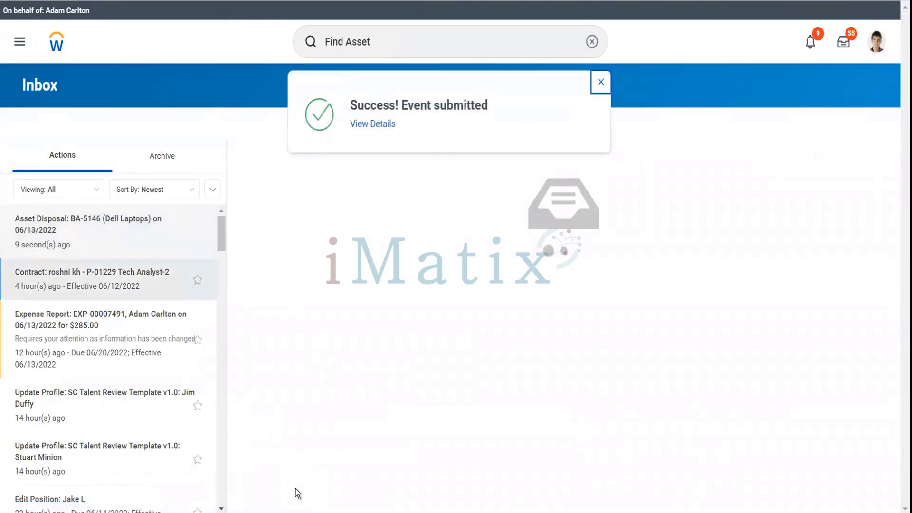
View the submitted event's details and follow the link to BA-5146 (Dell Laptops).
left_click(382, 127)
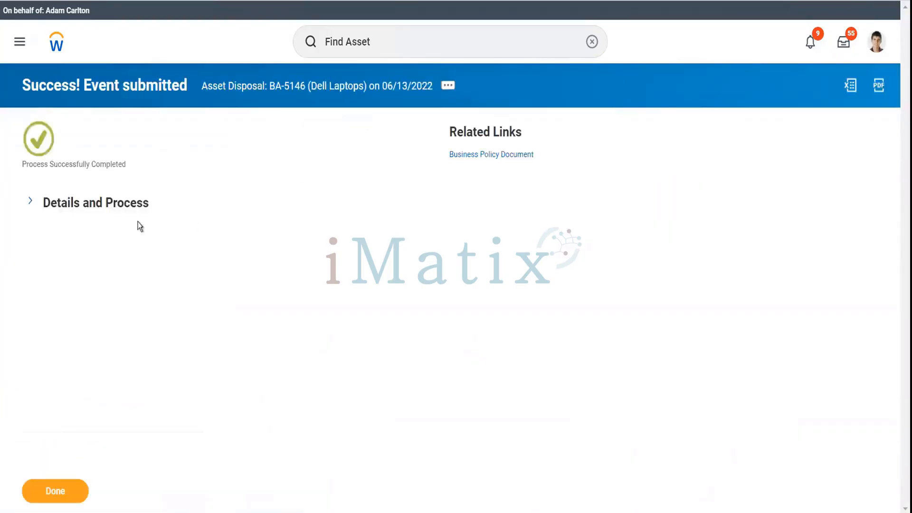
left_click(133, 202)
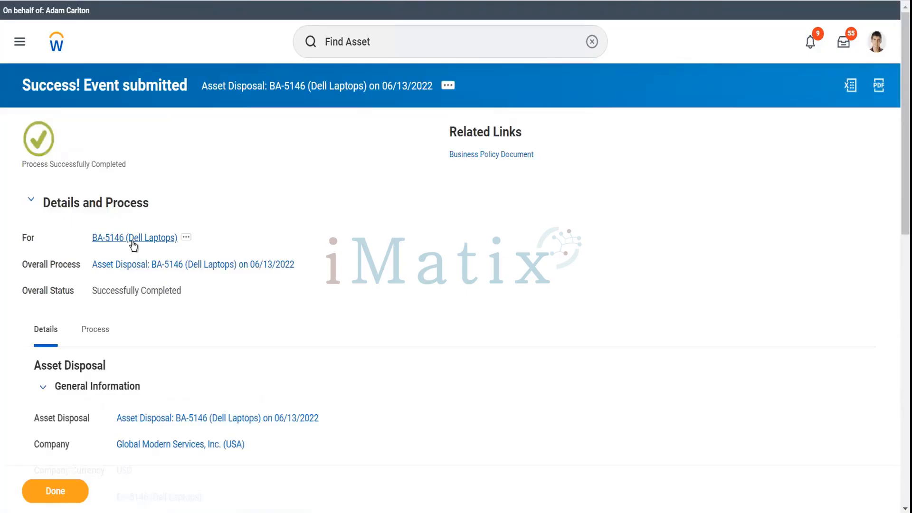
left_click(132, 239)
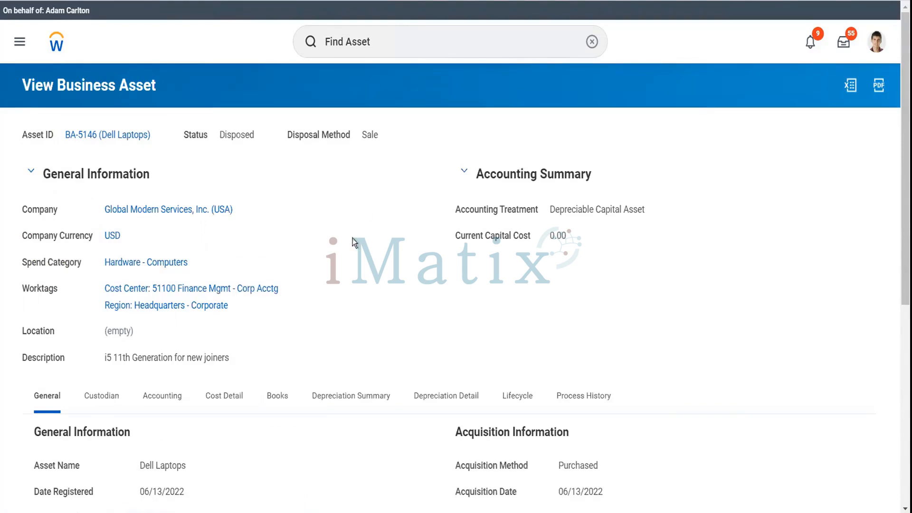
Review BA-5146's Lifecycle, Depreciation Detail and Depreciation Summary tabs.
scroll(354, 242, "down", 3)
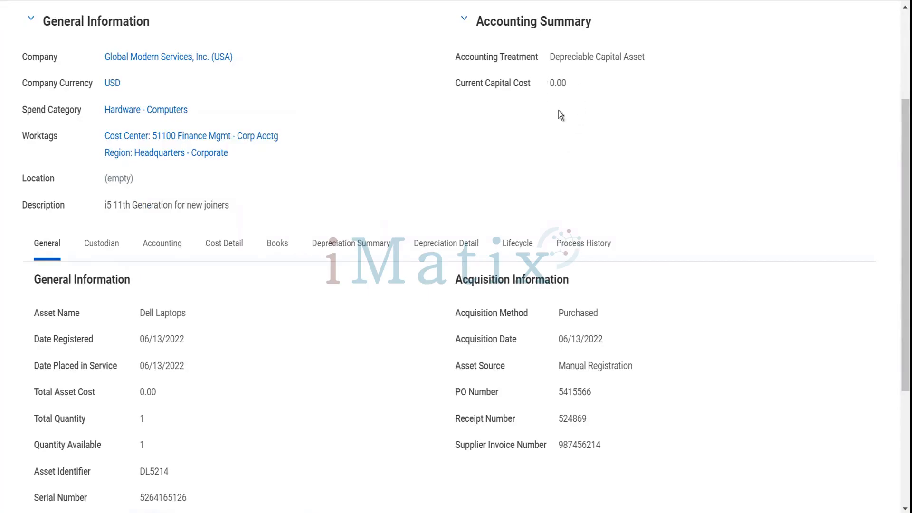
scroll(293, 370, "down", 3)
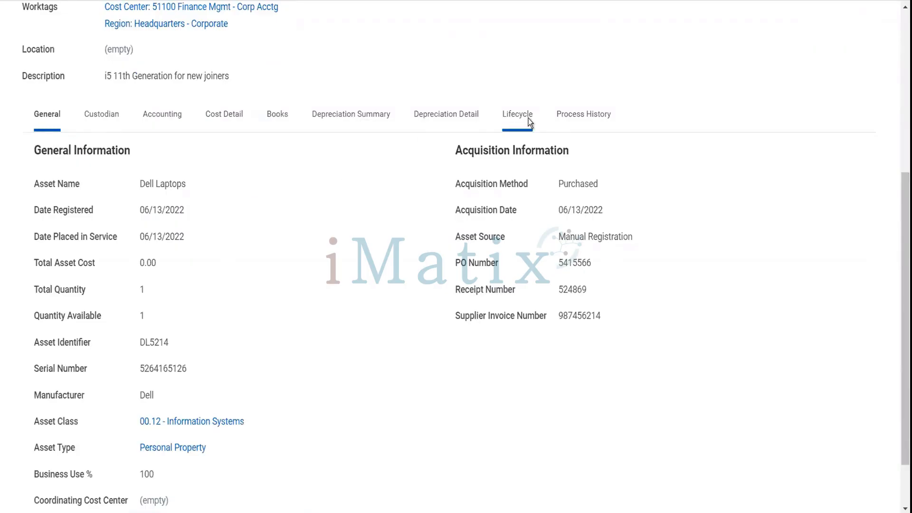
left_click(529, 119)
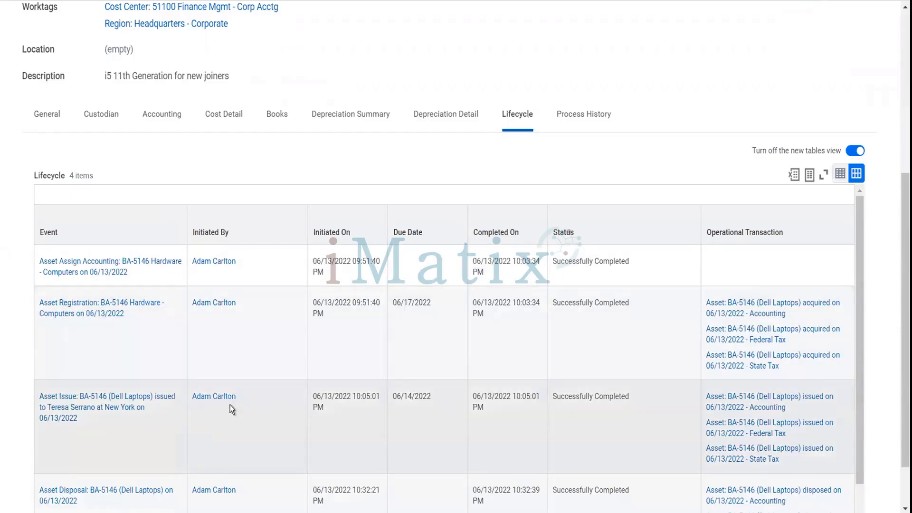
scroll(230, 405, "down", 1)
scroll(230, 405, "down", 1)
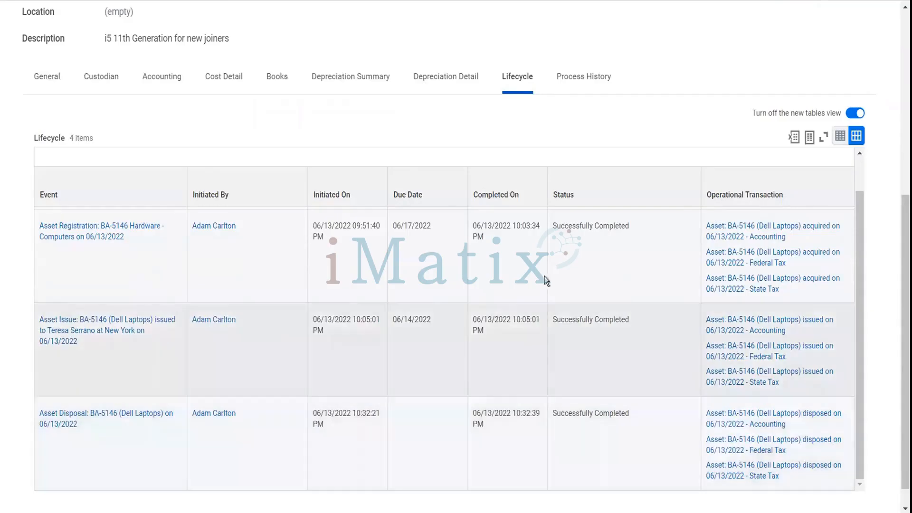
scroll(543, 264, "up", 1)
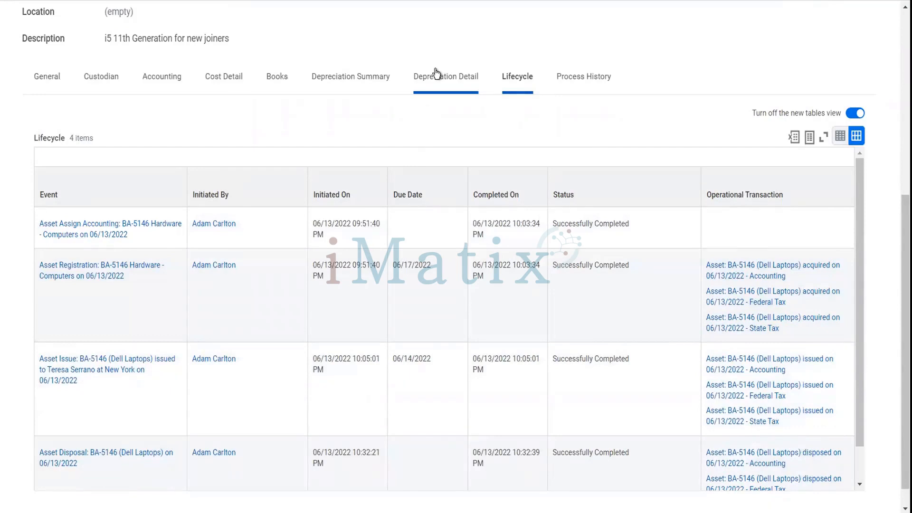
left_click(436, 74)
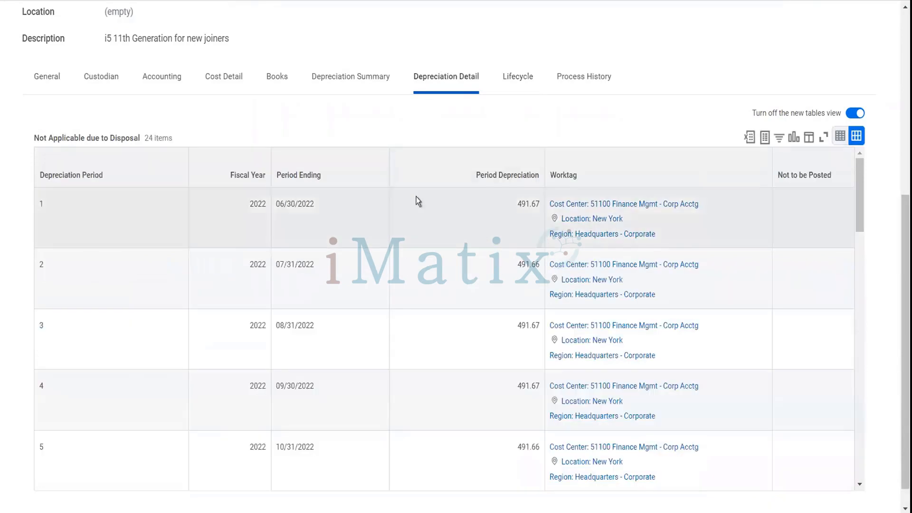
scroll(435, 315, "down", 6)
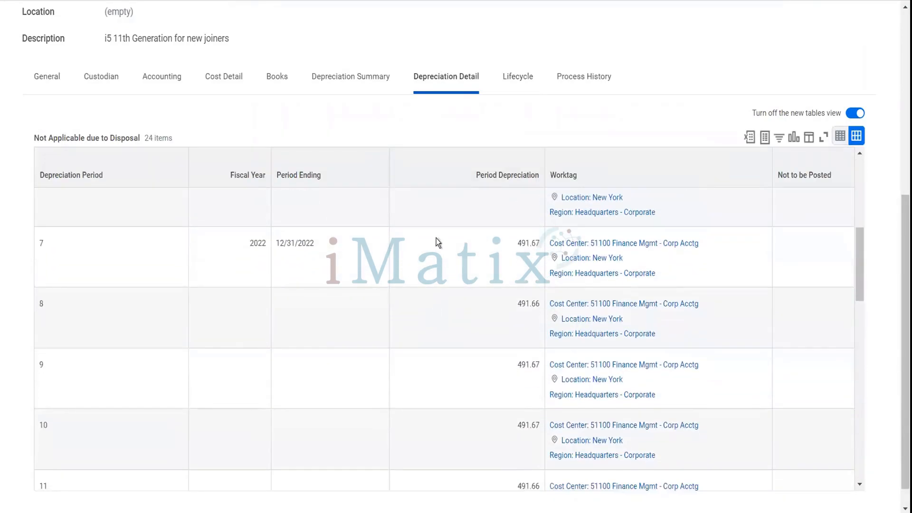
scroll(418, 200, "down", 1)
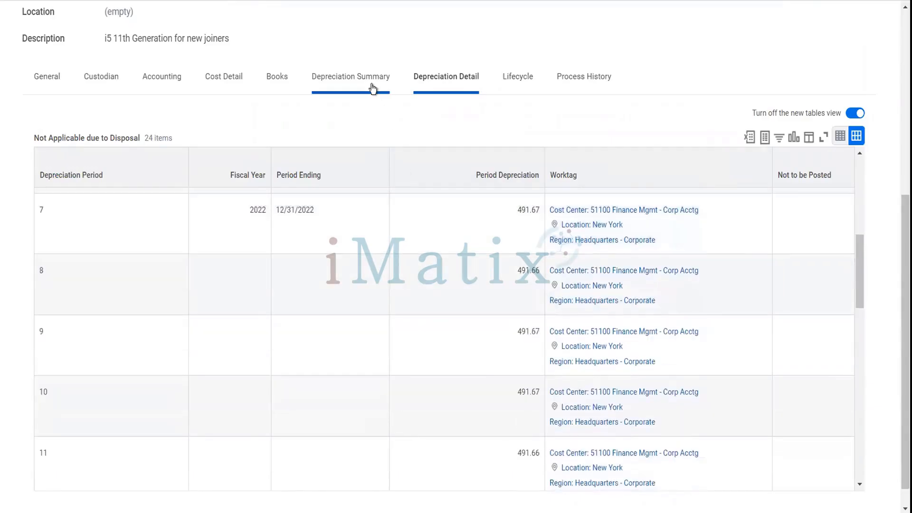
left_click(373, 88)
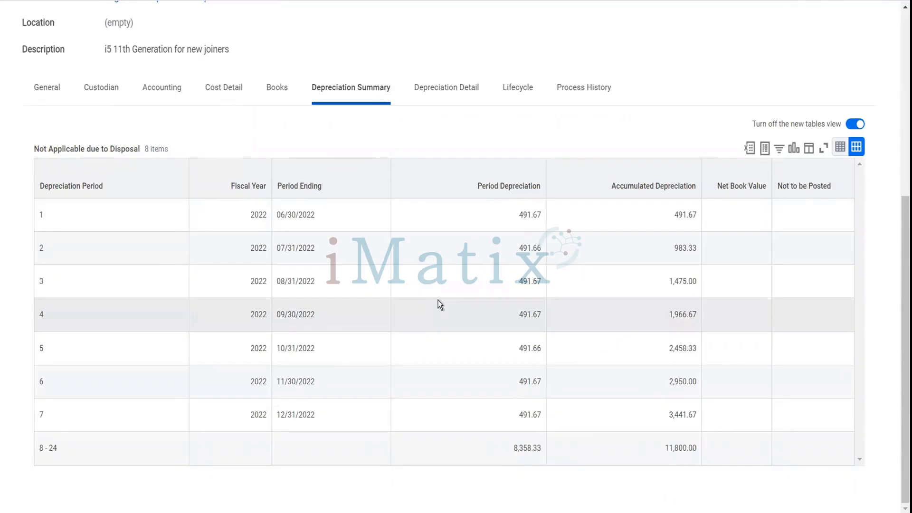
scroll(440, 304, "up", 5)
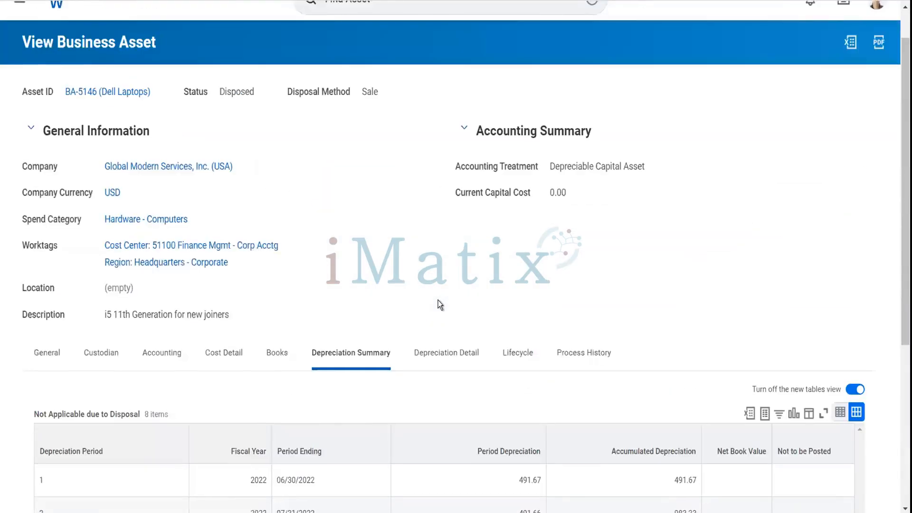
scroll(440, 304, "up", 1)
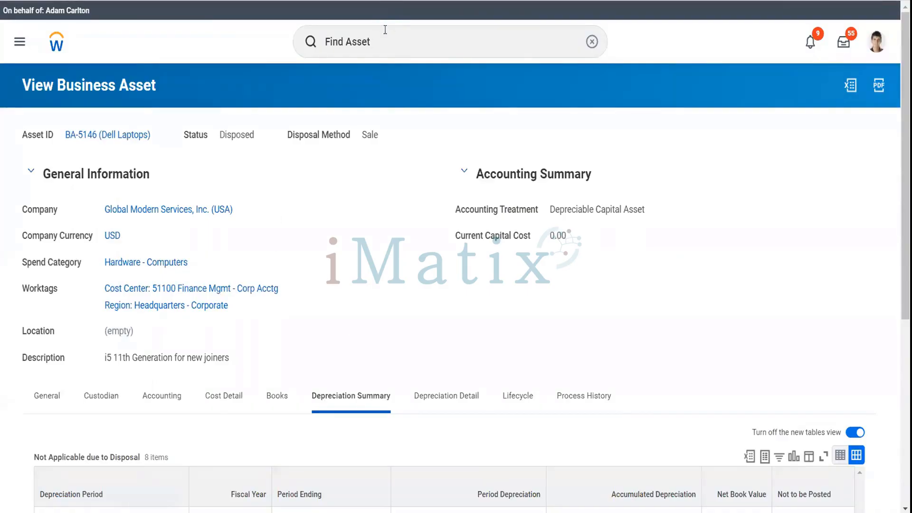
left_click(384, 38)
left_click_drag(385, 39, 315, 47)
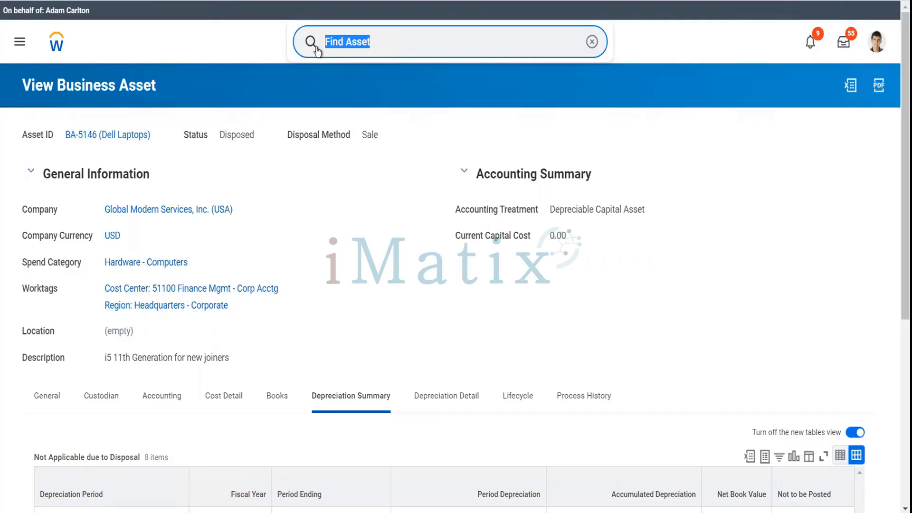
Search 'BP: Supp Inv' and open Supplier Invoice Event (Default Definition) from the full results.
type("BP")
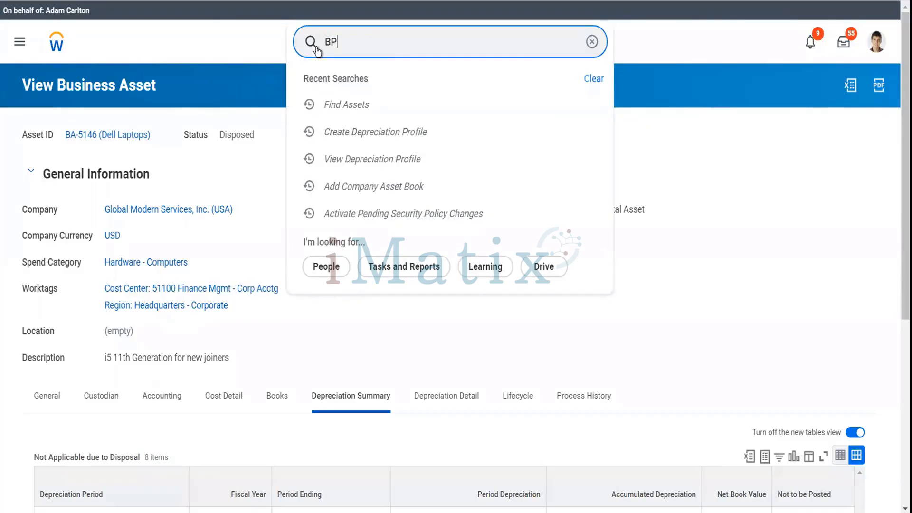
type(": Supp In")
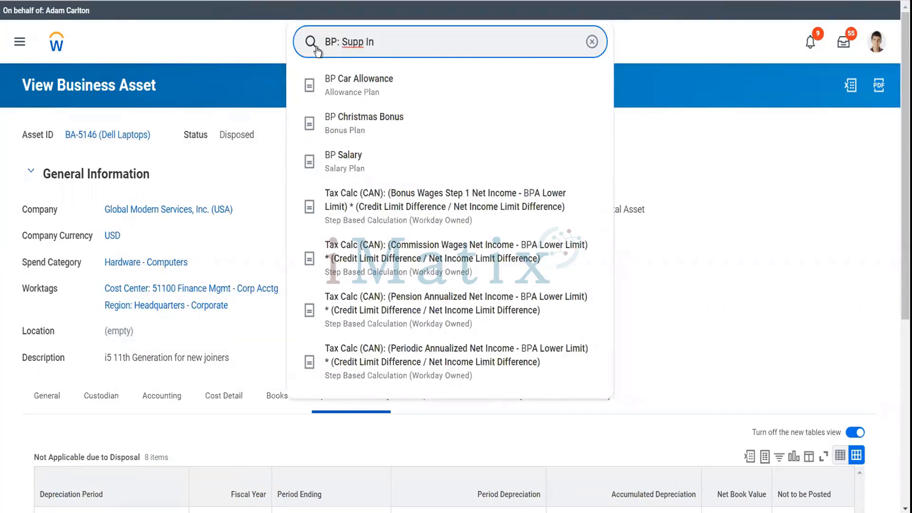
type("v")
key("Return")
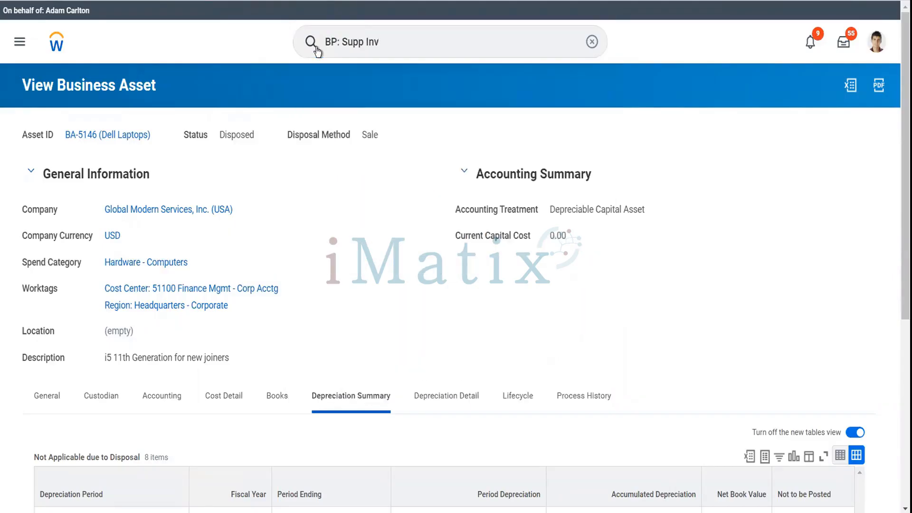
left_click(316, 47)
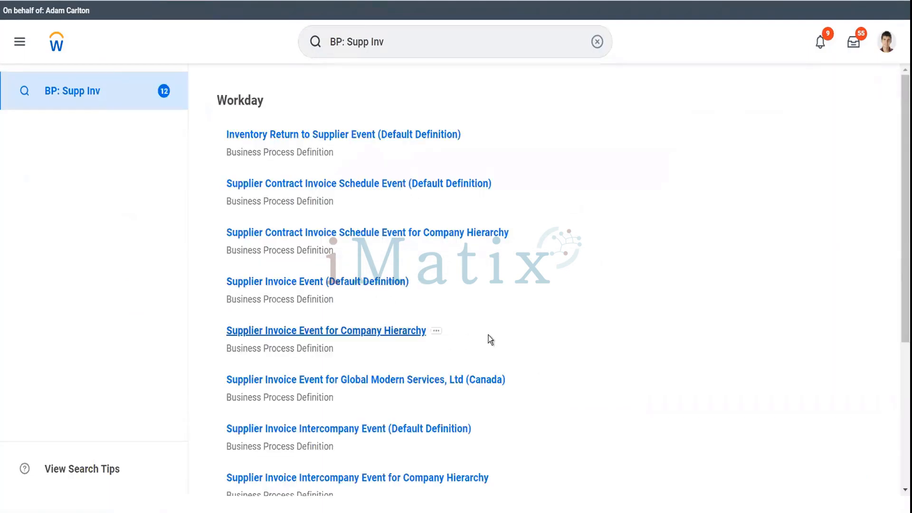
scroll(491, 336, "down", 5)
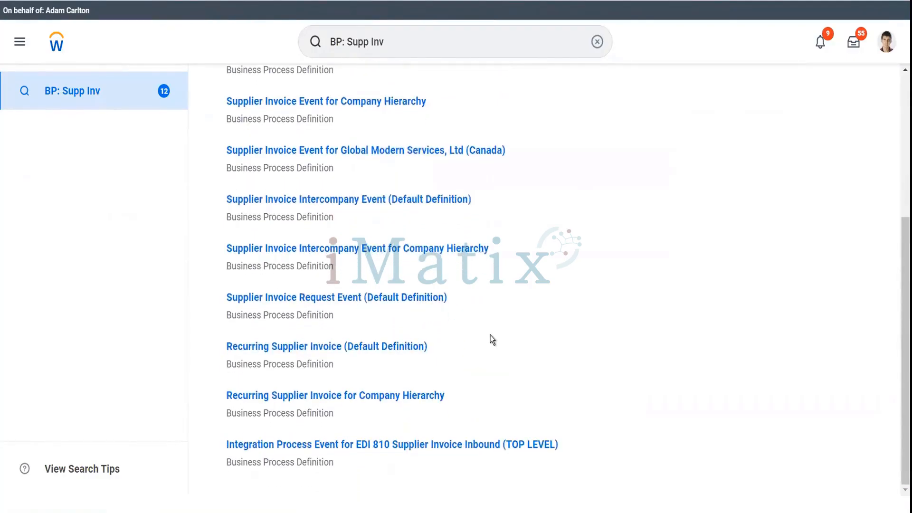
scroll(491, 336, "up", 5)
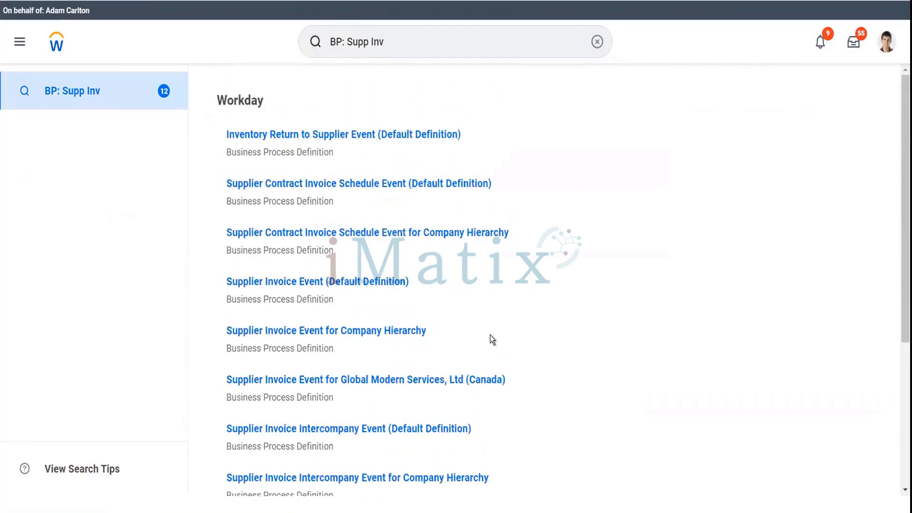
left_click(377, 284)
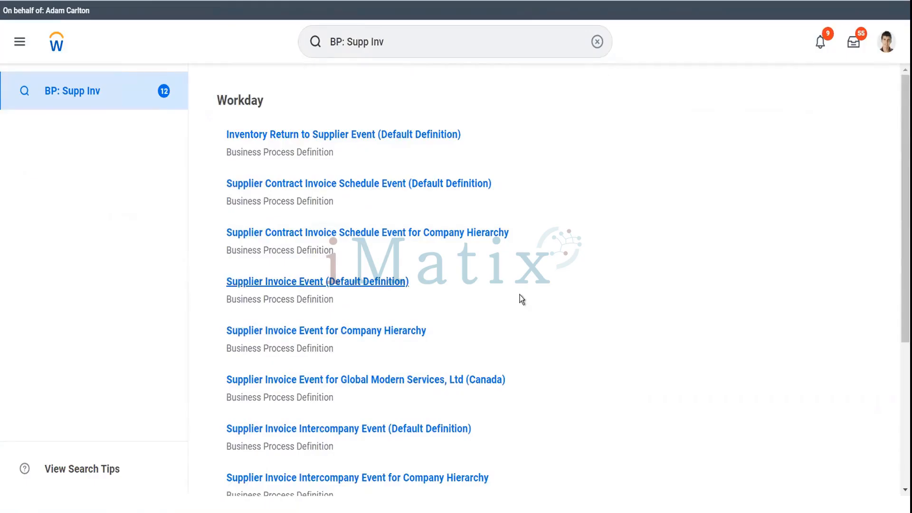
Scroll through the supplier invoice business process steps table to review it.
scroll(521, 298, "down", 1)
scroll(521, 299, "down", 4)
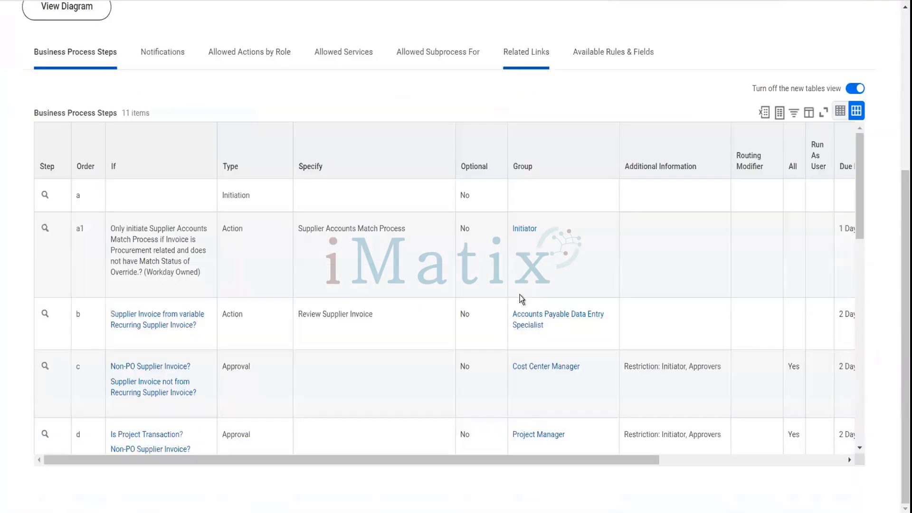
scroll(521, 299, "down", 6)
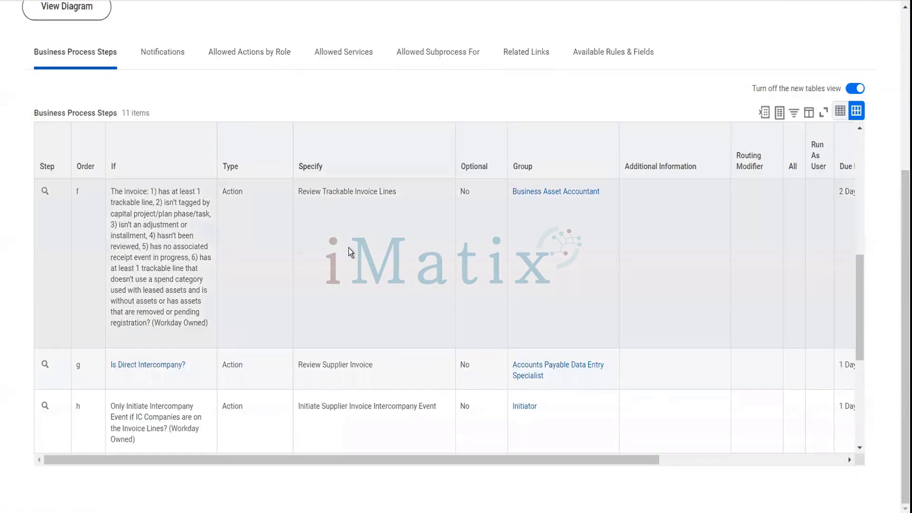
scroll(341, 249, "up", 3)
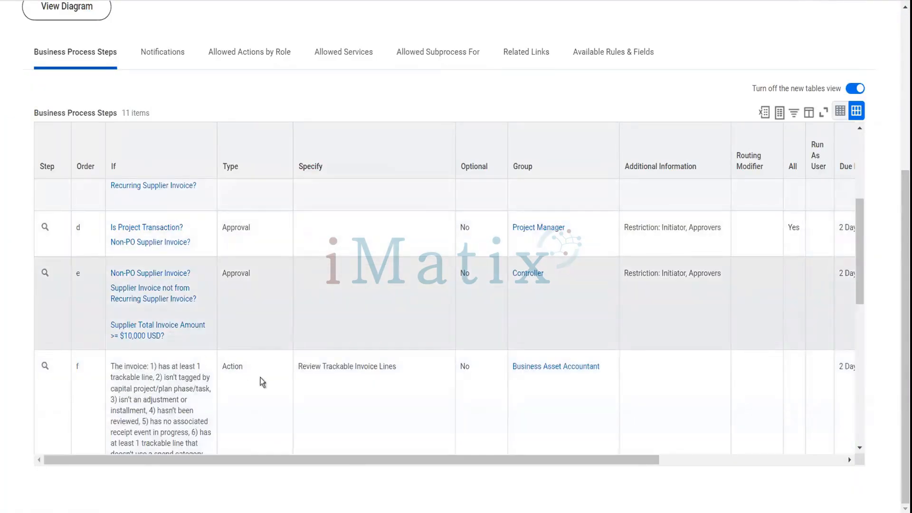
scroll(267, 386, "down", 1)
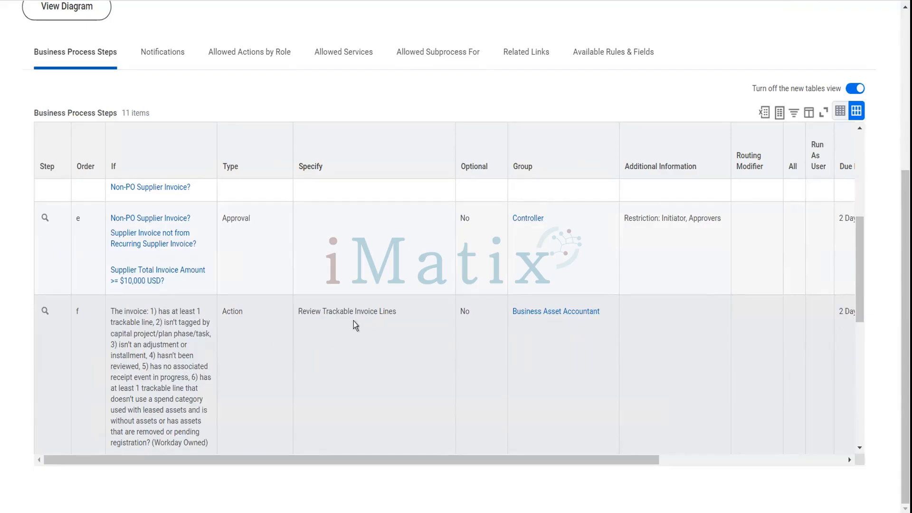
mouse_move(536, 322)
scroll(537, 323, "down", 4)
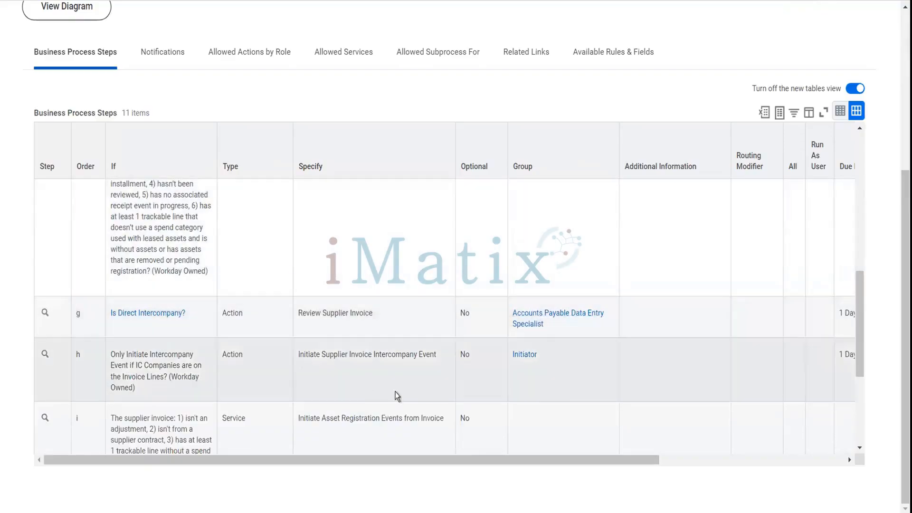
scroll(398, 396, "down", 3)
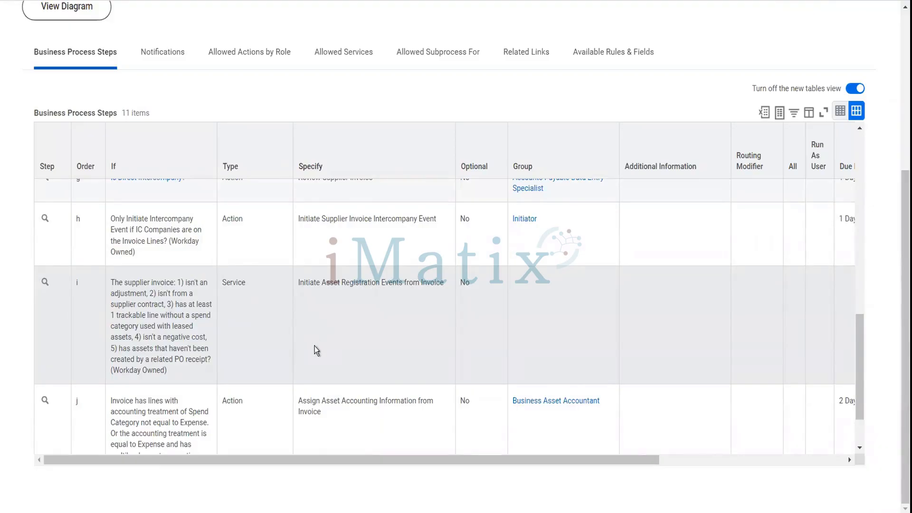
scroll(314, 346, "down", 2)
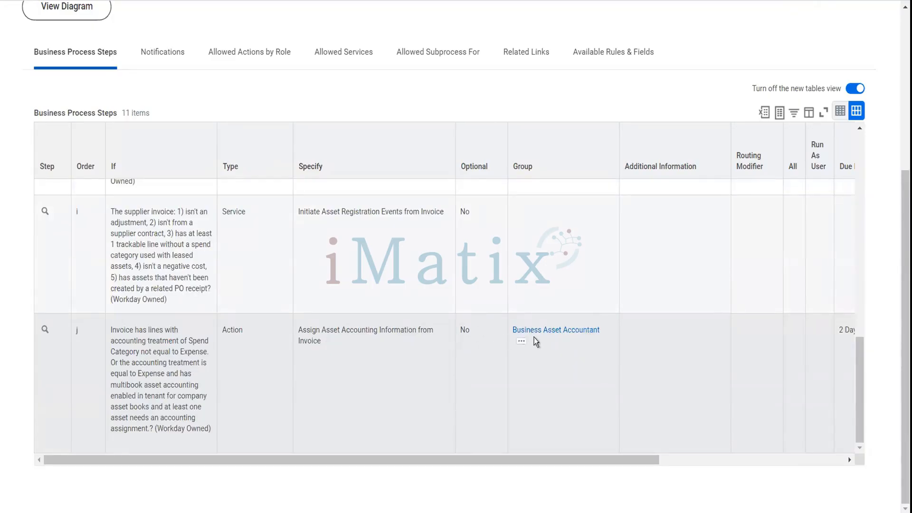
scroll(534, 337, "up", 10)
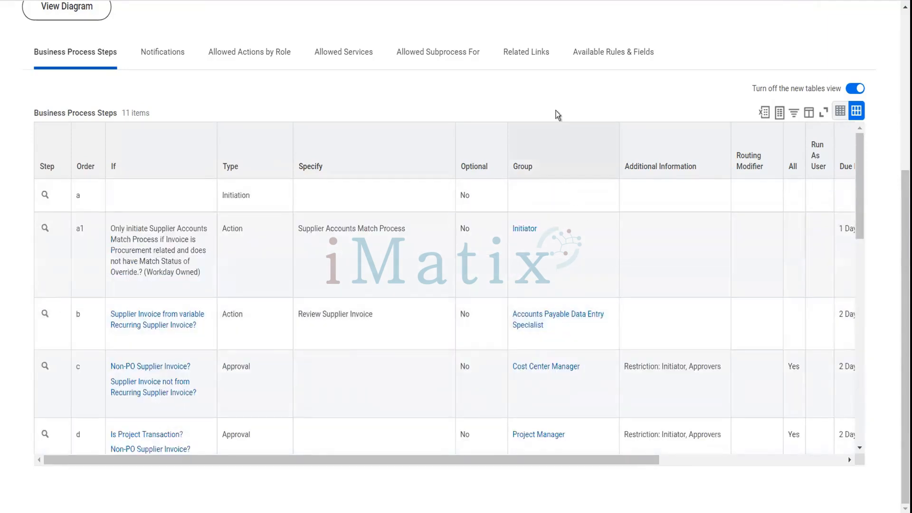
scroll(556, 111, "up", 5)
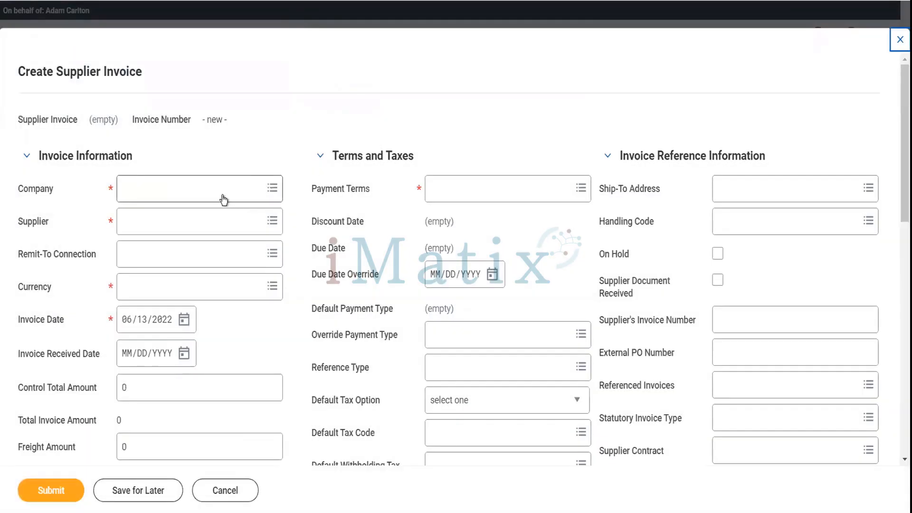
Set the invoice company to Global Modern Services and the supplier to Adani ports.
left_click(224, 195)
type("gms usa")
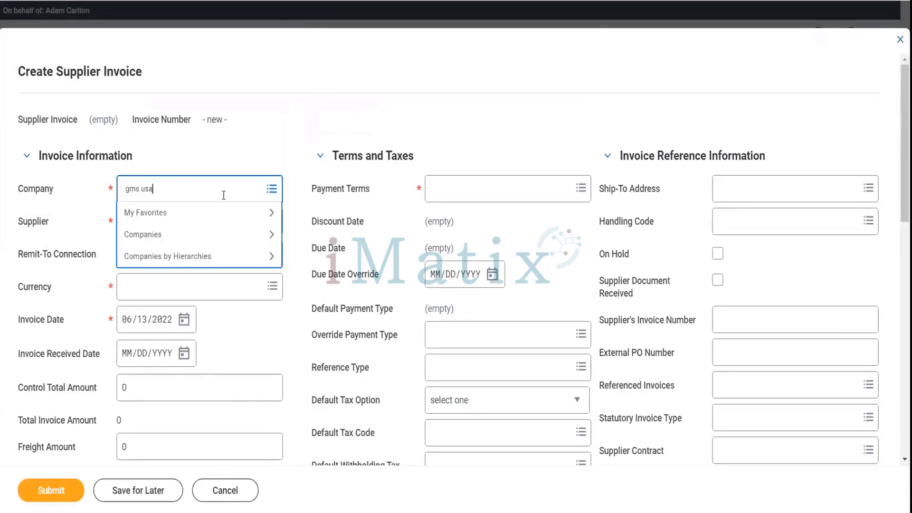
key("Return")
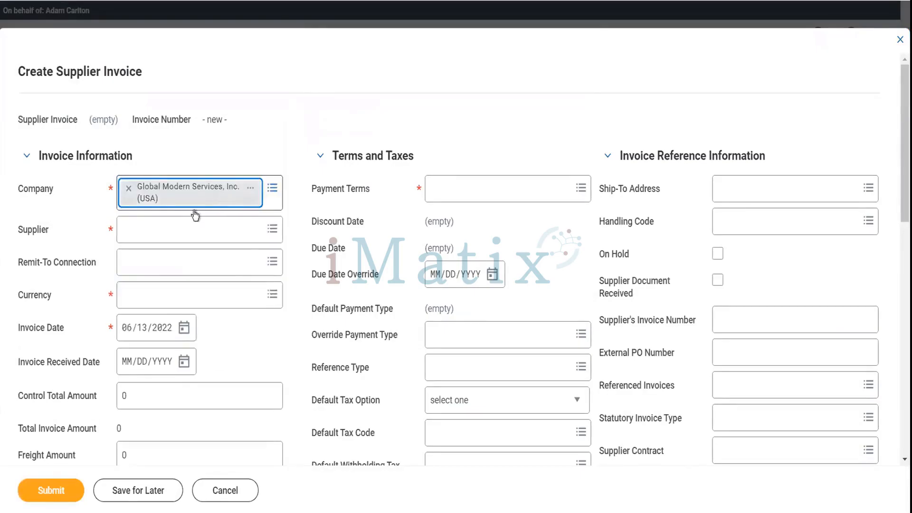
left_click(185, 234)
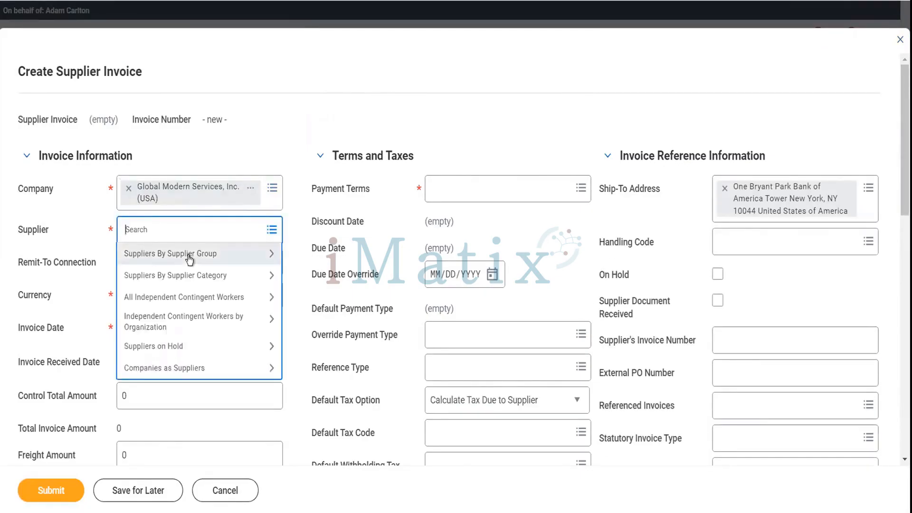
left_click(189, 255)
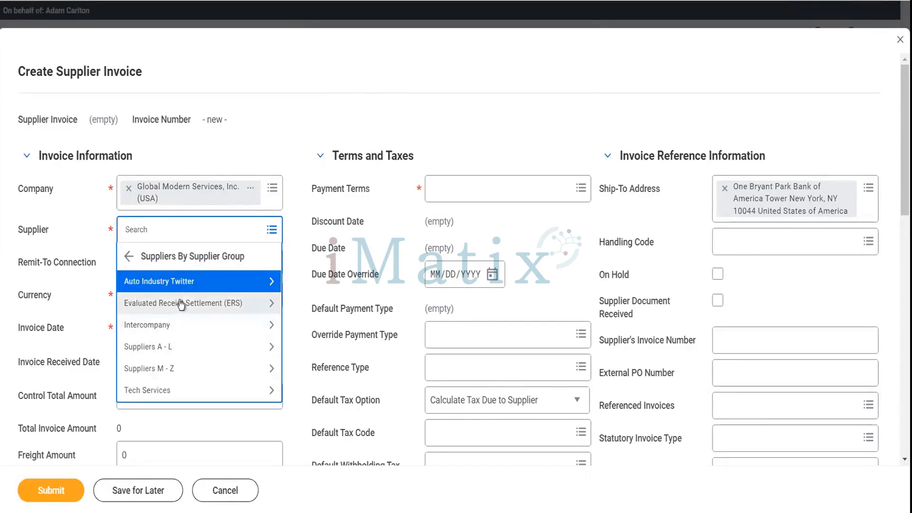
left_click(179, 284)
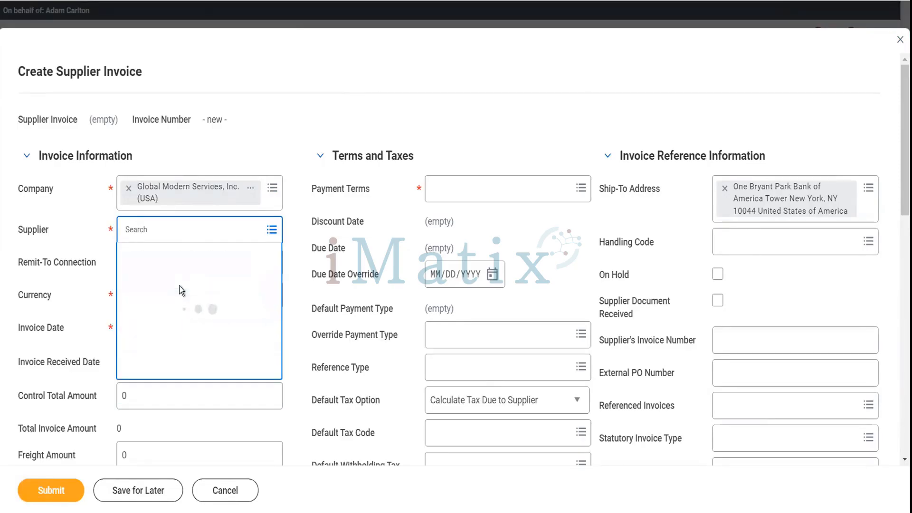
left_click(181, 285)
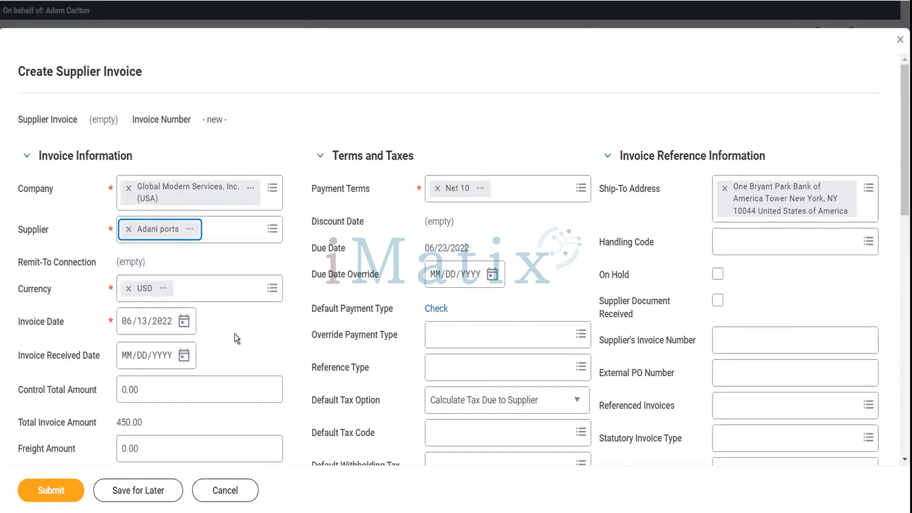
Set received date 06/13/2022, enter the supplier's invoice number, and mark the document received.
scroll(234, 334, "down", 2)
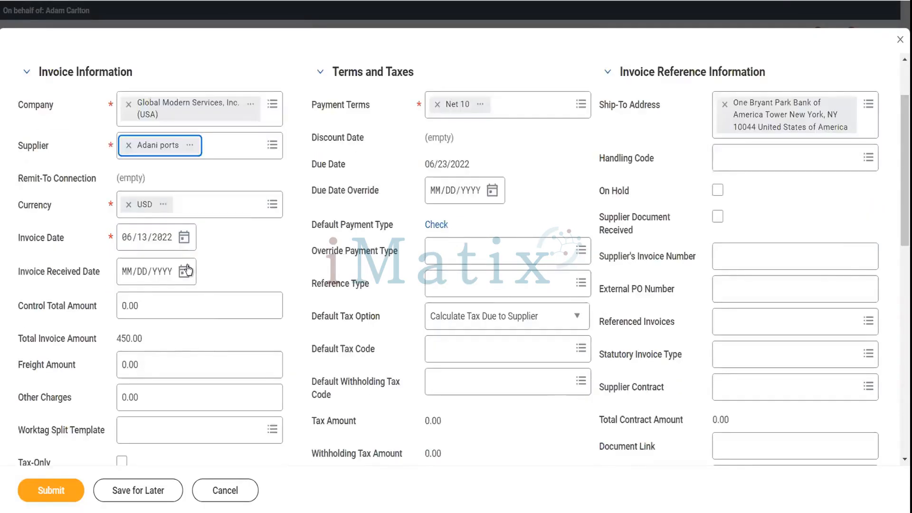
left_click(187, 271)
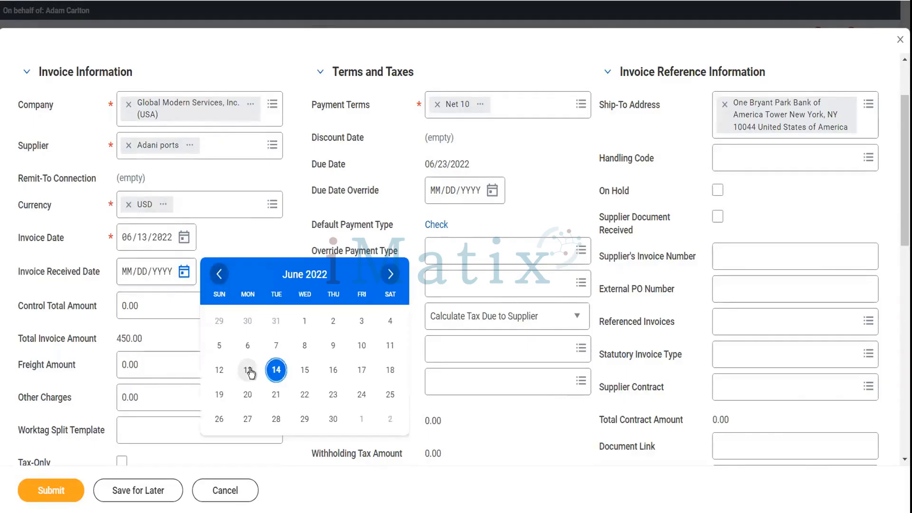
left_click(247, 370)
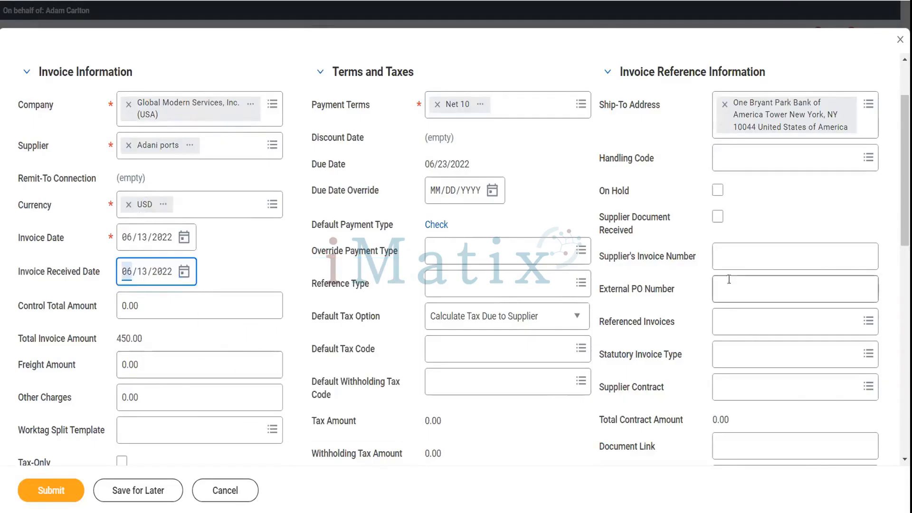
left_click(737, 259)
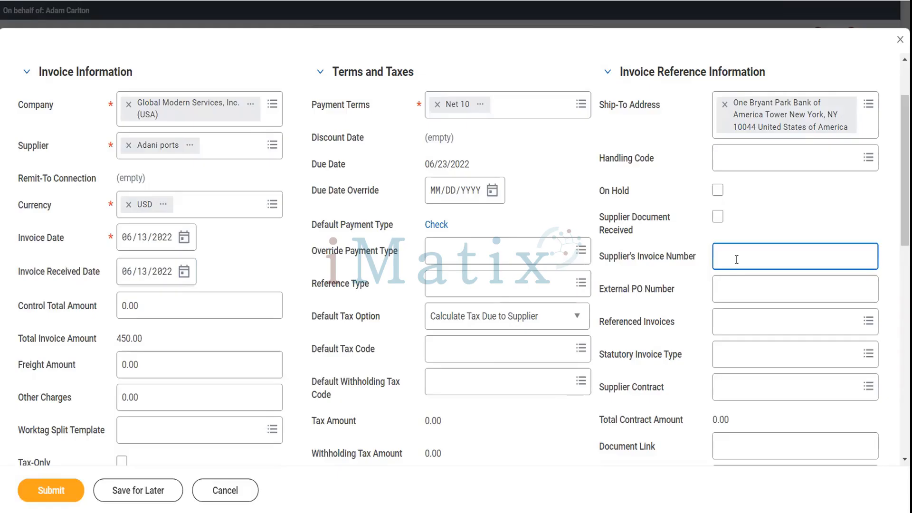
type("587458")
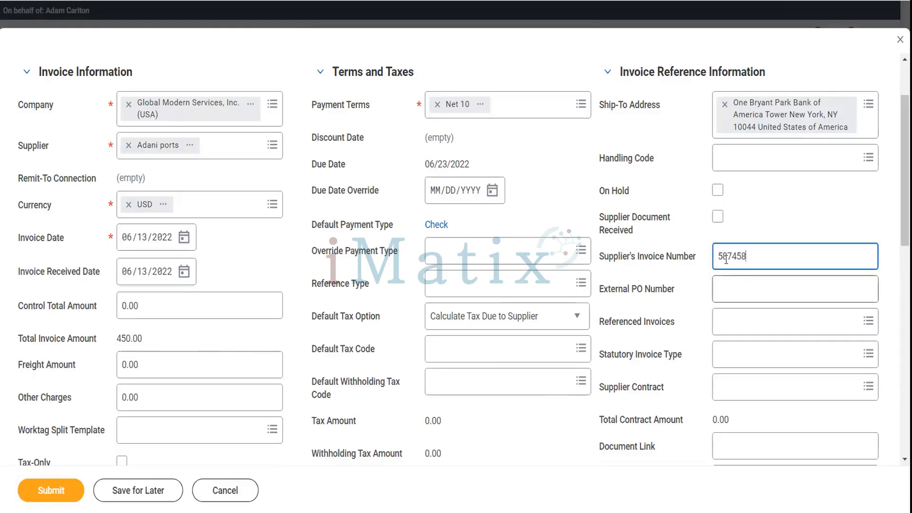
left_click(717, 216)
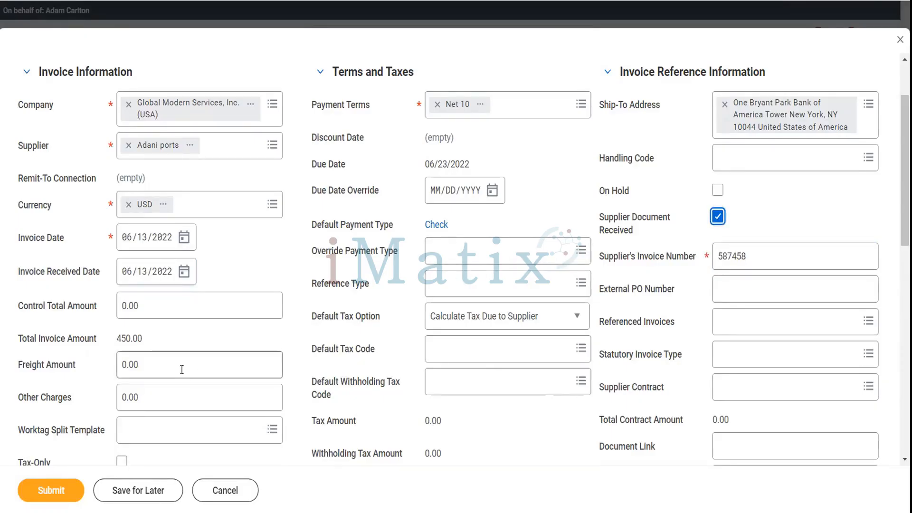
Enter a 12,000.00 control total amount.
scroll(182, 370, "down", 1)
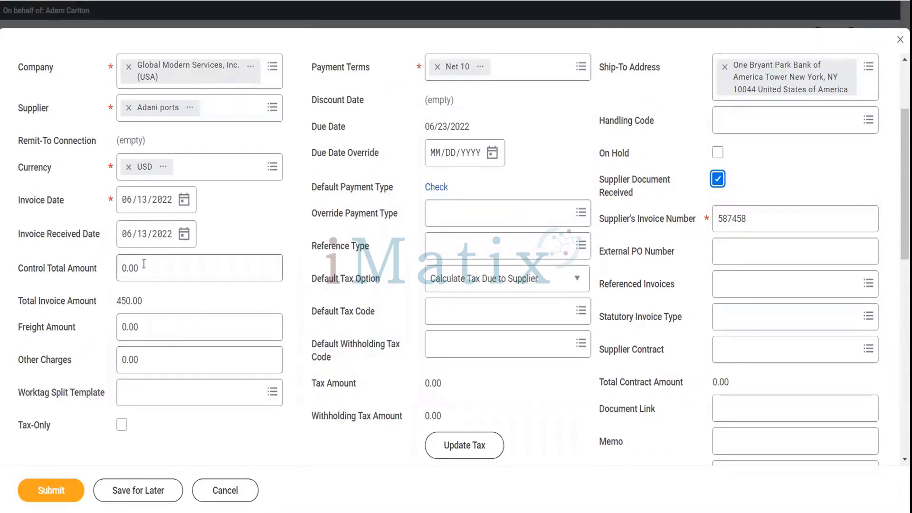
left_click(118, 267)
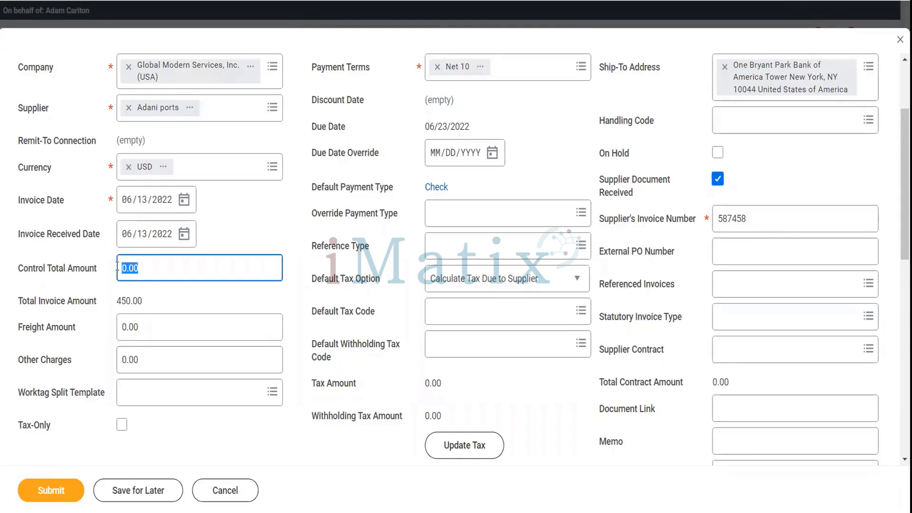
type("12000")
key("Tab")
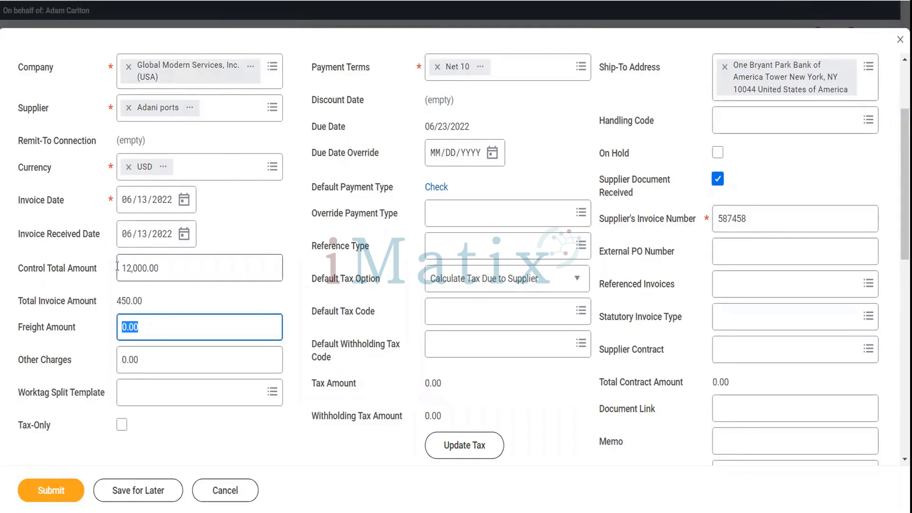
scroll(203, 348, "down", 4)
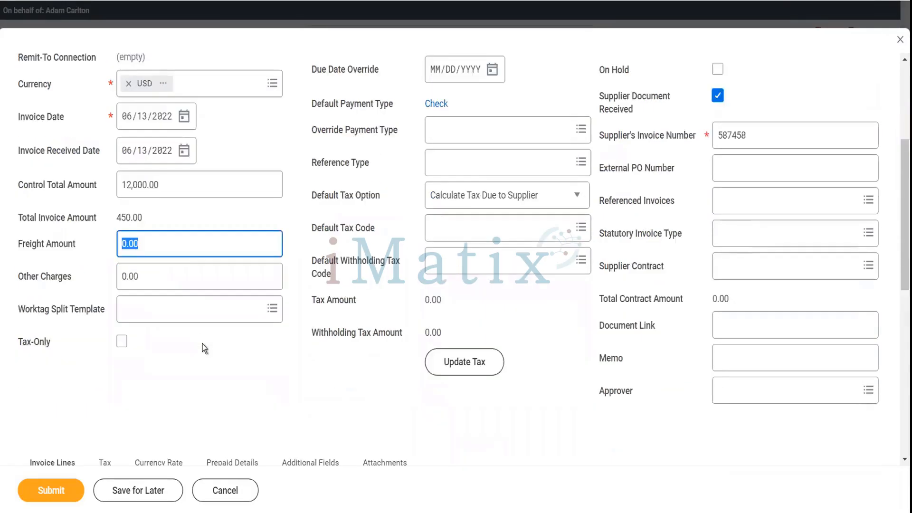
Clear the Desks item and spend category from the line, then search categories for 'dell' and 'laptop'.
scroll(320, 387, "down", 3)
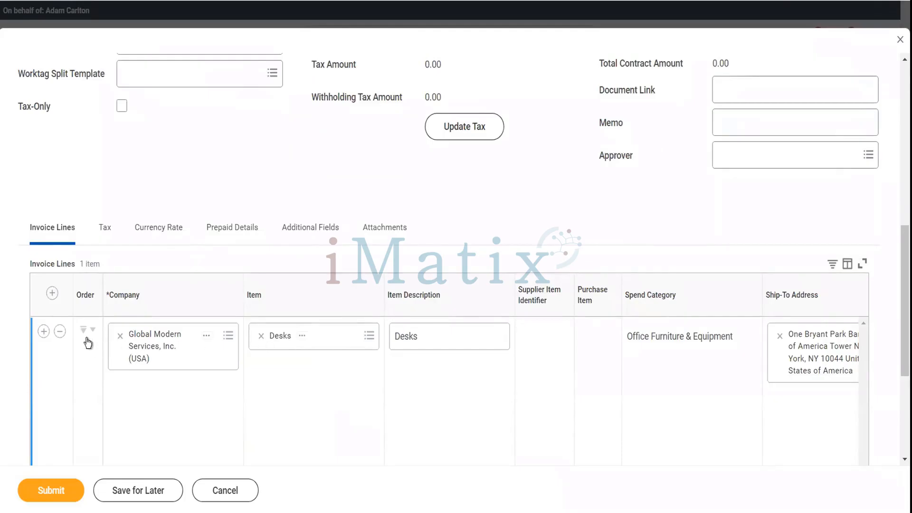
left_click(61, 337)
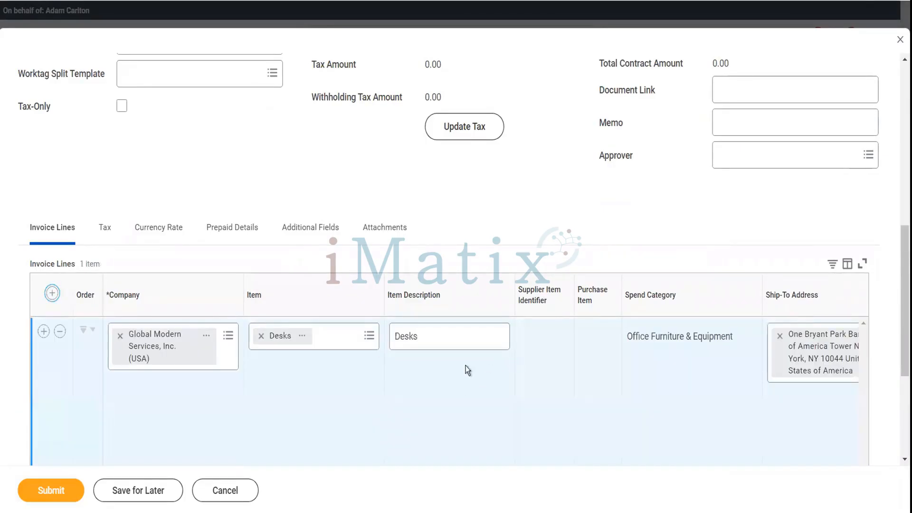
left_click(261, 335)
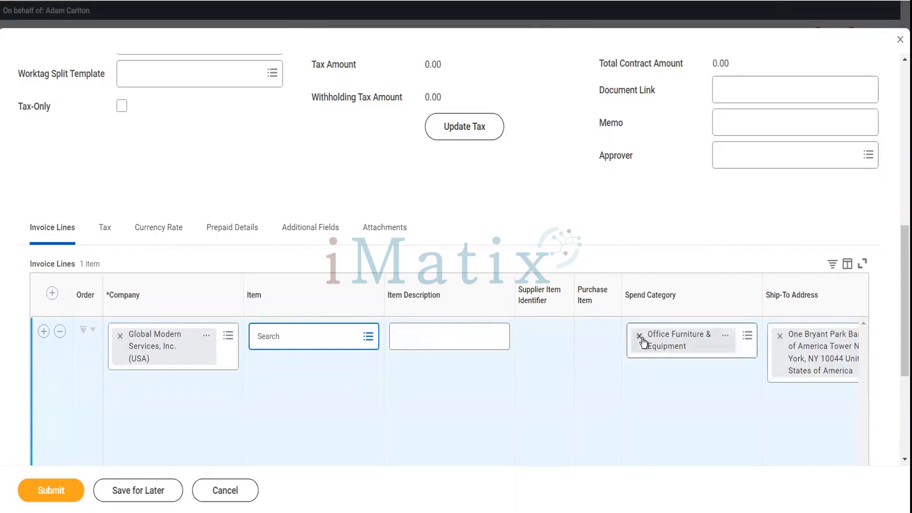
left_click(640, 338)
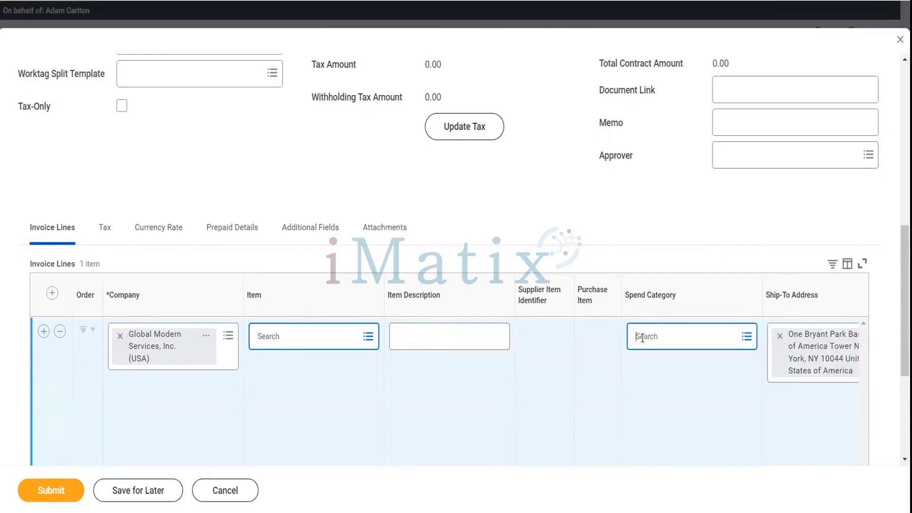
type("dell")
key("Return")
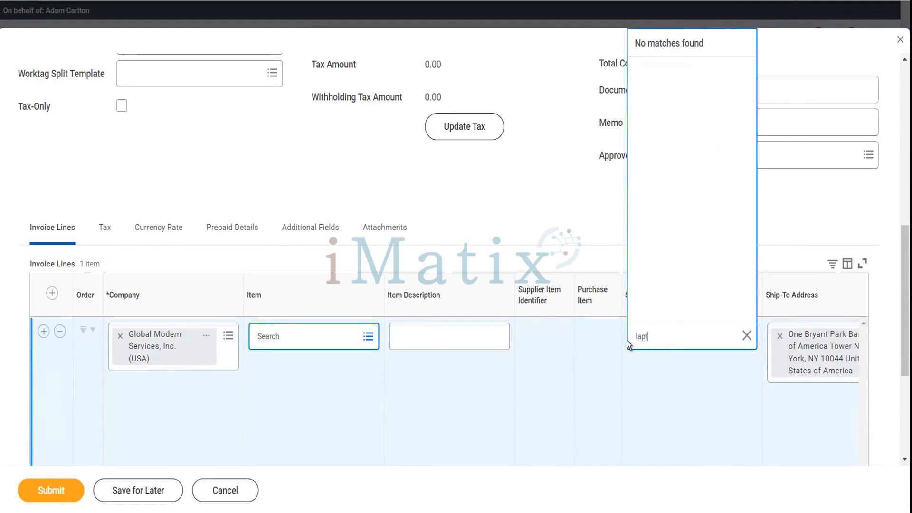
type("op")
key("Return")
Leave the spend category unset and open the Global Modern Services, Inc. (USA) company record in a new tab.
left_click(743, 341)
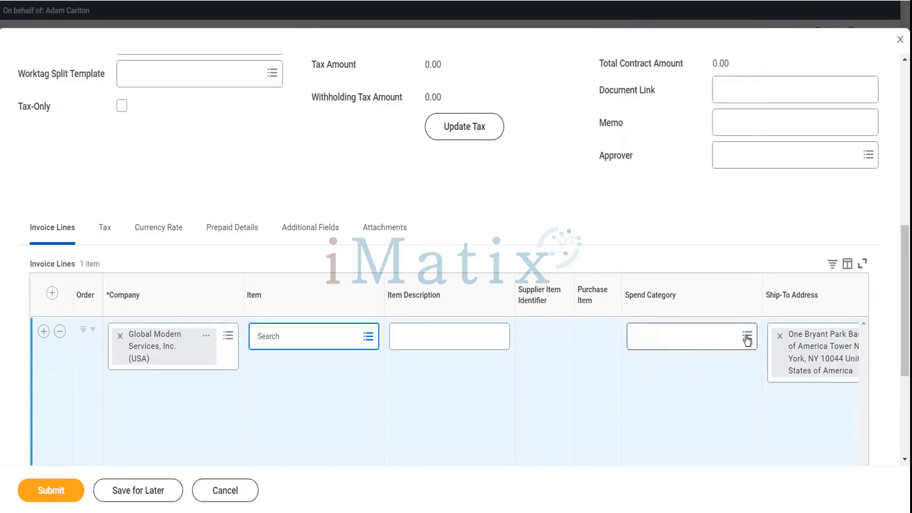
left_click(746, 339)
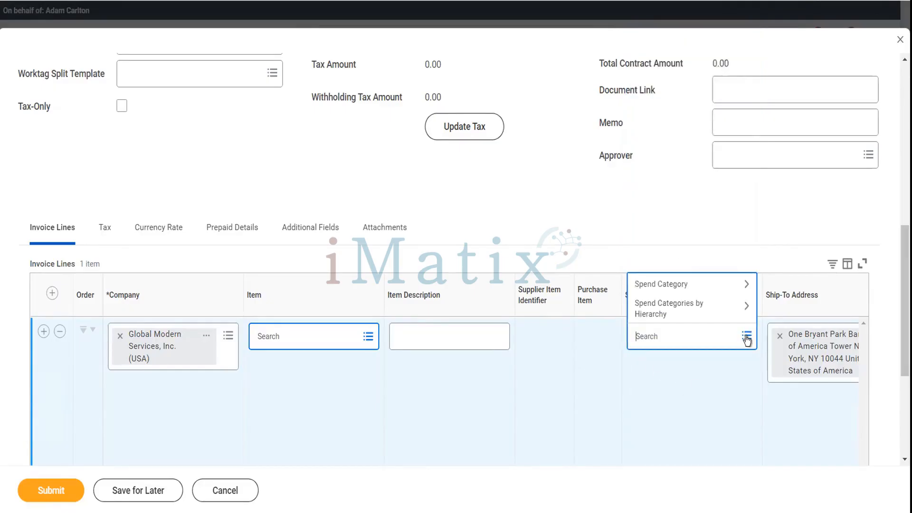
left_click(656, 284)
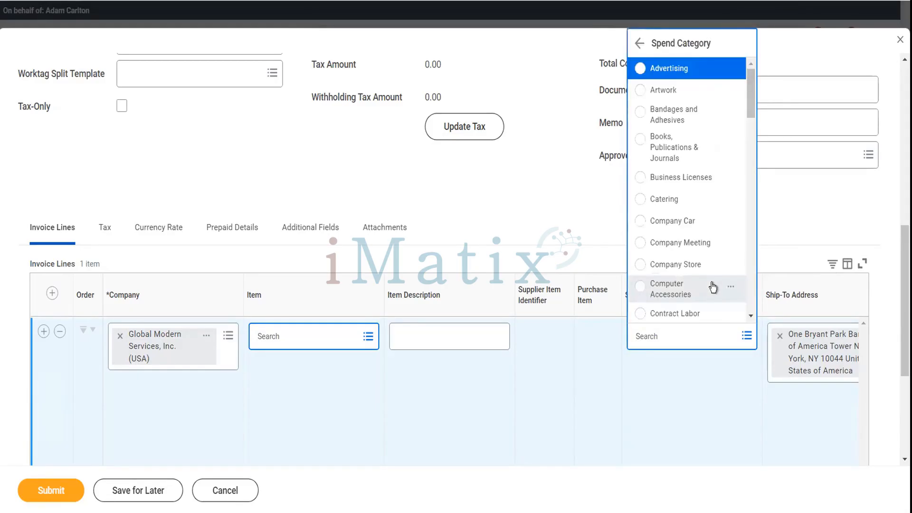
scroll(712, 287, "down", 2)
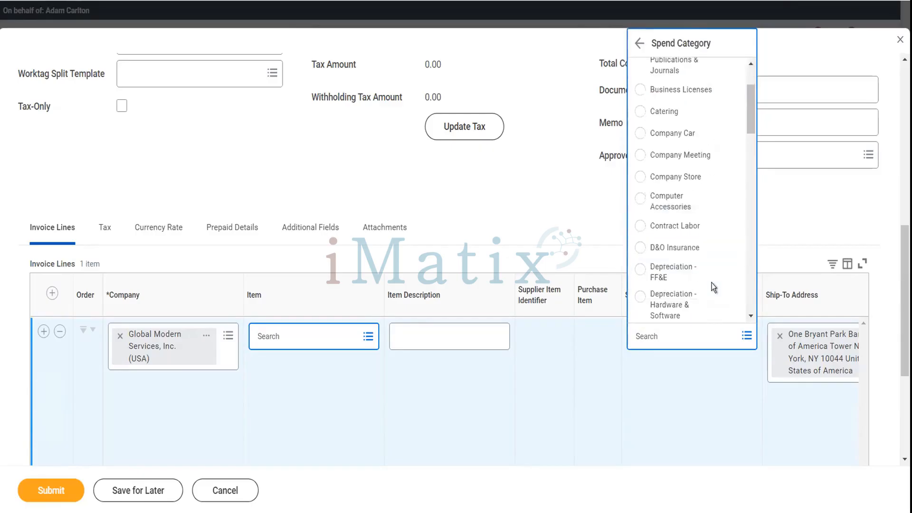
scroll(711, 283, "down", 4)
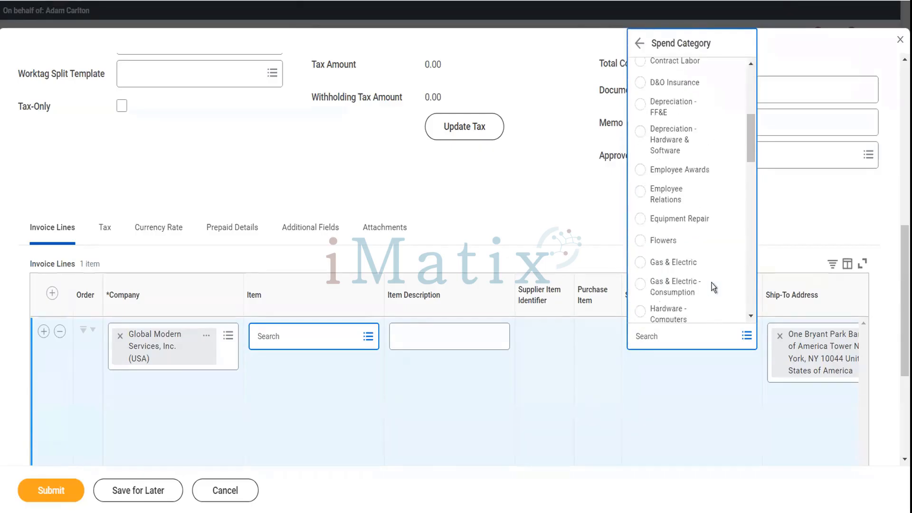
scroll(712, 283, "down", 3)
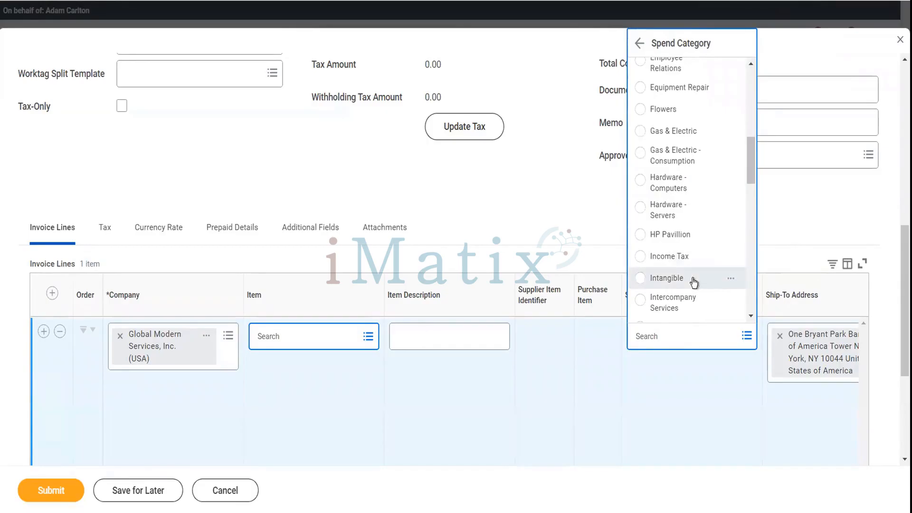
scroll(693, 282, "down", 8)
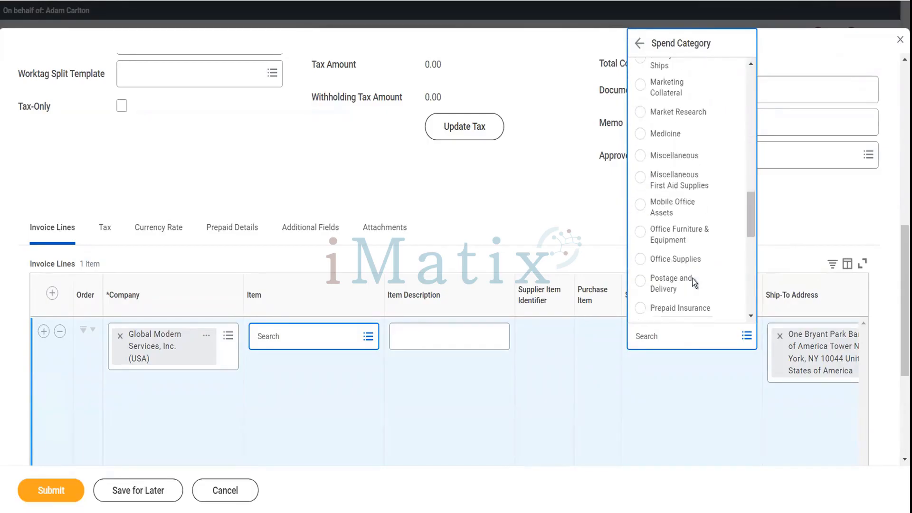
scroll(693, 282, "down", 4)
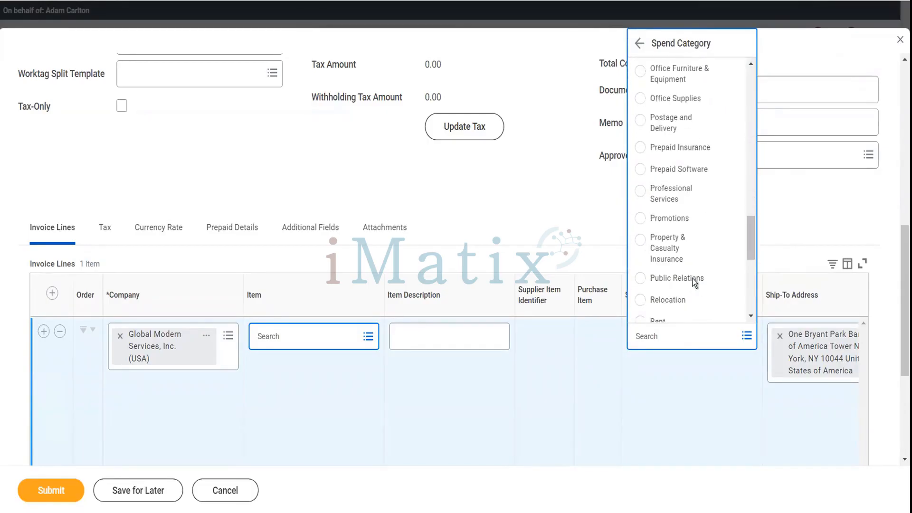
scroll(693, 282, "down", 3)
scroll(693, 282, "down", 4)
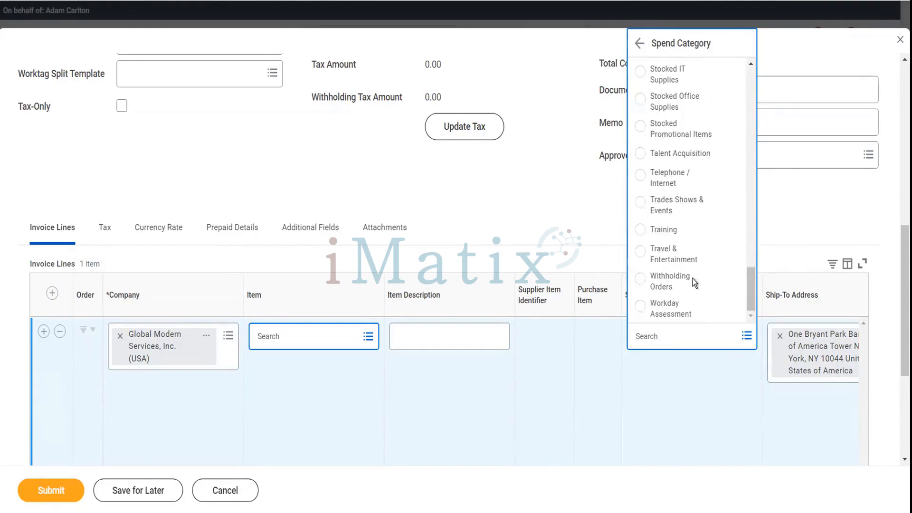
left_click(518, 207)
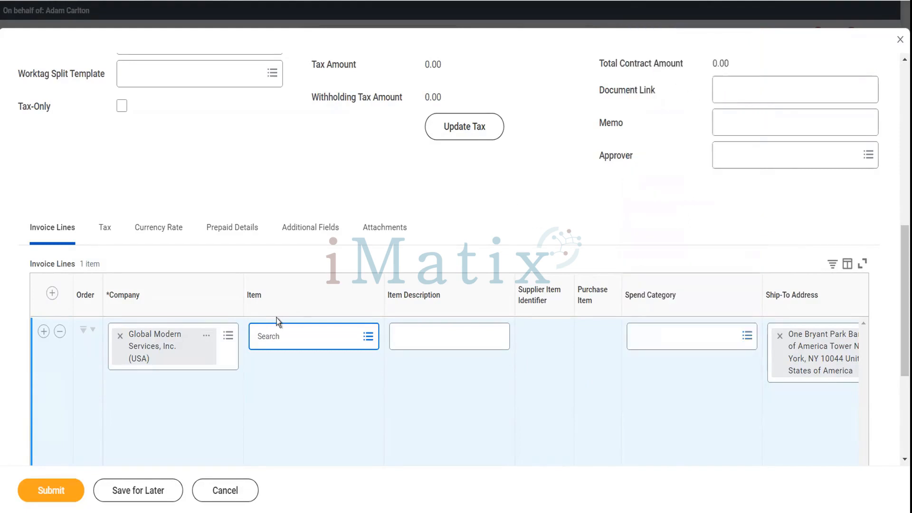
left_click(207, 337)
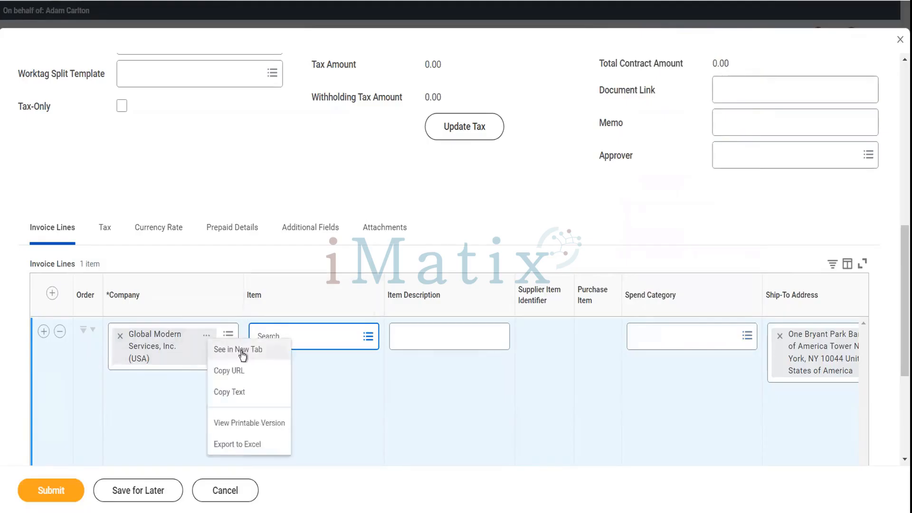
left_click(242, 351)
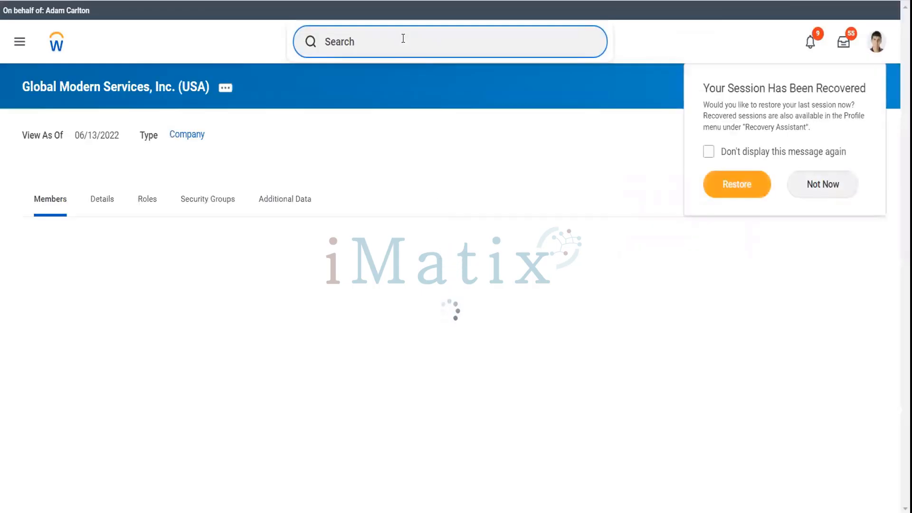
Search 'mai spen cate' and review the Maintain Spend Categories task.
type("mai ")
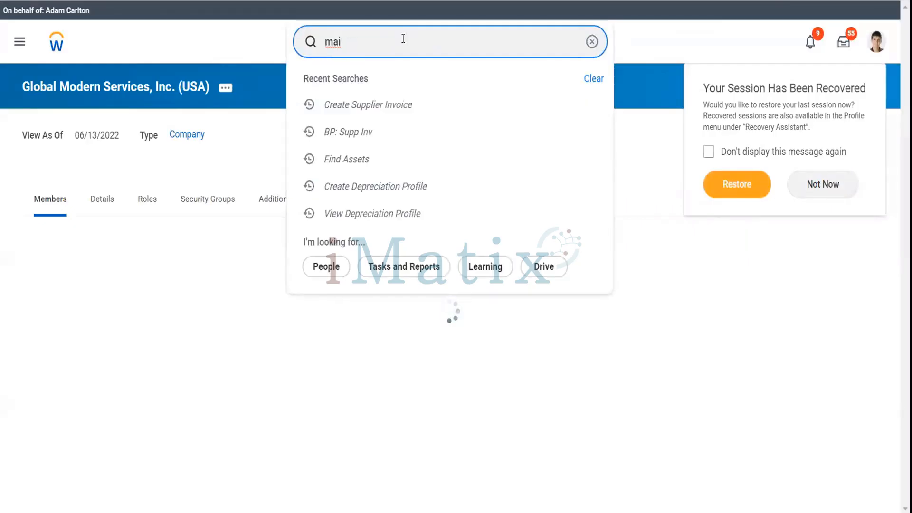
type("spen cate")
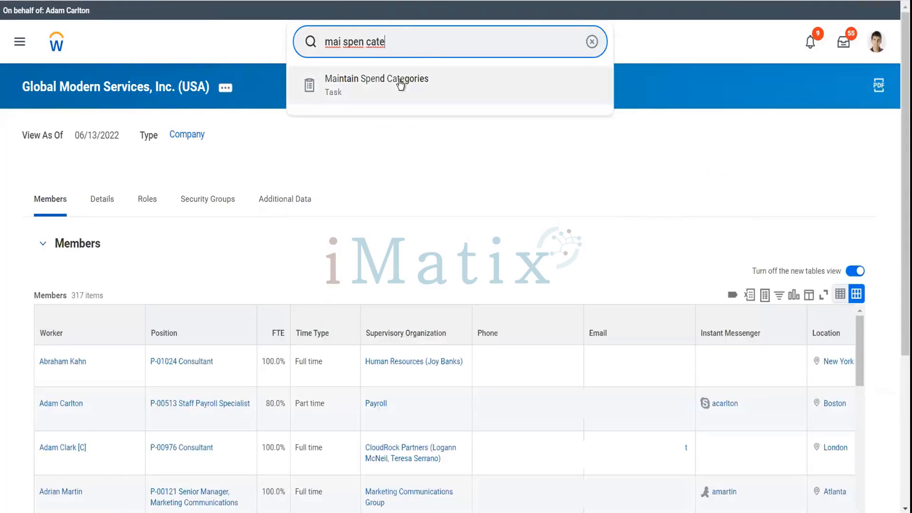
left_click(400, 85)
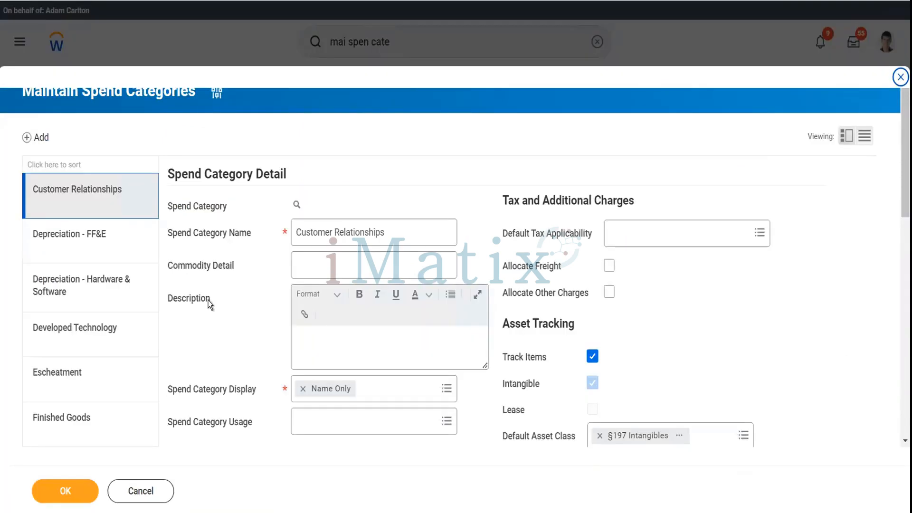
scroll(54, 303, "down", 5)
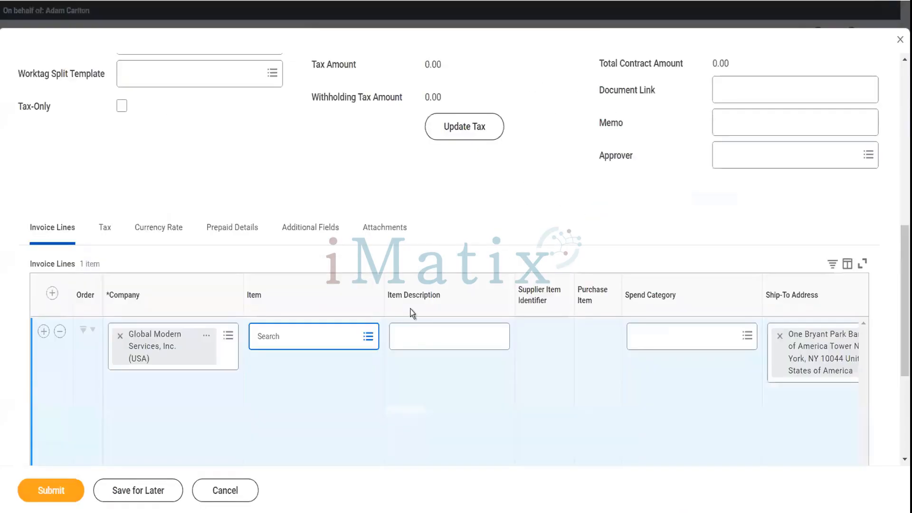
Set the invoice line's spend category to HP Pavillion.
left_click(636, 341)
type("ap pa")
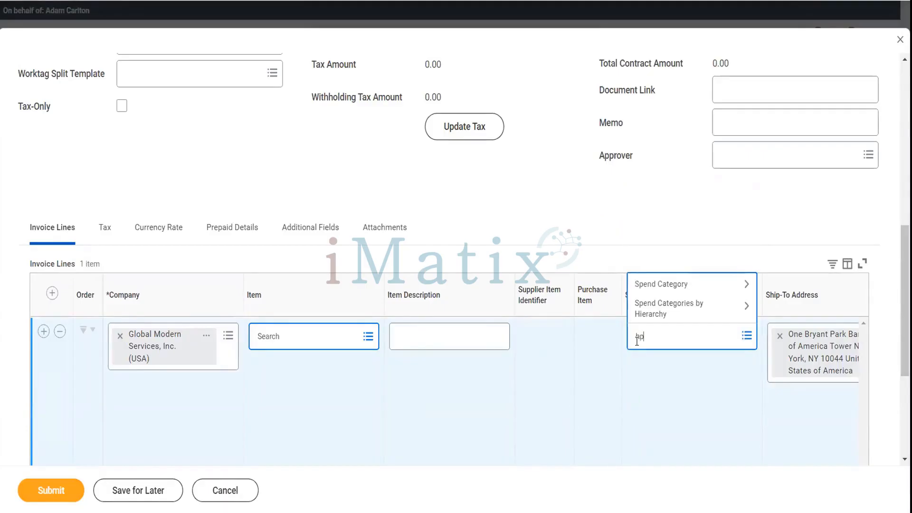
type("v")
key("Return")
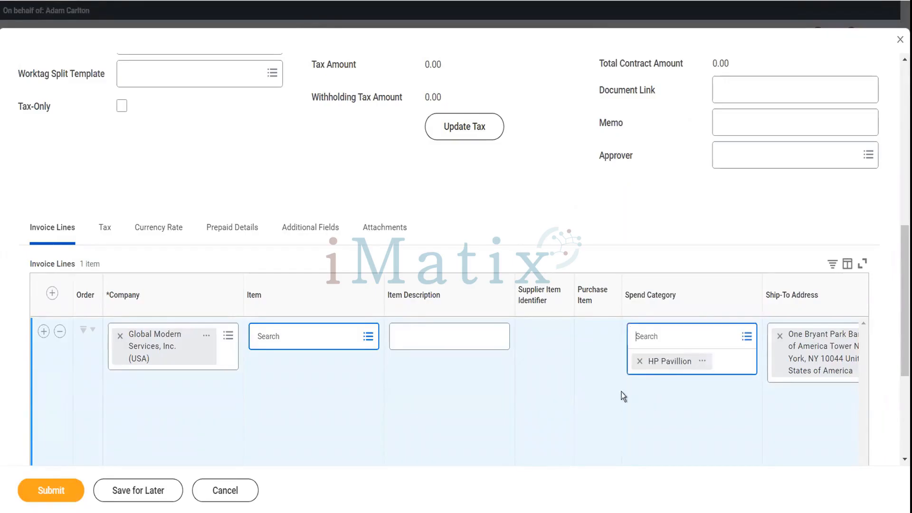
scroll(624, 396, "right", 8)
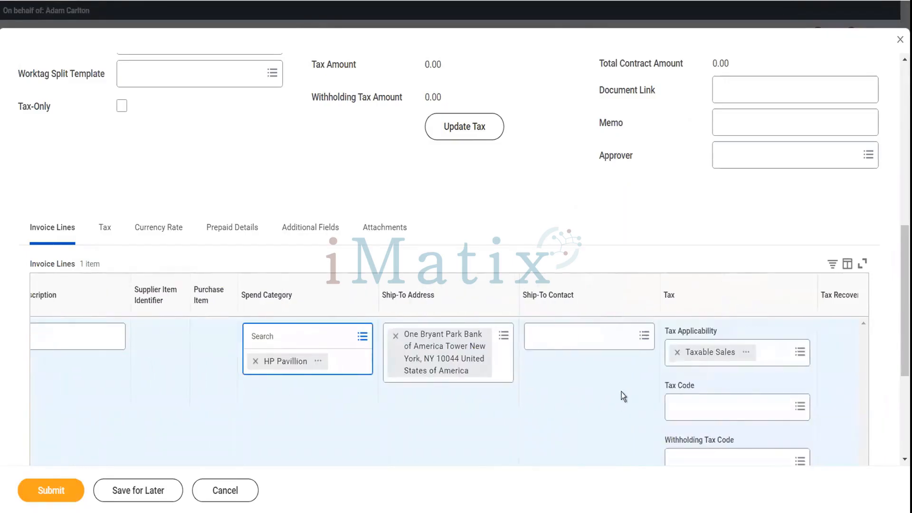
scroll(623, 396, "right", 3)
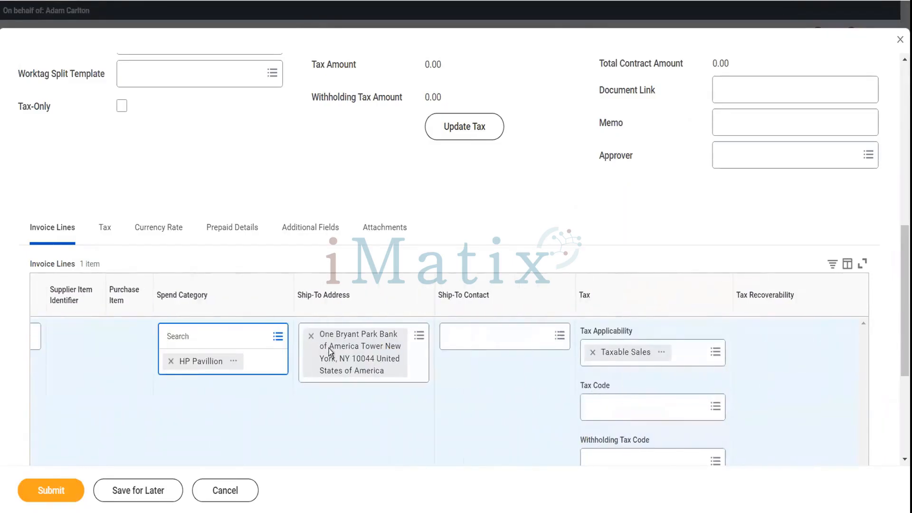
left_click(235, 362)
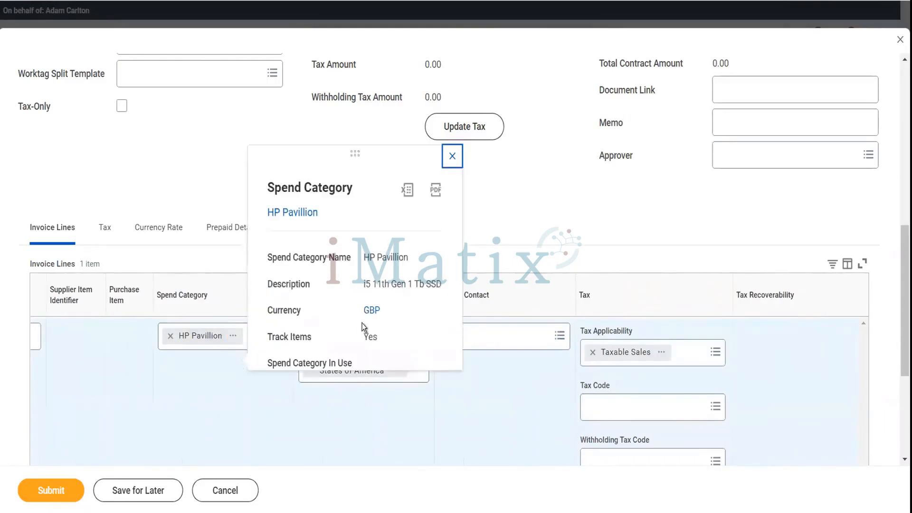
left_click(472, 389)
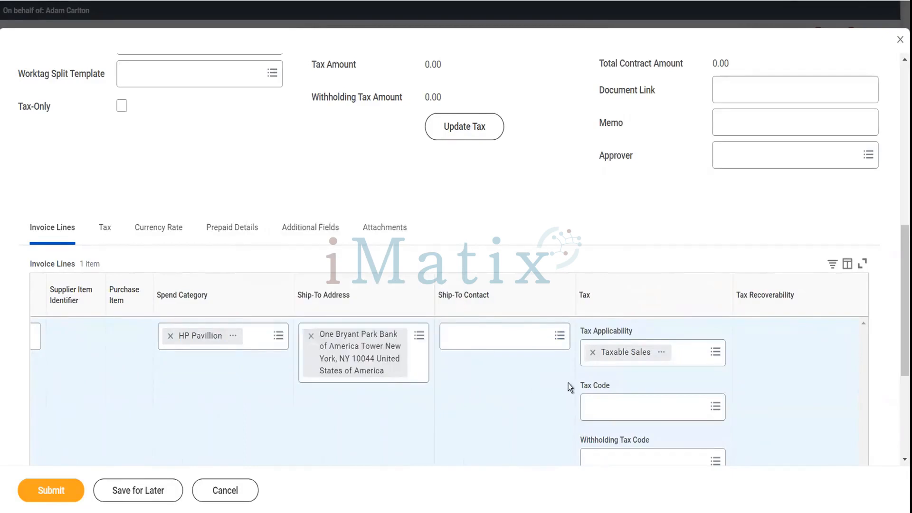
Remove Taxable Sales tax applicability and set the quantity to 1 Each.
left_click(593, 355)
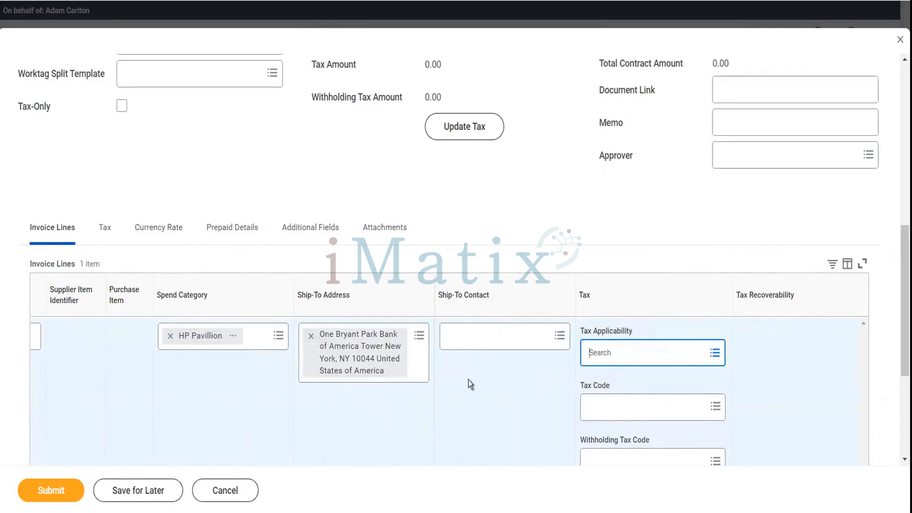
scroll(468, 384, "right", 3)
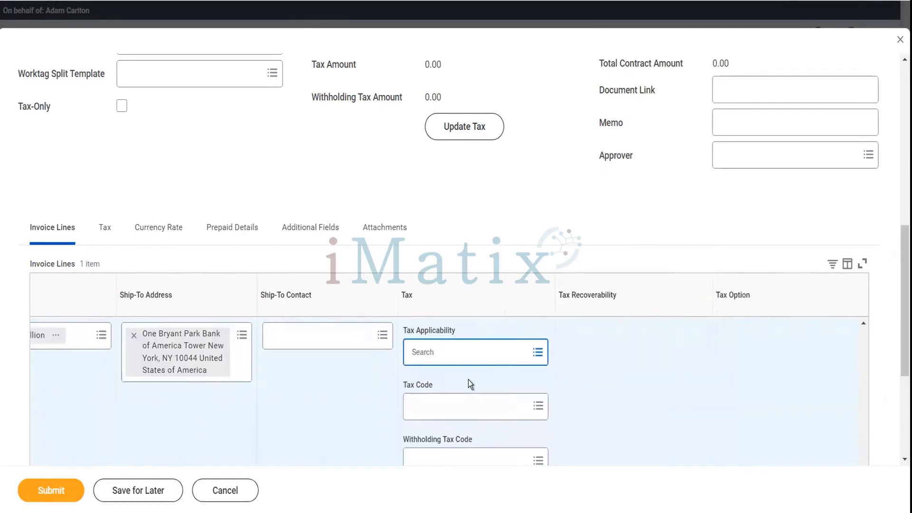
scroll(469, 382, "right", 5)
left_click(613, 336)
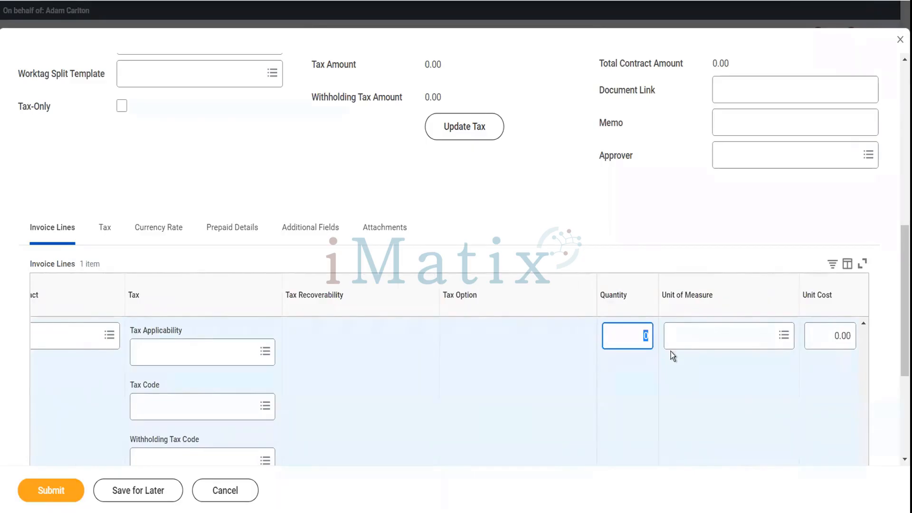
type("1")
key("Tab")
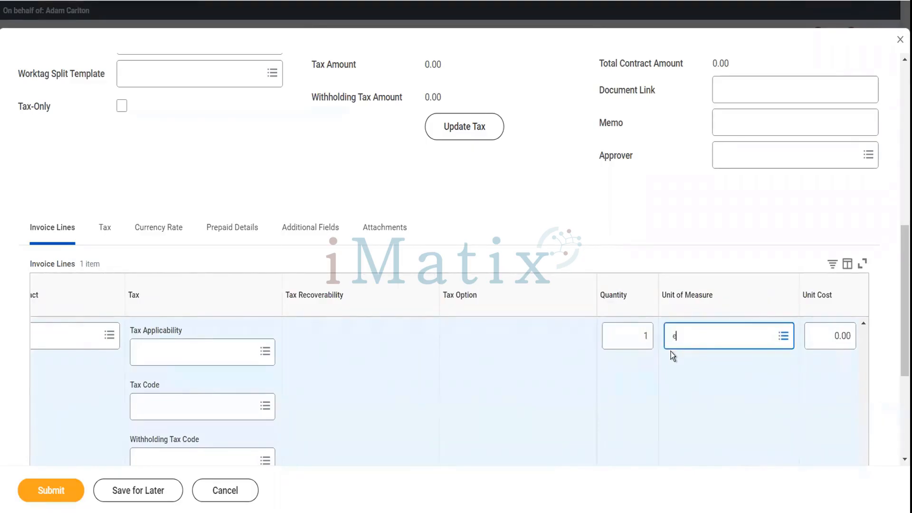
key("Return")
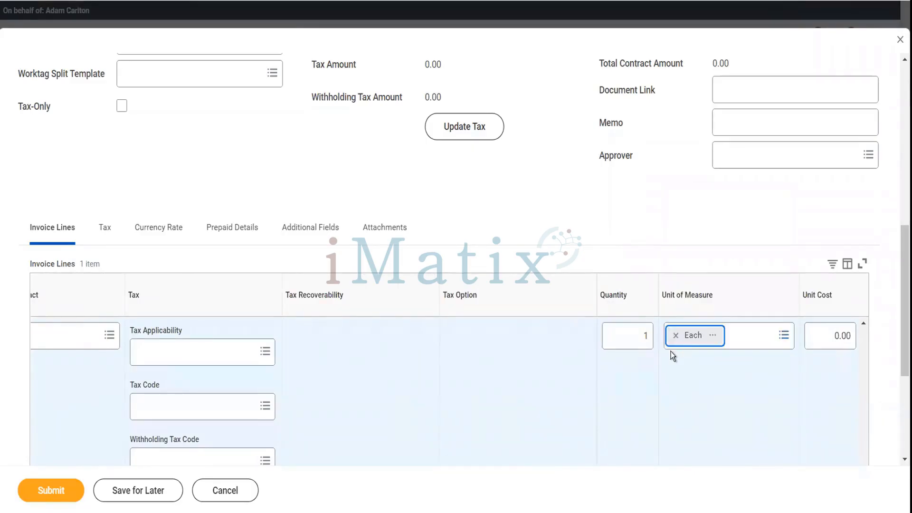
Enter a 12,000.00 unit cost and submit the supplier invoice.
scroll(748, 371, "right", 6)
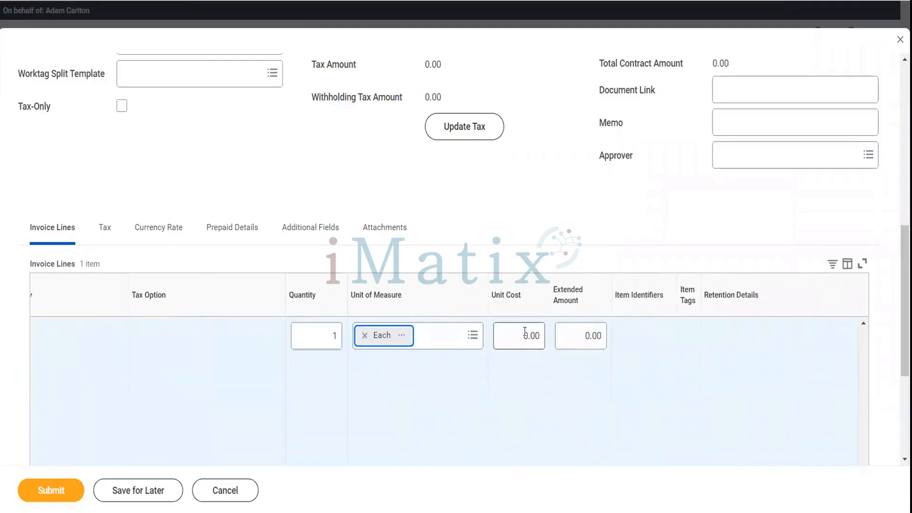
left_click(544, 341)
type("12000")
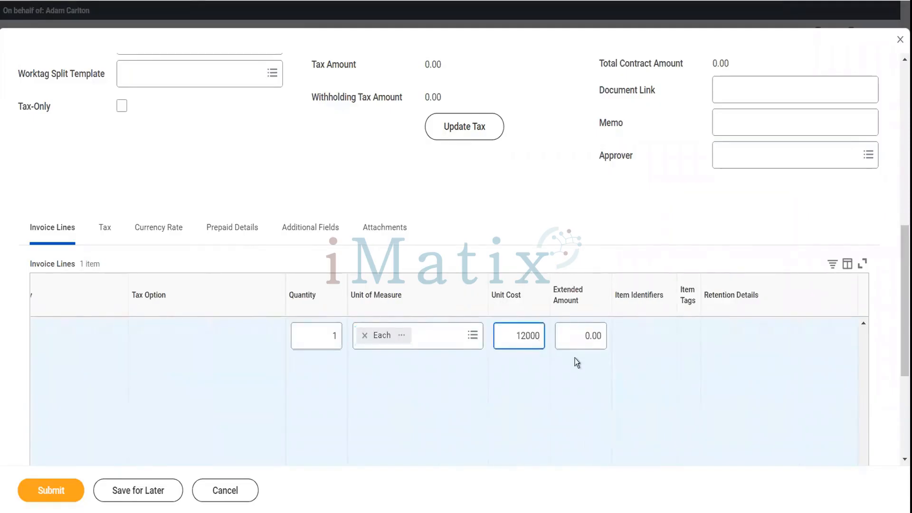
key("Tab")
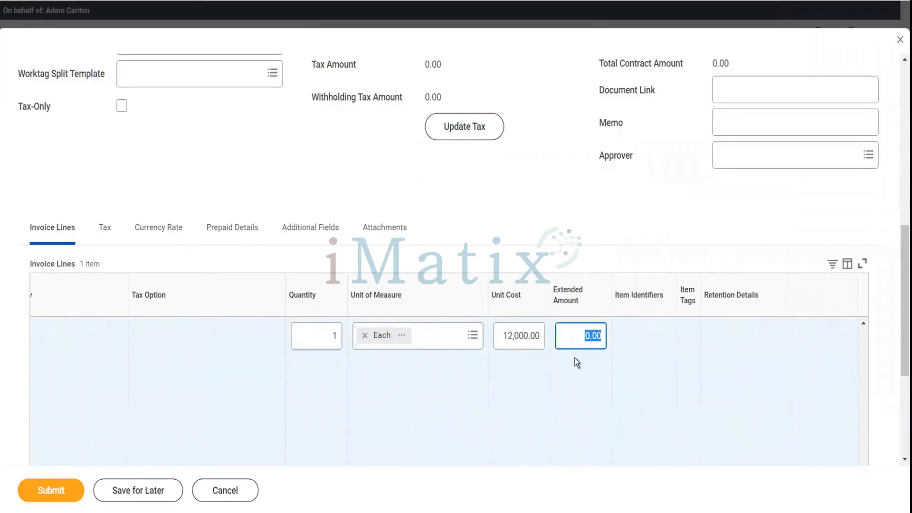
scroll(577, 363, "right", 8)
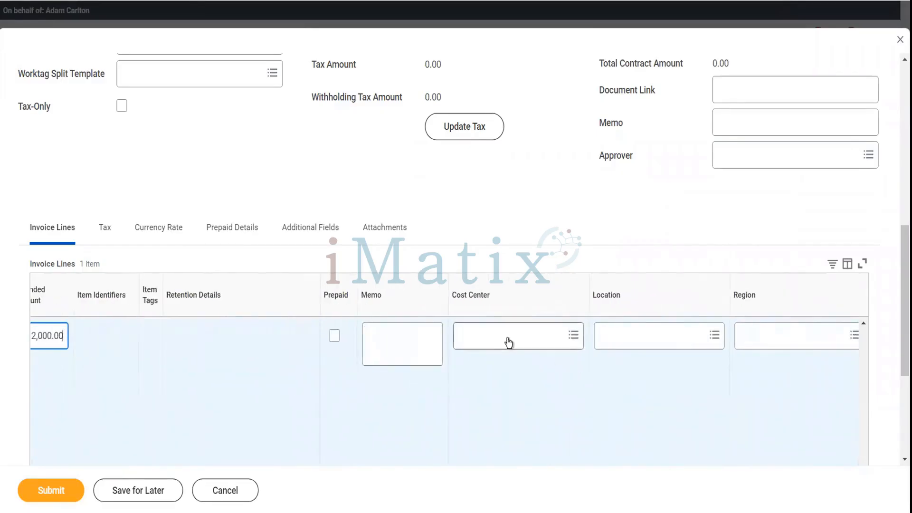
scroll(509, 342, "right", 5)
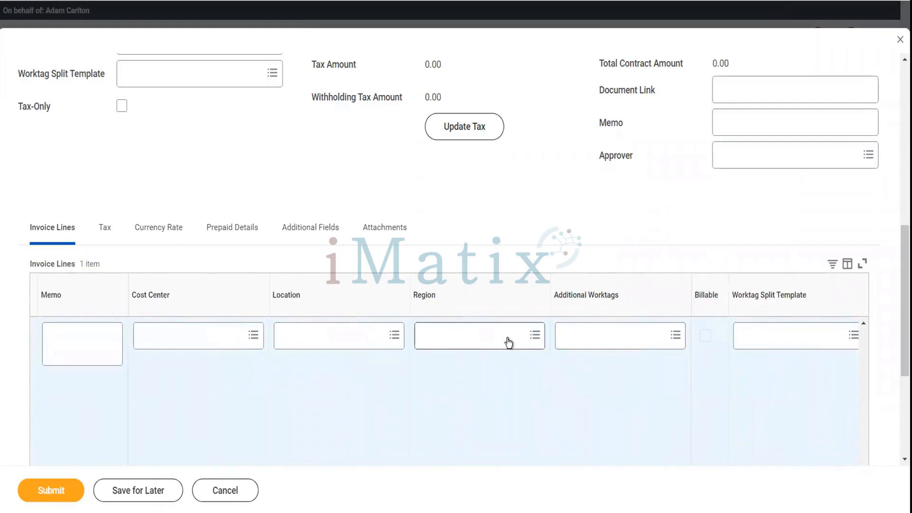
scroll(508, 342, "right", 2)
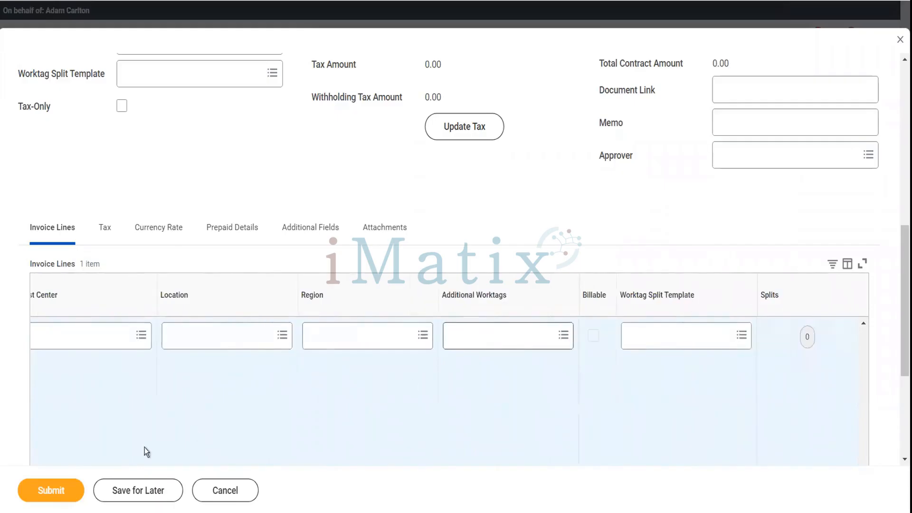
left_click(66, 500)
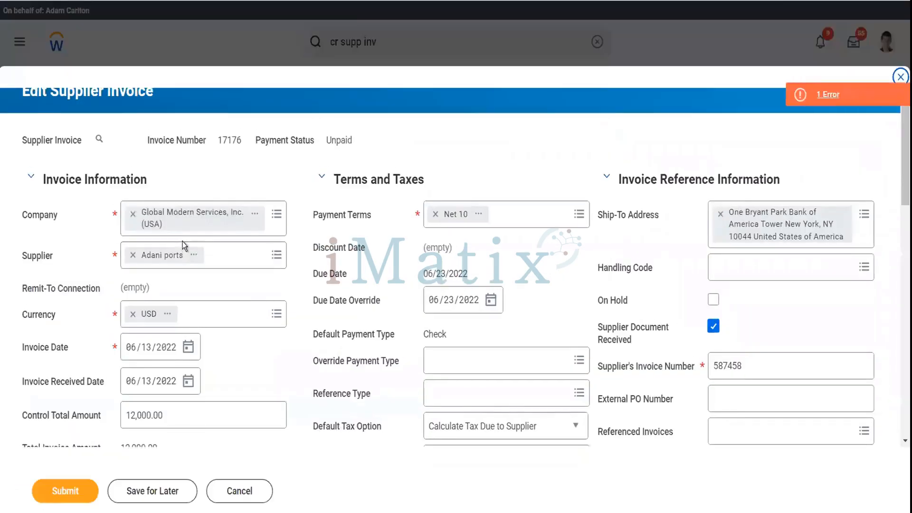
Dismiss the submission error, set cost center 10000 office of CEO, and resubmit the invoice.
left_click(810, 100)
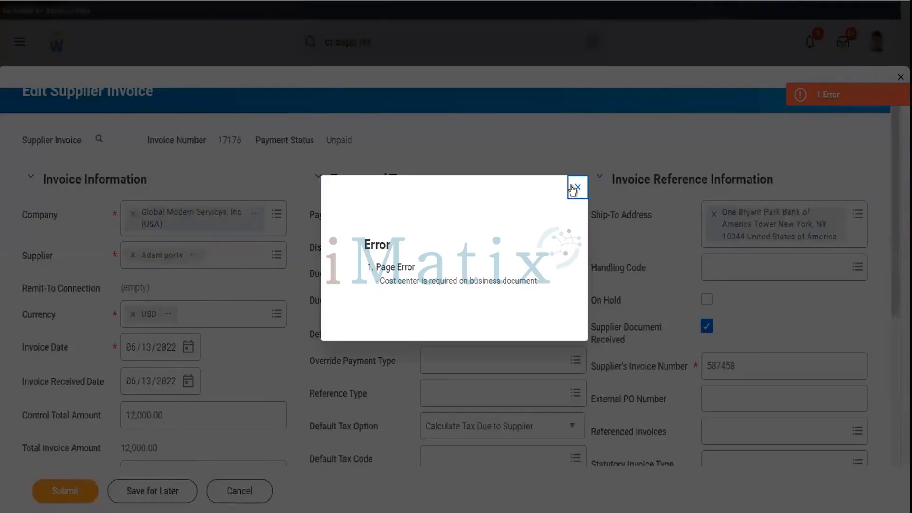
left_click(572, 189)
scroll(554, 301, "down", 7)
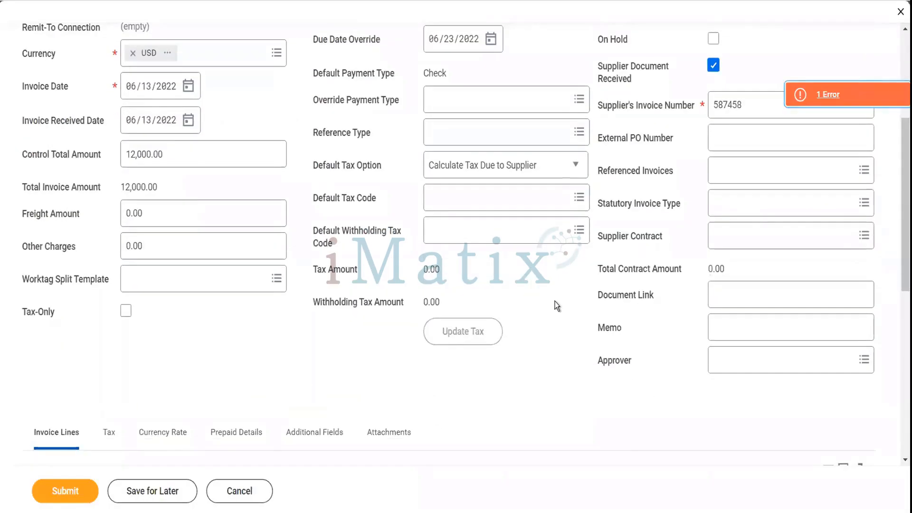
scroll(554, 301, "down", 5)
scroll(555, 301, "right", 10)
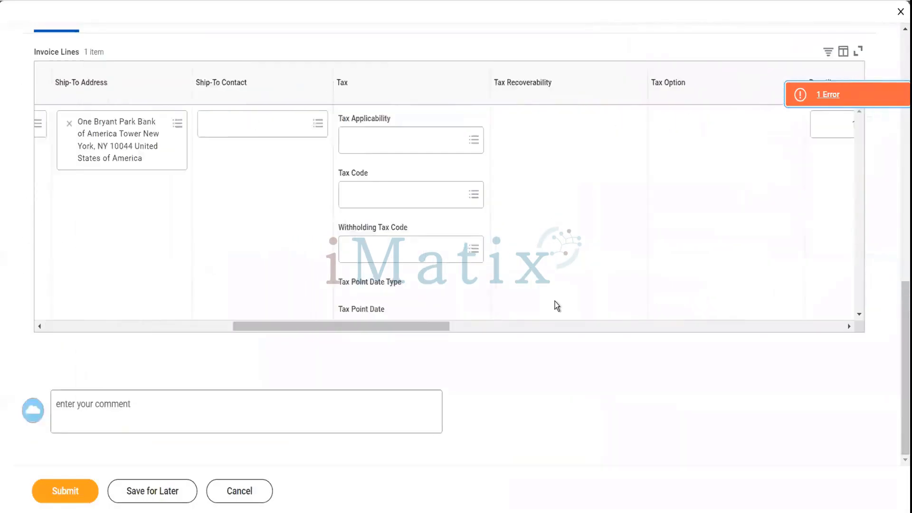
scroll(555, 301, "right", 10)
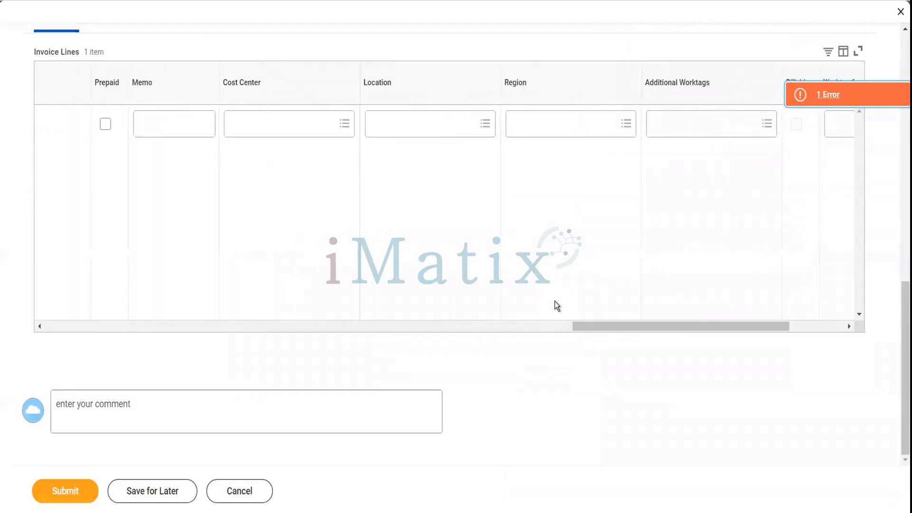
left_click(291, 134)
left_click(294, 151)
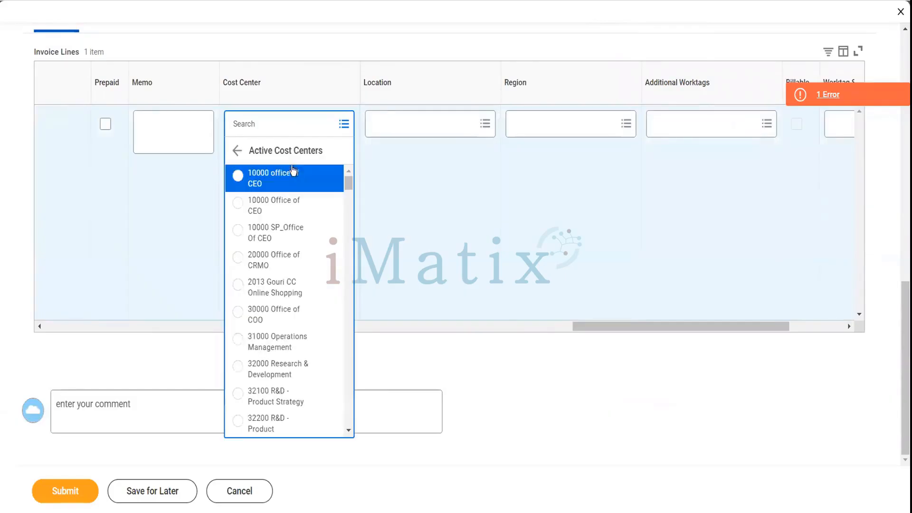
left_click(286, 178)
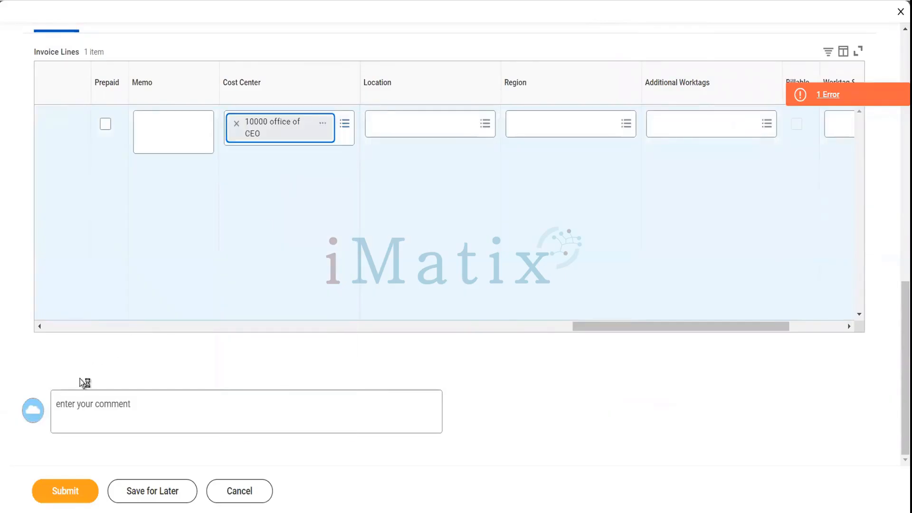
left_click(83, 489)
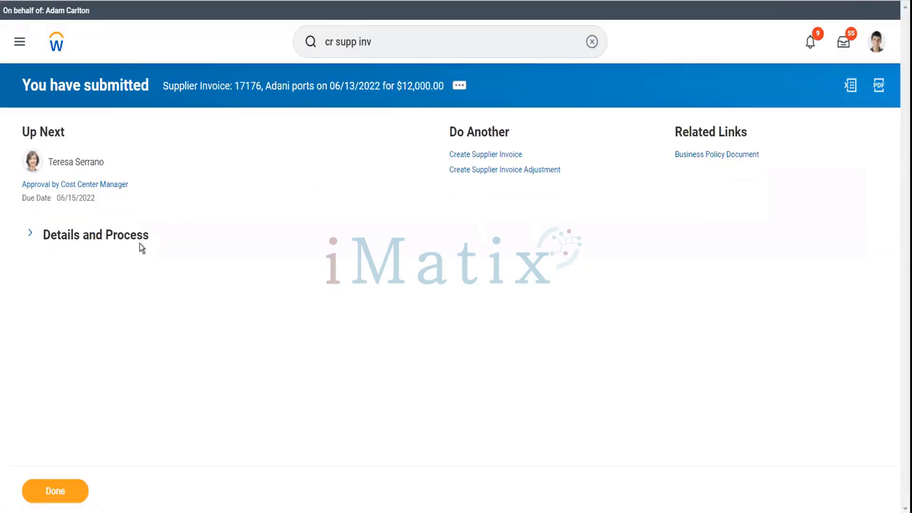
Review invoice 17176's process history and start a proxy for the awaiting cost center manager.
left_click(133, 244)
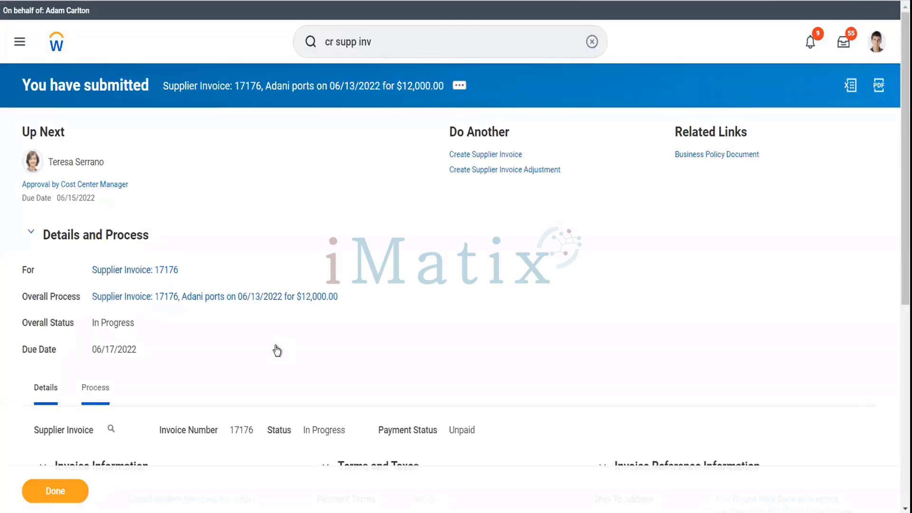
scroll(276, 346, "down", 5)
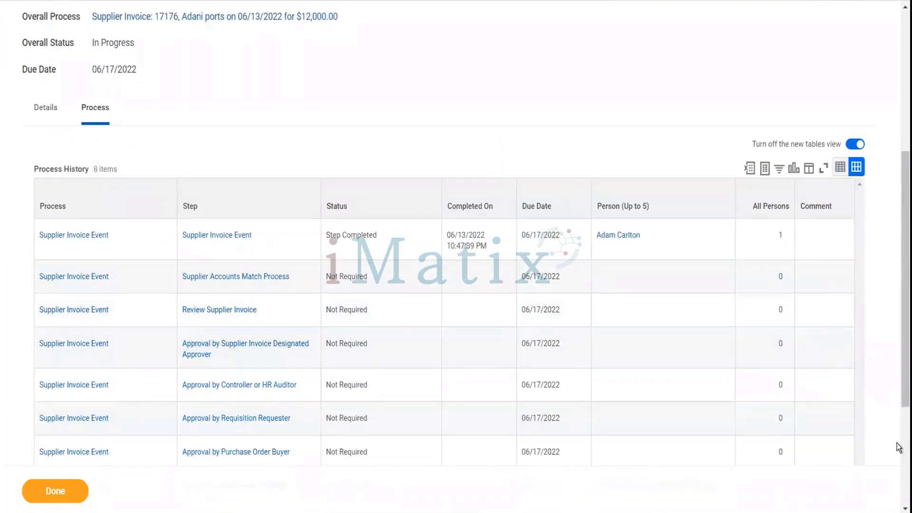
scroll(896, 442, "down", 4)
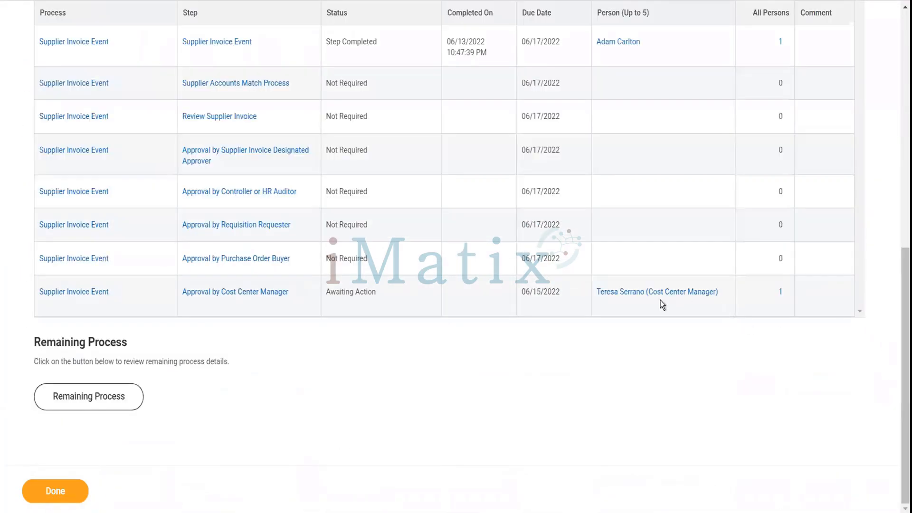
mouse_move(619, 297)
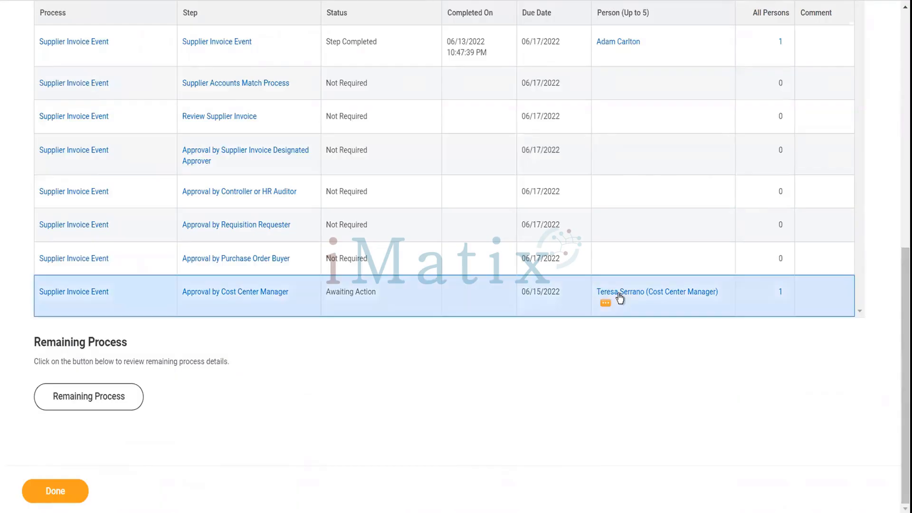
left_click(606, 304)
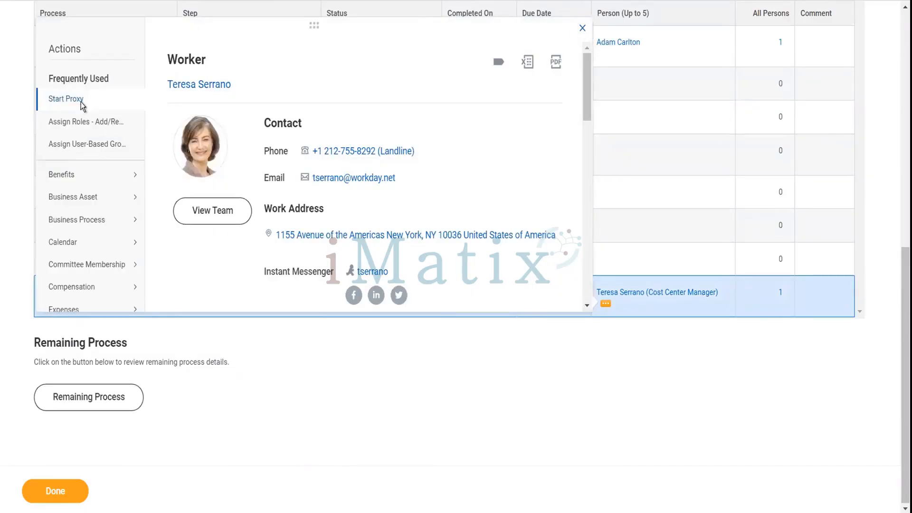
left_click(66, 99)
Proxy as the cost center manager, approve invoice 17176, and open its details.
left_click(57, 481)
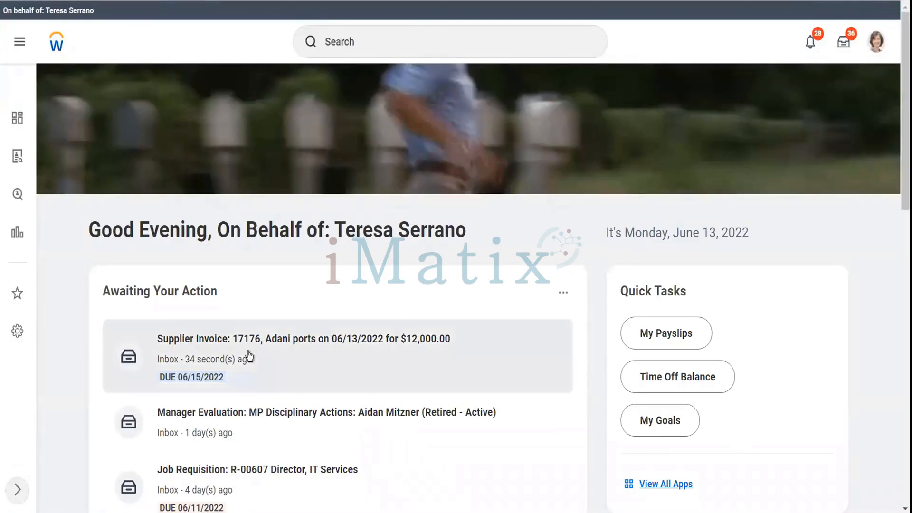
left_click(248, 356)
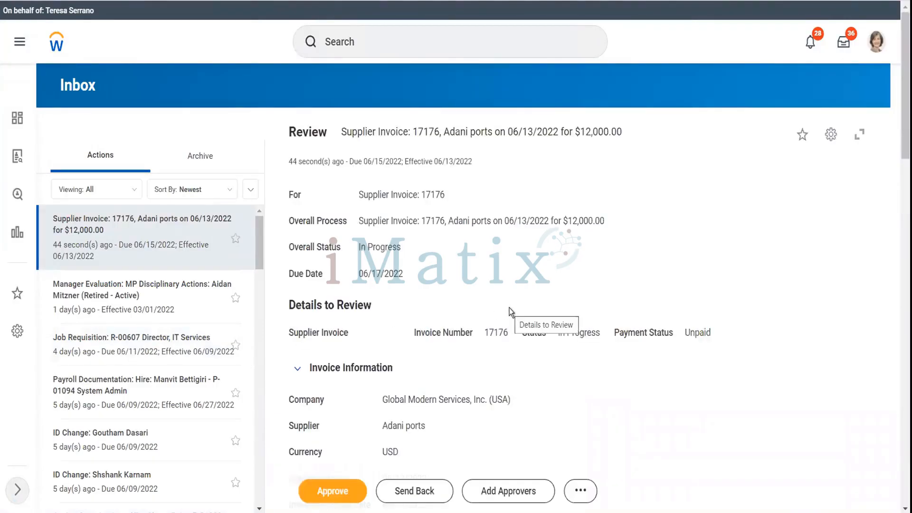
left_click(337, 493)
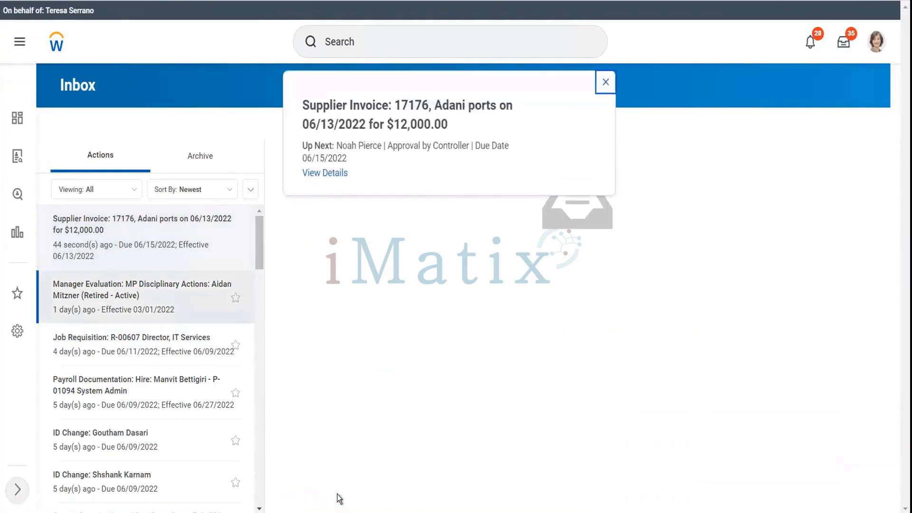
left_click(337, 174)
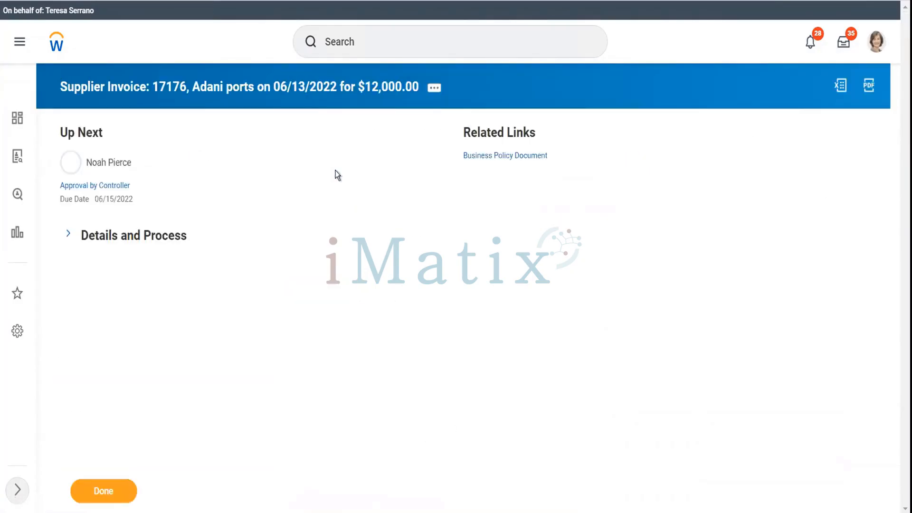
left_click(170, 238)
Review the approval history and start a proxy for the controller awaiting approval.
left_click(133, 389)
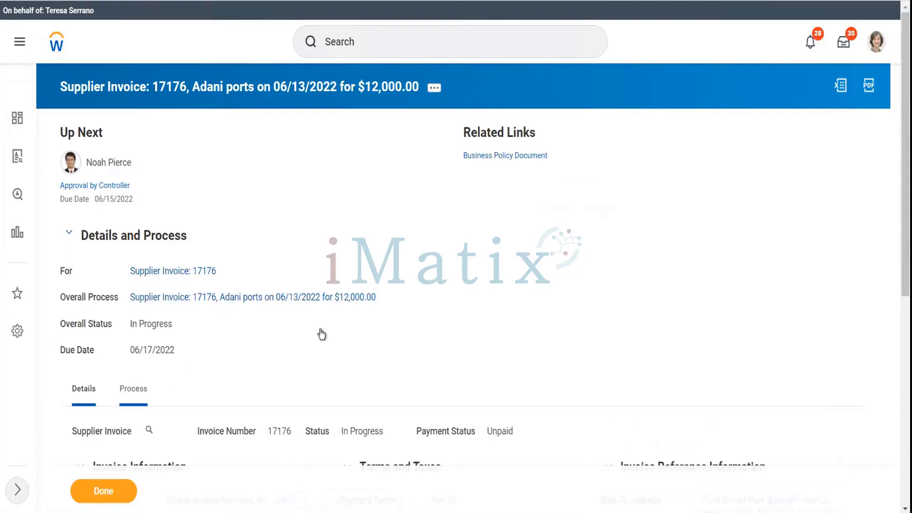
scroll(320, 330, "down", 10)
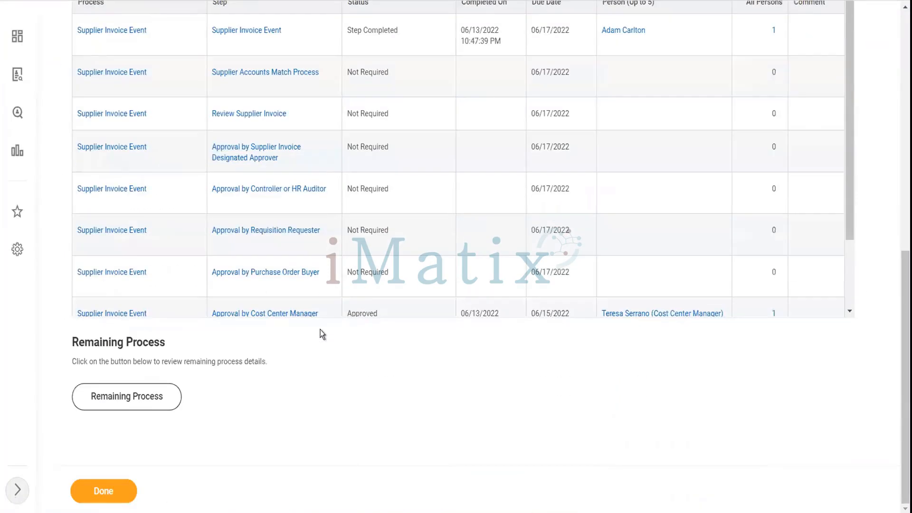
scroll(642, 243, "down", 2)
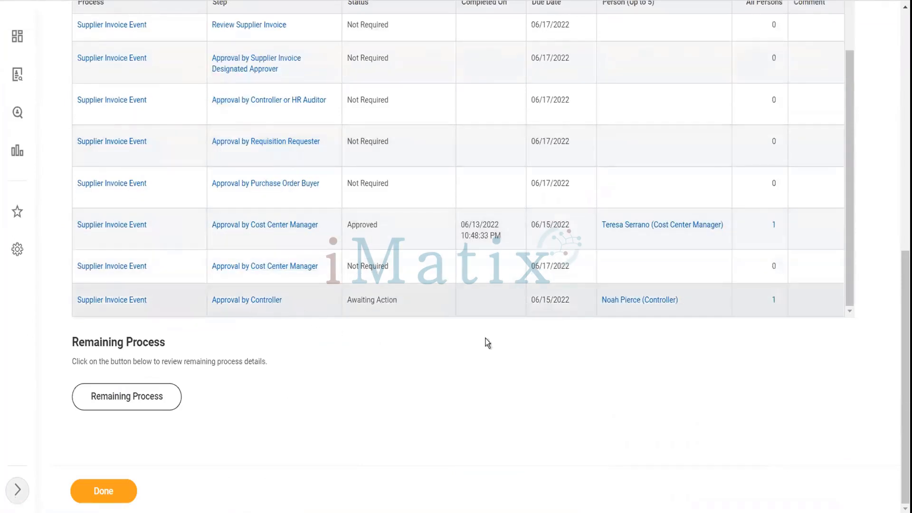
mouse_move(686, 303)
left_click(686, 301)
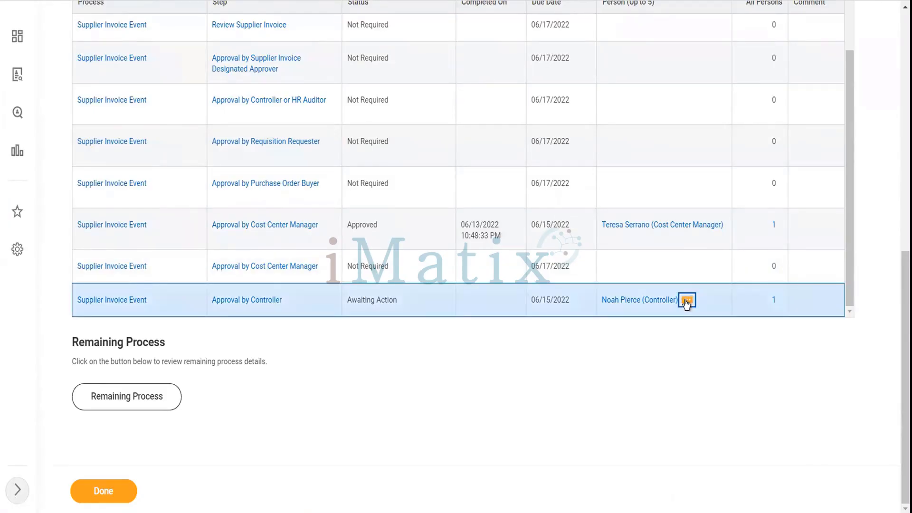
left_click(686, 303)
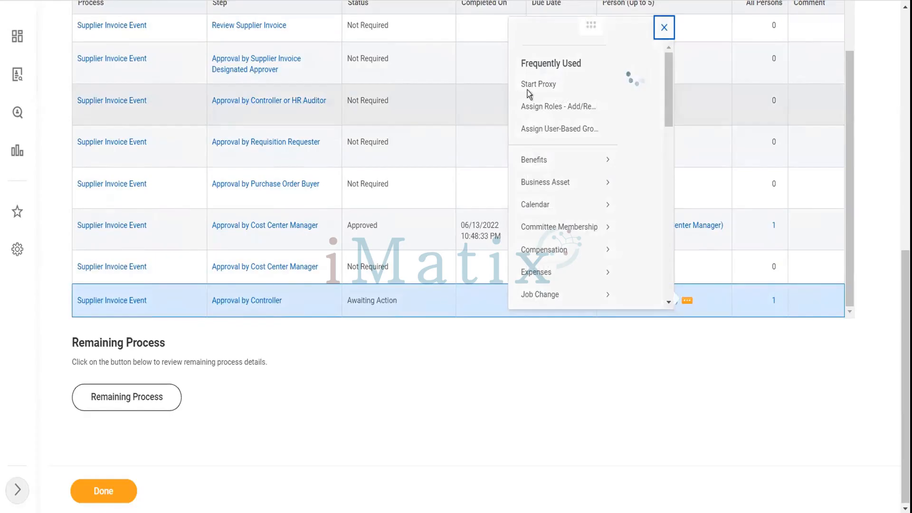
left_click(176, 101)
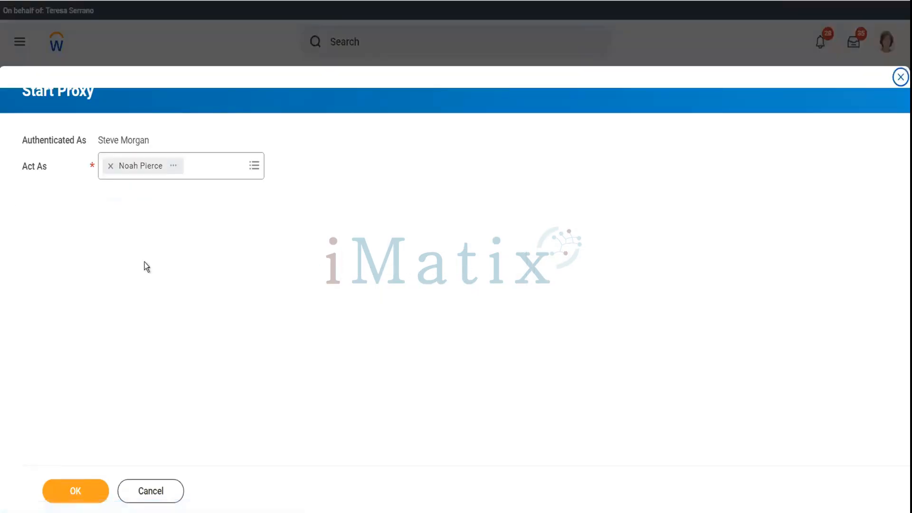
As the controller, approve supplier invoice 17176 and view the approval's details.
left_click(81, 492)
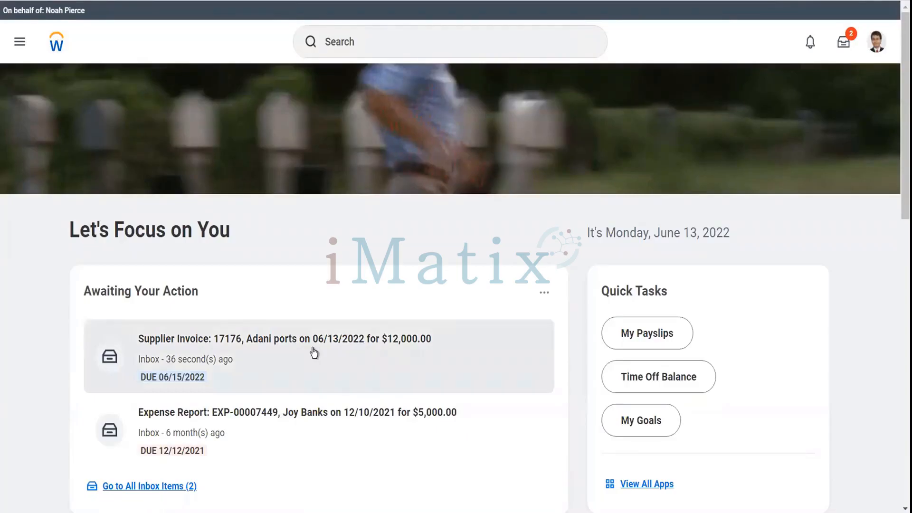
left_click(313, 352)
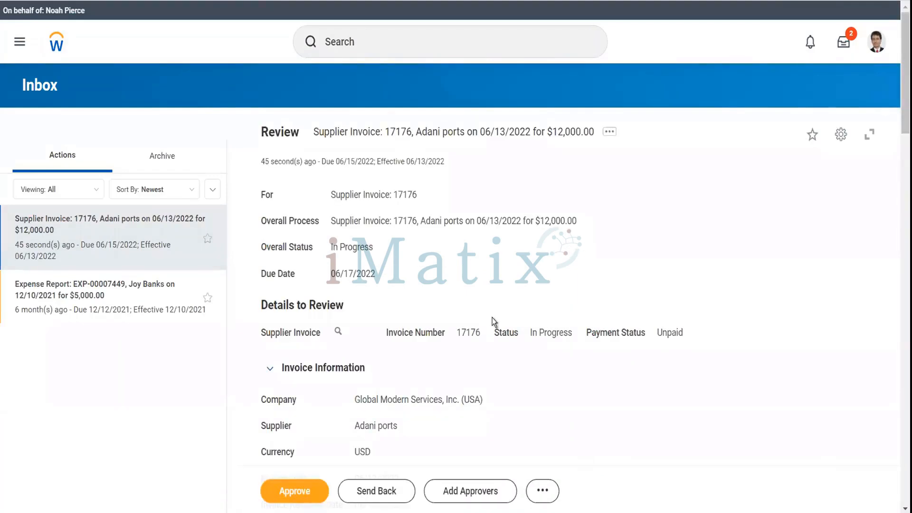
scroll(493, 321, "down", 2)
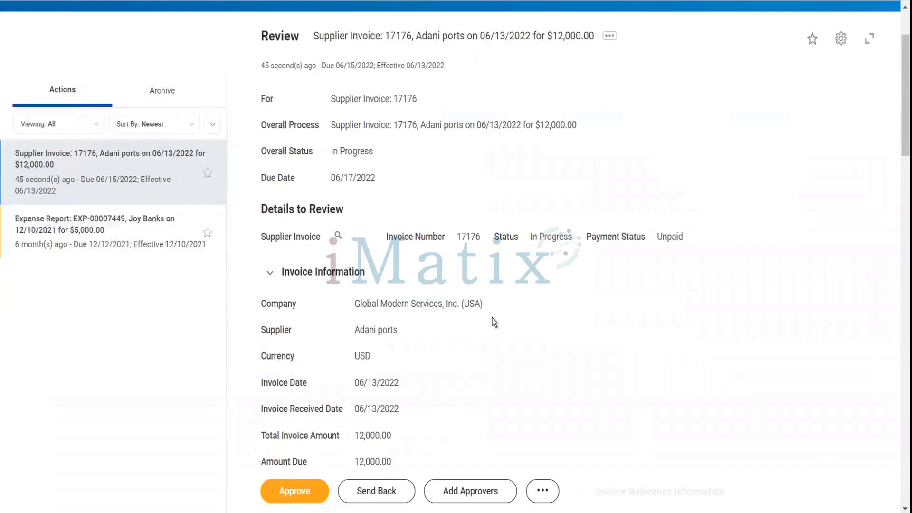
scroll(493, 321, "down", 3)
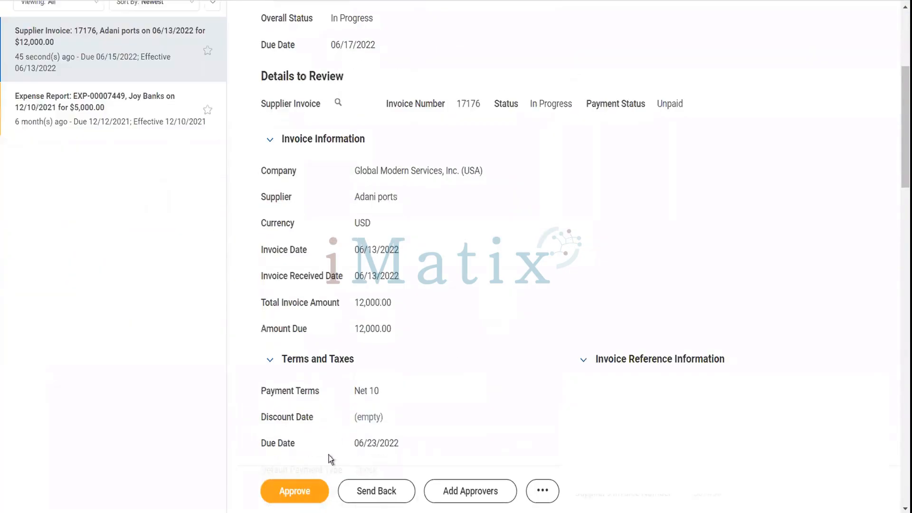
left_click(316, 487)
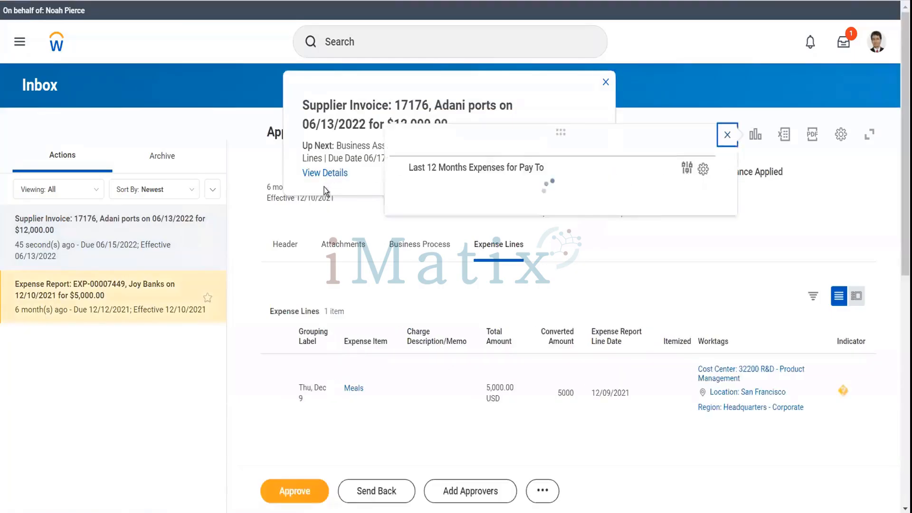
left_click(319, 174)
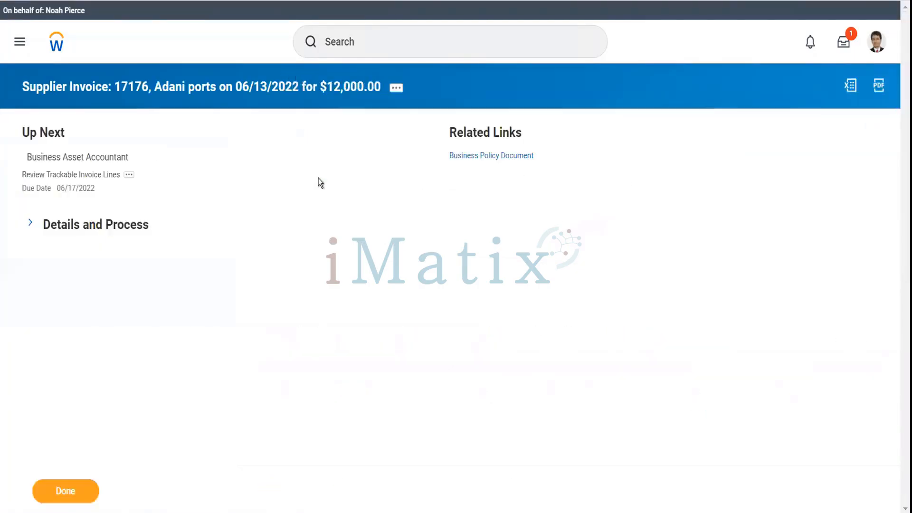
Show invoice 17176's Process History with four accountants and open the first accountant's actions.
left_click(127, 228)
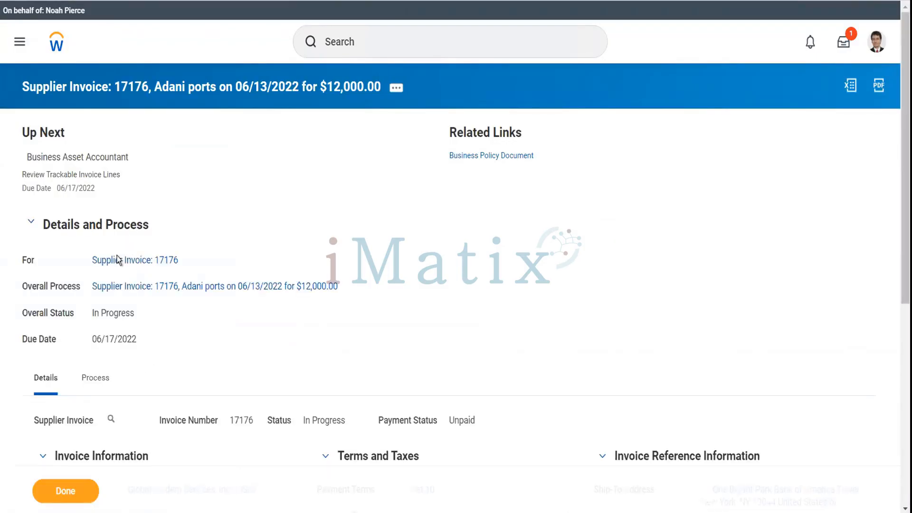
left_click(104, 379)
scroll(465, 364, "down", 8)
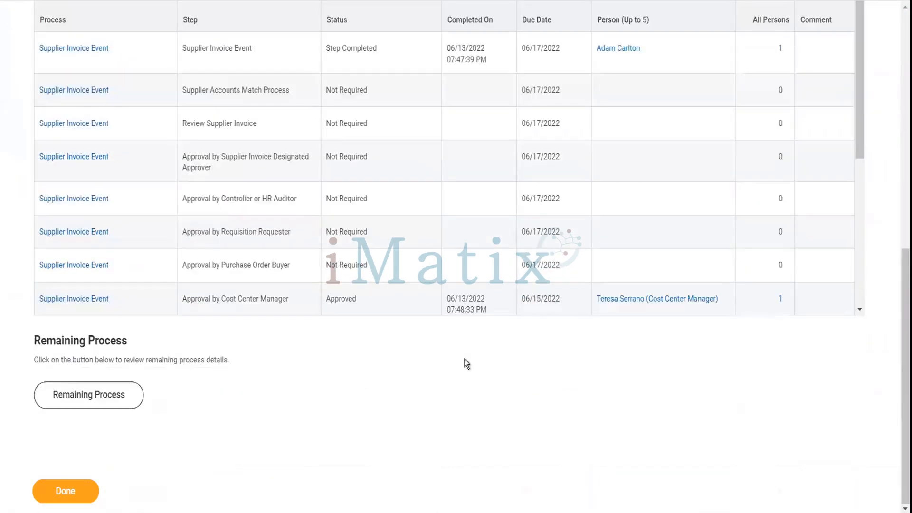
scroll(580, 249, "down", 5)
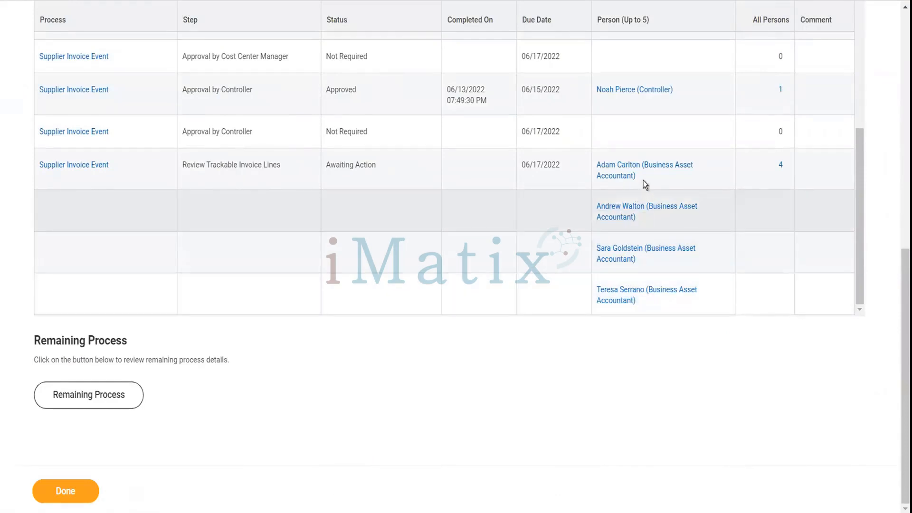
left_click(644, 179)
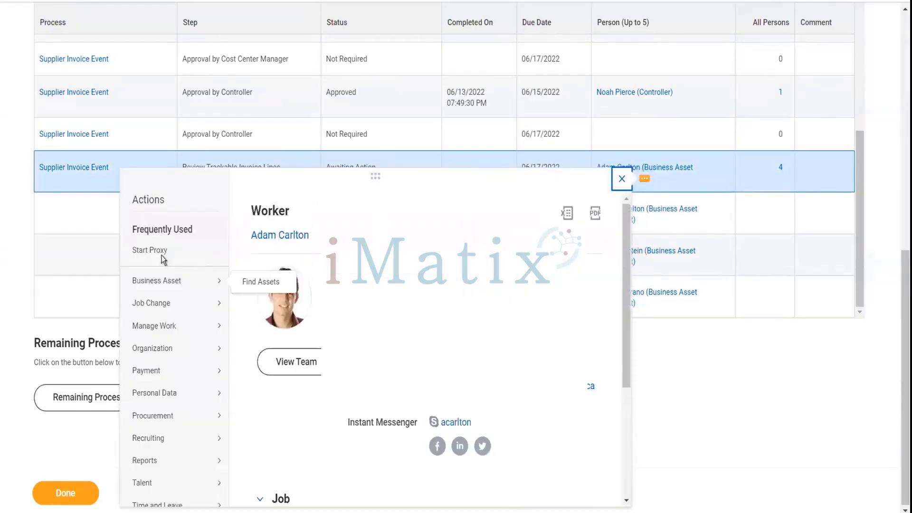
Start proxying as the first business asset accountant and dismiss the mobile app popup.
left_click(162, 255)
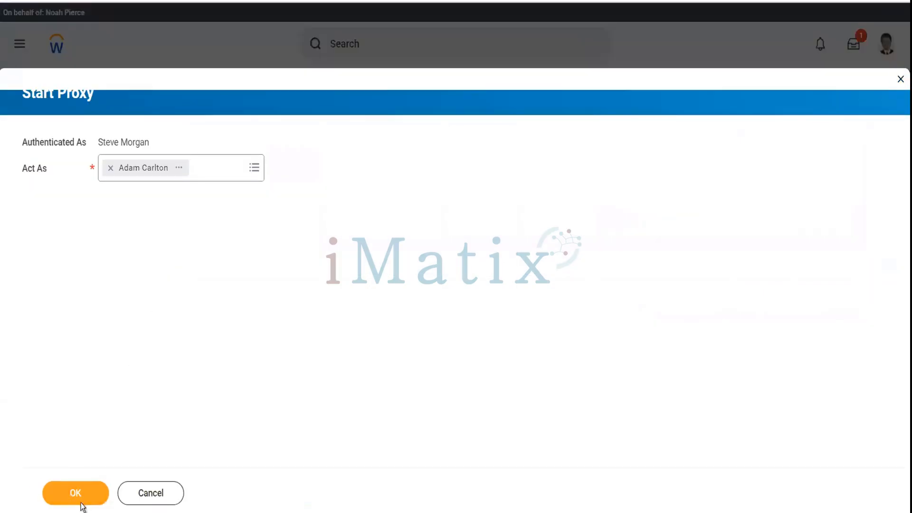
left_click(91, 501)
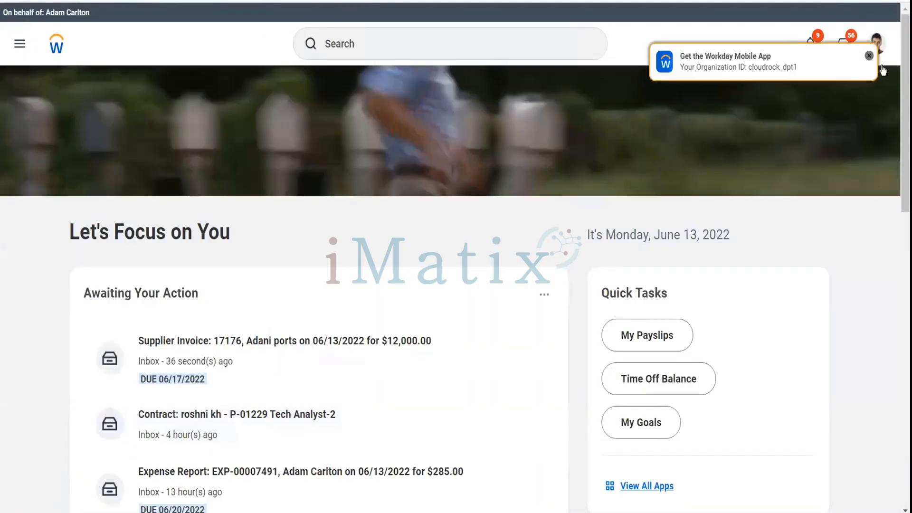
left_click(869, 56)
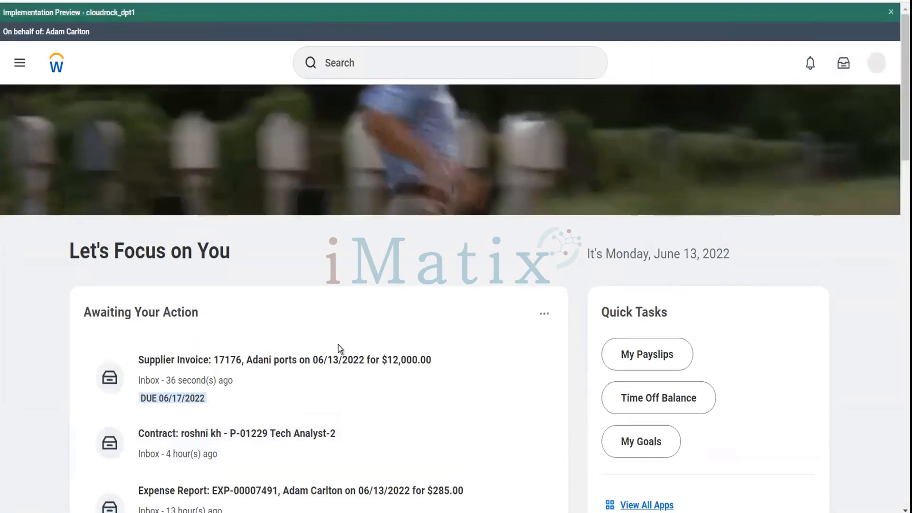
Mark invoice 17176's line as a Depreciable Capital Asset and approve the trackable line review.
left_click(303, 364)
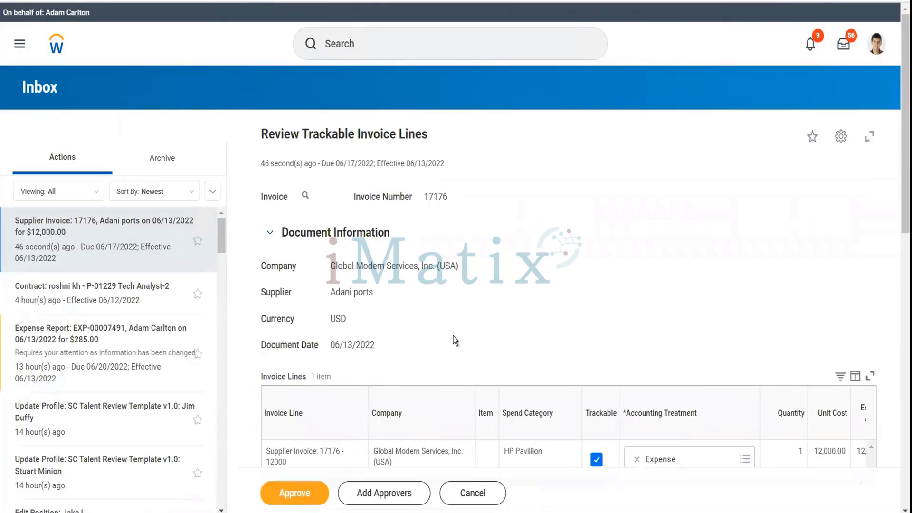
scroll(453, 335, "down", 3)
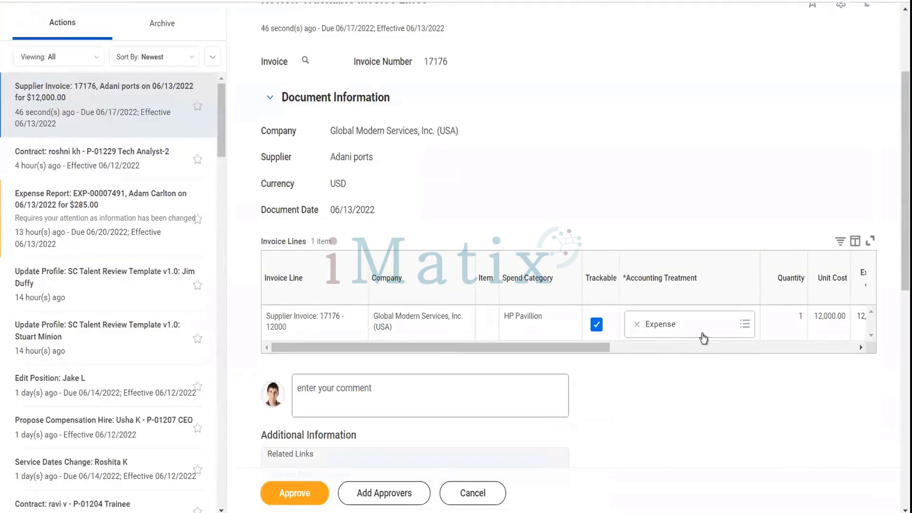
left_click(703, 337)
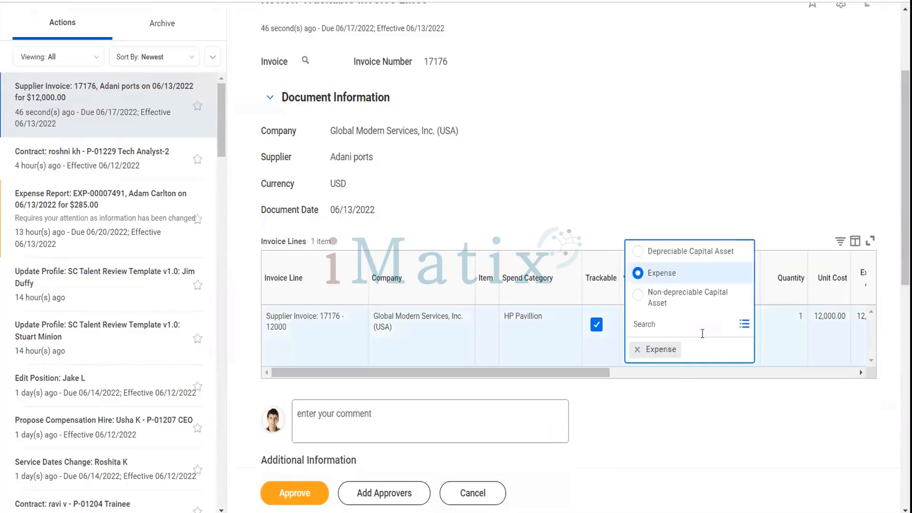
left_click(685, 252)
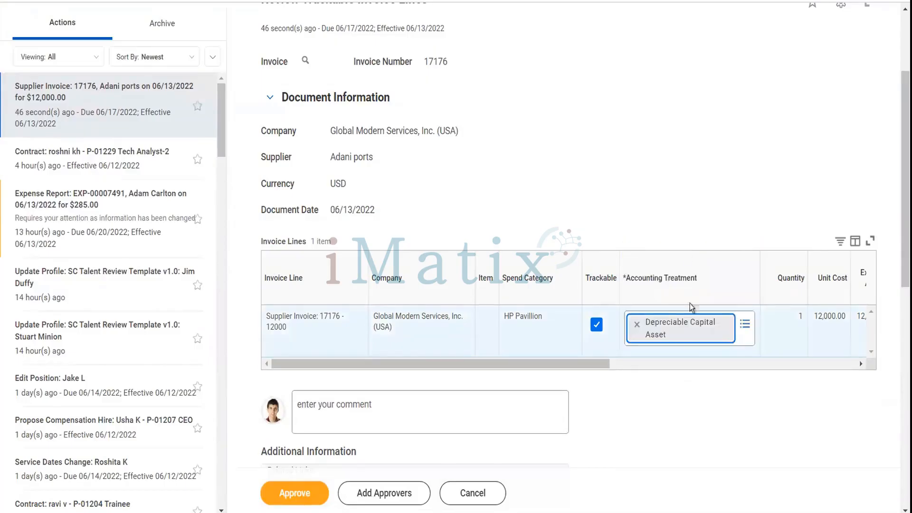
left_click(636, 367)
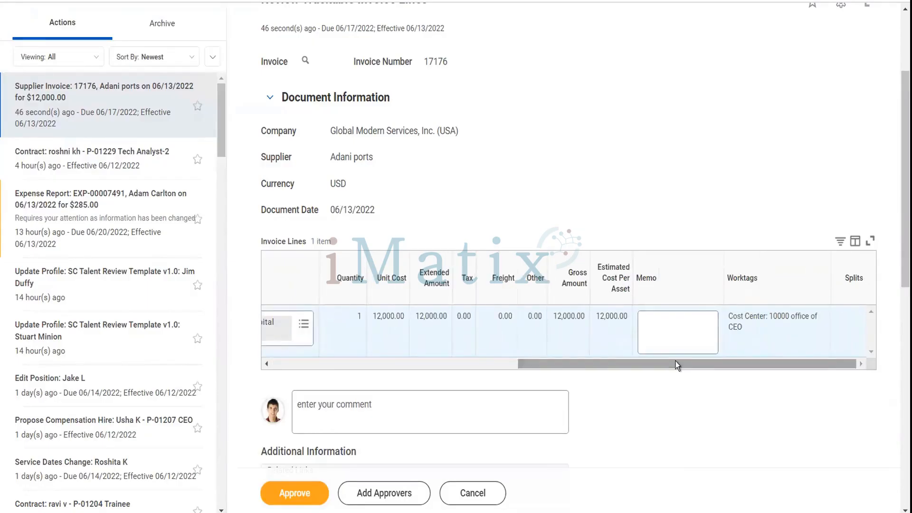
left_click(466, 364)
left_click_drag(465, 354, 356, 347)
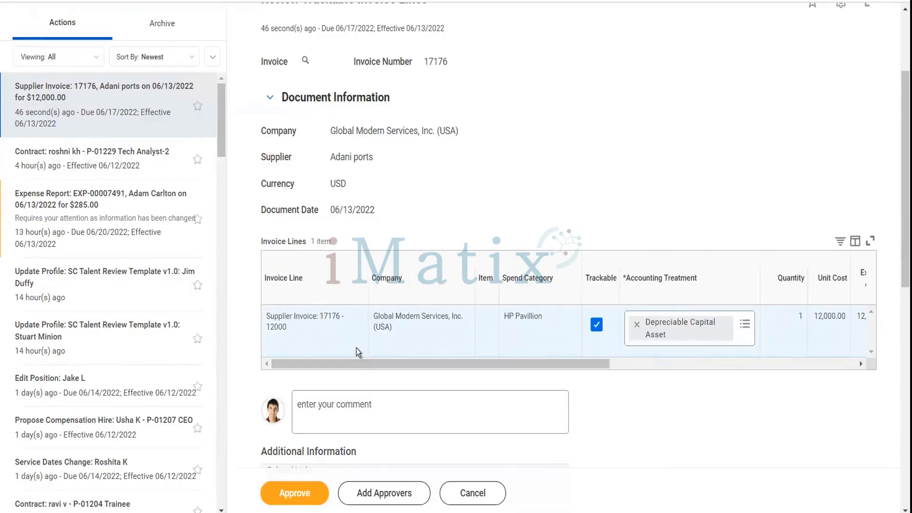
left_click(300, 497)
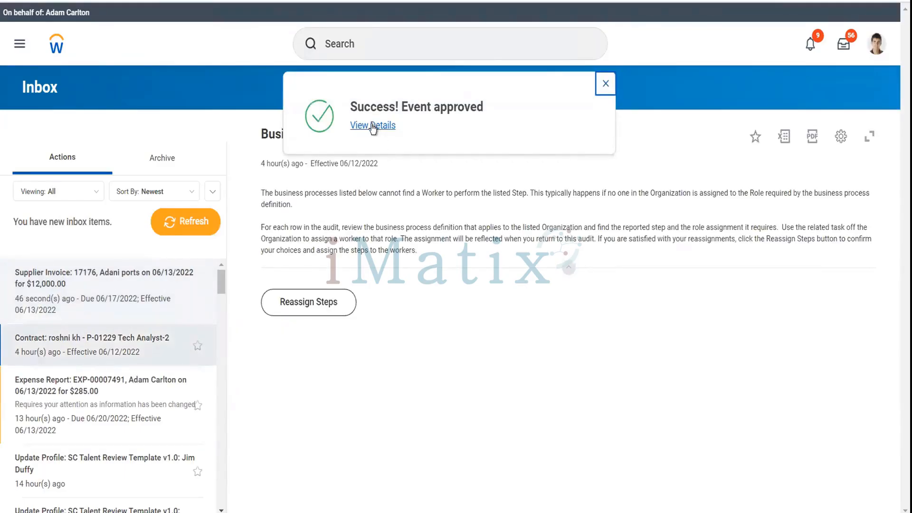
From the approval's Assets tab, open the BA-5147 HP Pavillion asset record.
left_click(373, 126)
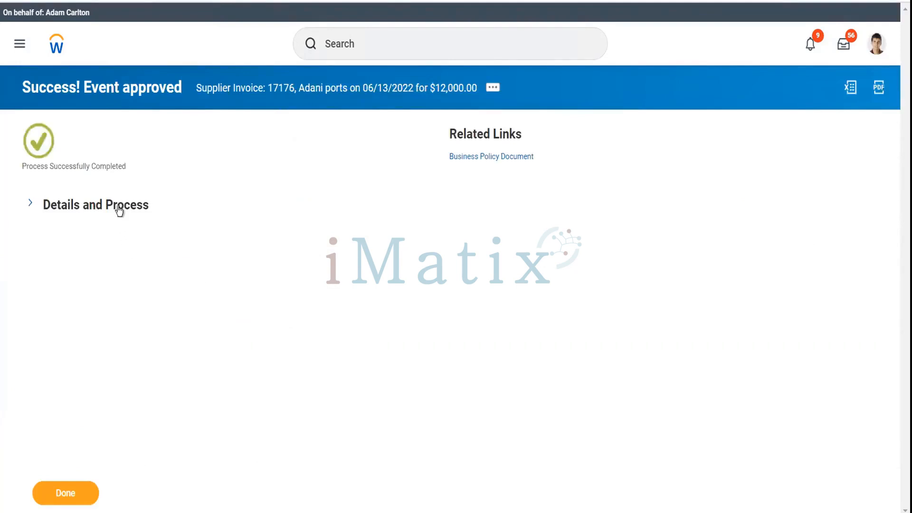
left_click(119, 210)
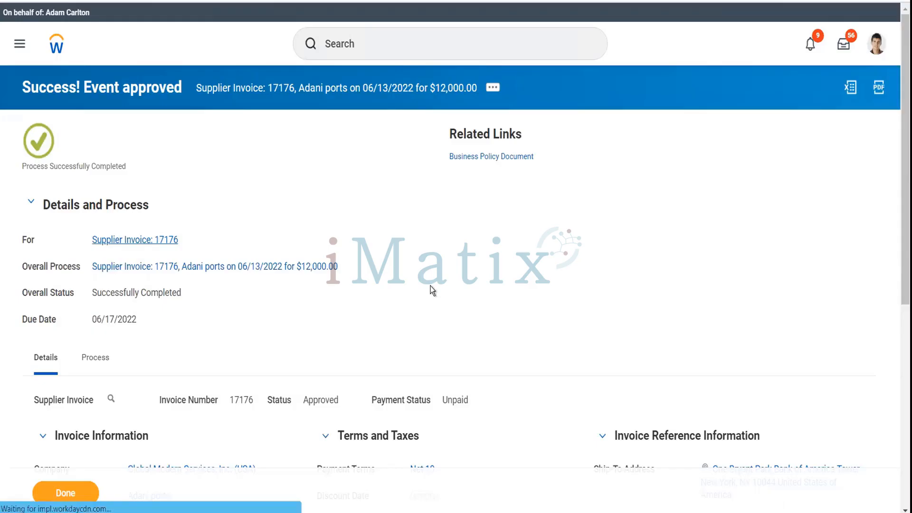
scroll(430, 286, "down", 10)
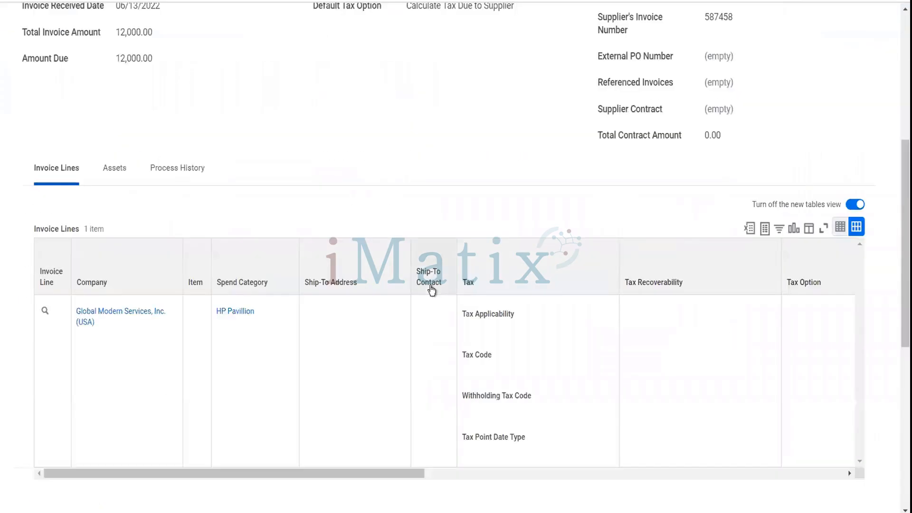
scroll(411, 357, "right", 10)
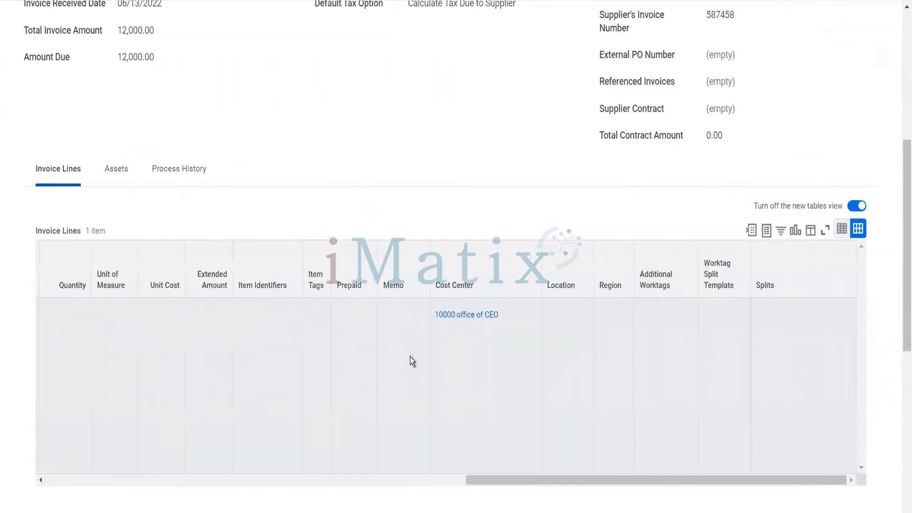
scroll(410, 357, "left", 10)
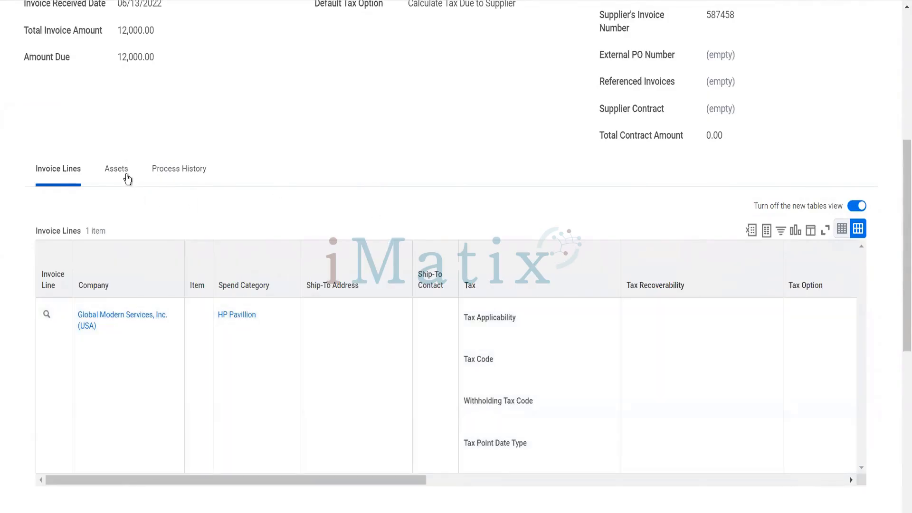
left_click(126, 178)
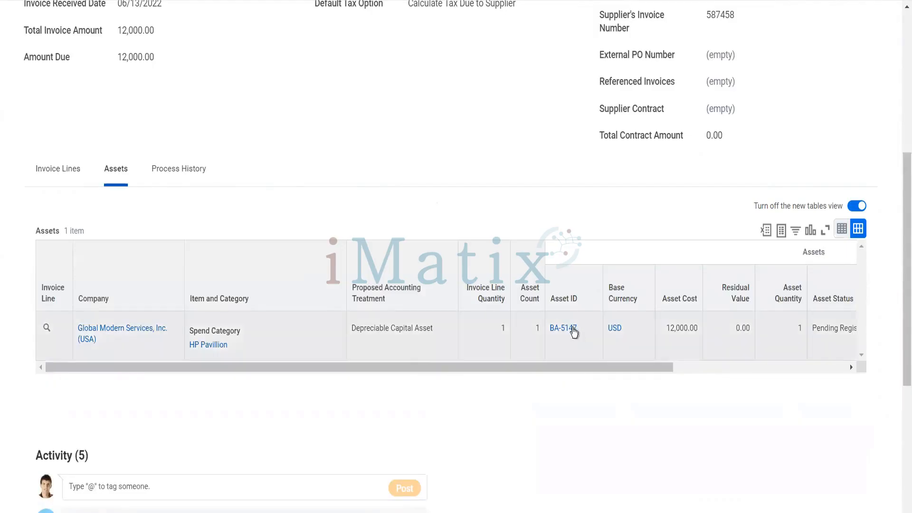
mouse_move(569, 332)
left_click(569, 332)
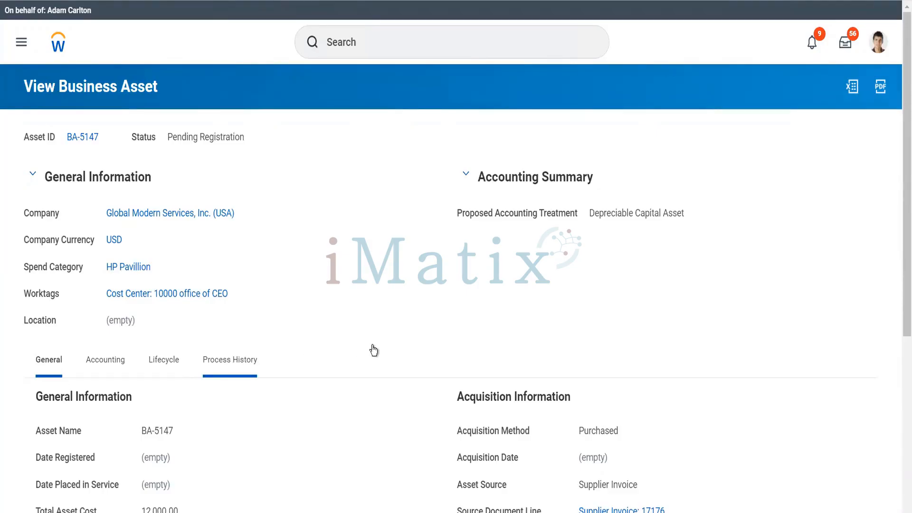
Review BA-5147's process history, then go to the Inbox with its Asset Registration task.
scroll(372, 349, "down", 5)
scroll(506, 378, "down", 3)
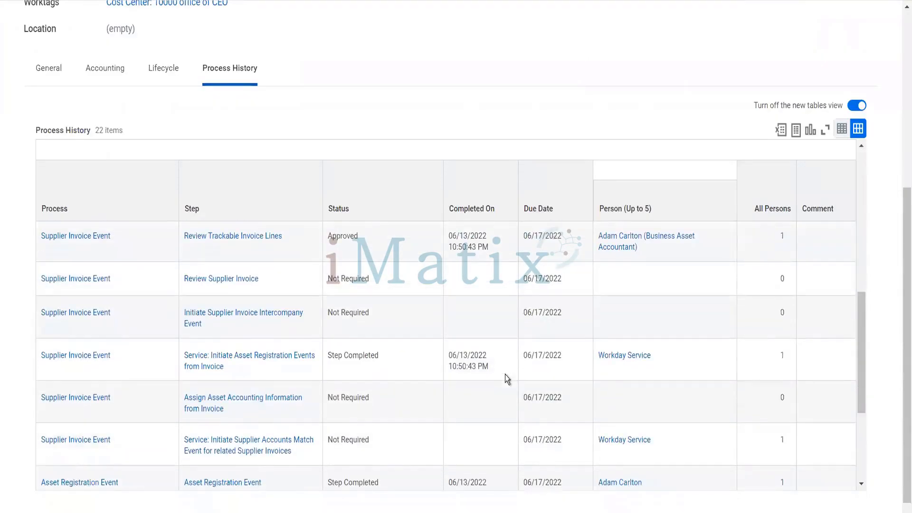
scroll(506, 378, "down", 4)
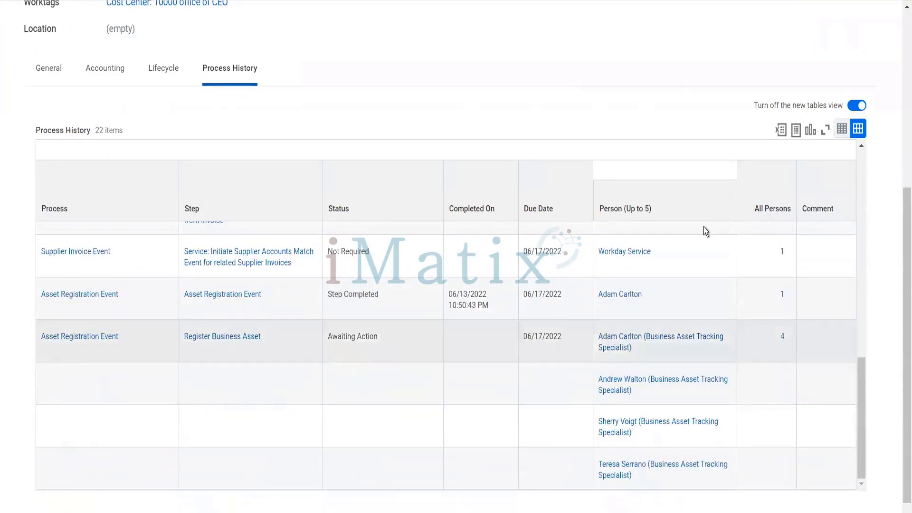
scroll(899, 62, "up", 6)
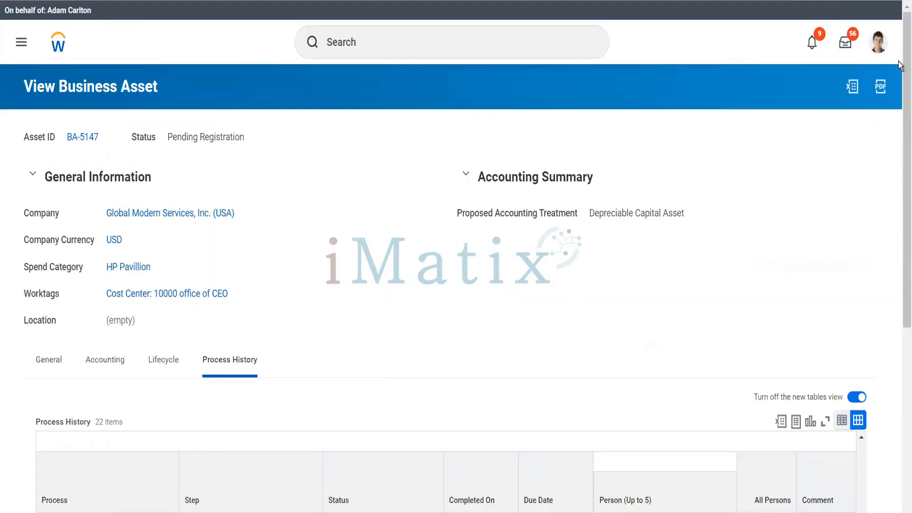
left_click(845, 43)
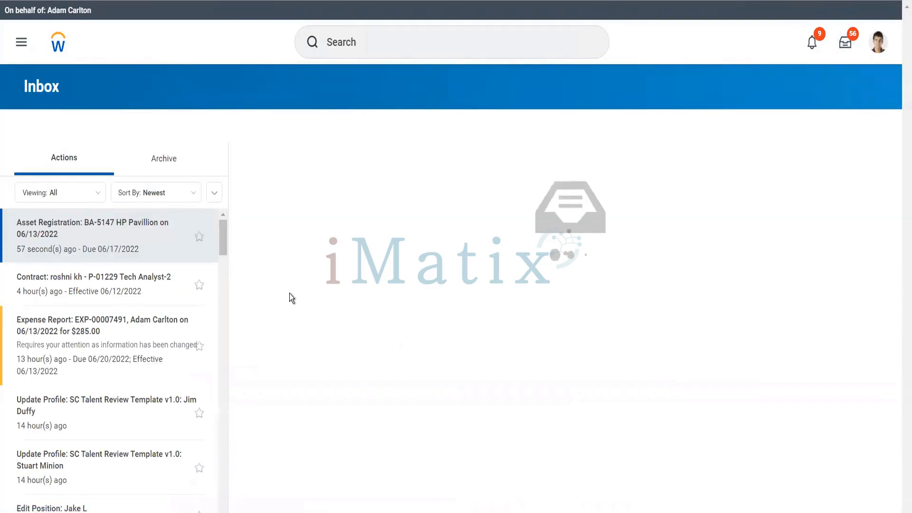
scroll(517, 302, "down", 3)
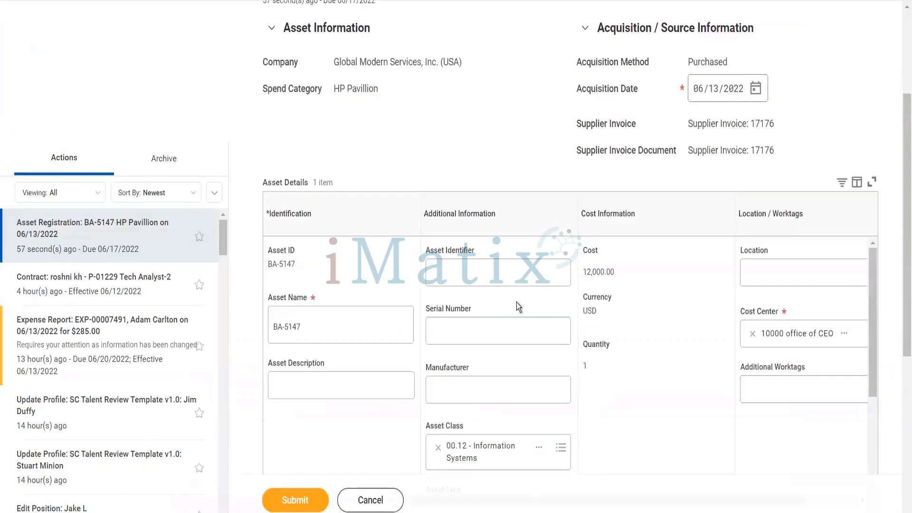
left_click(332, 390)
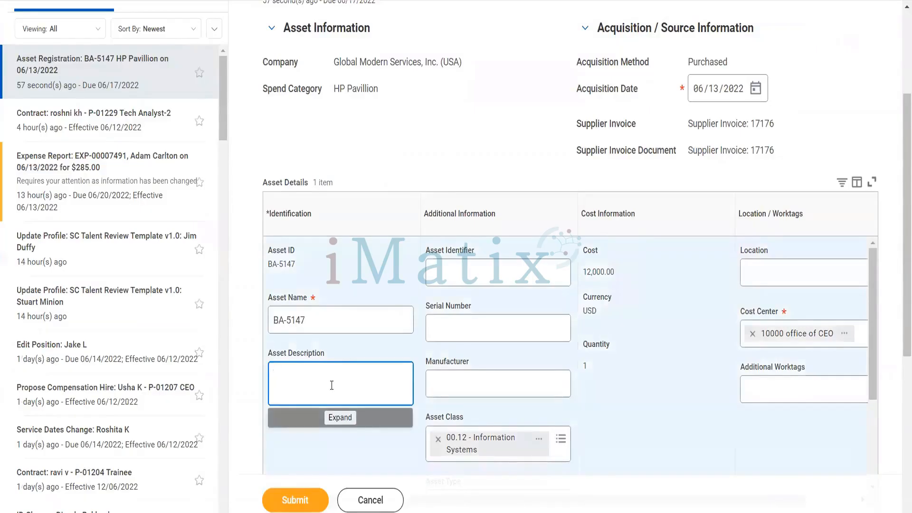
type("laptop for new joiners")
left_click(477, 275)
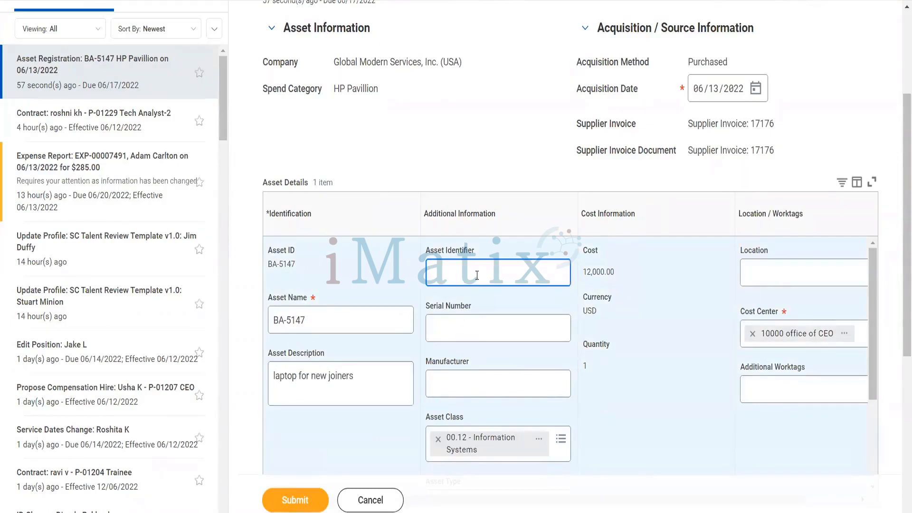
type("HP254")
key("Tab")
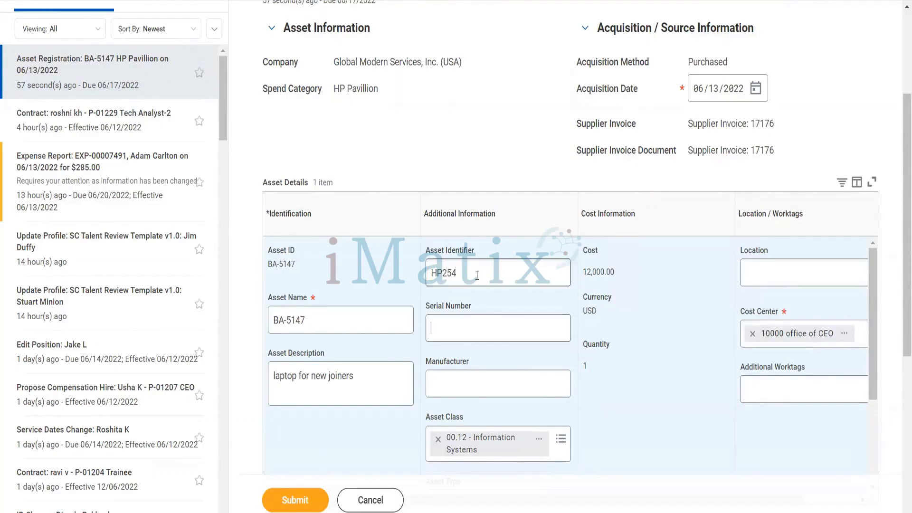
type("786546546546")
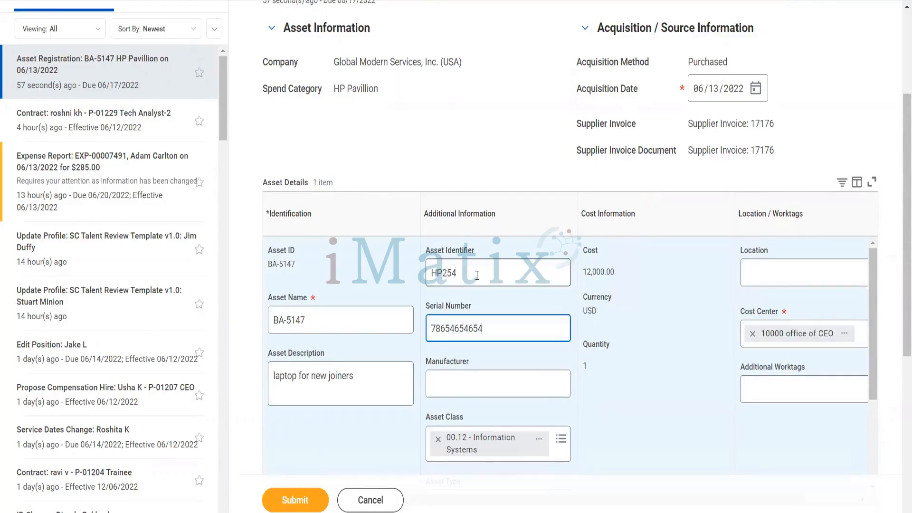
key("Tab")
type("HP")
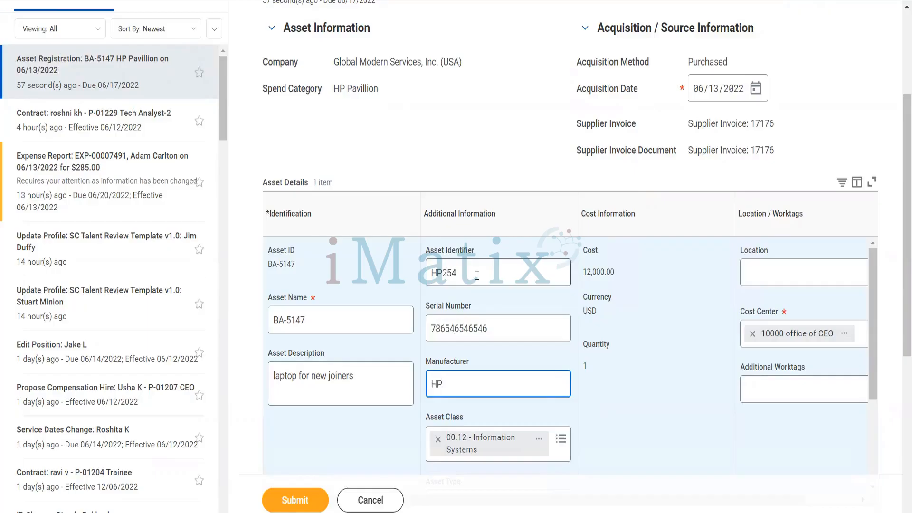
Review the remaining registration fields and submit the BA-5147 asset registration.
scroll(599, 357, "right", 2)
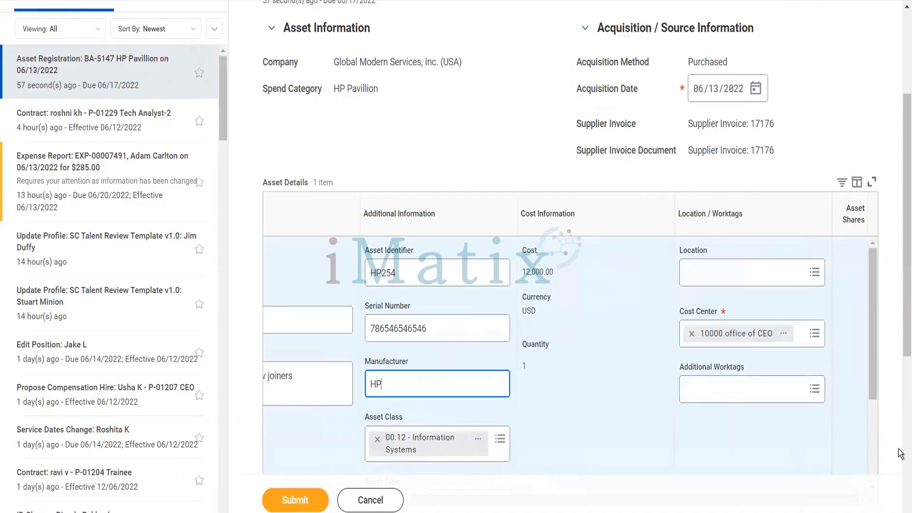
scroll(901, 454, "down", 6)
scroll(751, 213, "up", 4)
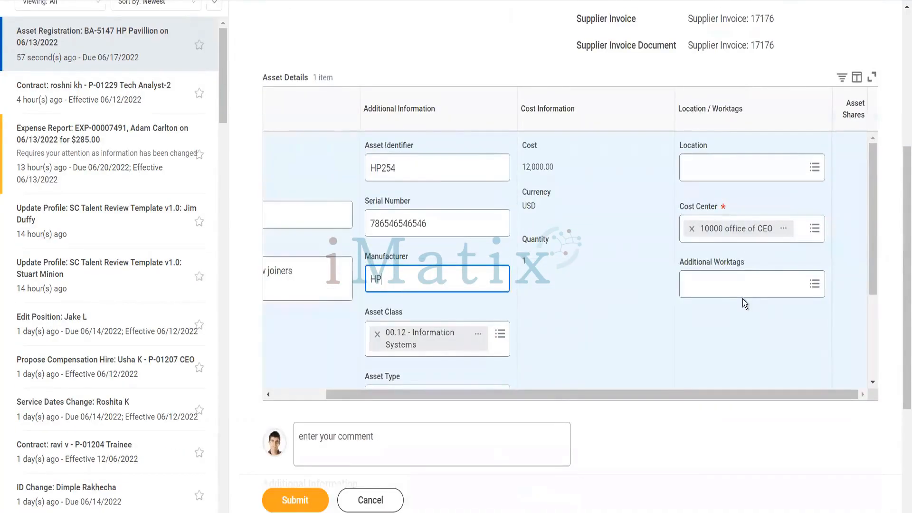
scroll(514, 320, "down", 3)
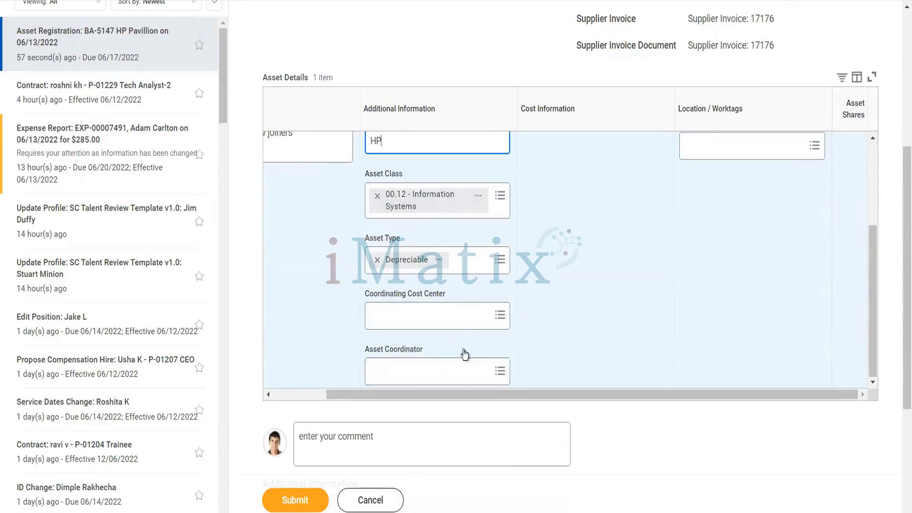
scroll(464, 354, "up", 3)
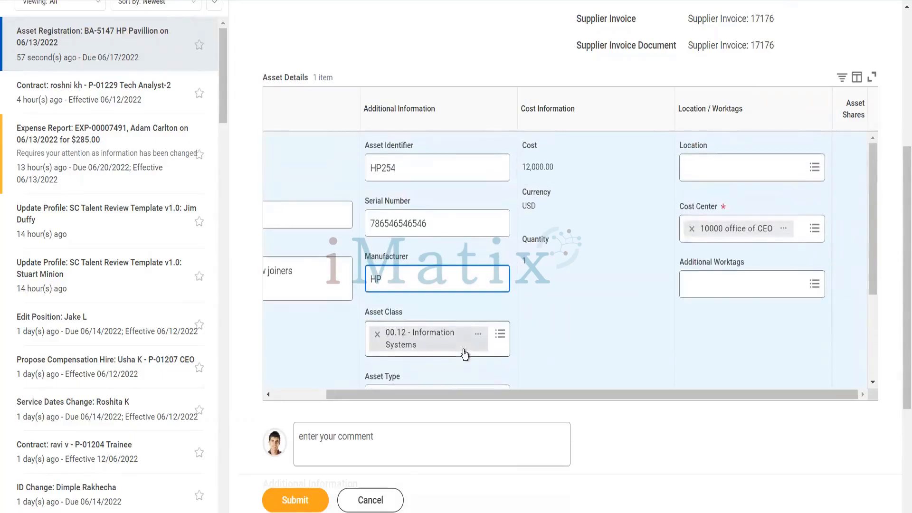
scroll(594, 329, "down", 3)
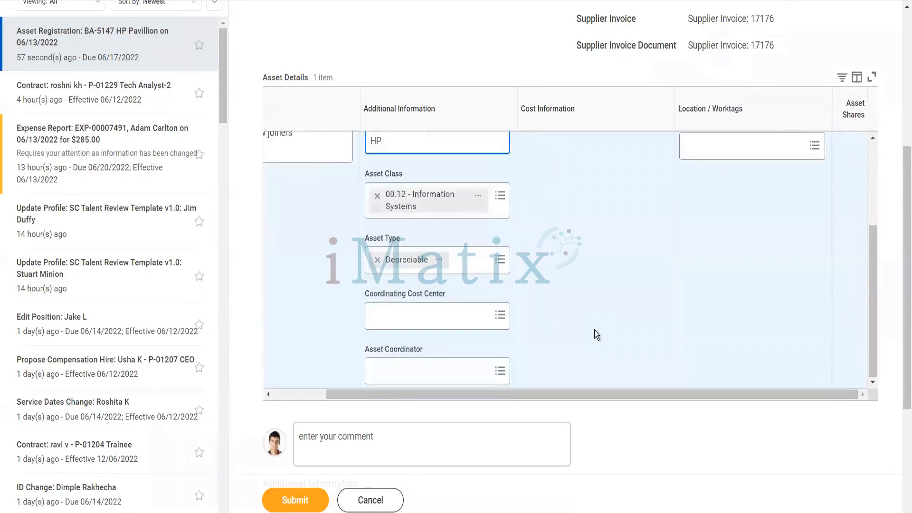
scroll(332, 323, "left", 2)
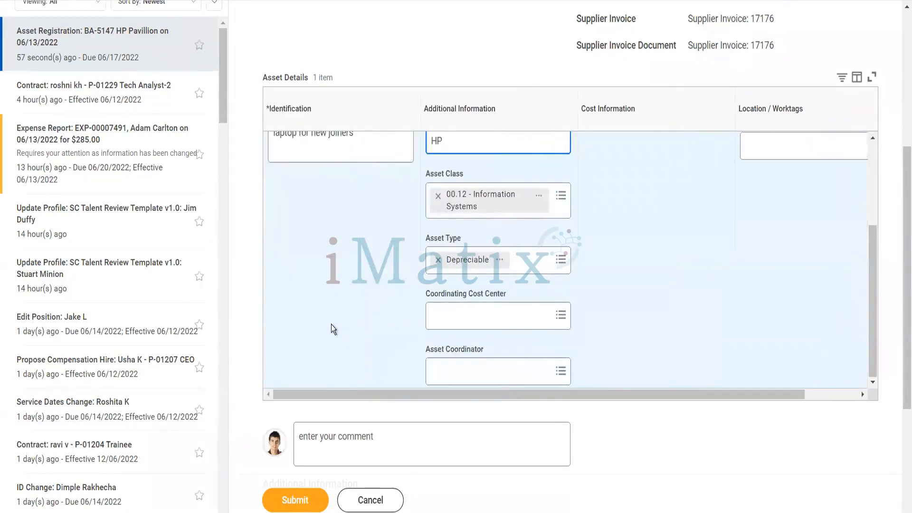
scroll(331, 324, "up", 3)
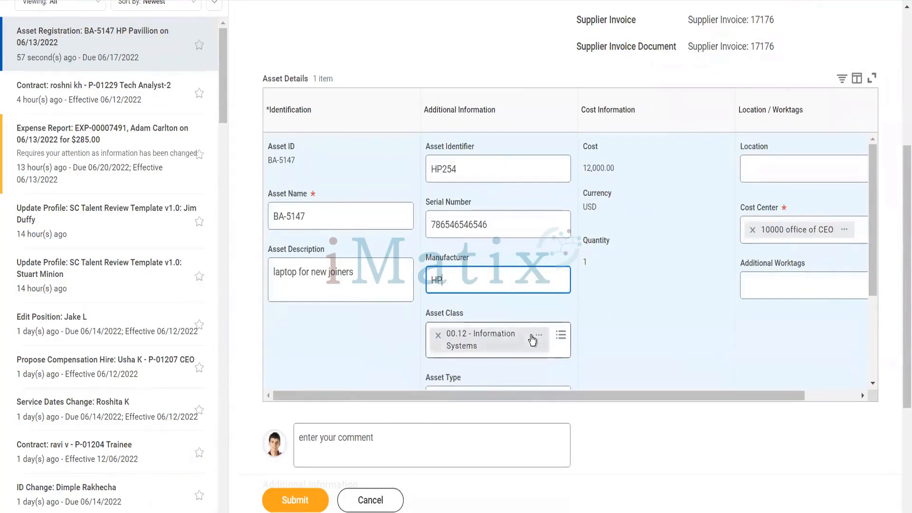
scroll(532, 338, "down", 3)
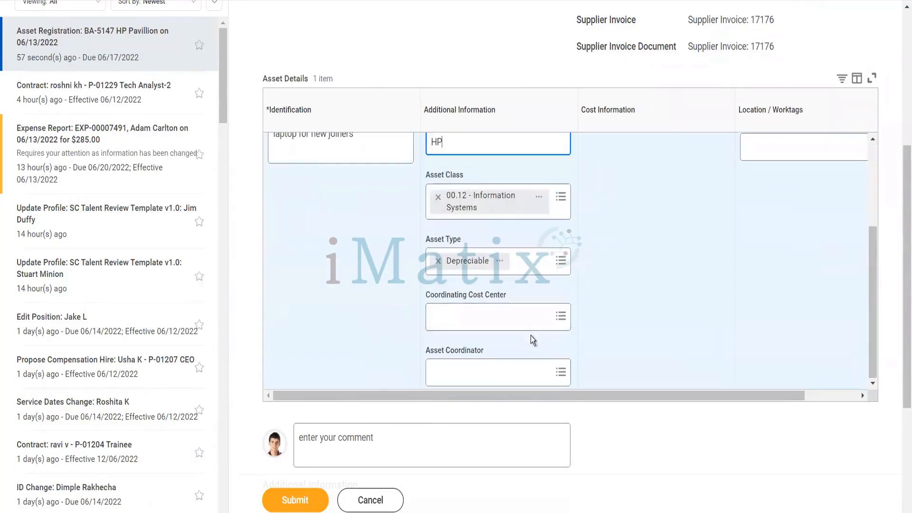
left_click(290, 499)
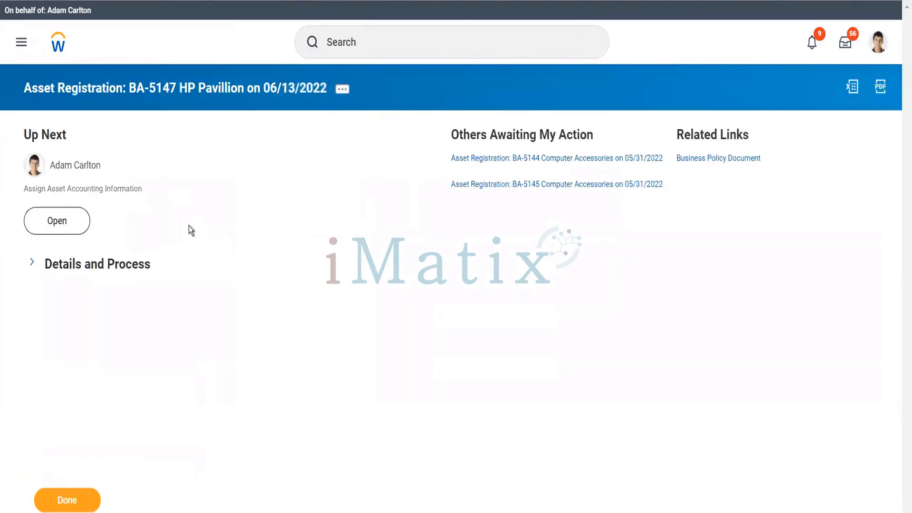
Open the accounting assignment and enter residual value 500 and fair market value 2000.
left_click(77, 228)
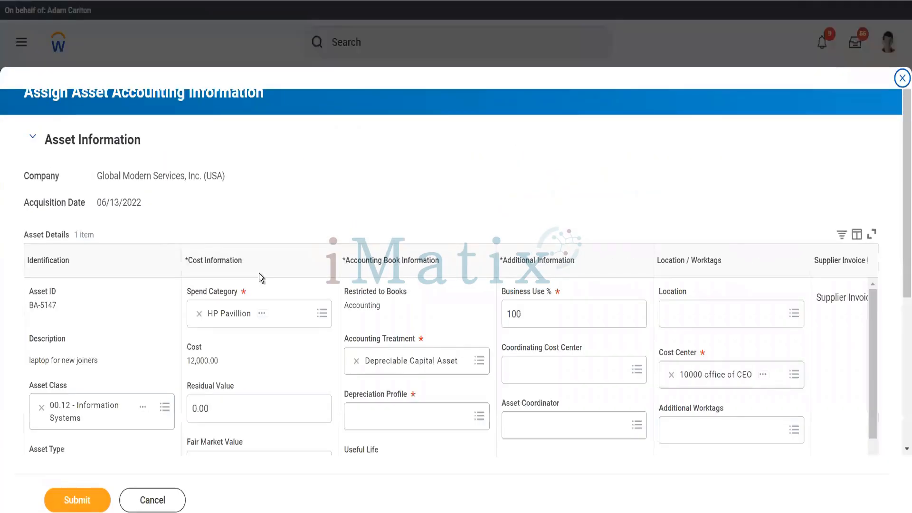
scroll(457, 252, "down", 5)
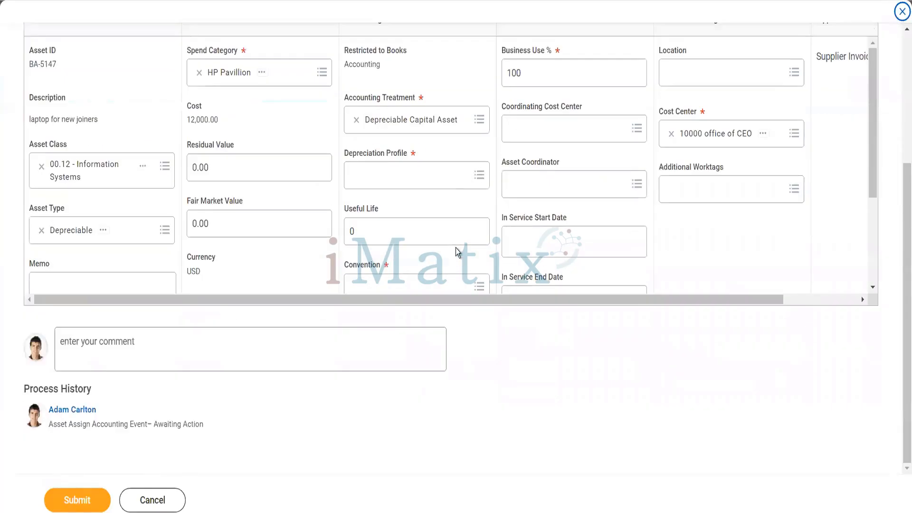
left_click(233, 167)
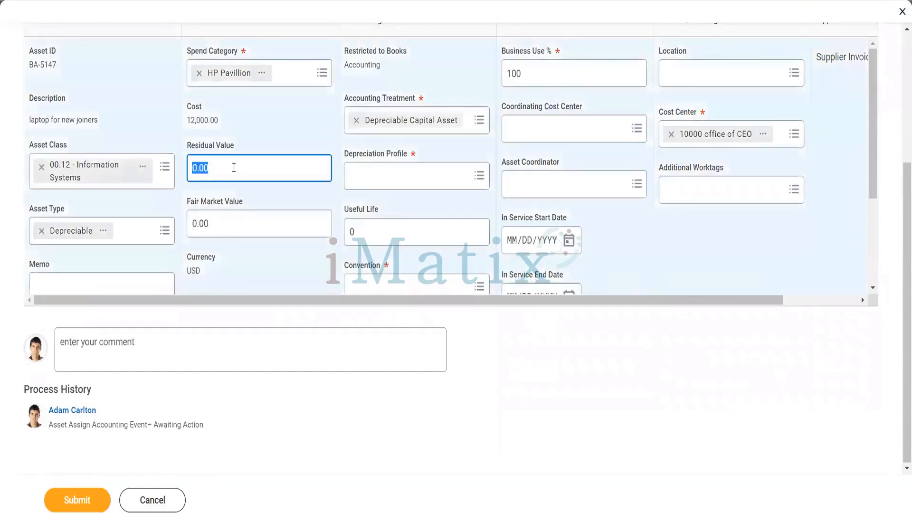
type("500")
key("Tab")
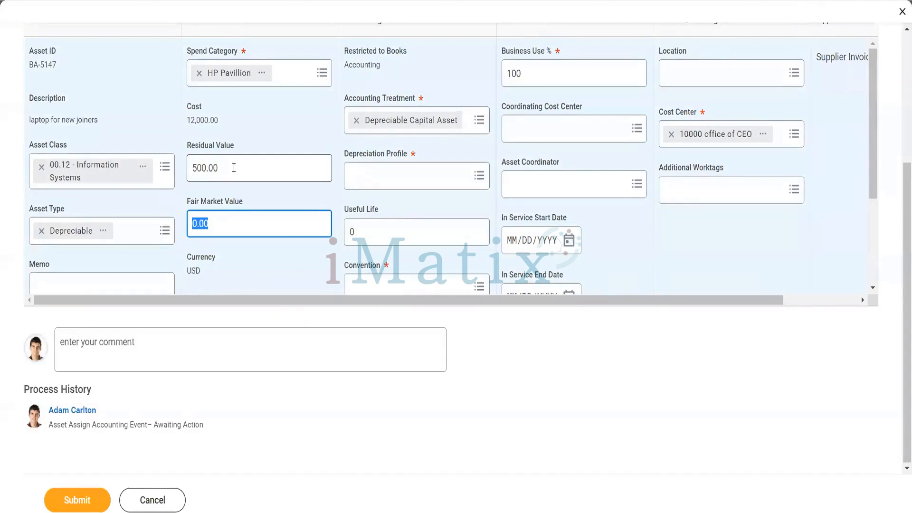
type("2000")
key("Tab")
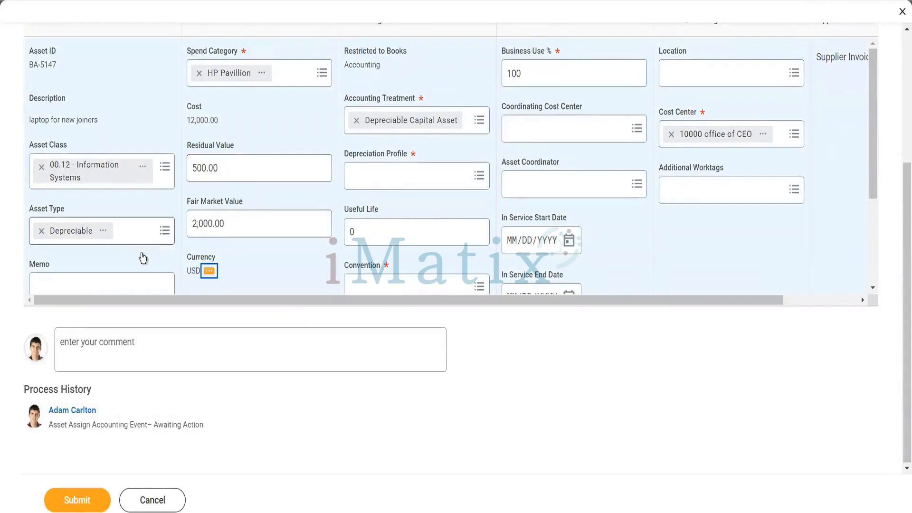
scroll(138, 258, "down", 2)
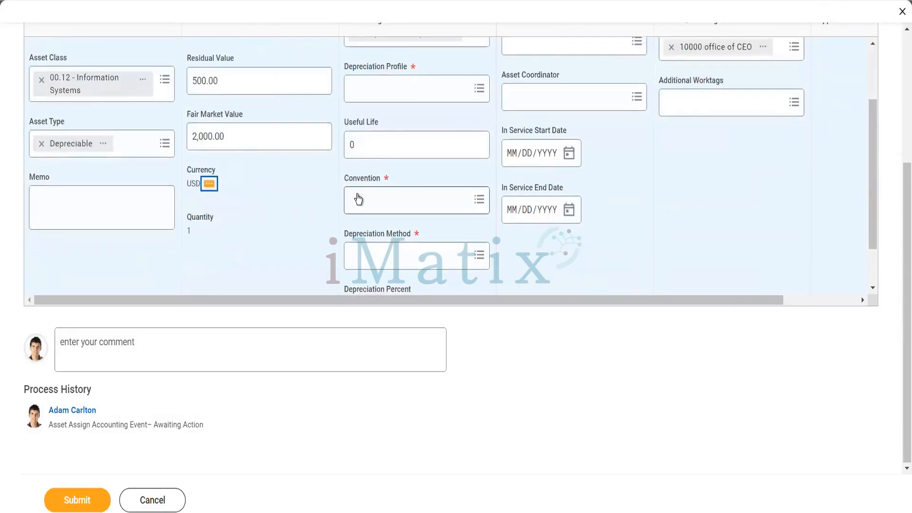
scroll(361, 199, "up", 2)
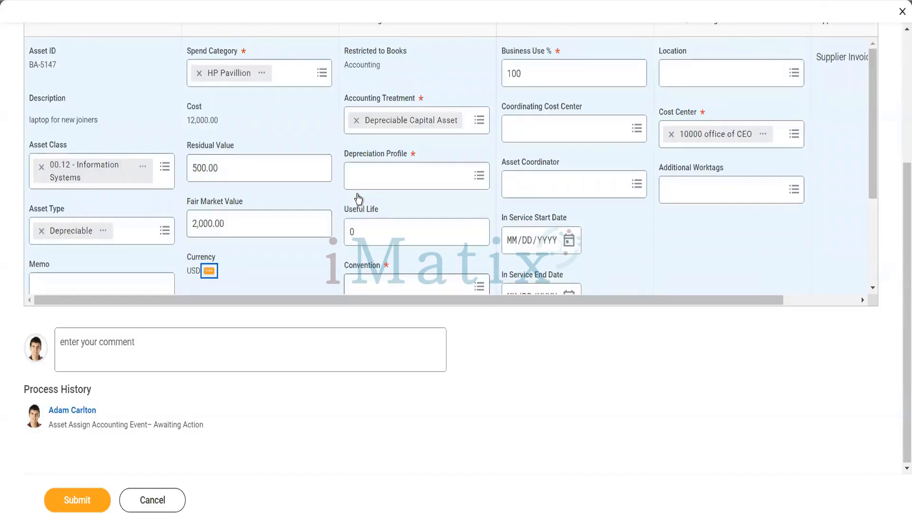
Choose 12 SL Dep Profile as BA-5147's depreciation profile and review the form.
left_click(393, 181)
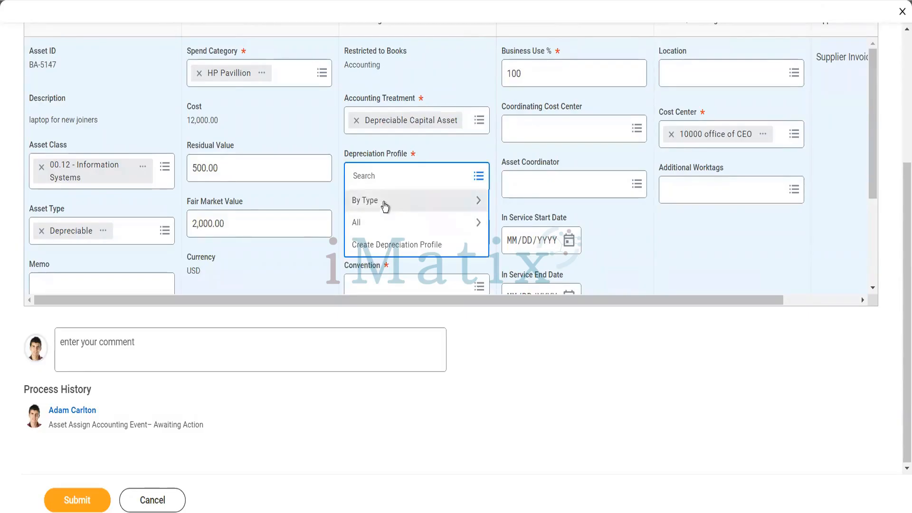
left_click(385, 205)
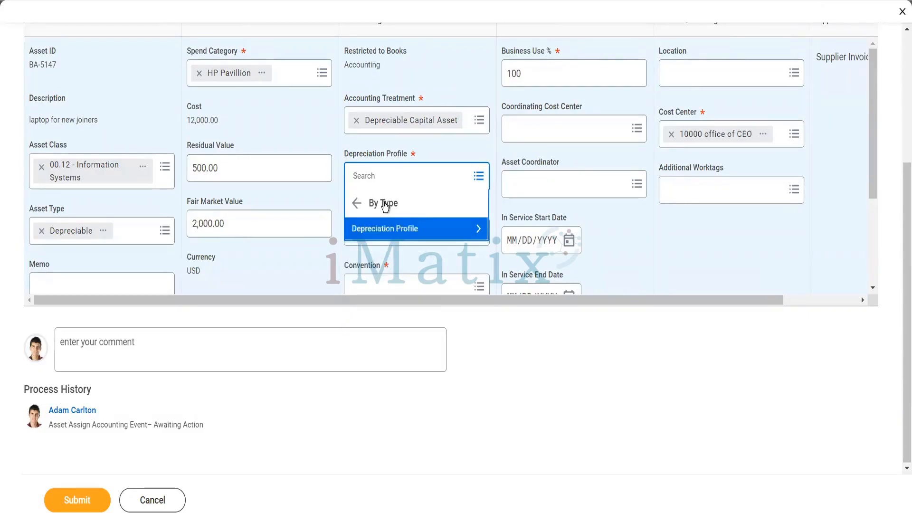
left_click(384, 230)
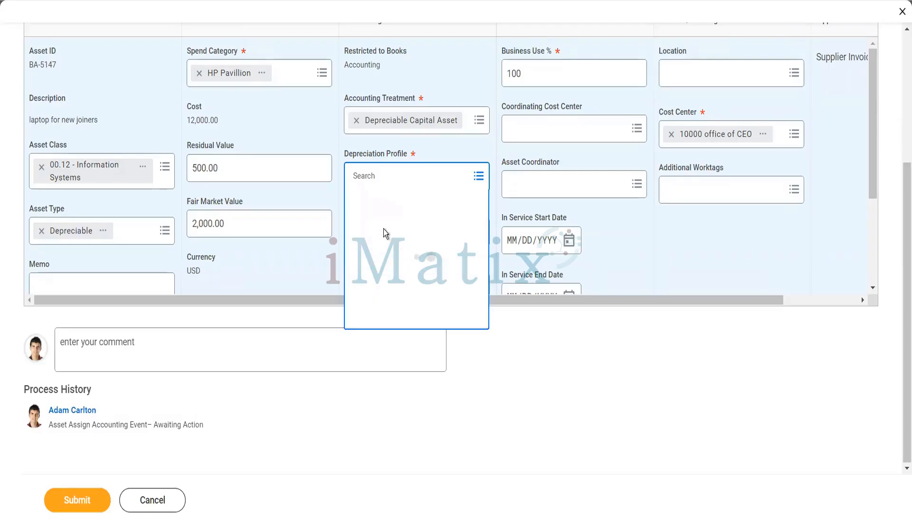
left_click(387, 232)
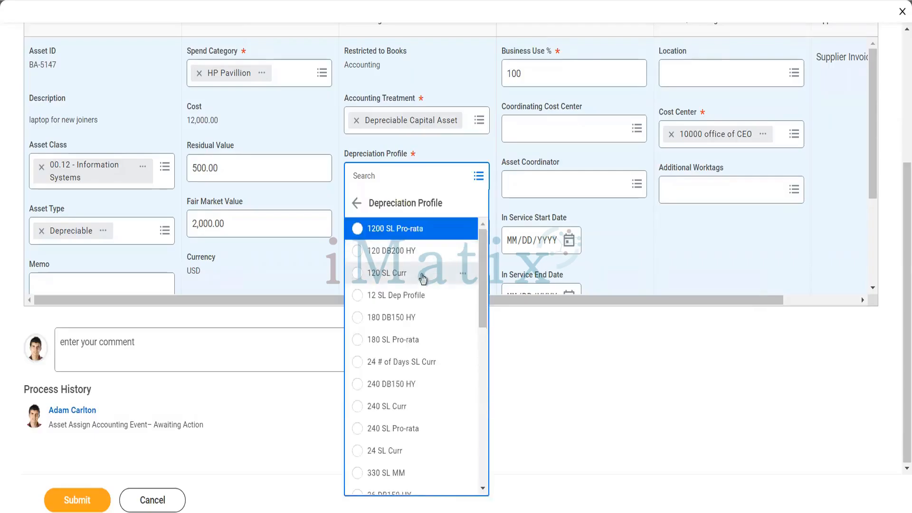
left_click(406, 295)
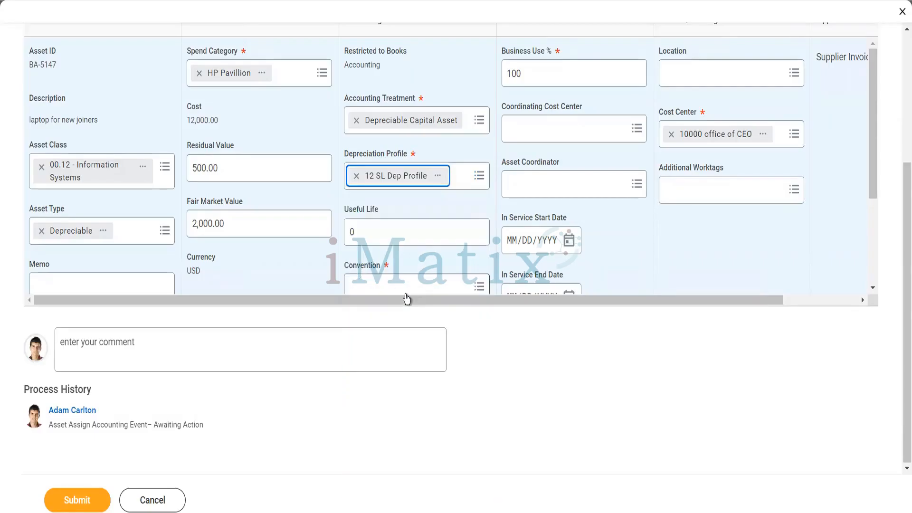
scroll(438, 243, "down", 2)
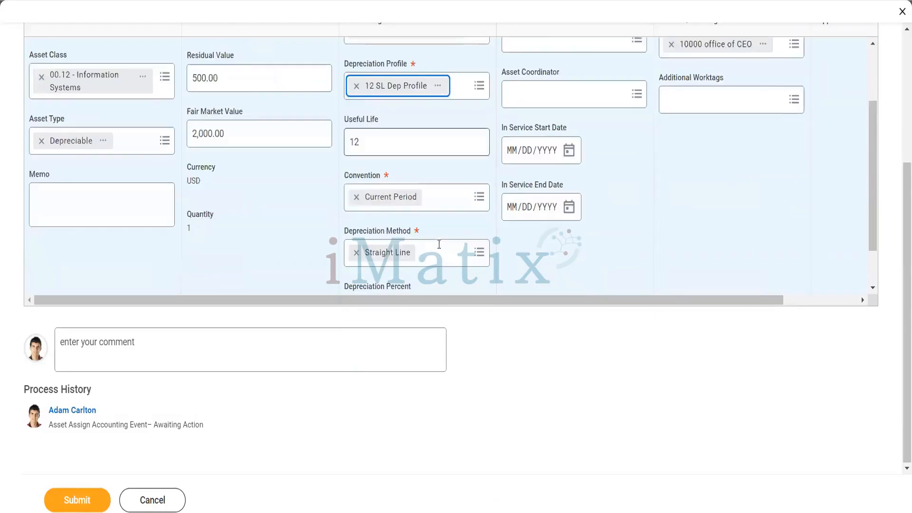
scroll(438, 247, "down", 1)
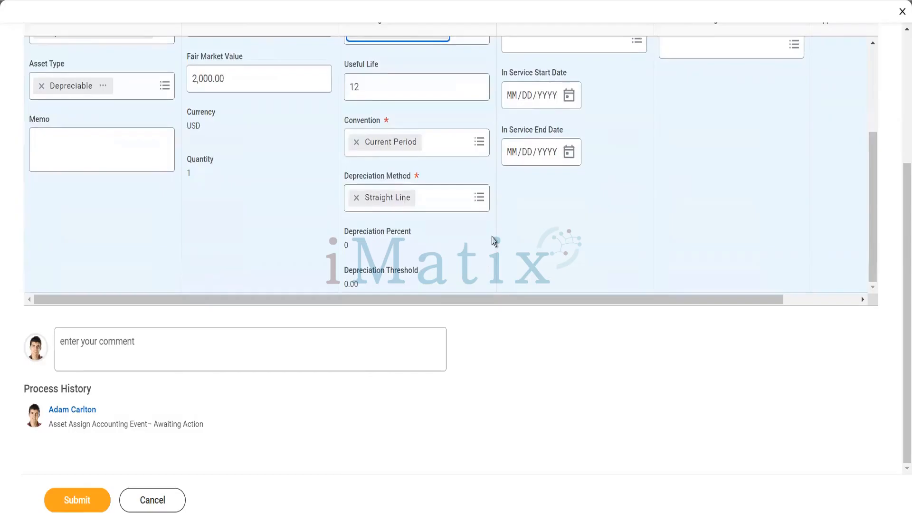
scroll(494, 241, "up", 3)
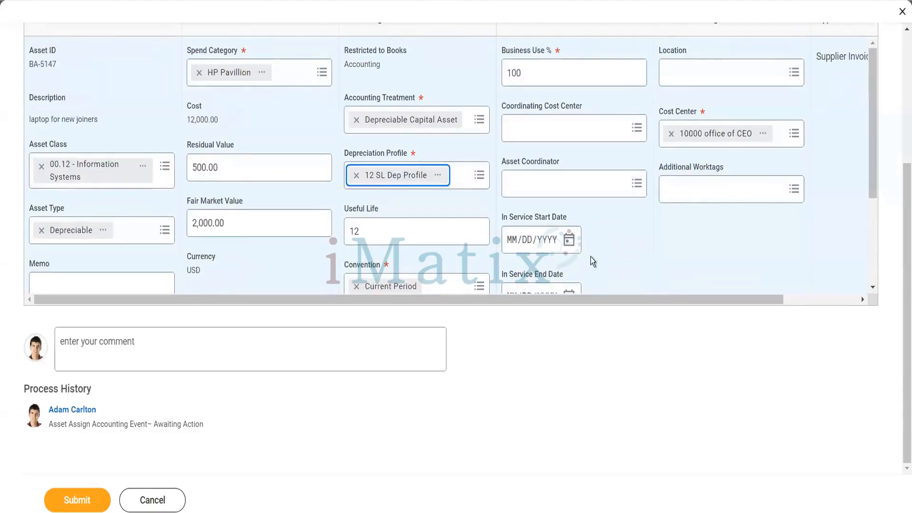
scroll(590, 259, "down", 1)
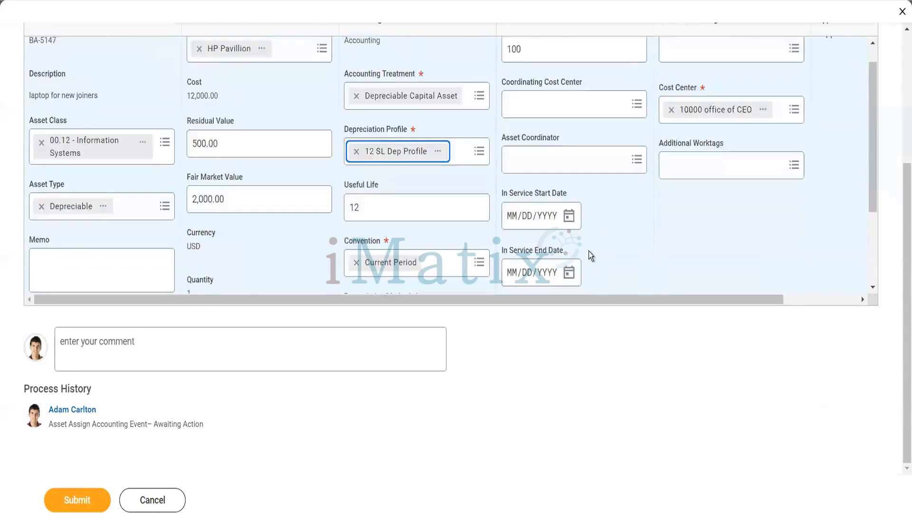
scroll(575, 250, "down", 1)
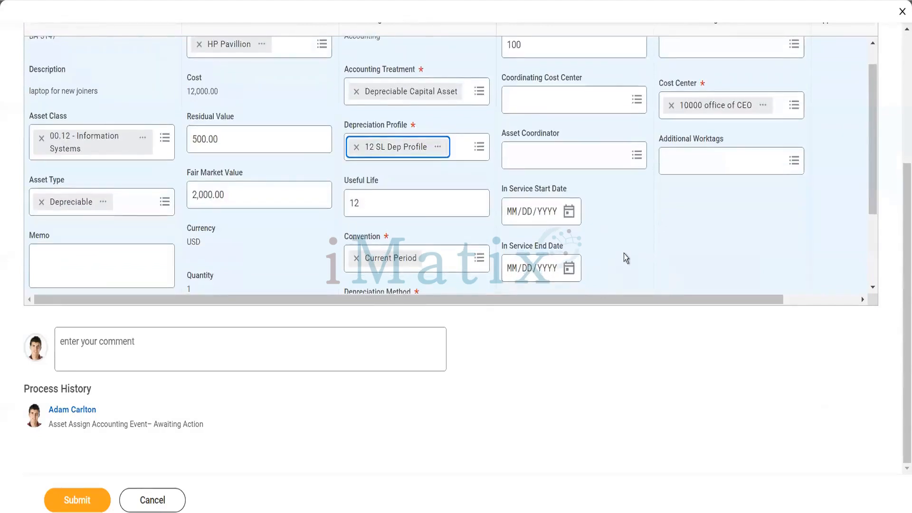
scroll(623, 253, "up", 1)
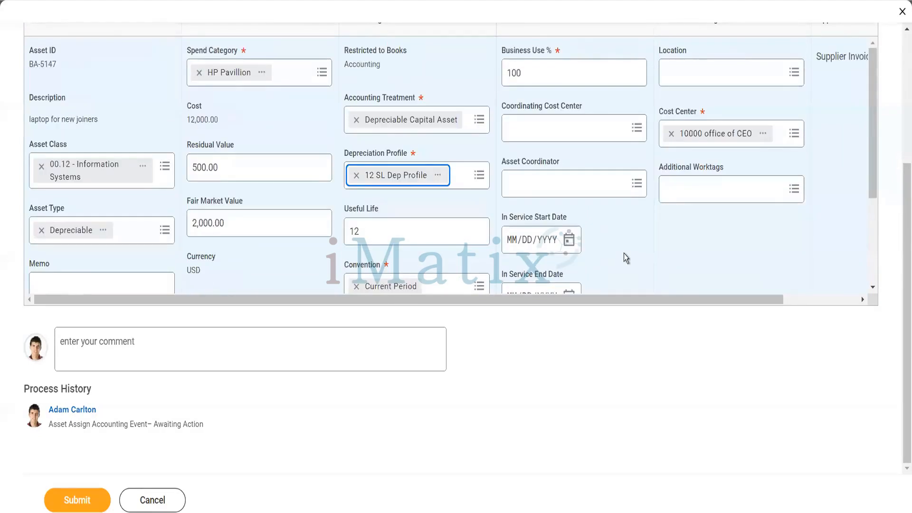
scroll(623, 253, "up", 2)
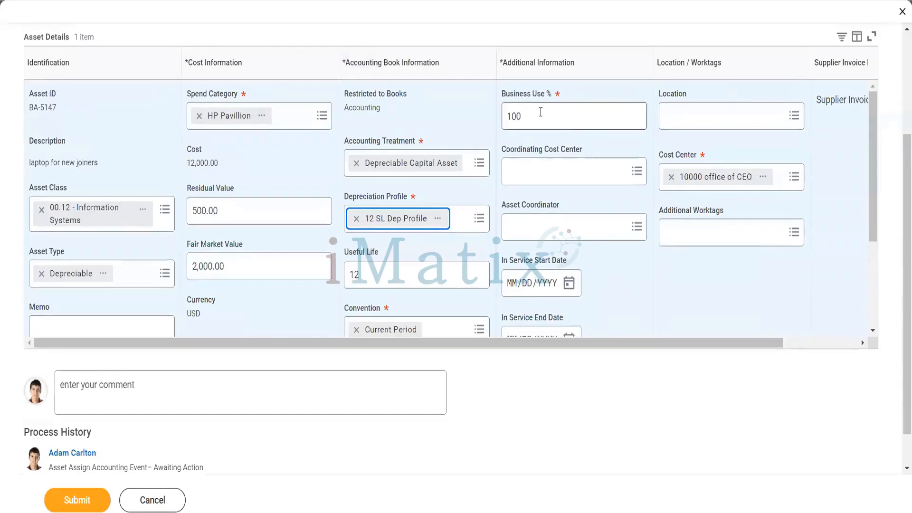
left_click_drag(541, 112, 515, 116)
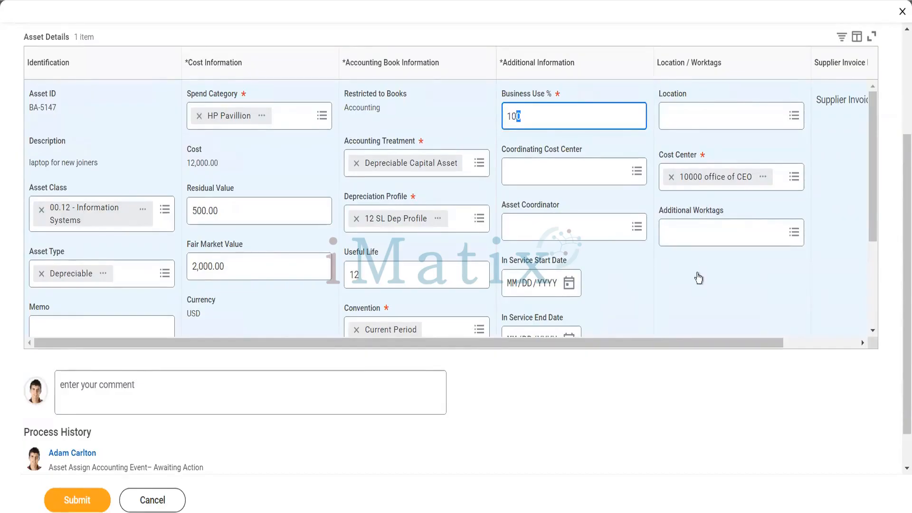
scroll(697, 274, "down", 3)
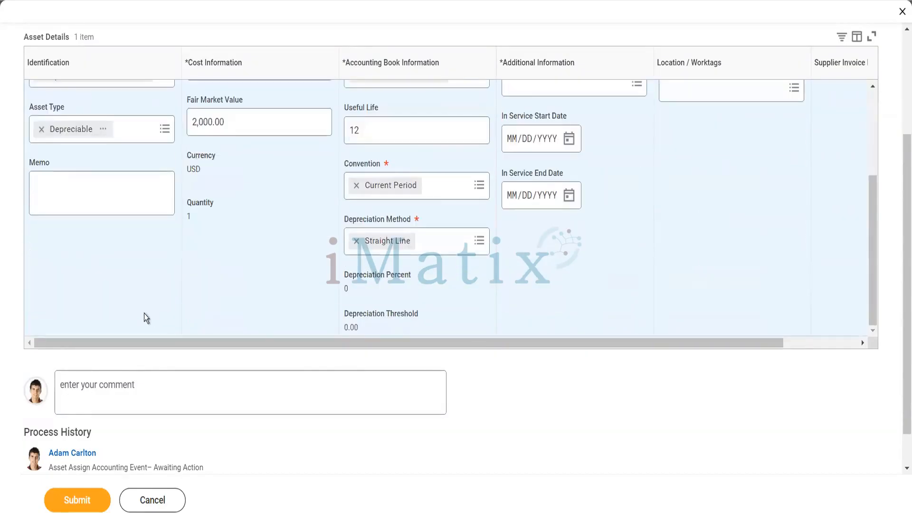
scroll(92, 291, "up", 3)
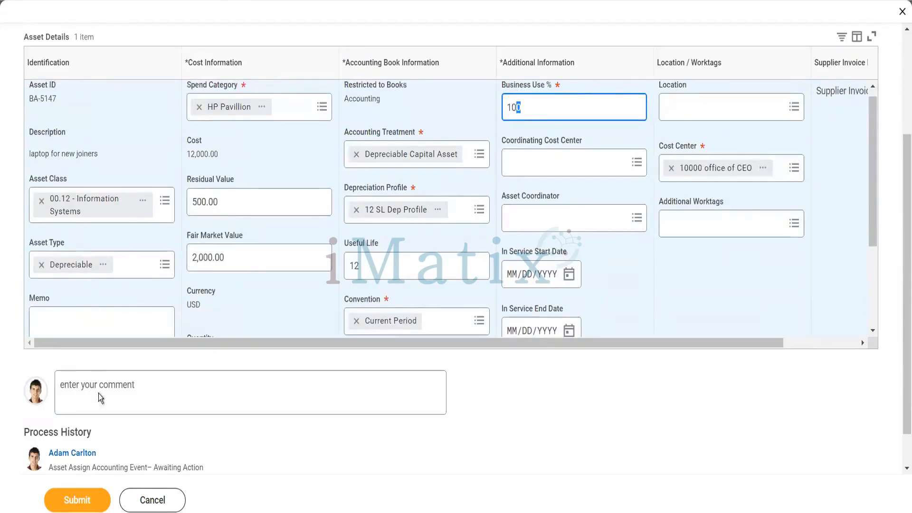
Submit BA-5147's accounting and view the completed Asset Assign Accounting event with details expanded.
left_click(86, 501)
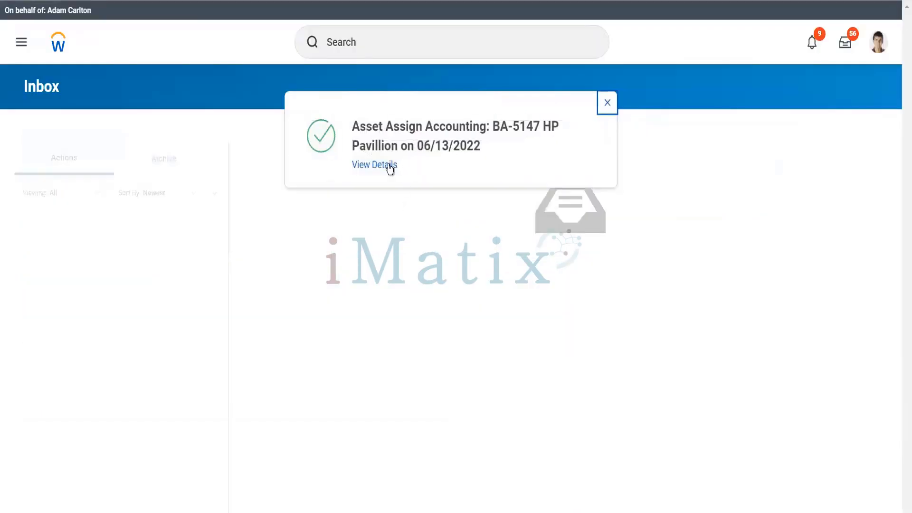
left_click(389, 165)
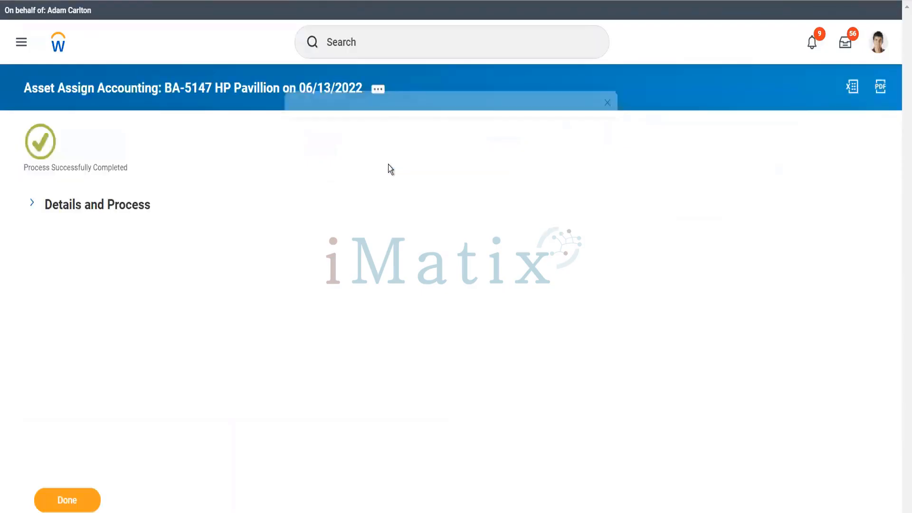
left_click(143, 214)
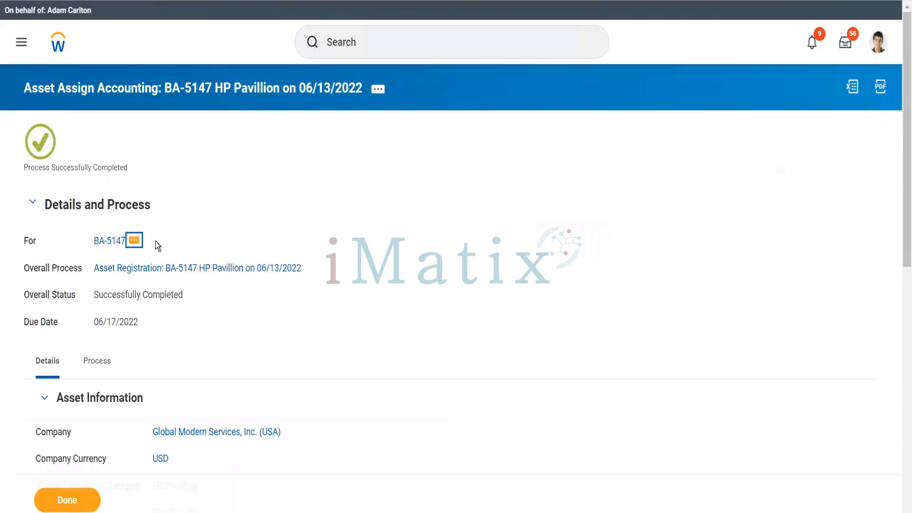
left_click(134, 241)
Issue BA-5147 to the worker found by name search, effective 06/13/2022.
mouse_move(284, 288)
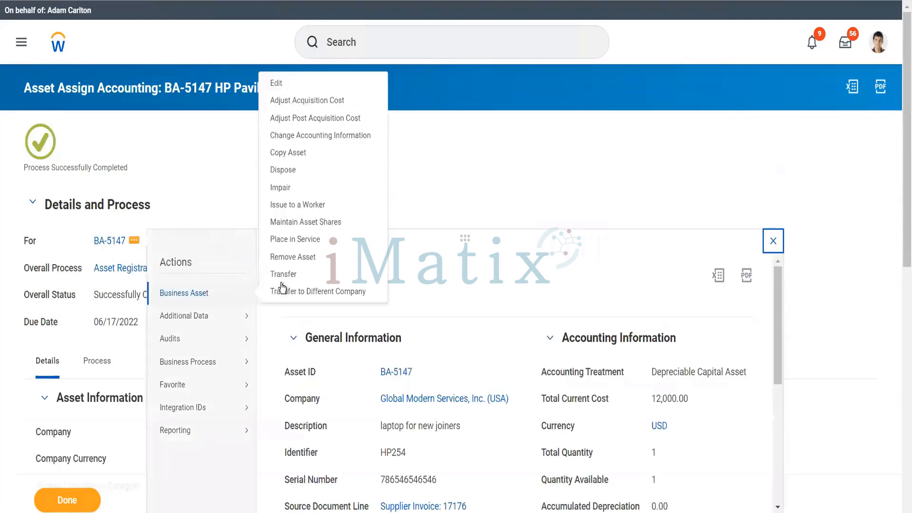
left_click(286, 208)
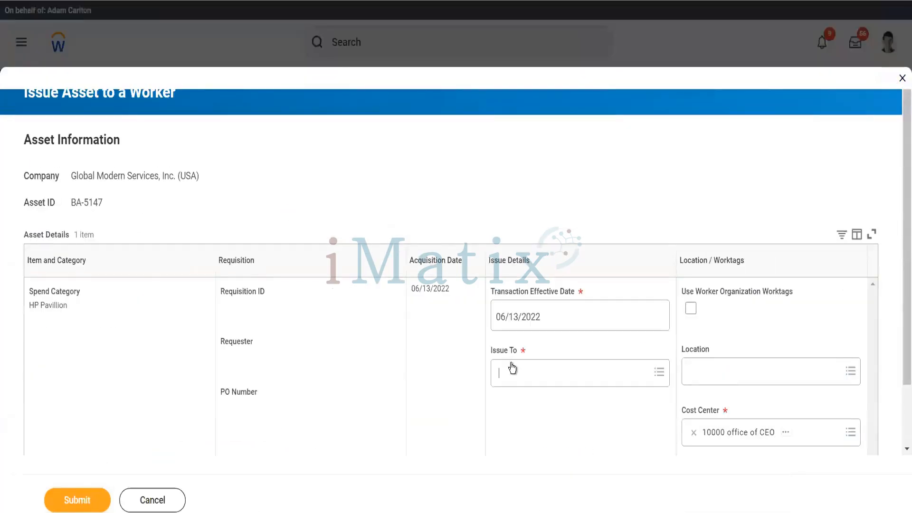
left_click(511, 366)
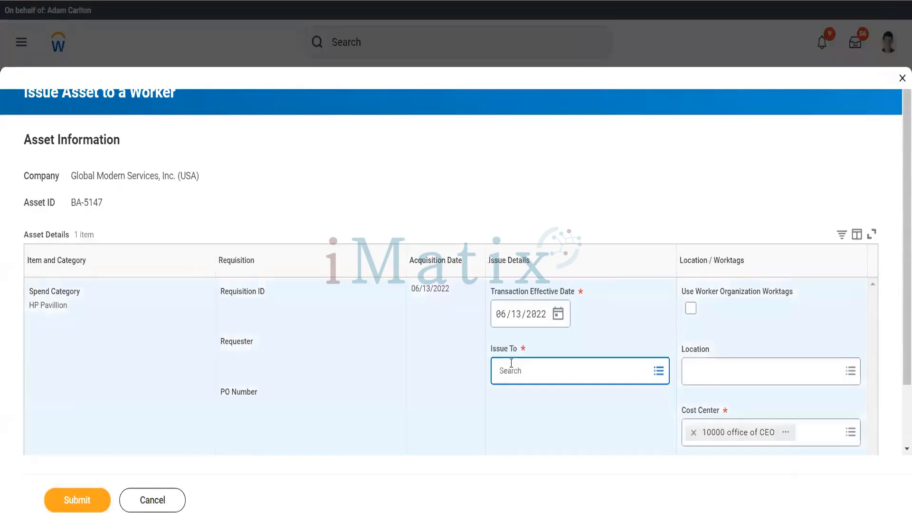
type("Ter ser")
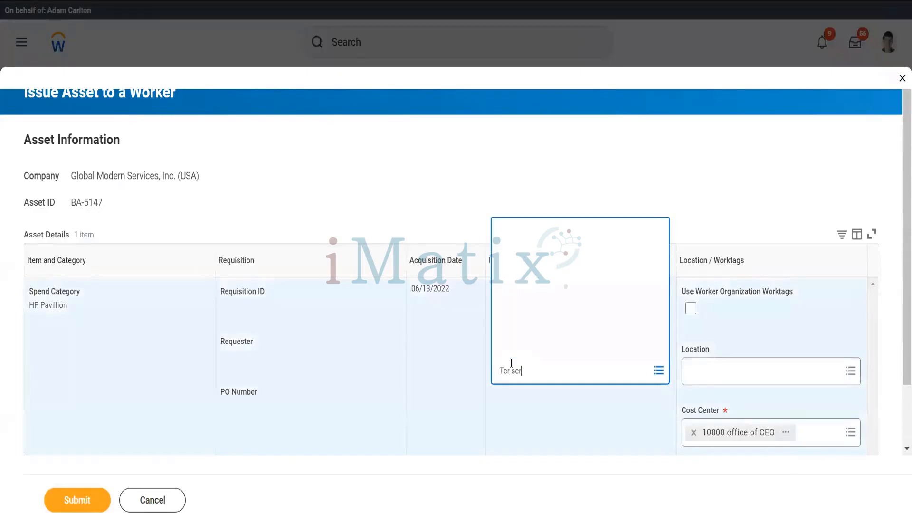
left_click(85, 503)
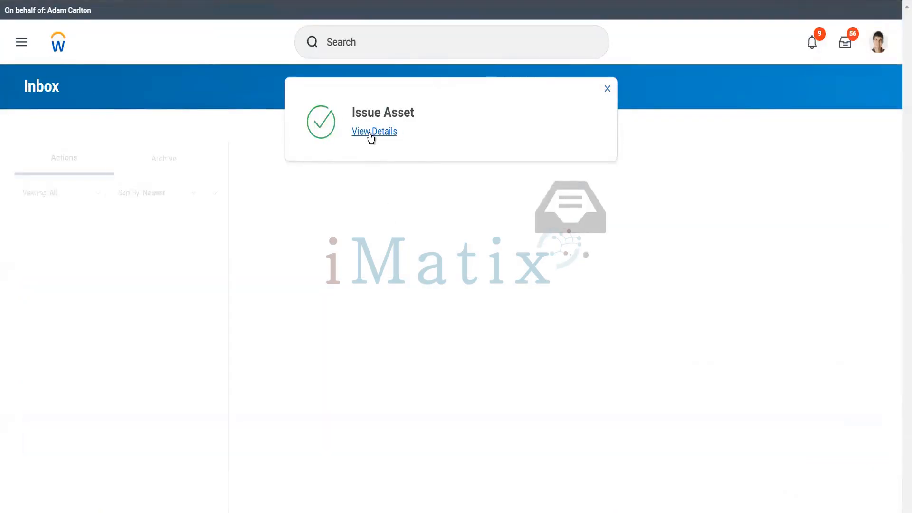
Open BA-5147's details from the completed asset issue and review its depreciation summary.
left_click(371, 133)
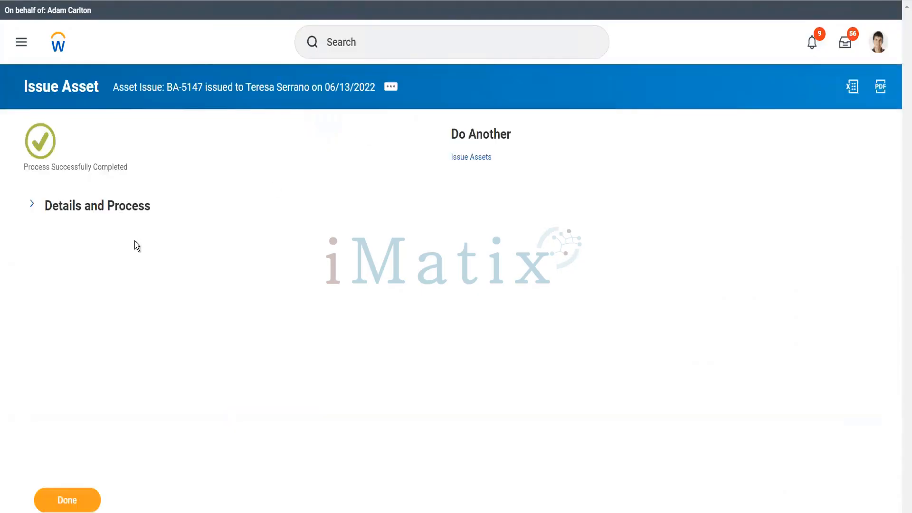
left_click(125, 209)
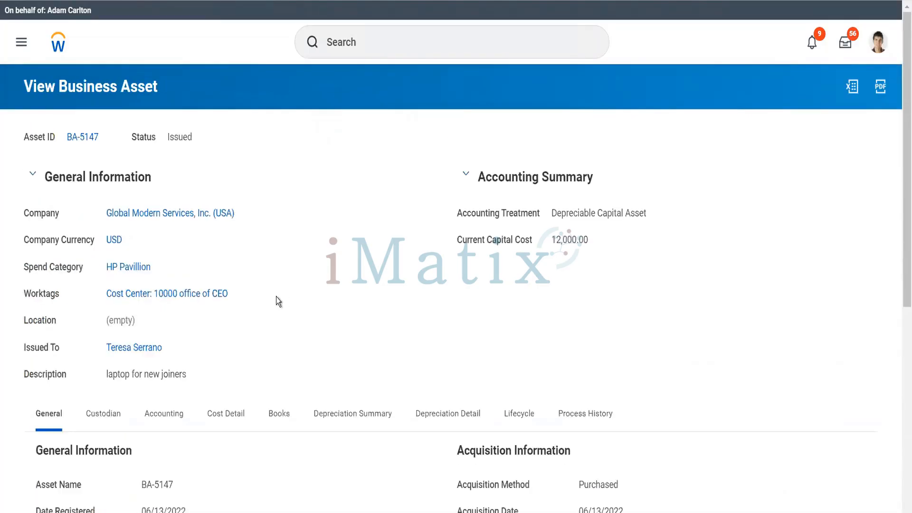
scroll(275, 297, "down", 2)
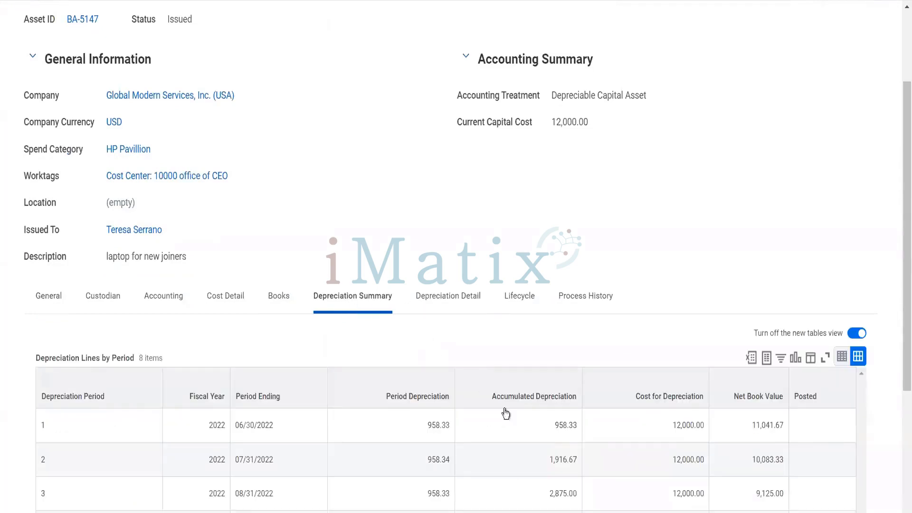
scroll(496, 464, "down", 4)
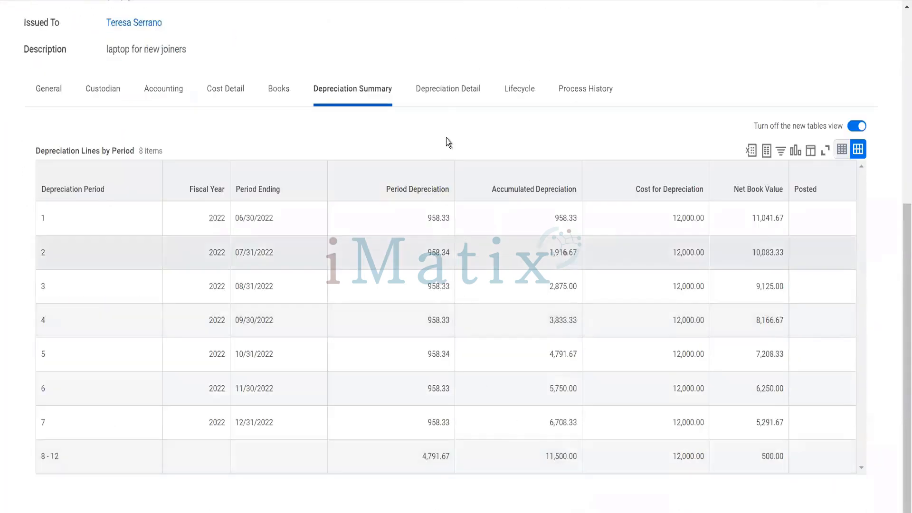
Check the 12 depreciation detail lines of 958.33–958.34 under cost center 10000.
left_click(441, 99)
scroll(440, 368, "down", 2)
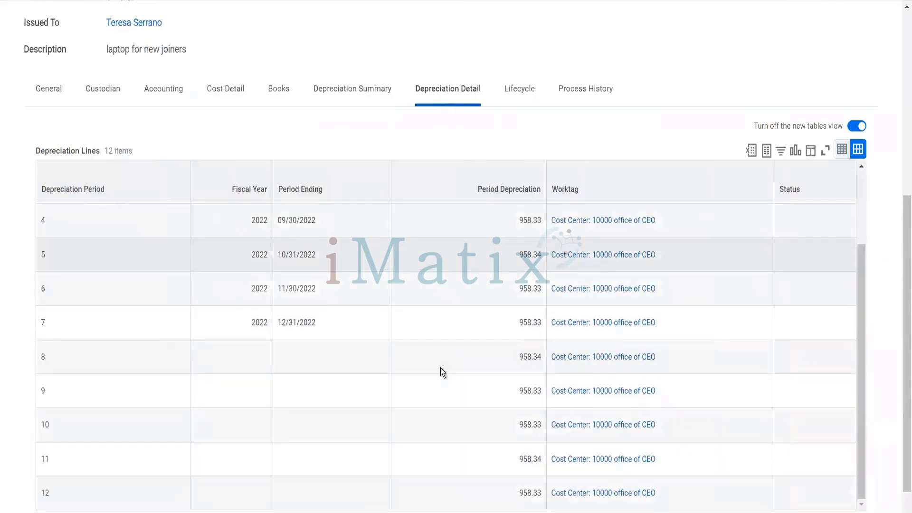
scroll(440, 367, "down", 1)
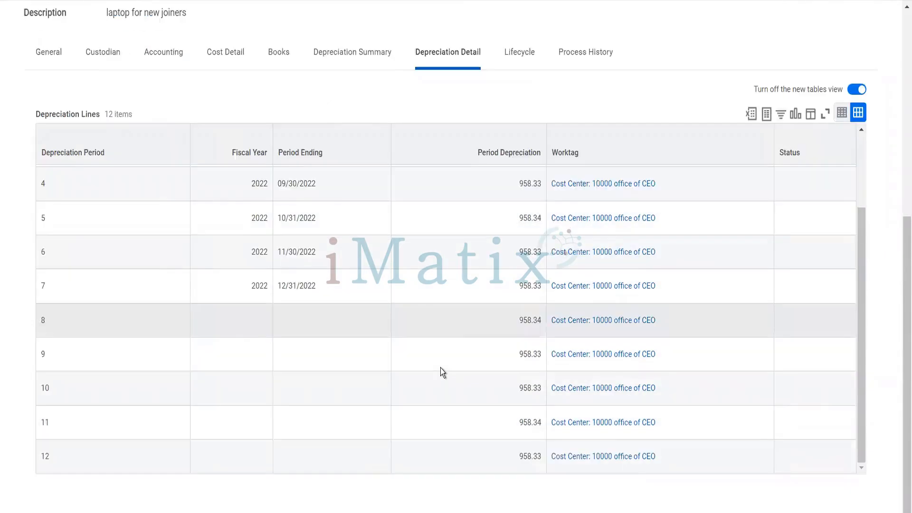
scroll(440, 368, "up", 8)
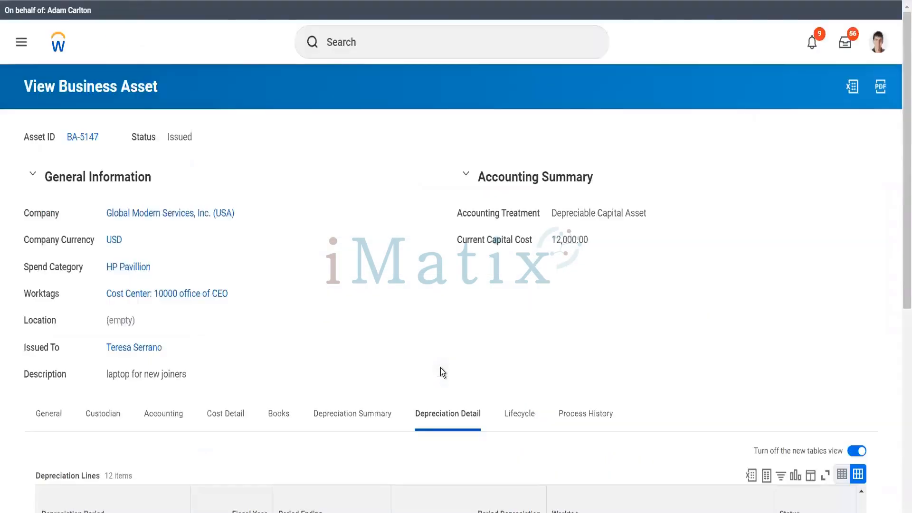
Review BA-5147's General information: Issued, Depreciable Capital Asset, 12,000.00 current capital cost.
left_click(41, 423)
scroll(284, 422, "down", 6)
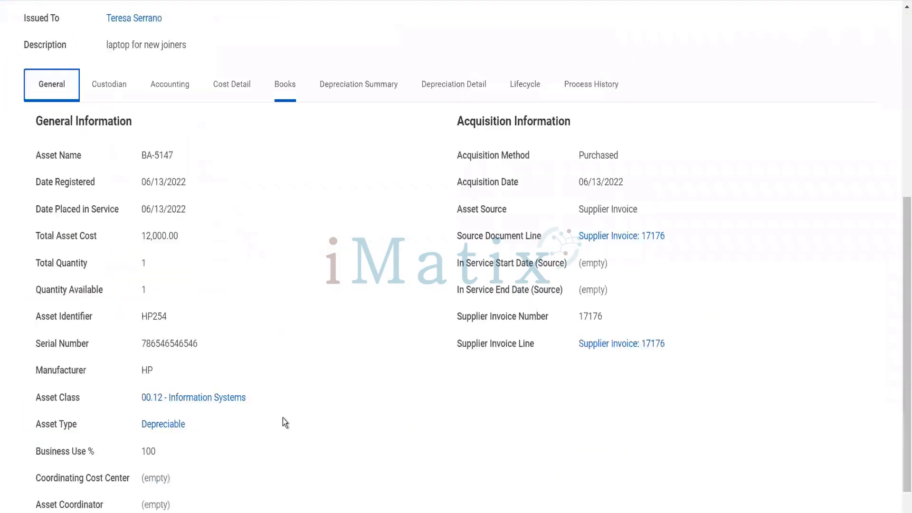
scroll(284, 422, "up", 6)
scroll(283, 418, "down", 6)
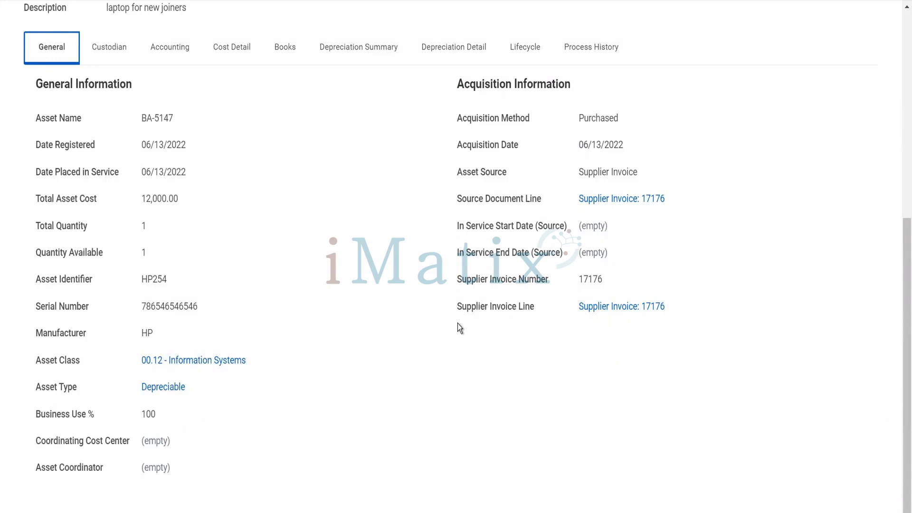
scroll(458, 324, "up", 5)
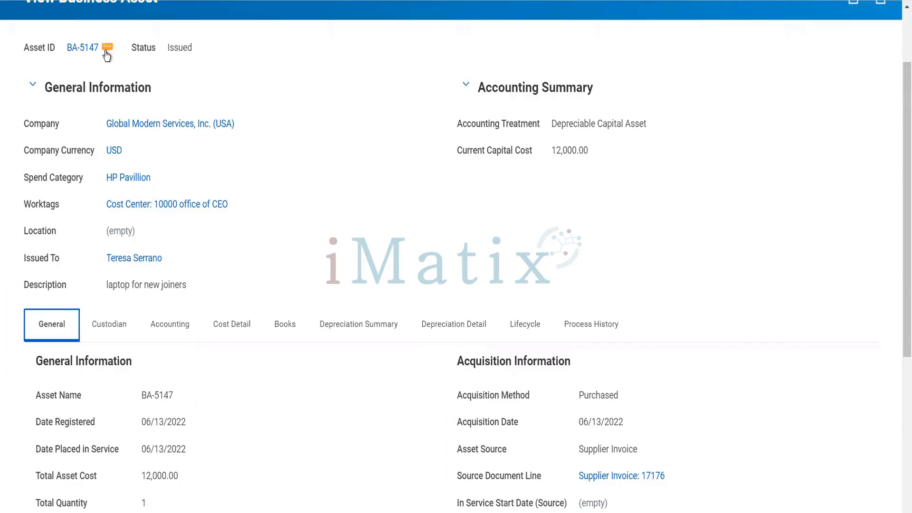
Confirm in the Asset ID preview that accounting uses the 12 SL Dep Profile straight-line depreciation.
left_click(108, 51)
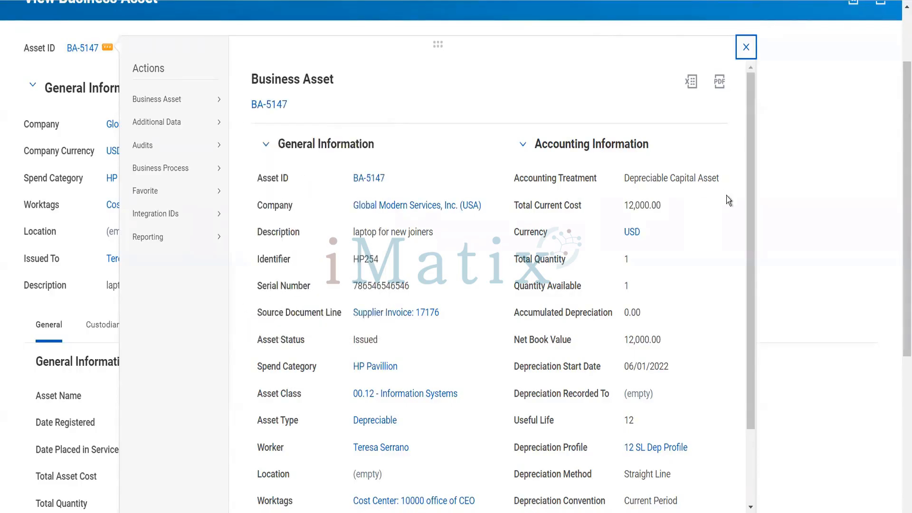
left_click(793, 202)
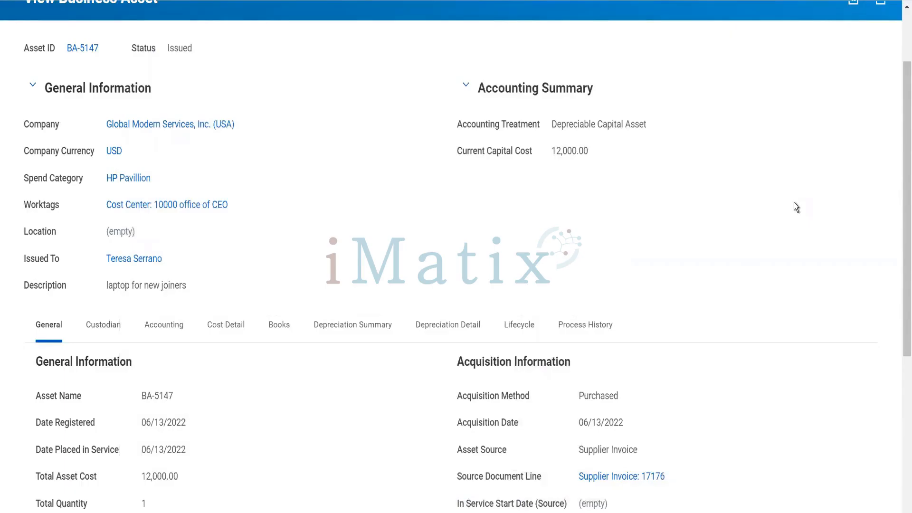
scroll(538, 202, "up", 2)
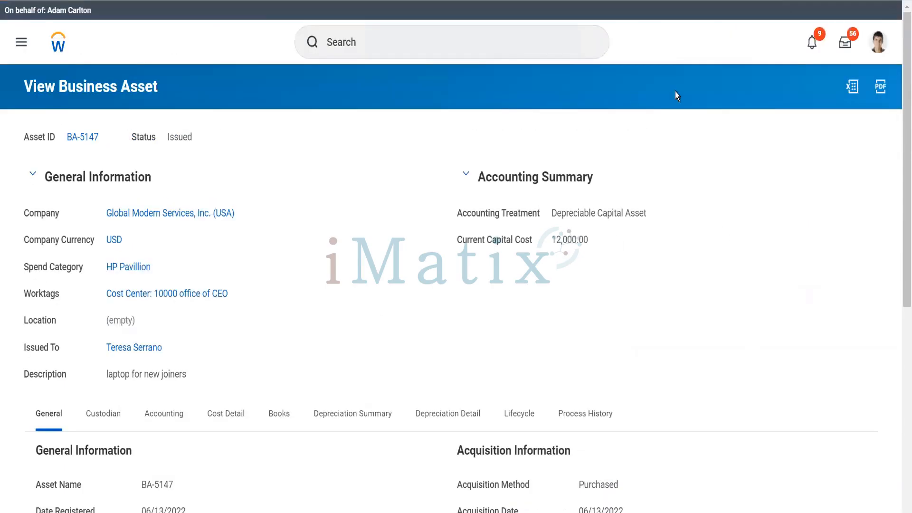
Search 'pool asset' and open the asset pooling rules listing five rules.
left_click(507, 39)
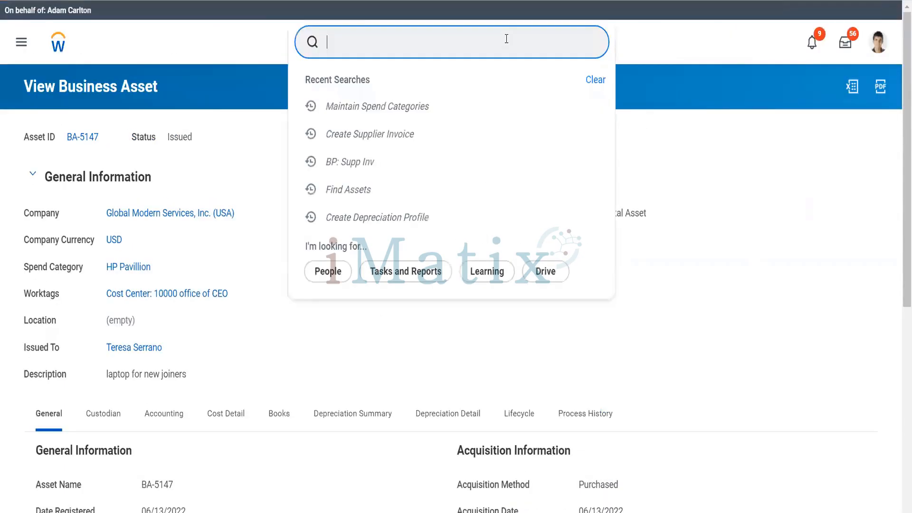
type("reg comp")
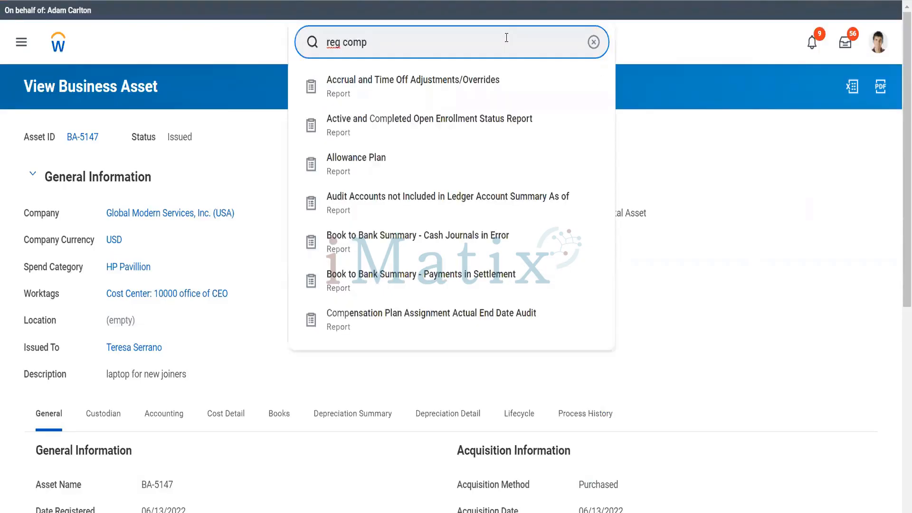
key("BackSpace")
key("BackSpace")
key("BackSpace")
key("BackSpace")
key("BackSpace")
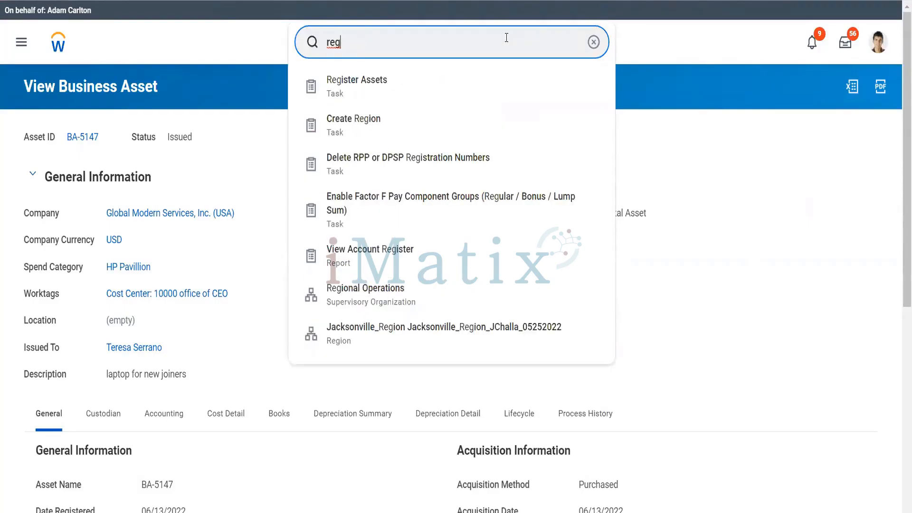
key("BackSpace")
key("BackSpace")
key("BackSpace")
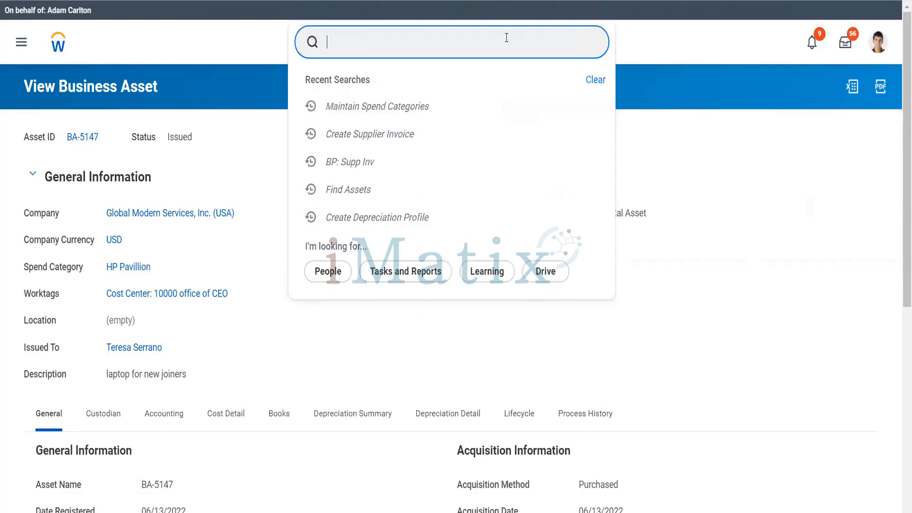
type("pool")
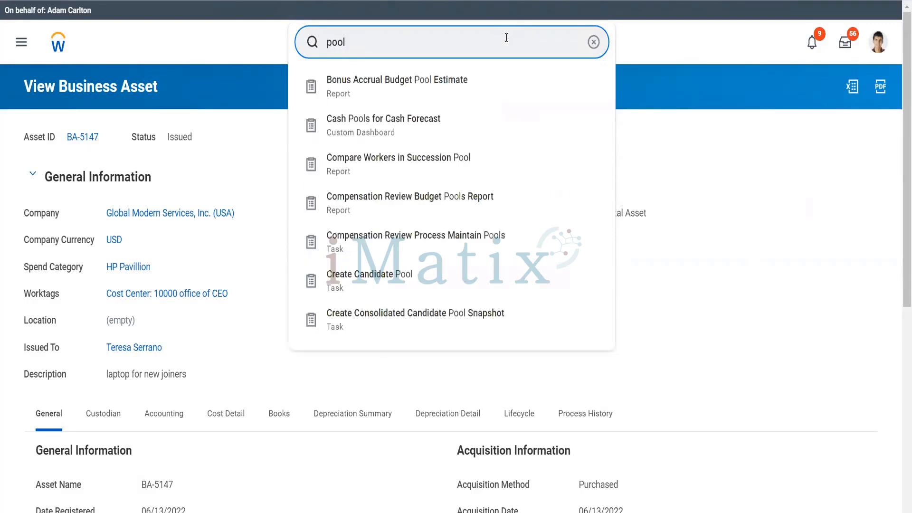
type(" asset")
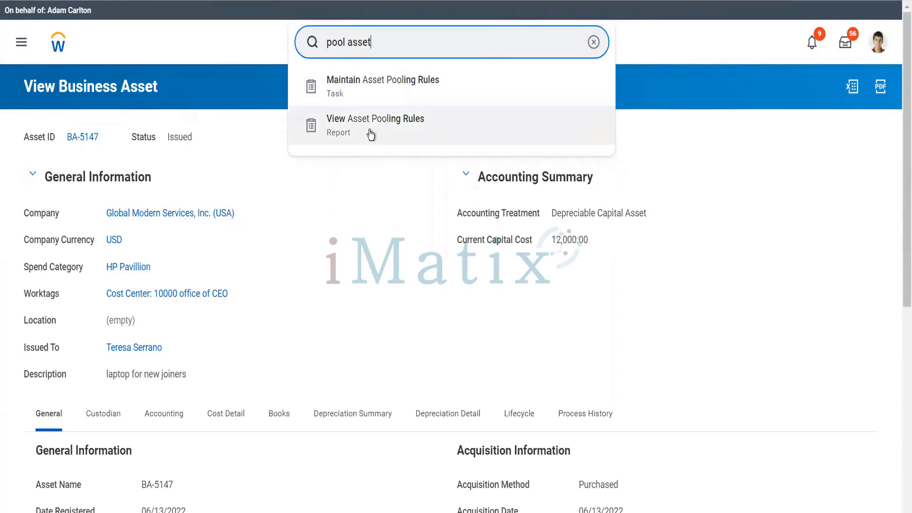
left_click(388, 92)
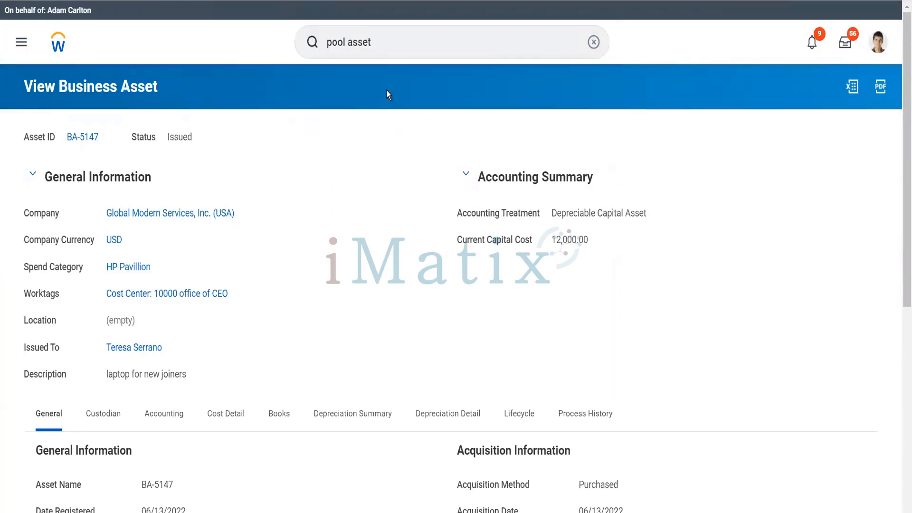
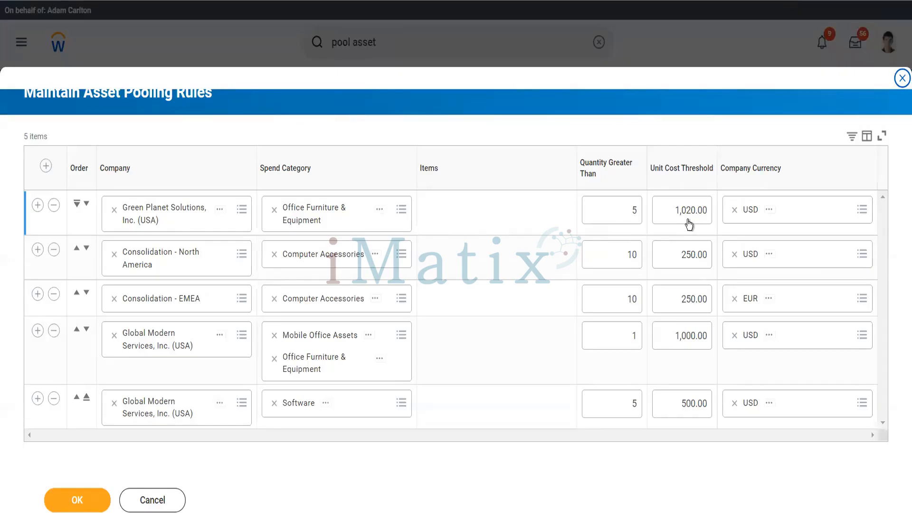
Discard the asset pooling rules and return to business asset BA-5147.
mouse_move(689, 223)
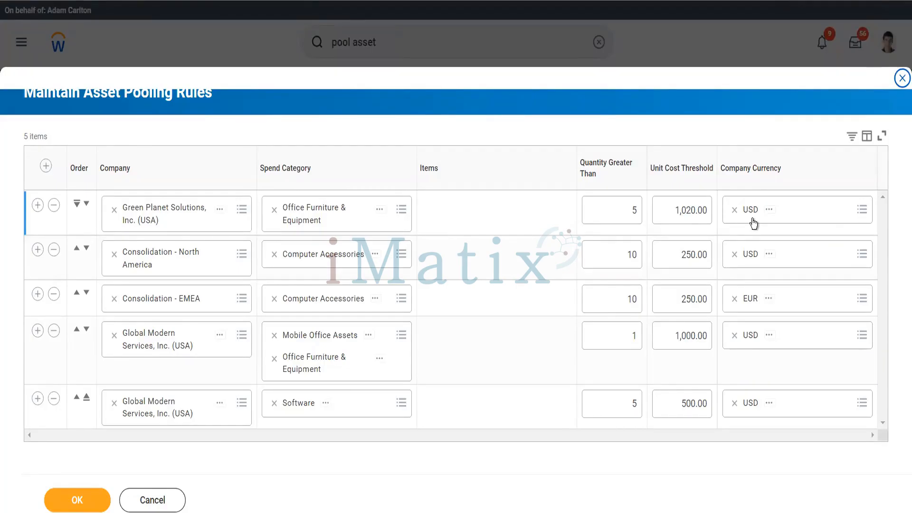
left_click(169, 504)
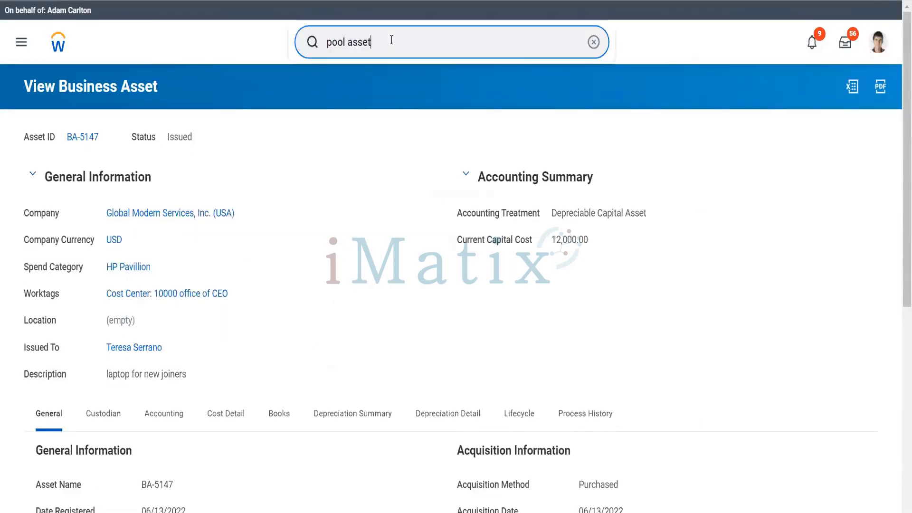
Search 'Reg comp ass' and open Register Composite Asset for Global Modern Services, Inc. (USA).
left_click_drag(392, 40, 326, 41)
type("Reg comp")
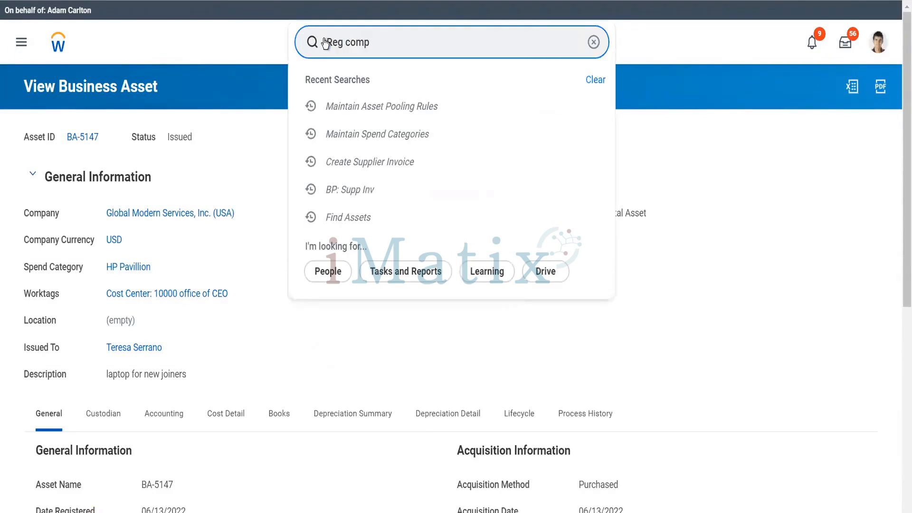
type(" ass")
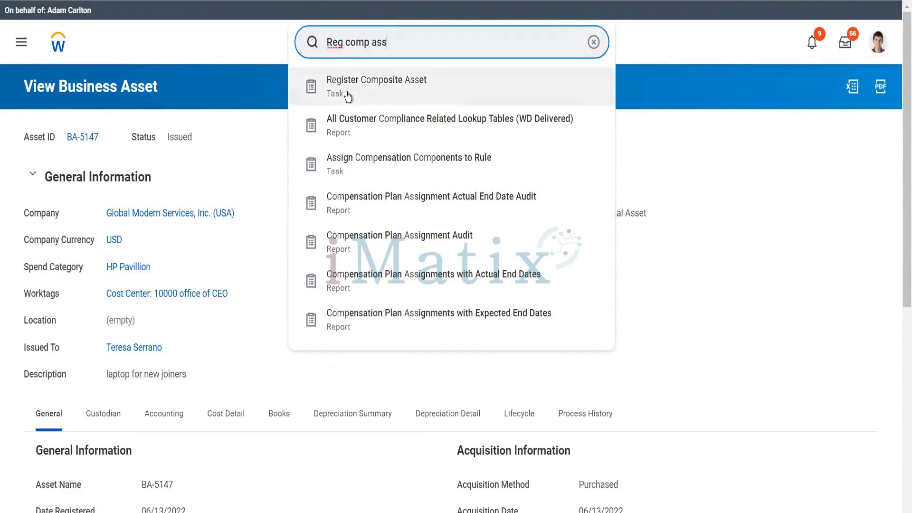
left_click(347, 90)
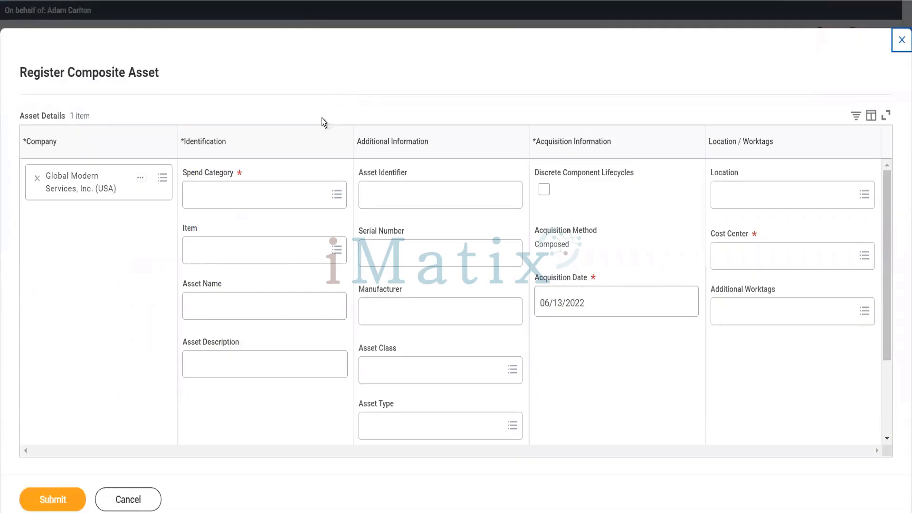
Choose the HP Pavillion spend category, name the asset HP Laptops, and describe it 'Testing Comp Asset'.
left_click(276, 192)
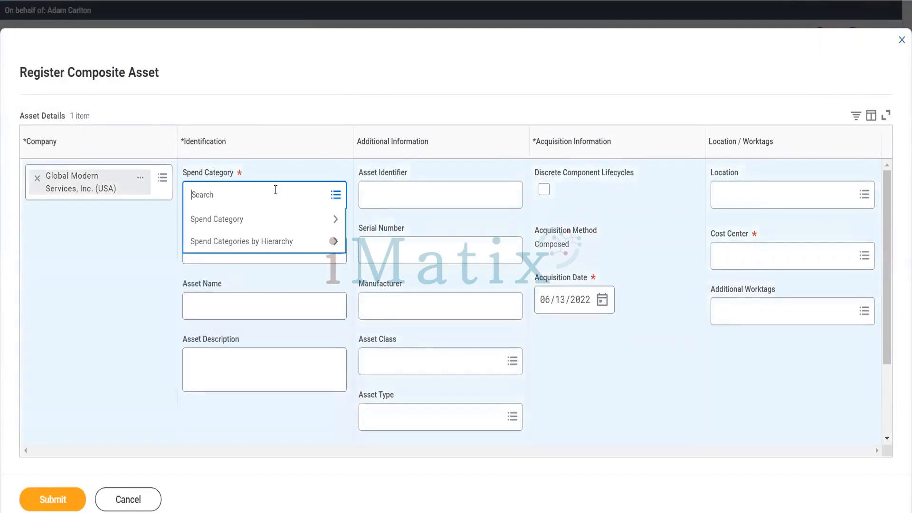
type("HP")
key("Return")
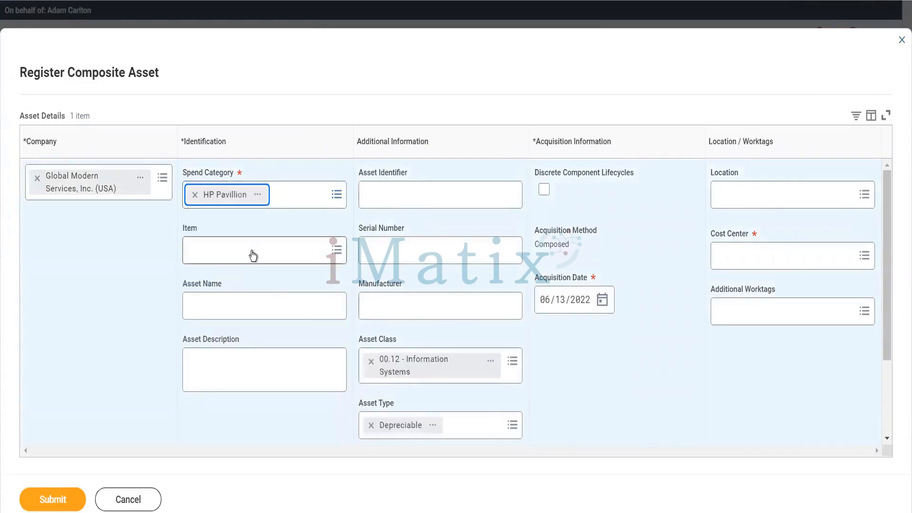
left_click(240, 308)
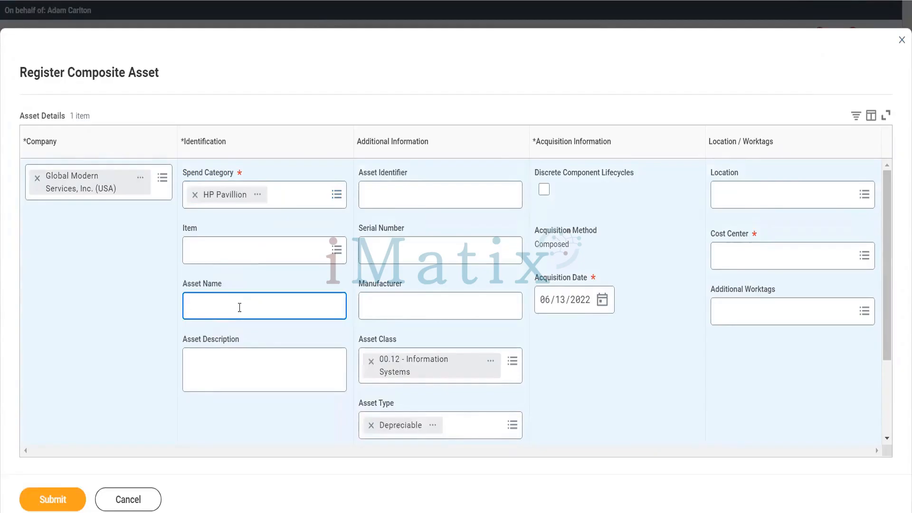
type("HP Laptops")
key("Tab")
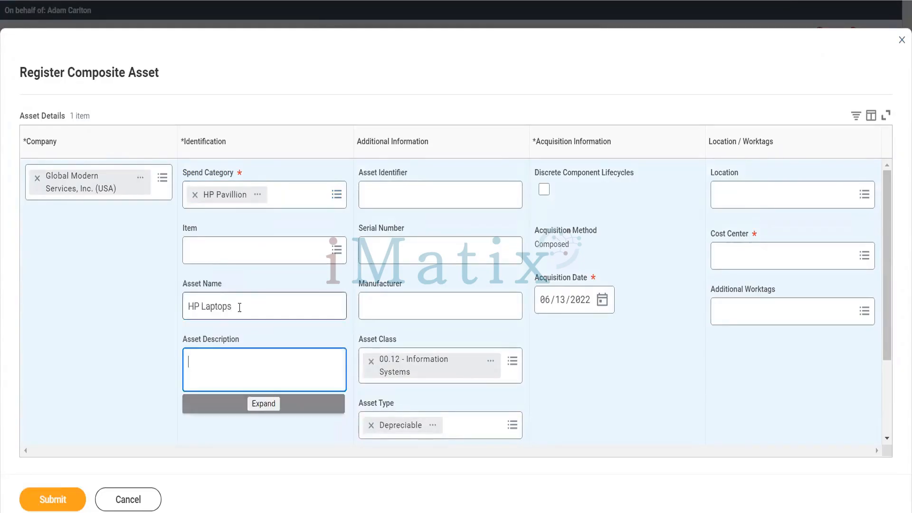
type("Testing Comp Asset")
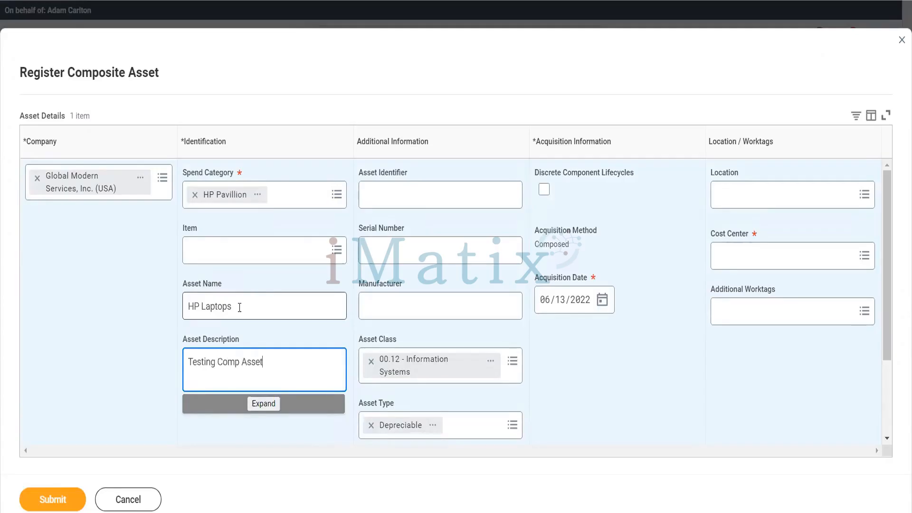
Enter identifier HP254, serial 6514, manufacturer HP, enable discrete component lifecycles, and submit.
left_click(383, 202)
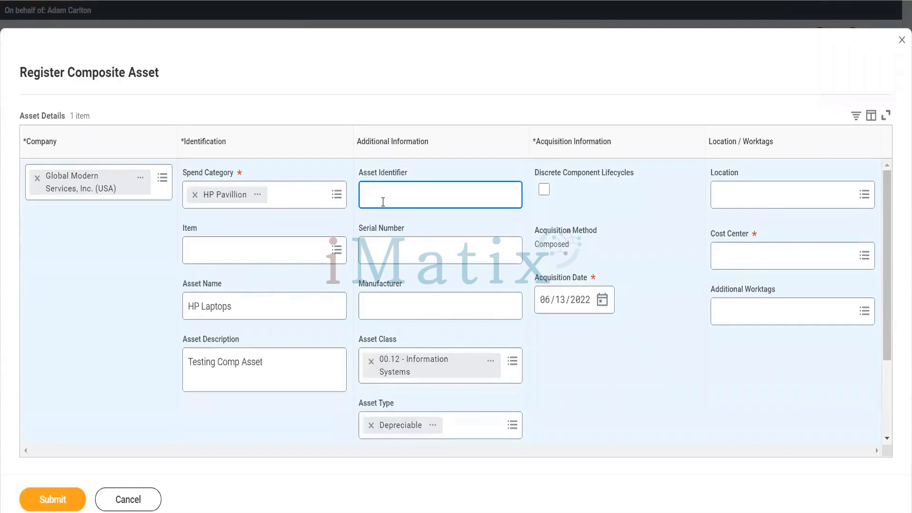
type("HP254")
left_click(414, 253)
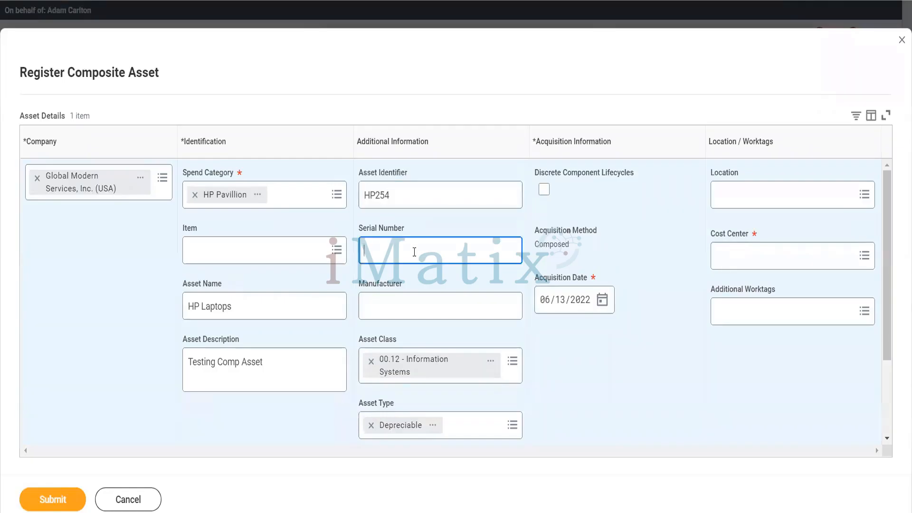
type("6514")
key("Tab")
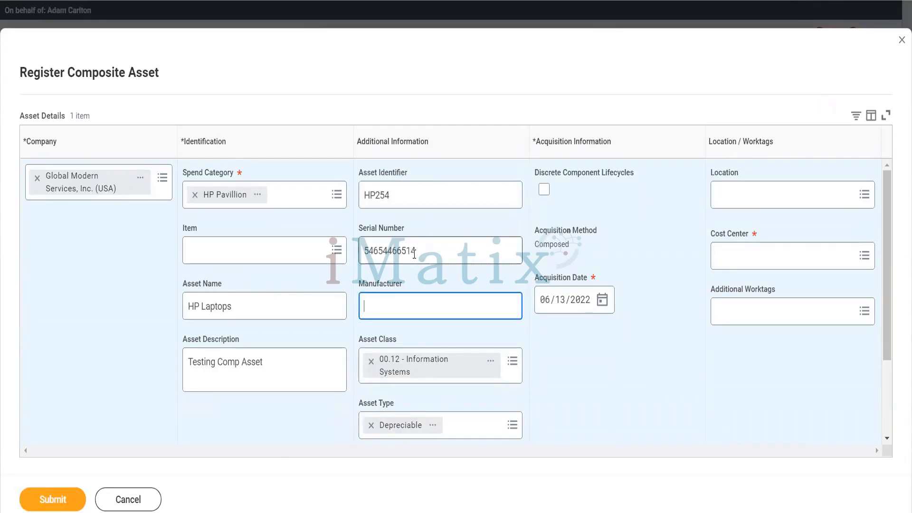
type("HP")
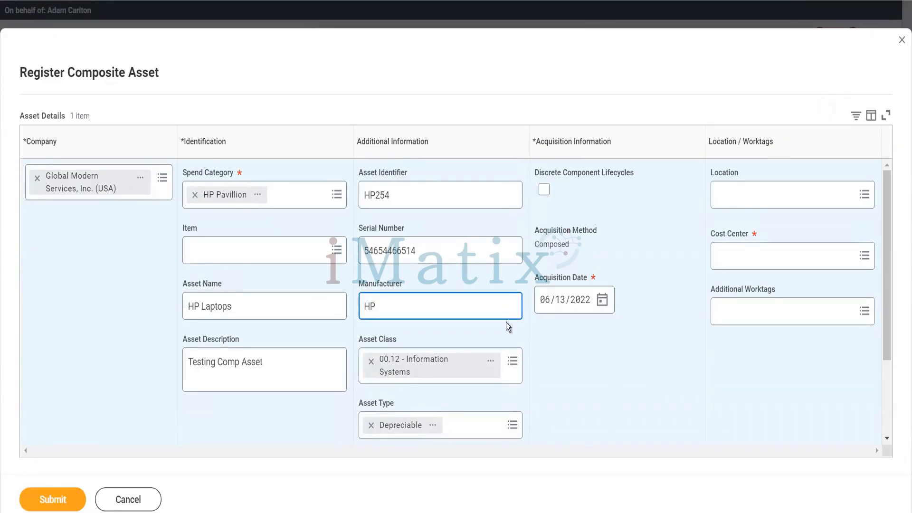
left_click(544, 190)
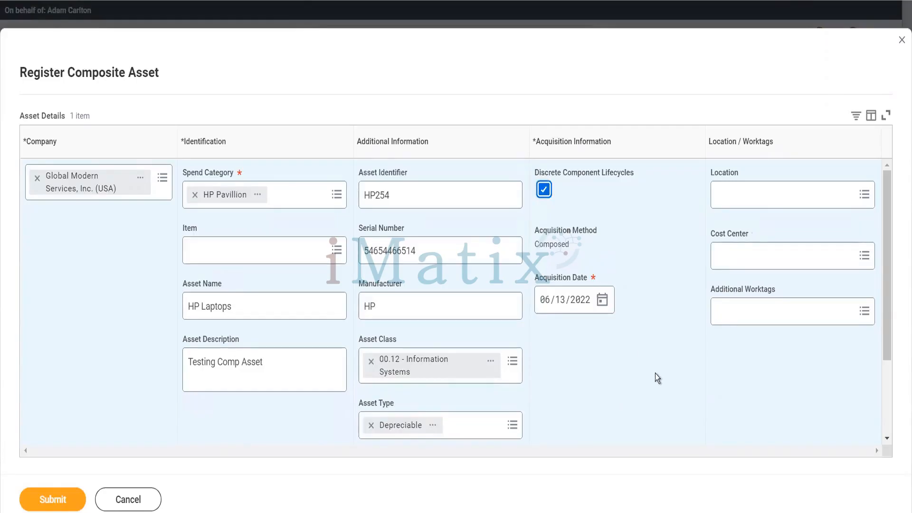
scroll(656, 417, "down", 2)
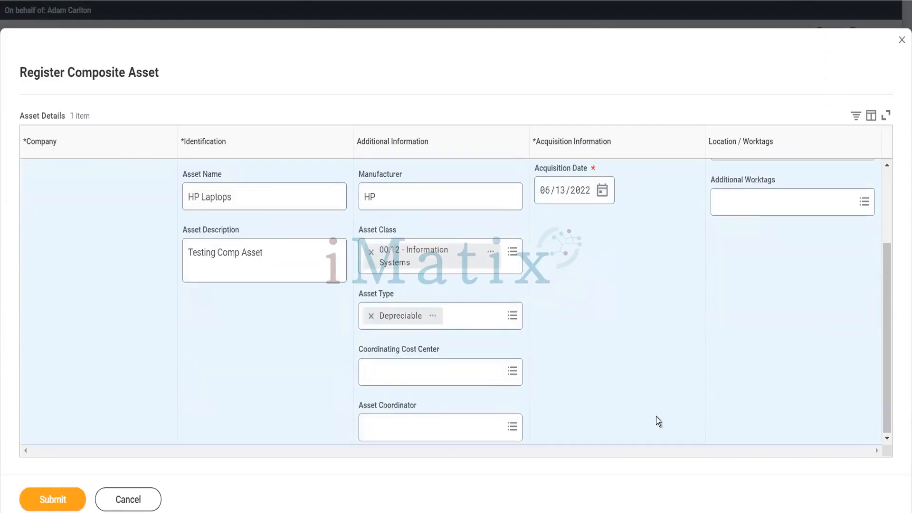
scroll(486, 372, "up", 2)
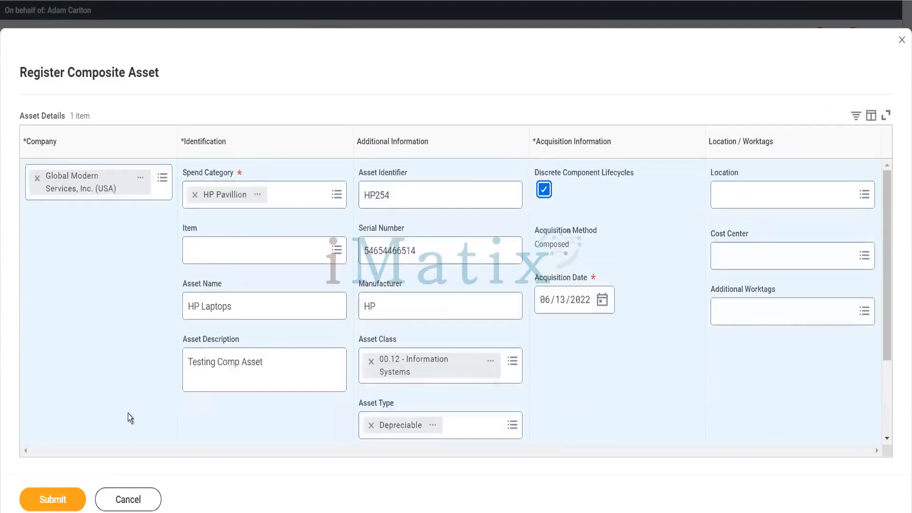
left_click(77, 499)
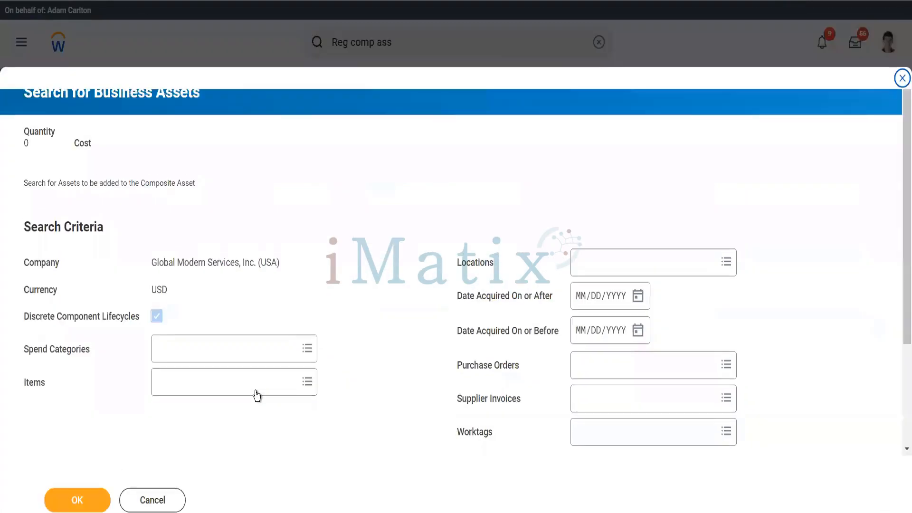
Add Dell Desktop Dimension 9200C from Hardware - Computers to the Items criteria.
scroll(255, 392, "down", 3)
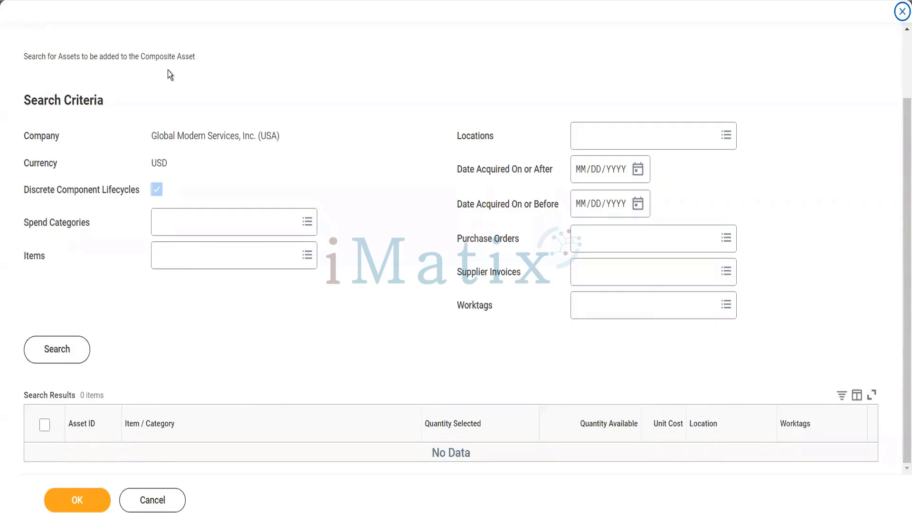
mouse_move(184, 259)
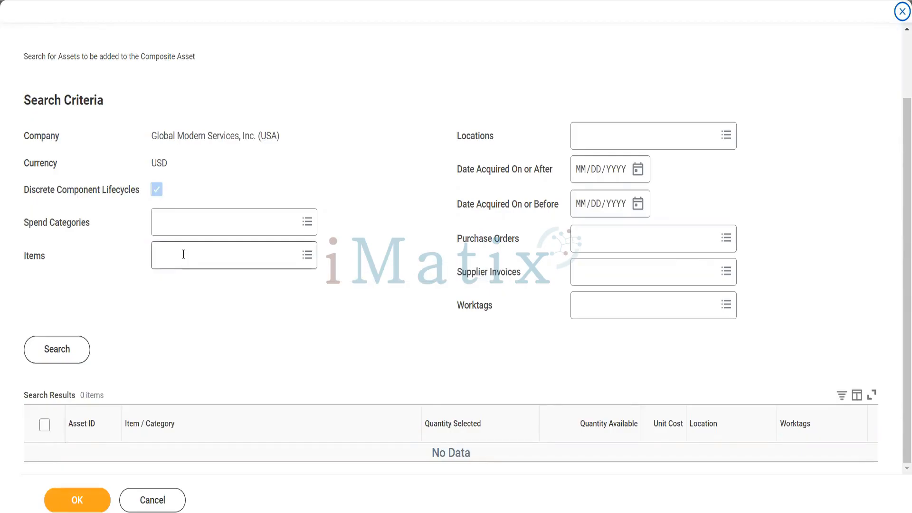
left_click(183, 256)
left_click(191, 285)
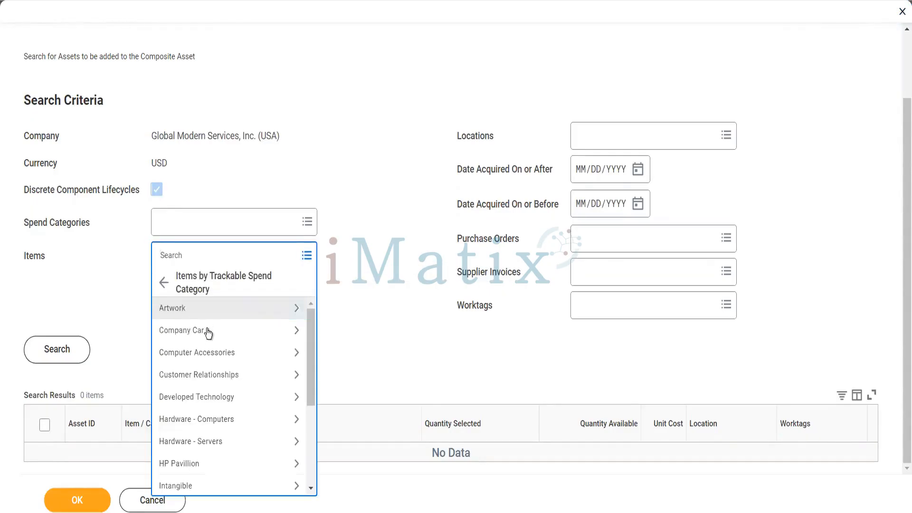
left_click(212, 419)
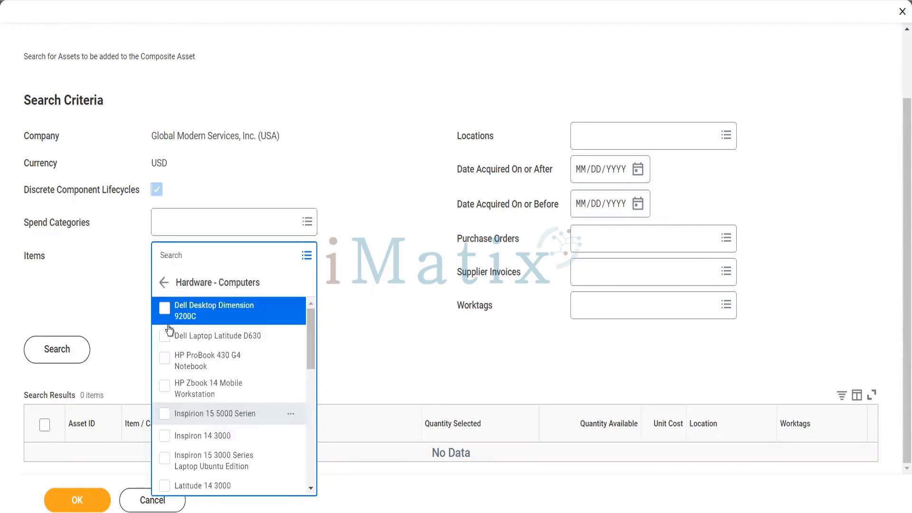
left_click(165, 312)
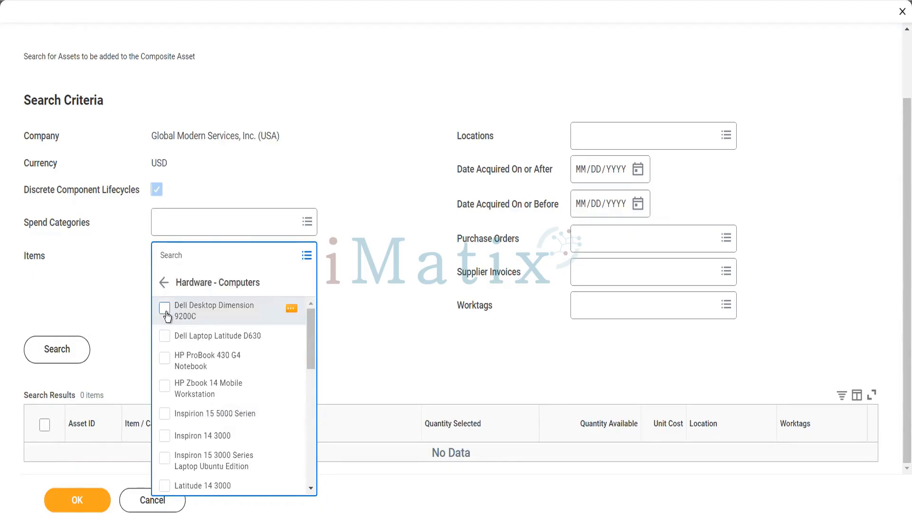
left_click(167, 360)
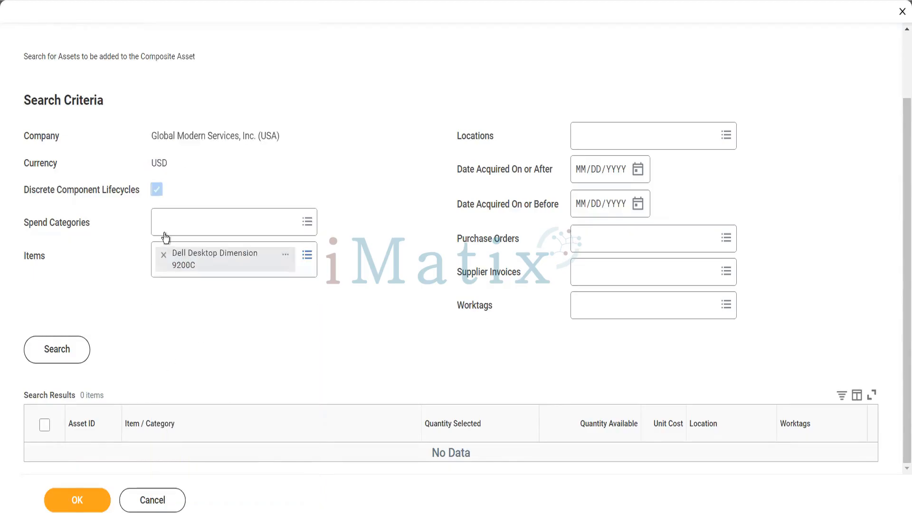
Add Inspiron 15 3000 Ubuntu, Inspiron 14 3000, Inspiron 15 5000 Serien and HP Zbook 14 items.
left_click(307, 256)
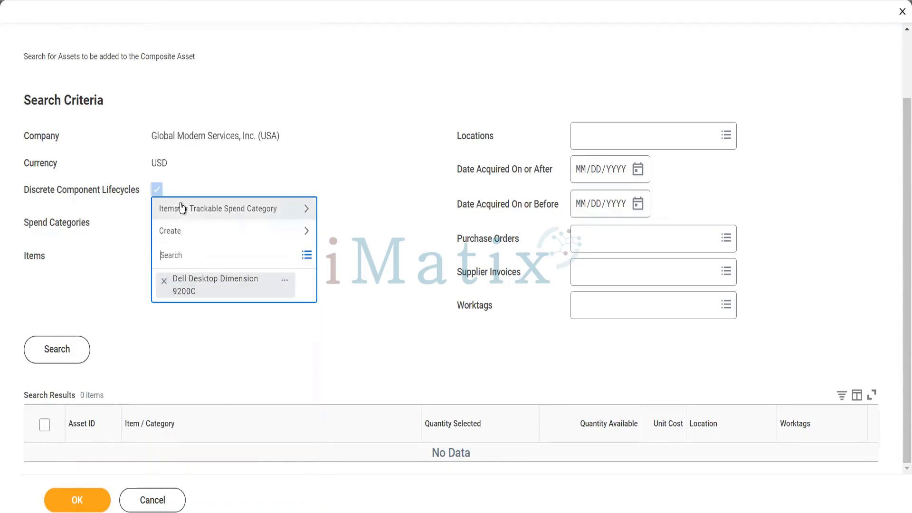
left_click(182, 208)
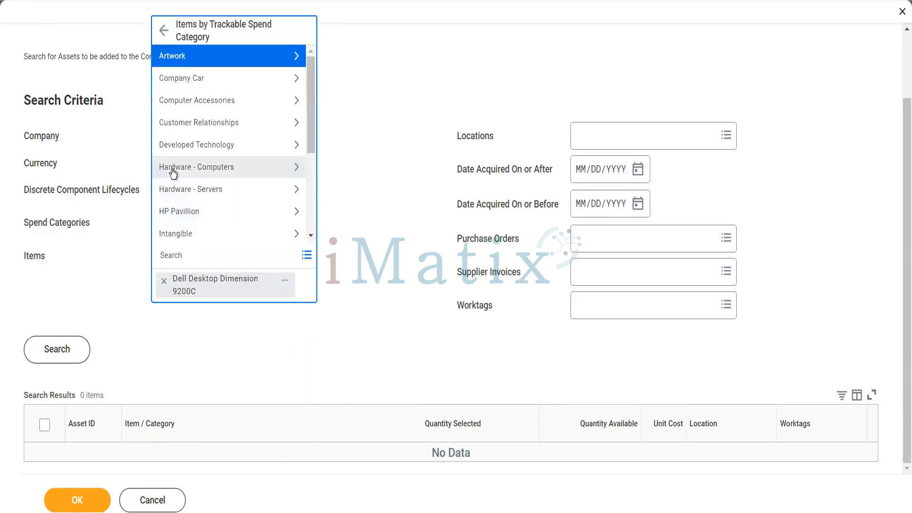
left_click(172, 169)
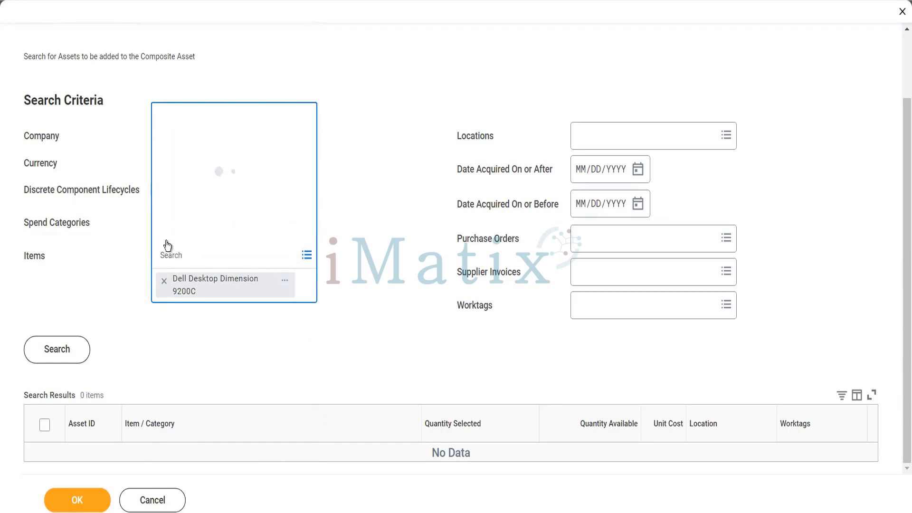
left_click(164, 214)
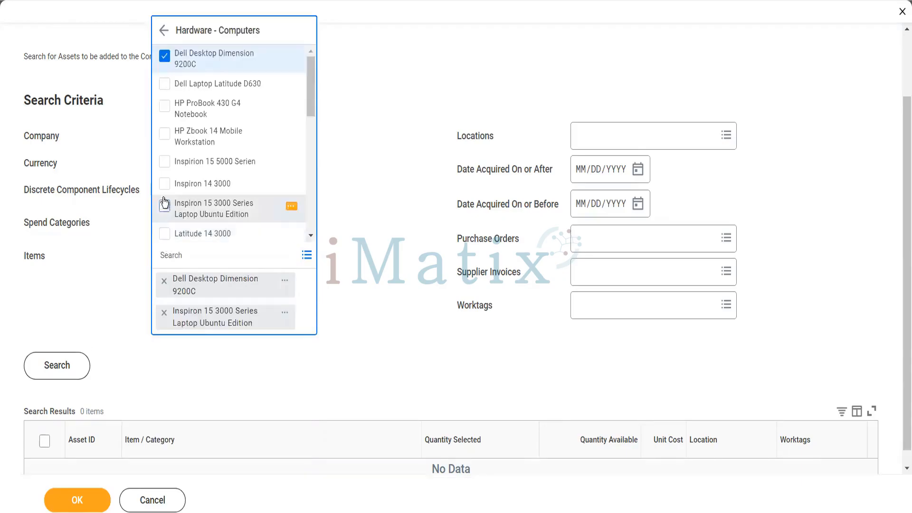
left_click(164, 184)
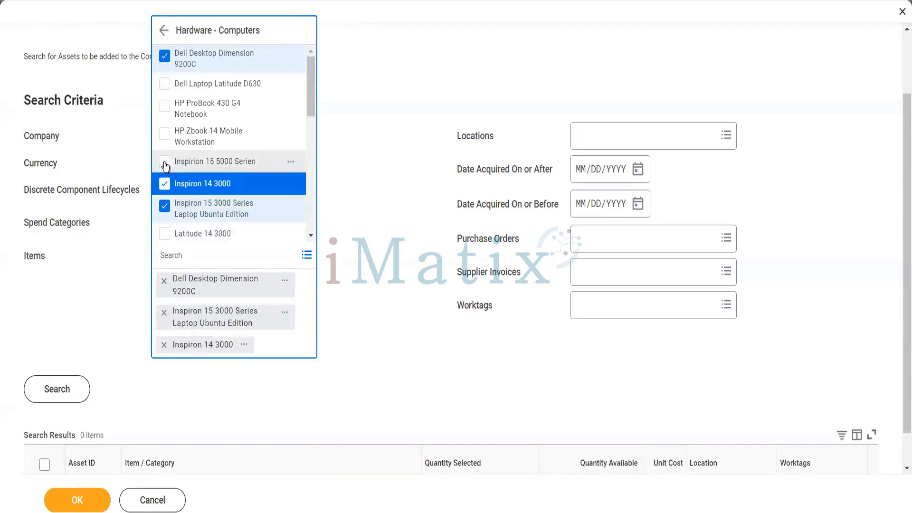
left_click(164, 162)
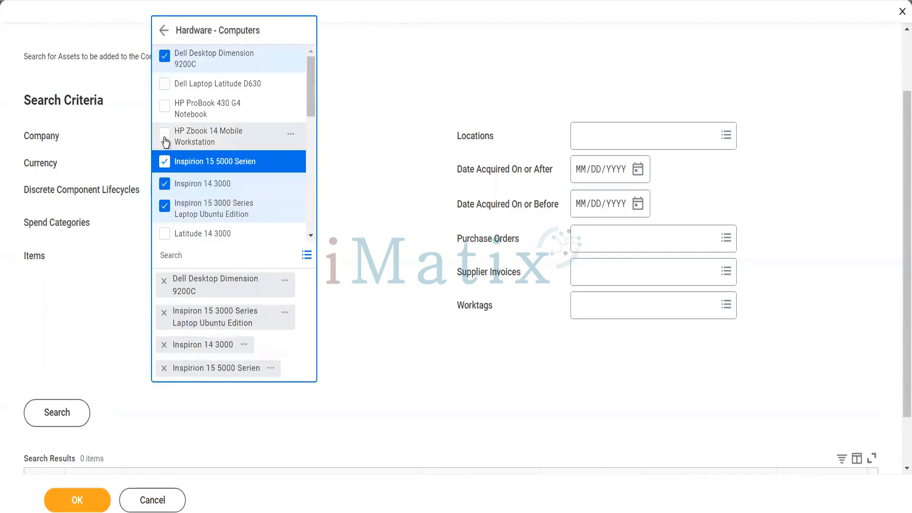
left_click(164, 134)
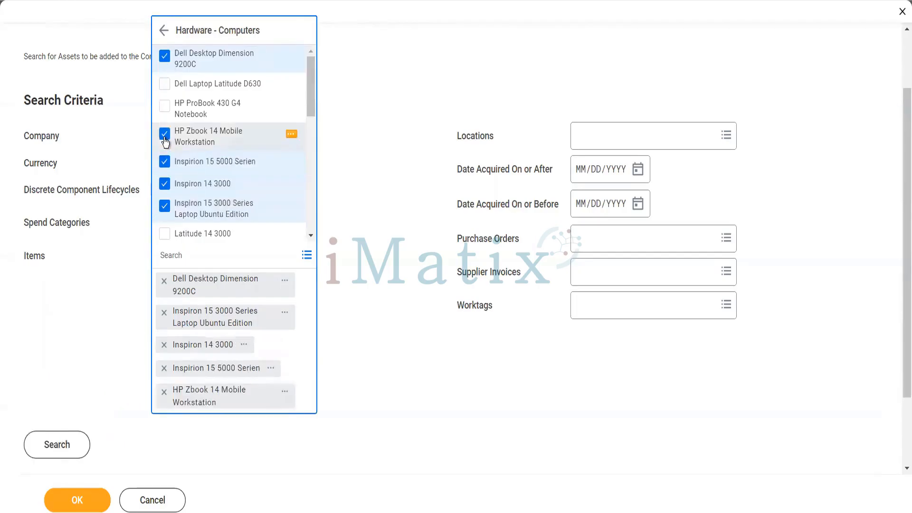
left_click(409, 263)
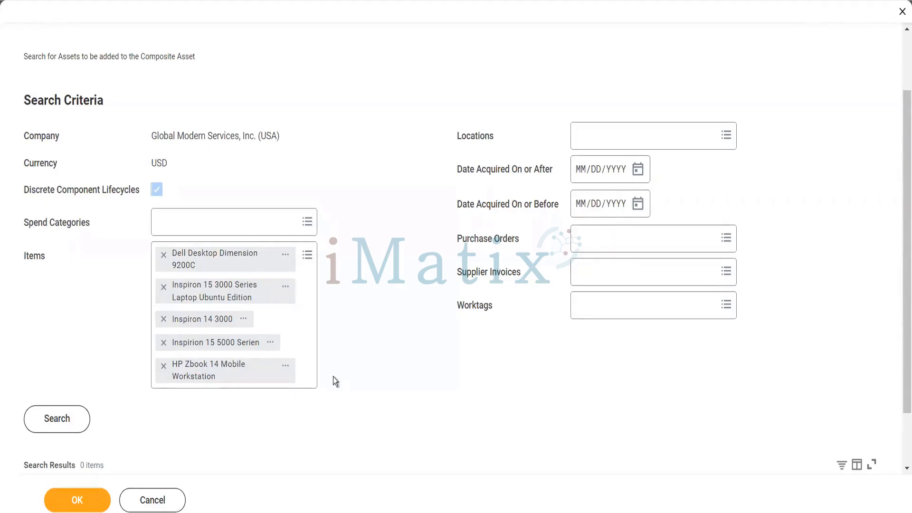
Submit the composite asset search with no results selected and view the resulting error.
scroll(332, 377, "down", 2)
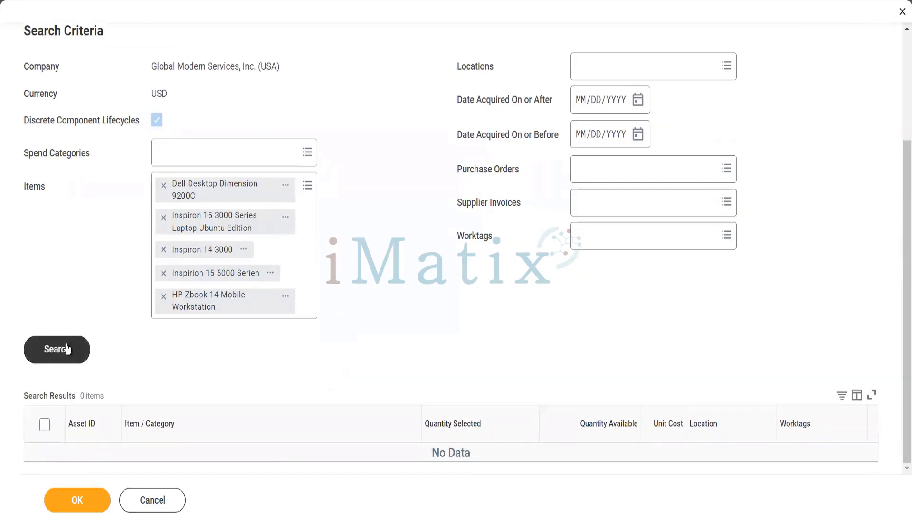
left_click(82, 499)
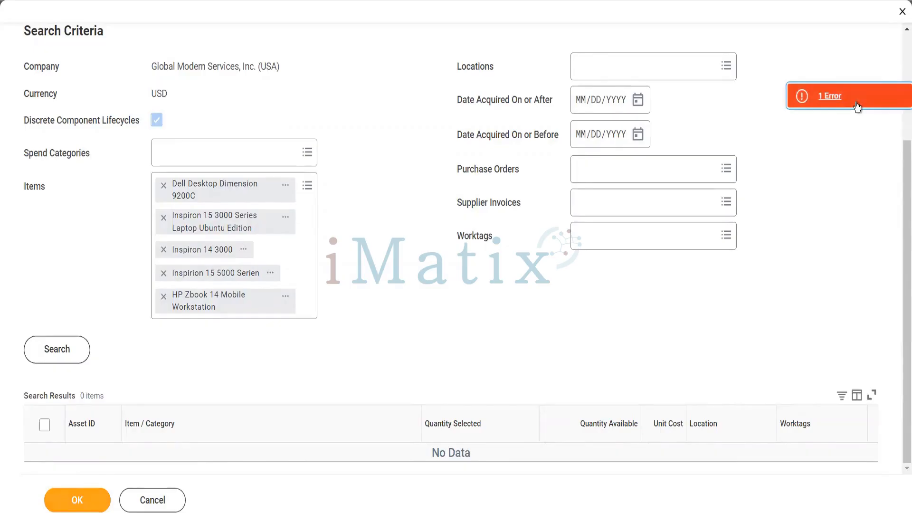
left_click(856, 101)
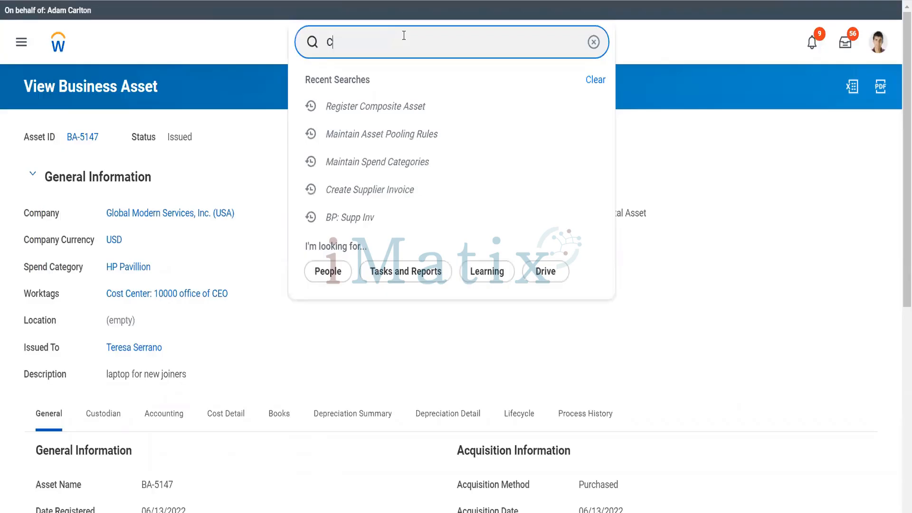
Search 'CR purch item' and start a new Create Purchase Item form.
type("R puch")
key("BackSpace")
key("BackSpace")
type("rch item")
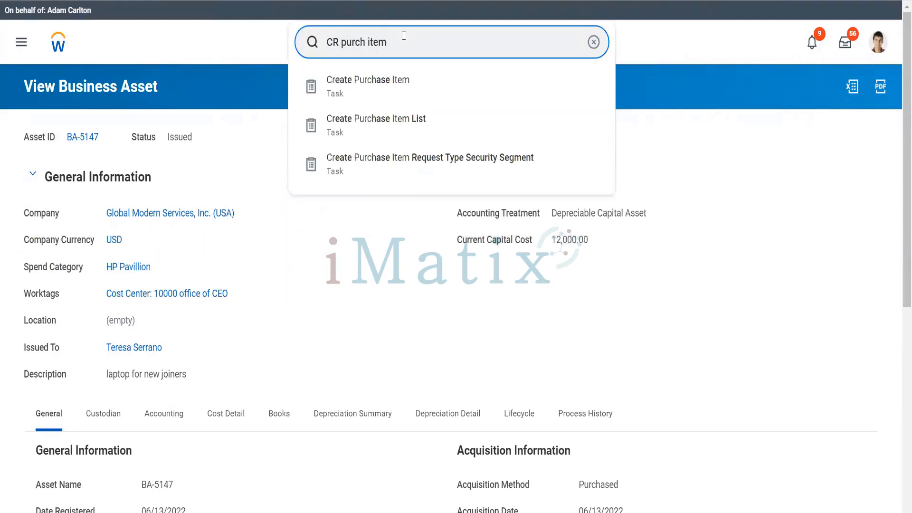
left_click(396, 79)
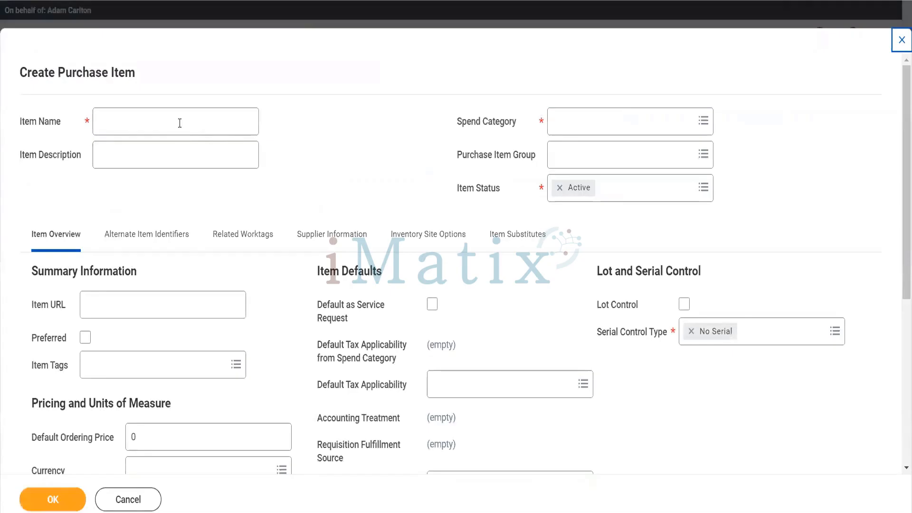
left_click(180, 123)
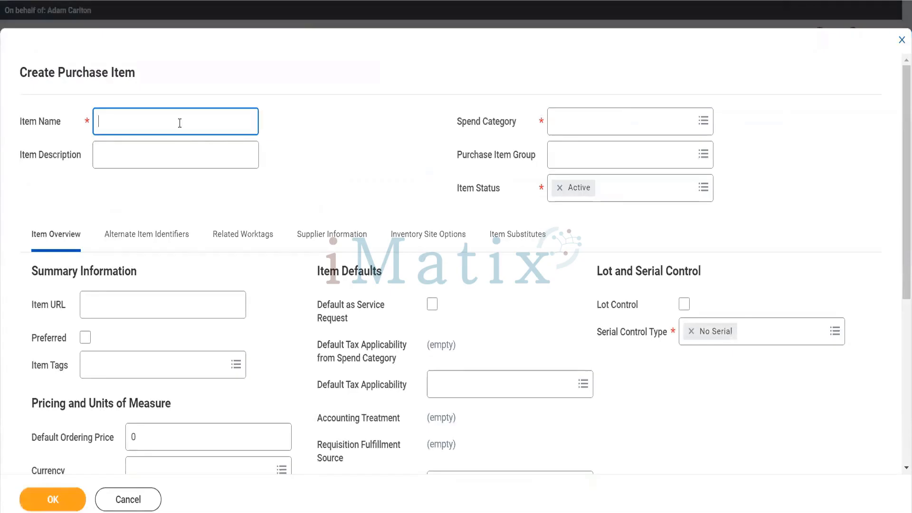
Name the item Laptop Screen Guard with spend category HP Pavillion.
type("Laptop Screen Guard")
left_click(586, 132)
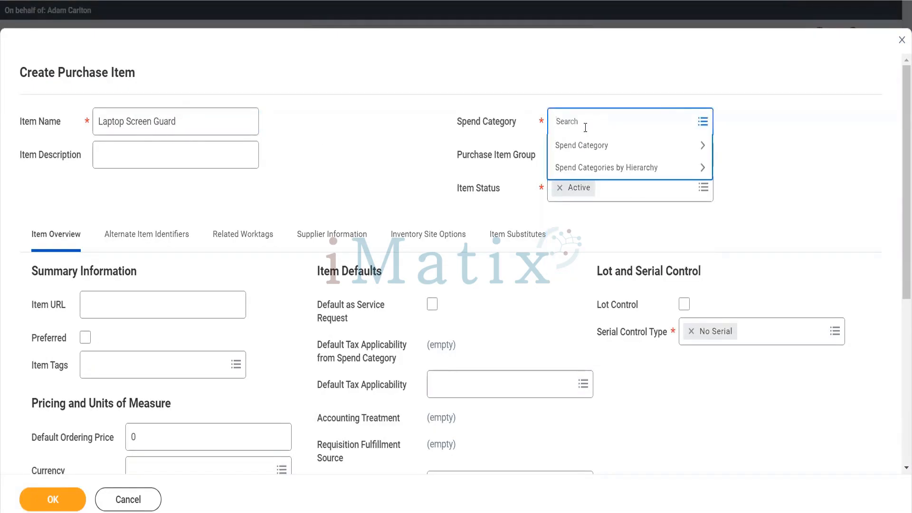
type("hp pav")
key("Return")
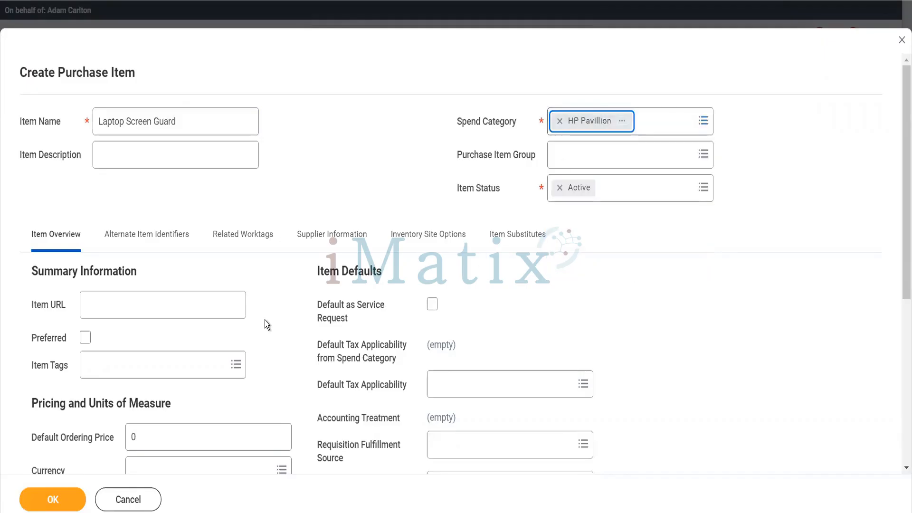
Set the default ordering price to 100 USD.
scroll(264, 320, "down", 4)
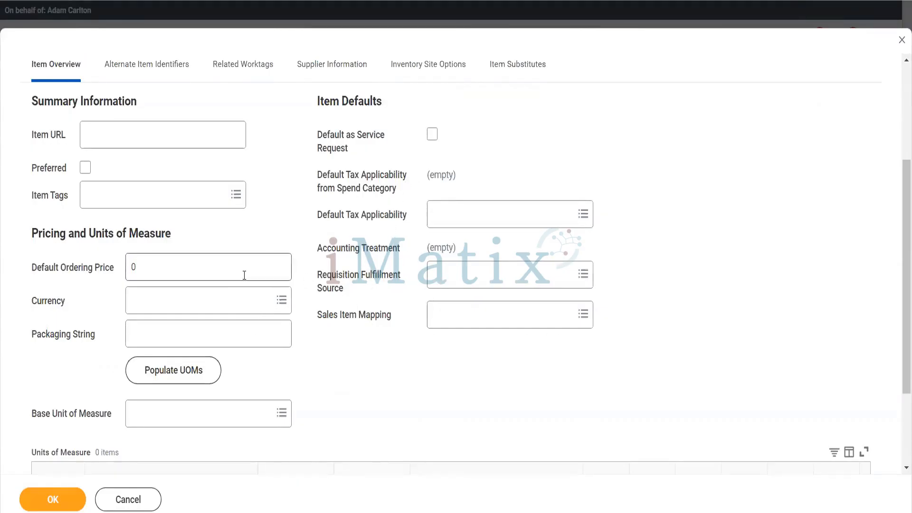
left_click(178, 274)
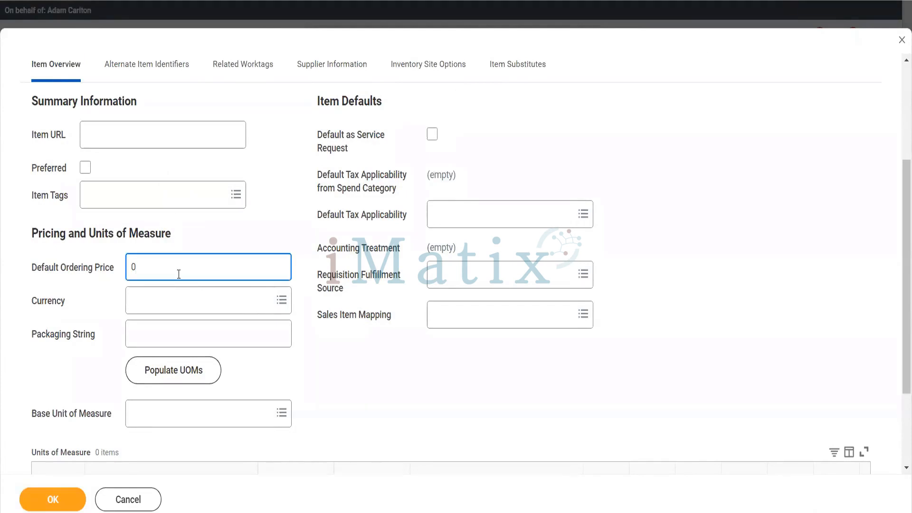
key("BackSpace")
type("100")
key("Tab")
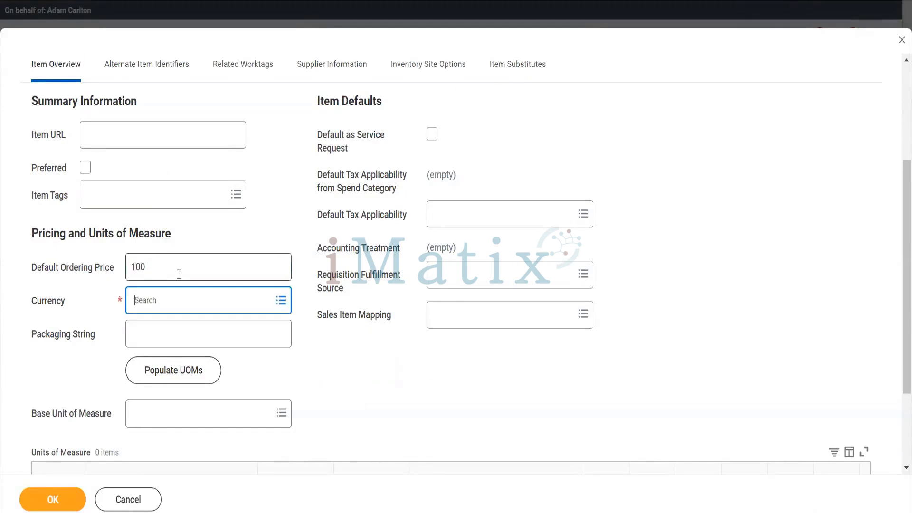
type("usd")
key("Return")
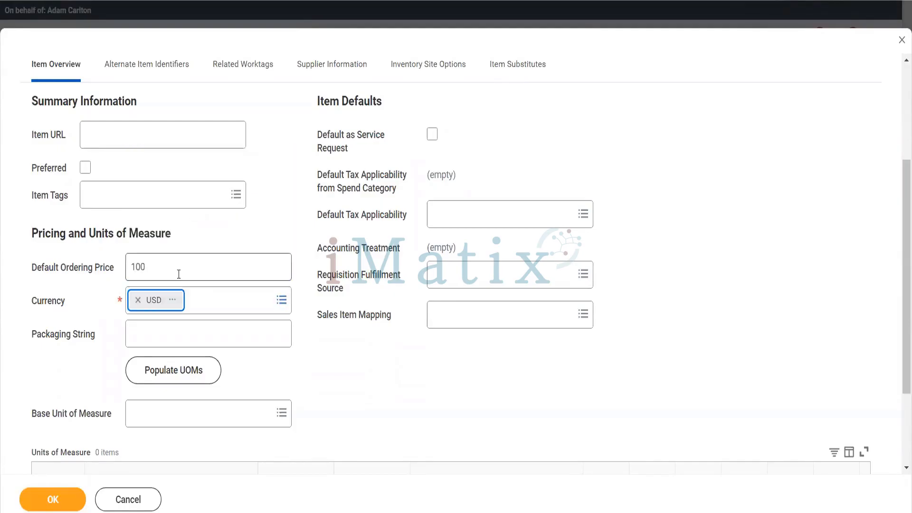
Set base unit Each at 100.00 unit price, prefix the name with HP, and save.
scroll(355, 383, "down", 3)
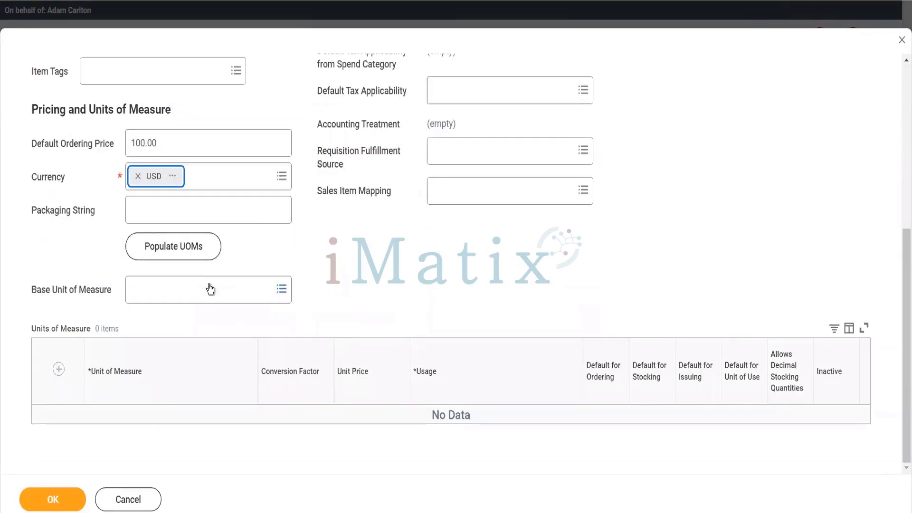
left_click(197, 288)
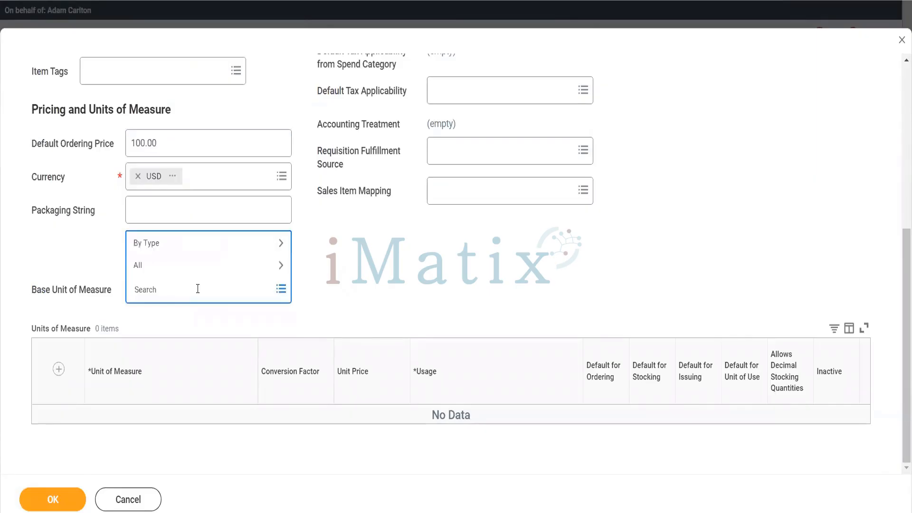
type("each")
key("Return")
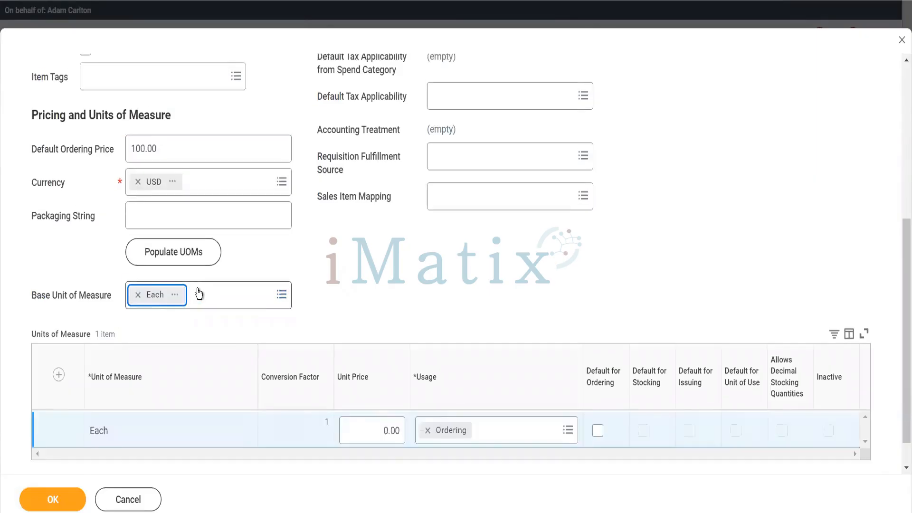
left_click(374, 428)
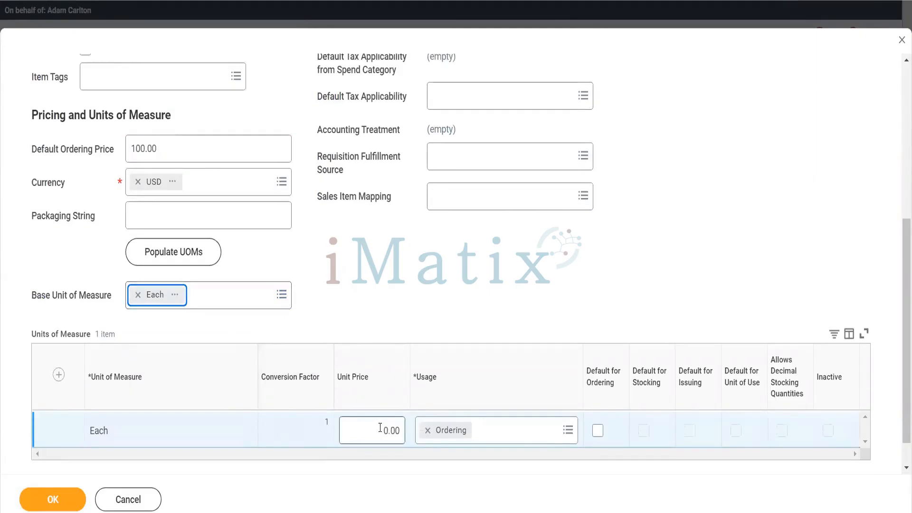
type("100")
left_click(430, 442)
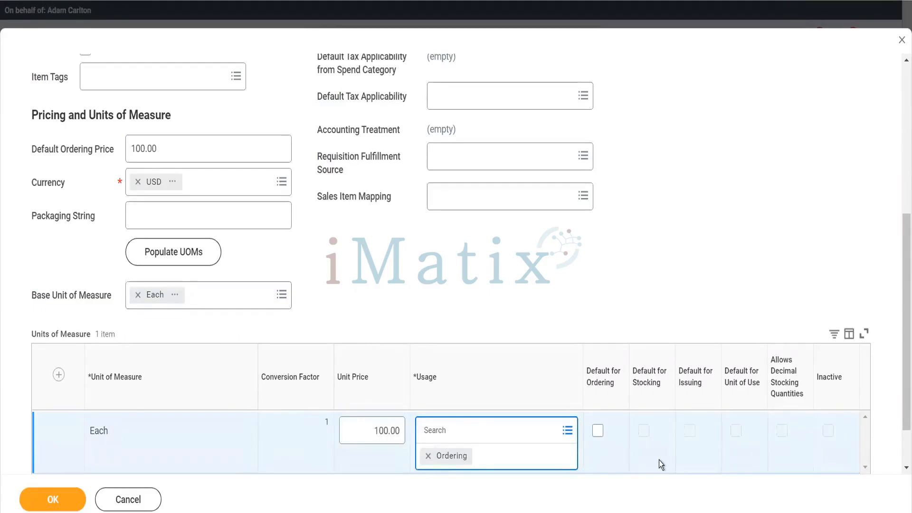
scroll(193, 332, "up", 6)
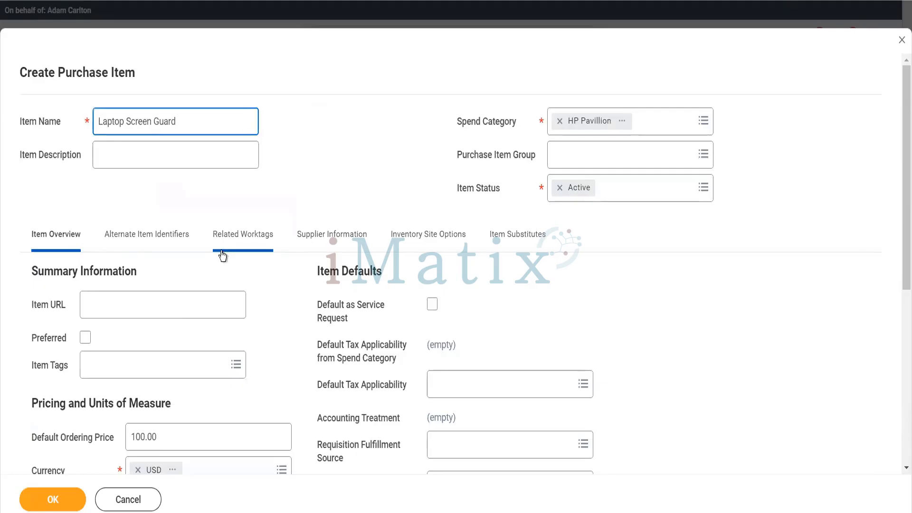
type("HP")
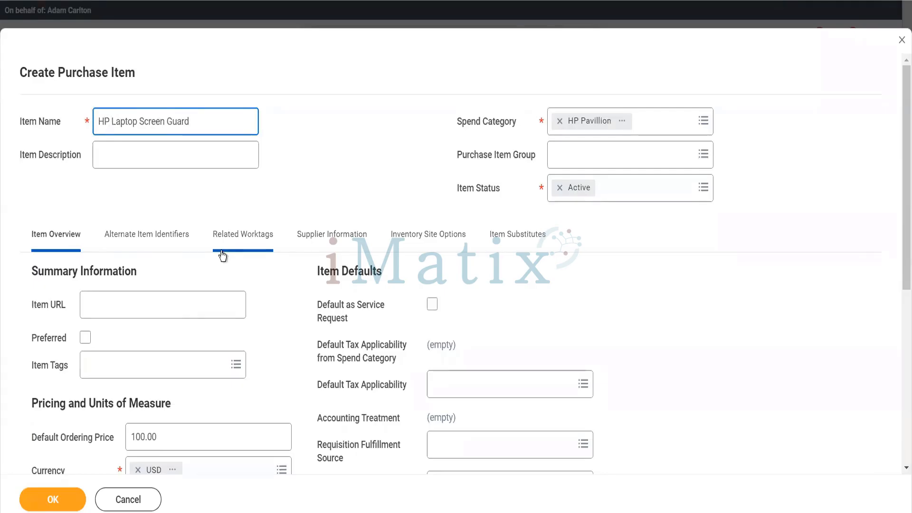
left_click(53, 499)
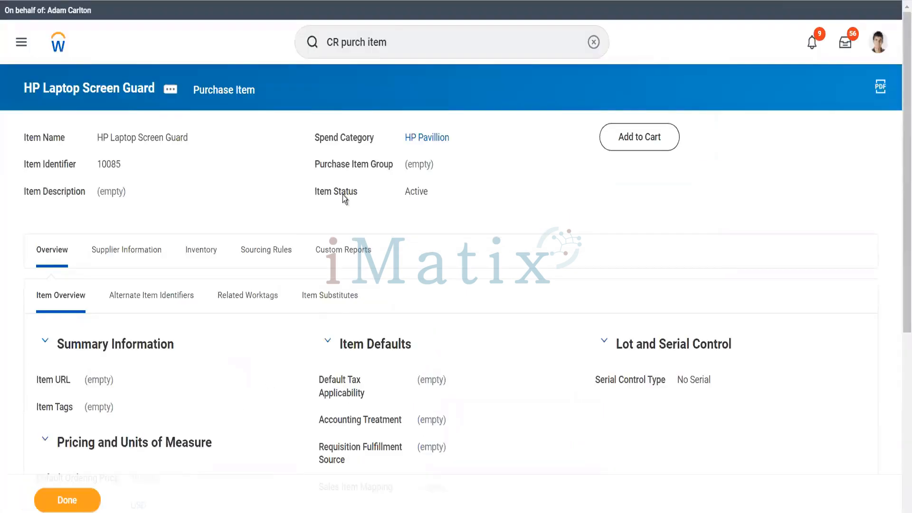
Start another Create Purchase Item form named HP laptop Stand.
left_click(398, 46)
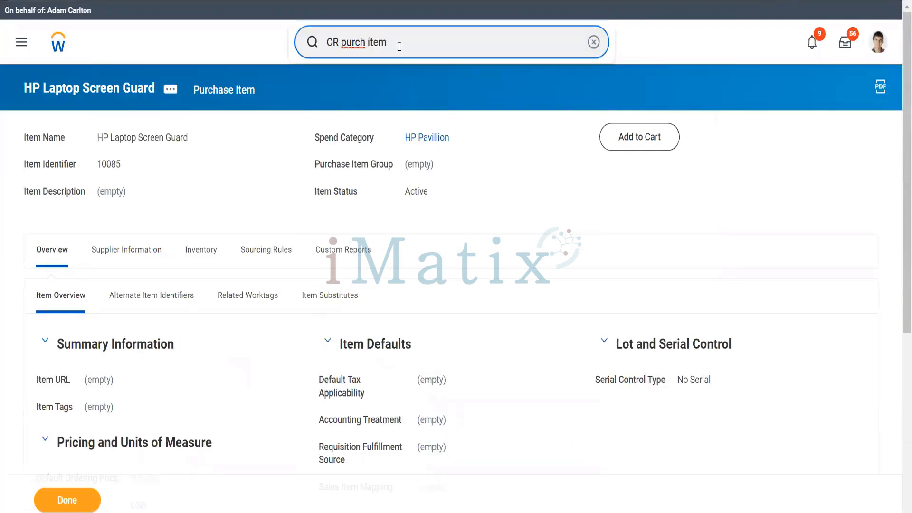
key("BackSpace")
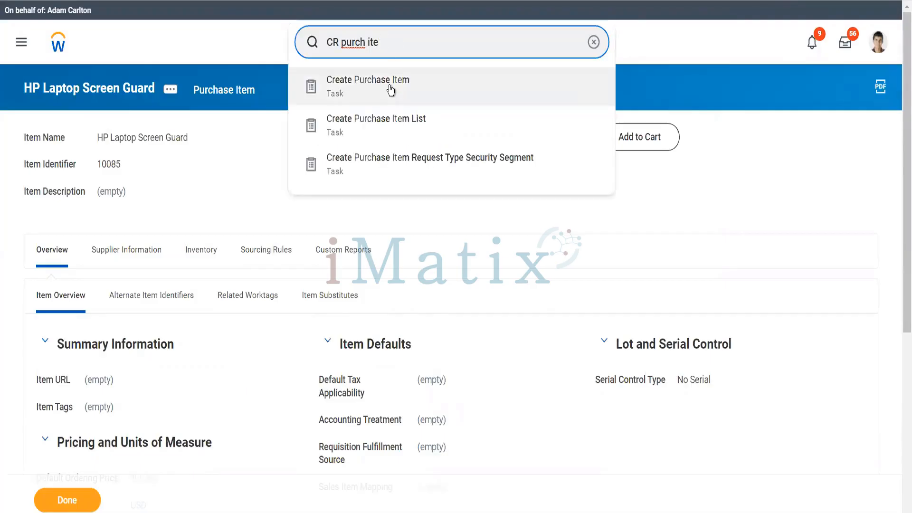
left_click(389, 86)
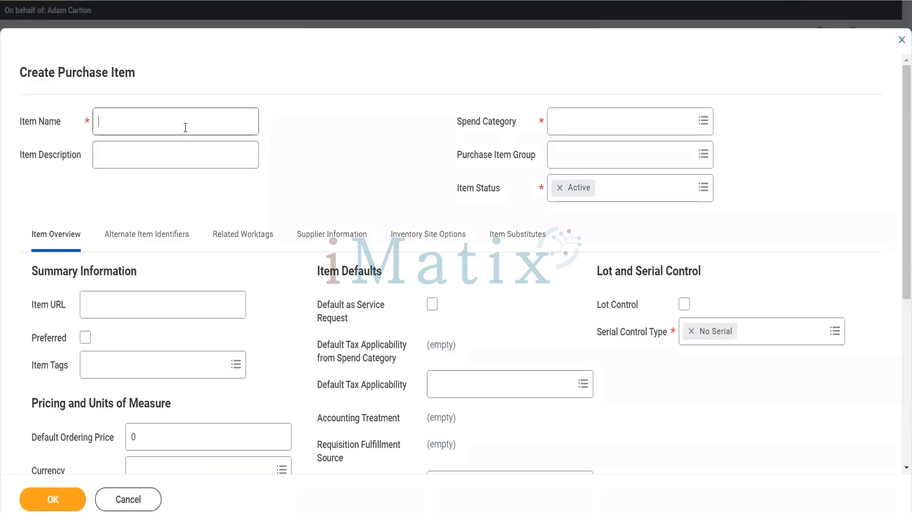
type("HP")
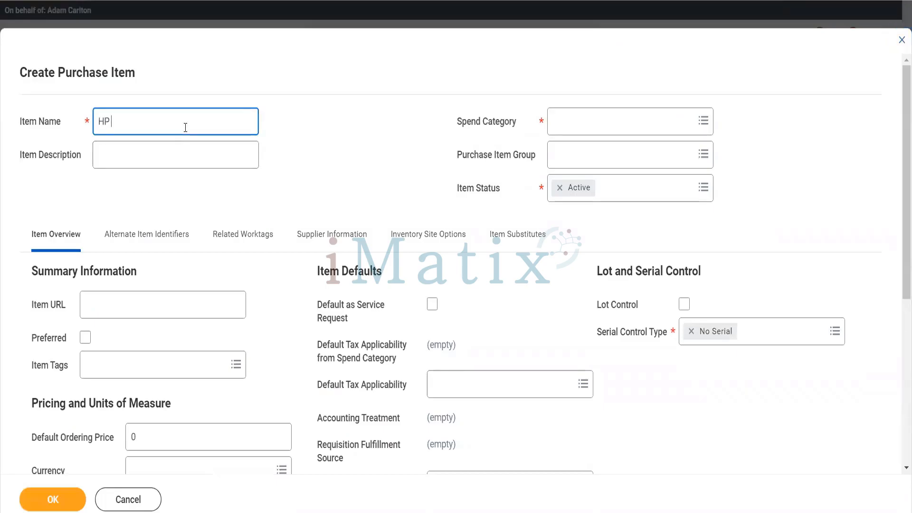
type(" laptop Stand")
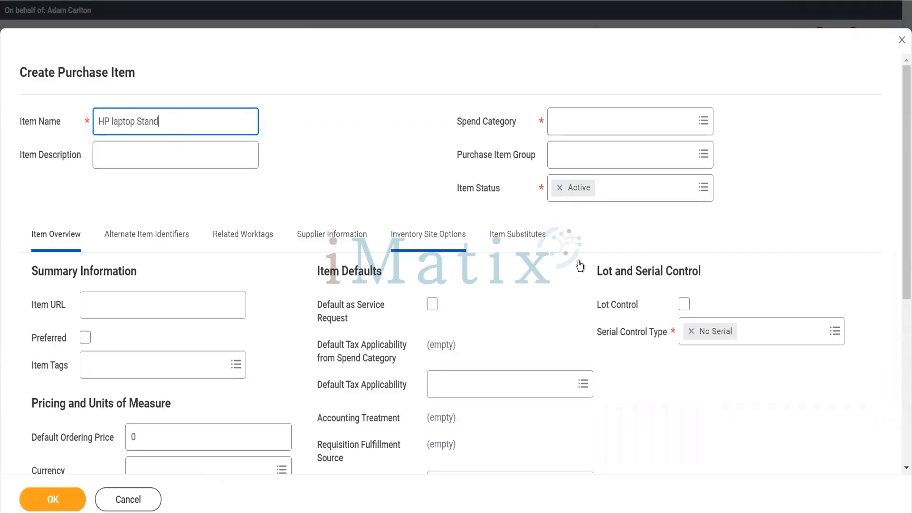
Give HP laptop Stand the HP Pavillion spend category.
left_click(580, 133)
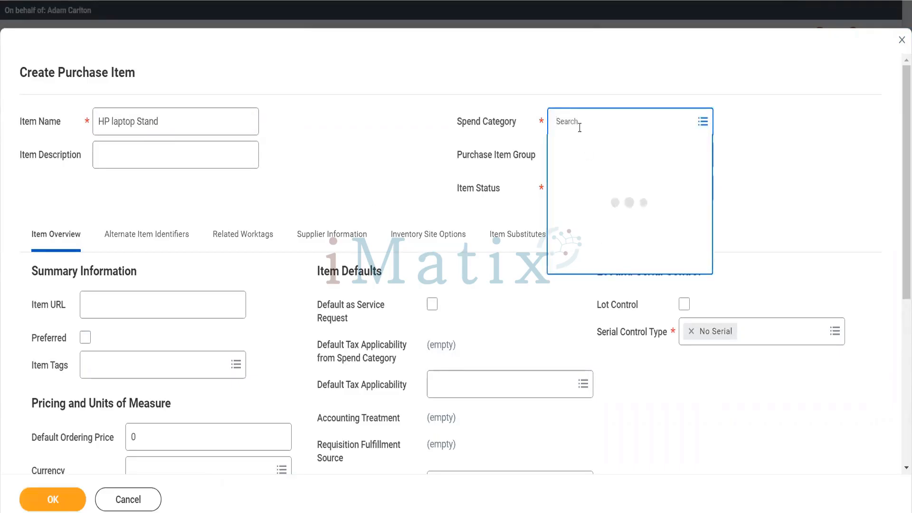
type("hp pav")
key("Return")
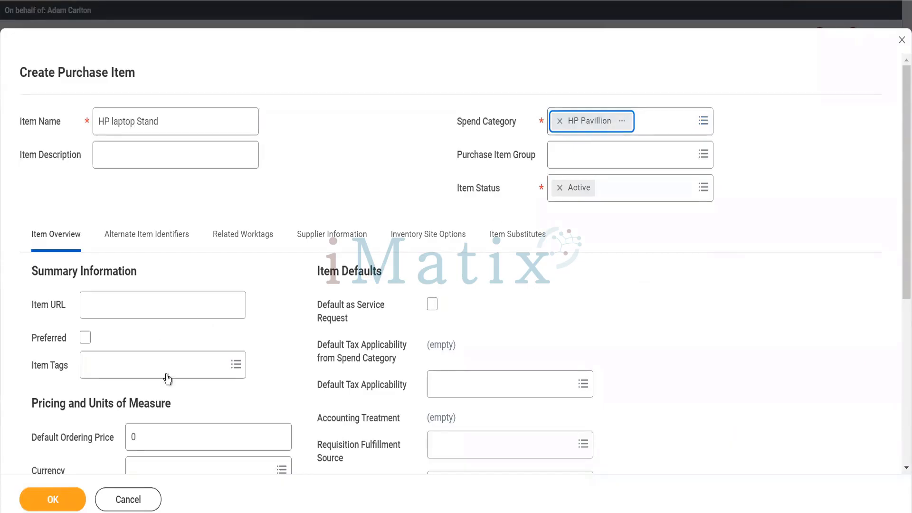
scroll(167, 377, "down", 2)
Set the default ordering price to 100 in USD currency.
left_click(149, 338)
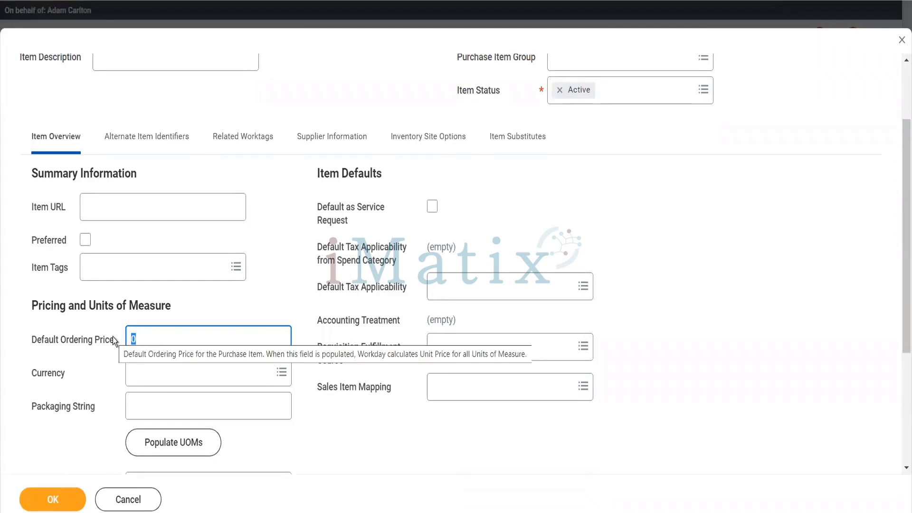
key("BackSpace")
type("100")
key("Tab")
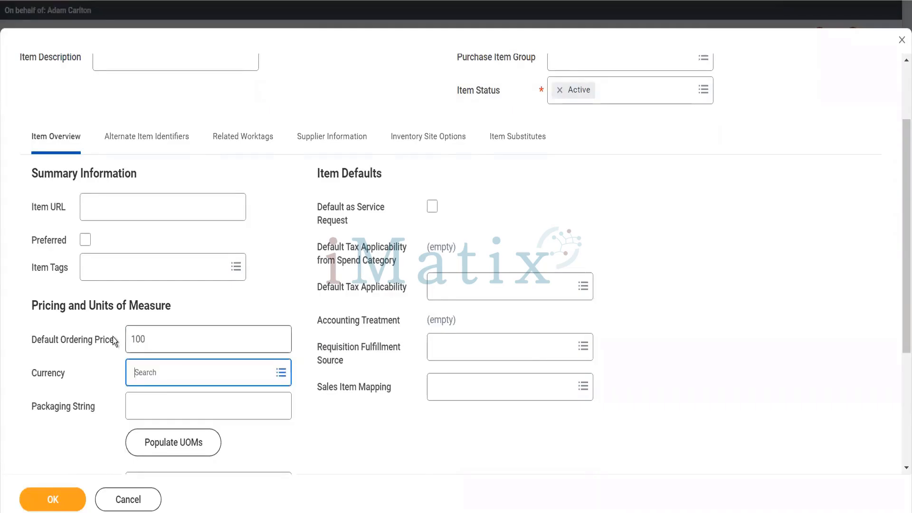
type("eac")
key("Return")
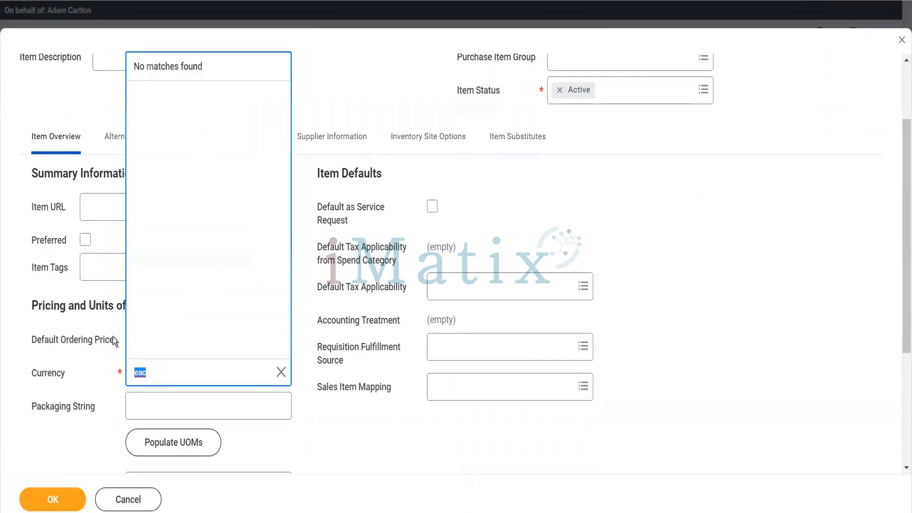
type("usd")
key("Return")
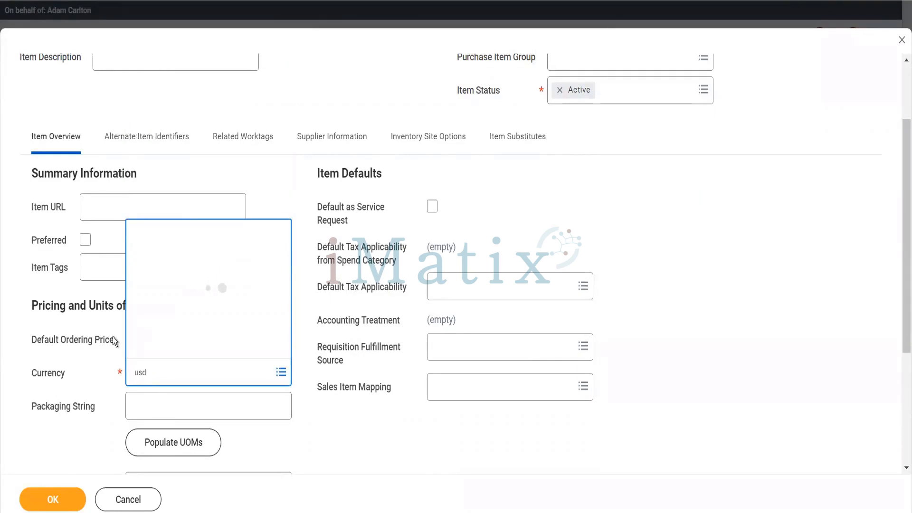
key("Tab")
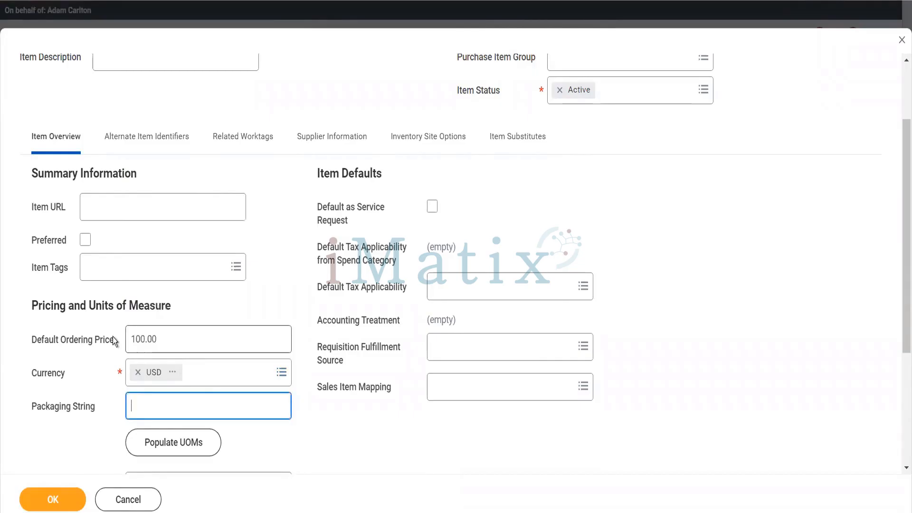
Set base unit Each with a 100.00 unit price and submit the item.
scroll(234, 309, "down", 4)
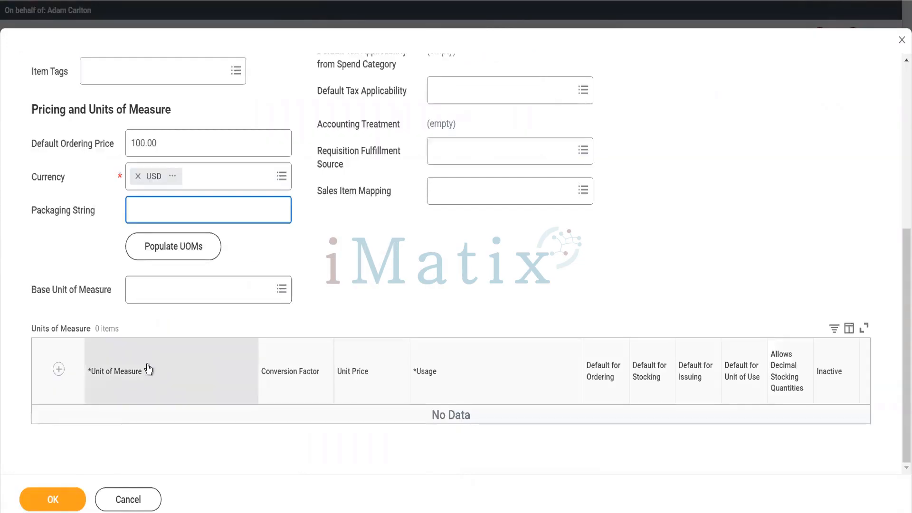
left_click(151, 295)
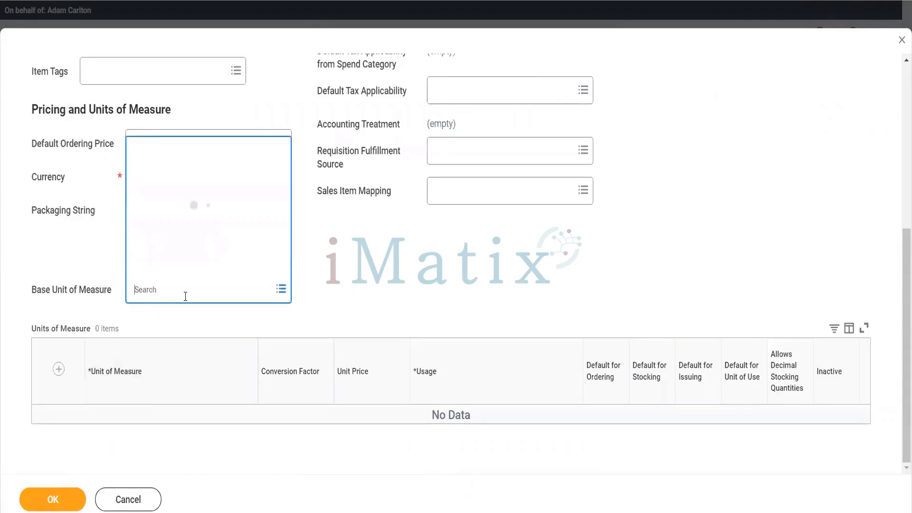
type("each")
key("Return")
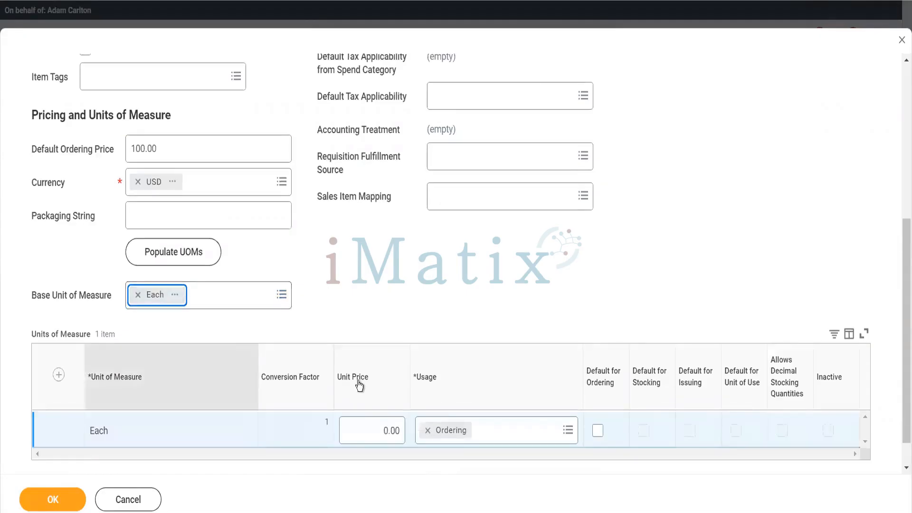
left_click(378, 426)
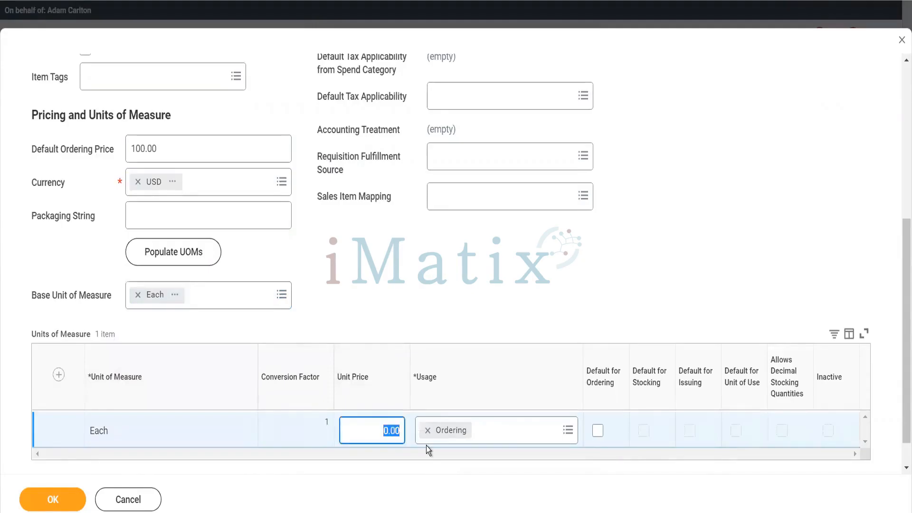
type("1000")
key("BackSpace")
left_click(426, 444)
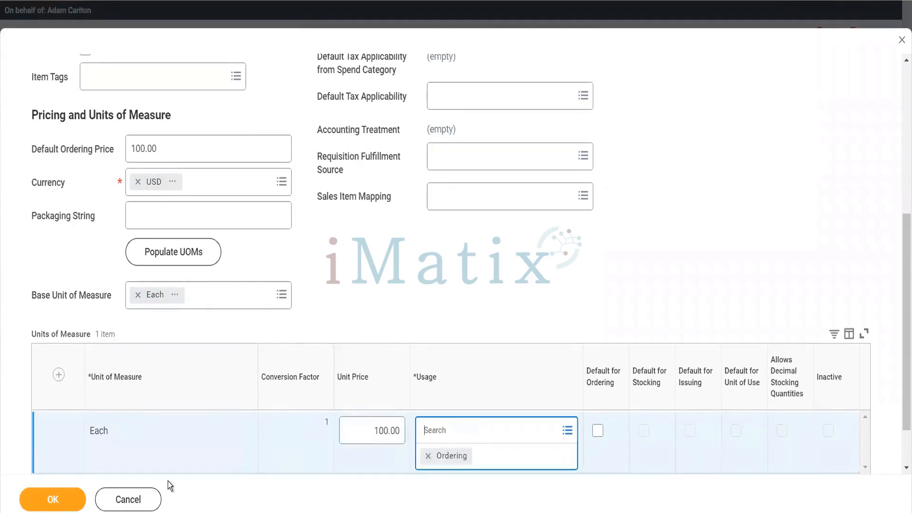
left_click(70, 500)
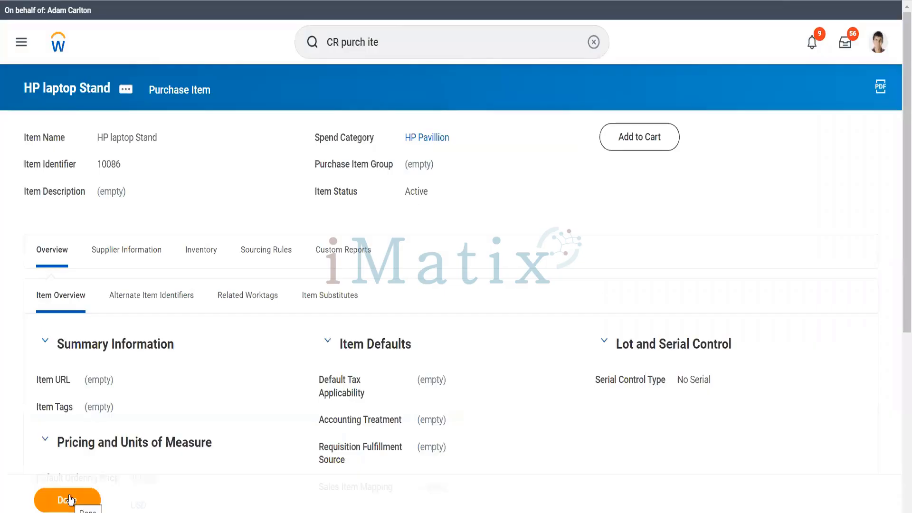
Edit HP laptop Stand to add Unit of Use to its Each unit usages and save.
scroll(254, 356, "down", 5)
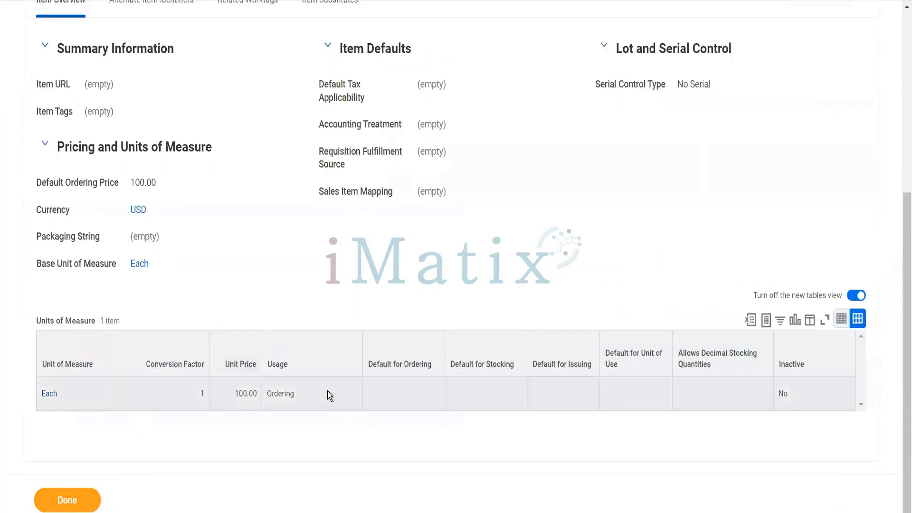
scroll(464, 190, "up", 5)
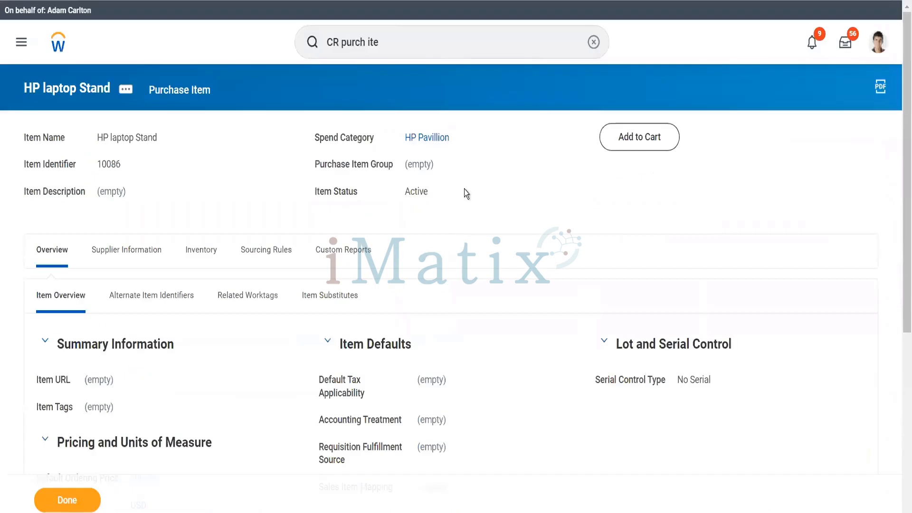
left_click(414, 42)
left_click(126, 91)
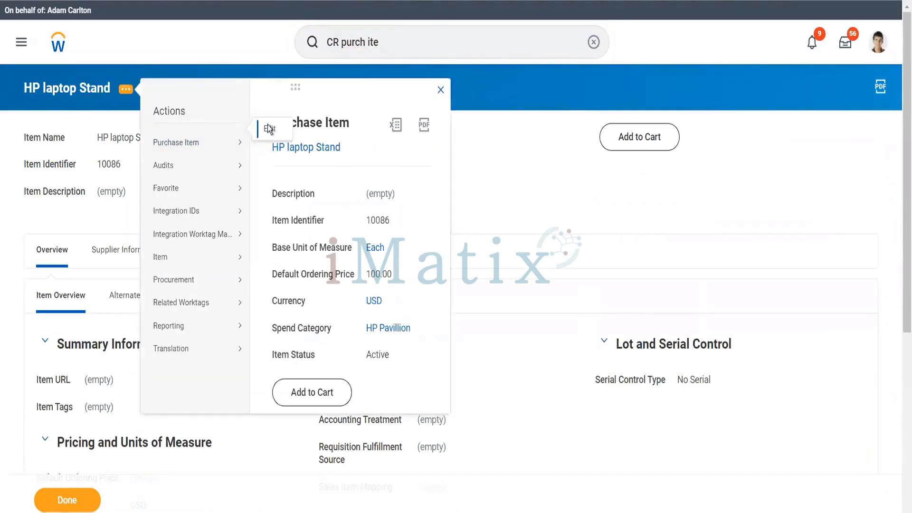
left_click(268, 128)
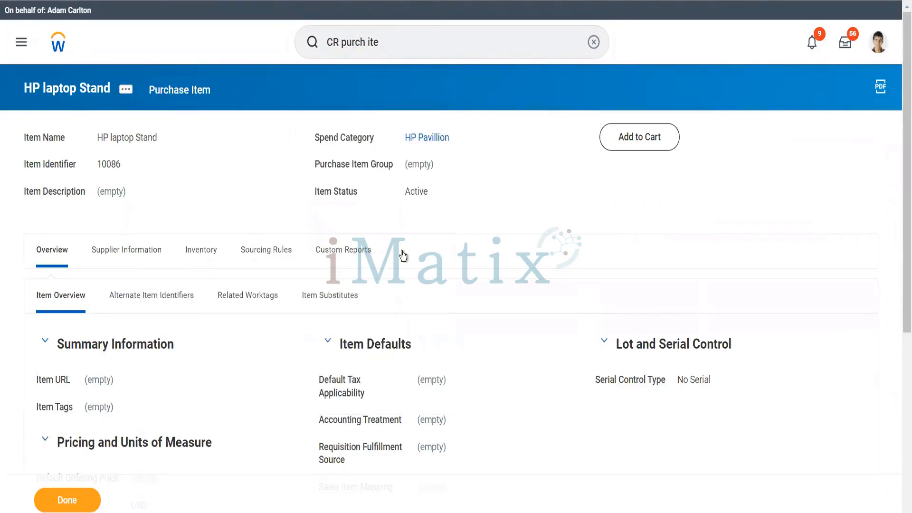
scroll(401, 251, "down", 3)
scroll(401, 252, "down", 3)
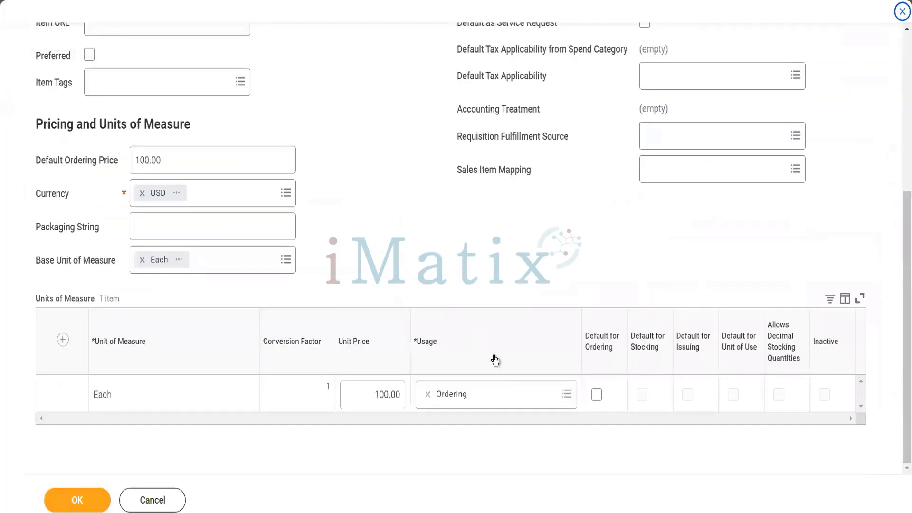
left_click(492, 391)
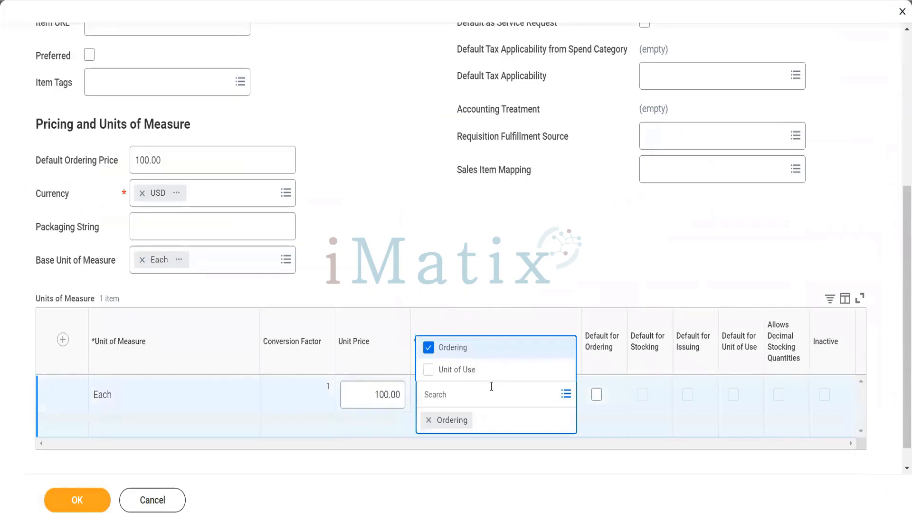
left_click(474, 372)
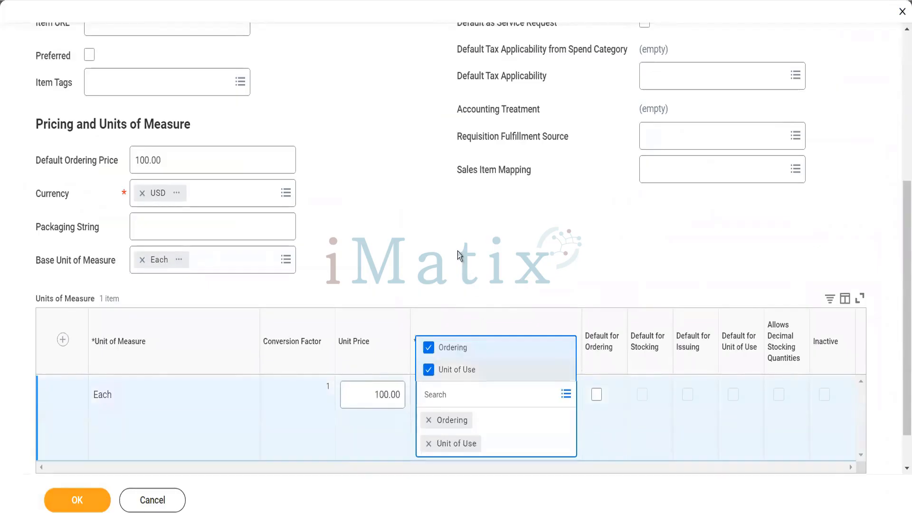
left_click(457, 252)
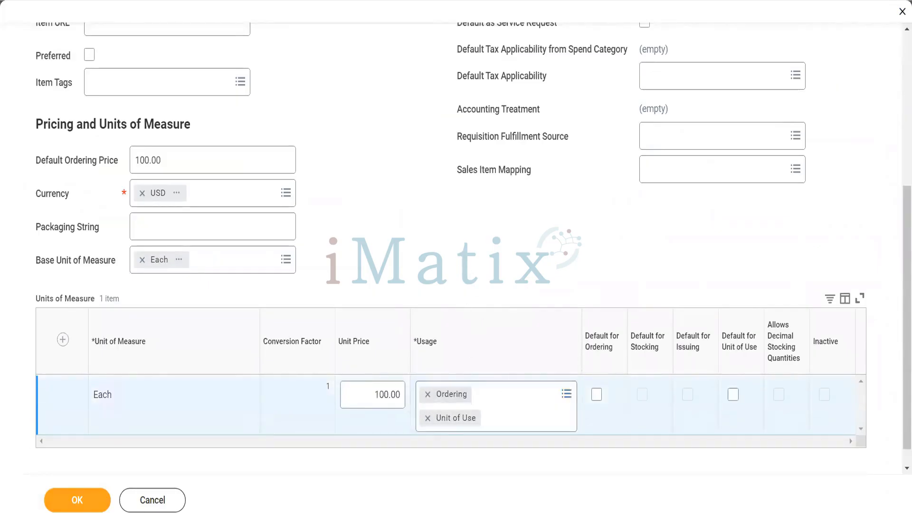
left_click(65, 501)
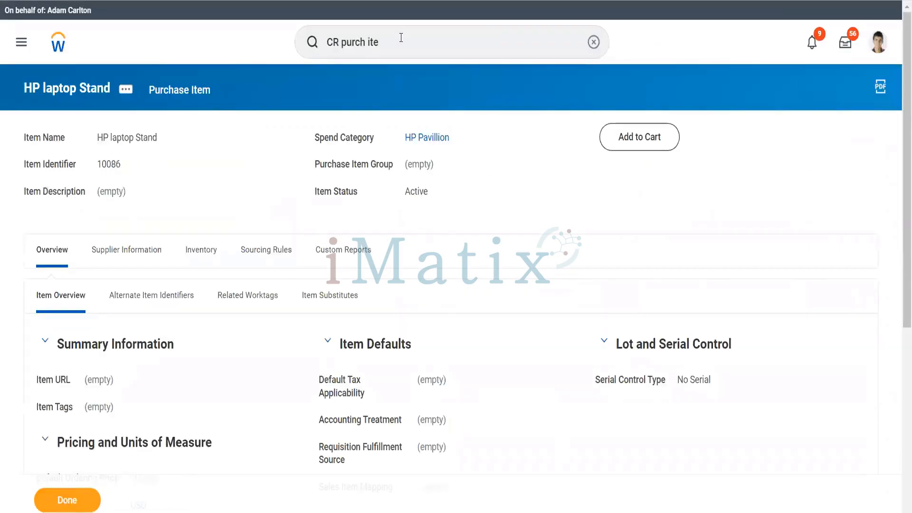
left_click(401, 37)
type("m")
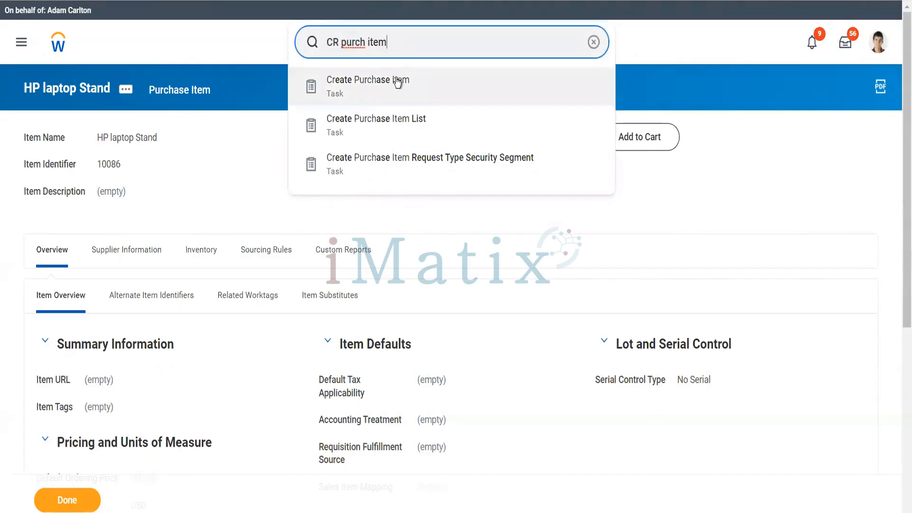
Start a purchase item named 'HP Laptop Lamination' with spend category HP Pavillion.
left_click(398, 82)
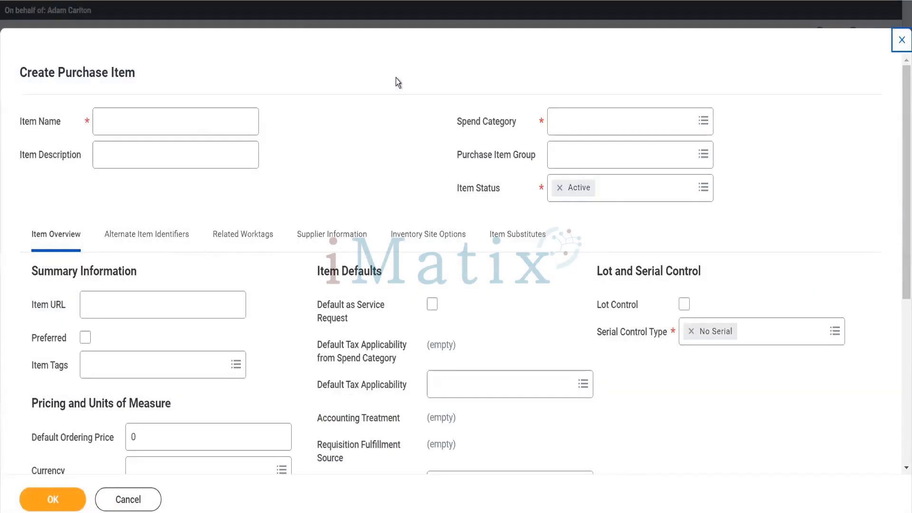
left_click(181, 125)
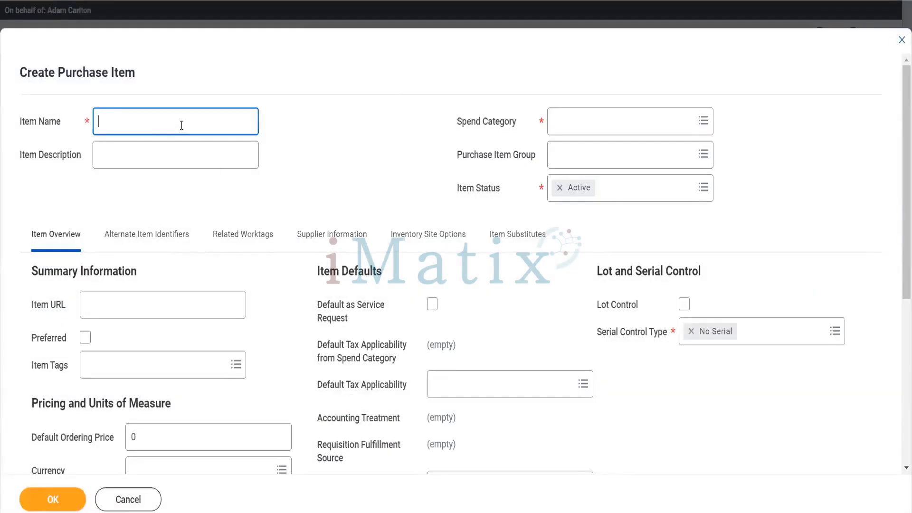
type("HP Laptop Lamination")
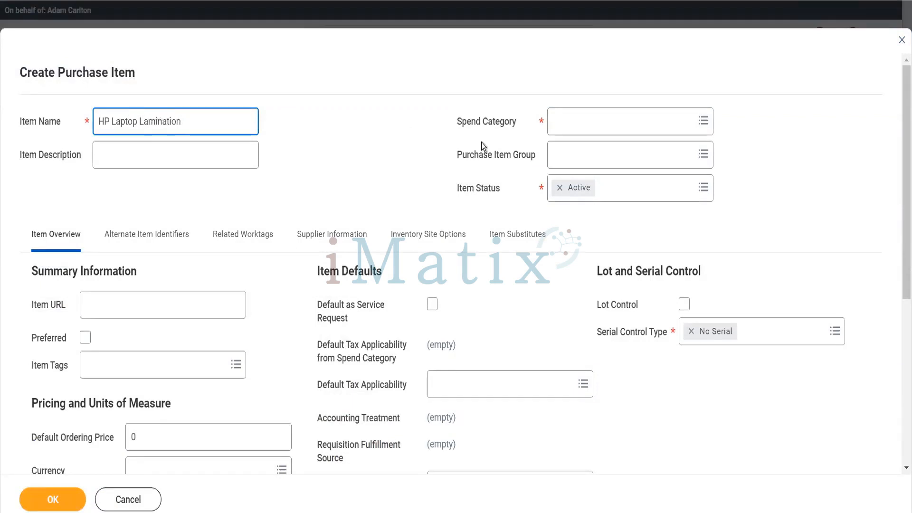
left_click(580, 133)
type("HP Pav")
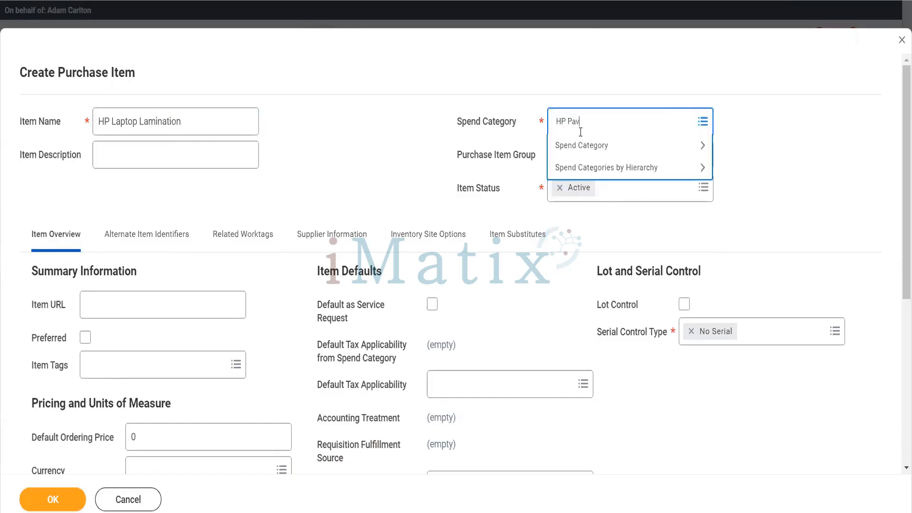
key("Return")
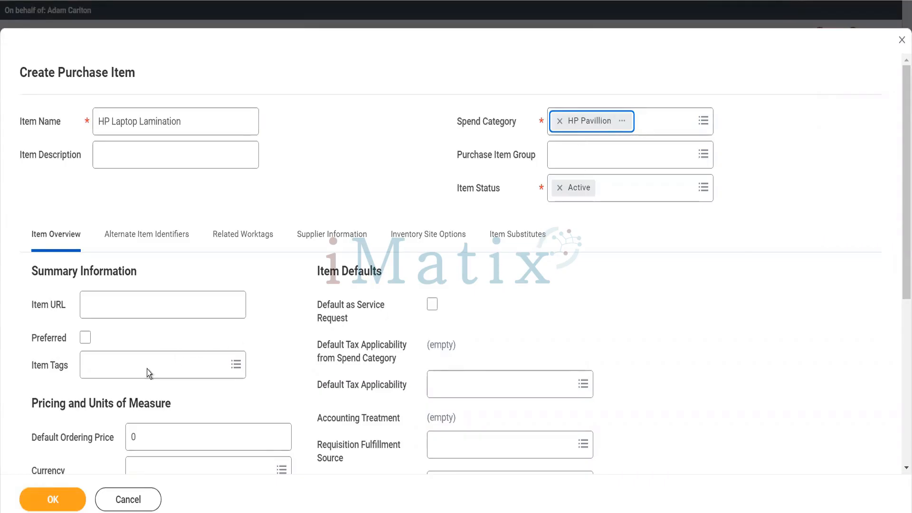
Set the item's currency to USD and its base unit of measure to Each.
scroll(147, 369, "down", 5)
left_click(128, 212)
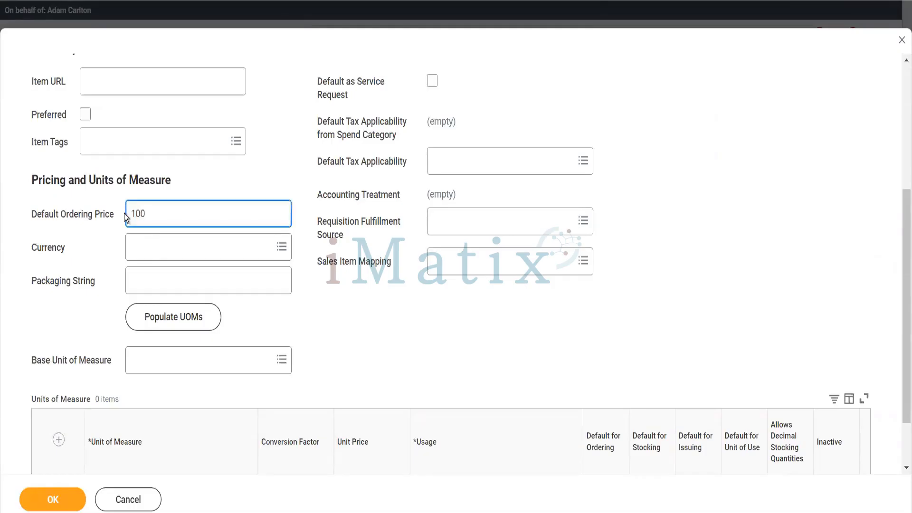
key("Tab")
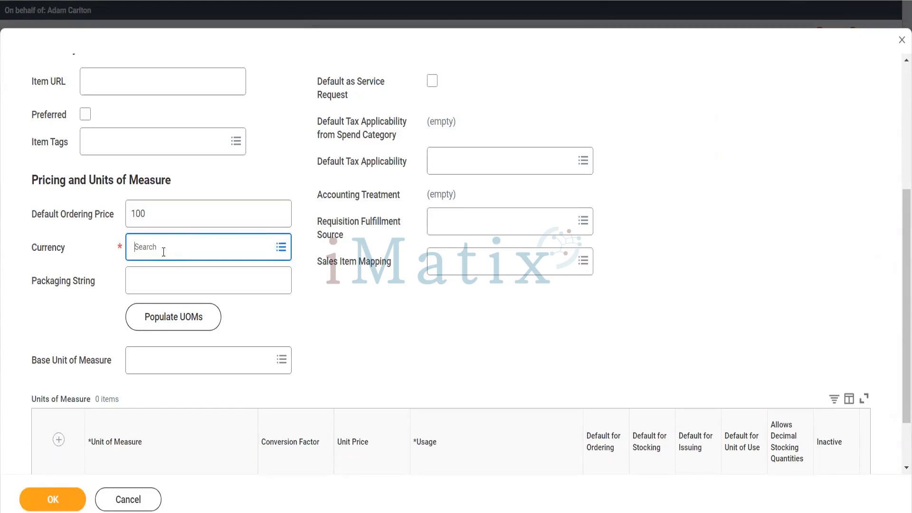
type("usd")
key("Return")
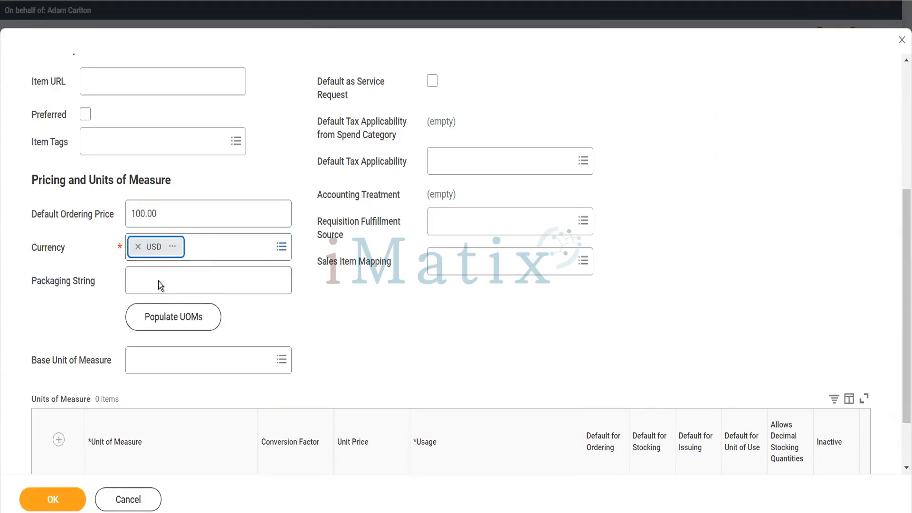
left_click(184, 371)
type("each")
key("Return")
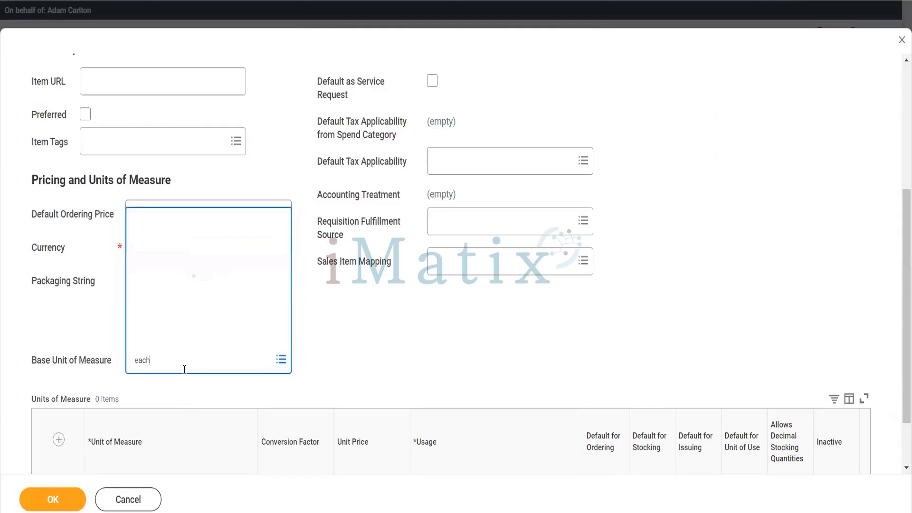
Price the Each row at 100.00, add the Unit of Use usage, and save the item.
scroll(347, 344, "down", 3)
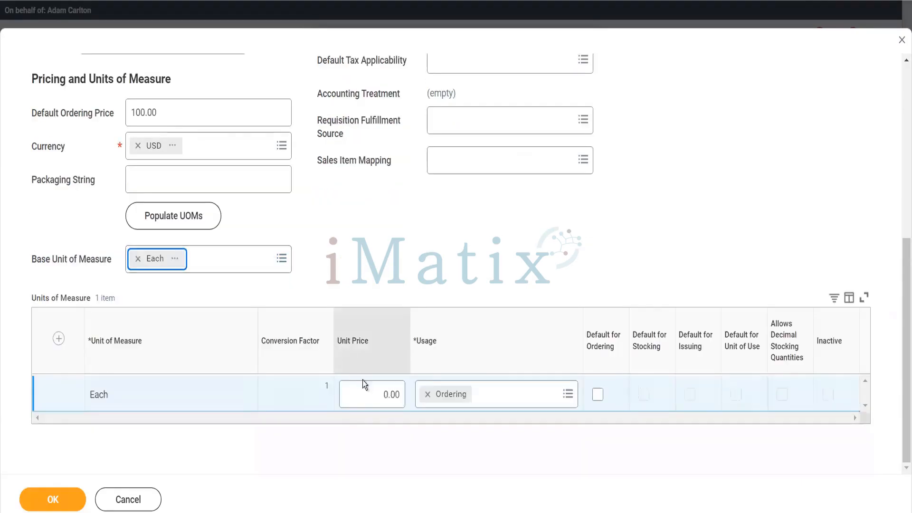
left_click_drag(377, 393, 408, 403)
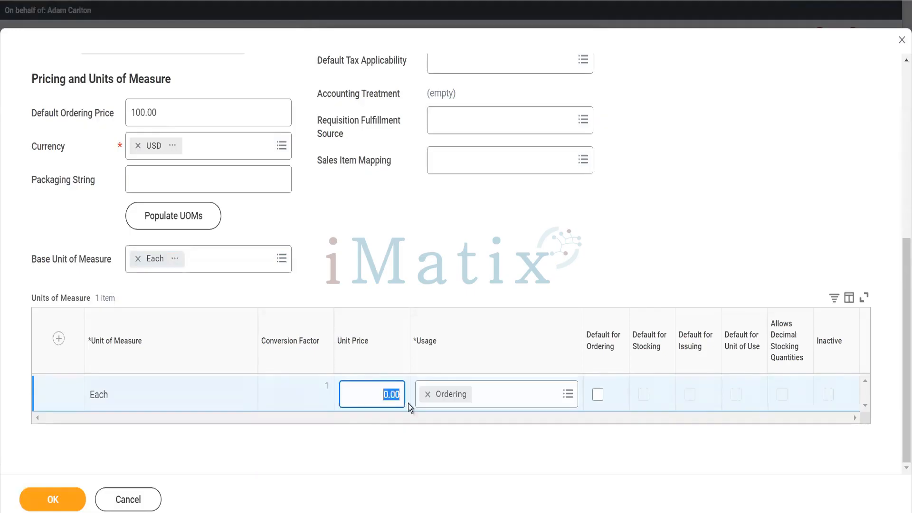
key("Tab")
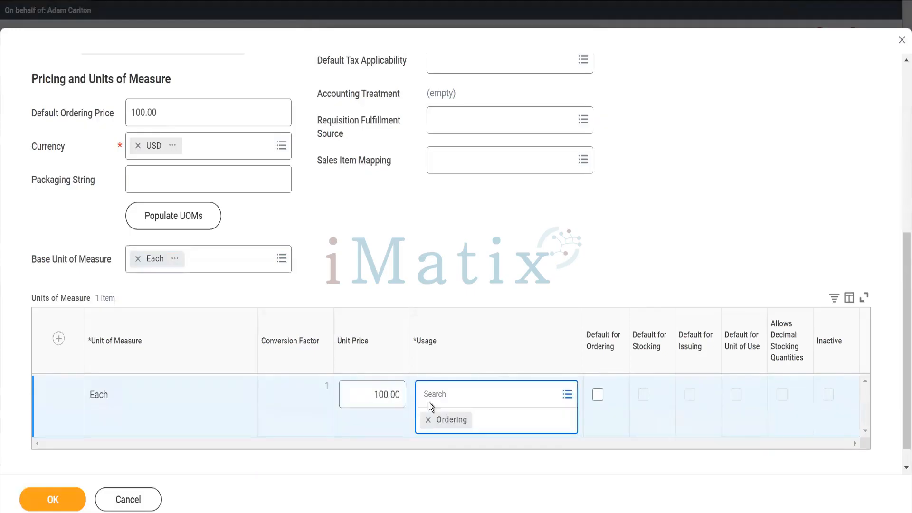
left_click(477, 394)
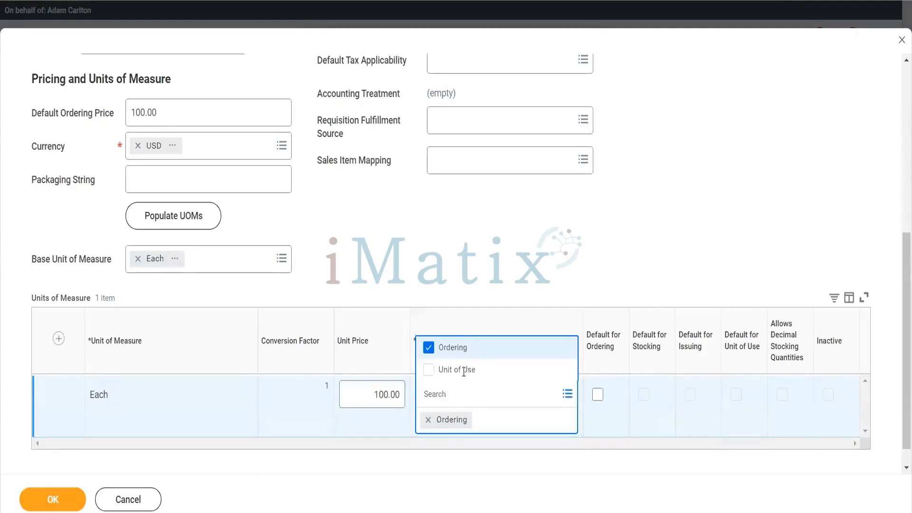
left_click(462, 371)
left_click(420, 249)
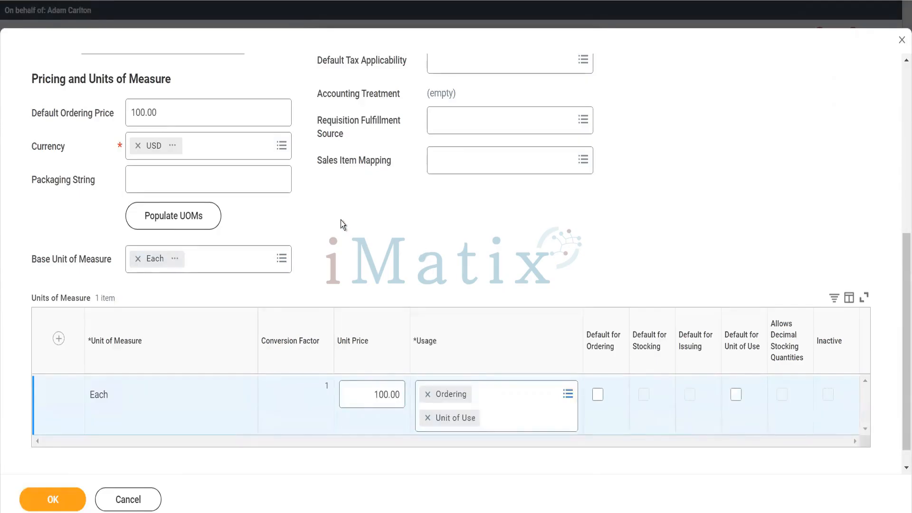
scroll(287, 272, "up", 7)
left_click(70, 505)
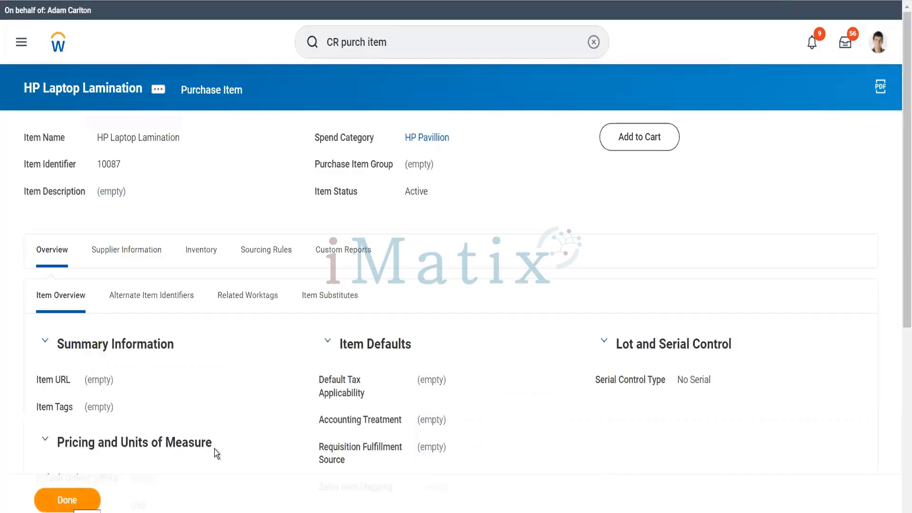
Start another purchase item, 'HP Laptop Mouse', with spend category HP Pavillion.
left_click(402, 42)
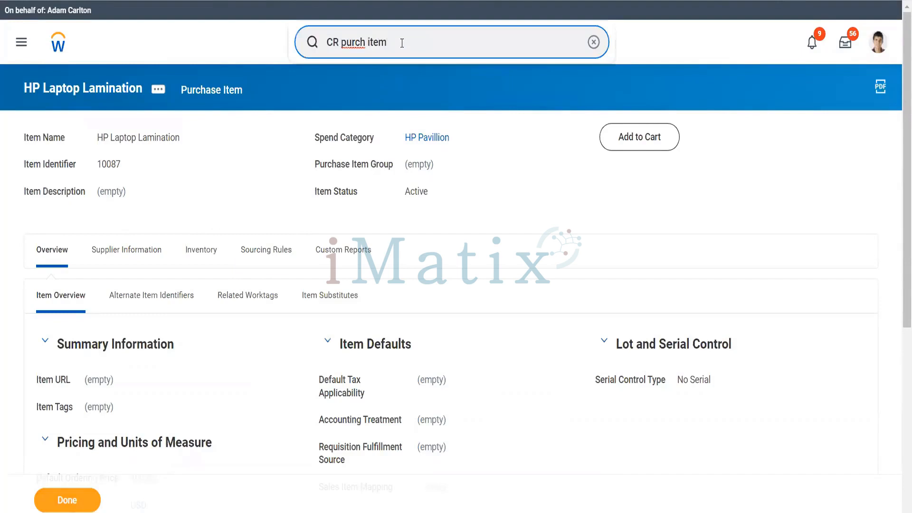
key("Return")
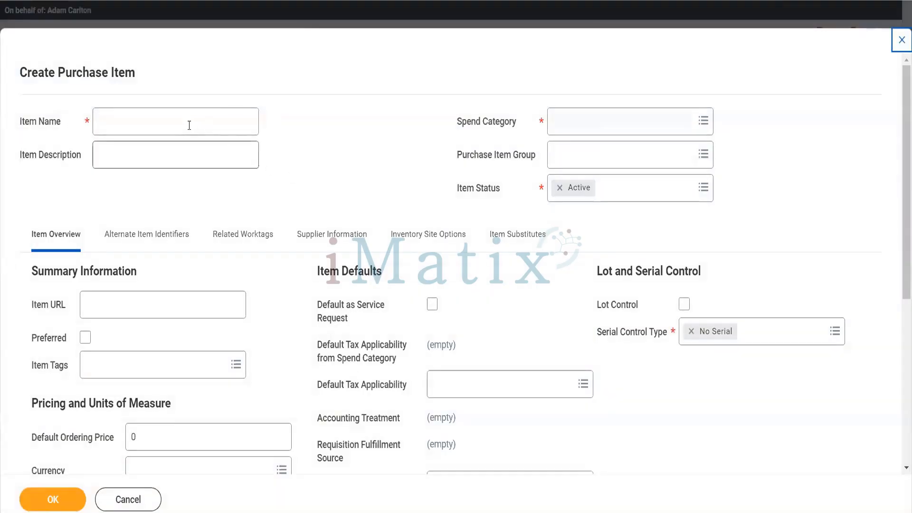
left_click(188, 124)
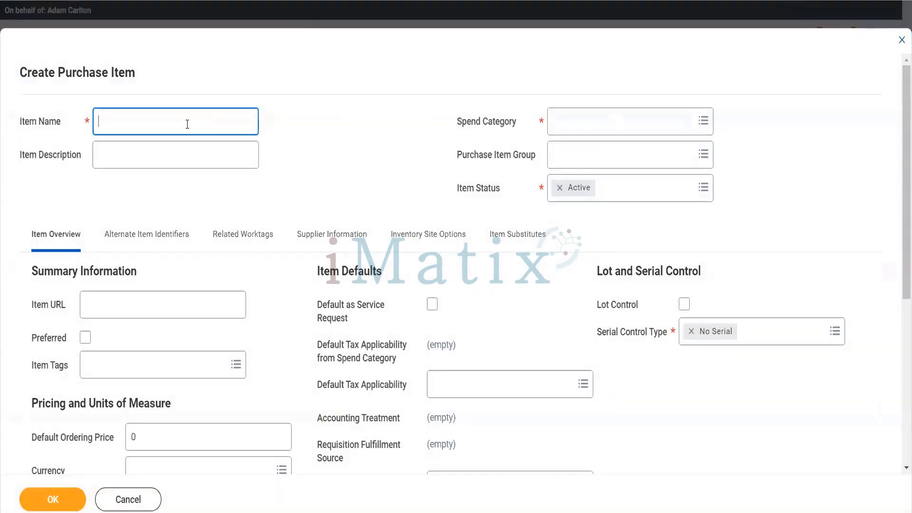
type("HP Laptop Mouse")
key("Tab")
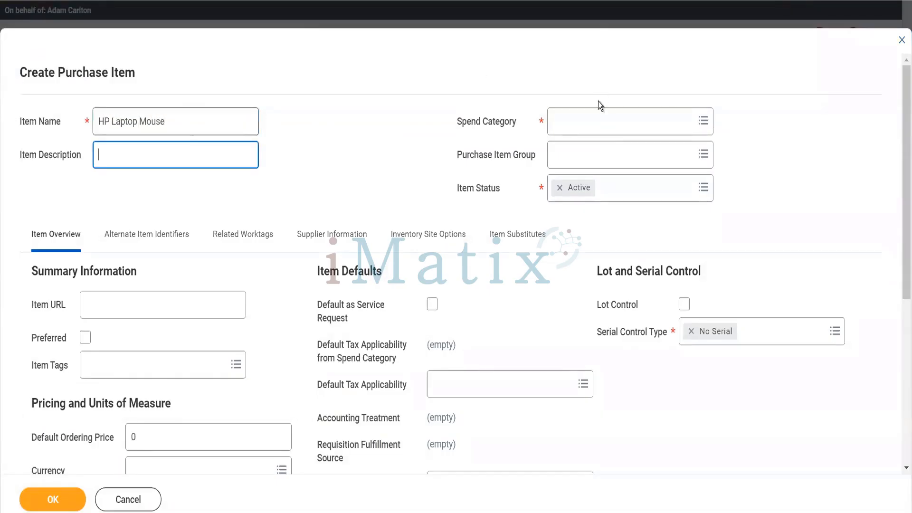
left_click(590, 128)
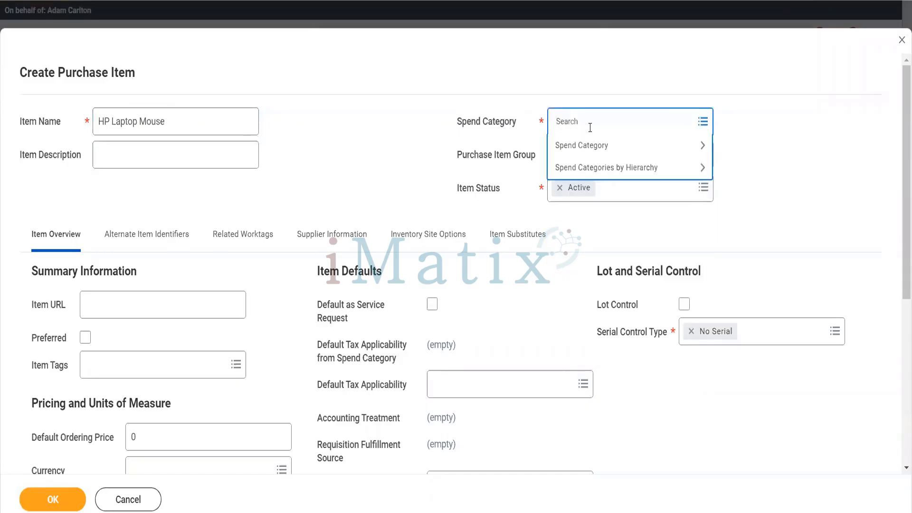
type("HP Pav")
key("Return")
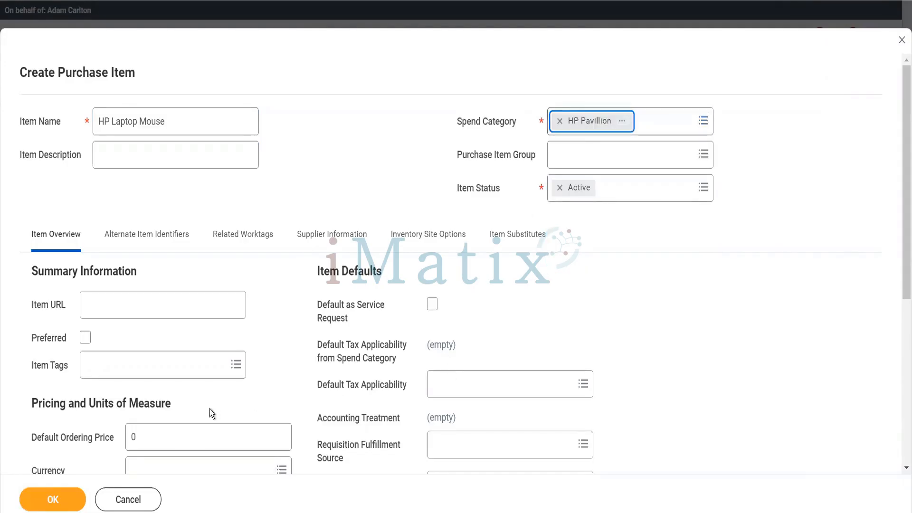
Set the default ordering price to 100 in USD, leaving the packaging string empty.
scroll(209, 409, "down", 5)
left_click(152, 229)
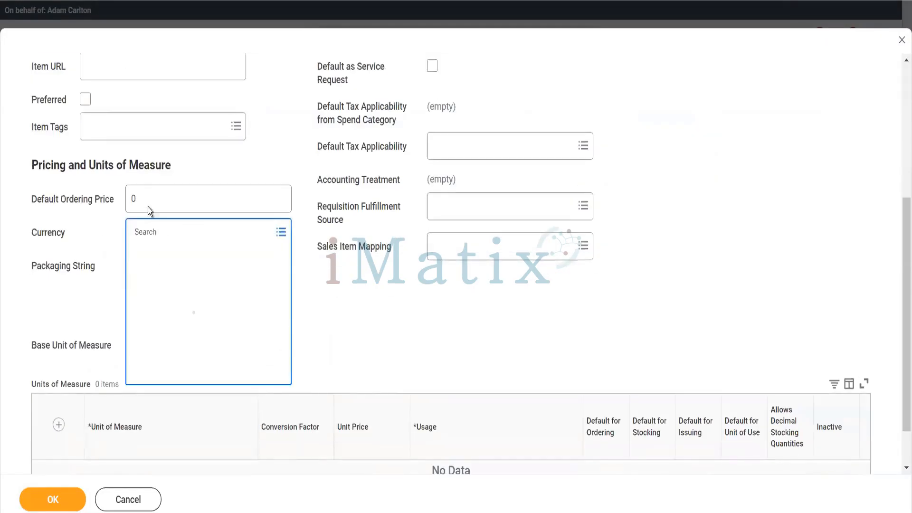
left_click(148, 206)
left_click_drag(149, 204, 127, 209)
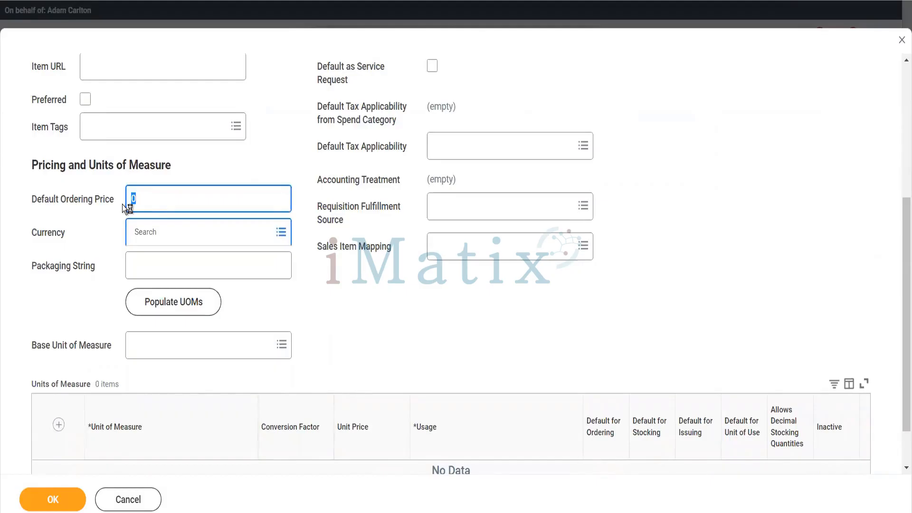
type("100")
key("Tab")
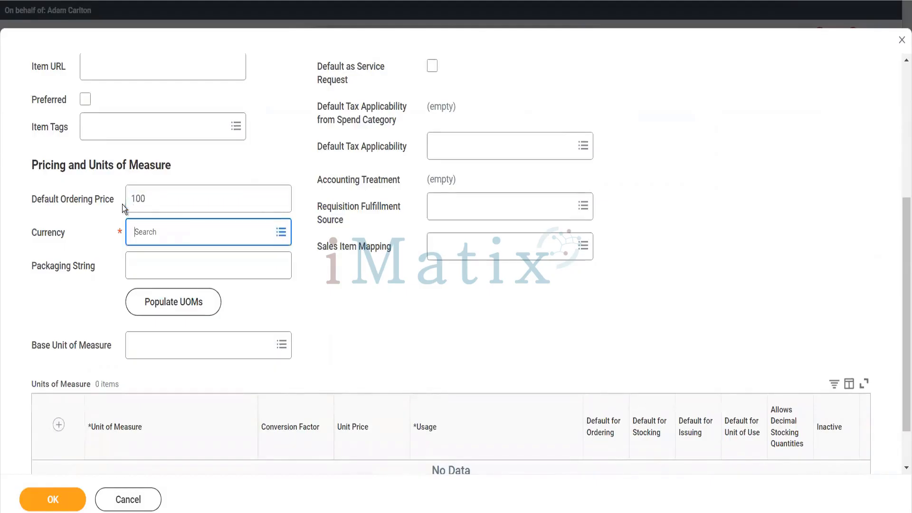
type("usd")
key("Return")
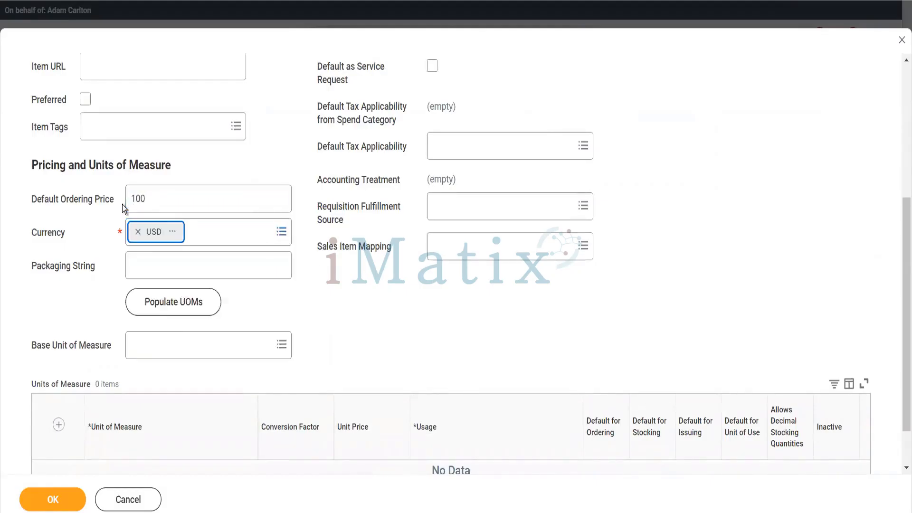
left_click(173, 265)
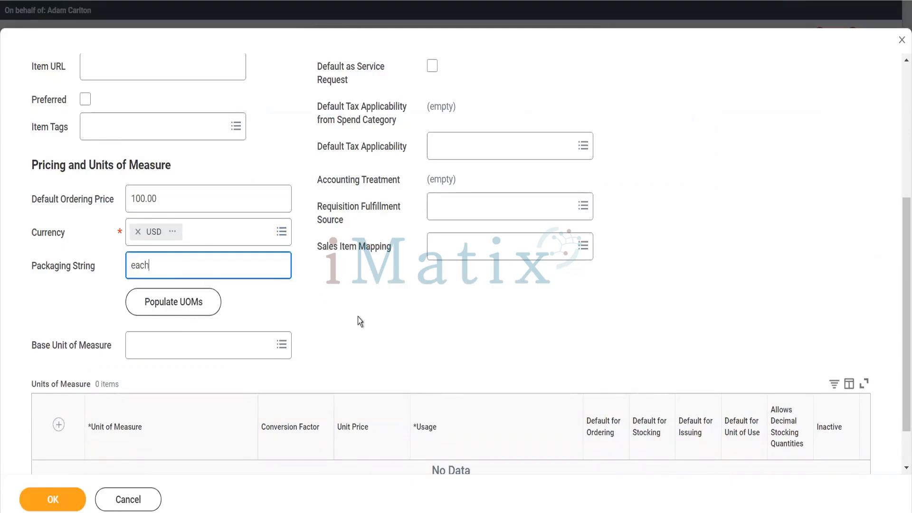
key("BackSpace")
key("BackSpace")
key("BackSpace")
key("BackSpace")
Use Each as the base unit at 100 per unit, add Unit of Use usage, and save.
left_click(241, 341)
type("each")
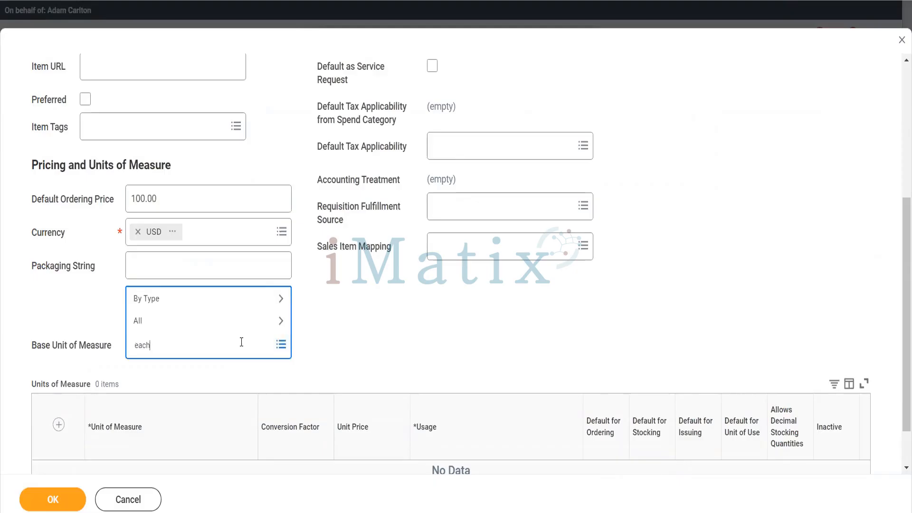
key("Return")
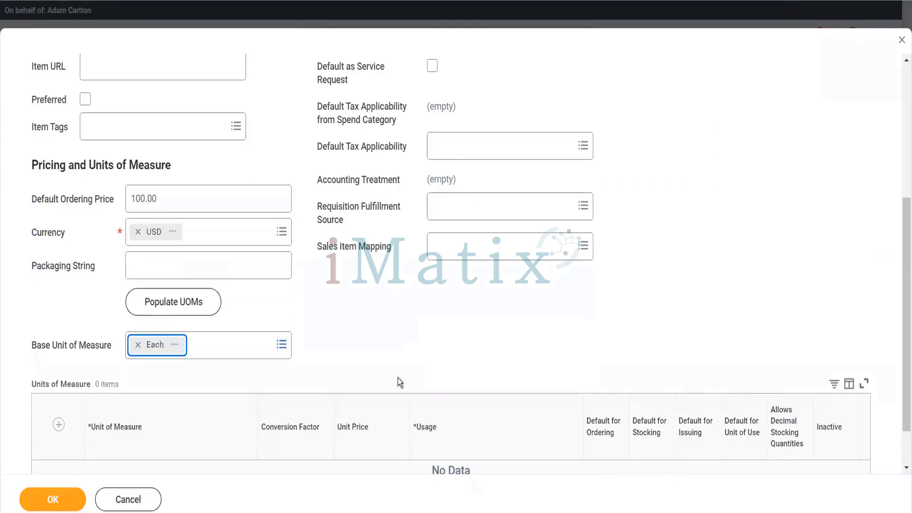
left_click_drag(376, 427, 400, 441)
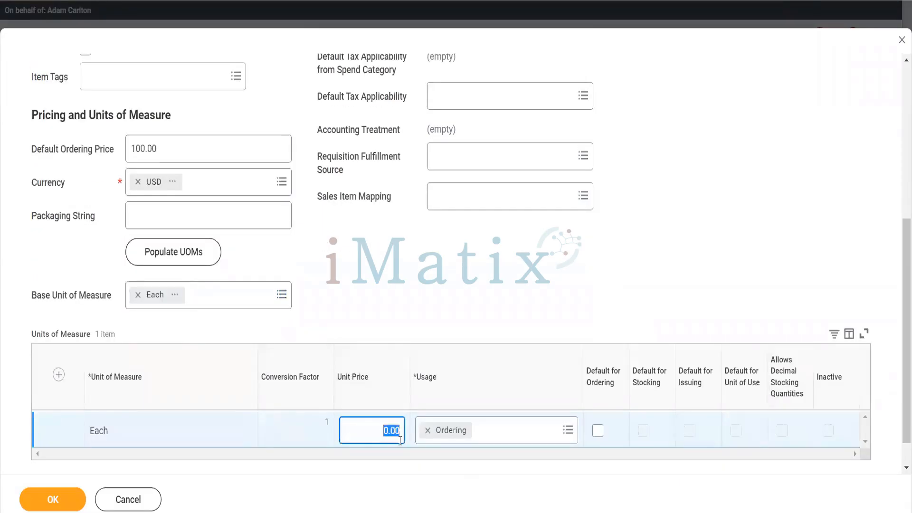
type("100")
left_click(456, 431)
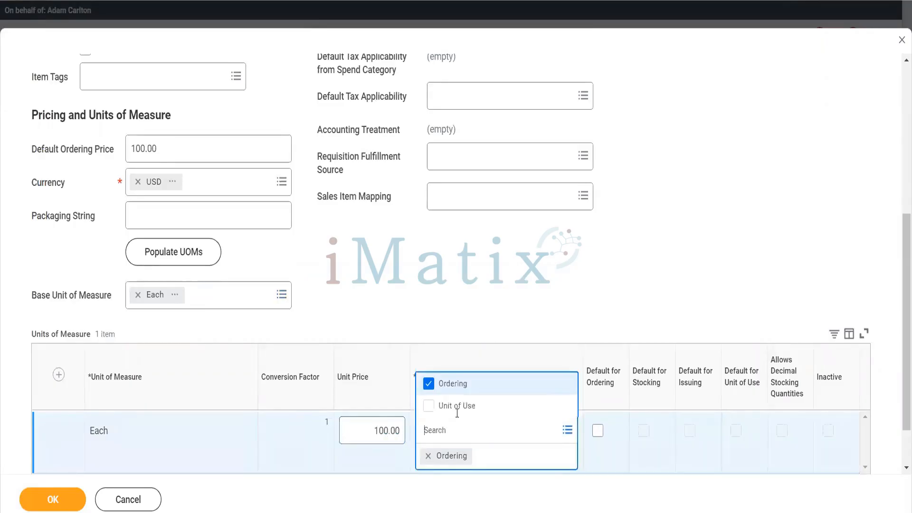
left_click(456, 406)
left_click(430, 274)
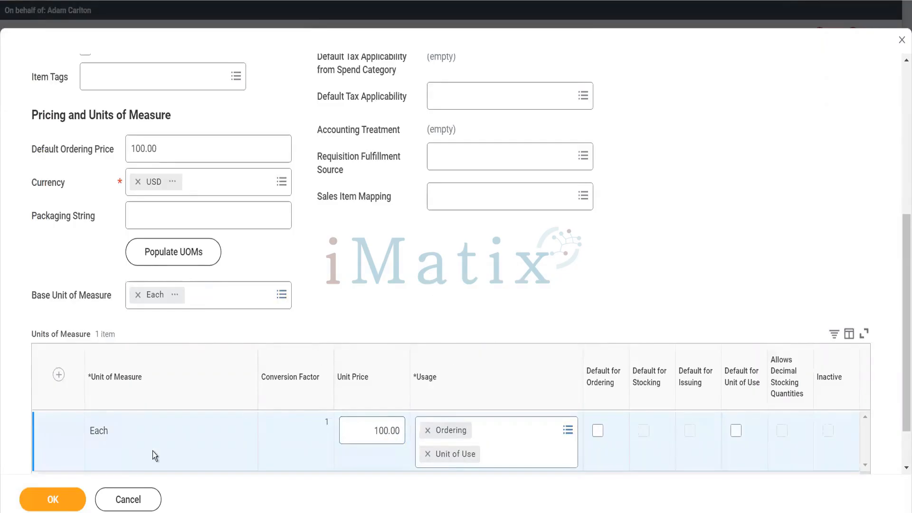
left_click(69, 502)
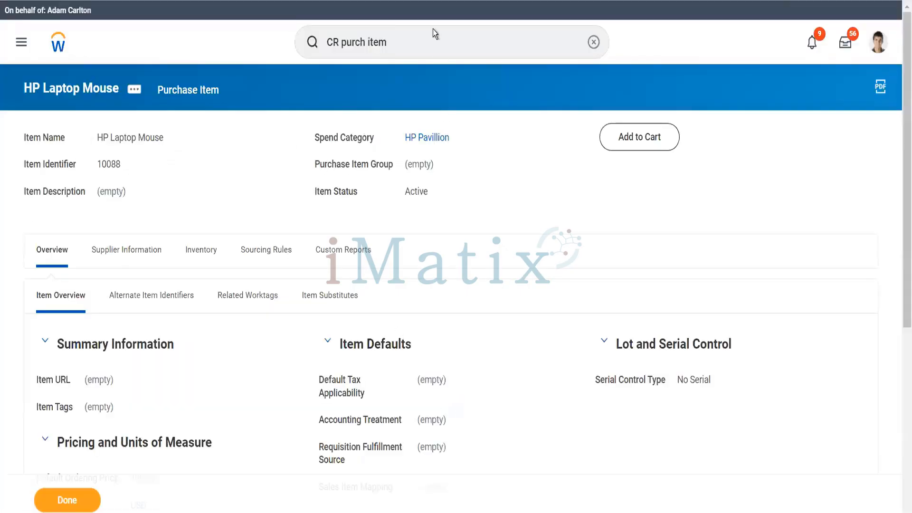
Open Register Assets via 'reg asset' and set the company to Global Modern Services (USA).
left_click_drag(396, 42, 302, 56)
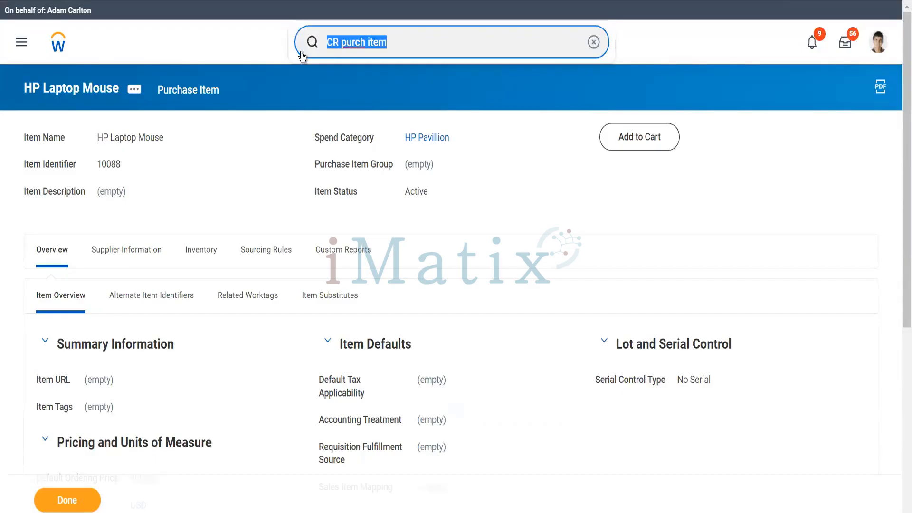
key("BackSpace")
type("reg asset")
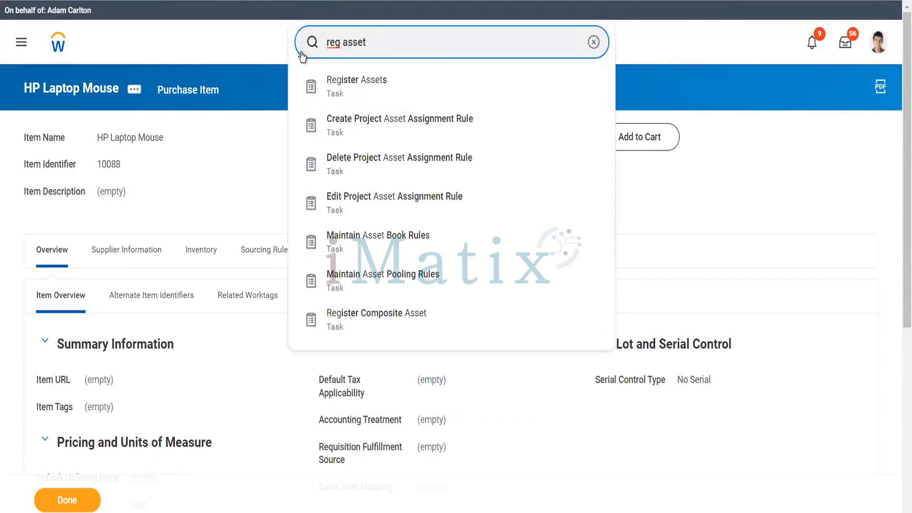
key("Escape")
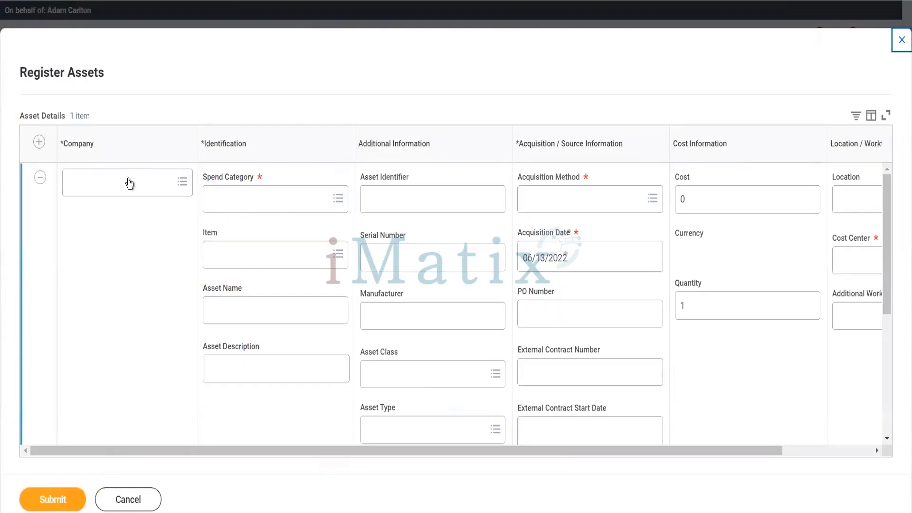
left_click(124, 183)
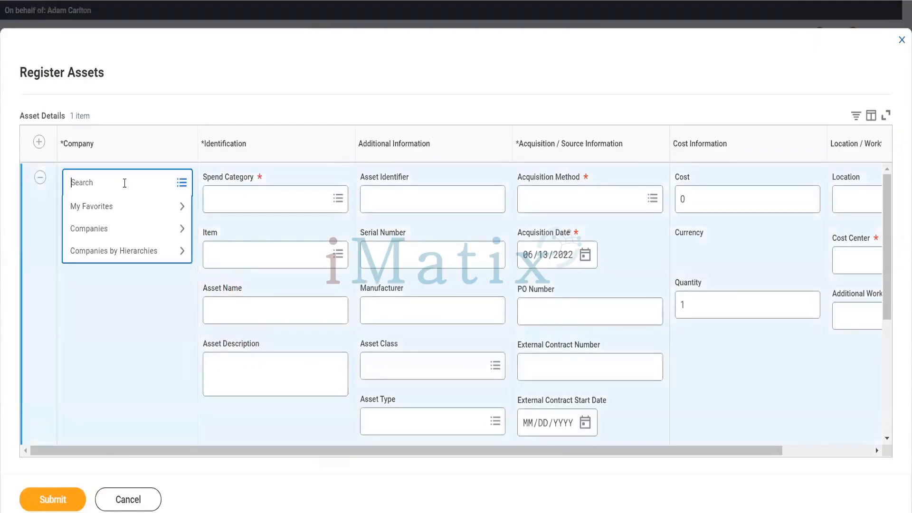
type("gms usa")
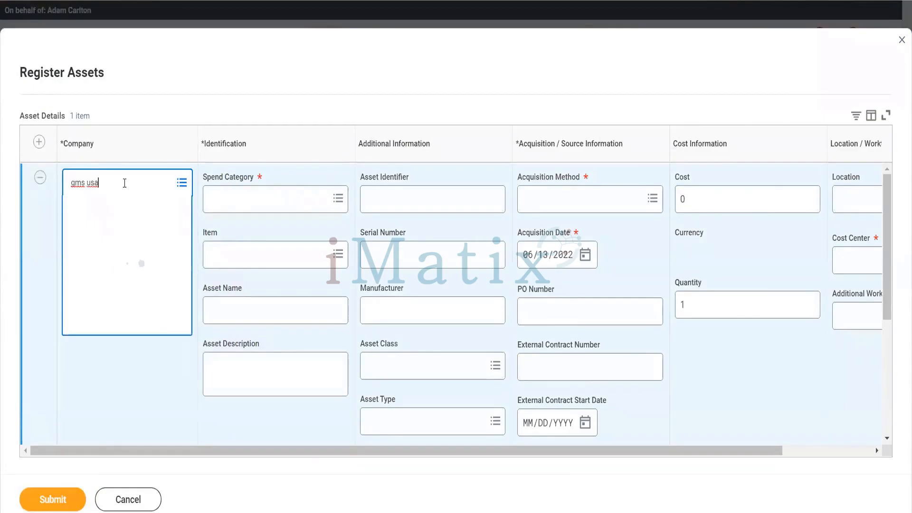
Choose item HP Laptop Lamination and fill in placeholder name, description and identifier.
left_click(259, 260)
type("HP ")
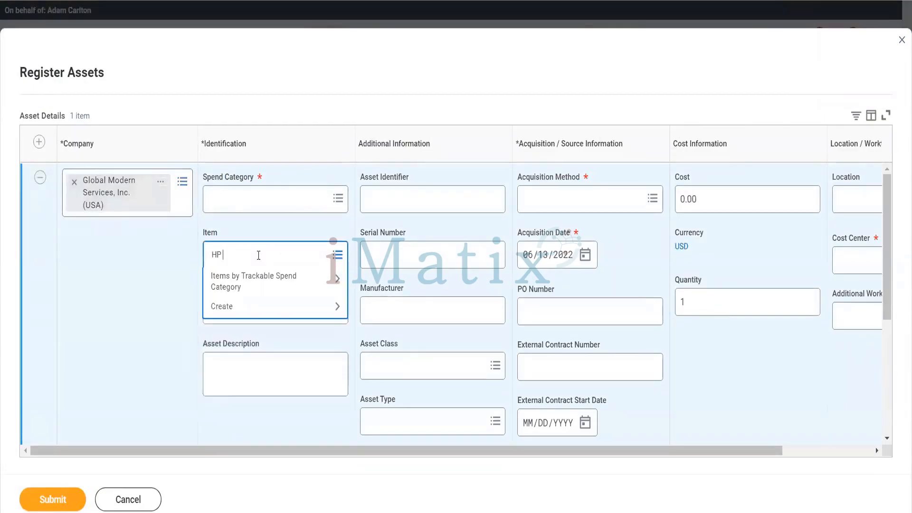
type("pav")
key("Return")
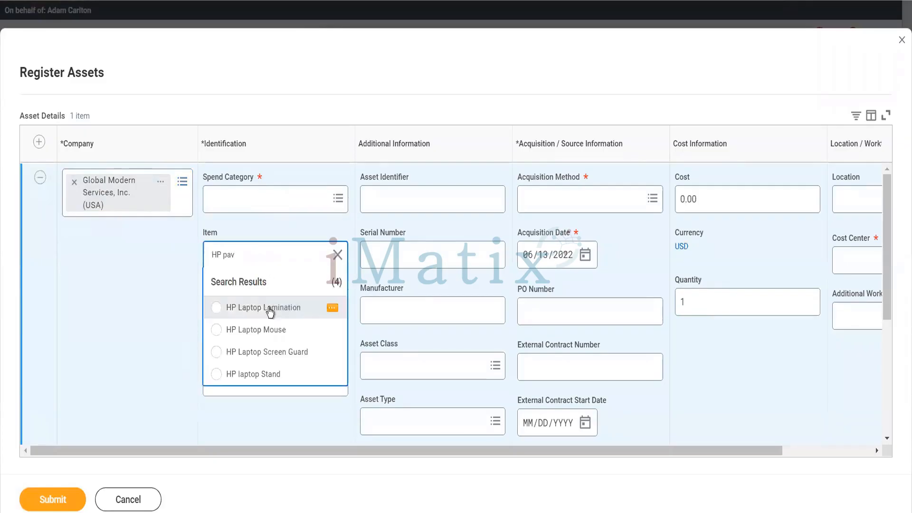
left_click(270, 312)
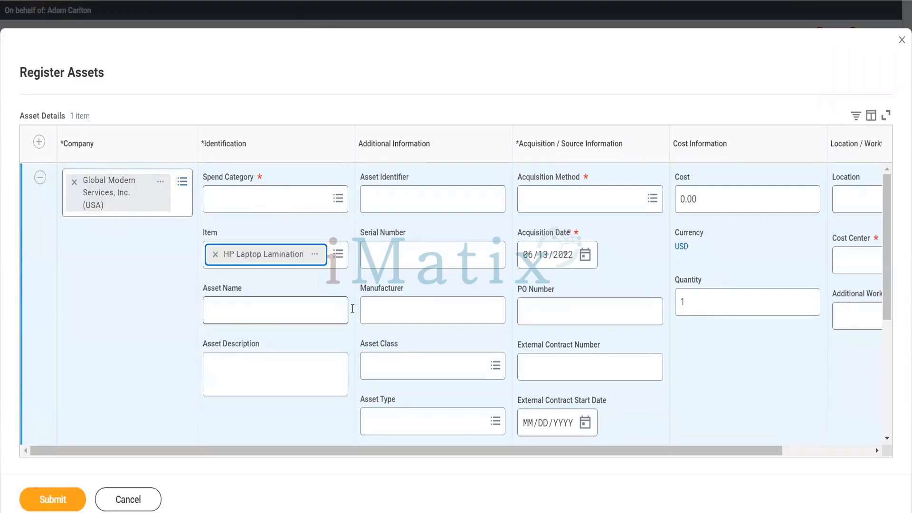
left_click(312, 305)
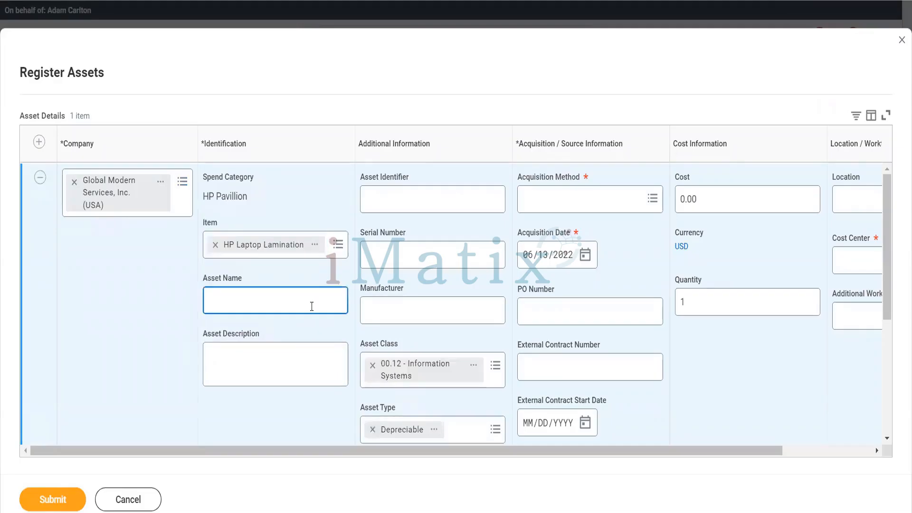
type("fgdgfgd")
left_click(269, 367)
type("sdfsdf")
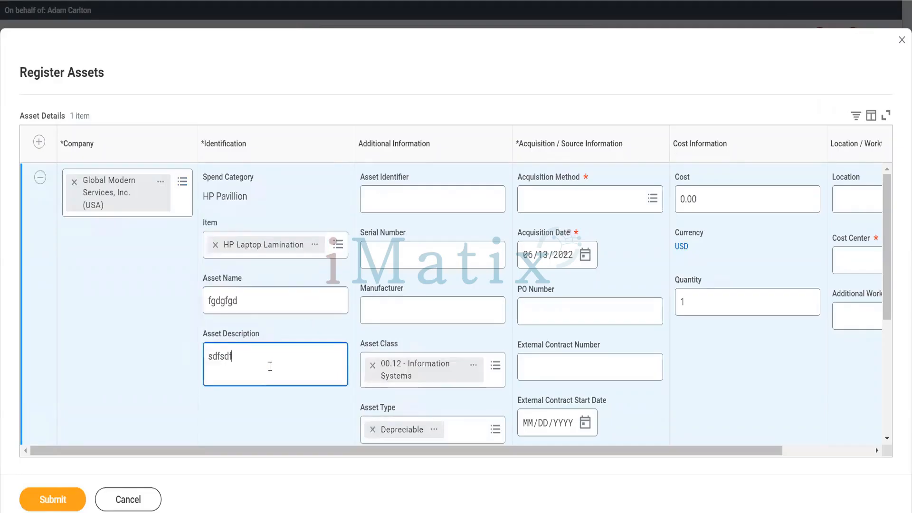
type("d")
left_click(403, 203)
type("HP ka")
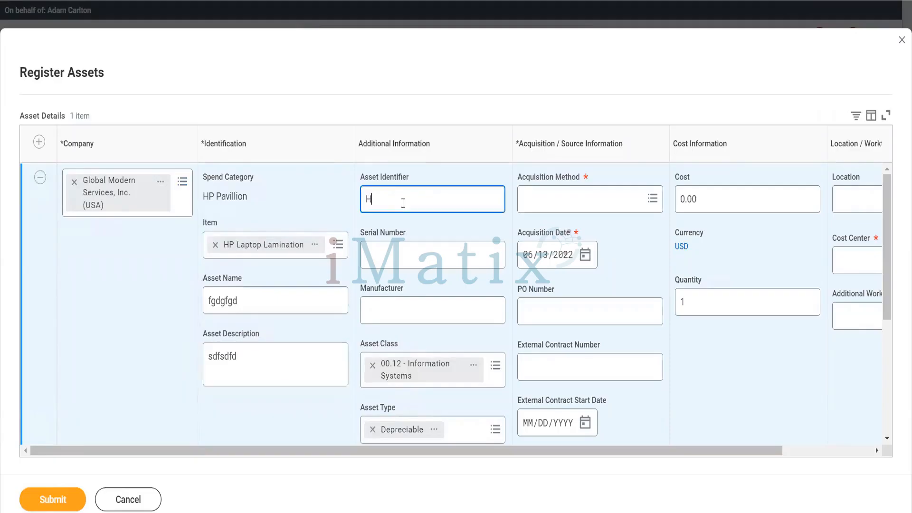
key("BackSpace")
key("BackSpace")
type("LM")
Enter serial 545645, manufacturer HP, acquisition method Purchased and cost 100.
left_click(400, 250)
type("54564")
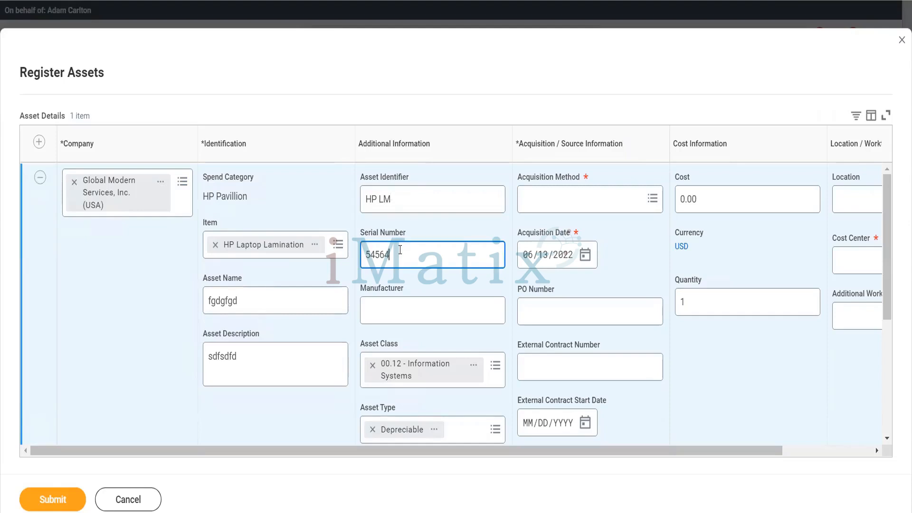
type("5")
left_click(417, 300)
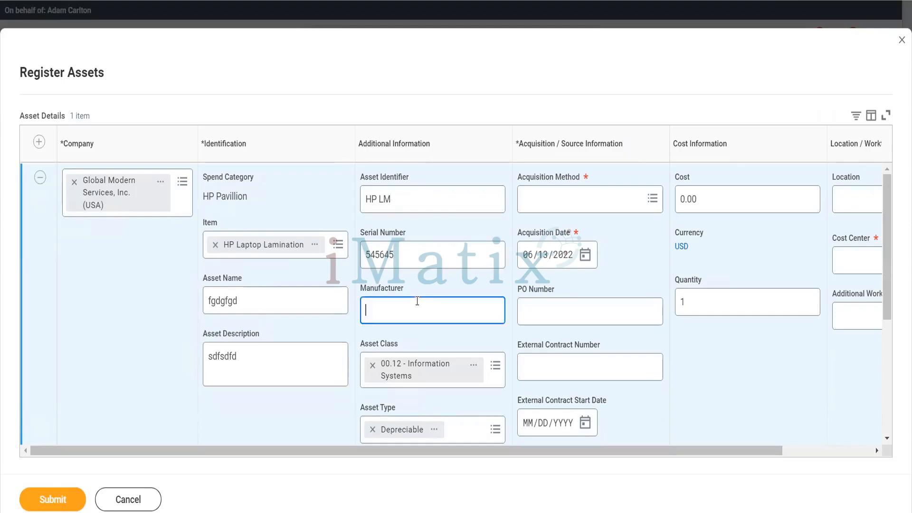
type("HP")
left_click(584, 208)
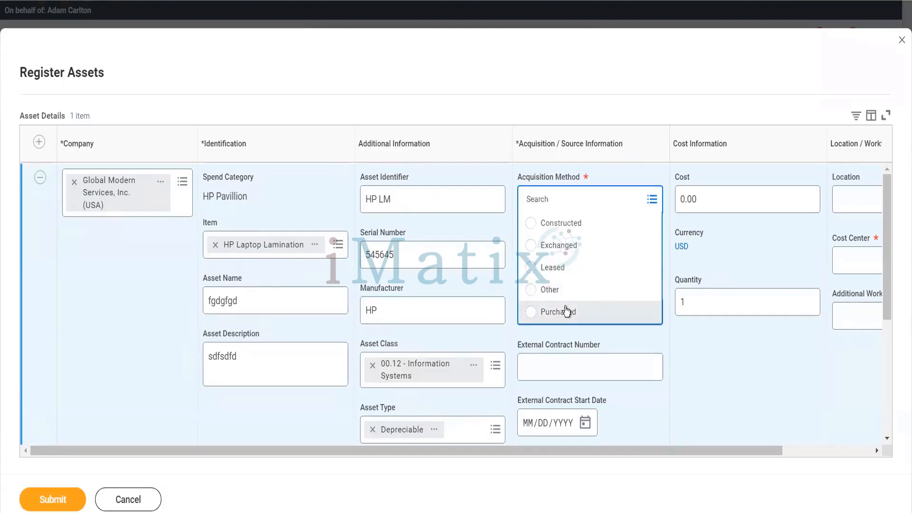
left_click(566, 311)
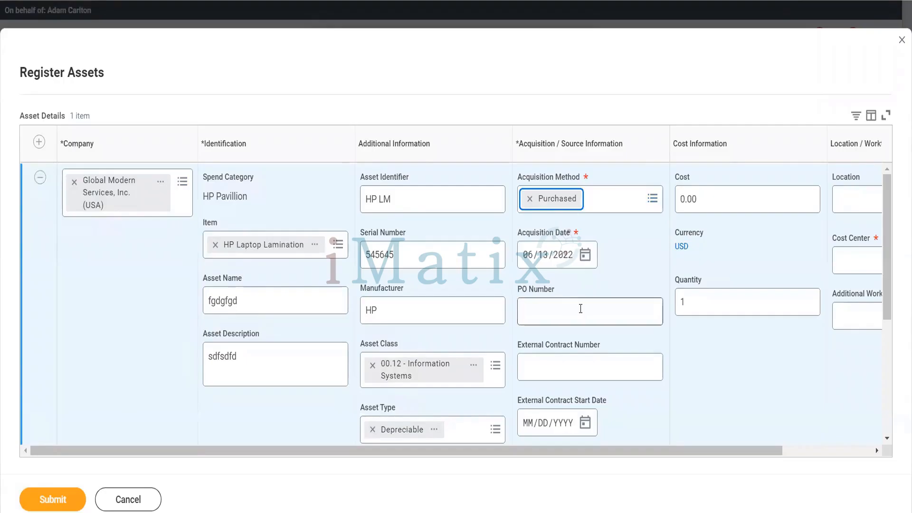
scroll(581, 308, "right", 3)
left_click(575, 204)
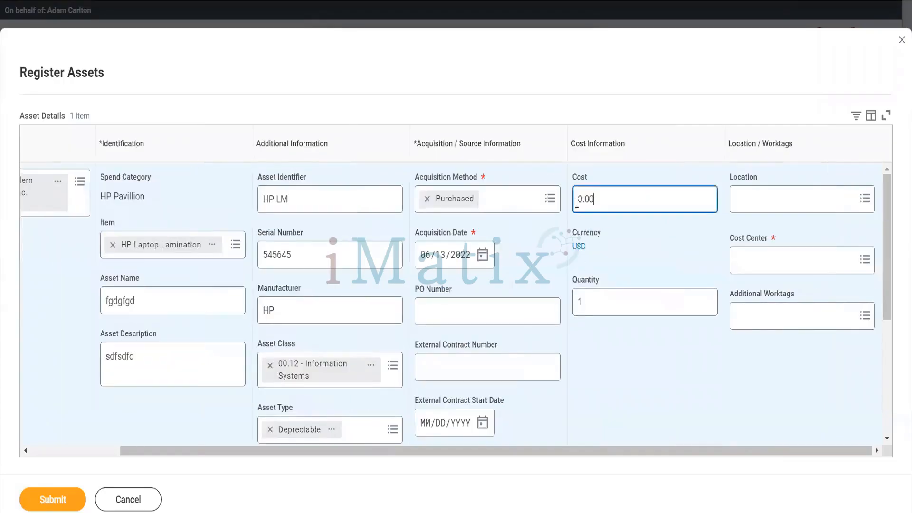
type("100")
key("Tab")
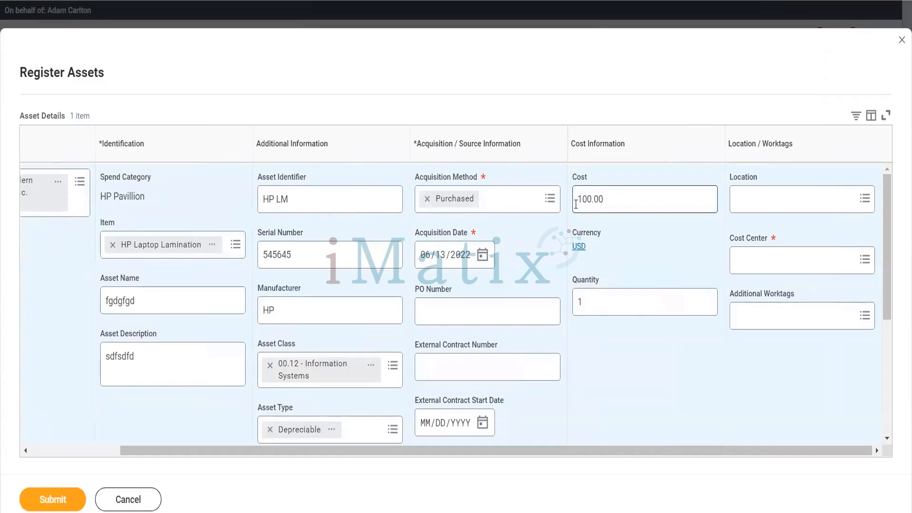
Charge the asset to cost center 10000 office of CEO.
left_click(802, 260)
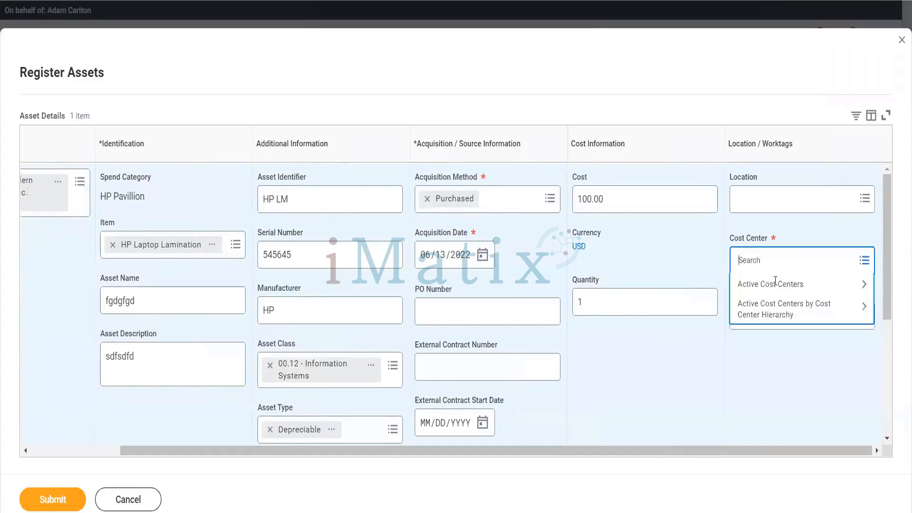
left_click(770, 285)
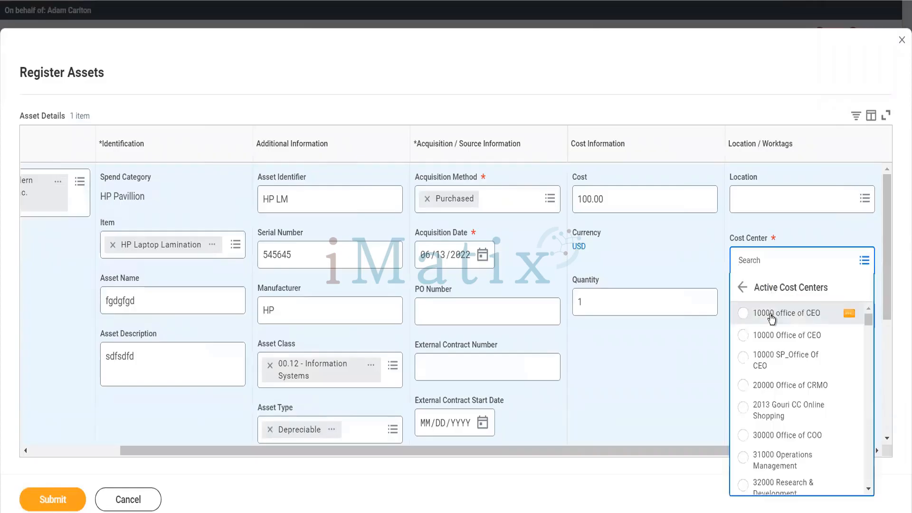
left_click(771, 313)
scroll(603, 369, "down", 5)
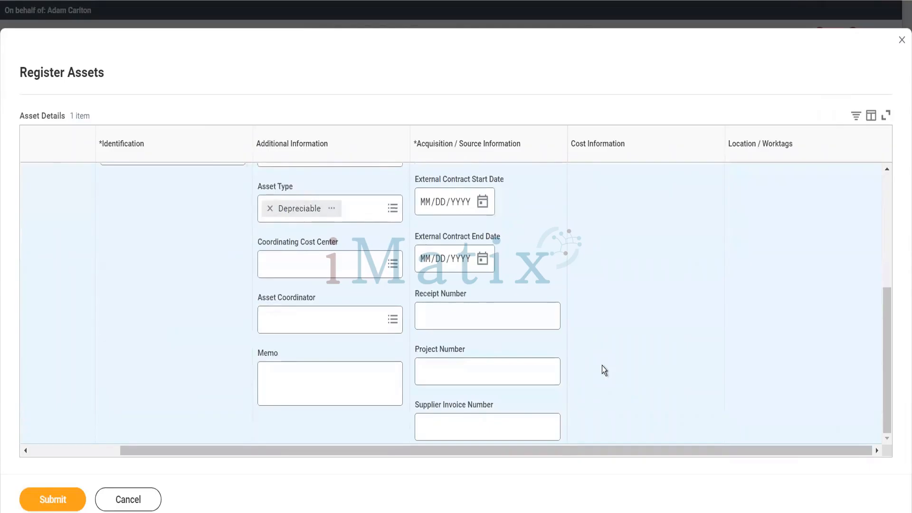
scroll(602, 366, "up", 5)
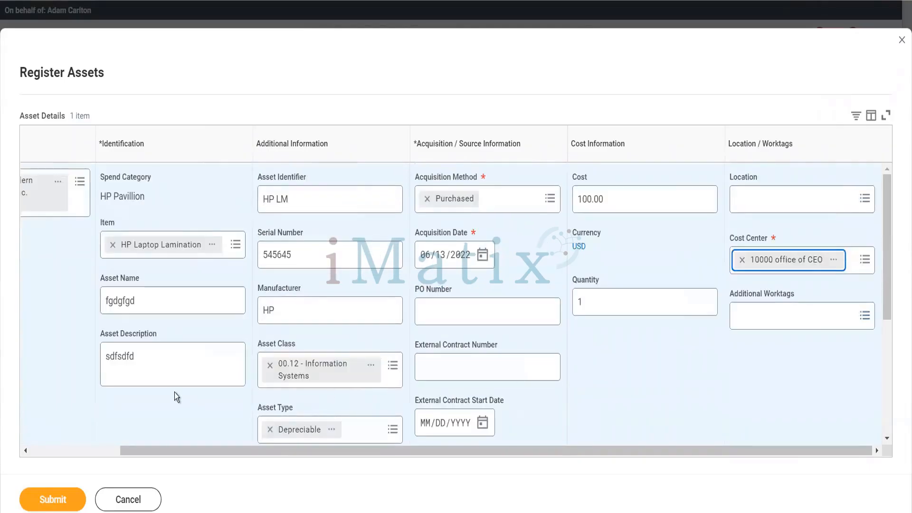
scroll(46, 206, "left", 3)
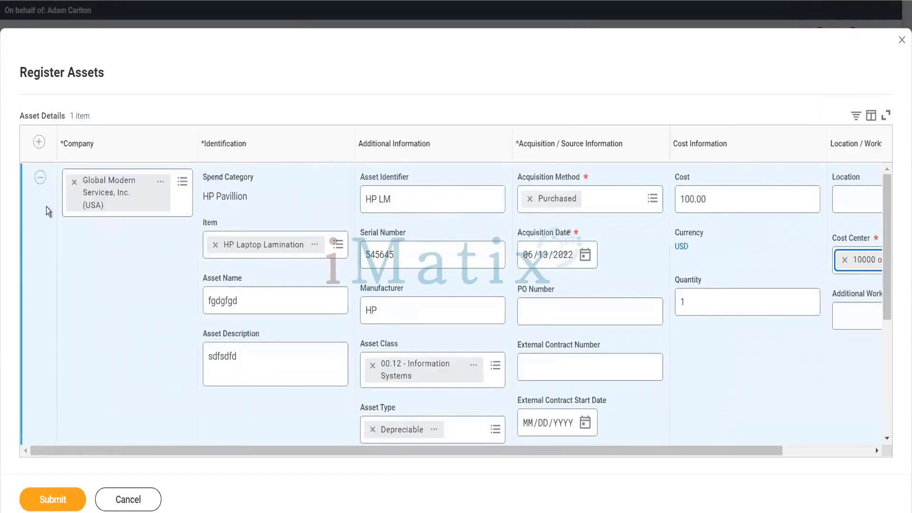
Add a second asset row with item HP Laptop Mouse.
left_click(38, 142)
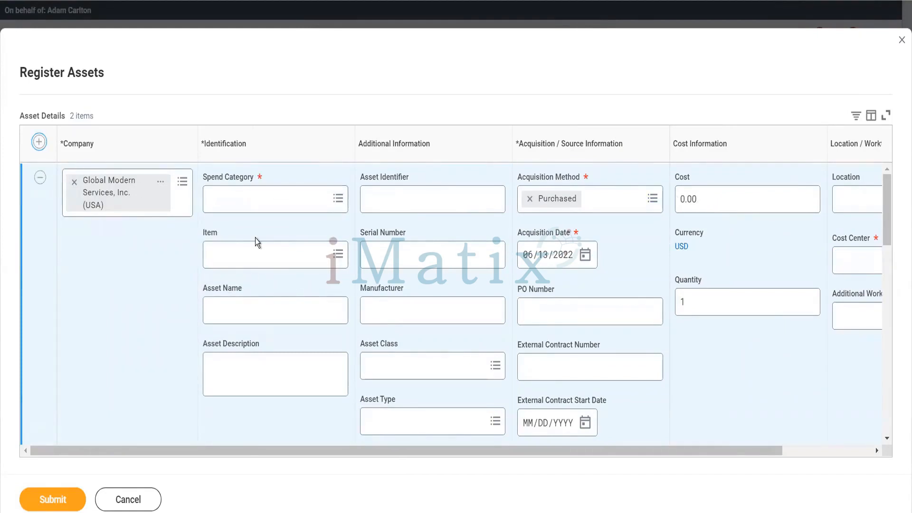
left_click(251, 264)
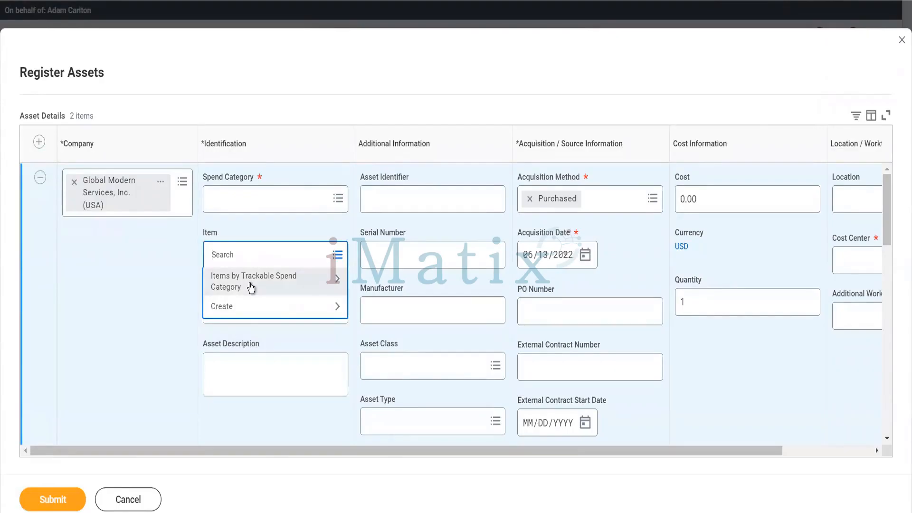
type("hp")
key("Return")
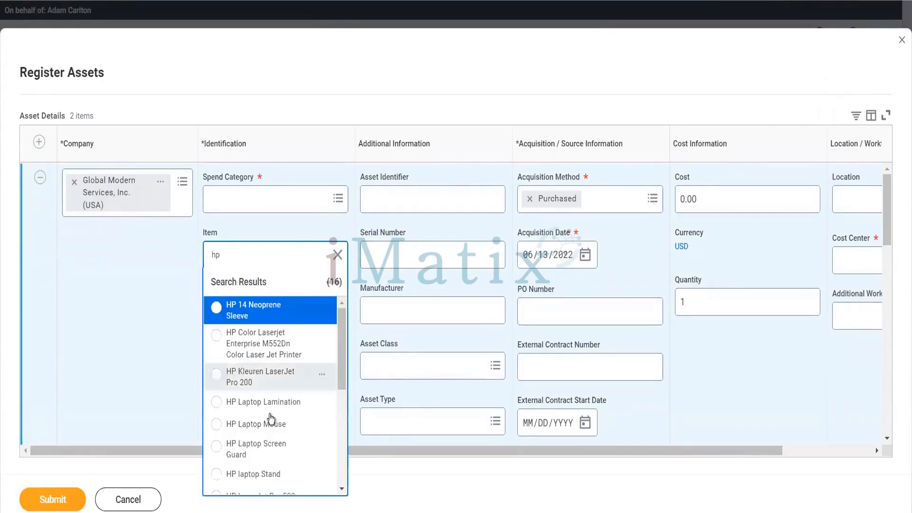
left_click(269, 423)
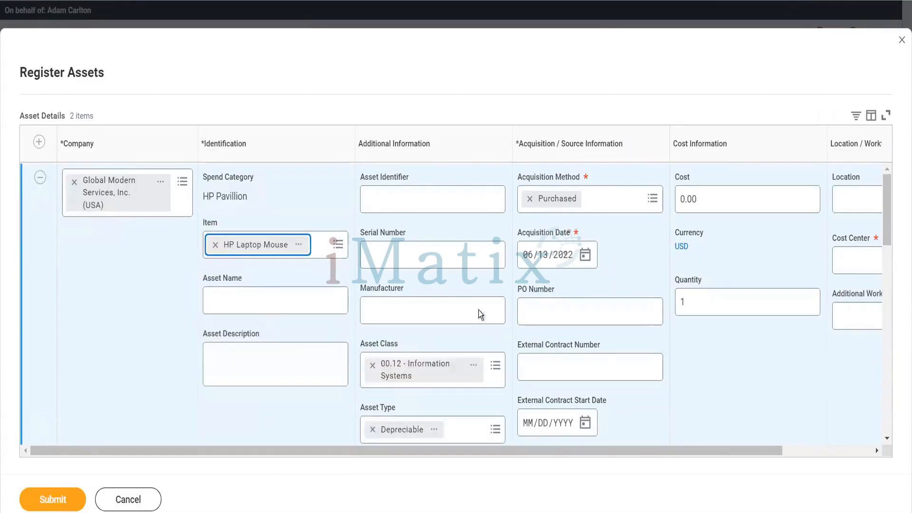
Fill the new asset's identifier, serial number, name and description with placeholder text.
left_click(402, 187)
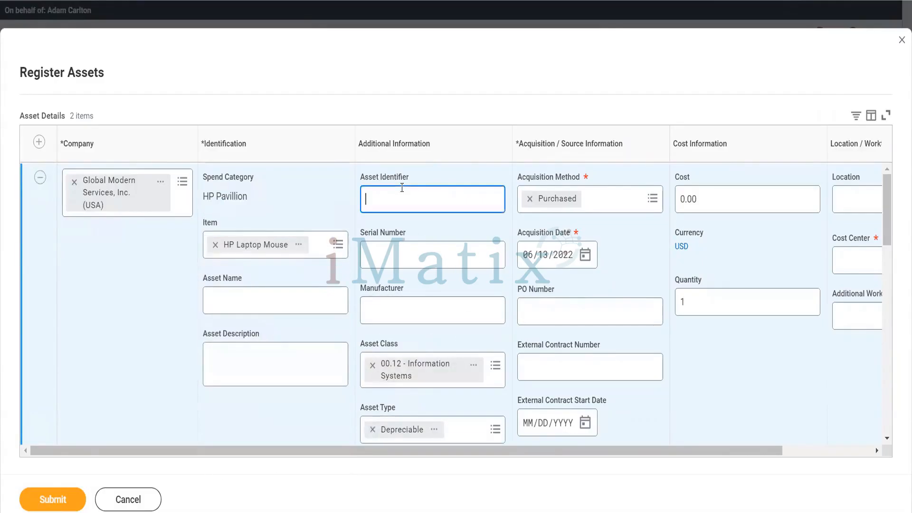
type("fgdg")
left_click(390, 256)
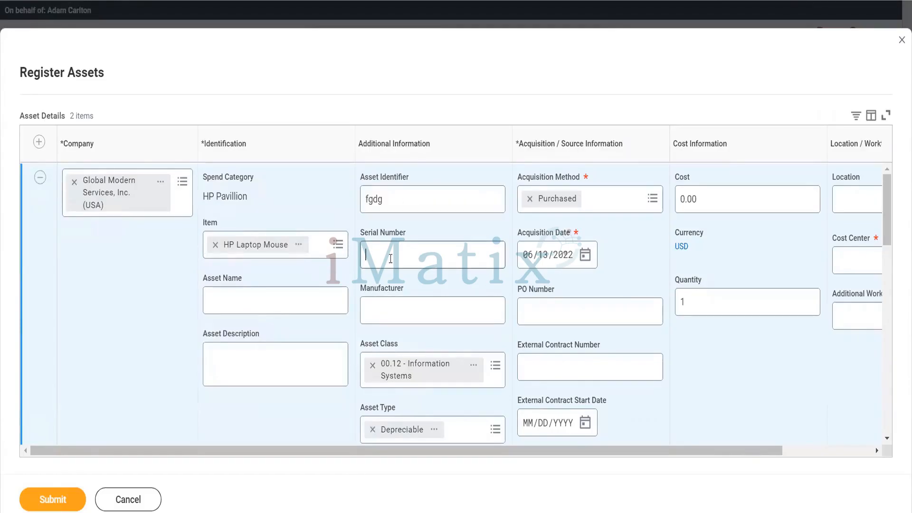
type("sdfsf")
left_click(264, 309)
type("sdfdsff")
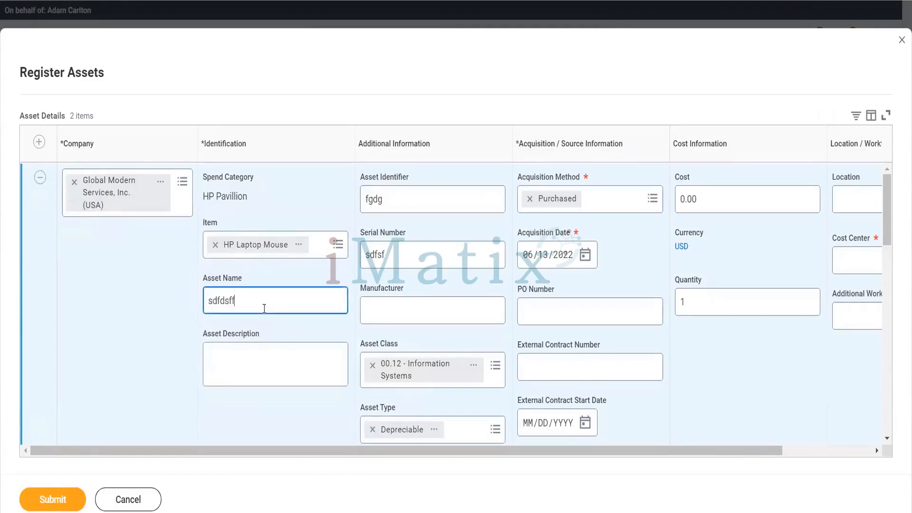
left_click(257, 350)
type("sdfdsf")
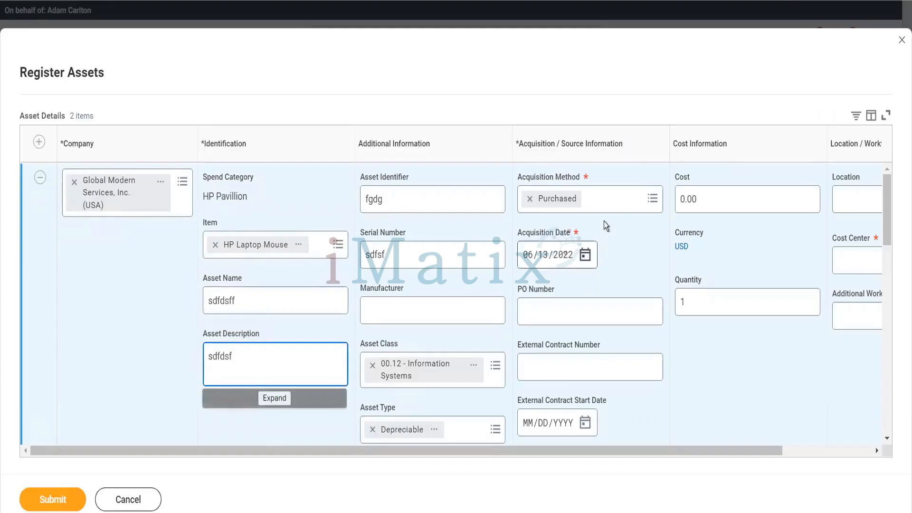
scroll(631, 306, "down", 2)
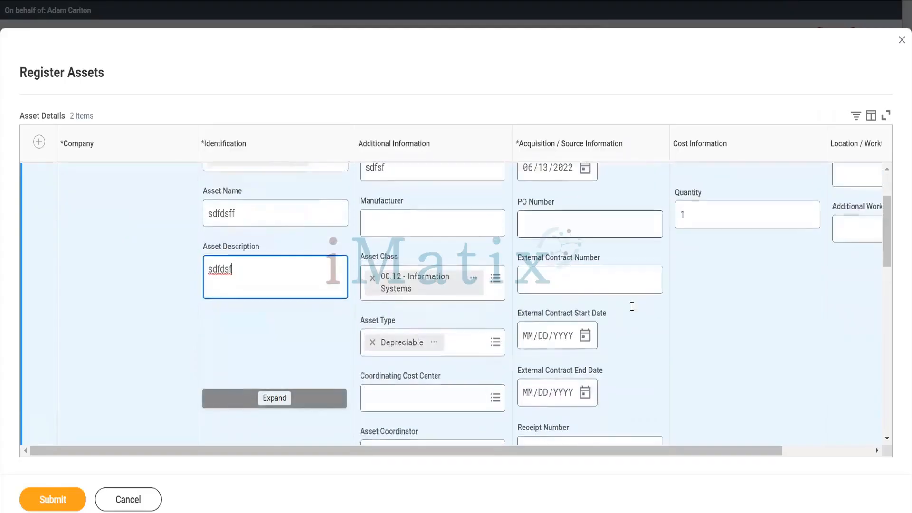
scroll(631, 306, "up", 2)
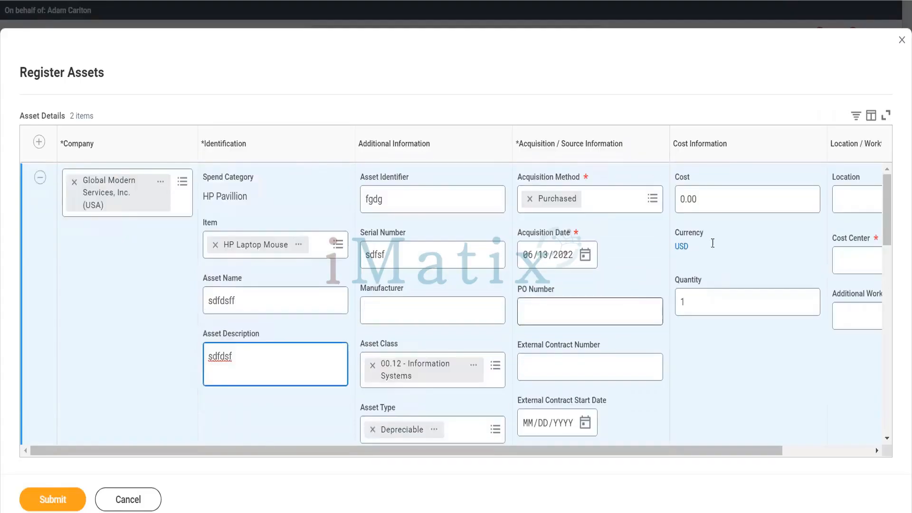
Set its cost to 100.00 and cost center 10000 Office of CEO, then add a blank row.
left_click(671, 199)
type("100")
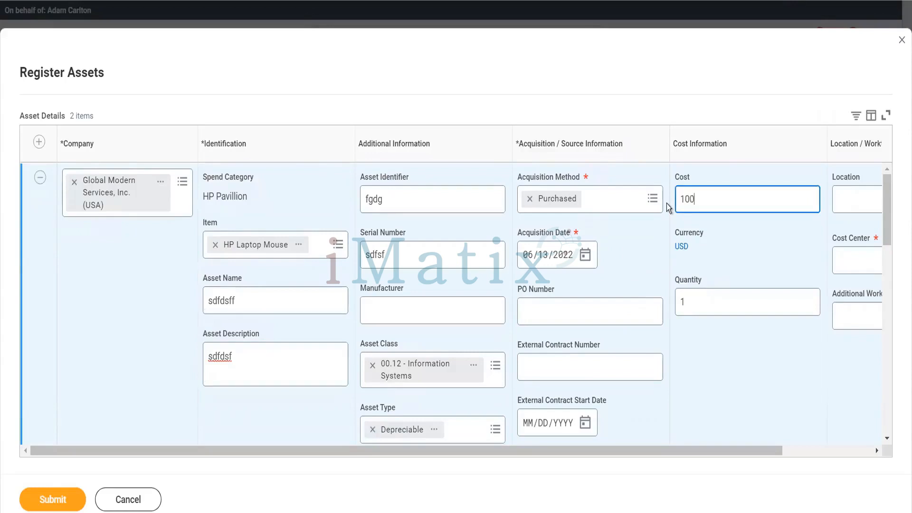
left_click(666, 204)
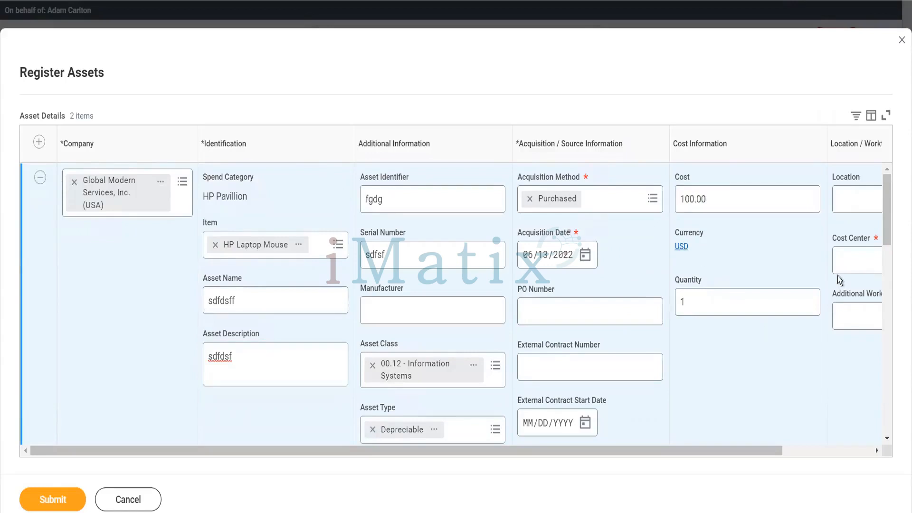
left_click(847, 262)
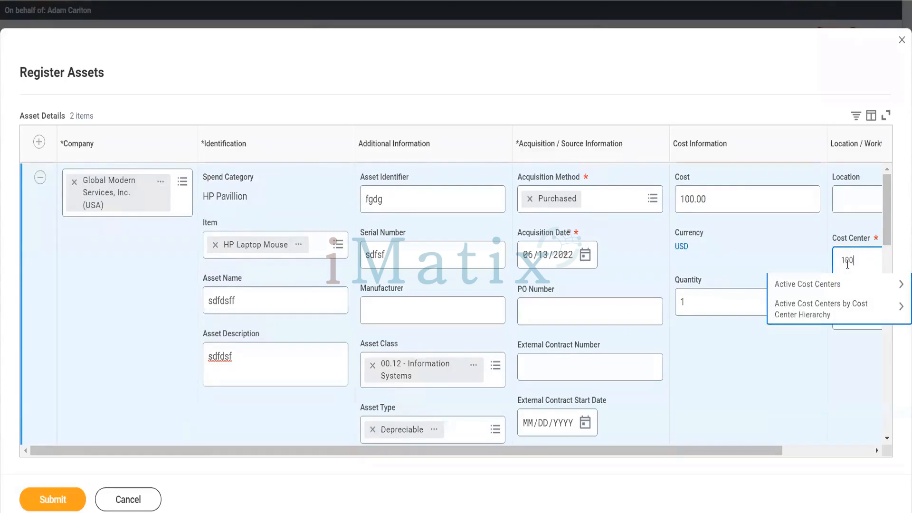
type("10000")
key("Return")
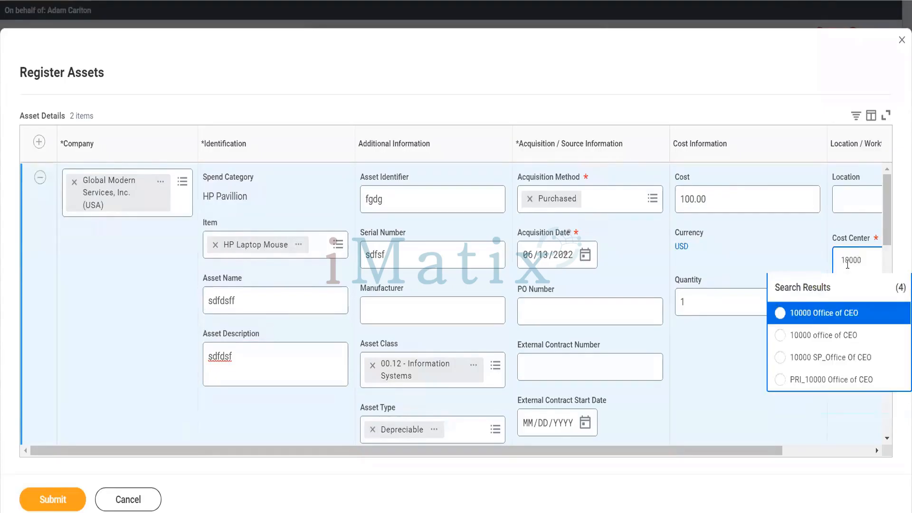
left_click(823, 314)
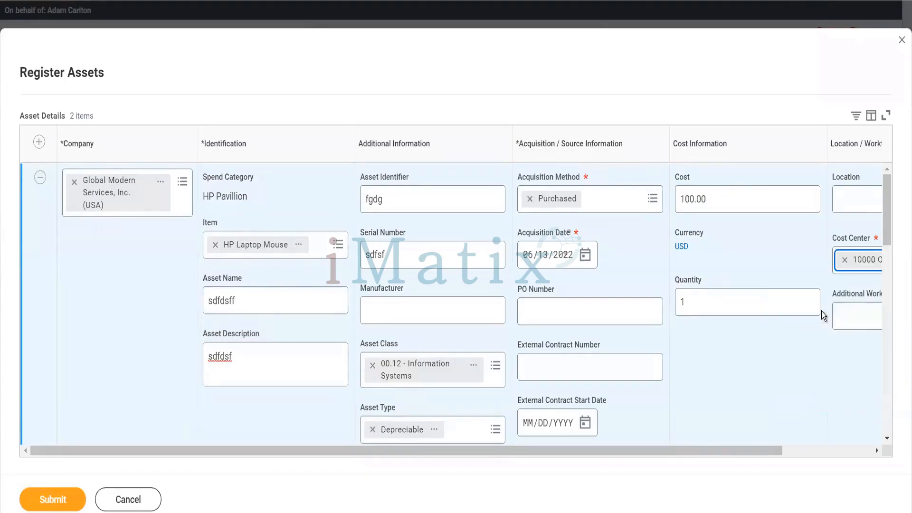
scroll(629, 371, "down", 5)
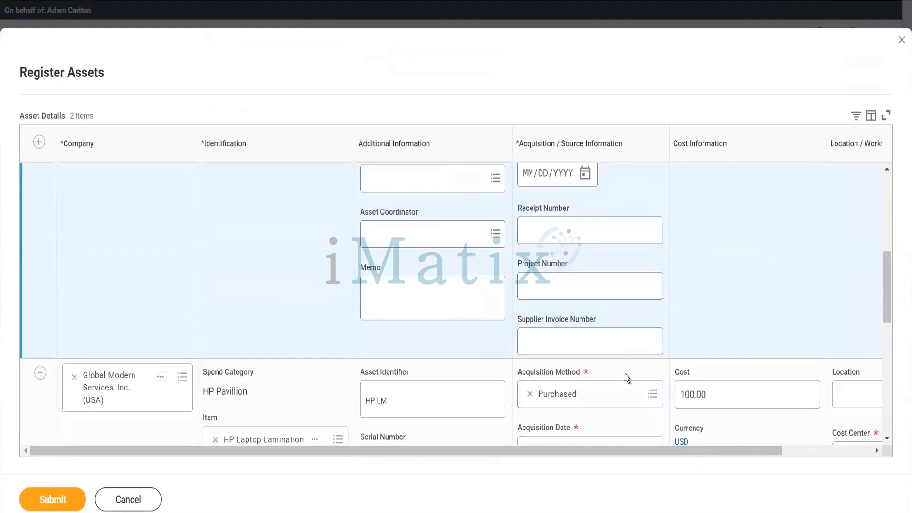
scroll(625, 374, "up", 4)
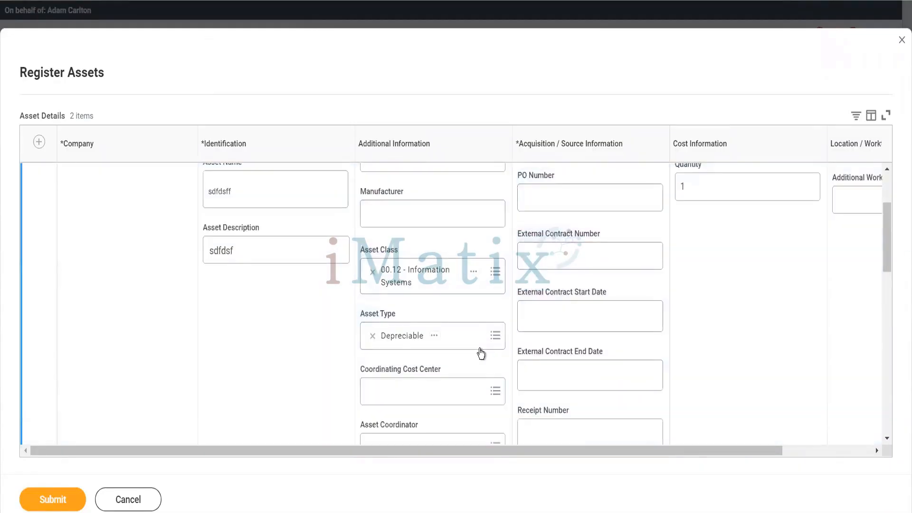
scroll(351, 331, "down", 7)
scroll(349, 327, "up", 7)
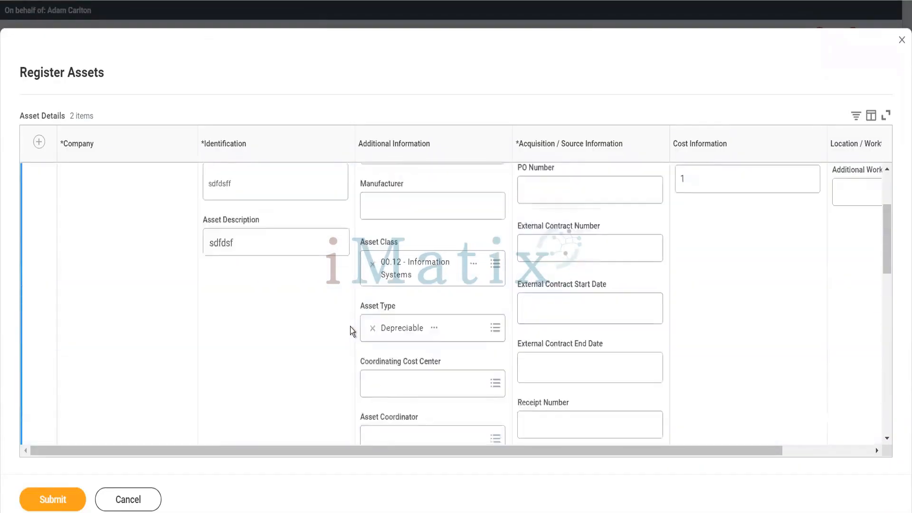
left_click(39, 142)
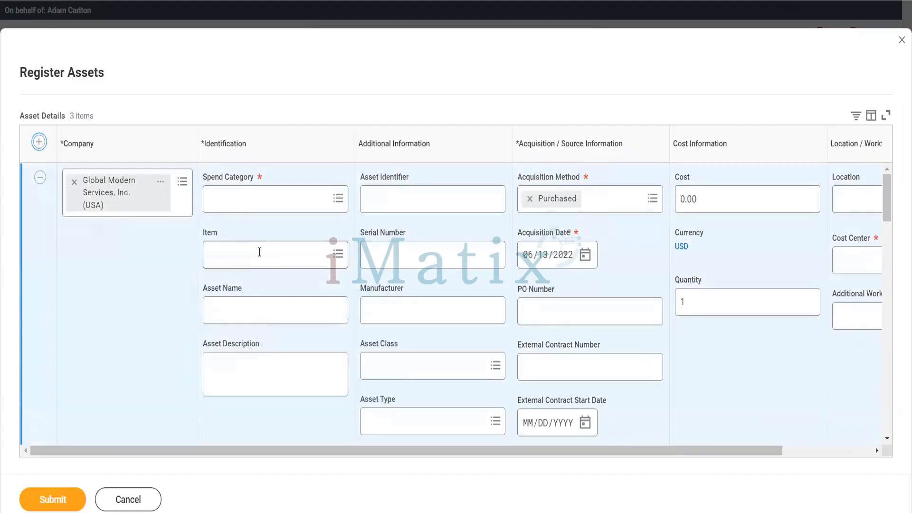
Choose HP Laptop Screen Guard as the third asset's item.
left_click(259, 252)
type("HP")
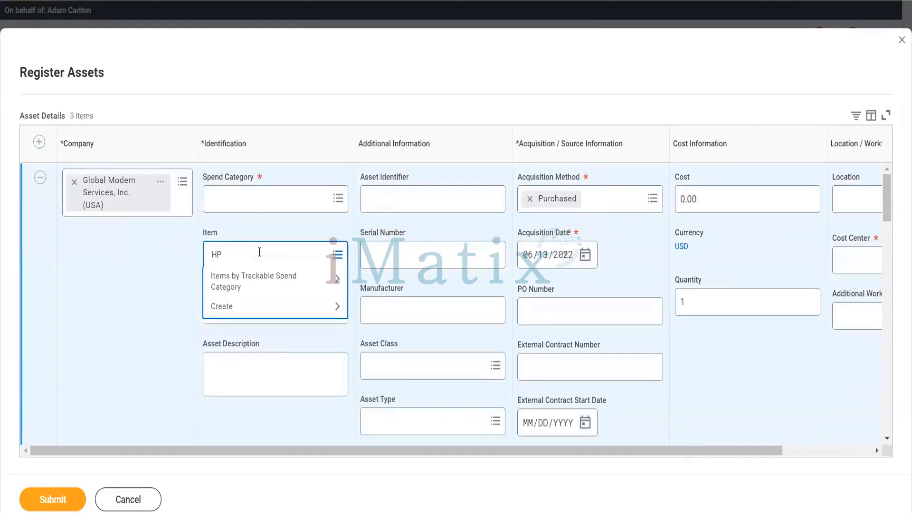
type(" laptop")
key("Return")
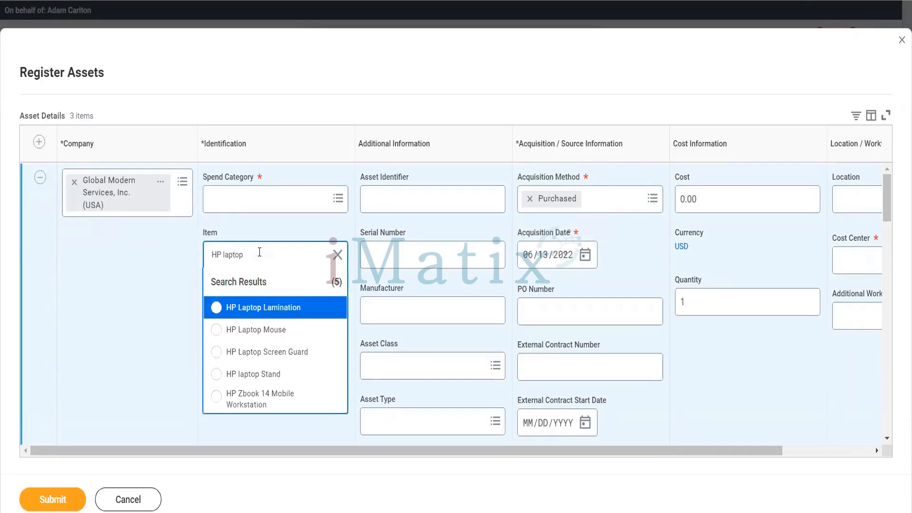
left_click(278, 352)
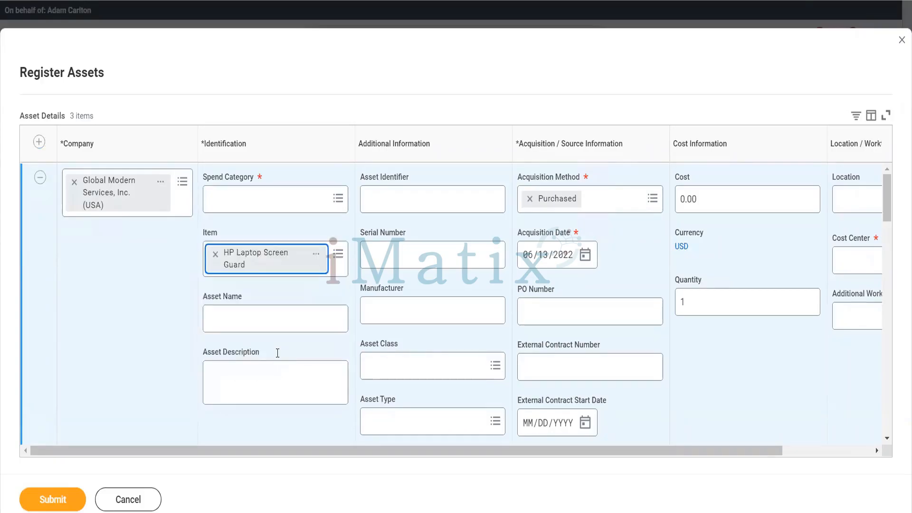
Enter identifier, serial, manufacturer HP and asset name 'Laptop Screen Guard'.
left_click(423, 202)
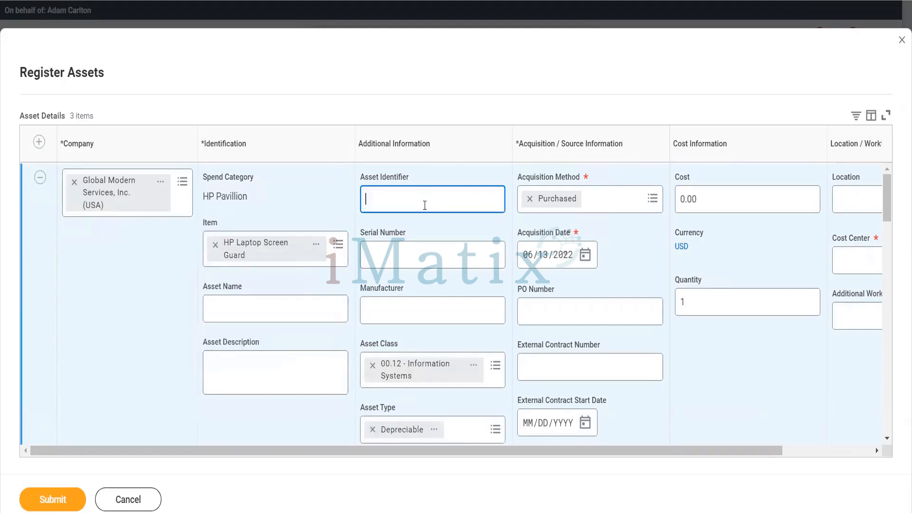
type("sdfd")
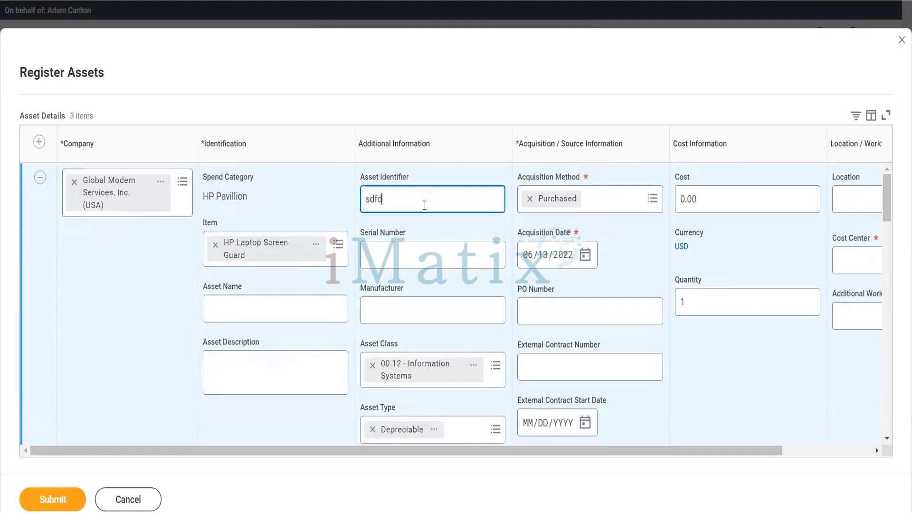
left_click(392, 253)
type("sdfsdfds")
left_click(381, 304)
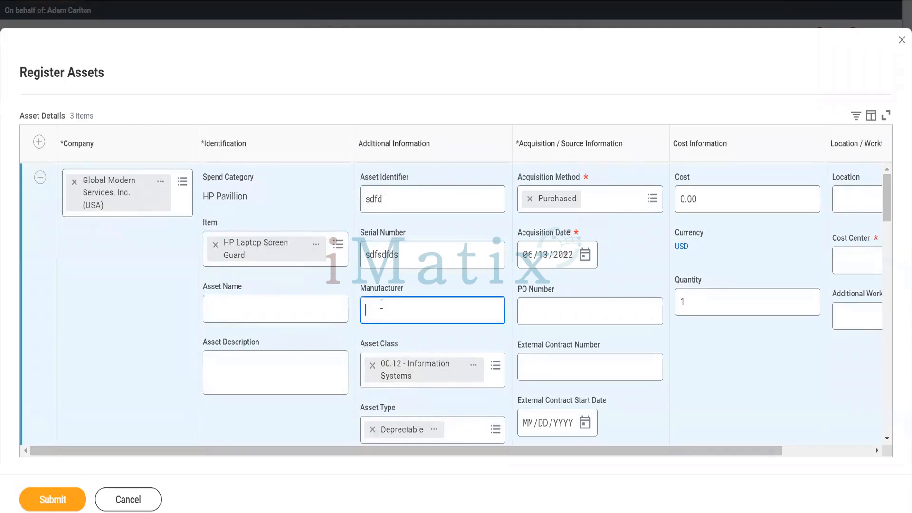
type("HP")
left_click(237, 321)
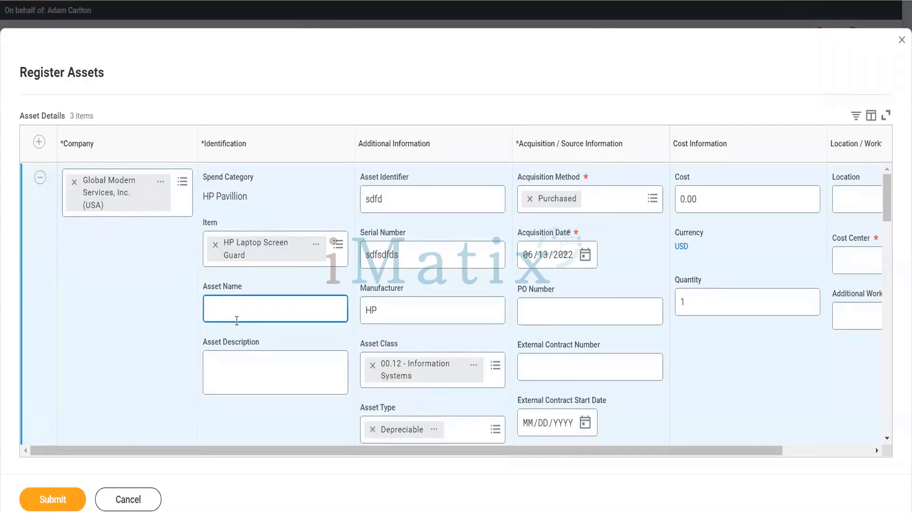
type("Laptop Screen Guard")
Give it cost 100 and cost center 10000 office of CEO, then add a fourth row.
left_click(688, 198)
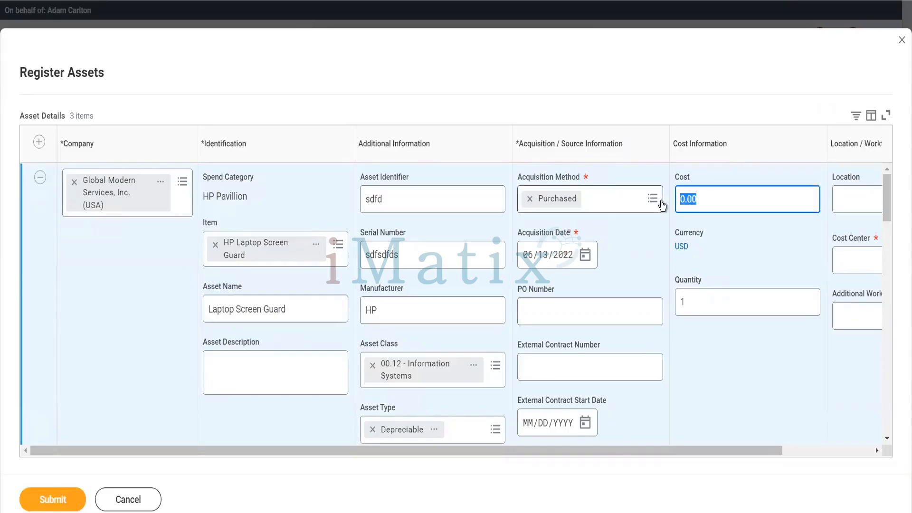
type("100")
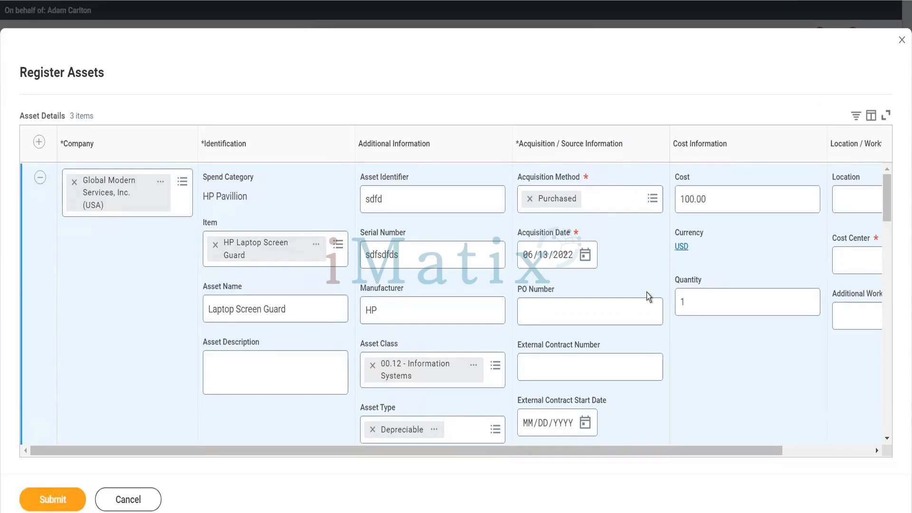
scroll(646, 292, "down", 5)
scroll(646, 292, "up", 5)
left_click(844, 259)
type("1000")
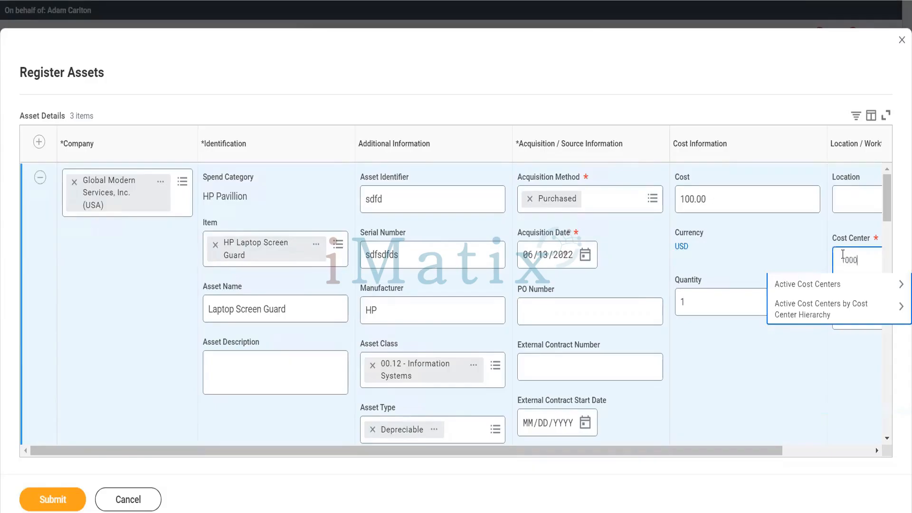
type("0")
key("Return")
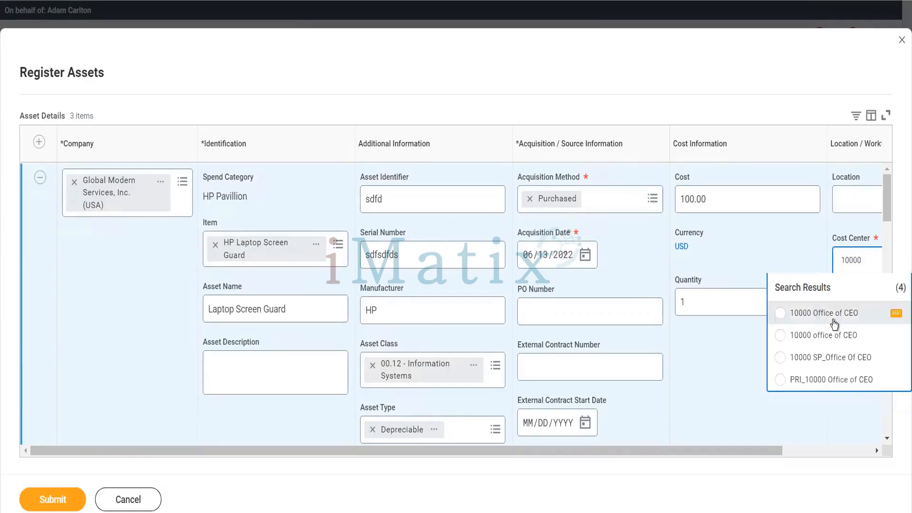
left_click(800, 338)
left_click(38, 144)
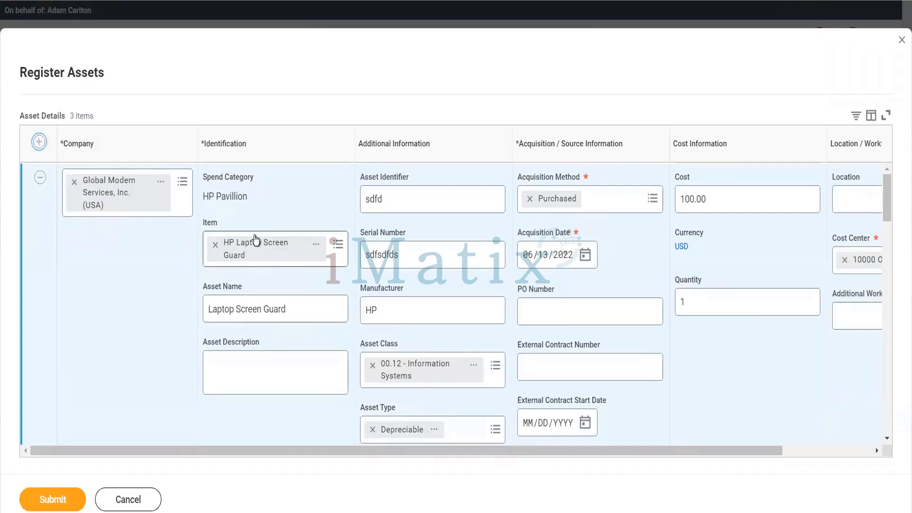
Set the fourth asset's item to HP laptop Stand.
left_click(241, 267)
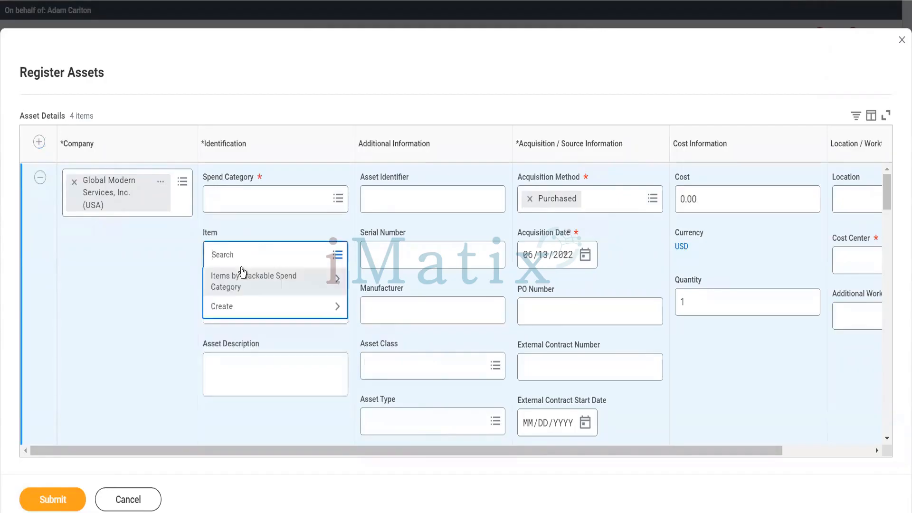
type("HP Laptop")
key("Return")
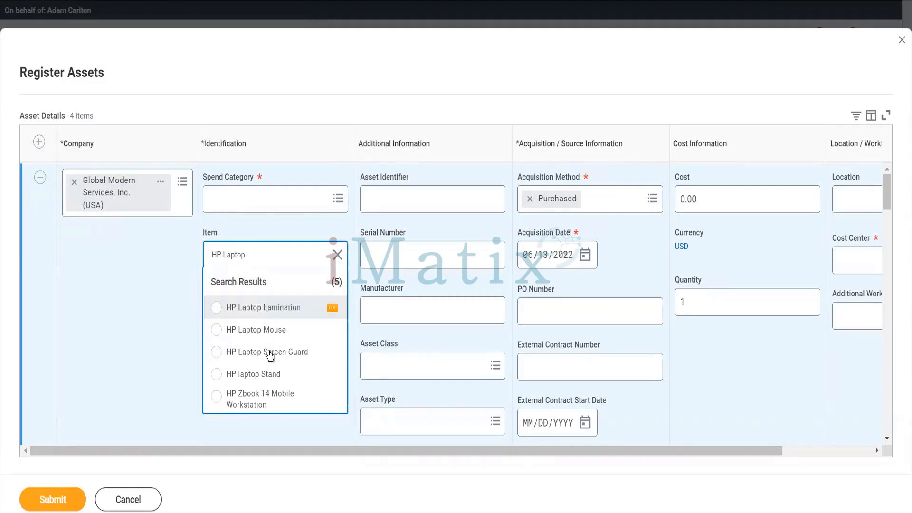
left_click(270, 375)
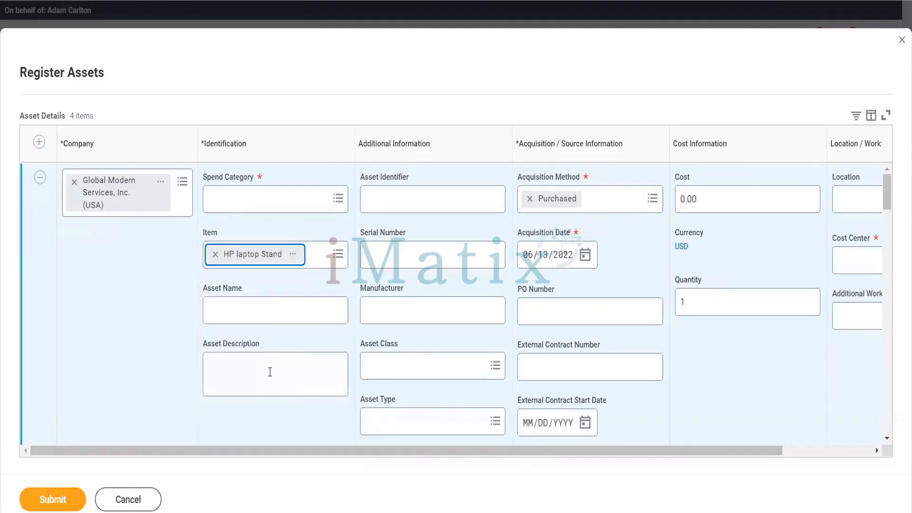
Name the asset 'Laptop Stand' with description 'dsffdss', identifier 'Lstand' and serial 5415645.
left_click(282, 309)
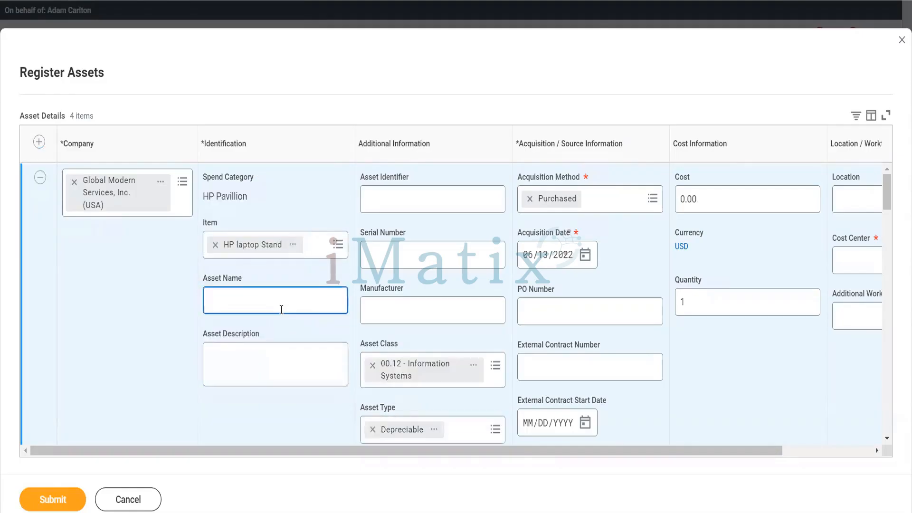
type("Laptop Stand")
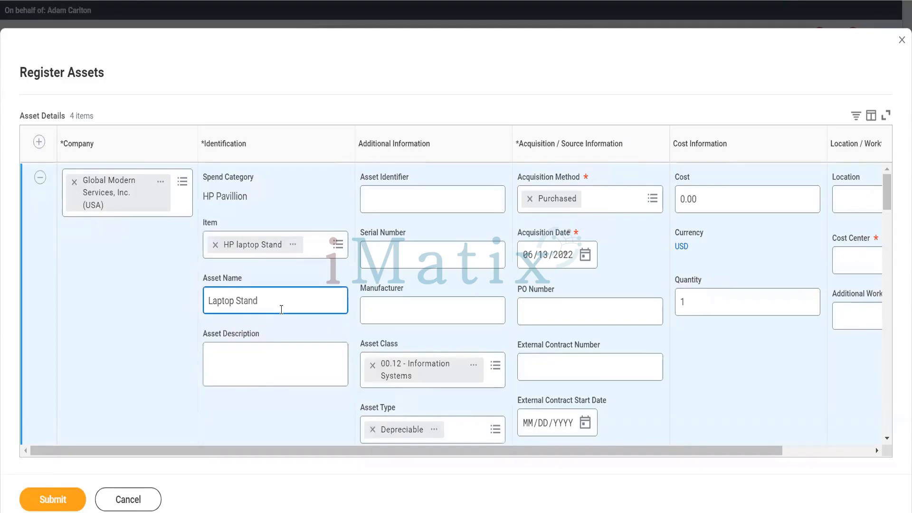
key("Tab")
type("dsffdss")
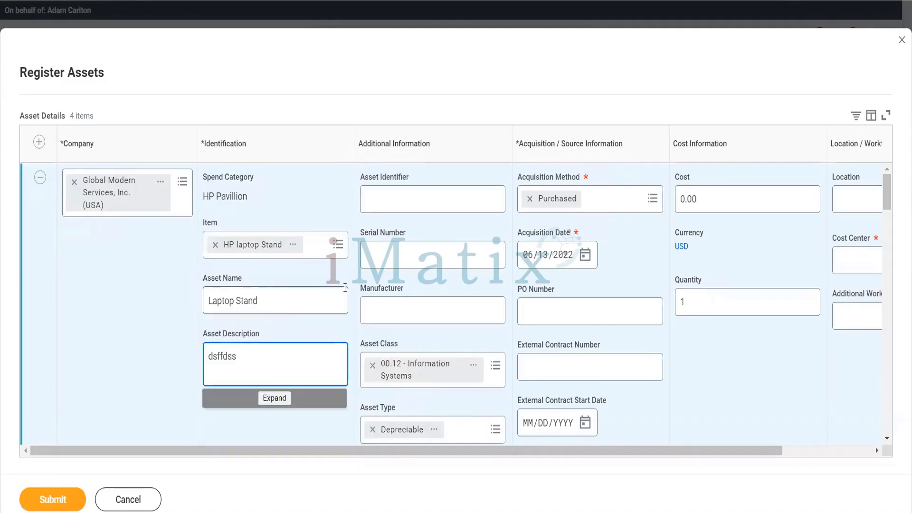
left_click(406, 206)
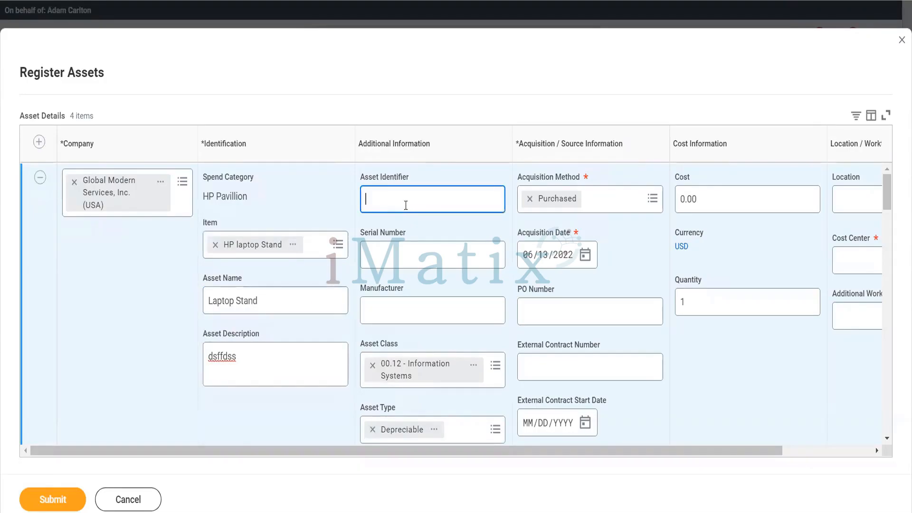
type("LSTand")
key("BackSpace")
key("BackSpace")
key("BackSpace")
key("BackSpace")
key("BackSpace")
key("BackSpace")
type("stand")
key("Tab")
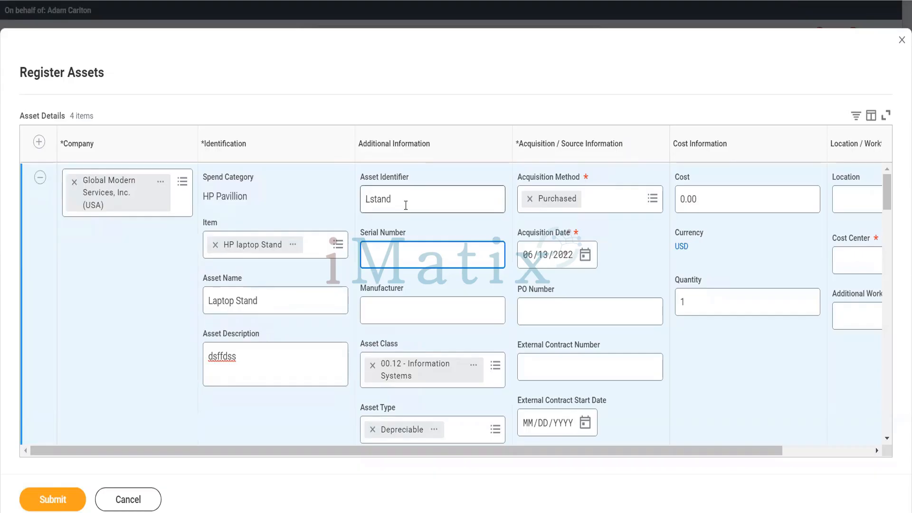
type("5415645")
Enter manufacturer HP and a cost of 100.00.
key("Tab")
type("HP")
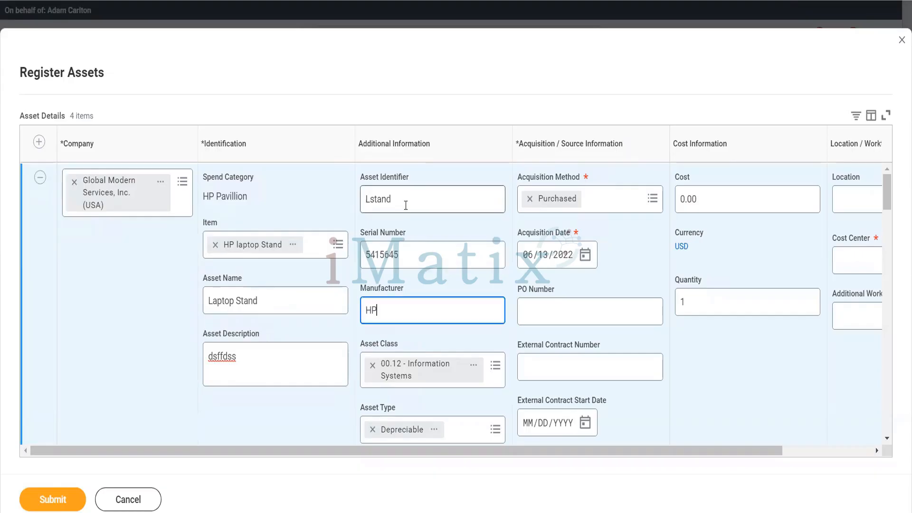
double_click(693, 198)
triple_click(675, 201)
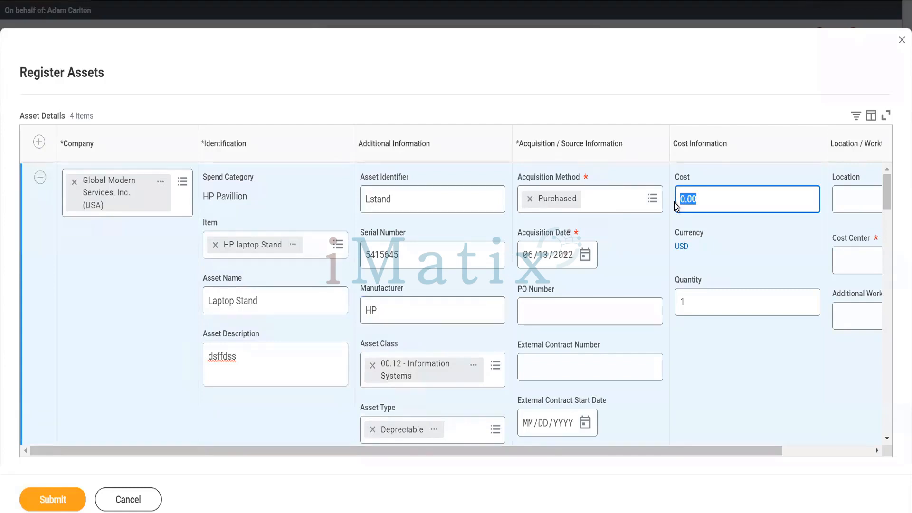
key("Tab")
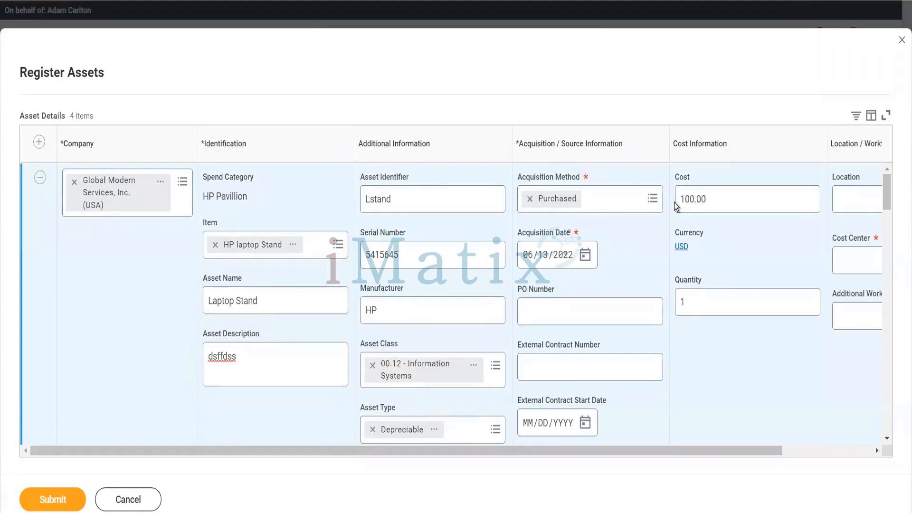
Assign the asset to cost center 10000 Office of CEO.
scroll(807, 295, "right", 3)
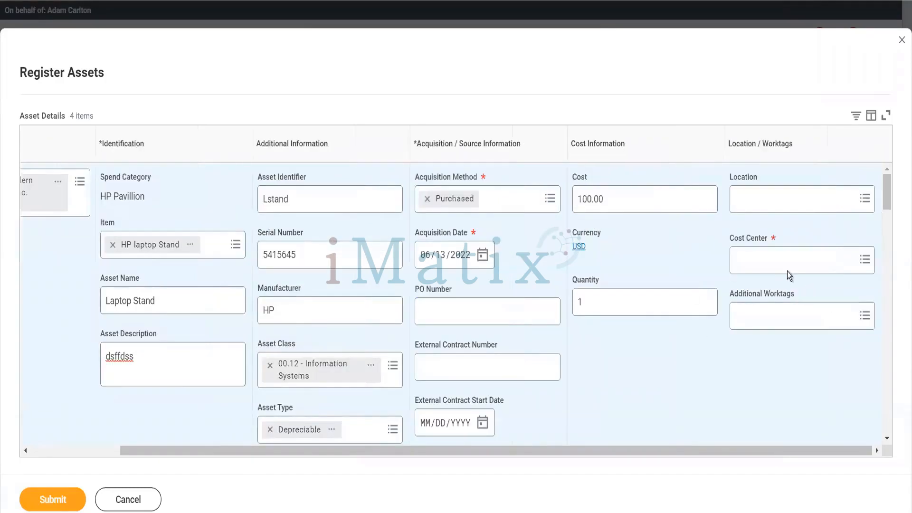
left_click(788, 271)
type("10000")
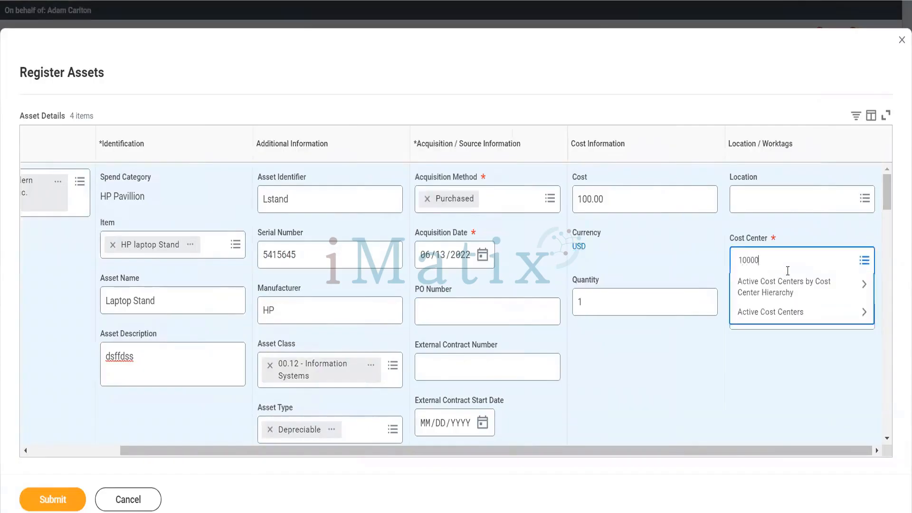
key("Return")
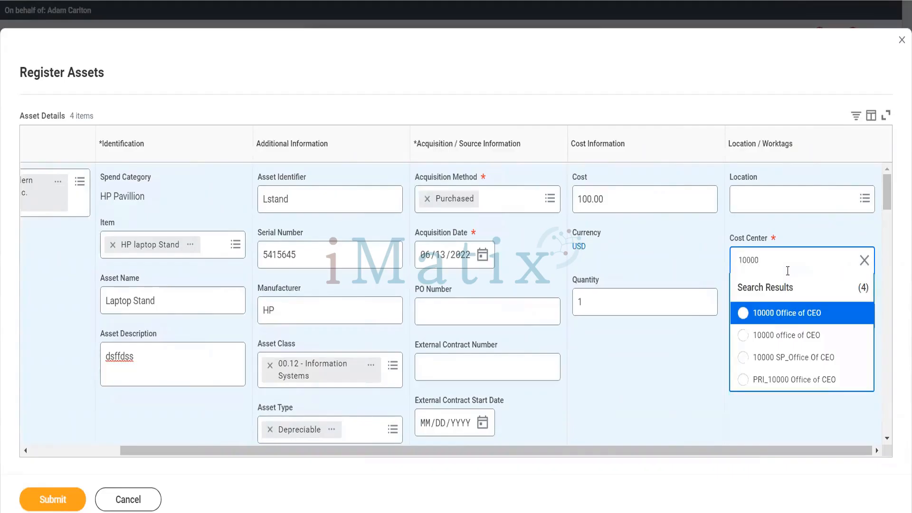
left_click(786, 316)
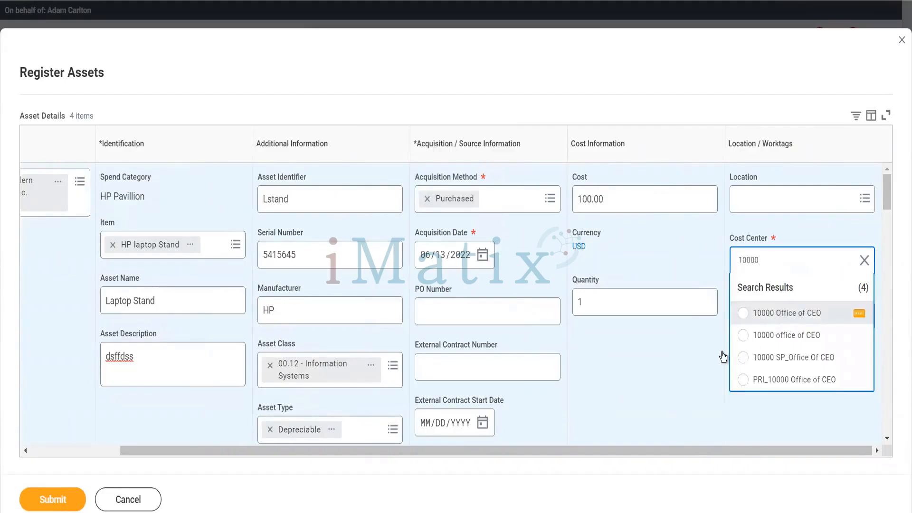
scroll(688, 387, "down", 5)
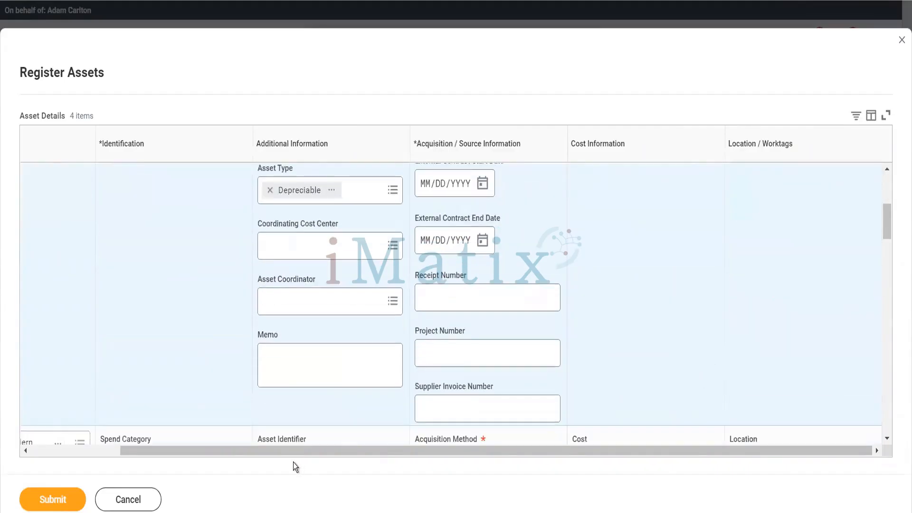
Submit the four asset registrations and review the assigned asset IDs.
left_click(67, 495)
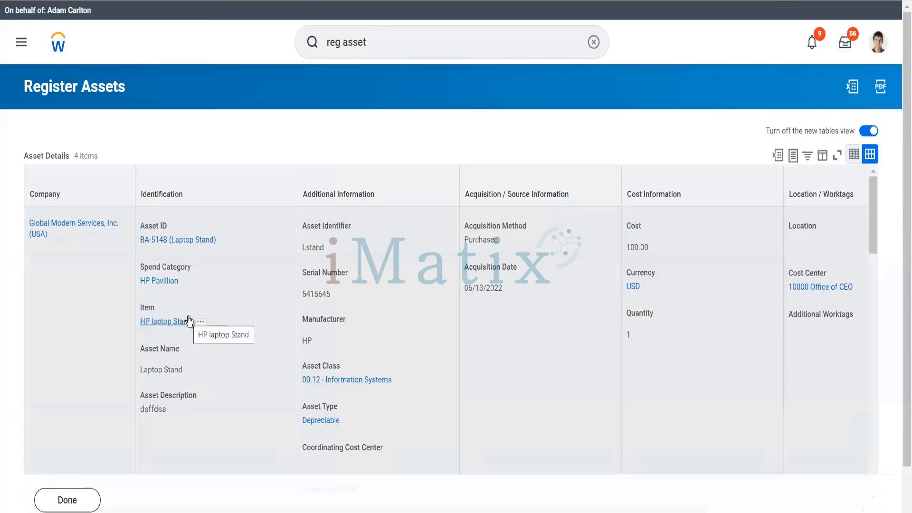
scroll(189, 320, "down", 7)
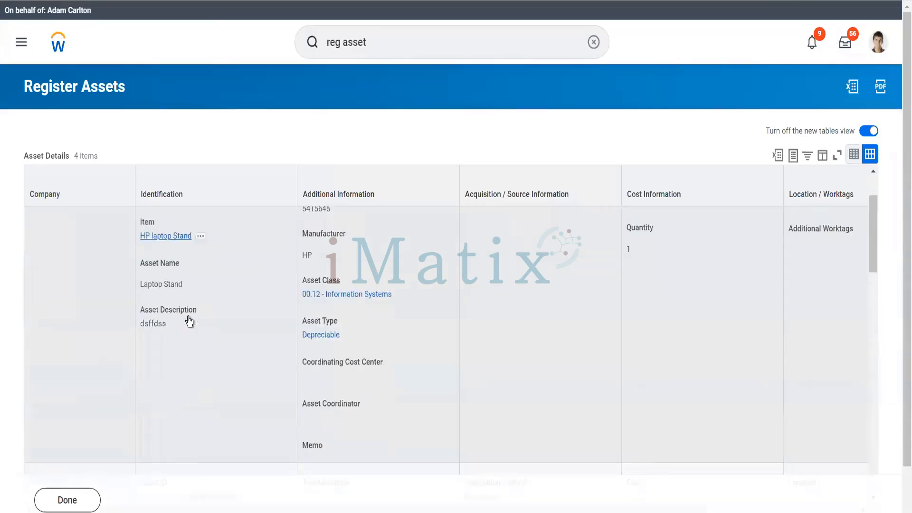
scroll(188, 320, "down", 5)
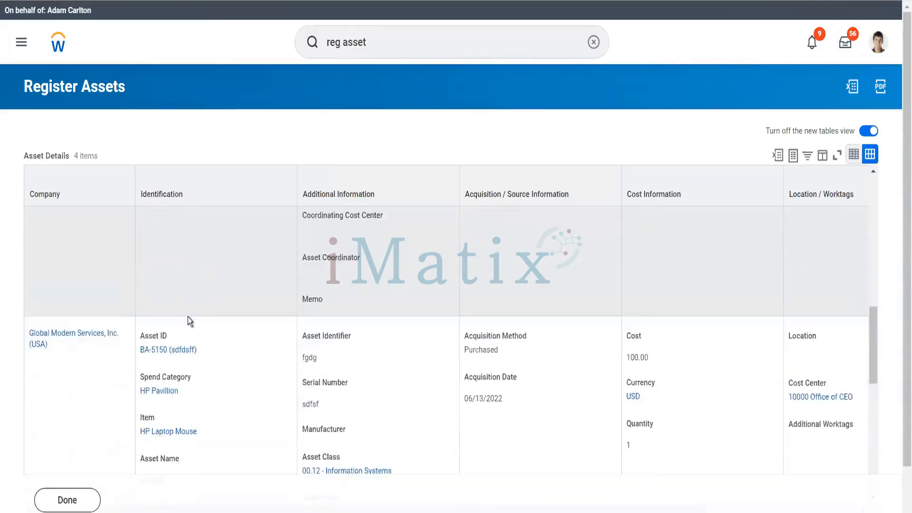
scroll(189, 320, "down", 4)
scroll(189, 319, "down", 5)
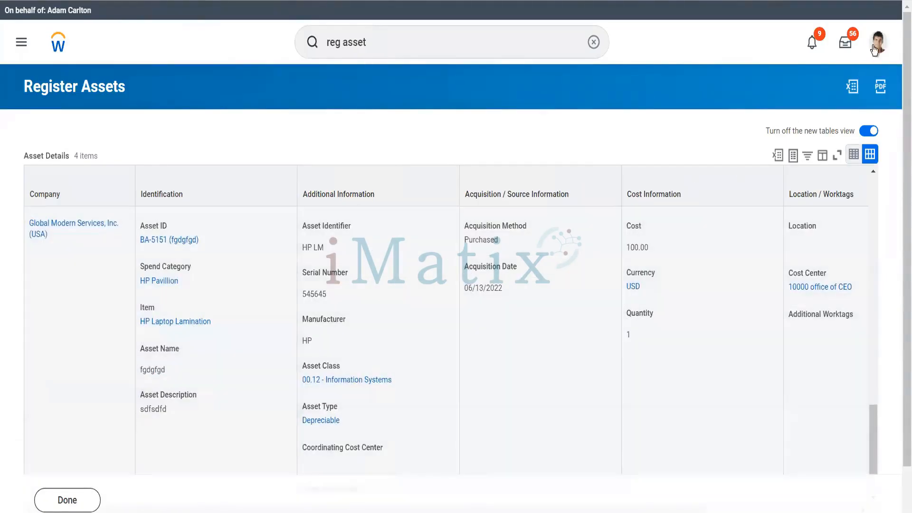
Go to the Workday Inbox.
left_click(874, 47)
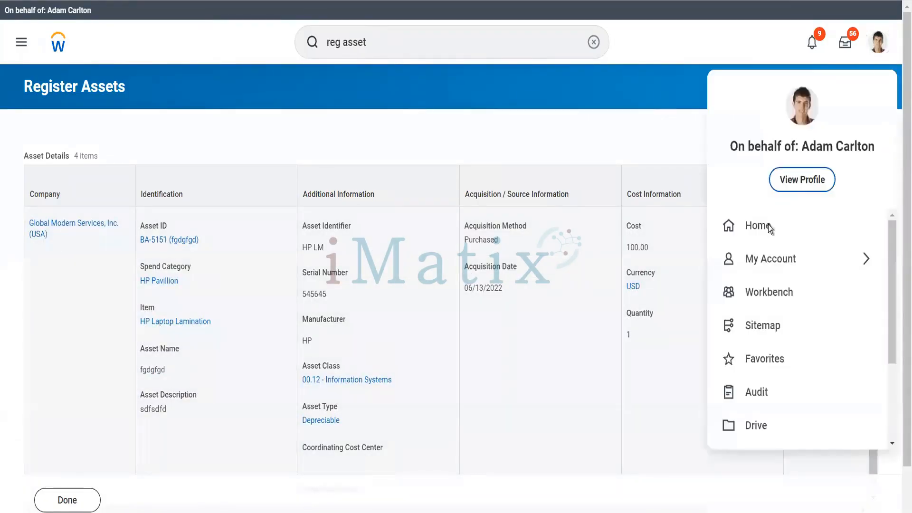
left_click(680, 116)
left_click(844, 43)
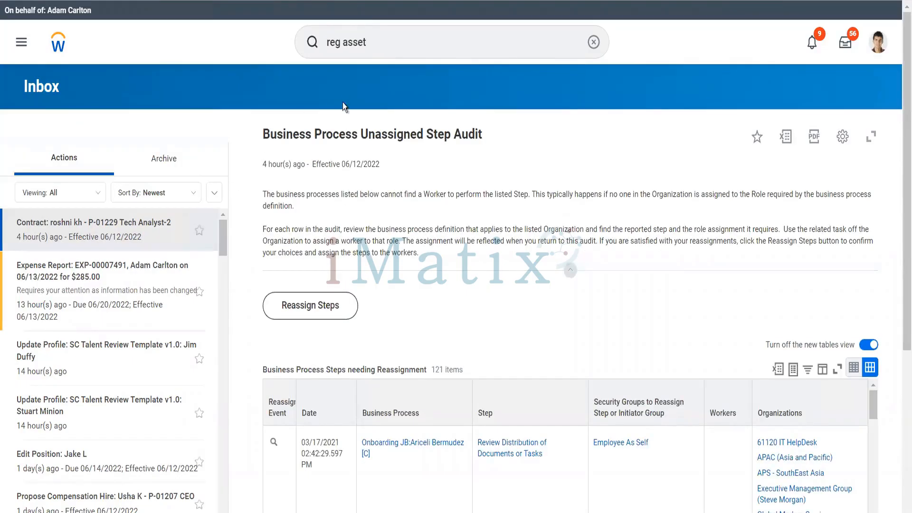
Open the Find Assets task by searching 'find assets'.
left_click(375, 54)
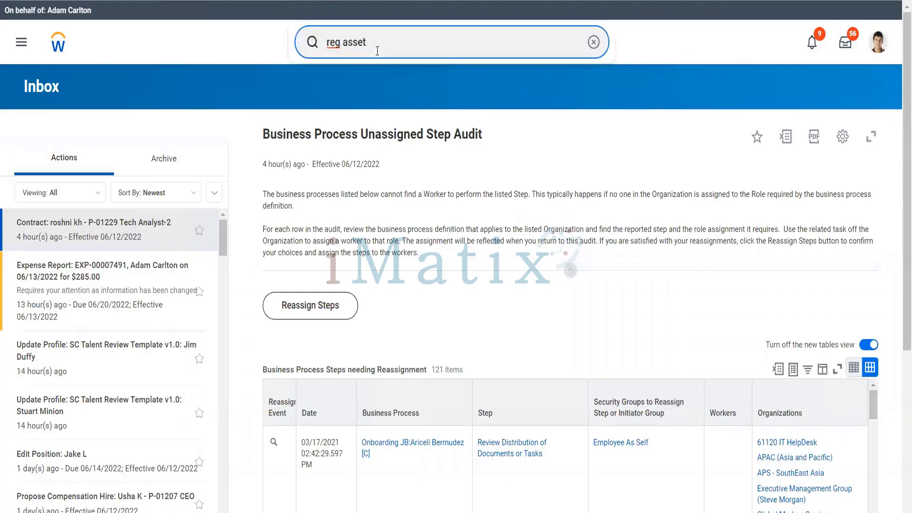
left_click_drag(375, 53, 318, 53)
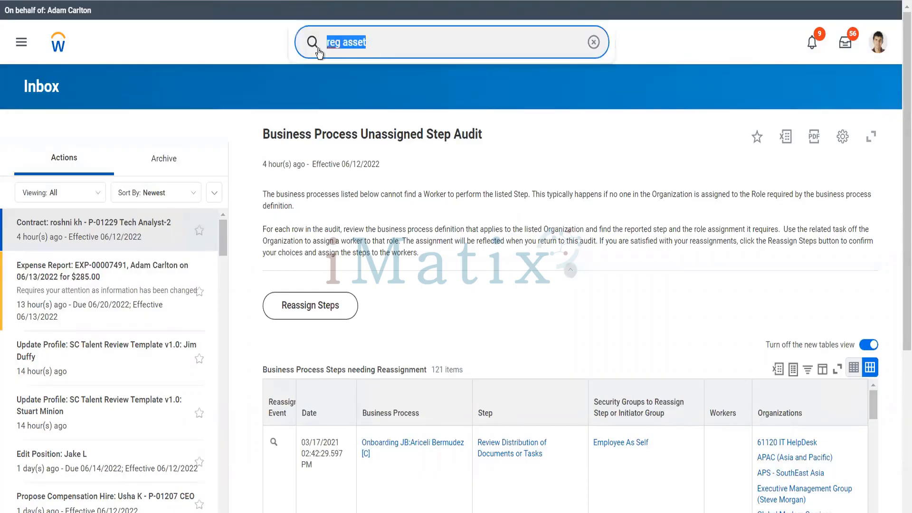
type("find assets")
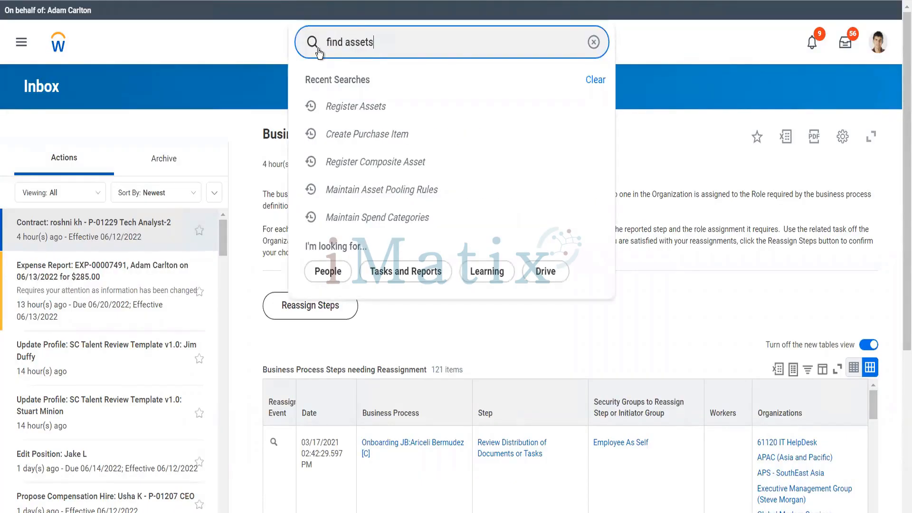
key("Return")
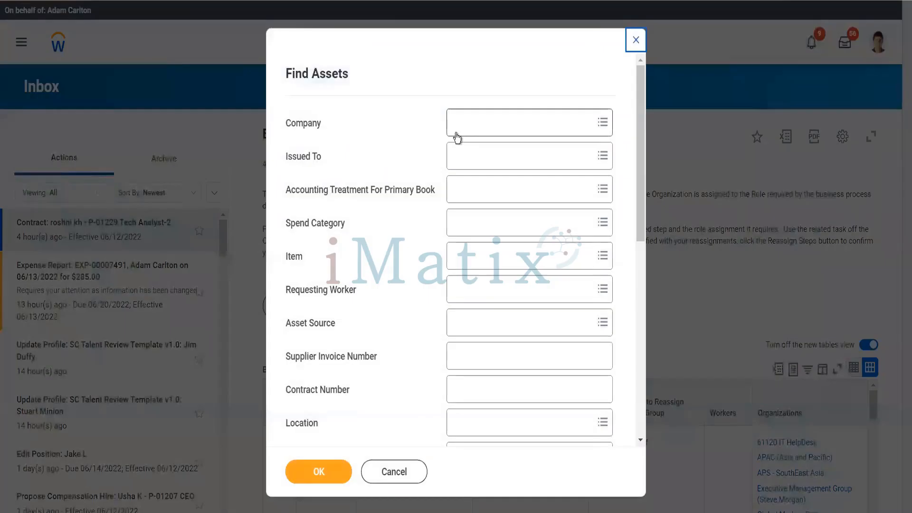
Filter assets by company Global Modern Services, Inc. (USA) and spend category HP Pavillion.
left_click(457, 138)
type("gms")
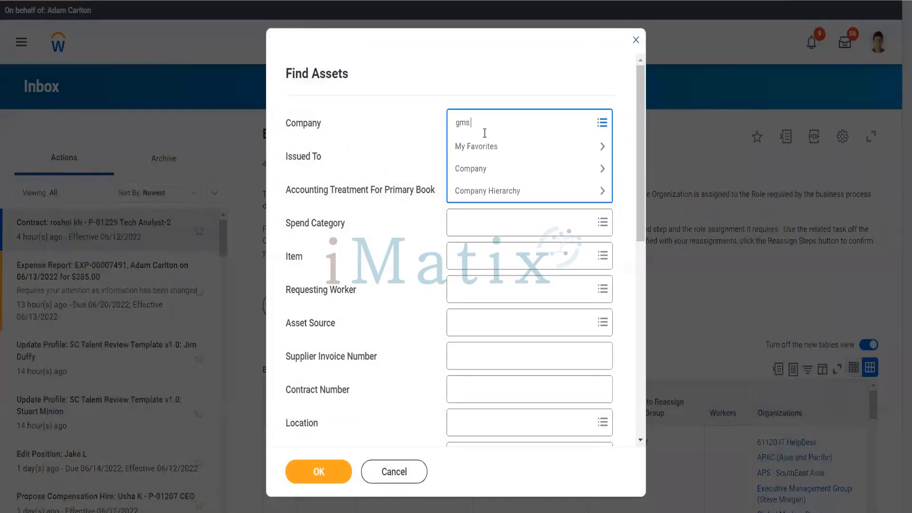
type(" usa")
key("Return")
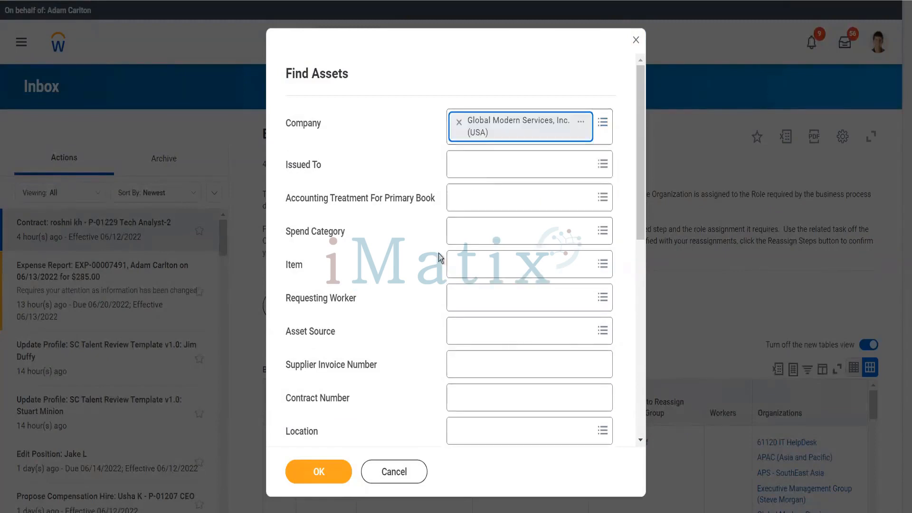
left_click(475, 269)
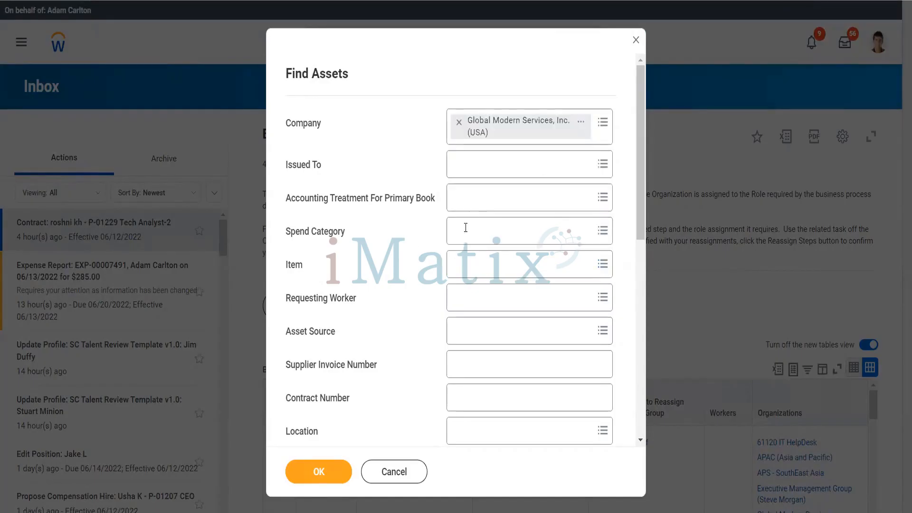
left_click(466, 228)
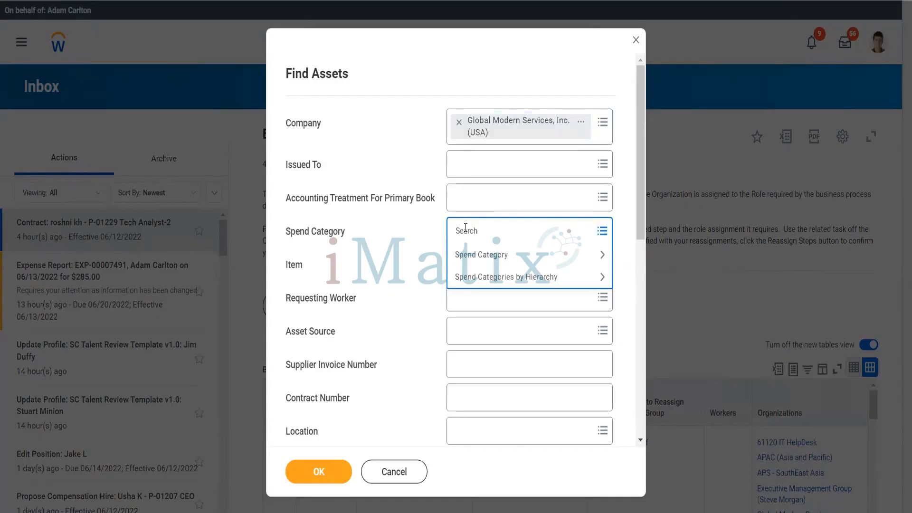
type("hp pav")
key("Return")
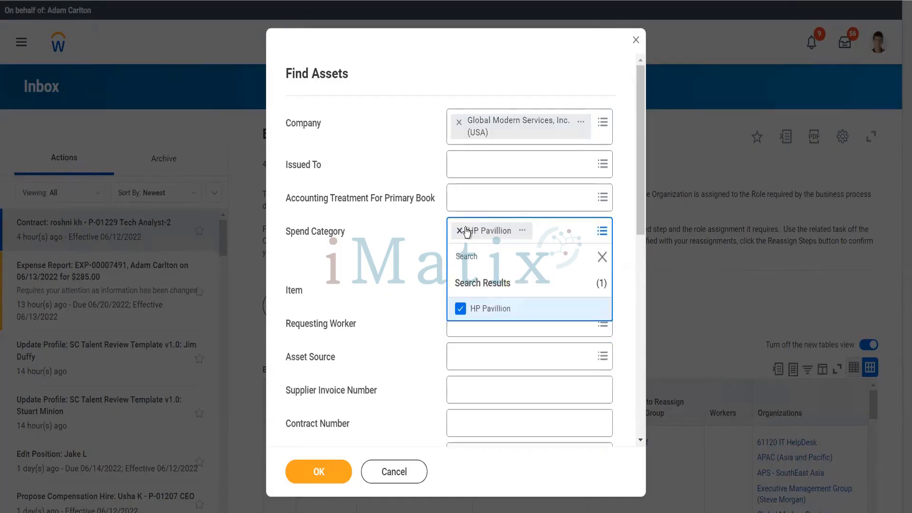
left_click(327, 472)
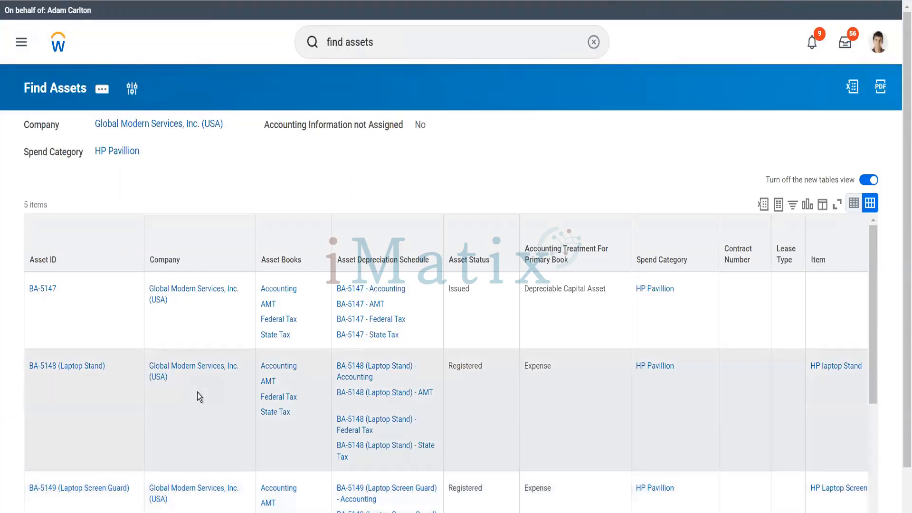
right_click(108, 380)
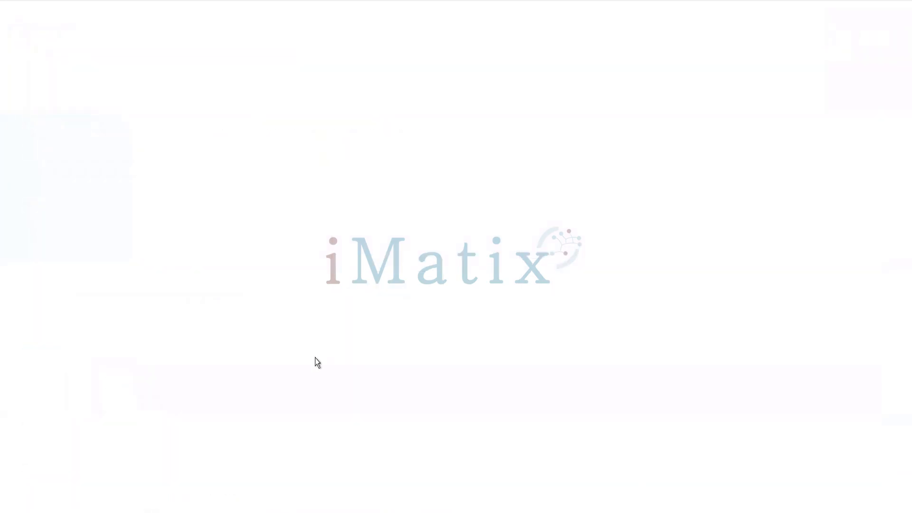
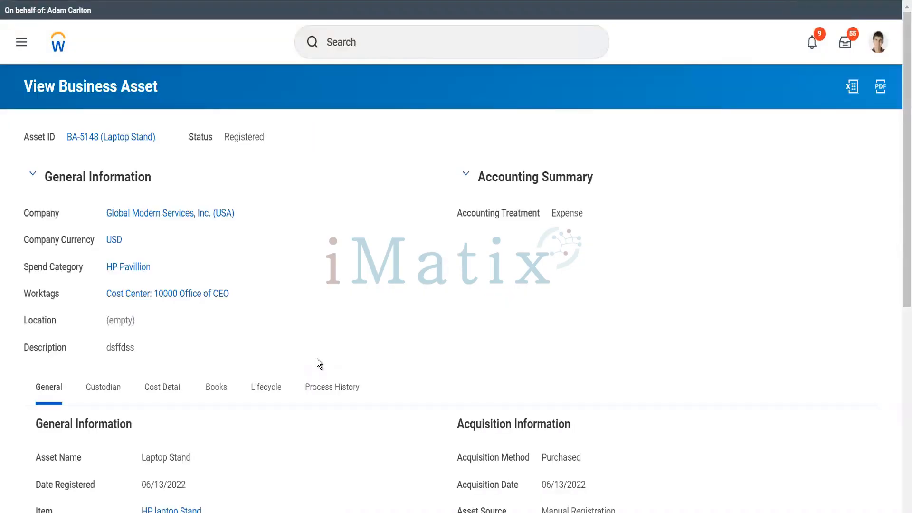
Review BA-5148's three-step registration process history, then bring up its related actions.
scroll(323, 347, "down", 1)
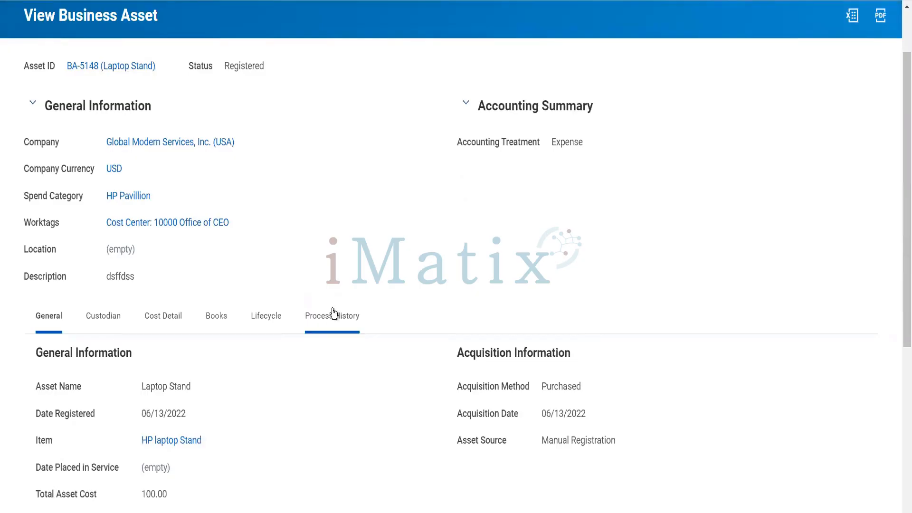
left_click(333, 313)
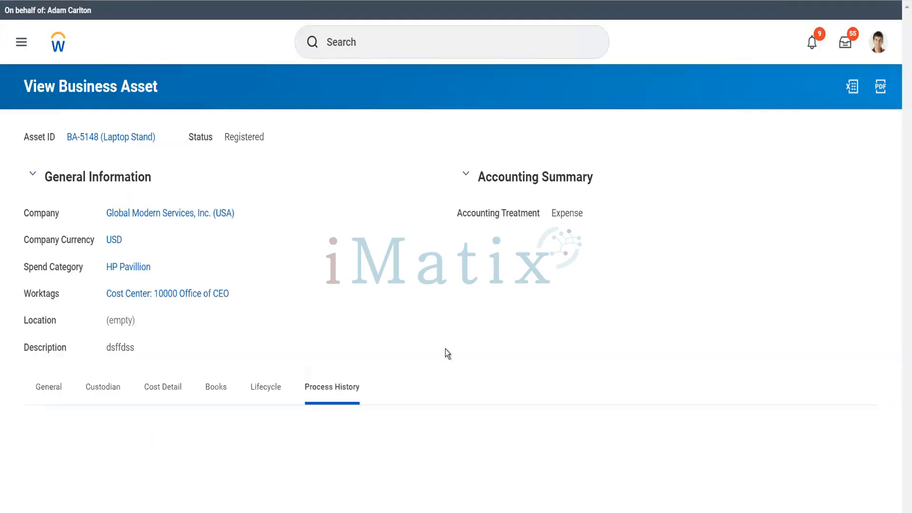
scroll(445, 349, "down", 3)
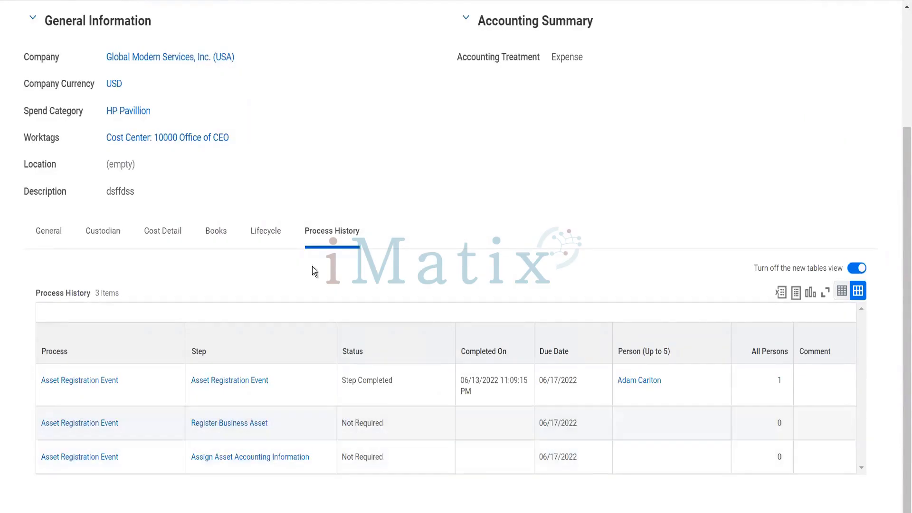
scroll(312, 266, "up", 3)
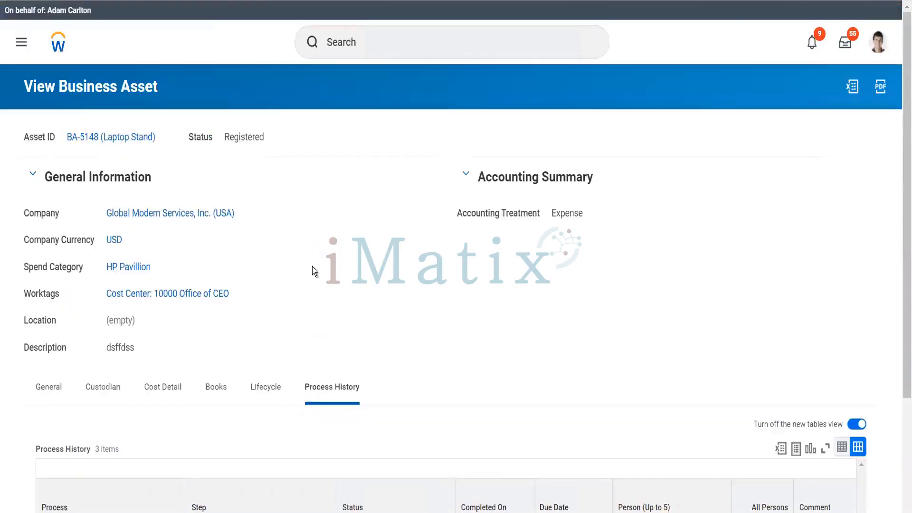
left_click(166, 138)
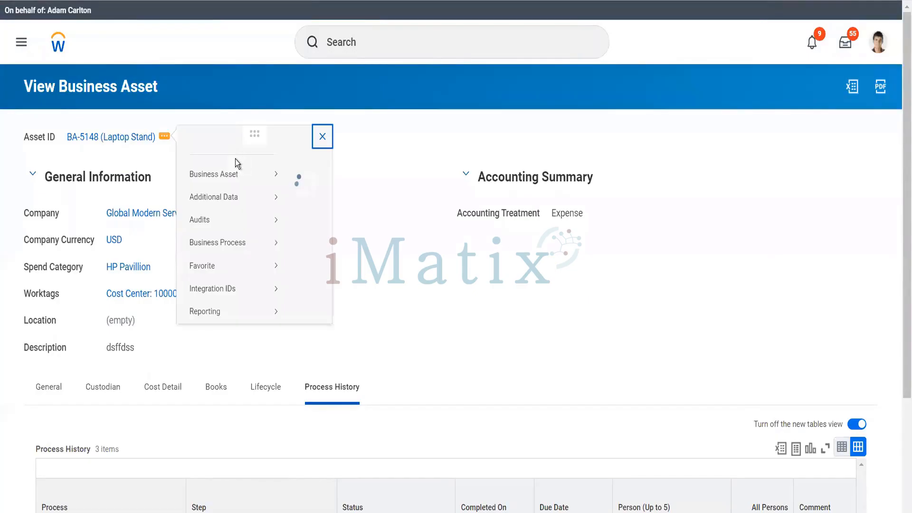
Change BA-5148's accounting treatment to Depreciable Capital Asset with the 12 SL Dep Profile.
mouse_move(237, 189)
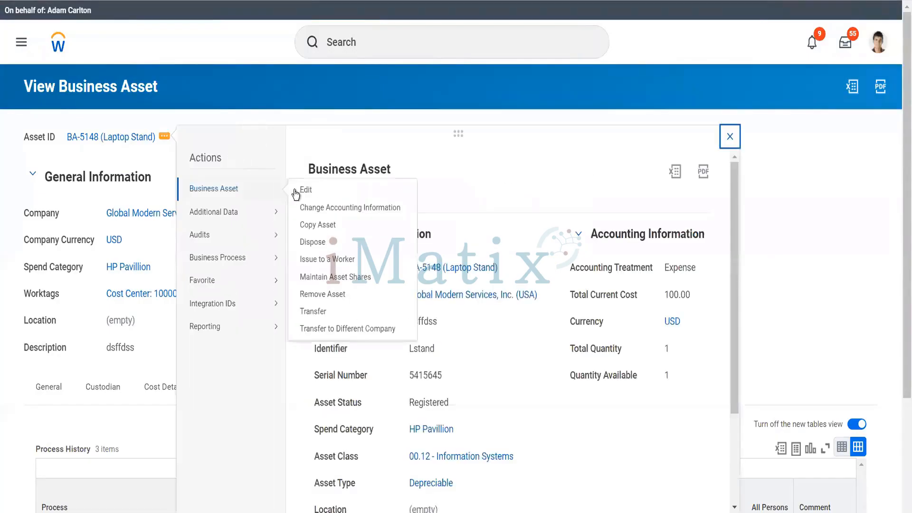
left_click(332, 209)
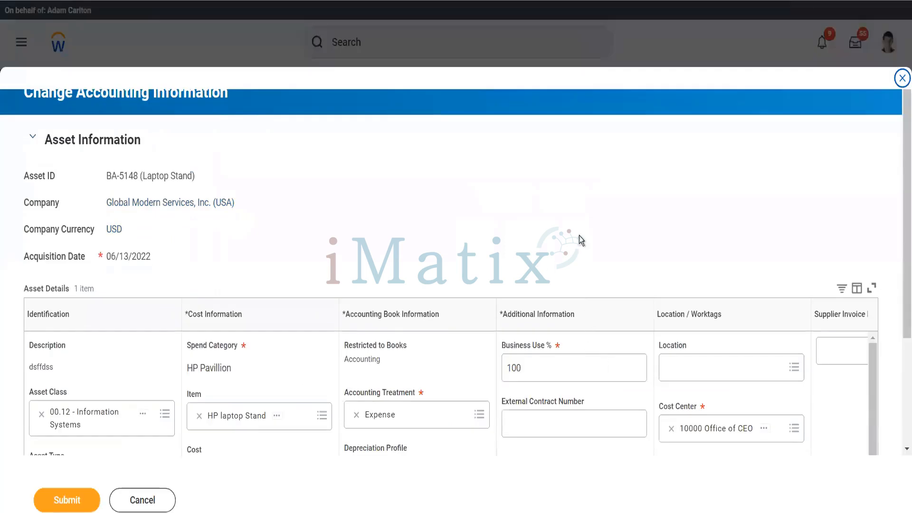
scroll(446, 291, "down", 3)
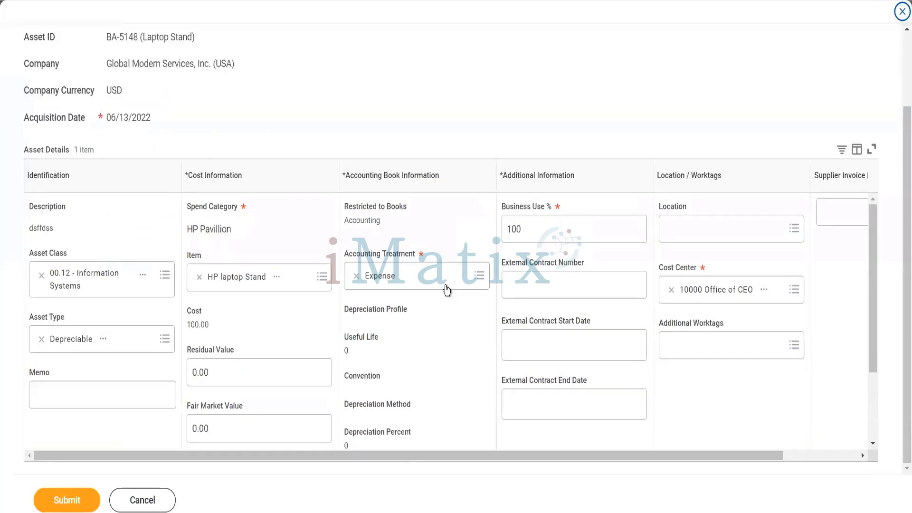
left_click(441, 284)
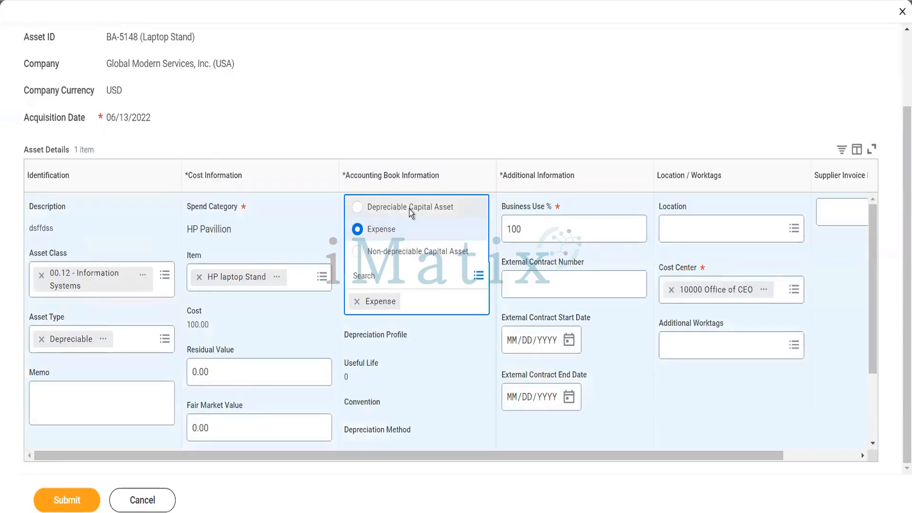
left_click(409, 209)
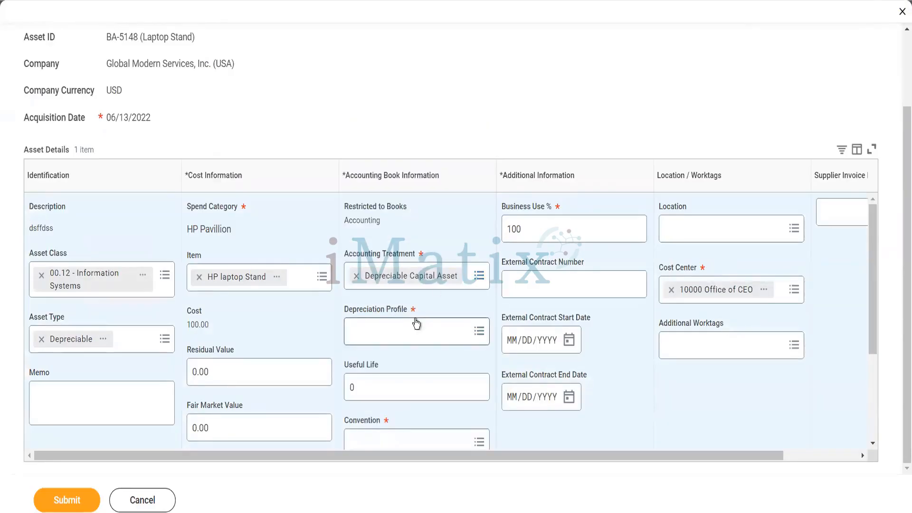
left_click(416, 324)
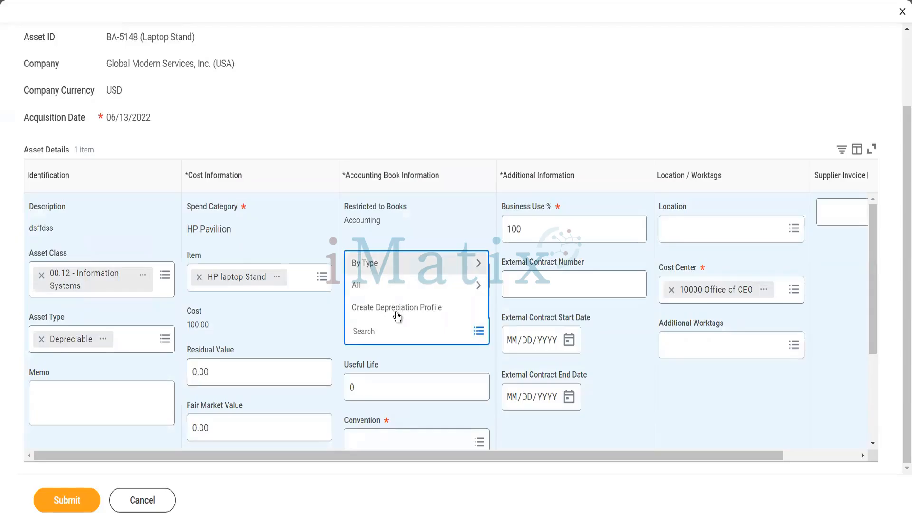
left_click(380, 265)
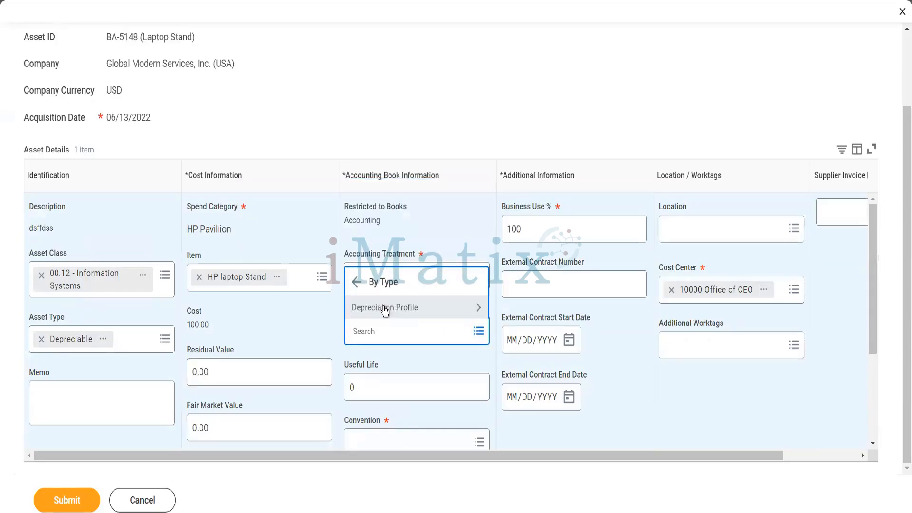
left_click(383, 306)
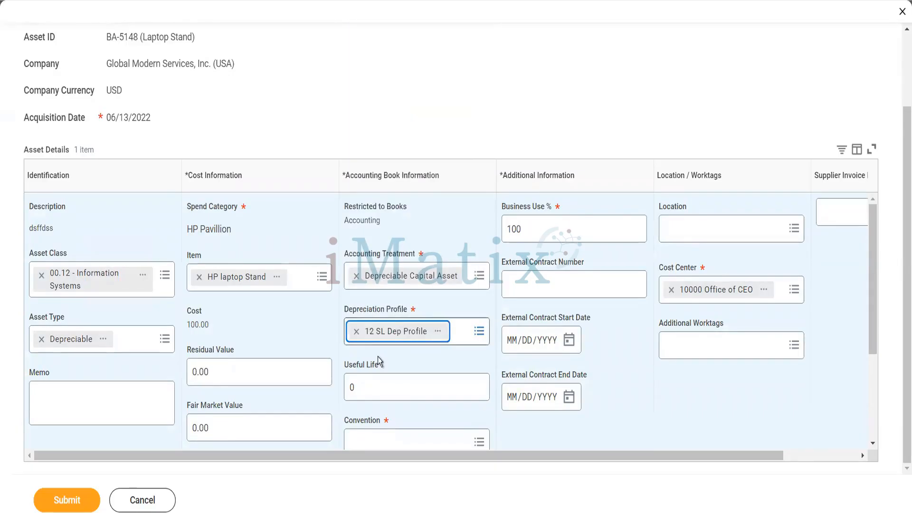
scroll(450, 420, "down", 2)
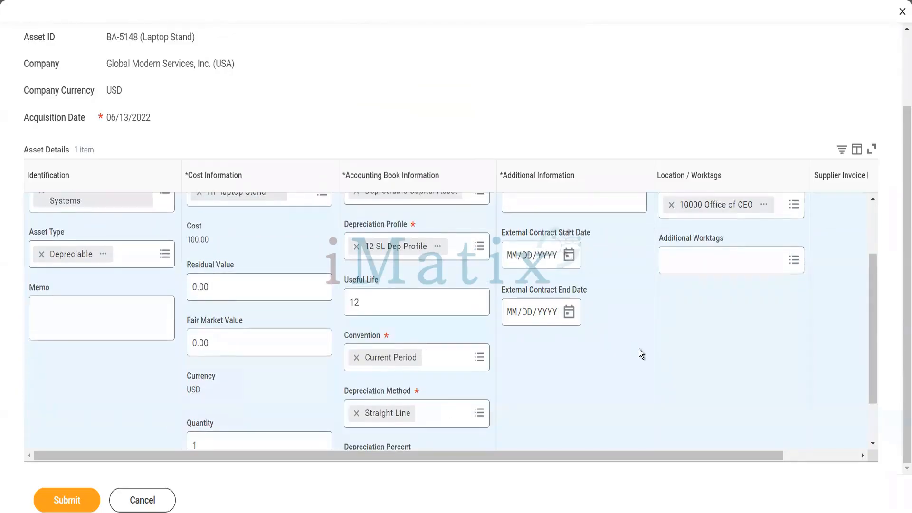
scroll(640, 351, "down", 3)
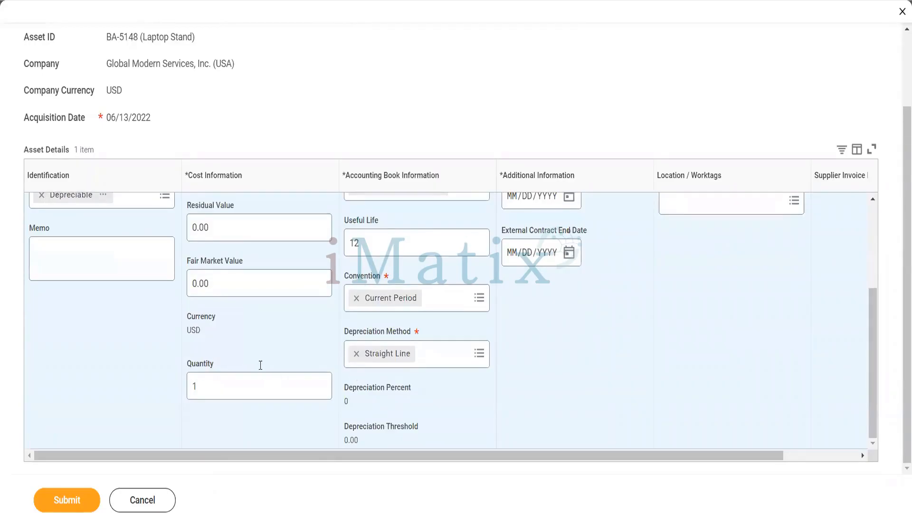
Enter a 10.00 residual value and submit the accounting change.
left_click(208, 227)
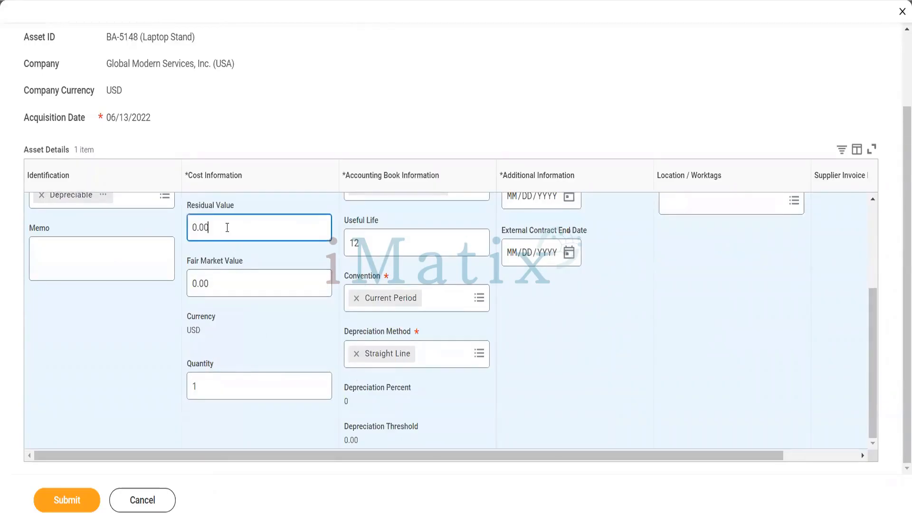
double_click(187, 226)
type("100")
key("BackSpace")
key("BackSpace")
type("10")
key("BackSpace")
key("BackSpace")
type("0")
key("Tab")
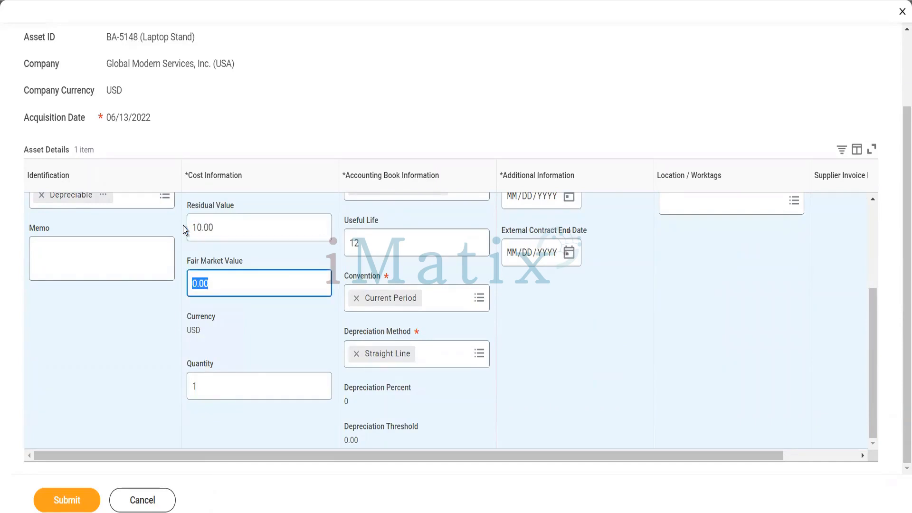
left_click(82, 502)
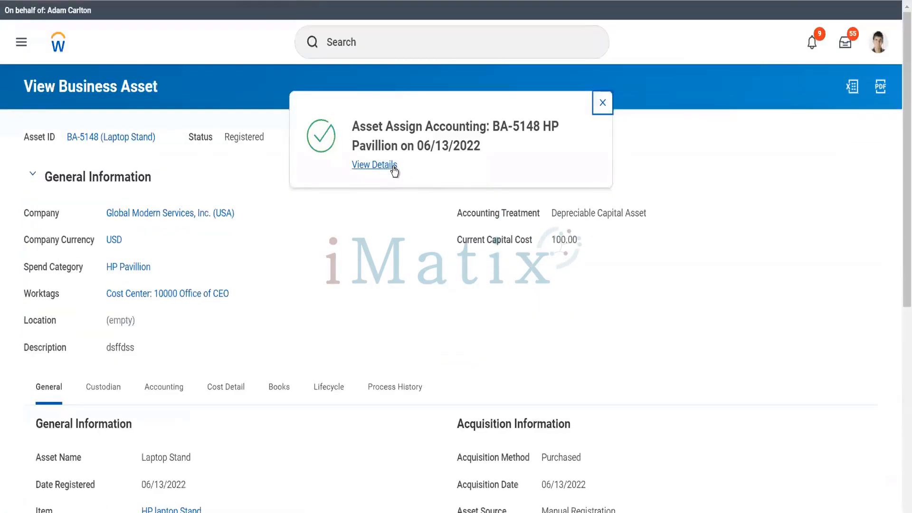
left_click(396, 168)
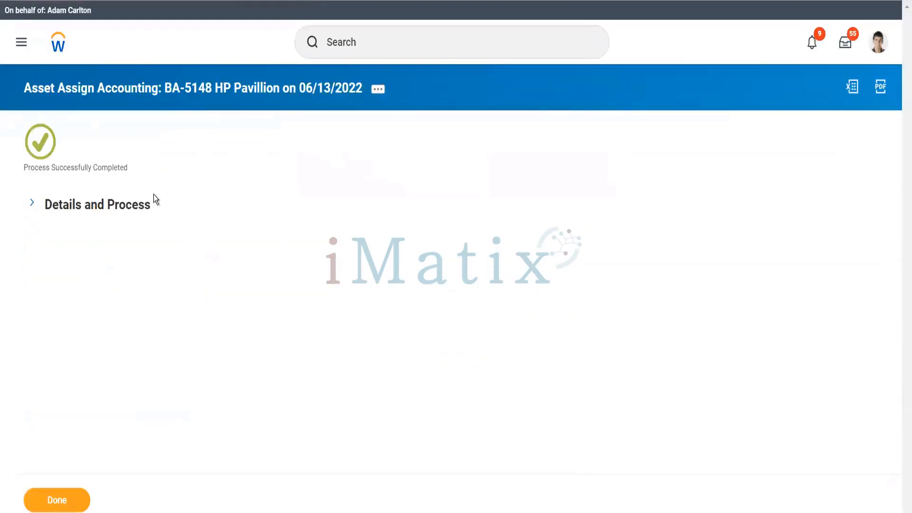
Check that BA-5148's process history includes the accounting assignment, then return to Find Assets results.
left_click(116, 223)
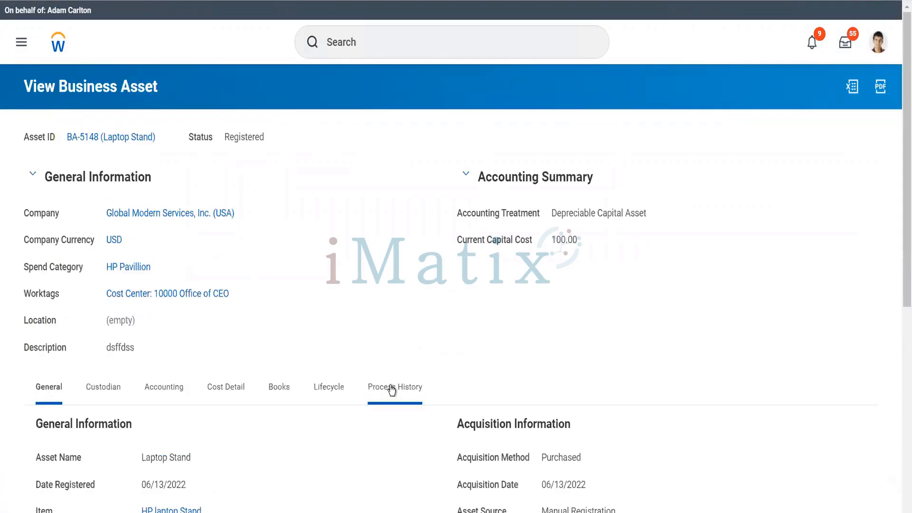
left_click(391, 389)
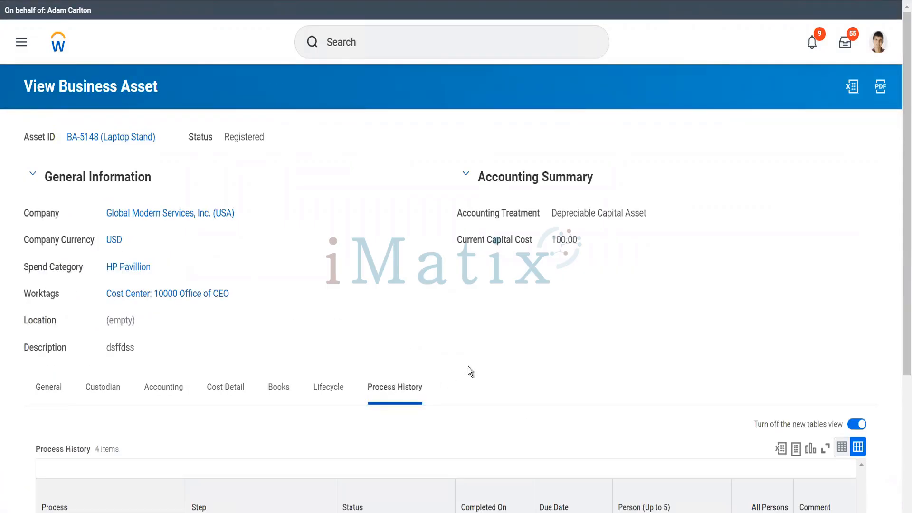
scroll(468, 367, "down", 4)
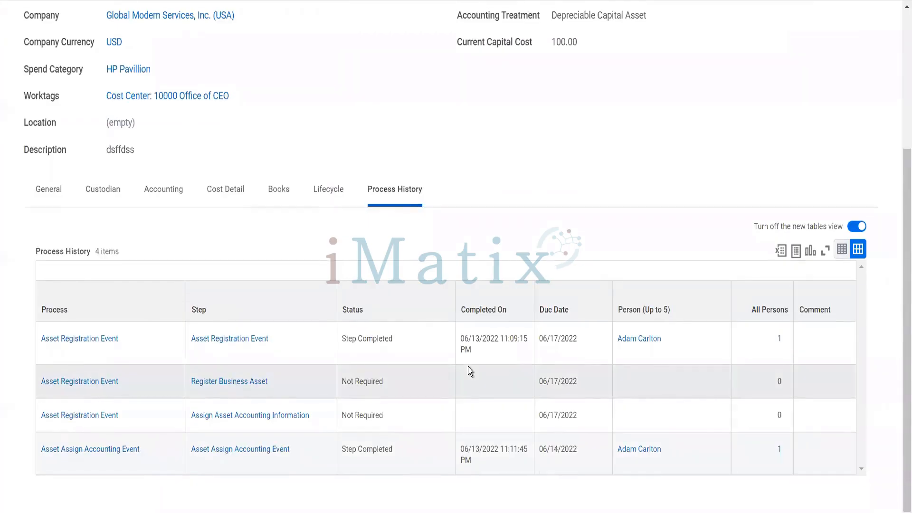
scroll(321, 266, "up", 4)
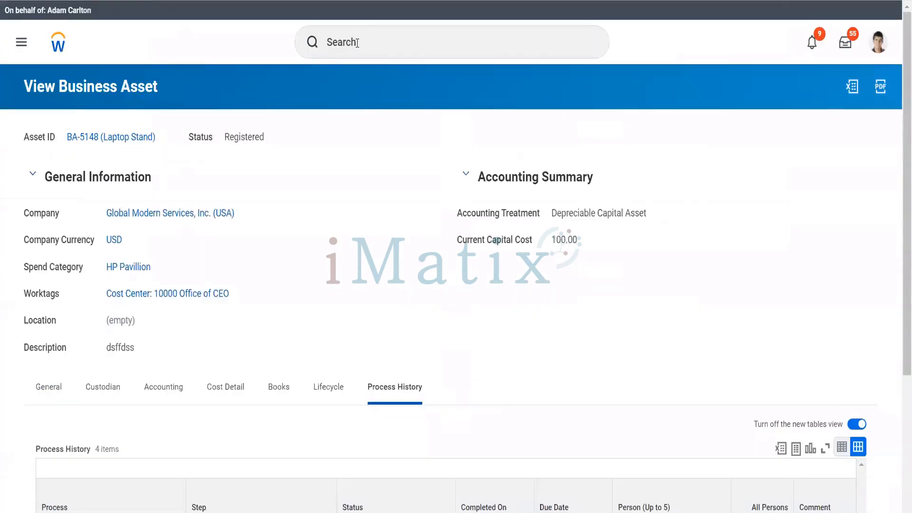
key("ctrl+shift+Tab")
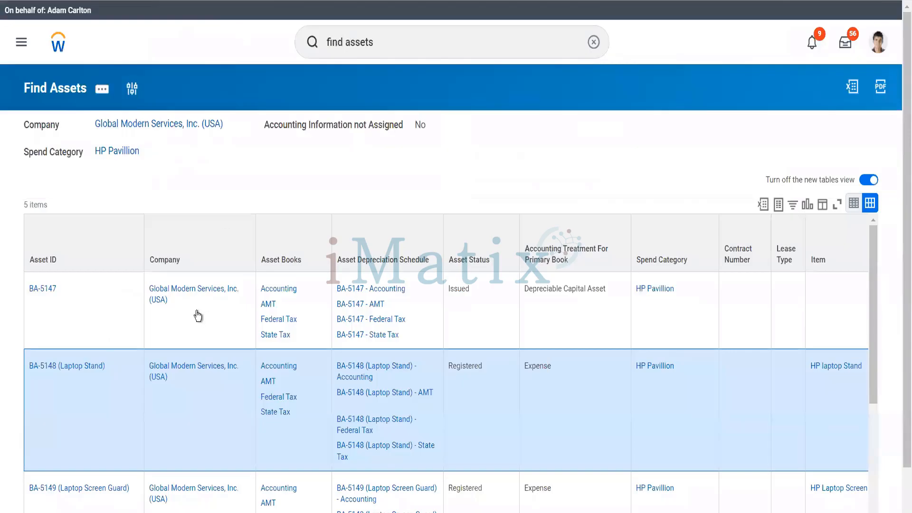
scroll(93, 383, "down", 3)
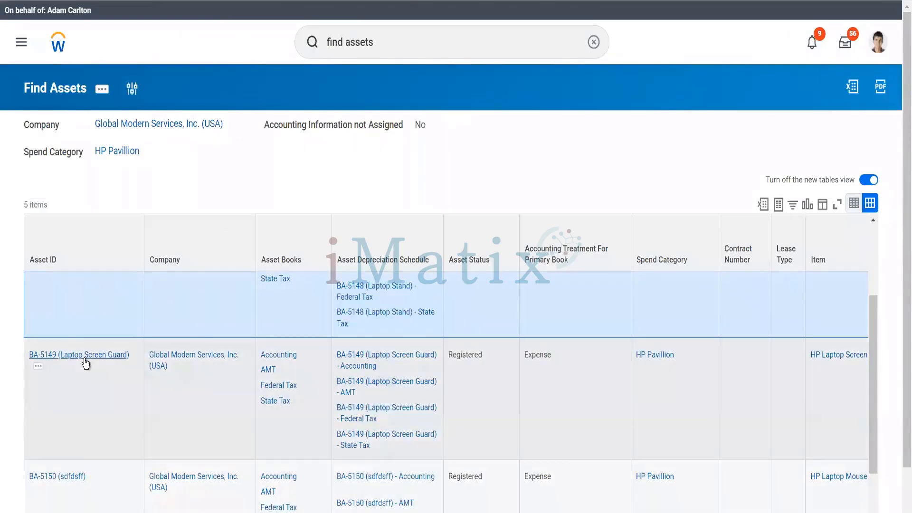
Open Laptop Screen Guard BA-5149 separately and start Change Accounting Information for it.
right_click(101, 370)
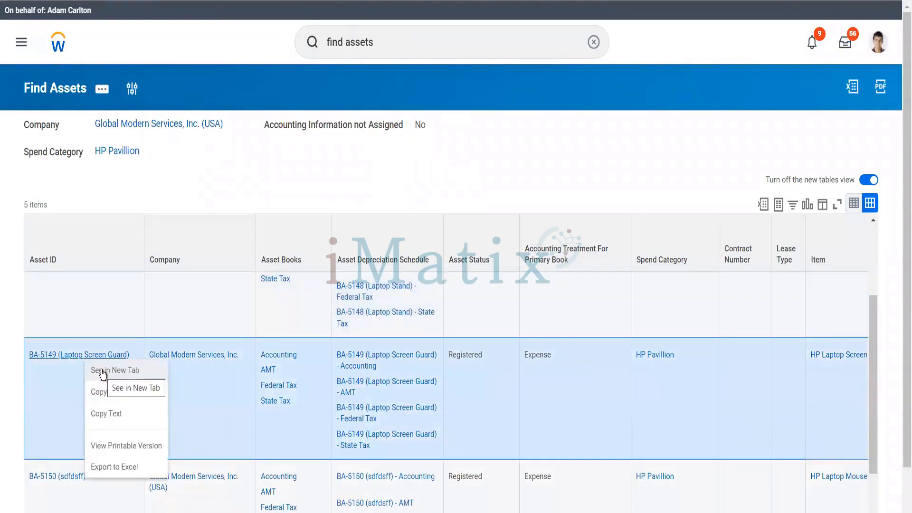
left_click(102, 373)
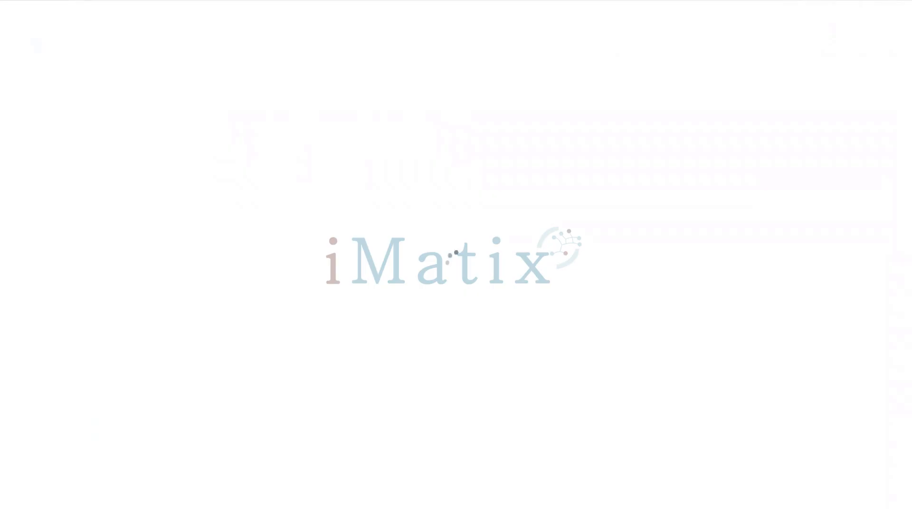
right_click(538, 0)
left_click(559, 131)
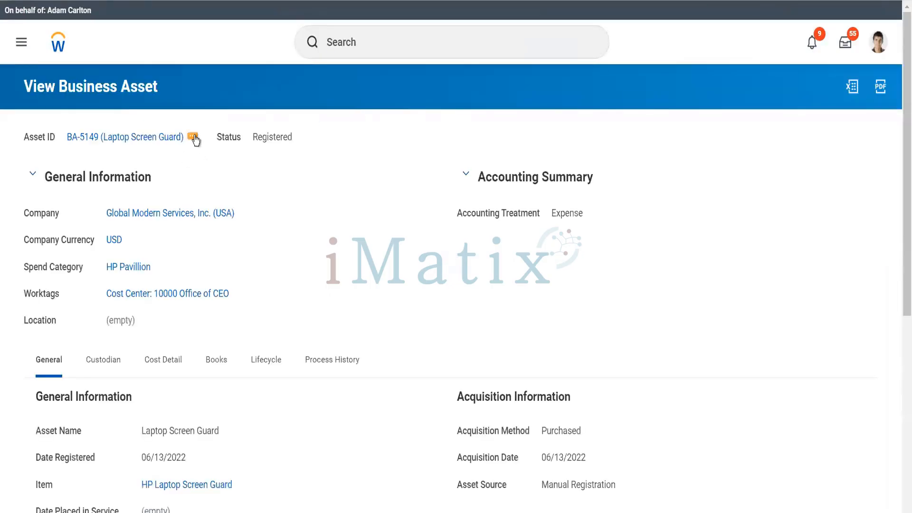
left_click(193, 137)
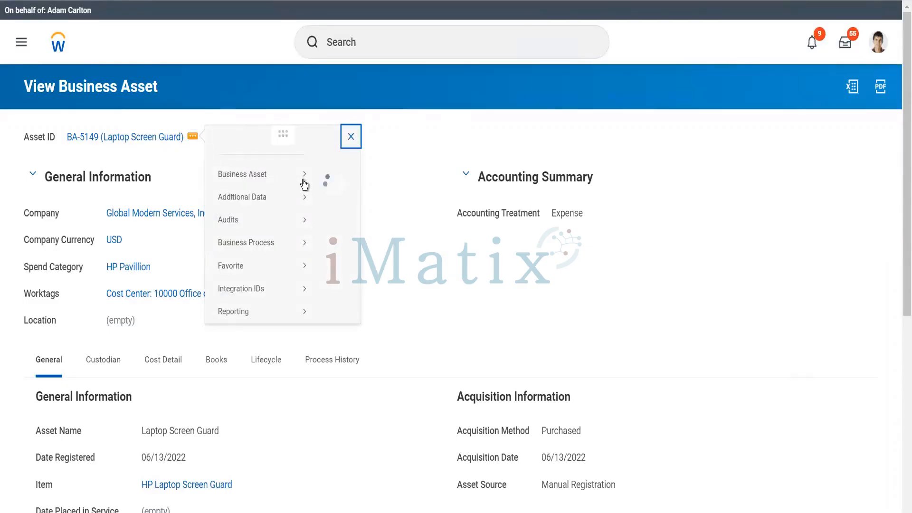
mouse_move(304, 184)
left_click(360, 208)
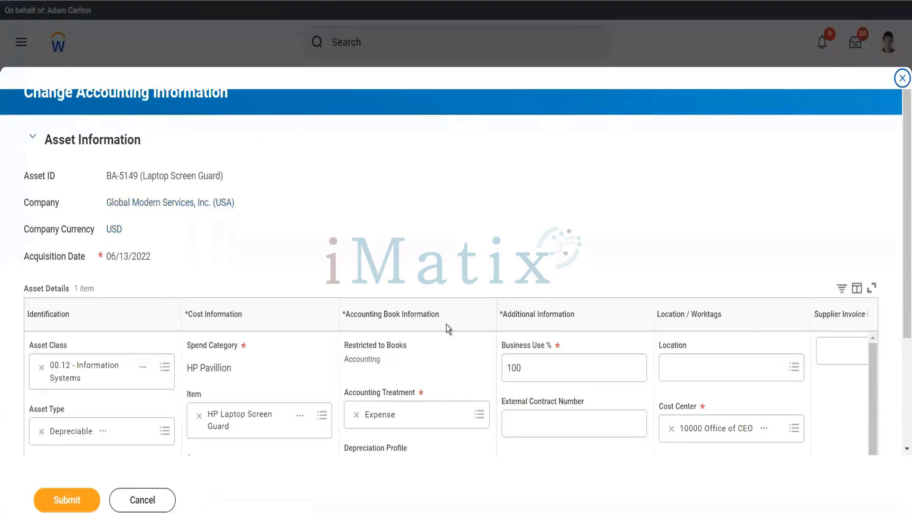
Set Depreciable Capital Asset, 12 SL Dep Profile and a 10.00 residual value, then submit.
scroll(446, 324, "down", 3)
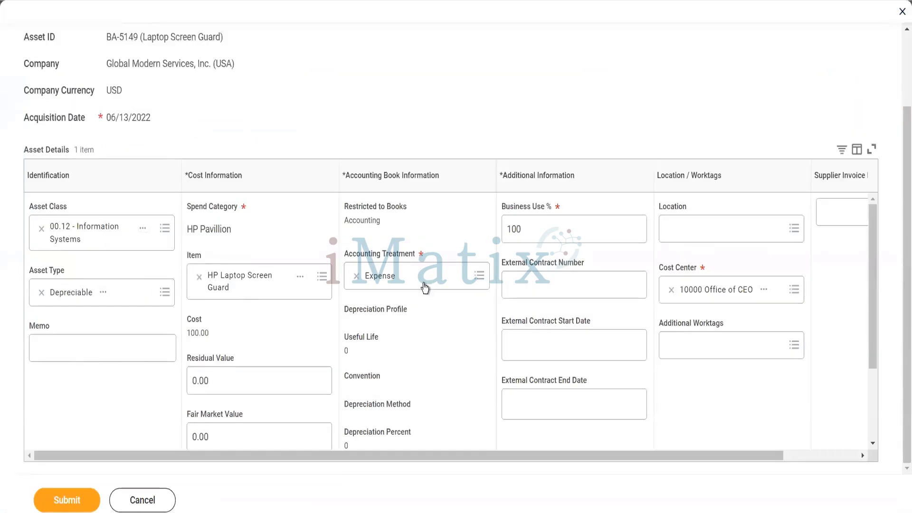
left_click(449, 292)
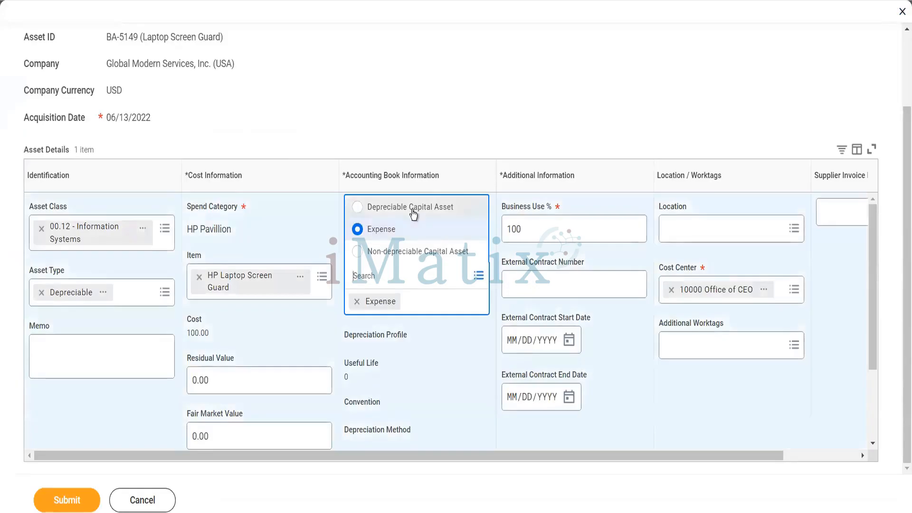
left_click(413, 210)
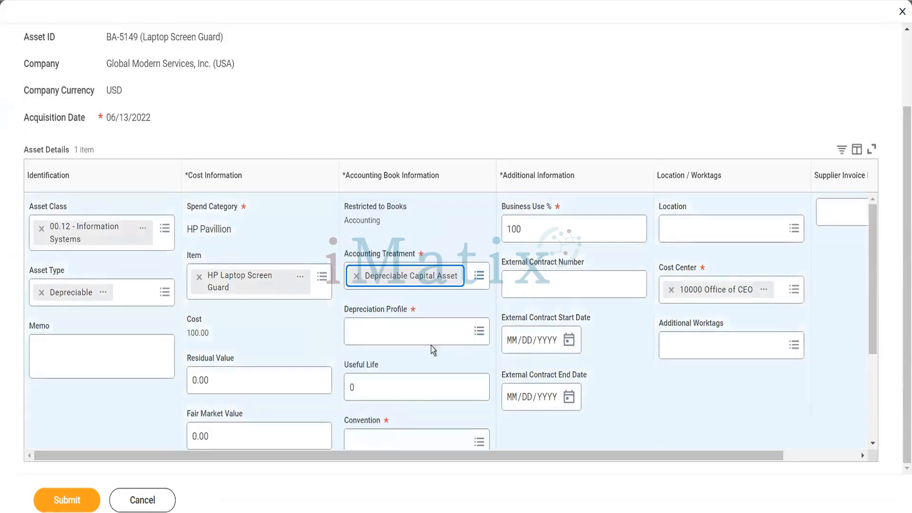
left_click(418, 337)
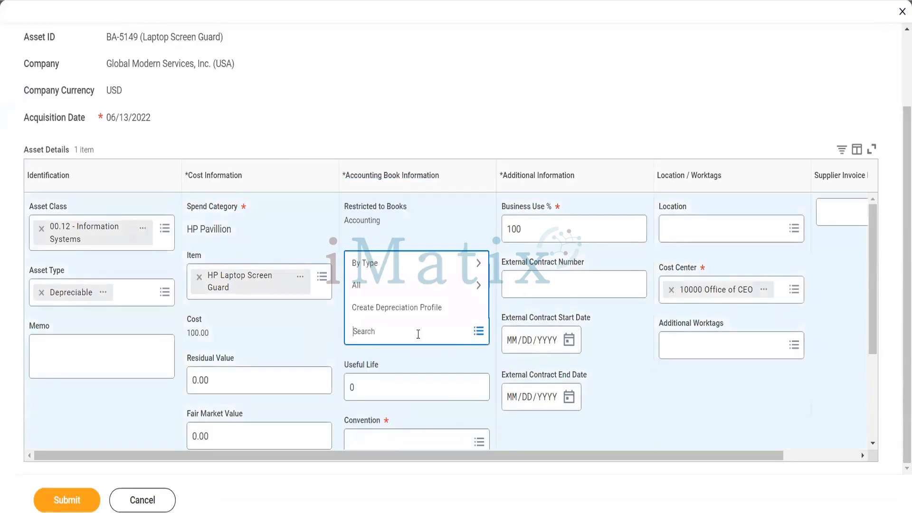
left_click(404, 270)
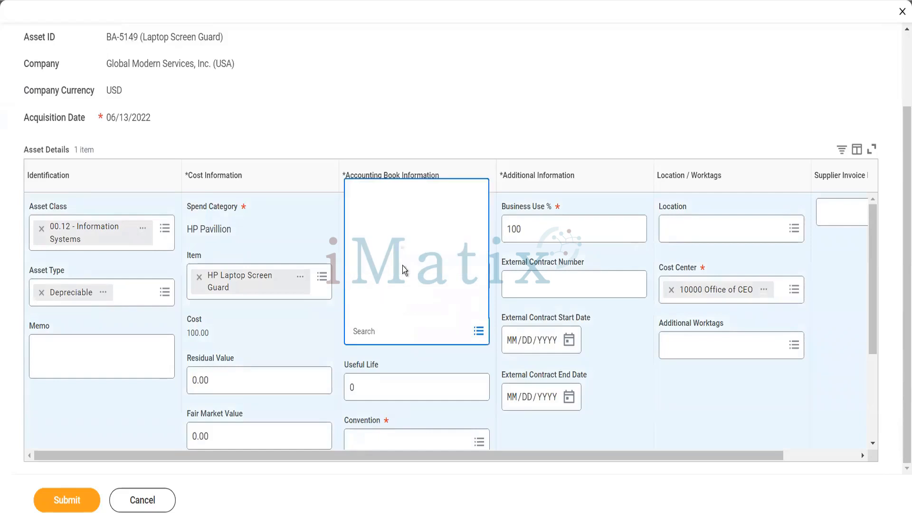
left_click(407, 308)
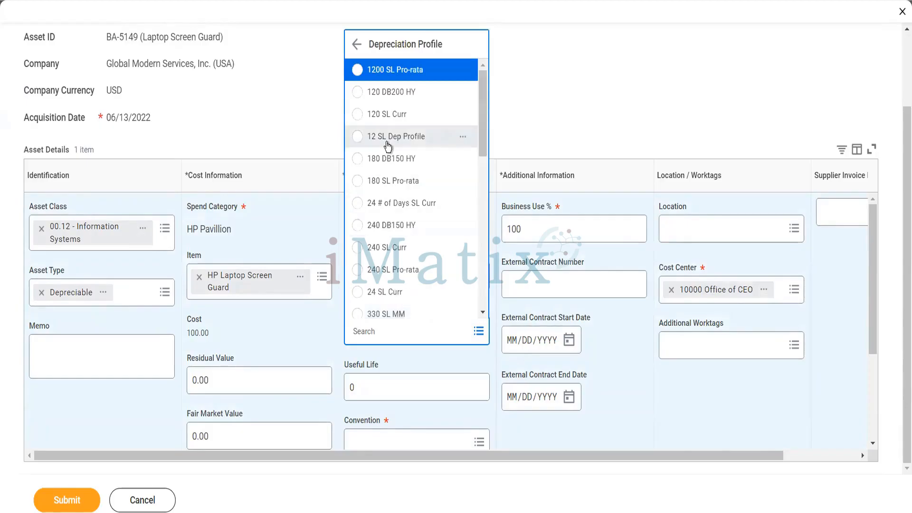
left_click(387, 142)
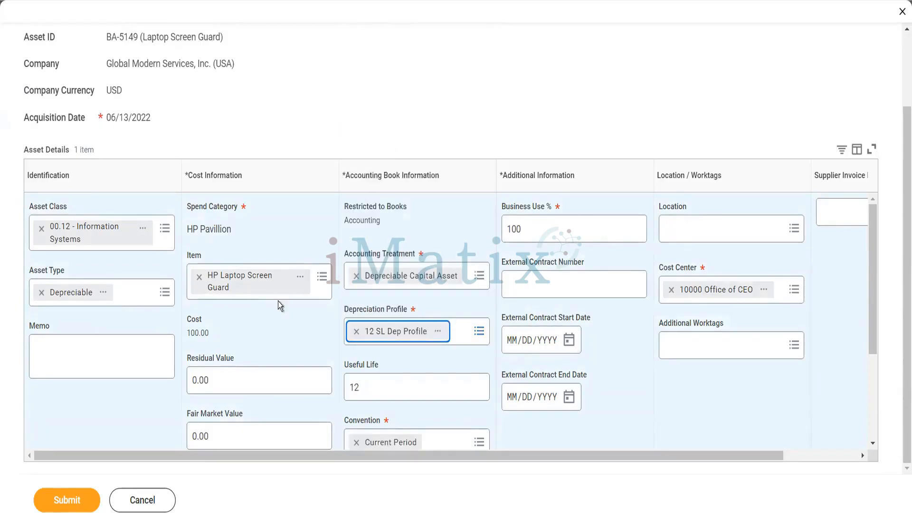
scroll(278, 301, "down", 2)
left_click(188, 278)
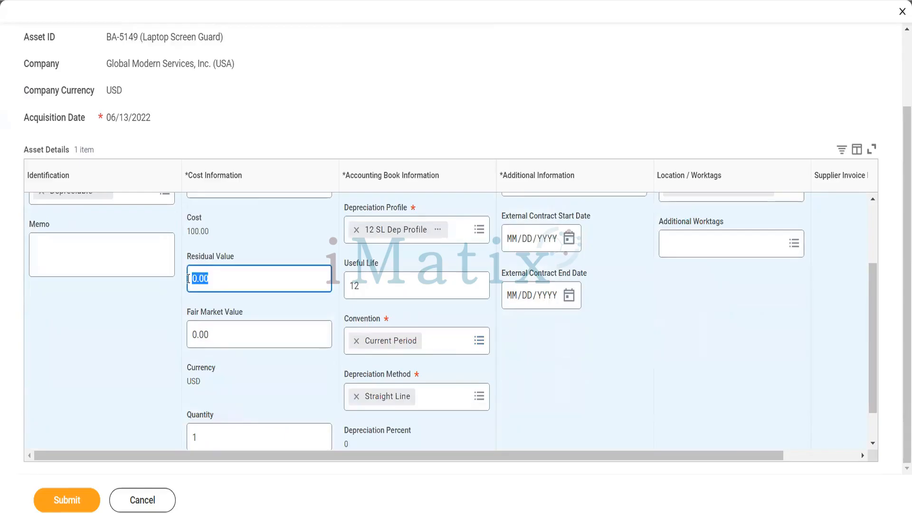
type("10")
key("Tab")
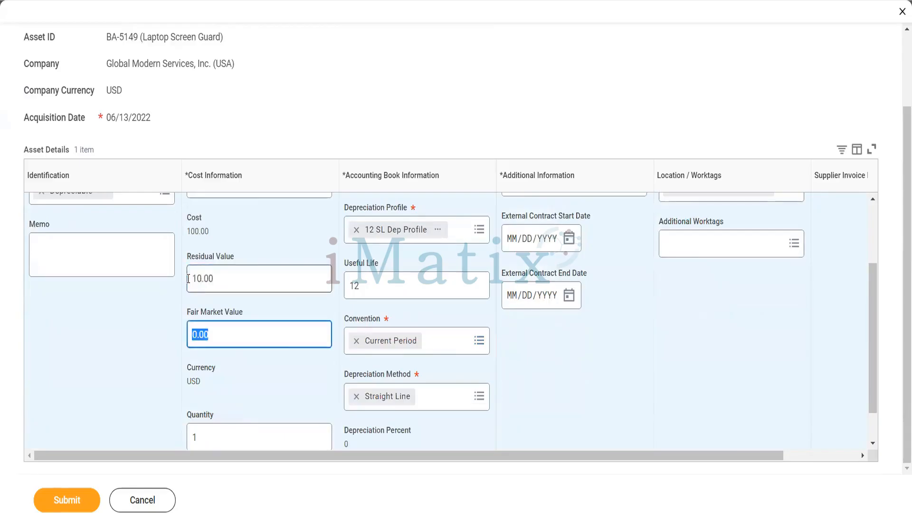
left_click(84, 503)
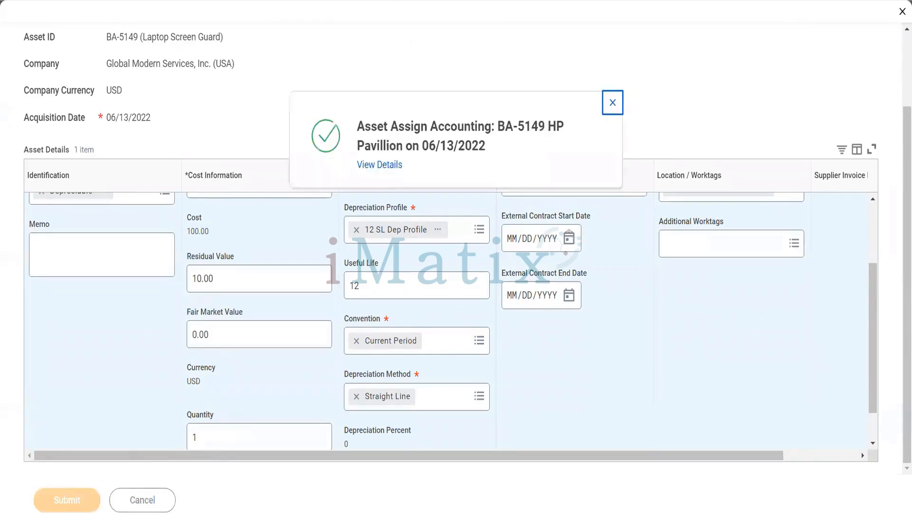
Close the BA-5149 page and select asset BA-5150 in the Find Assets results.
right_click(379, 0)
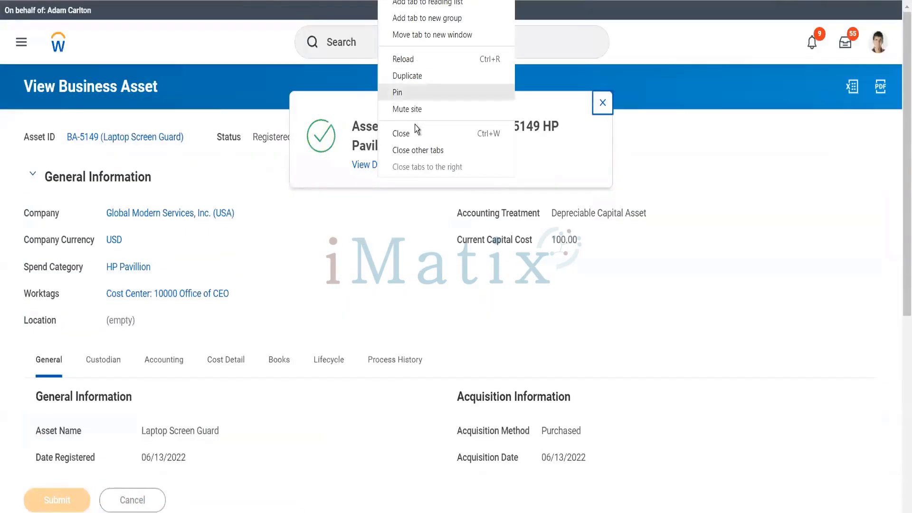
left_click(412, 135)
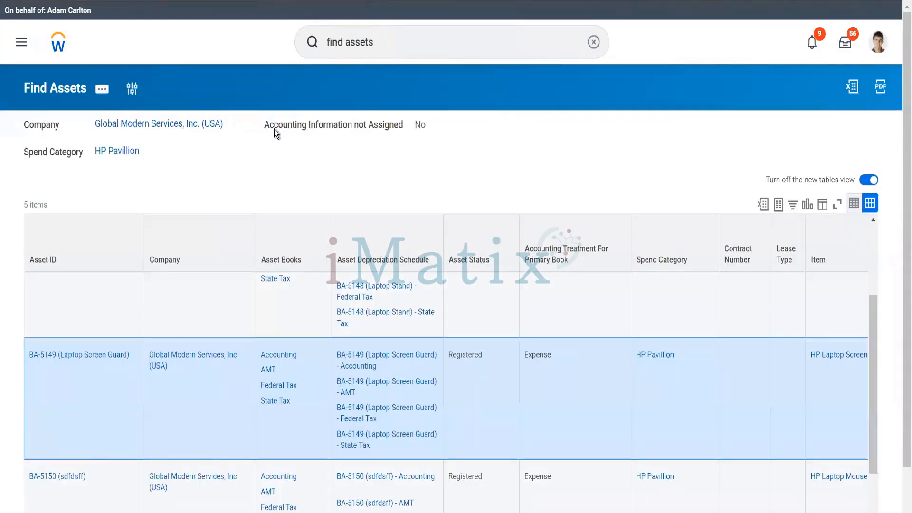
scroll(203, 302, "down", 3)
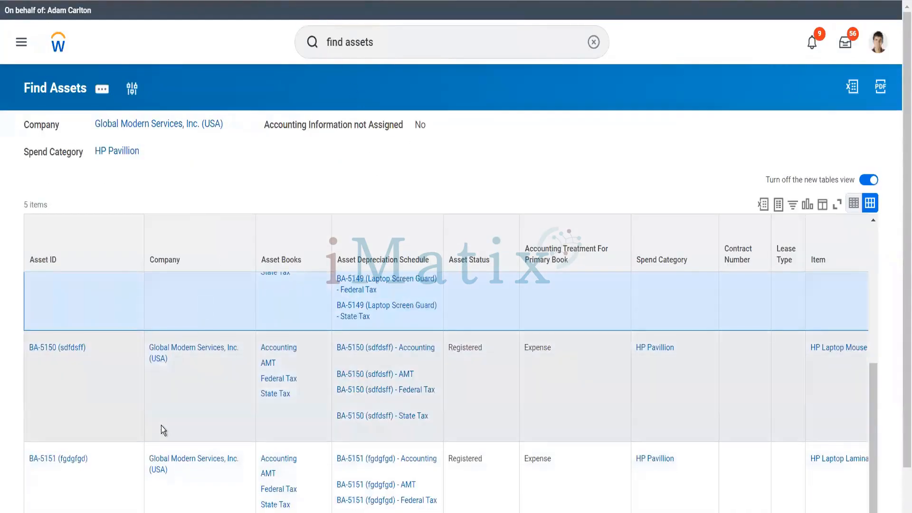
scroll(161, 426, "down", 1)
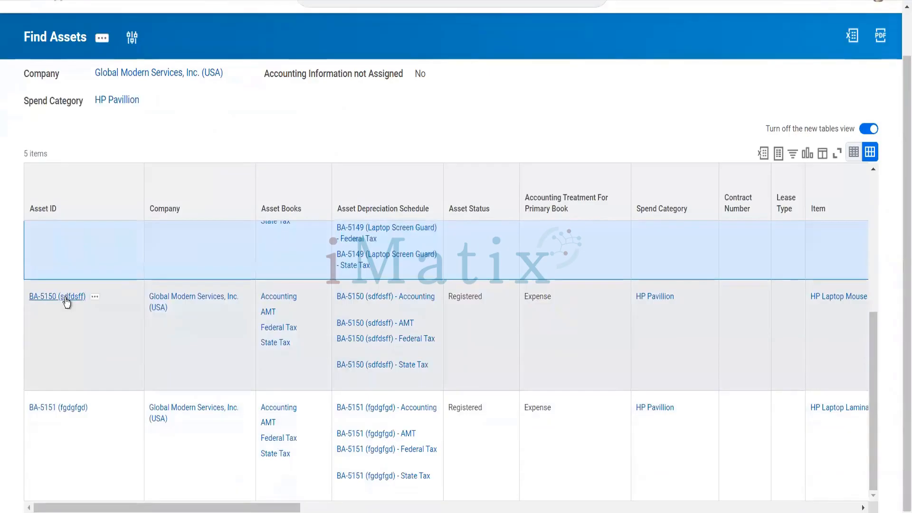
left_click(84, 311)
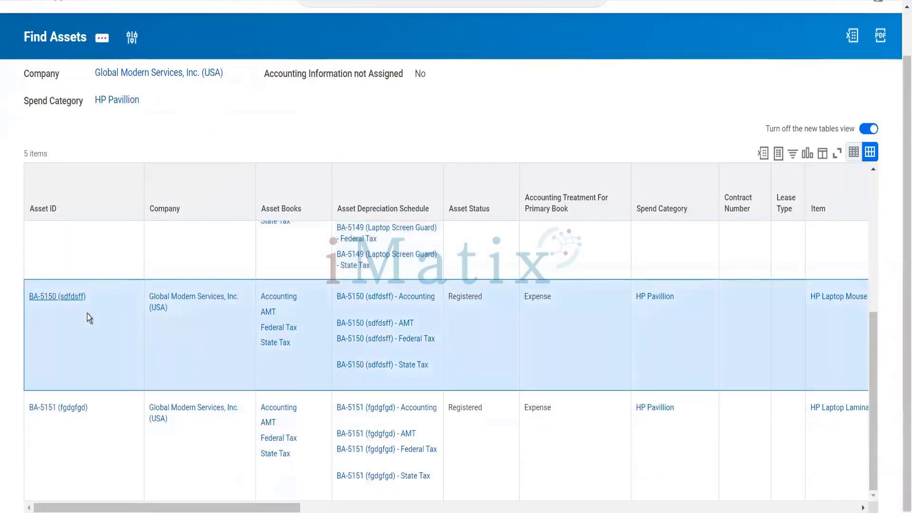
right_click(71, 295)
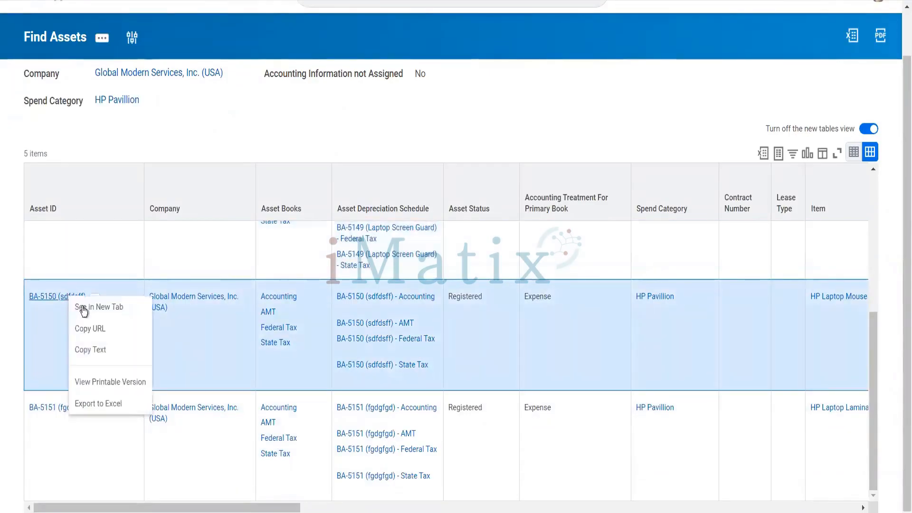
Open BA-5150 (sdfdsff) in a new tab and start Business Asset > Change Accounting Information.
left_click(84, 310)
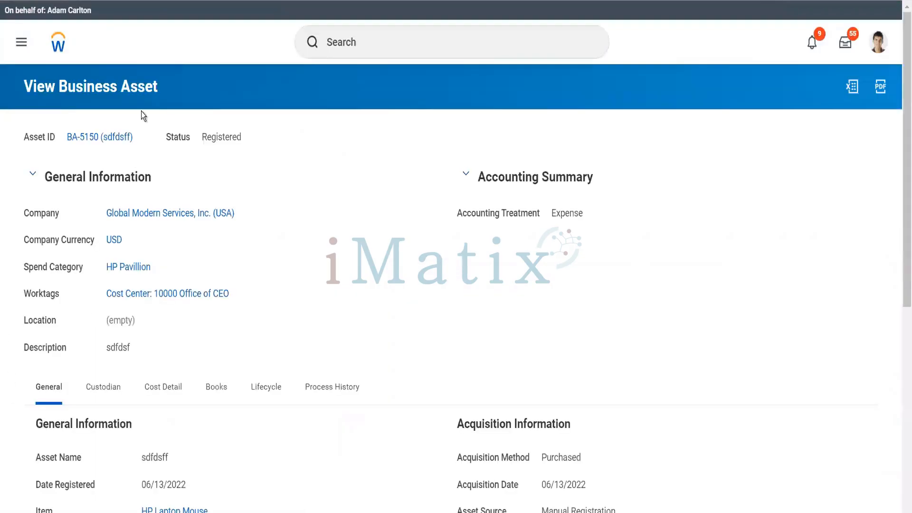
mouse_move(141, 142)
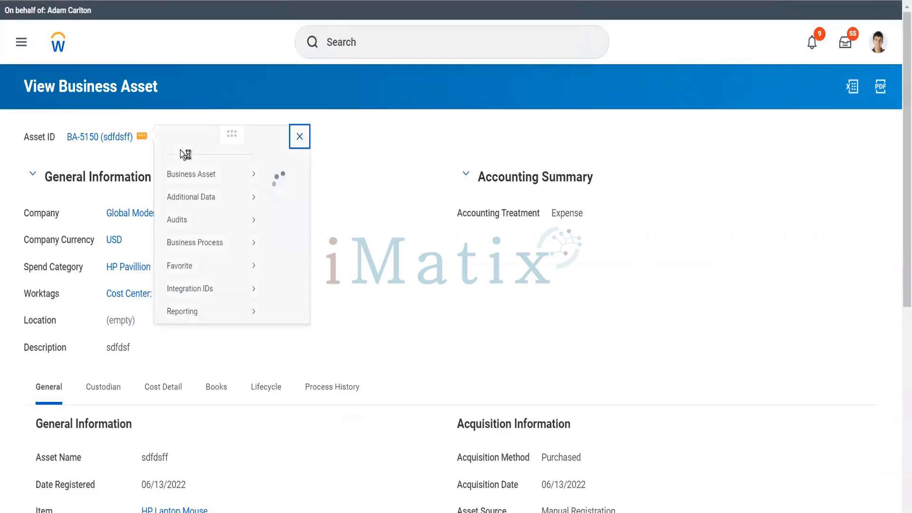
mouse_move(232, 192)
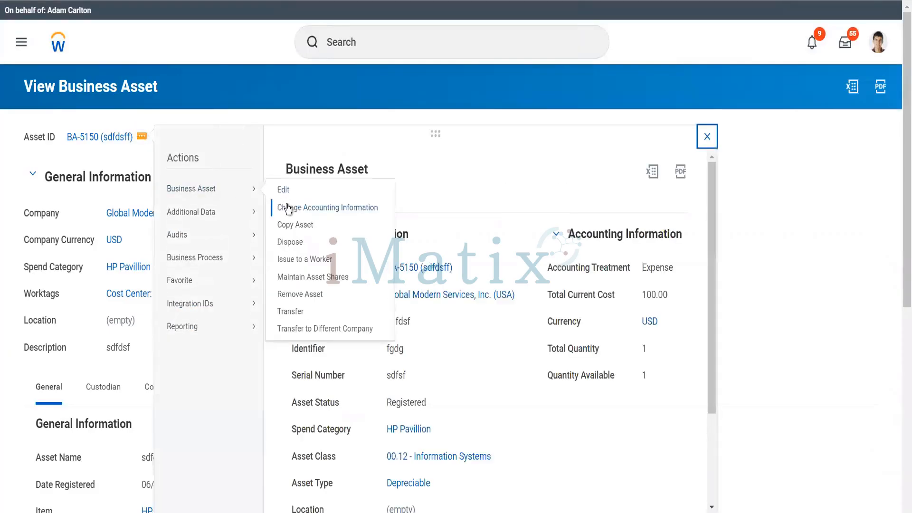
left_click(286, 204)
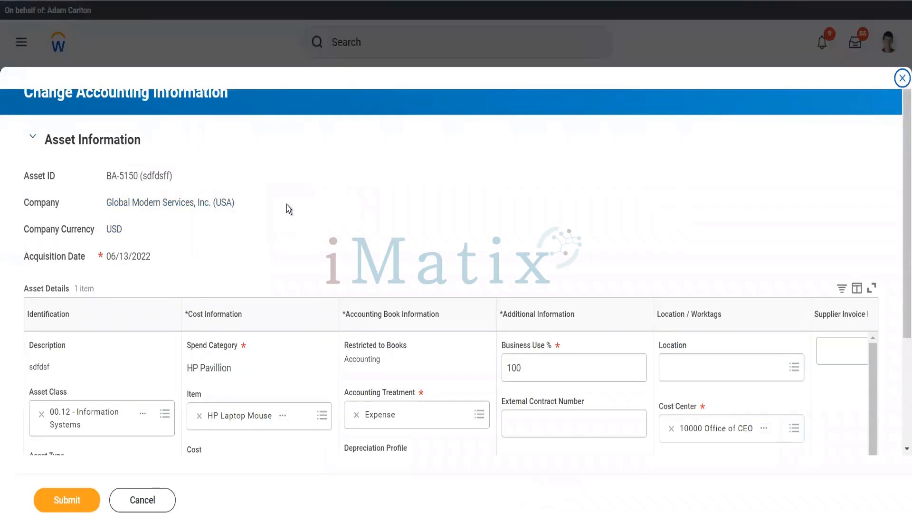
Make BA-5150 a Depreciable Capital Asset with the 12 SL Dep Profile.
left_click(418, 424)
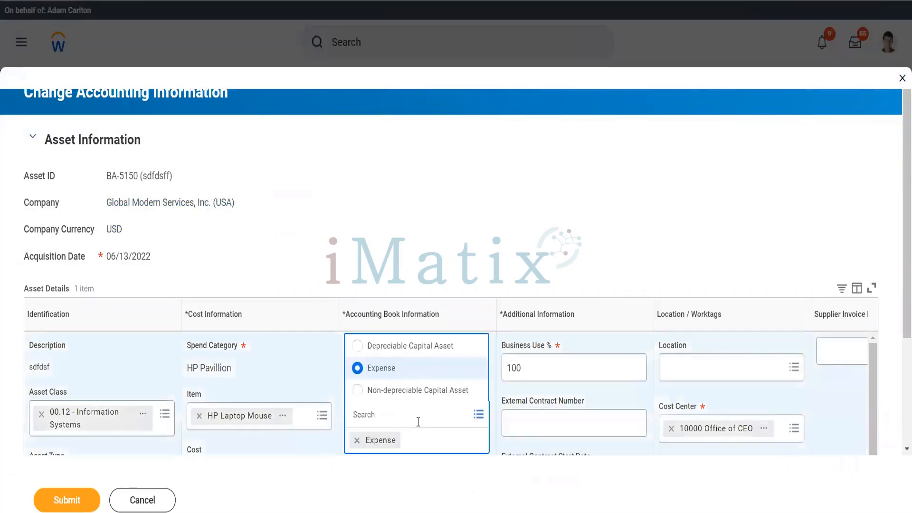
left_click(422, 348)
scroll(399, 372, "down", 5)
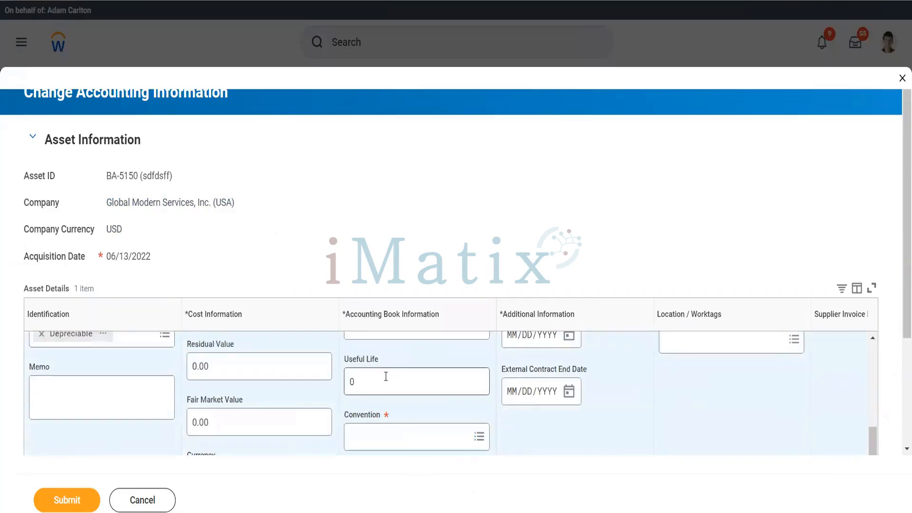
left_click(385, 377)
scroll(385, 376, "up", 2)
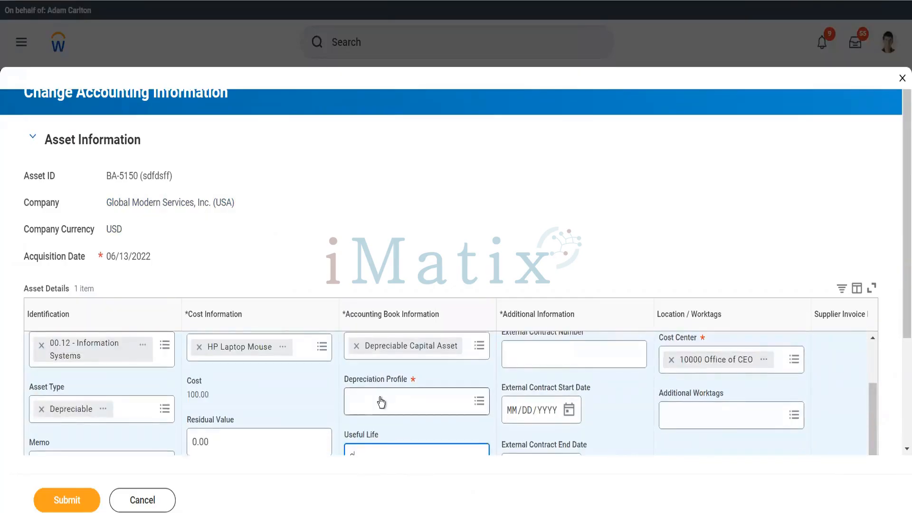
left_click(380, 402)
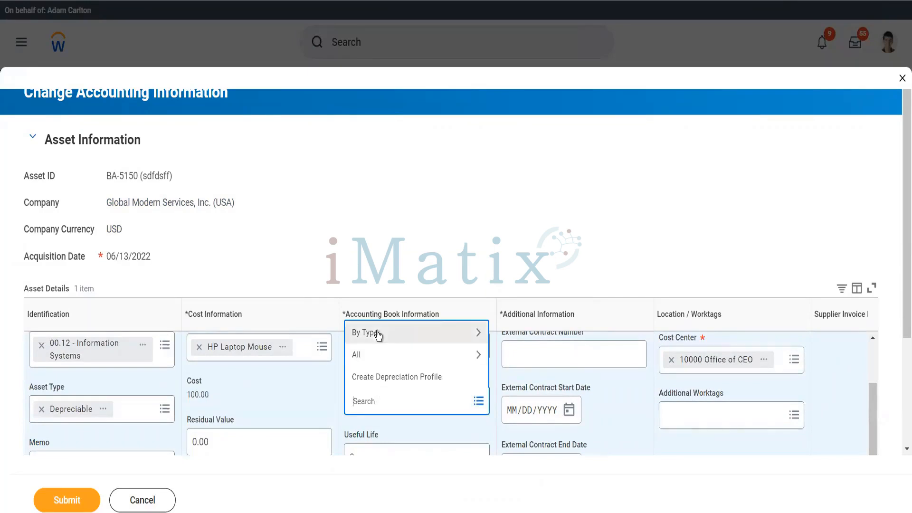
left_click(378, 334)
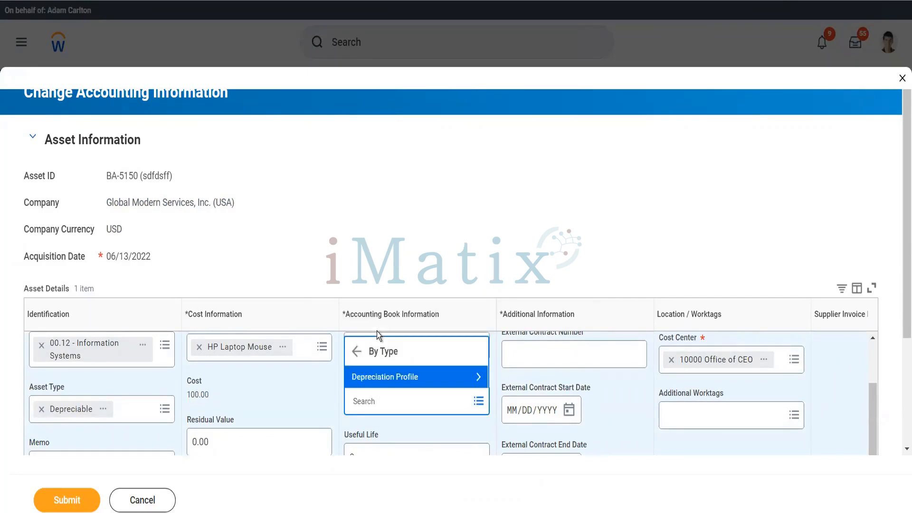
left_click(372, 377)
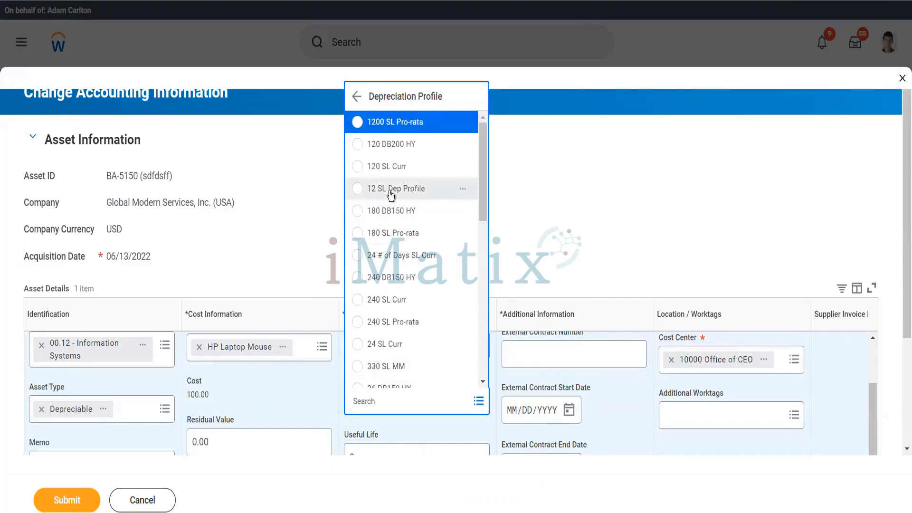
left_click(389, 189)
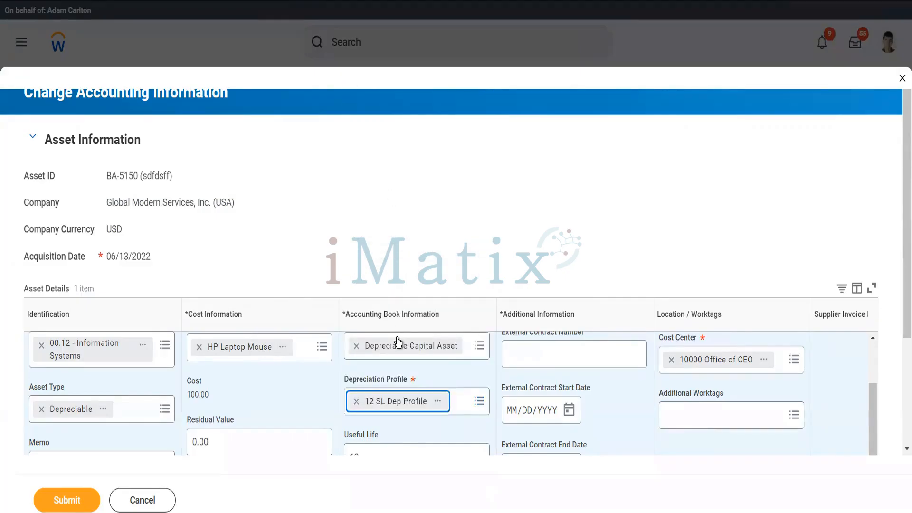
Replace the 0.00 residual value with 10 and submit the accounting change.
scroll(397, 341, "down", 2)
left_click(267, 429)
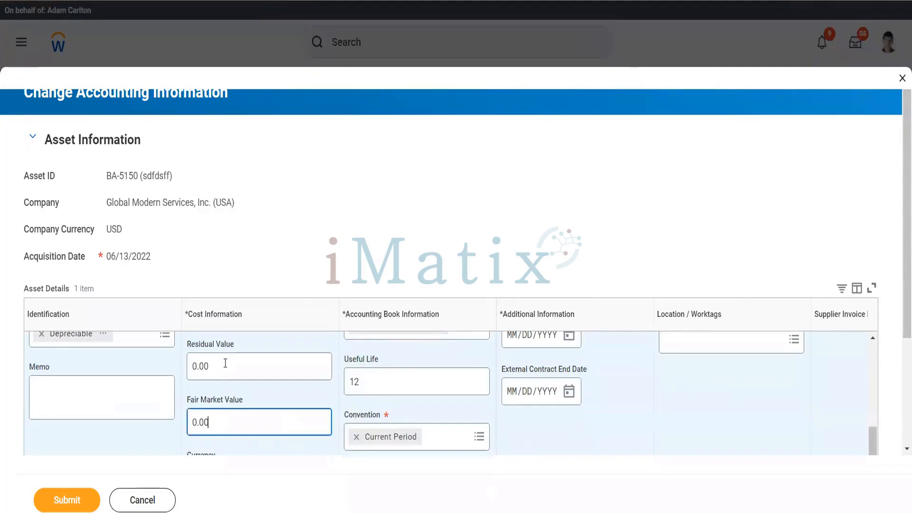
left_click_drag(225, 363, 177, 361)
type("10")
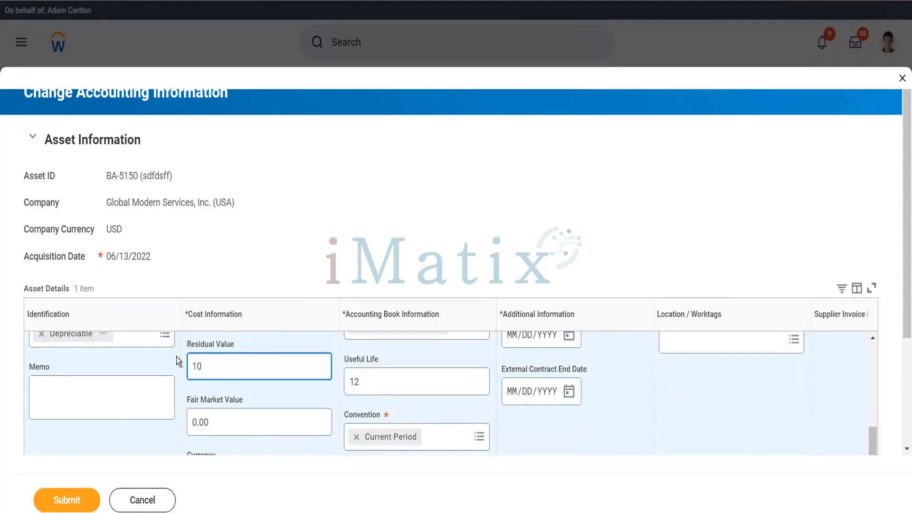
left_click(72, 498)
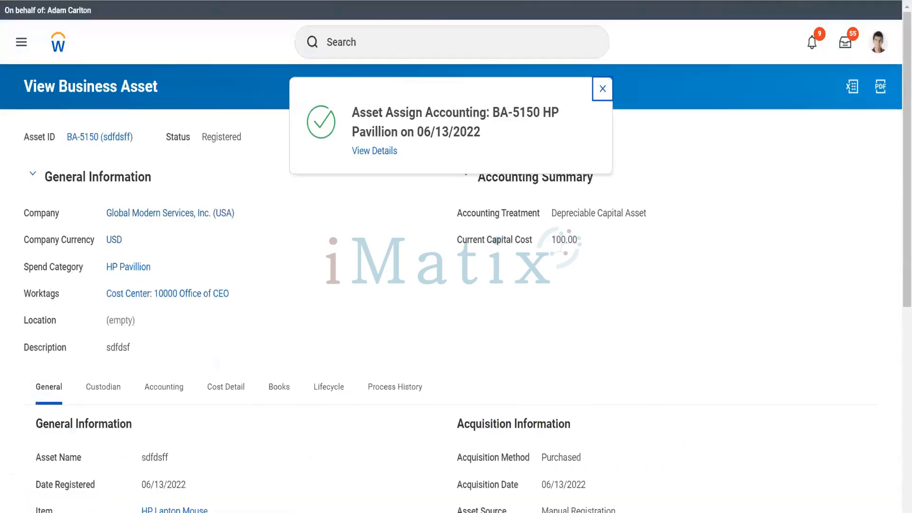
right_click(376, 0)
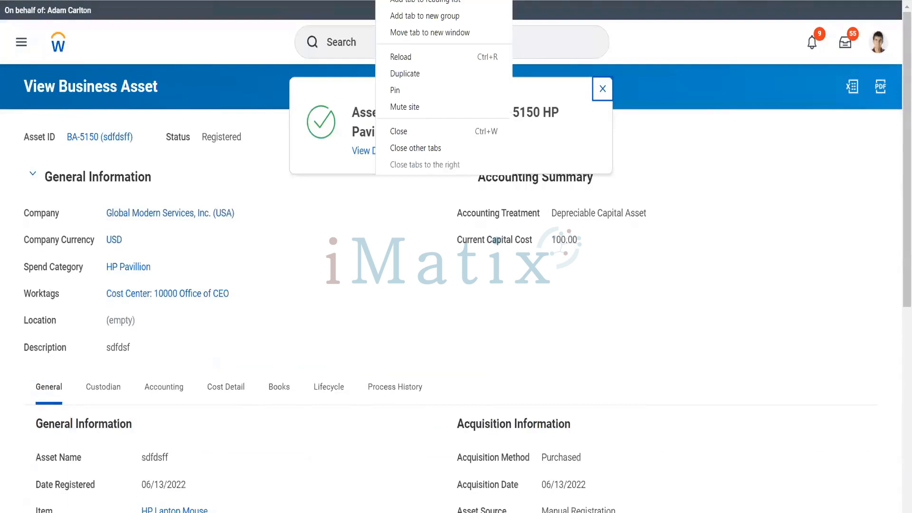
Close the BA-5150 tab, open BA-5151 (fgdgfgd) in a new tab, and start Change Accounting Information.
left_click(420, 135)
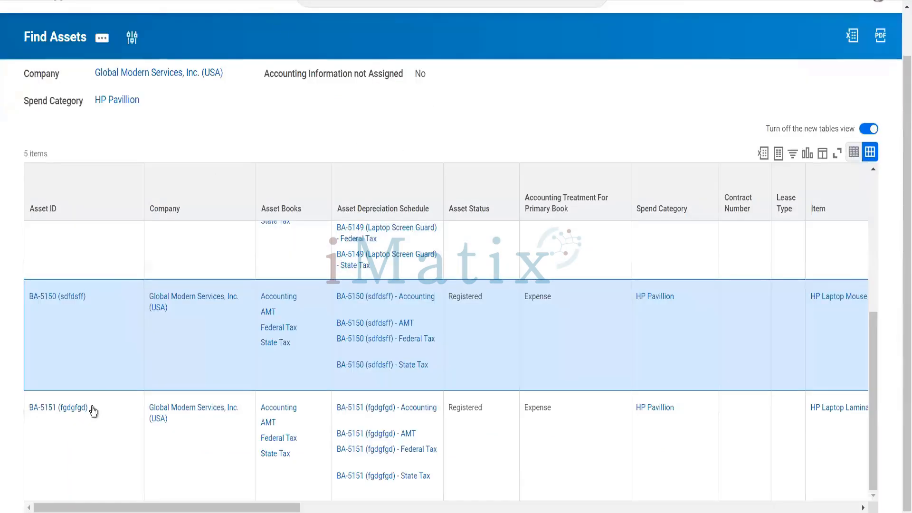
right_click(93, 411)
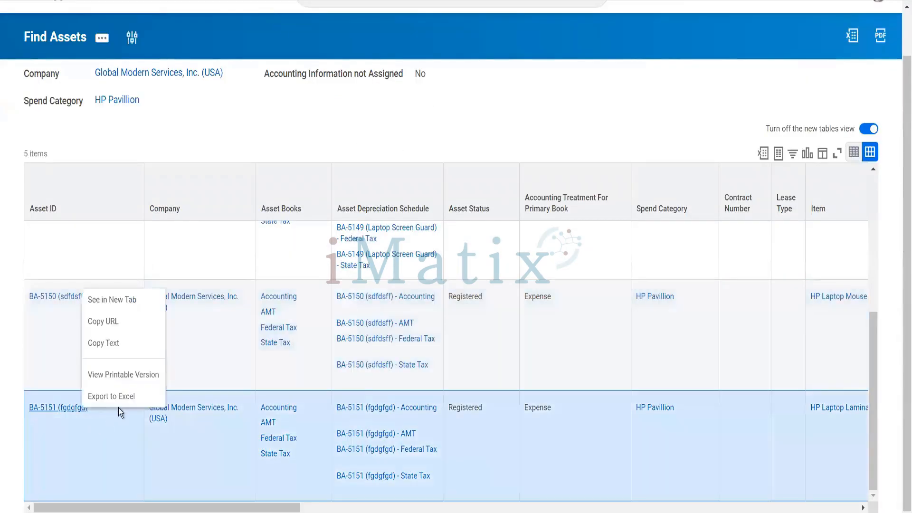
left_click(128, 311)
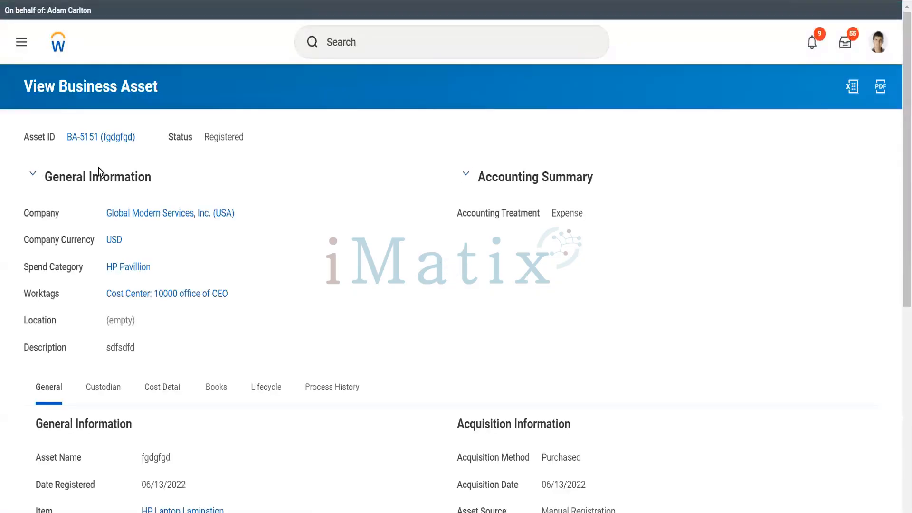
left_click(145, 138)
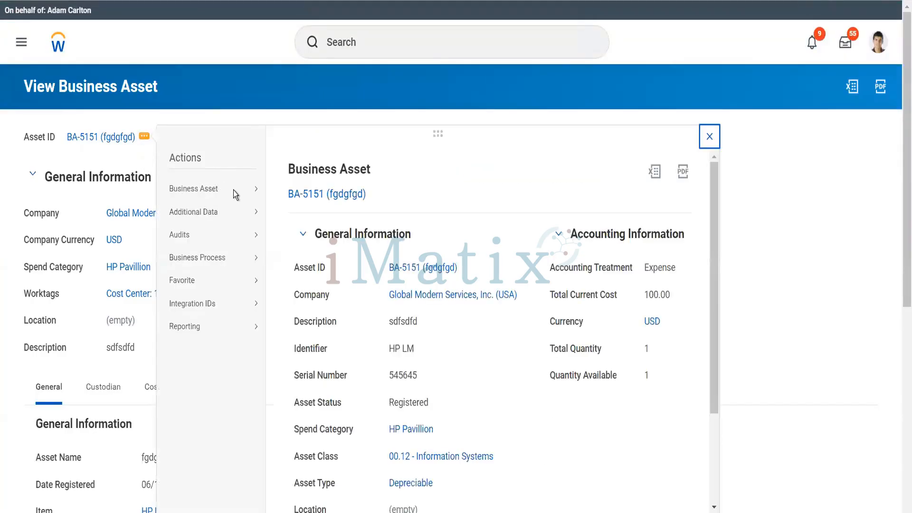
mouse_move(235, 190)
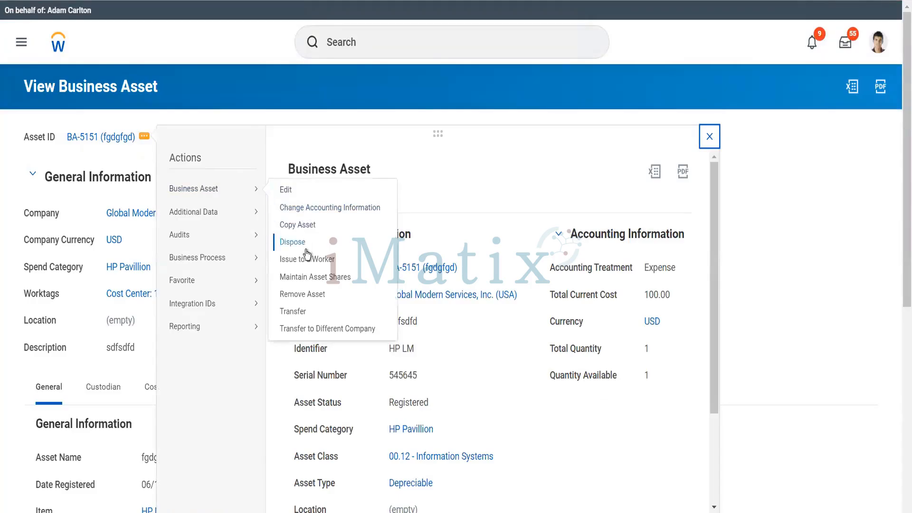
left_click(314, 211)
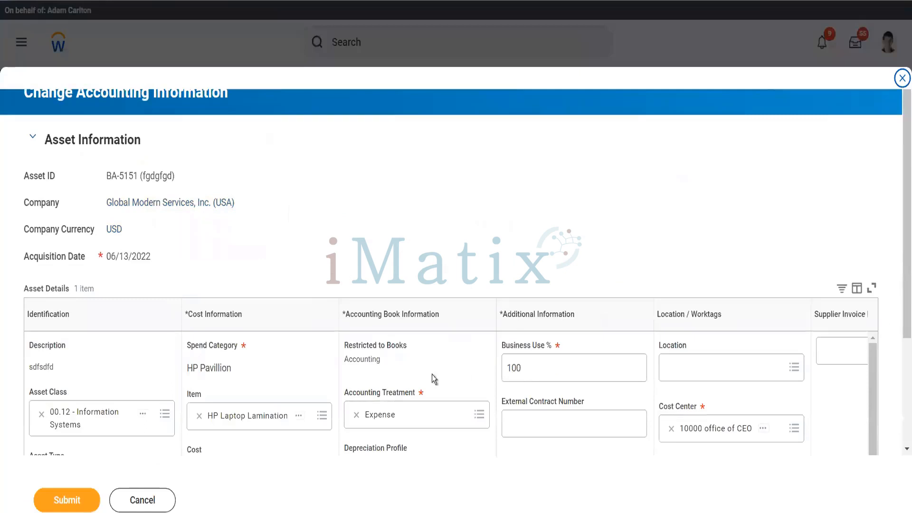
Set BA-5151 to Depreciable Capital Asset, 12 SL Dep Profile, 10.00 residual value, and submit.
left_click(430, 416)
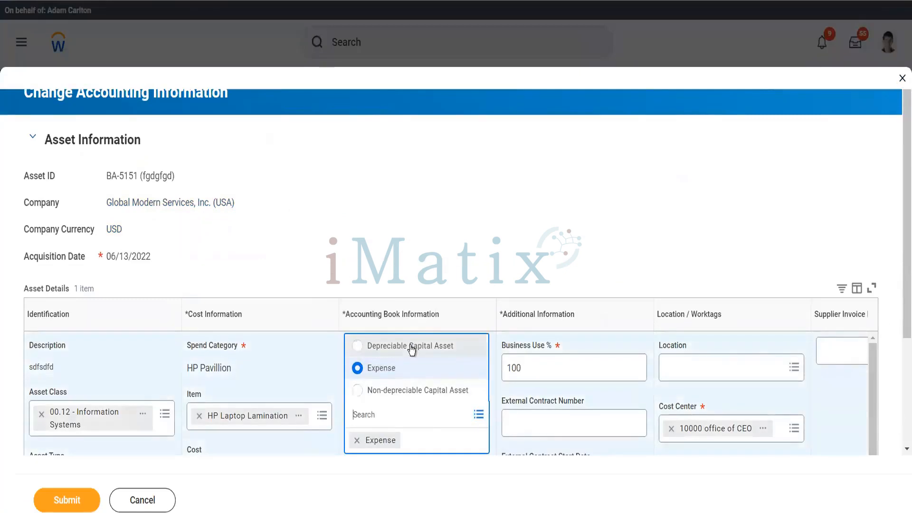
left_click(411, 350)
scroll(395, 340, "down", 3)
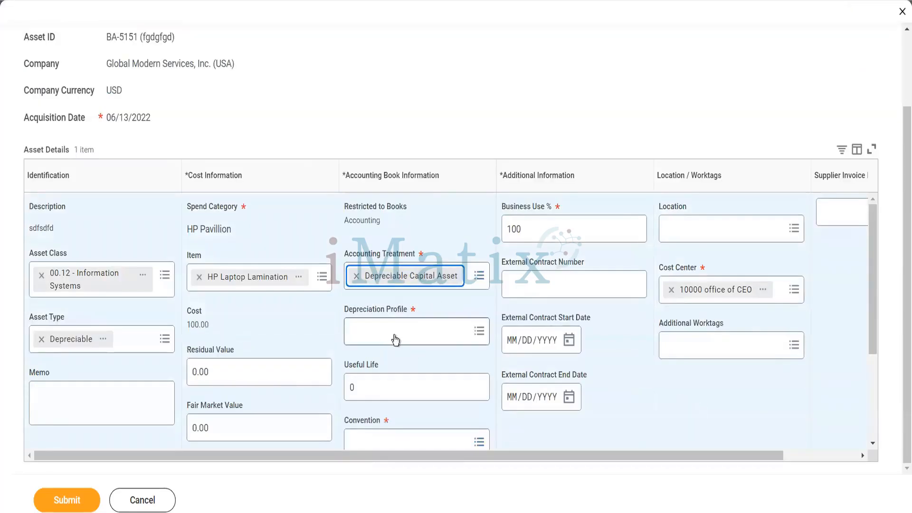
left_click(389, 338)
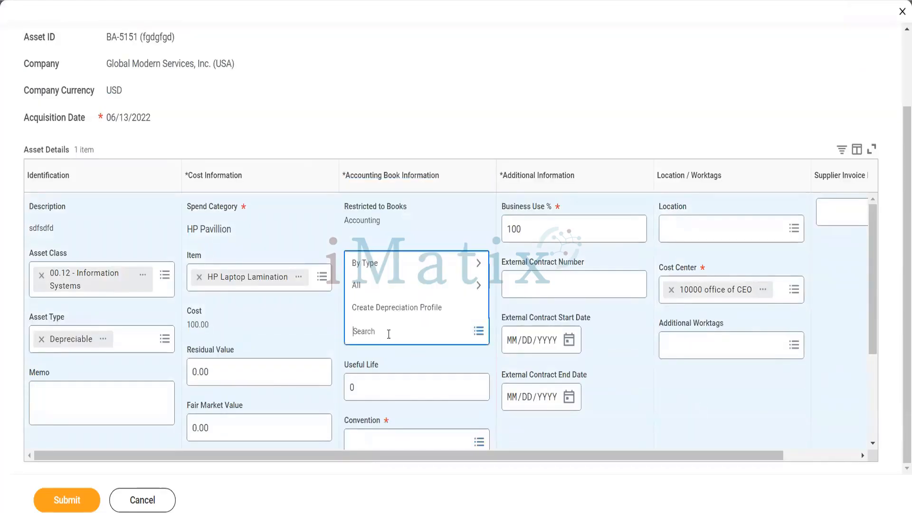
left_click(378, 262)
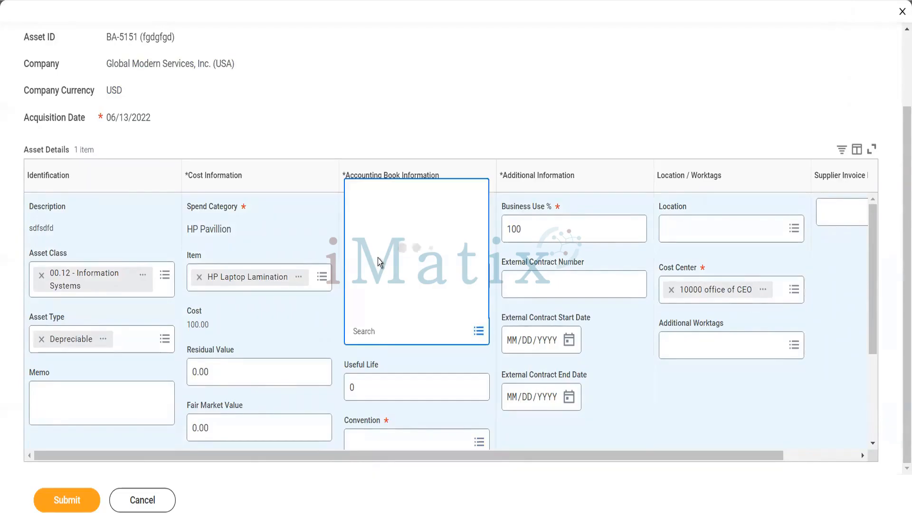
left_click(380, 310)
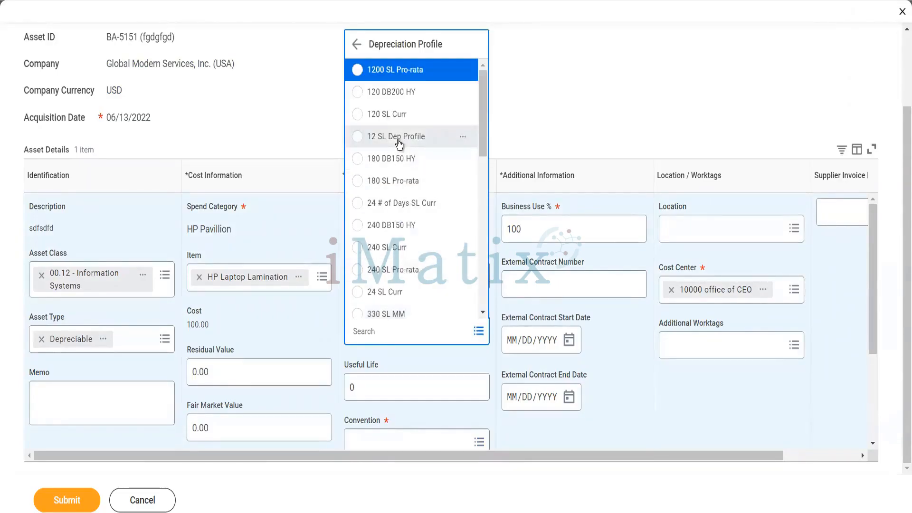
left_click(401, 147)
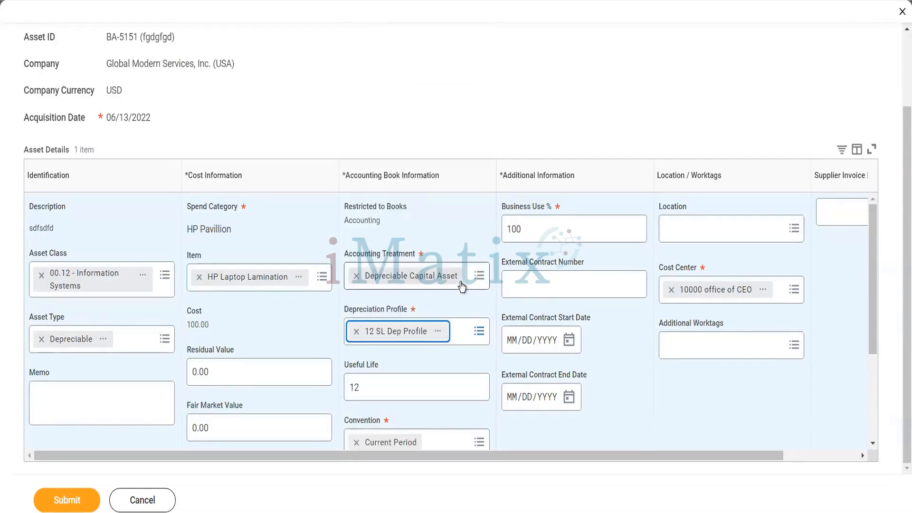
left_click(208, 374)
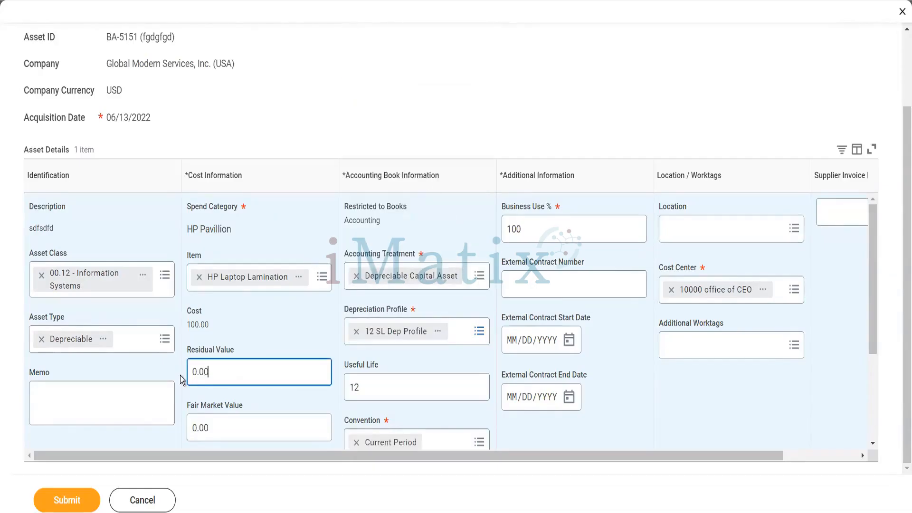
key("Tab")
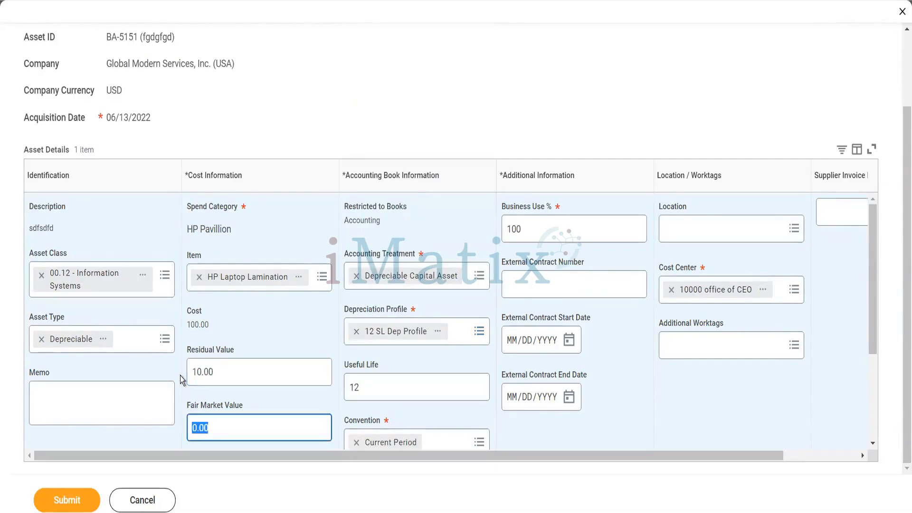
left_click(76, 489)
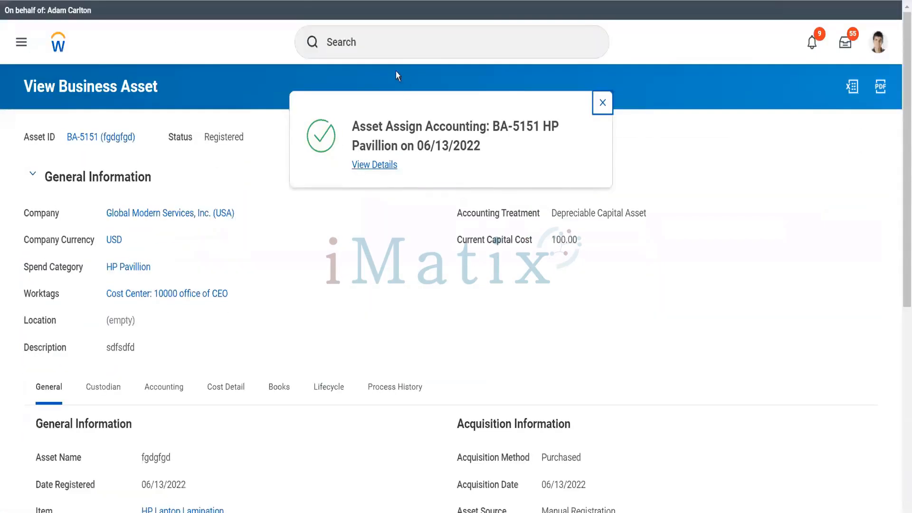
Start Register Composite Asset via 'reg comp asset' with spend category HP Pavillion.
left_click(391, 47)
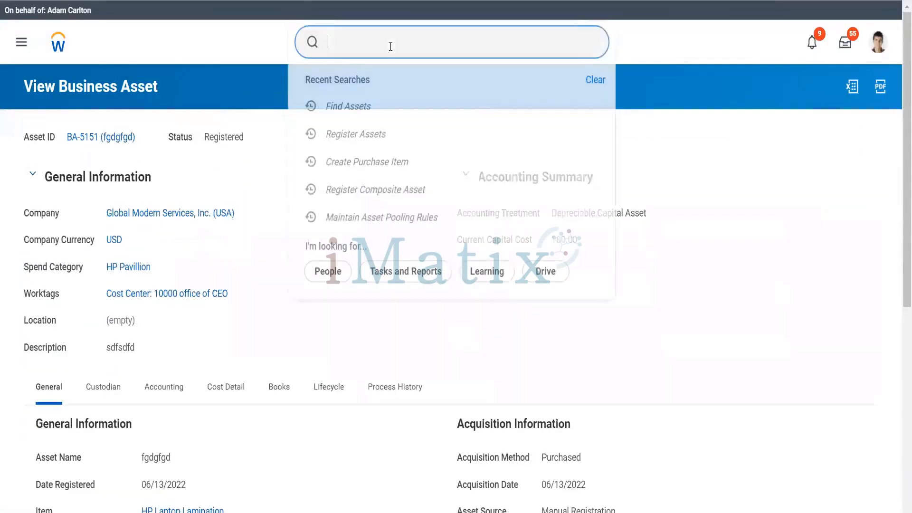
type("reg comp asset")
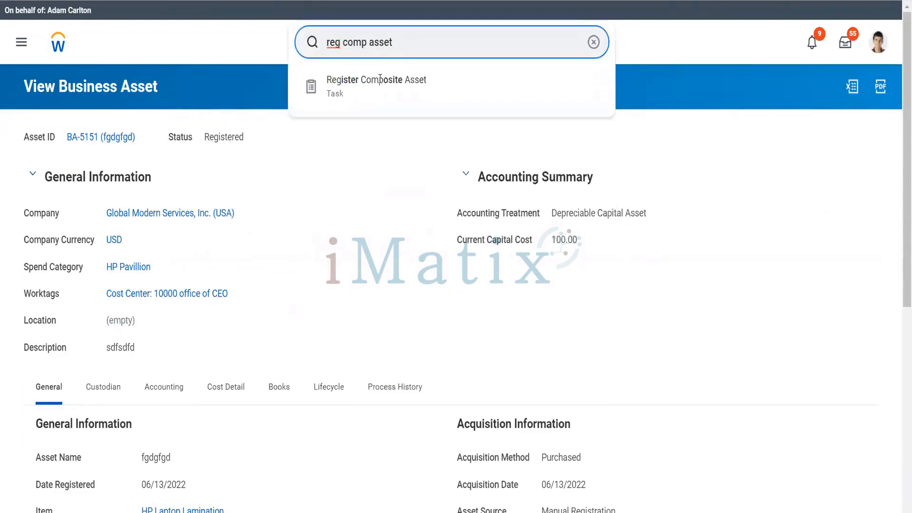
left_click(378, 85)
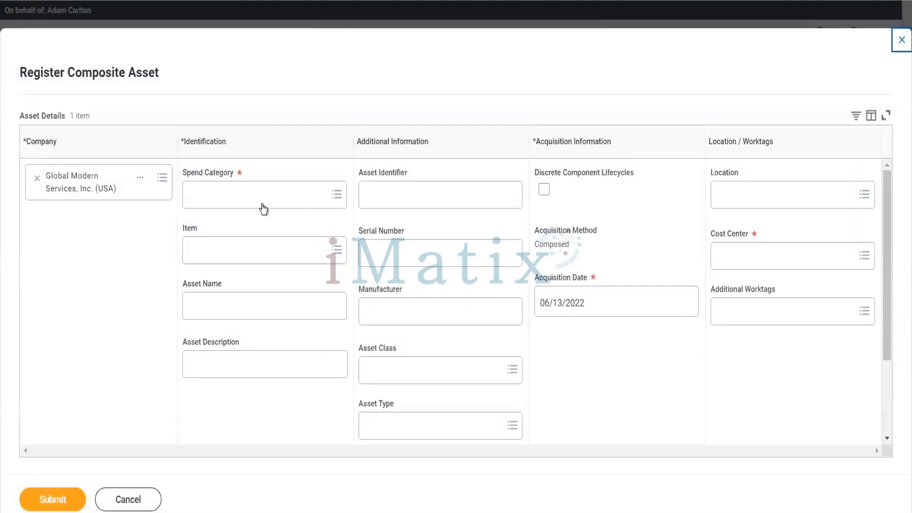
left_click(264, 204)
type("hp pav")
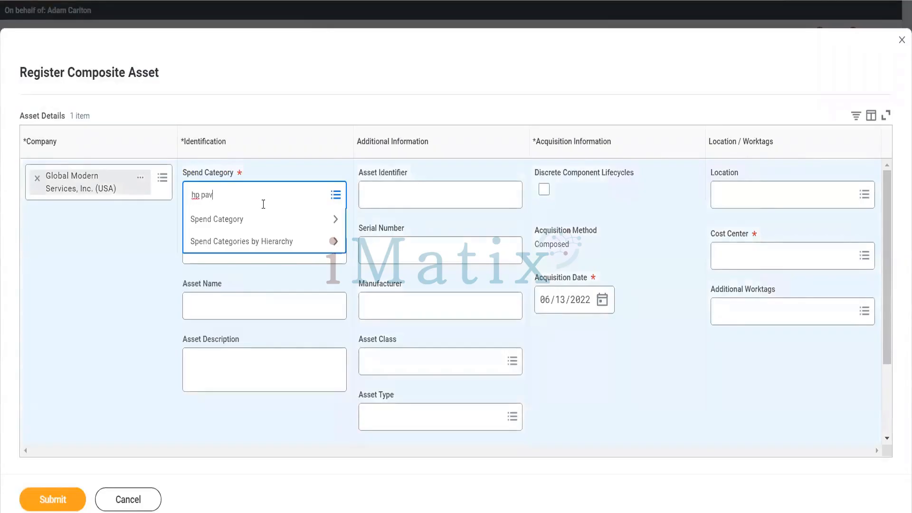
key("Return")
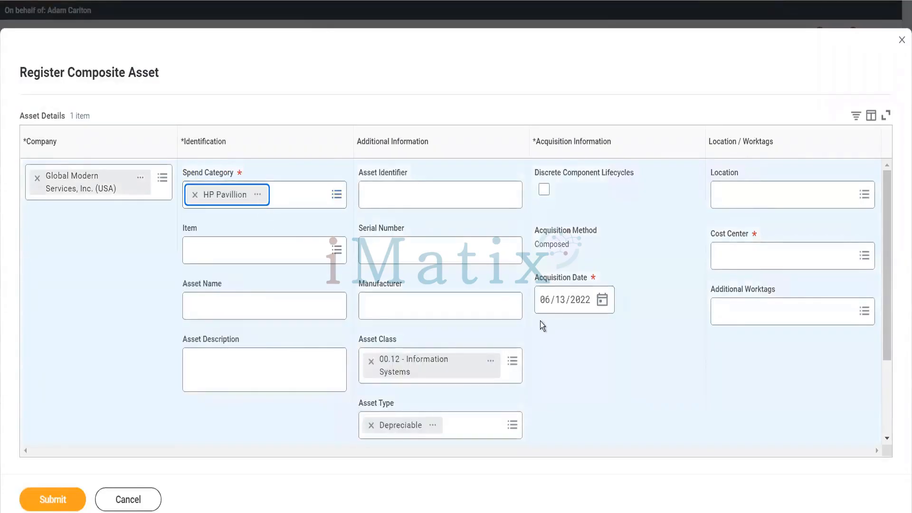
Set cost center 10000 Office of CEO and submit the composite asset details.
left_click(744, 258)
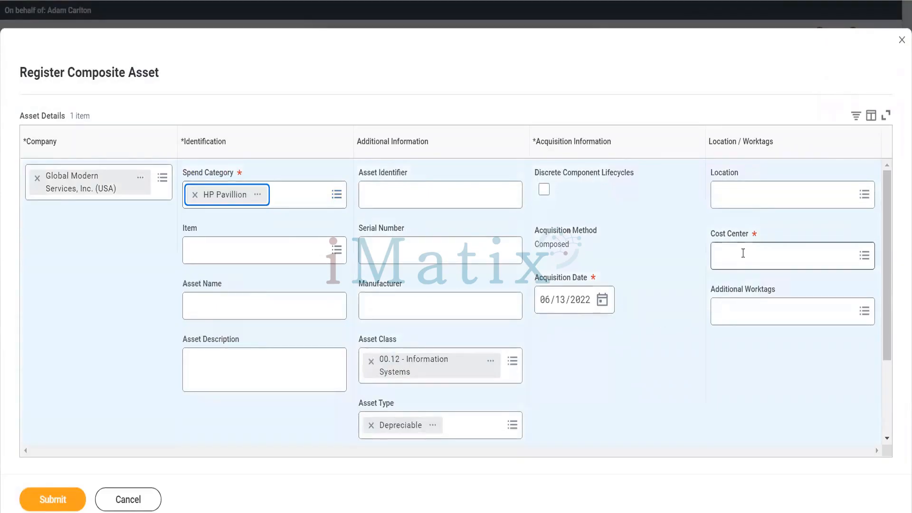
type("10000")
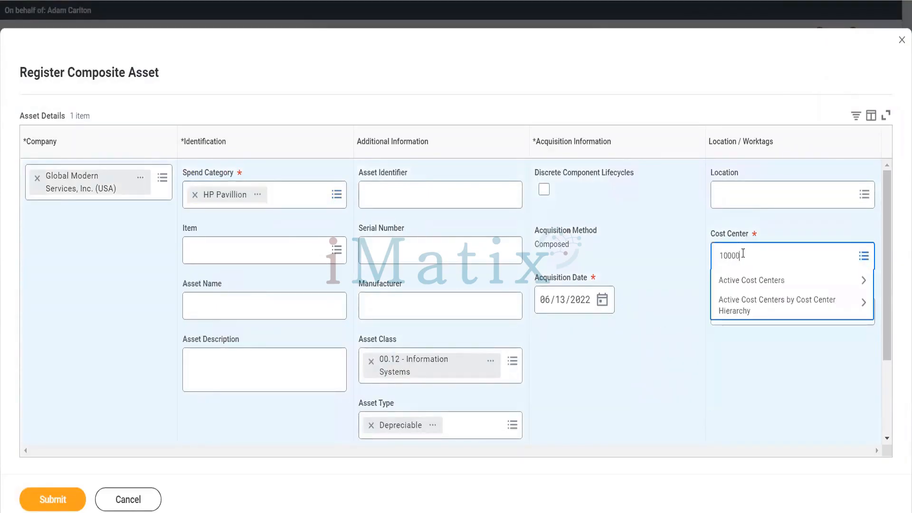
key("Return")
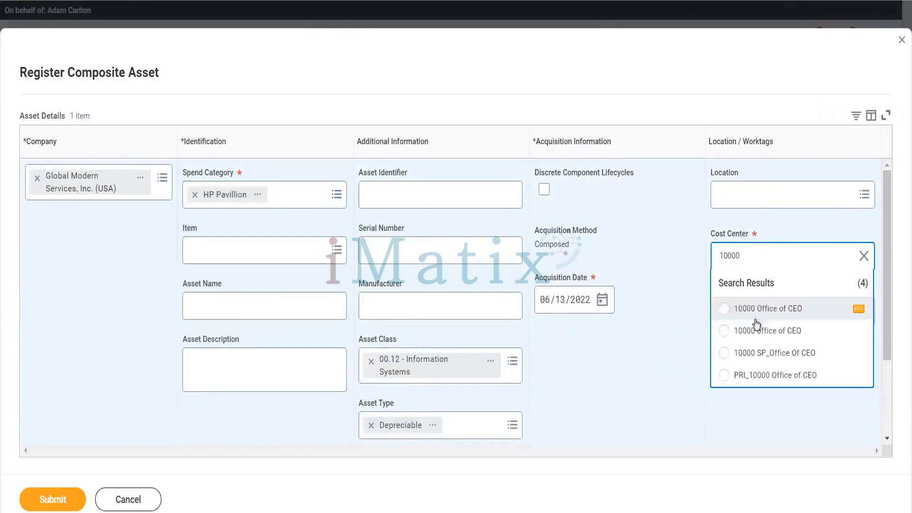
left_click(759, 314)
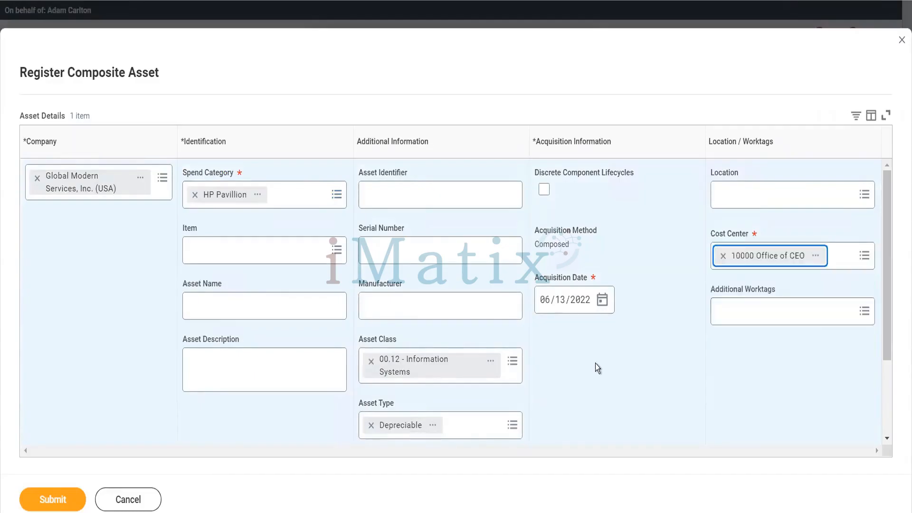
scroll(594, 363, "down", 3)
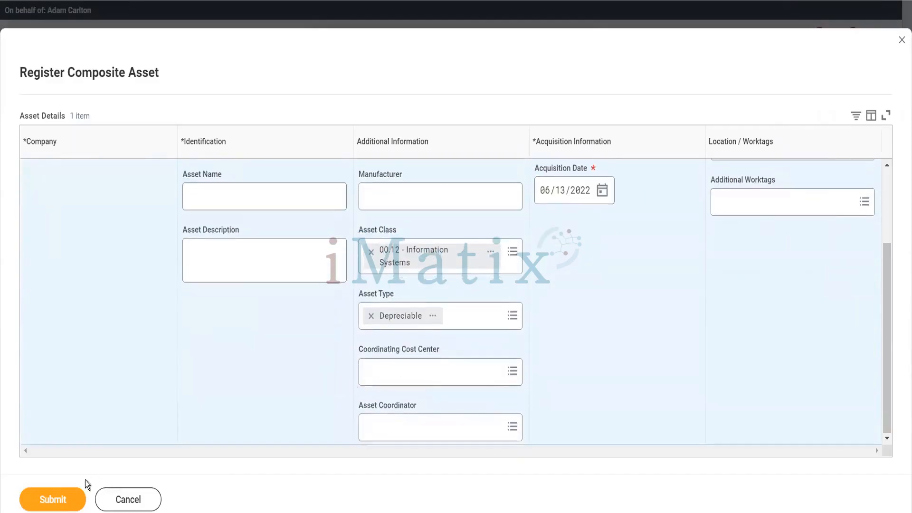
left_click(64, 500)
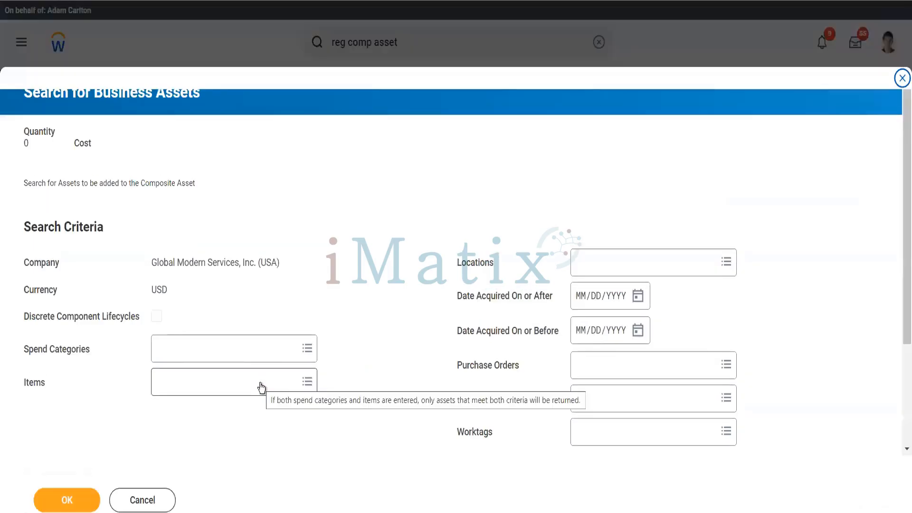
Filter the asset search by the HP Pavillion spend category.
left_click(211, 348)
type("hp pavi")
key("Return")
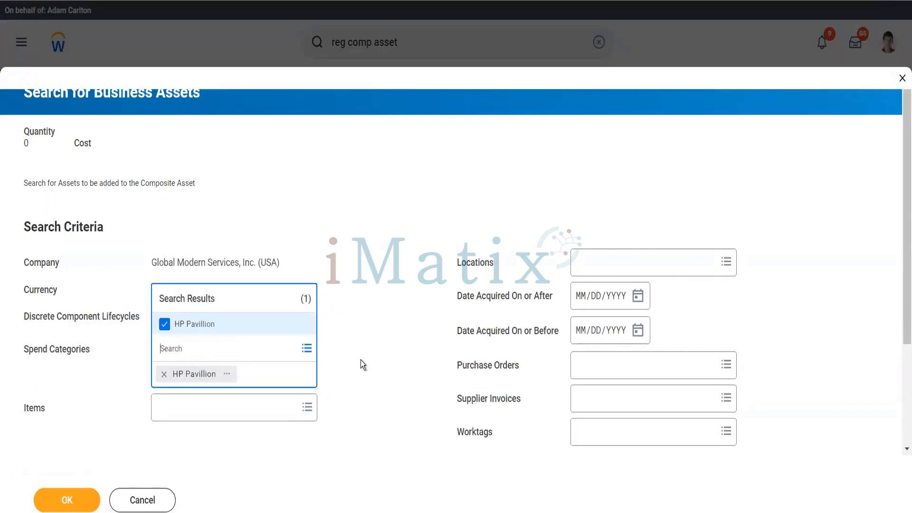
left_click(360, 360)
Search, then select all four HP Pavillion assets (BA-5148 to BA-5151) and confirm adding them.
scroll(71, 391, "down", 3)
left_click(71, 363)
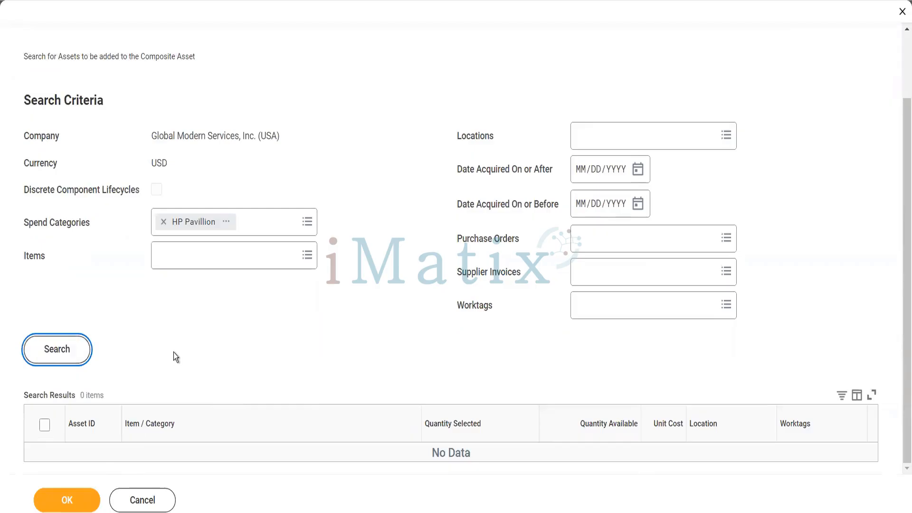
scroll(173, 352, "down", 5)
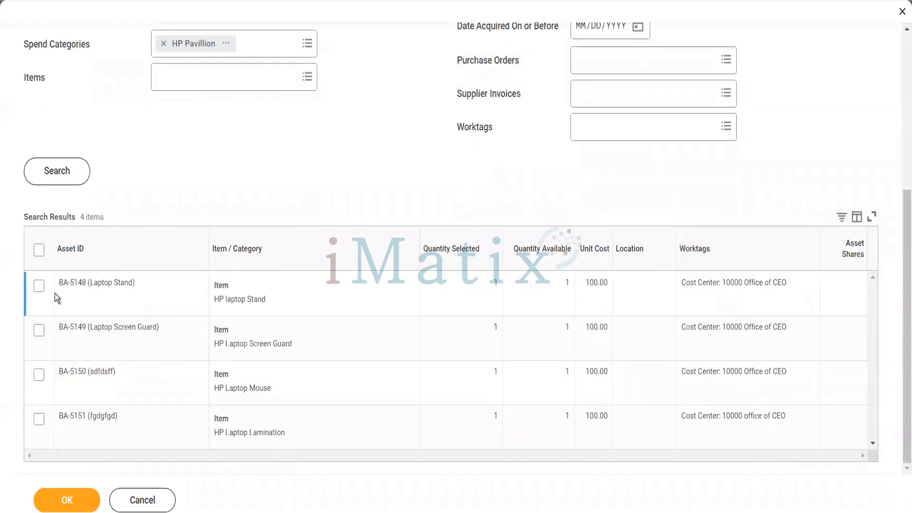
left_click(40, 256)
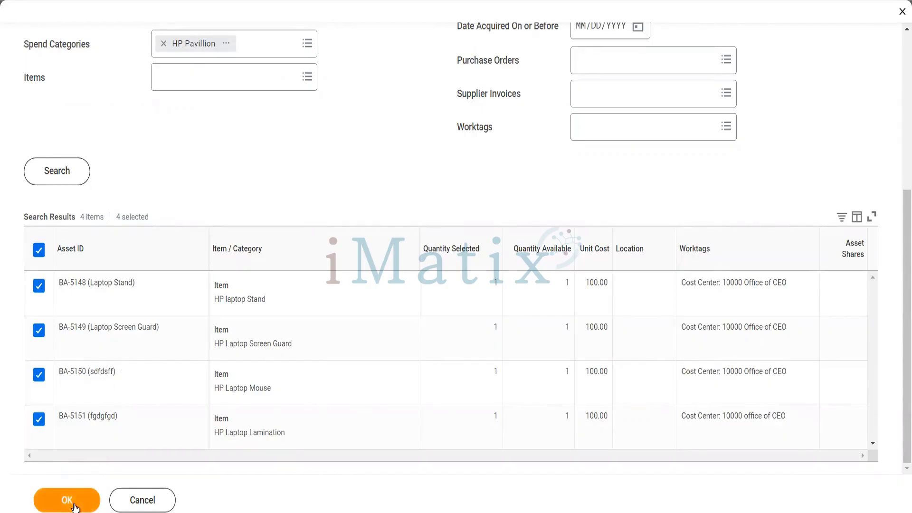
left_click(69, 500)
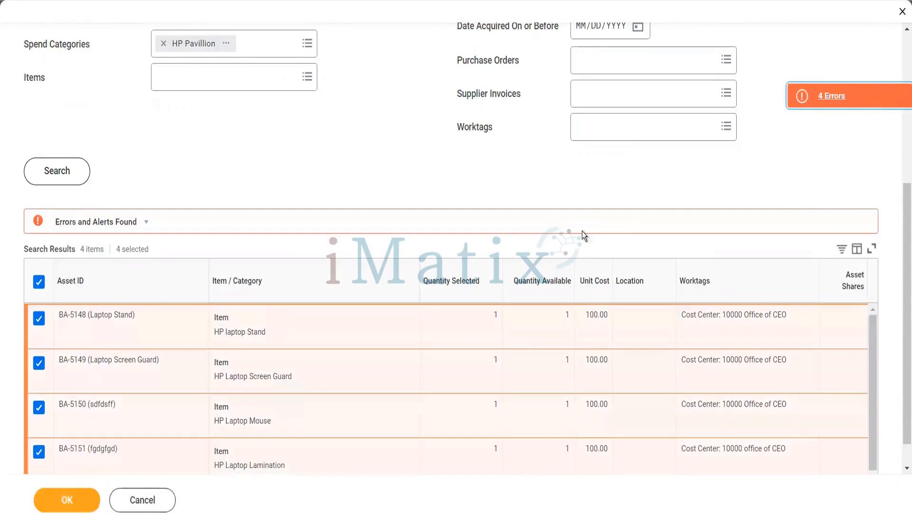
left_click(807, 99)
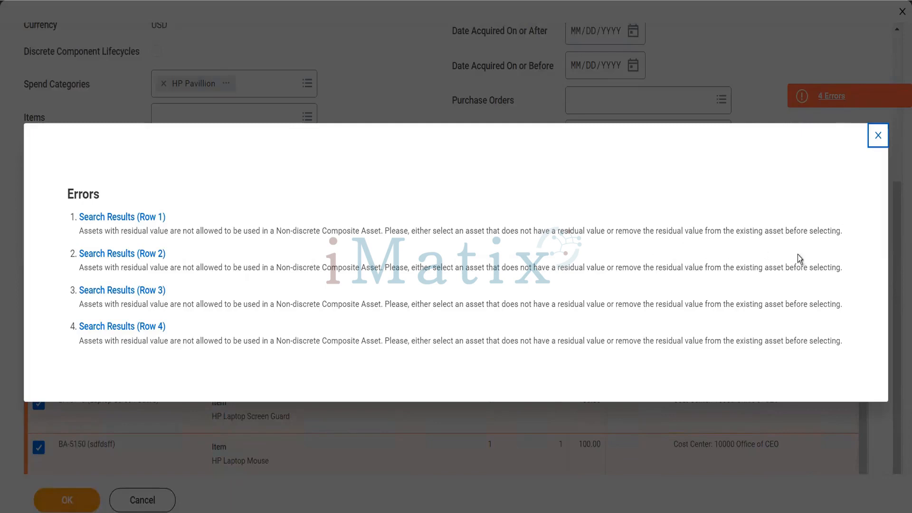
left_click(877, 136)
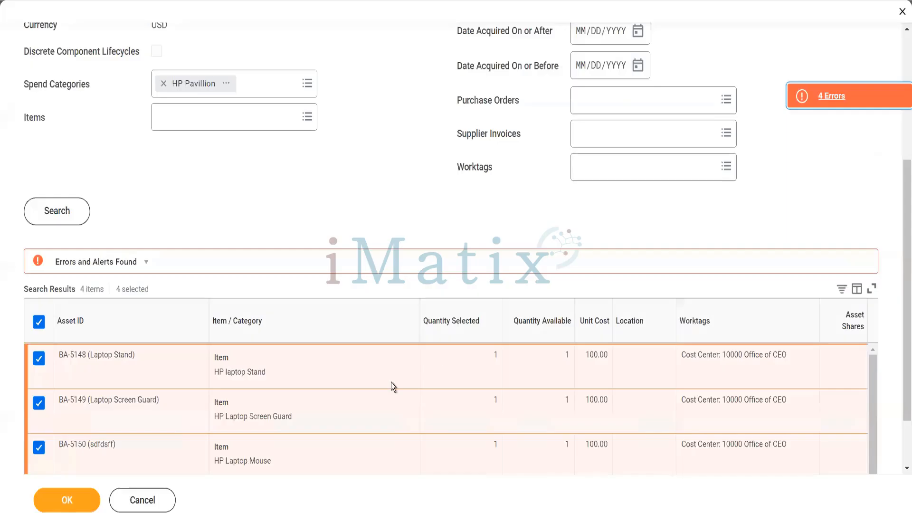
Open BA-5148 Laptop Stand in a new tab and bring up its edit form.
mouse_move(137, 359)
left_click(142, 355)
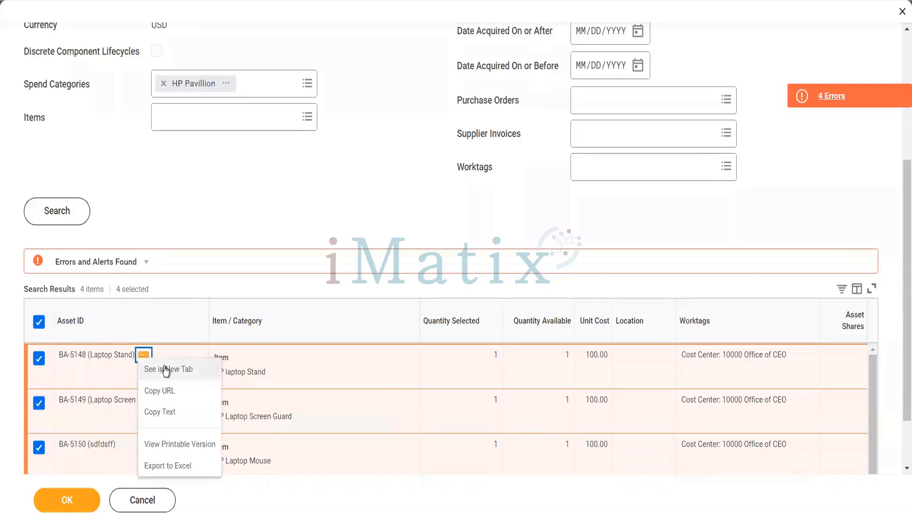
left_click(164, 369)
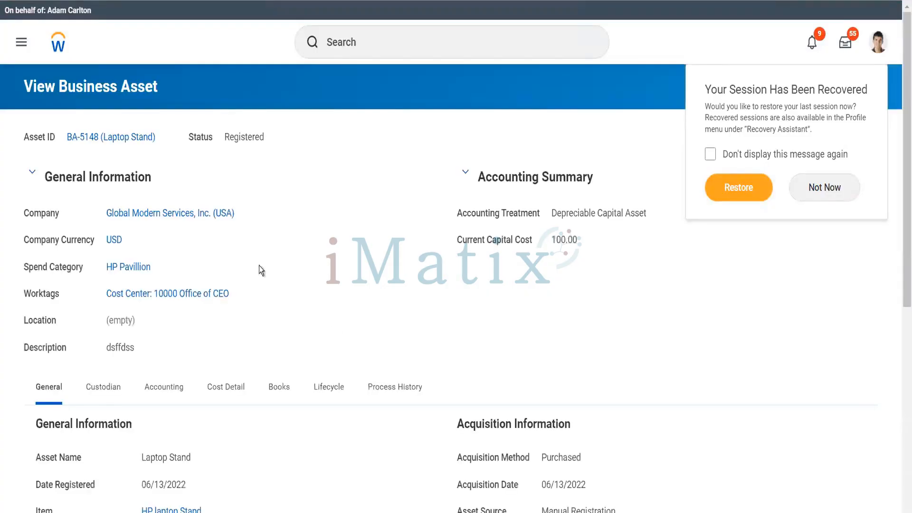
left_click(165, 138)
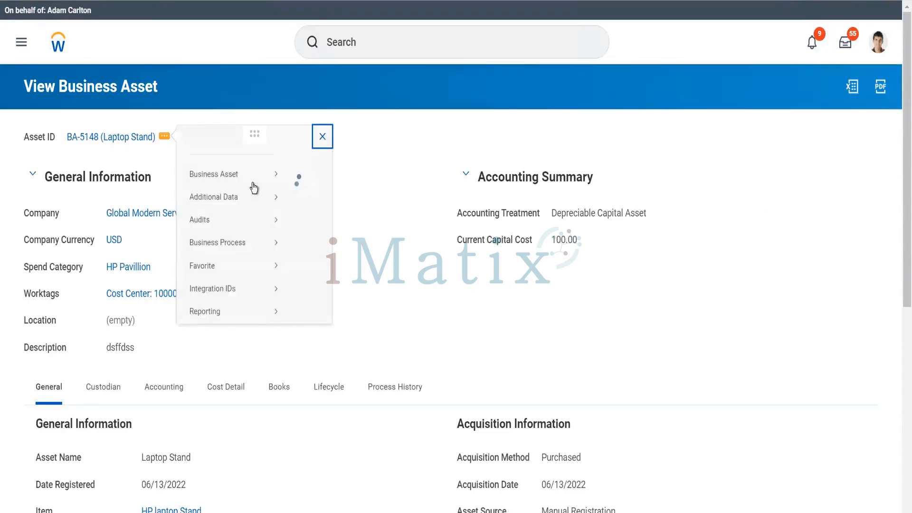
left_click(304, 190)
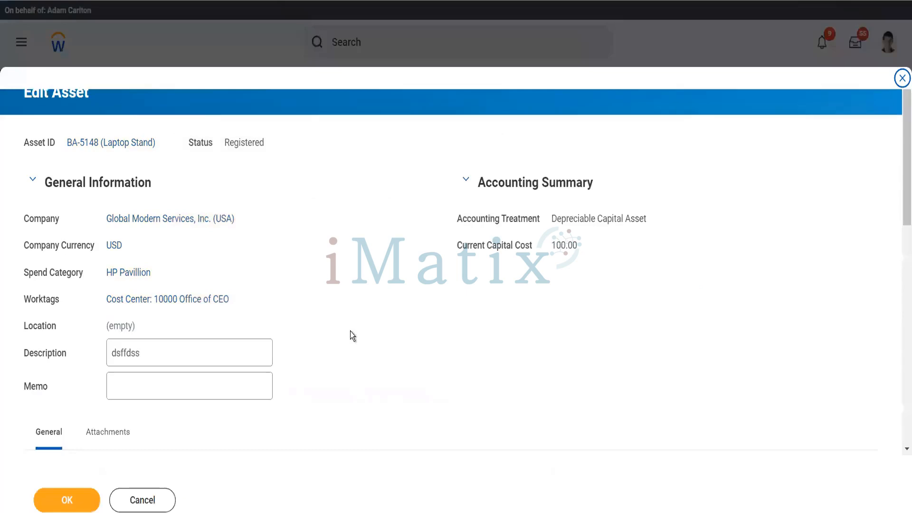
Review the Laptop Stand's details and cancel the edit without saving.
scroll(351, 332, "down", 10)
scroll(351, 331, "down", 3)
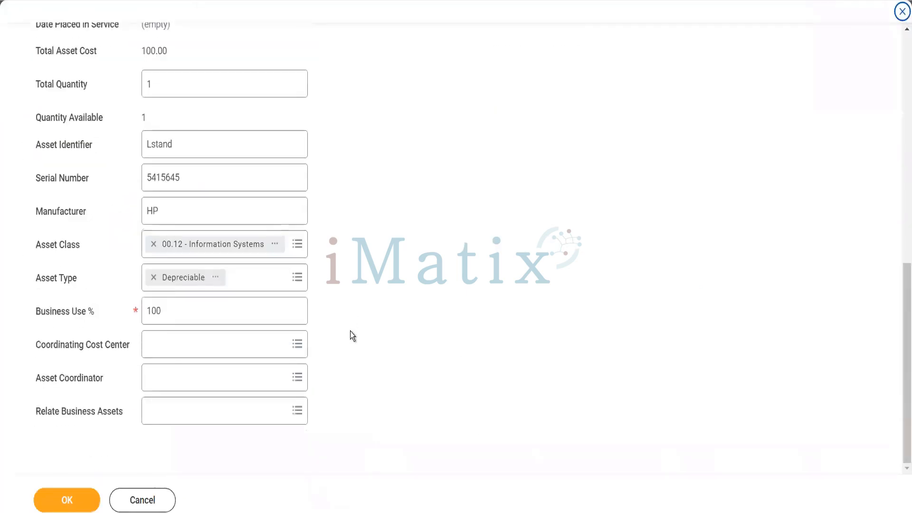
scroll(352, 335, "up", 7)
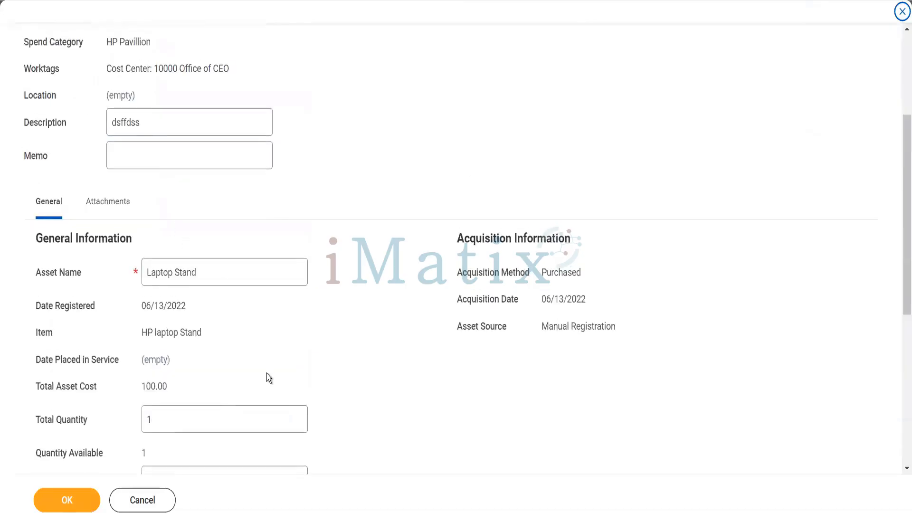
scroll(266, 374, "up", 2)
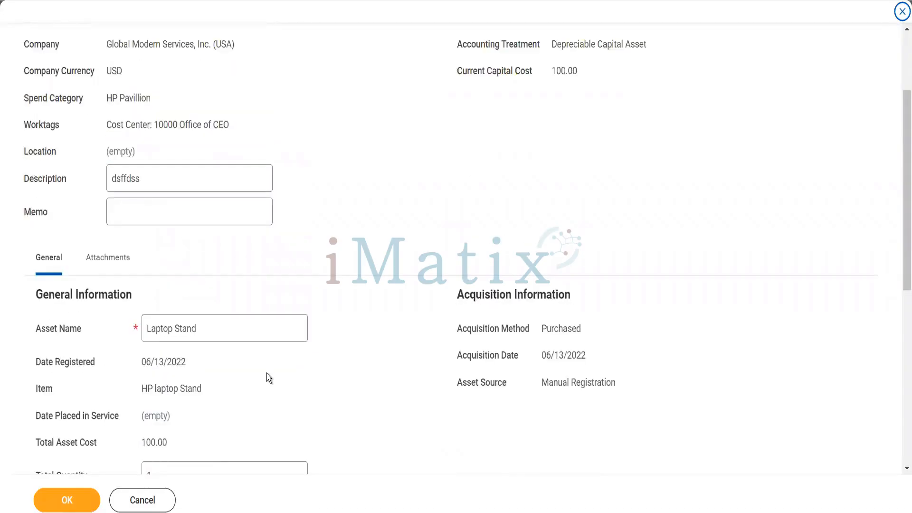
left_click(143, 501)
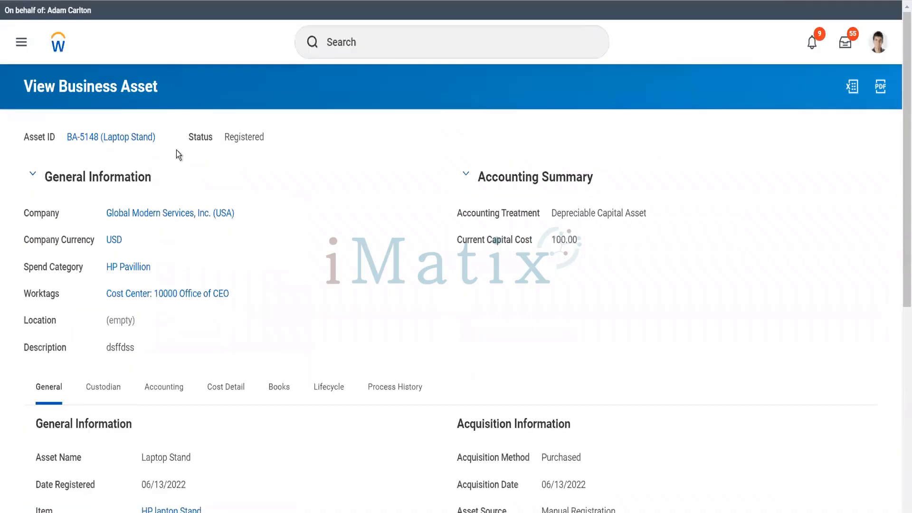
scroll(346, 261, "down", 7)
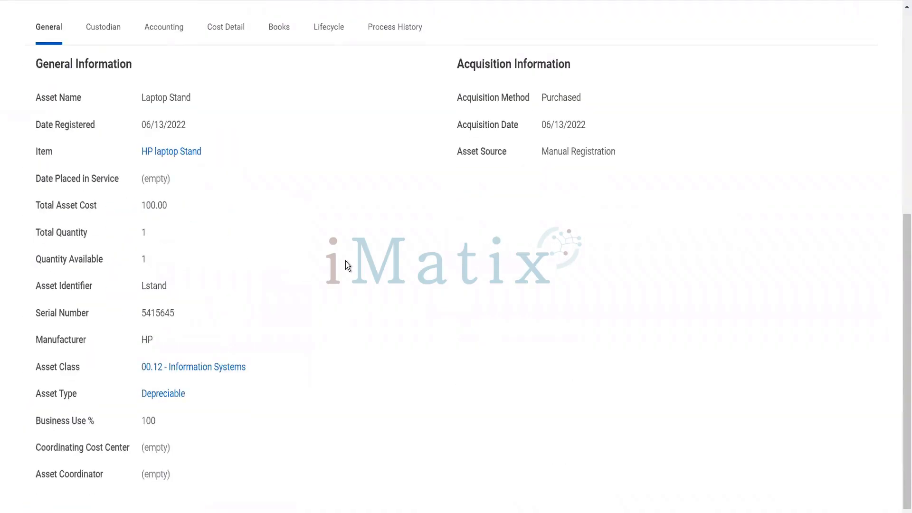
scroll(346, 261, "up", 7)
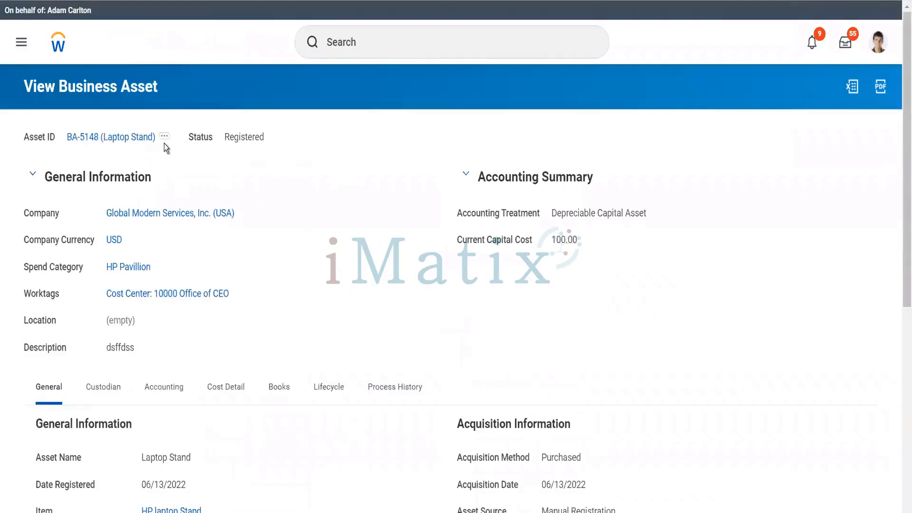
Start Change Accounting Information for the Laptop Stand asset BA-5148.
left_click(167, 139)
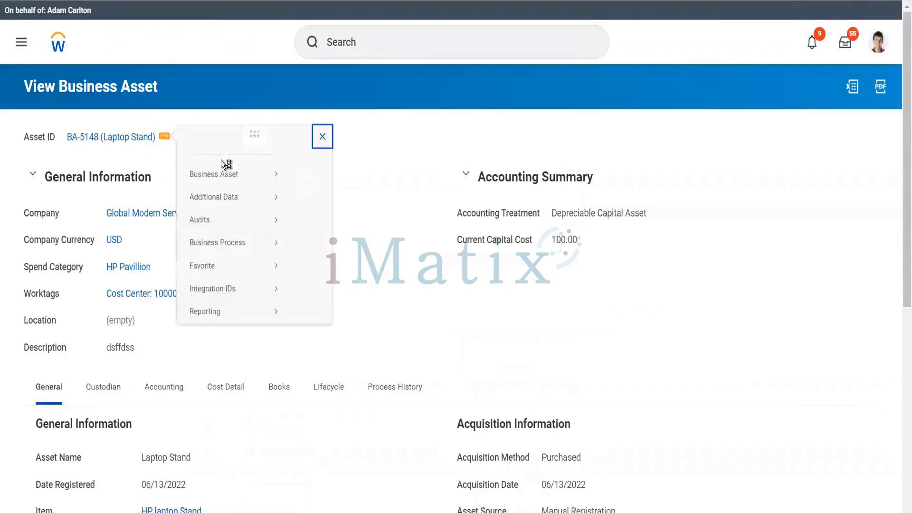
mouse_move(249, 185)
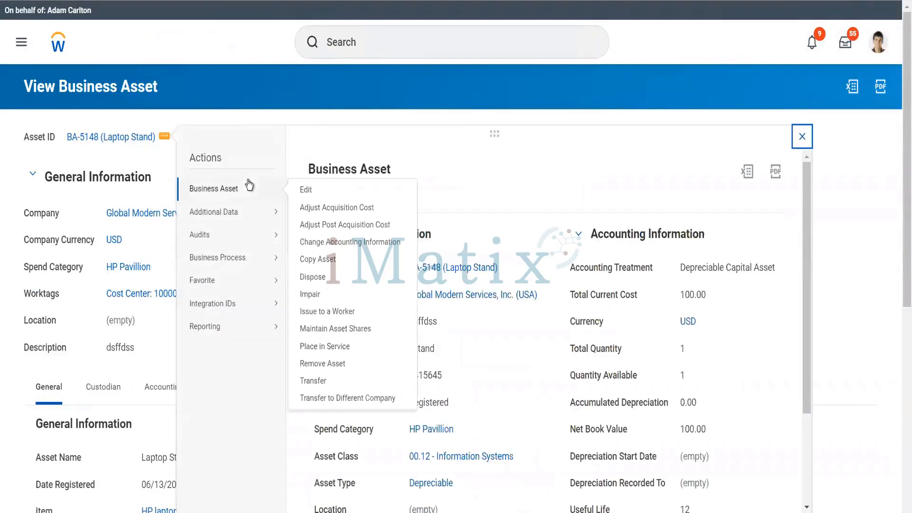
left_click(329, 243)
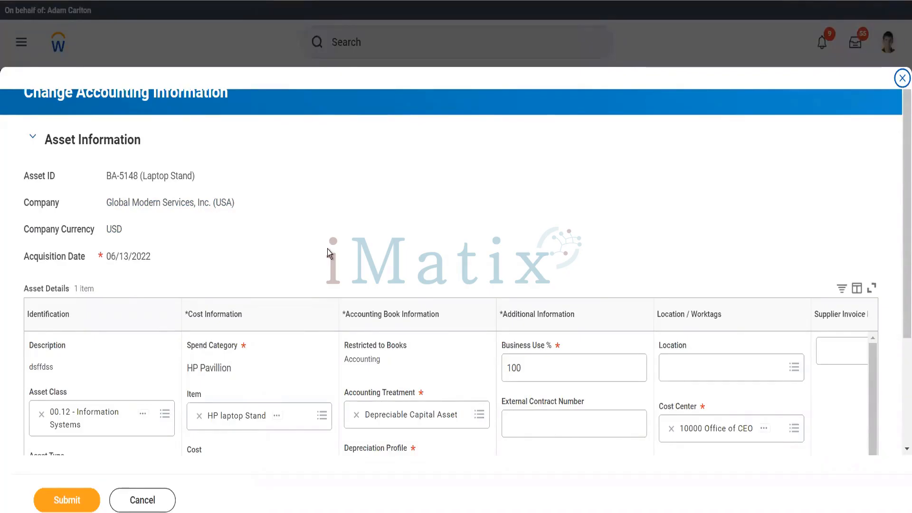
Change BA-5148's residual value from 10.00 to 0.00, submit, and retry adding the assets.
scroll(477, 313, "down", 3)
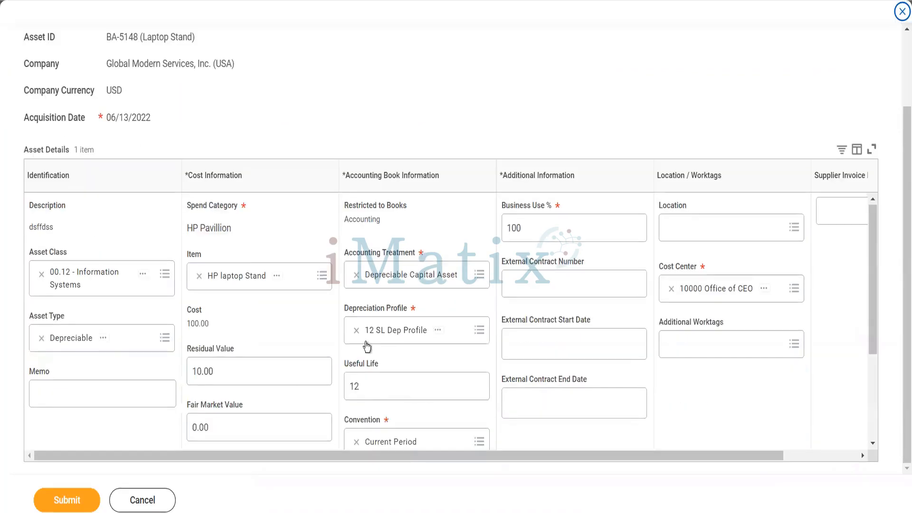
left_click(224, 371)
key("ctrl+a")
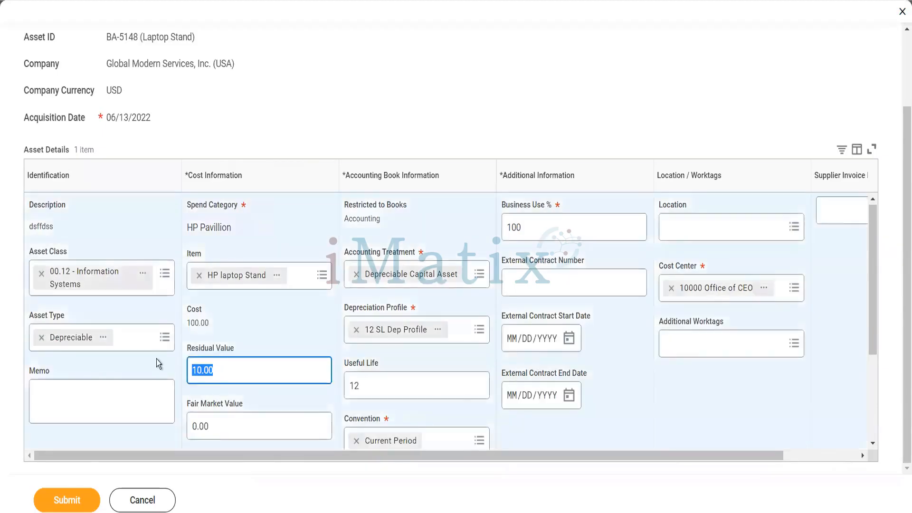
key("BackSpace")
key("Tab")
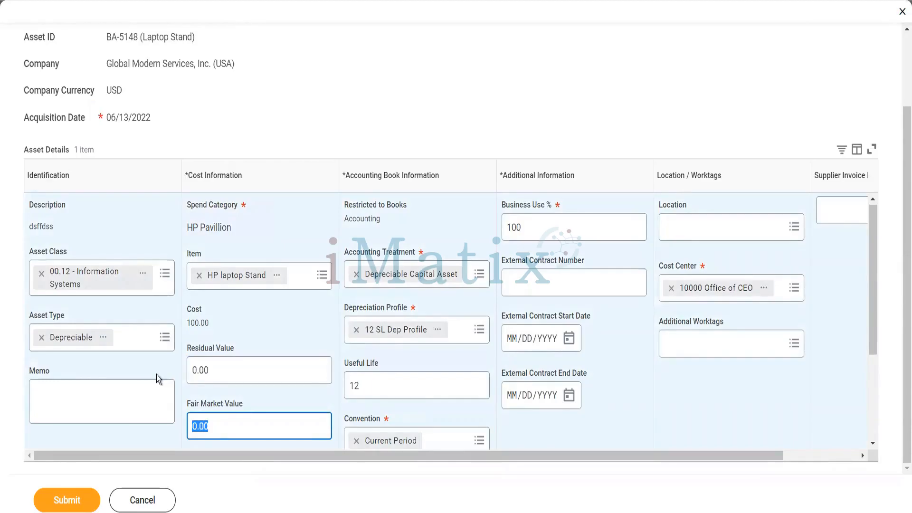
left_click(70, 500)
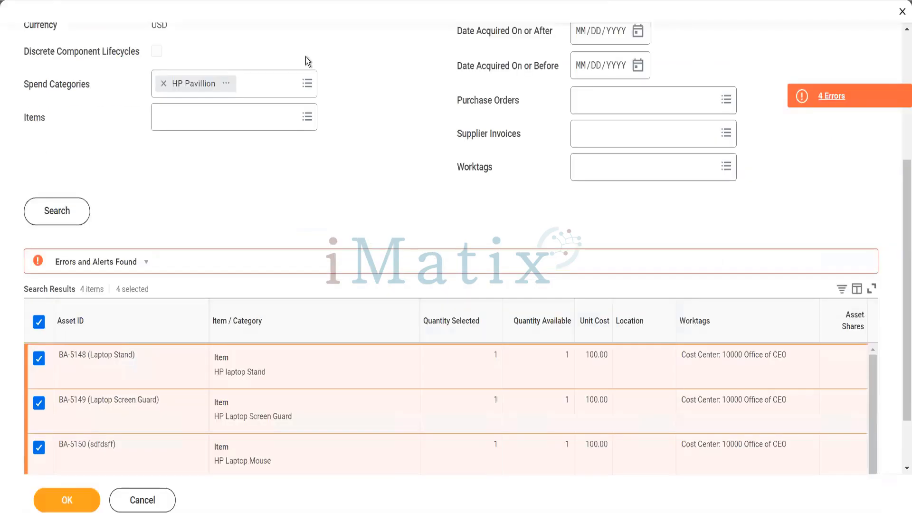
left_click(57, 508)
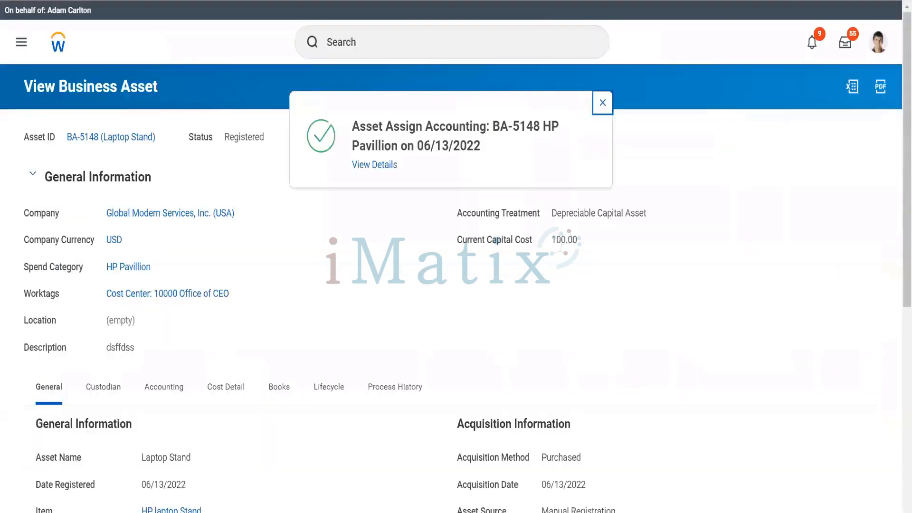
right_click(464, 1)
Open BA-5149 Laptop Screen Guard in a new tab and start Change Accounting Information.
left_click(514, 130)
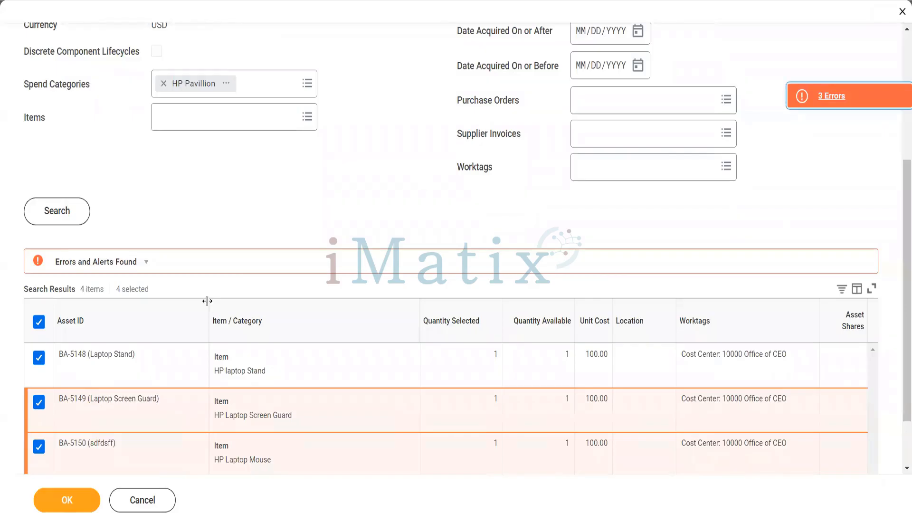
left_click(168, 402)
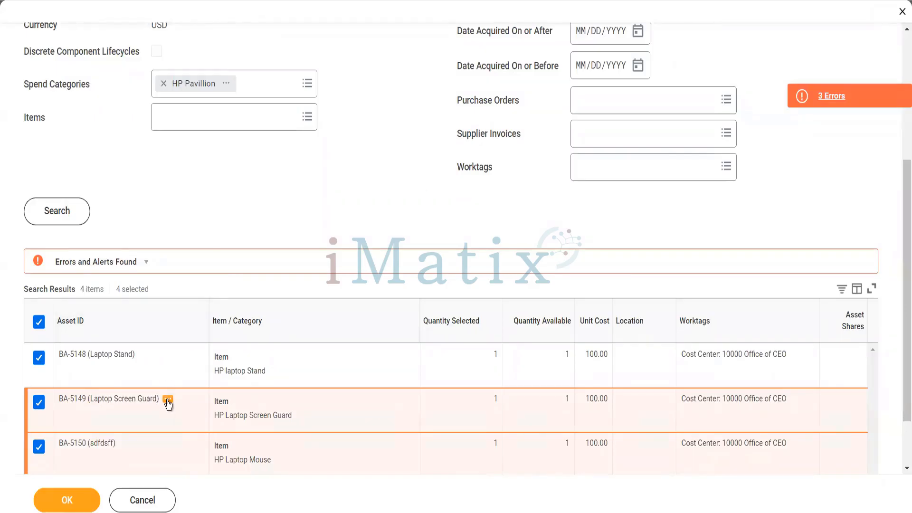
right_click(214, 391)
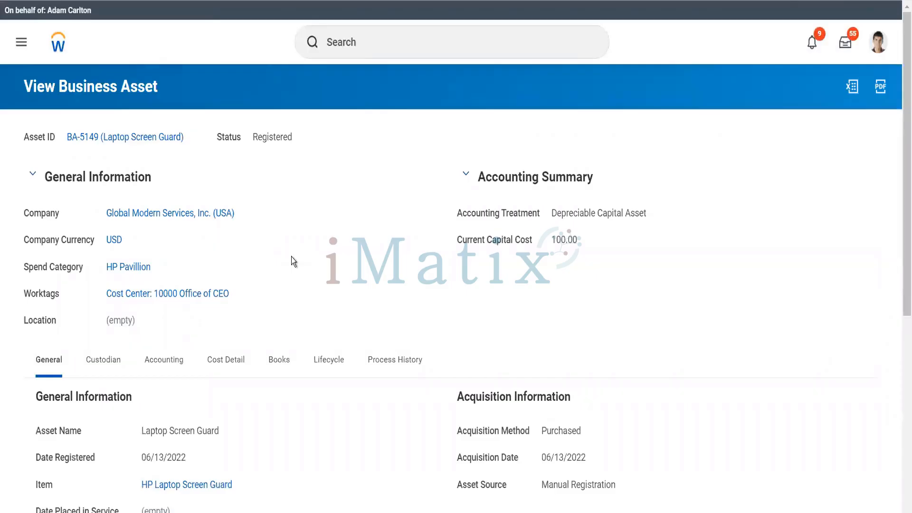
left_click(194, 137)
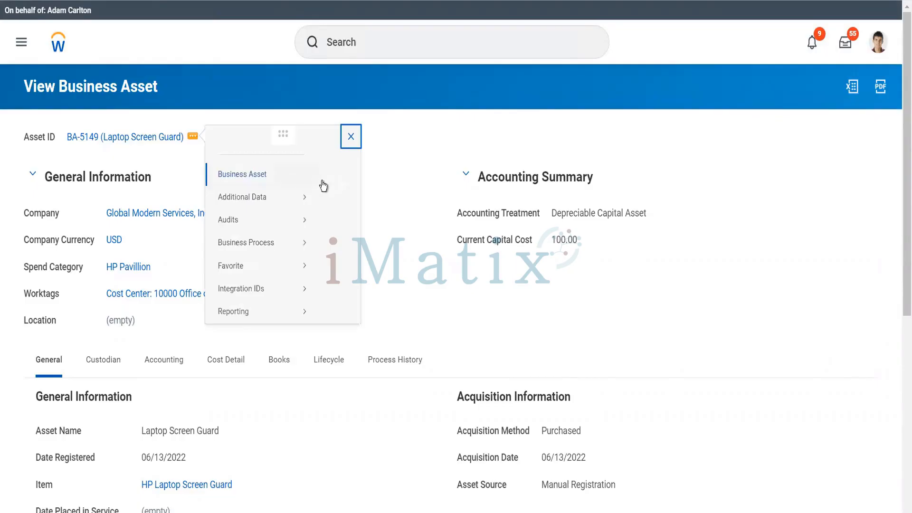
mouse_move(323, 185)
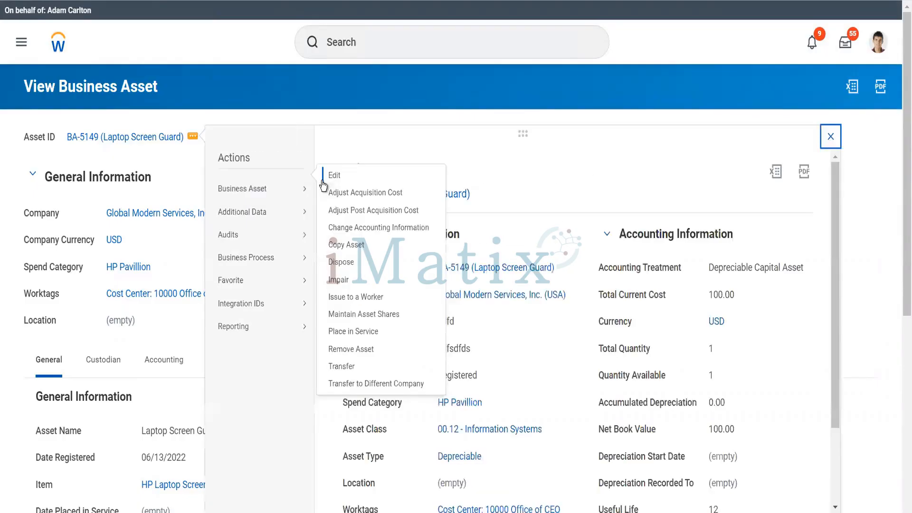
left_click(352, 228)
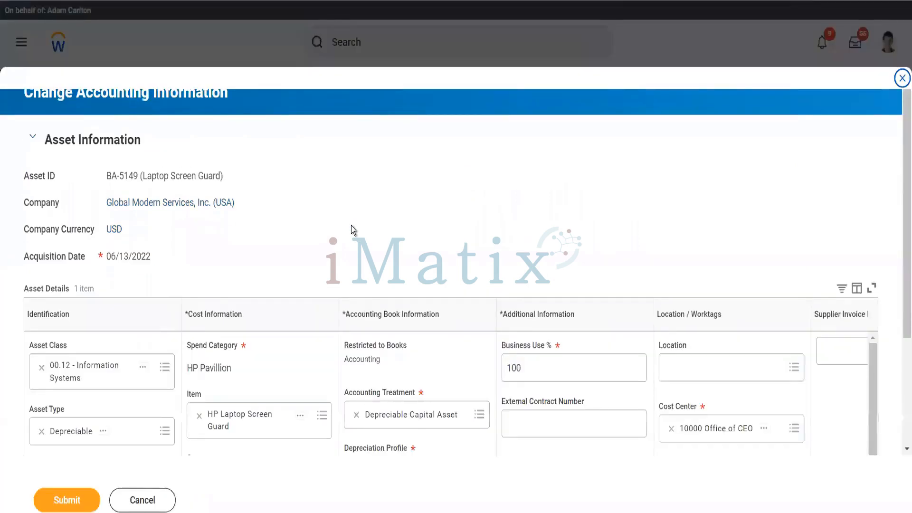
Set BA-5149's residual value from 10.00 to 0 and submit the accounting change.
scroll(289, 371, "down", 3)
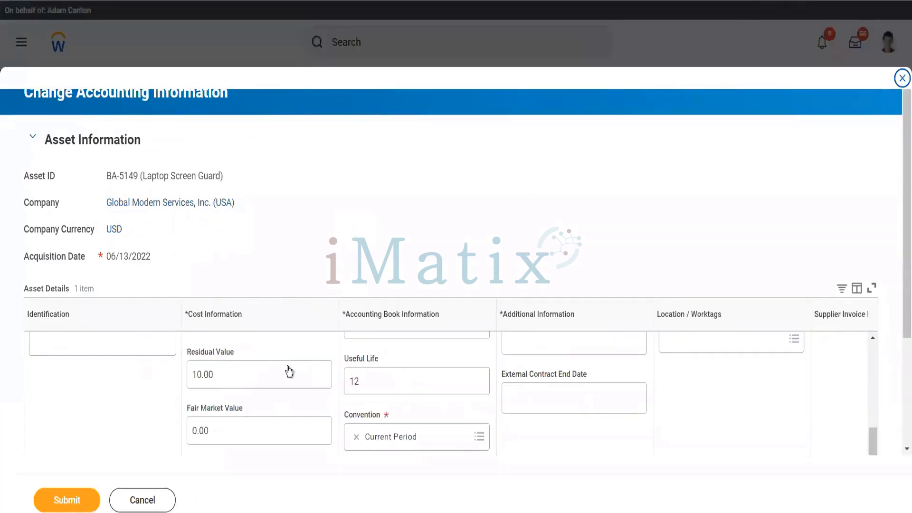
left_click(242, 377)
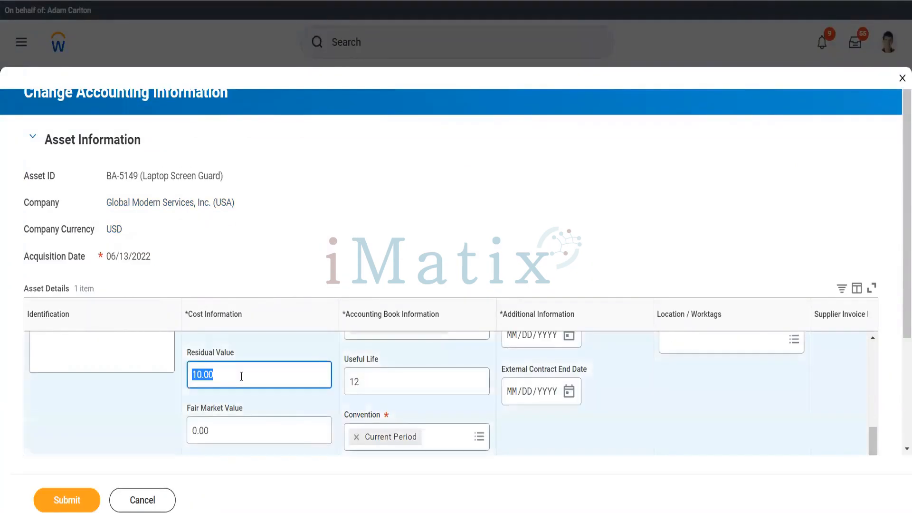
type("0")
key("Tab")
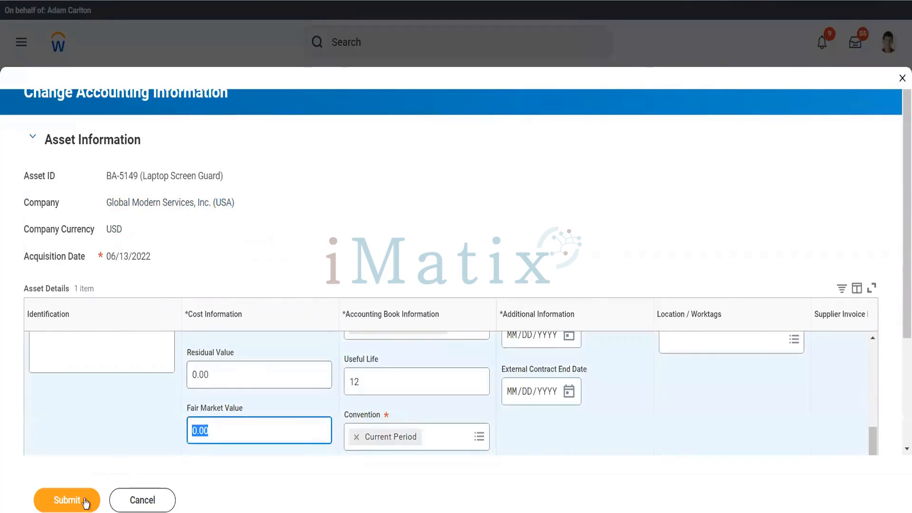
left_click(85, 502)
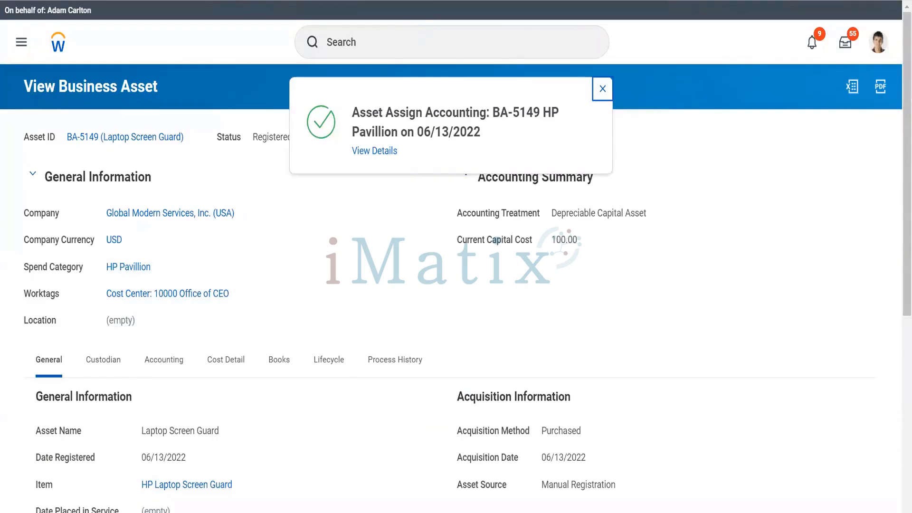
right_click(442, 1)
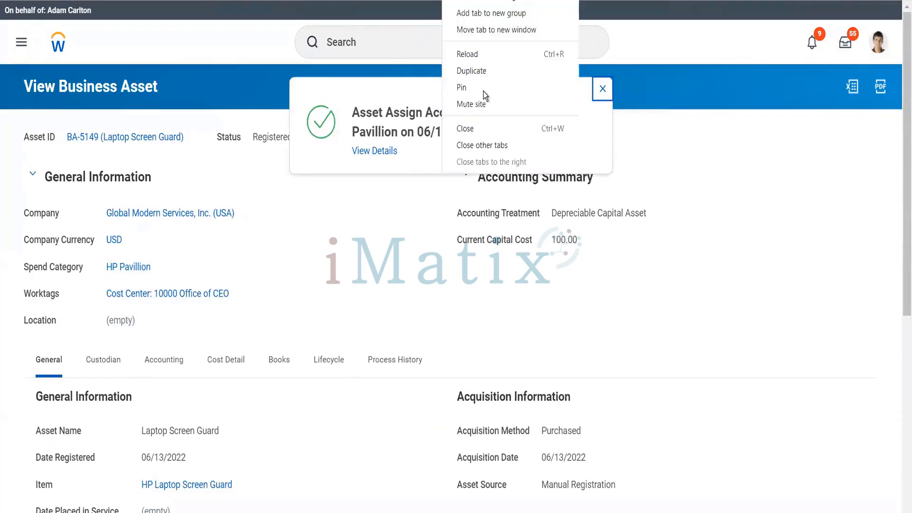
Uncheck BA-5150 and BA-5151, keeping BA-5148 and BA-5149 as the two components.
left_click(477, 127)
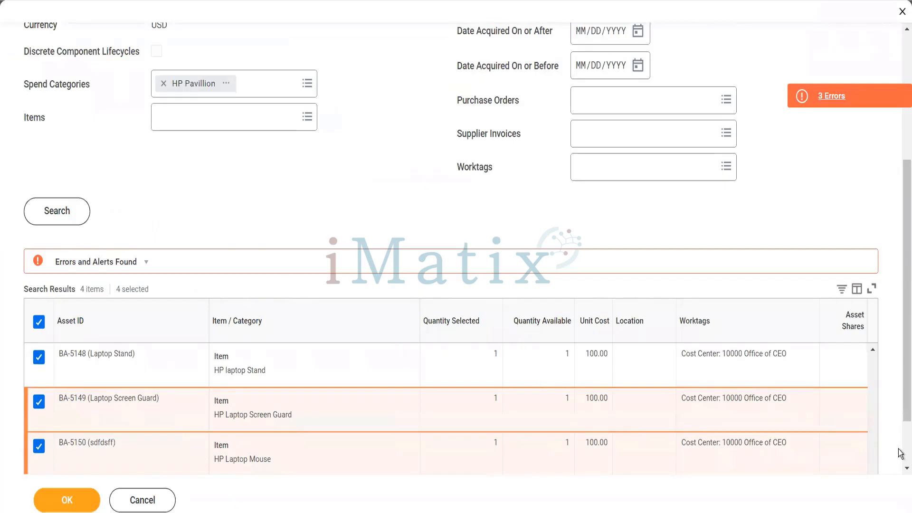
scroll(900, 454, "down", 2)
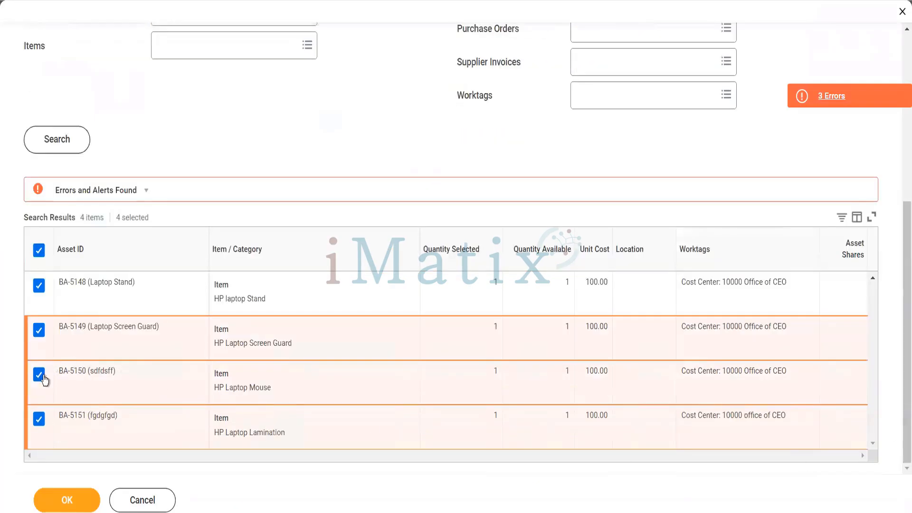
left_click(42, 377)
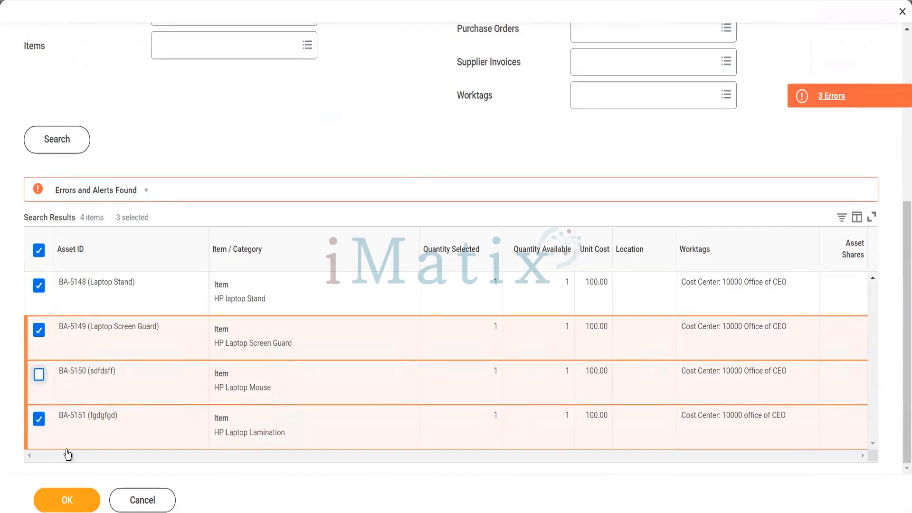
left_click(39, 418)
left_click(67, 498)
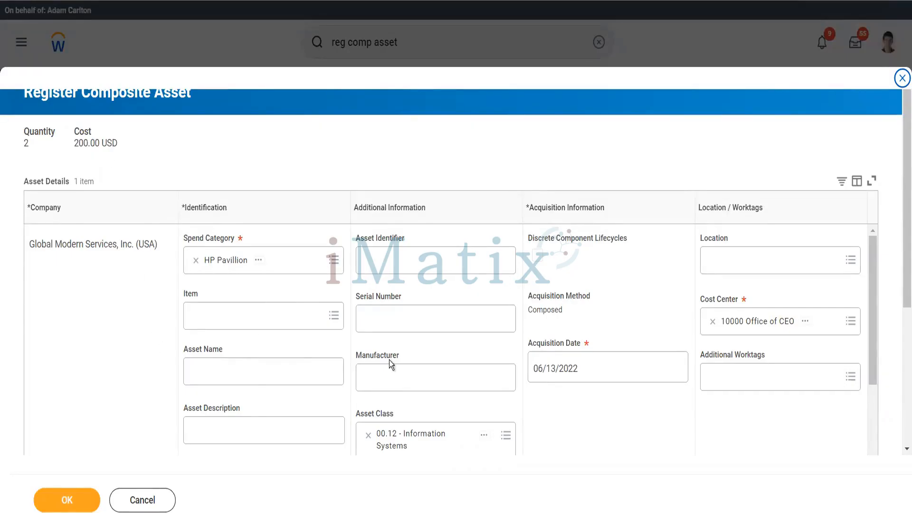
Enter serial number 5015154, identifier CompAsset1 and asset name 'Composite Asset'.
scroll(432, 382, "down", 3)
scroll(432, 381, "up", 2)
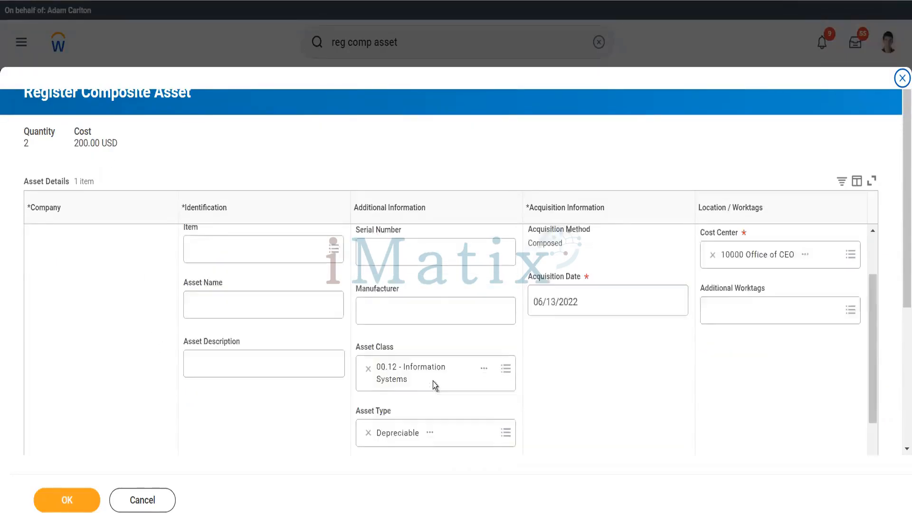
scroll(432, 381, "up", 2)
left_click(408, 322)
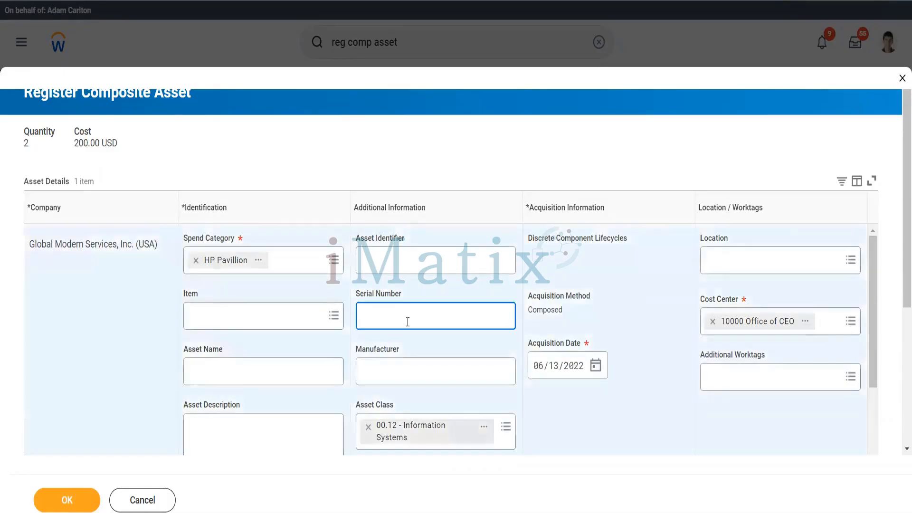
type("5015154")
left_click(405, 266)
type("CompAsset")
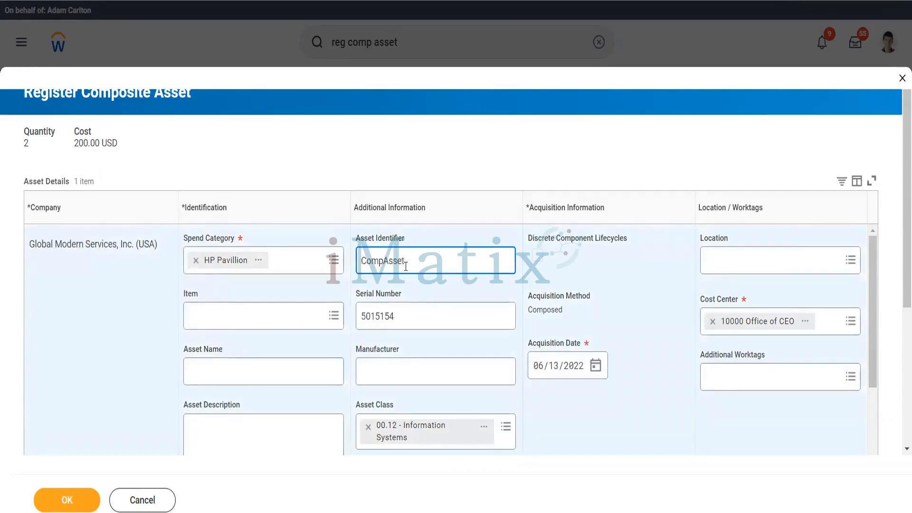
type("1")
left_click(279, 369)
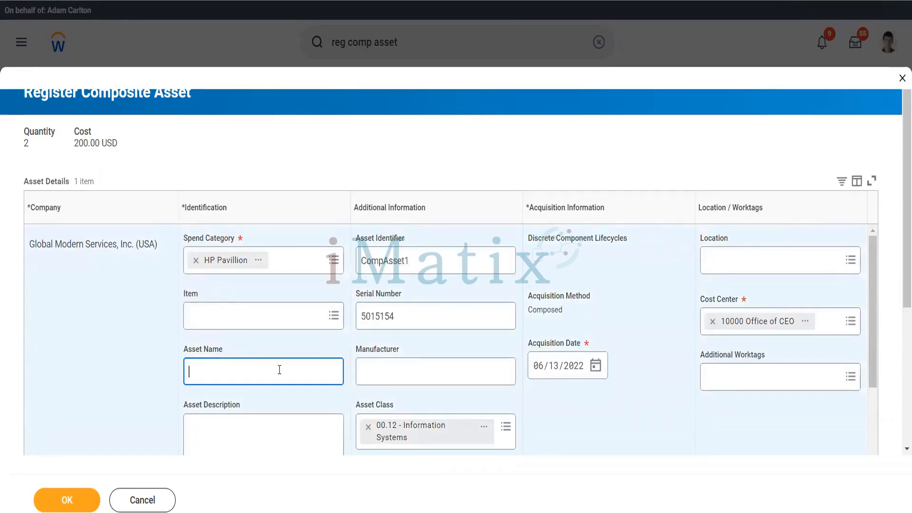
type("Composite Asset")
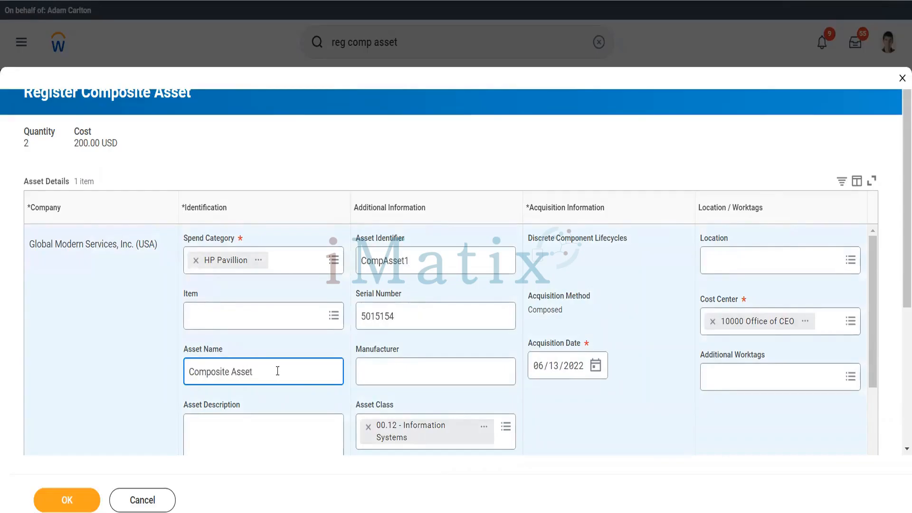
Add the description 'Testing Composite Asset' and register the composite asset.
scroll(278, 370, "down", 3)
left_click(236, 312)
type("T")
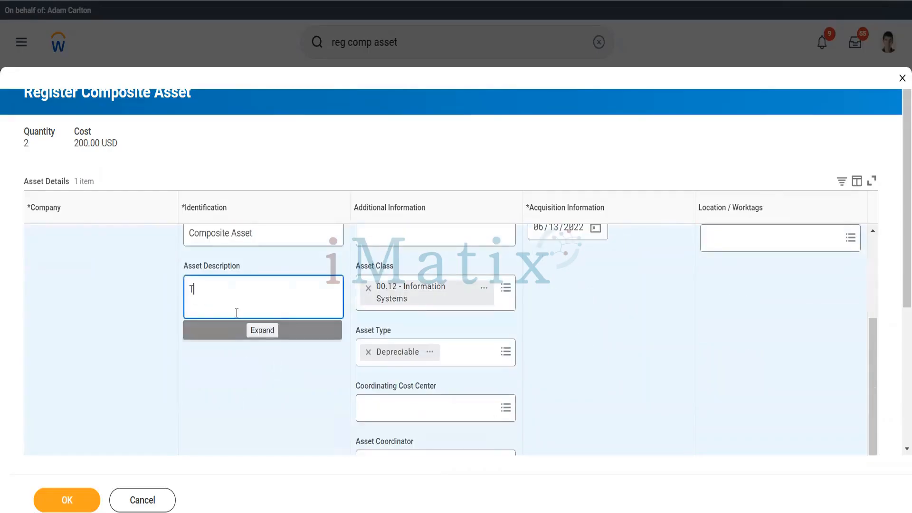
type("esting Compi")
key("BackSpace")
type("osite")
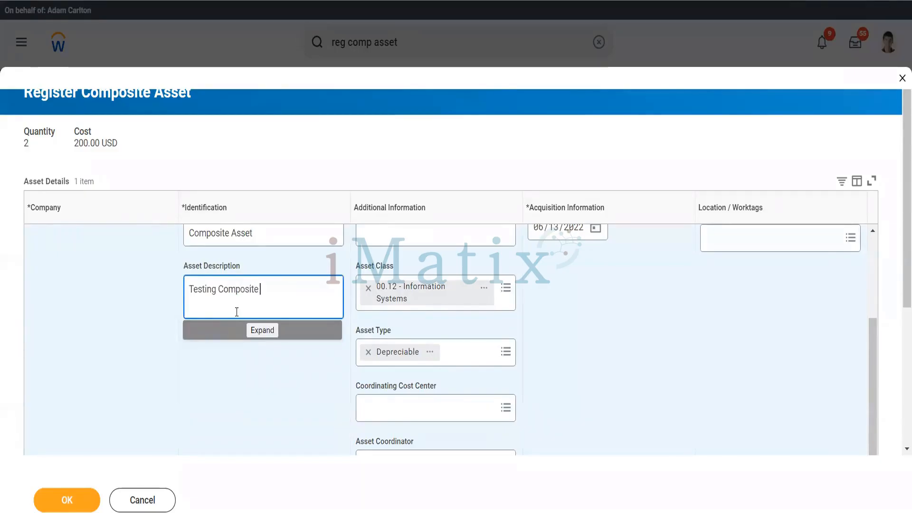
type(" Asset")
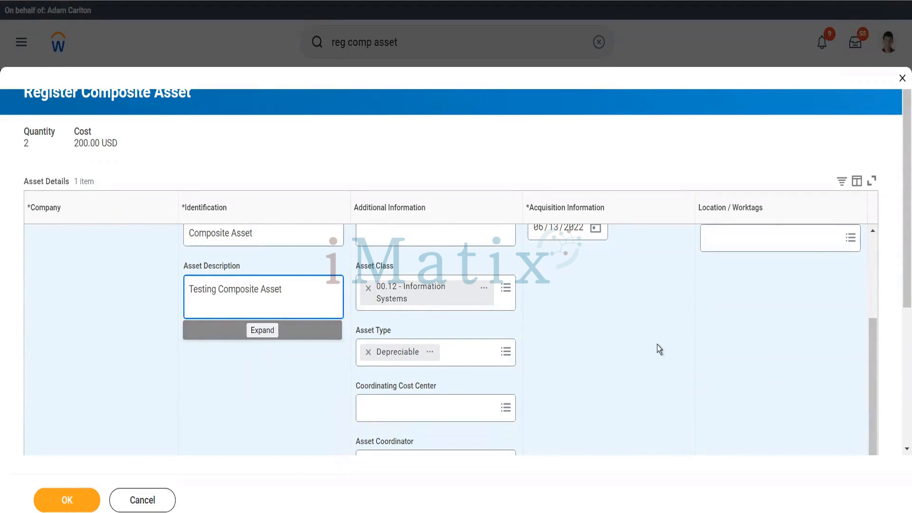
scroll(657, 345, "up", 3)
scroll(659, 349, "down", 3)
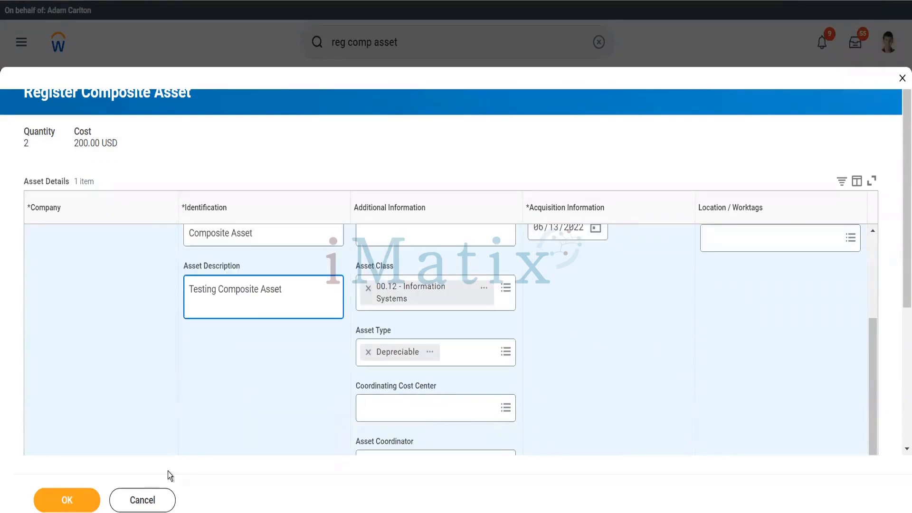
left_click(81, 503)
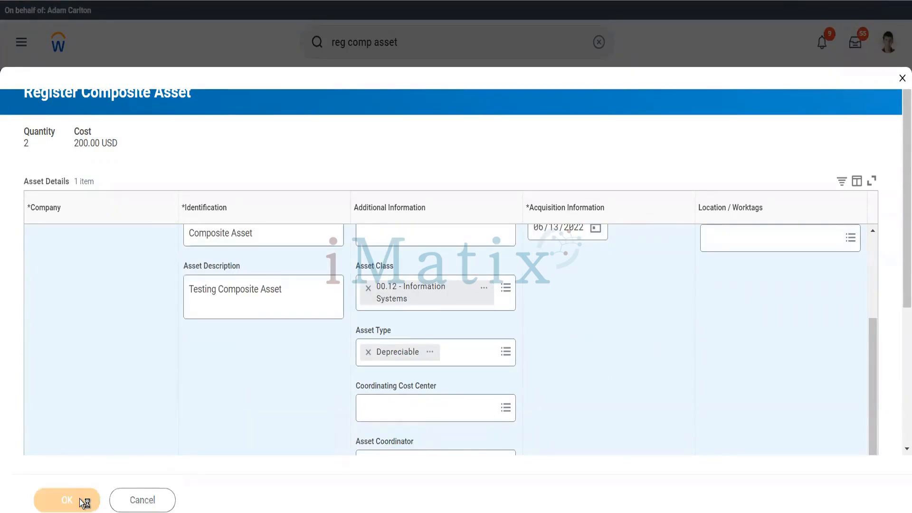